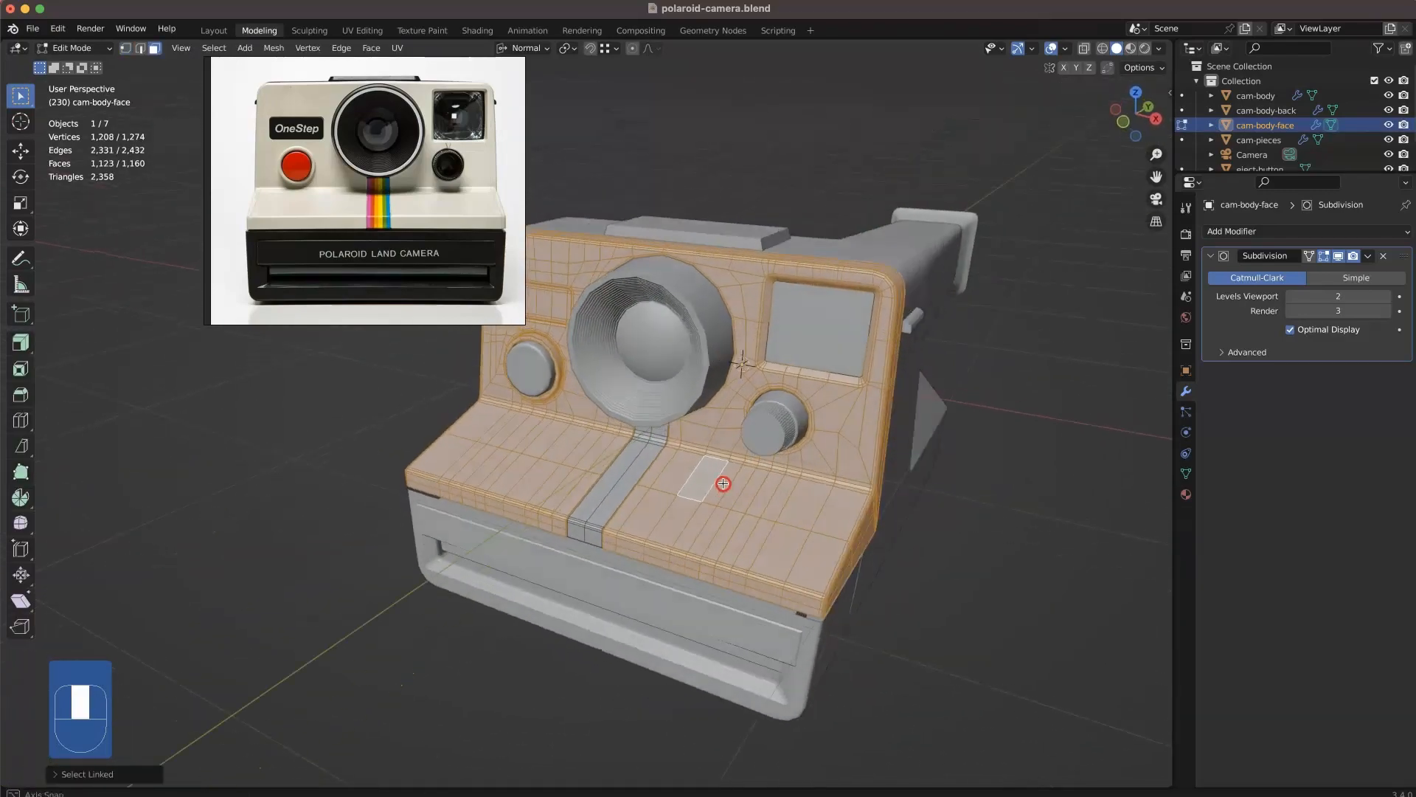
- Move the reference photo clear and start installing an add-on from the add-on preferences
middle_drag(559, 442, 833, 365)
drag(127, 222, 228, 486)
click(57, 28)
click(100, 227)
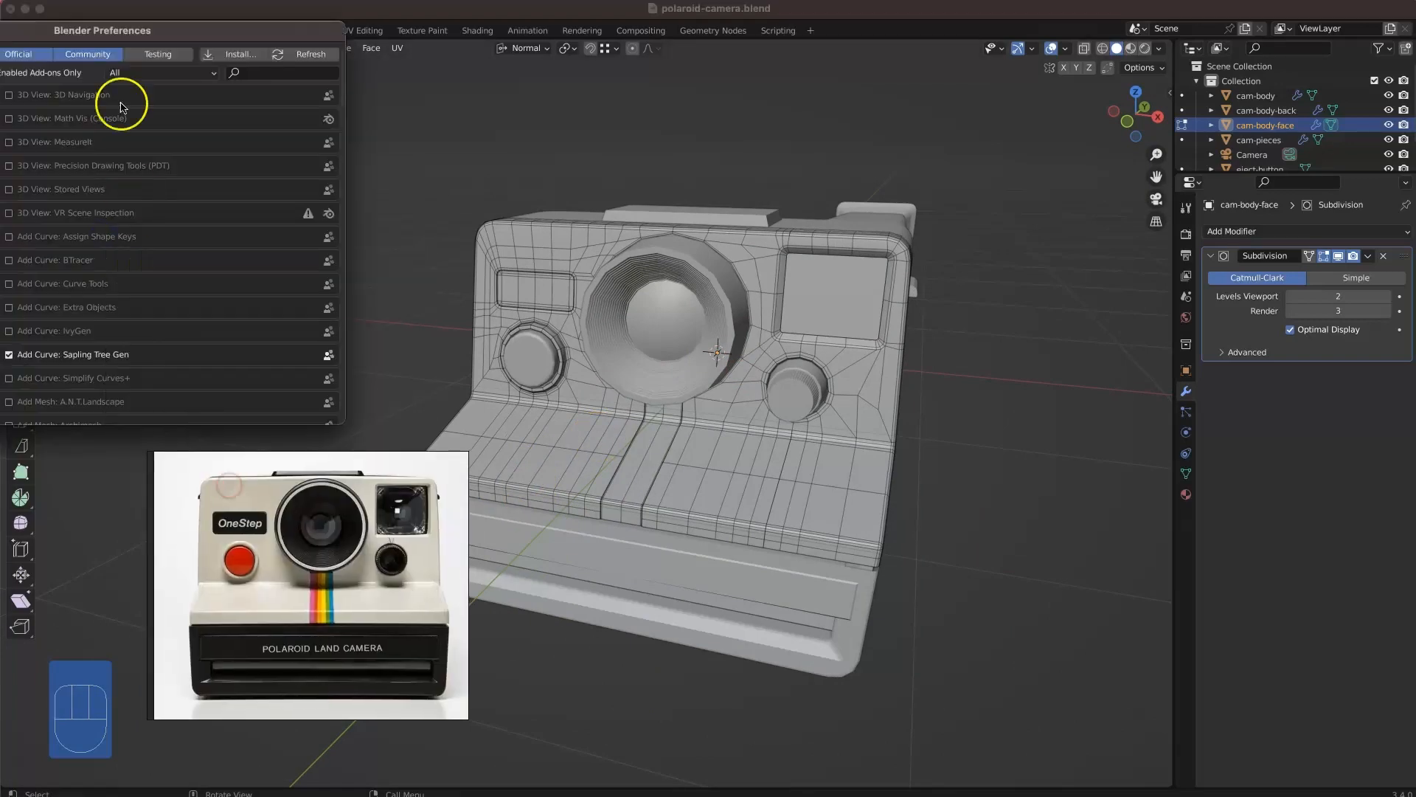
drag(140, 28, 444, 32)
click(541, 57)
- Find mesh_check.py in the Downloads folder, install it, and enable the Mesh check add-on
drag(69, 1, 393, 57)
drag(311, 455, 212, 499)
scroll(849, 403, down, 15)
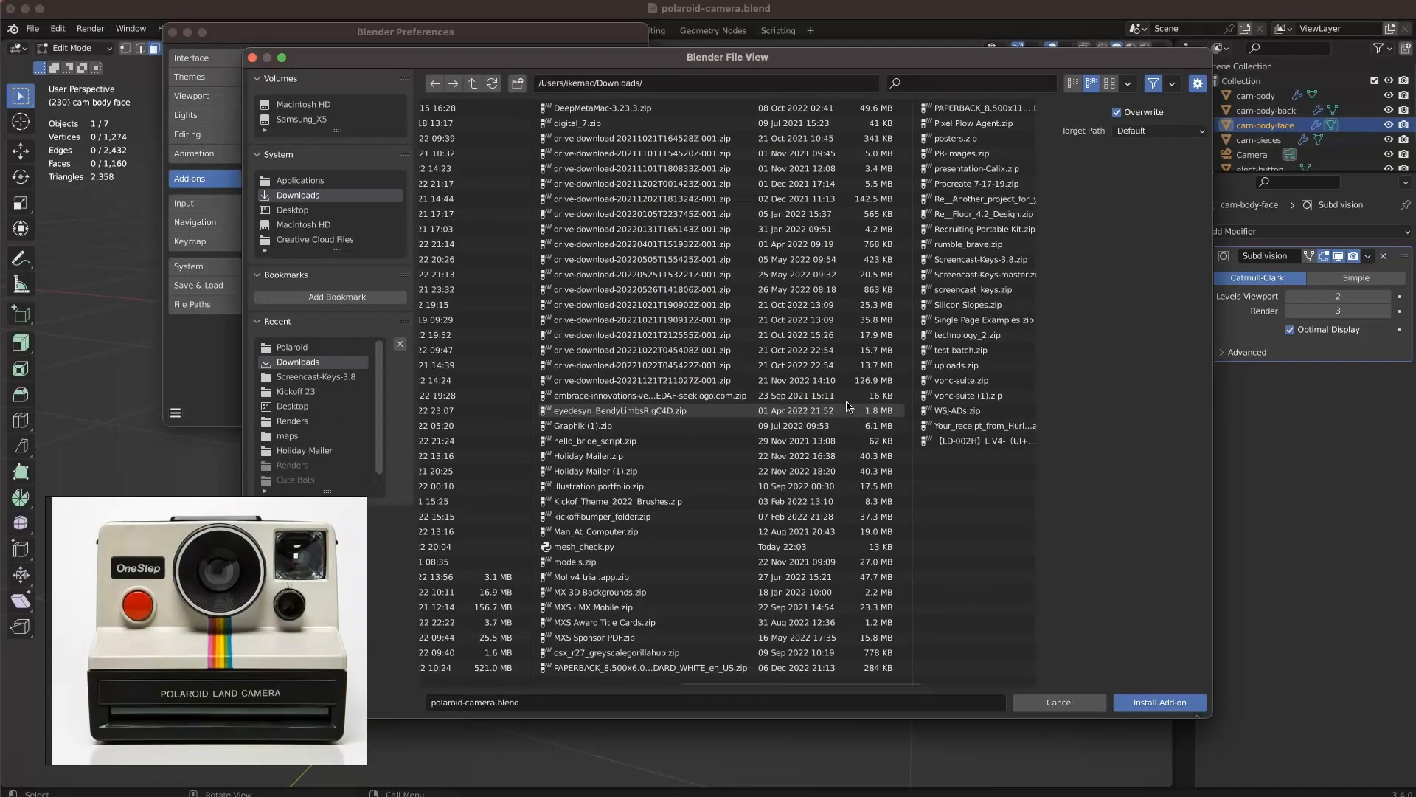
click(959, 84)
text(py)
click(590, 109)
click(1170, 703)
click(410, 156)
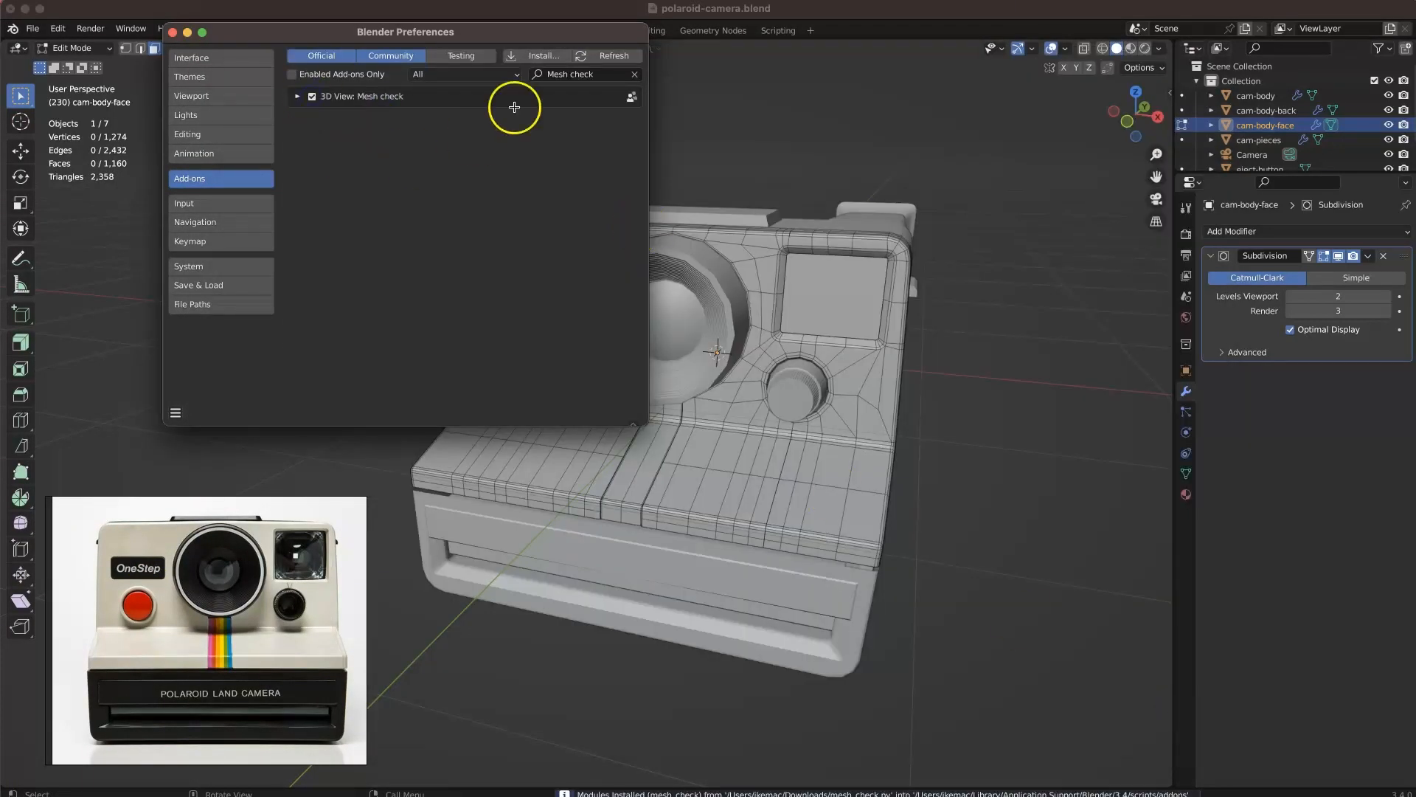
- Select all n-gons on cam-body-face with the Mesh check add-on and examine the highlighted faces
click(994, 184)
key(n)
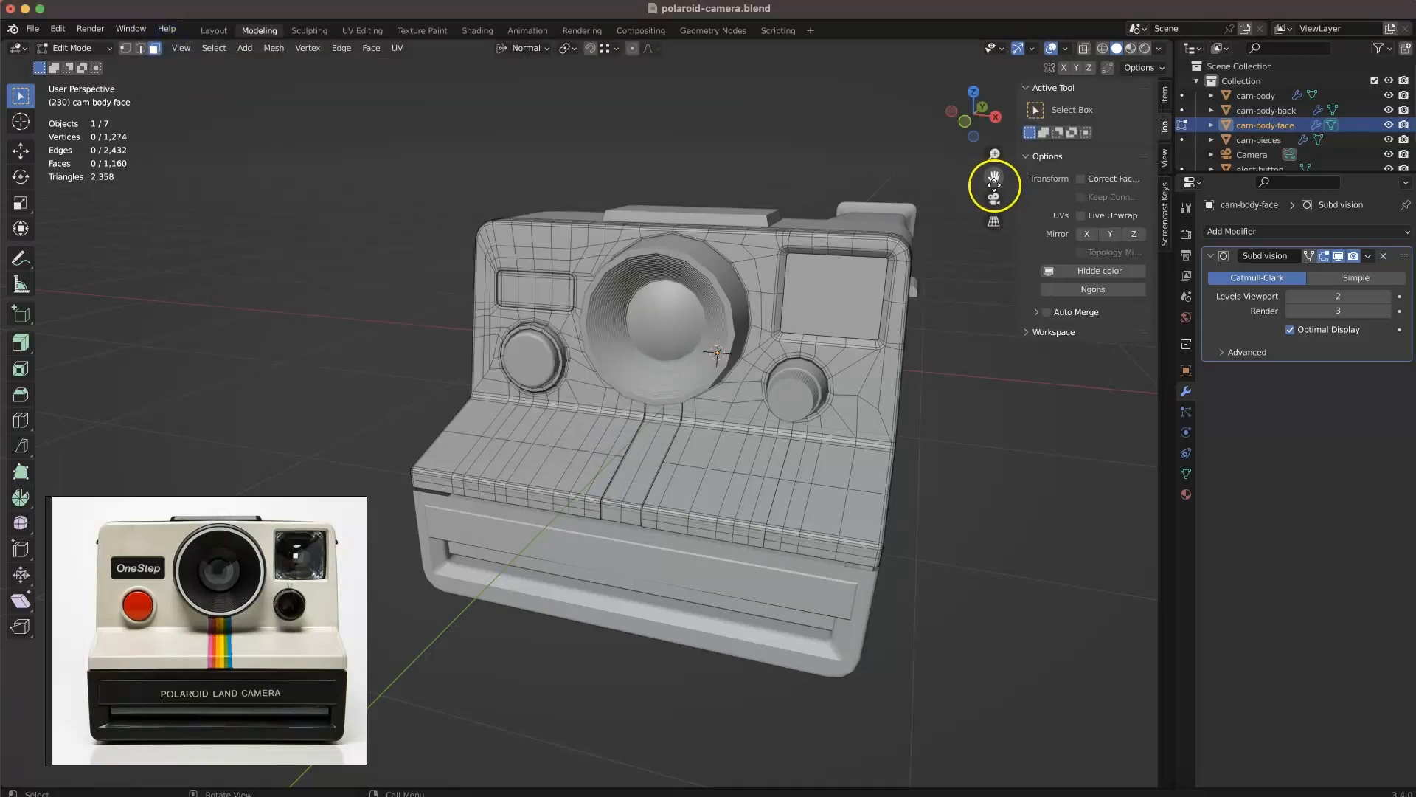
click(1088, 292)
middle_drag(931, 362, 759, 275)
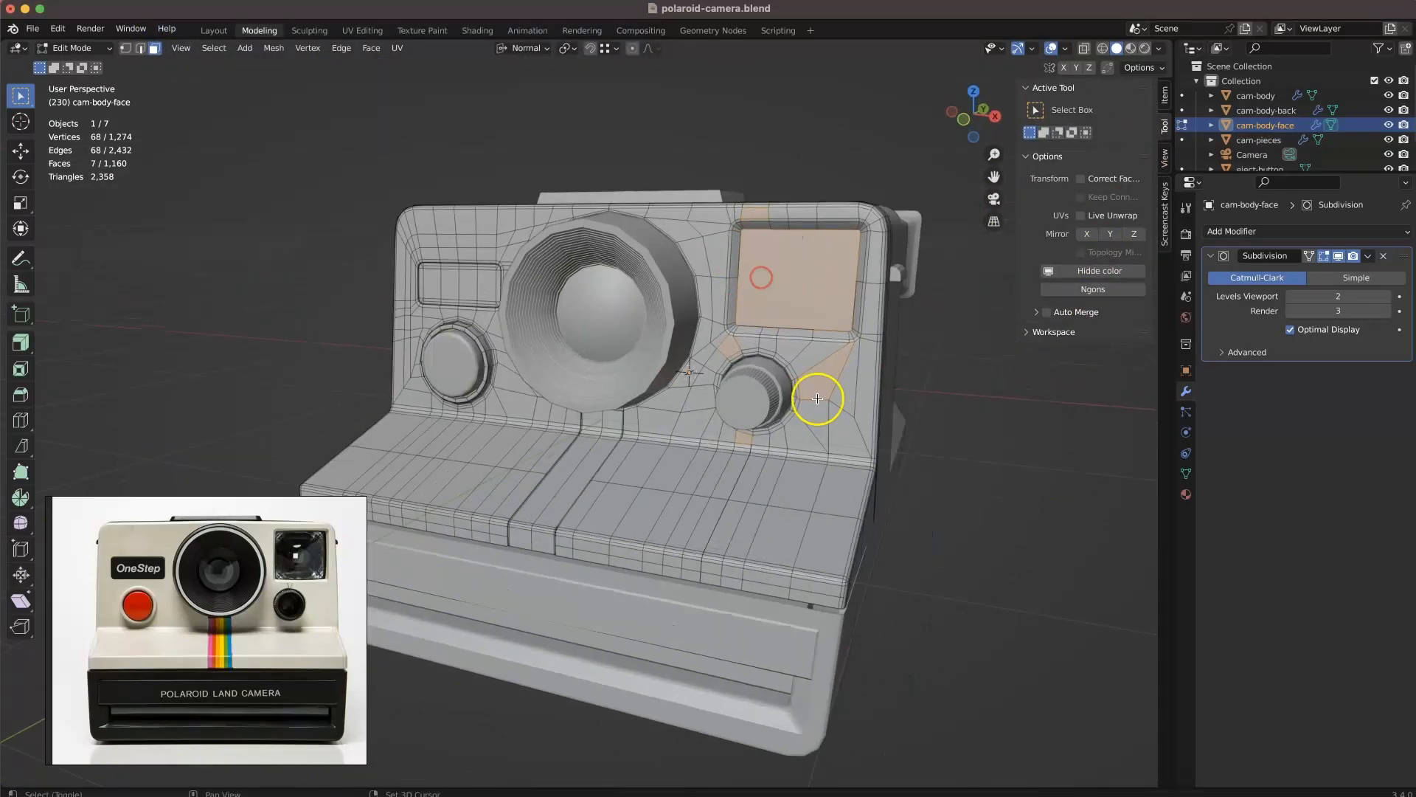
scroll(848, 376, up, 6)
middle_drag(927, 465, 838, 425)
- Isolate cam-body-face, hide its subdivision preview, and rework the n-gon below the round hole under the square recess
key(KP_Divide)
scroll(777, 483, up, 5)
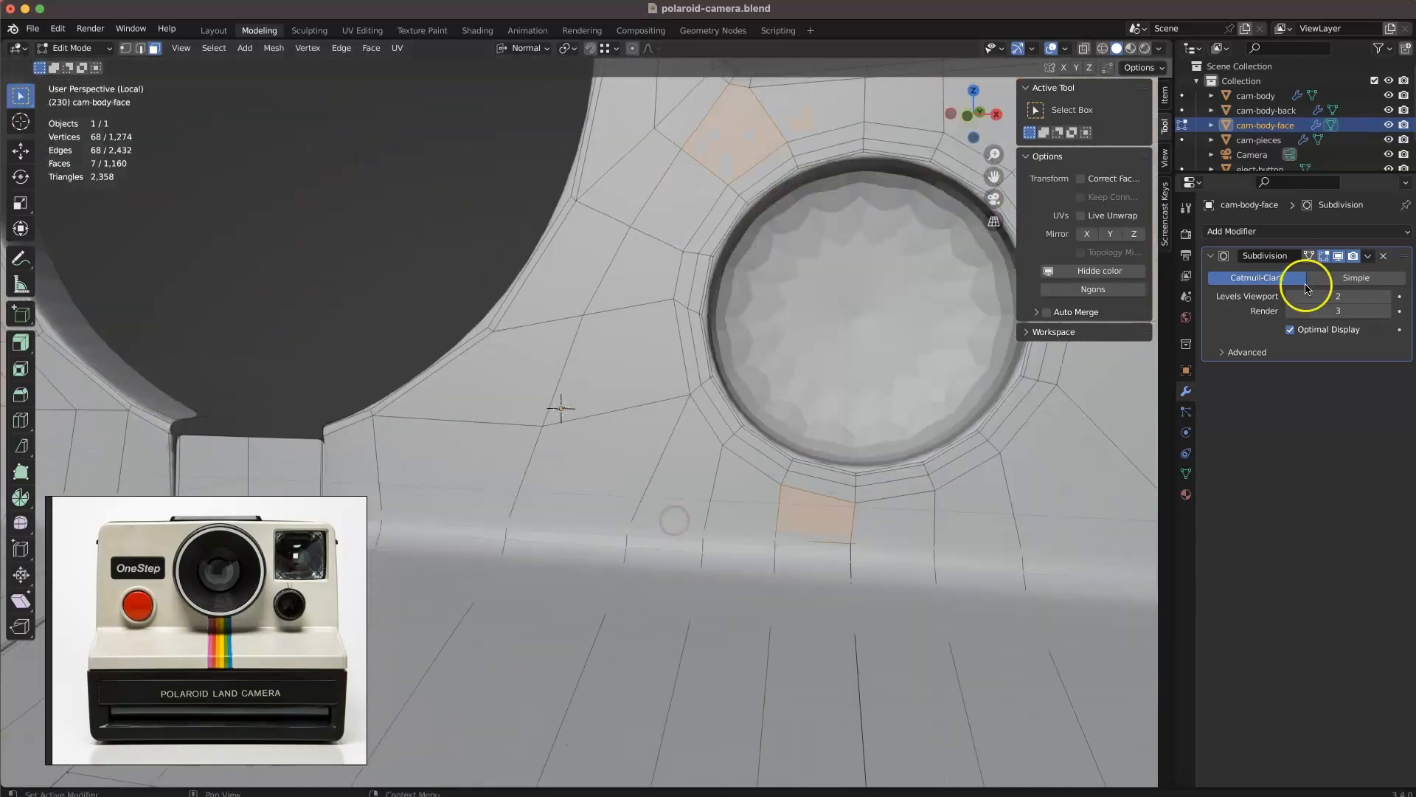
key(alt+z)
ctrl+click(826, 478)
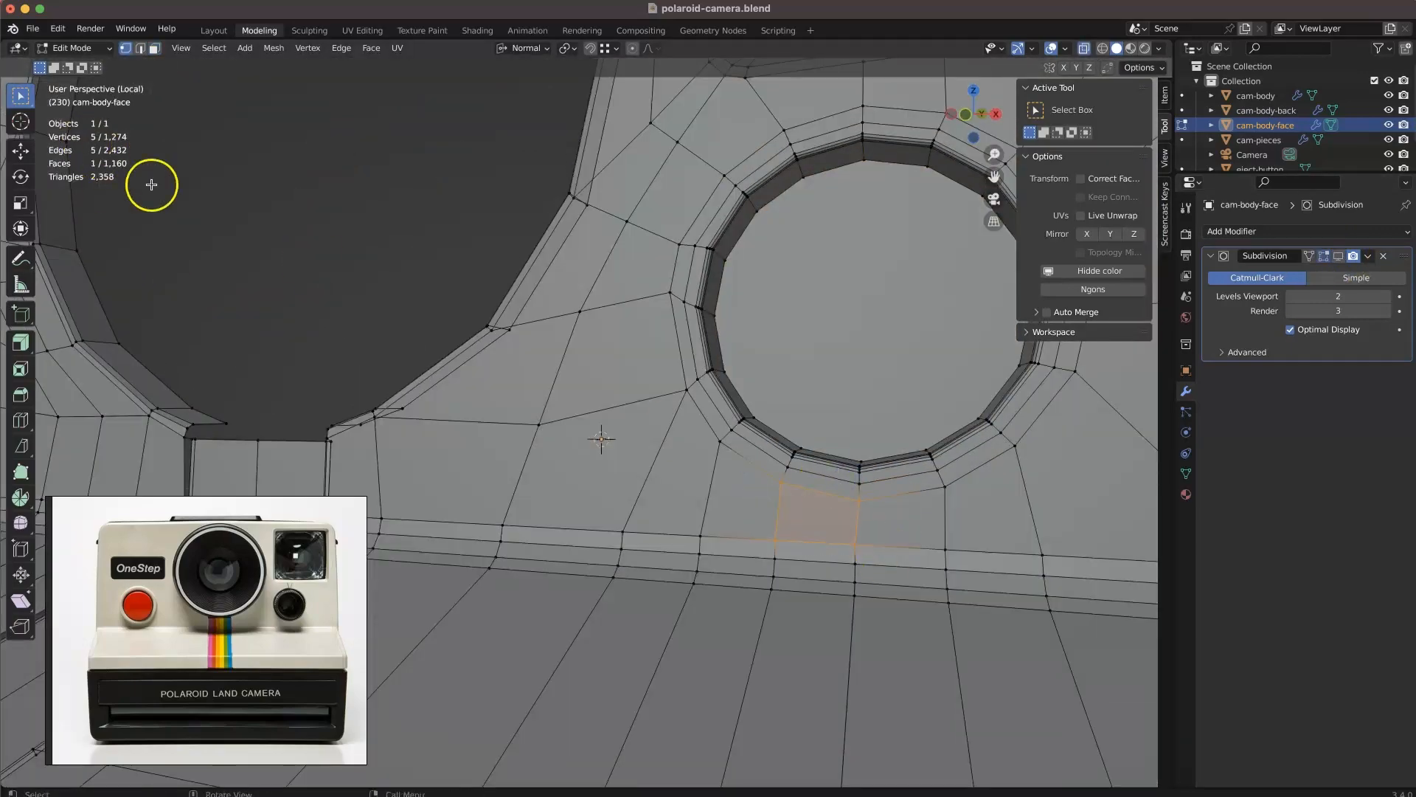
click(895, 774)
click(894, 636)
- Recheck the n-gons, add a loop cut beside the small round hole, and slide a vertex into place
click(1089, 290)
middle_drag(871, 398, 701, 472)
click(844, 540)
middle_drag(844, 541, 632, 480)
key(ctrl+r)
click(872, 517)
key(shift+v)
click(699, 587)
- Knife new edges between the square recess and the small round hole to break up the remaining n-gons
mouse_move(786, 337)
middle_down()
mouse_move(595, 357)
mouse_move(767, 413)
middle_up()
click(723, 528)
scroll(723, 528, down, 2)
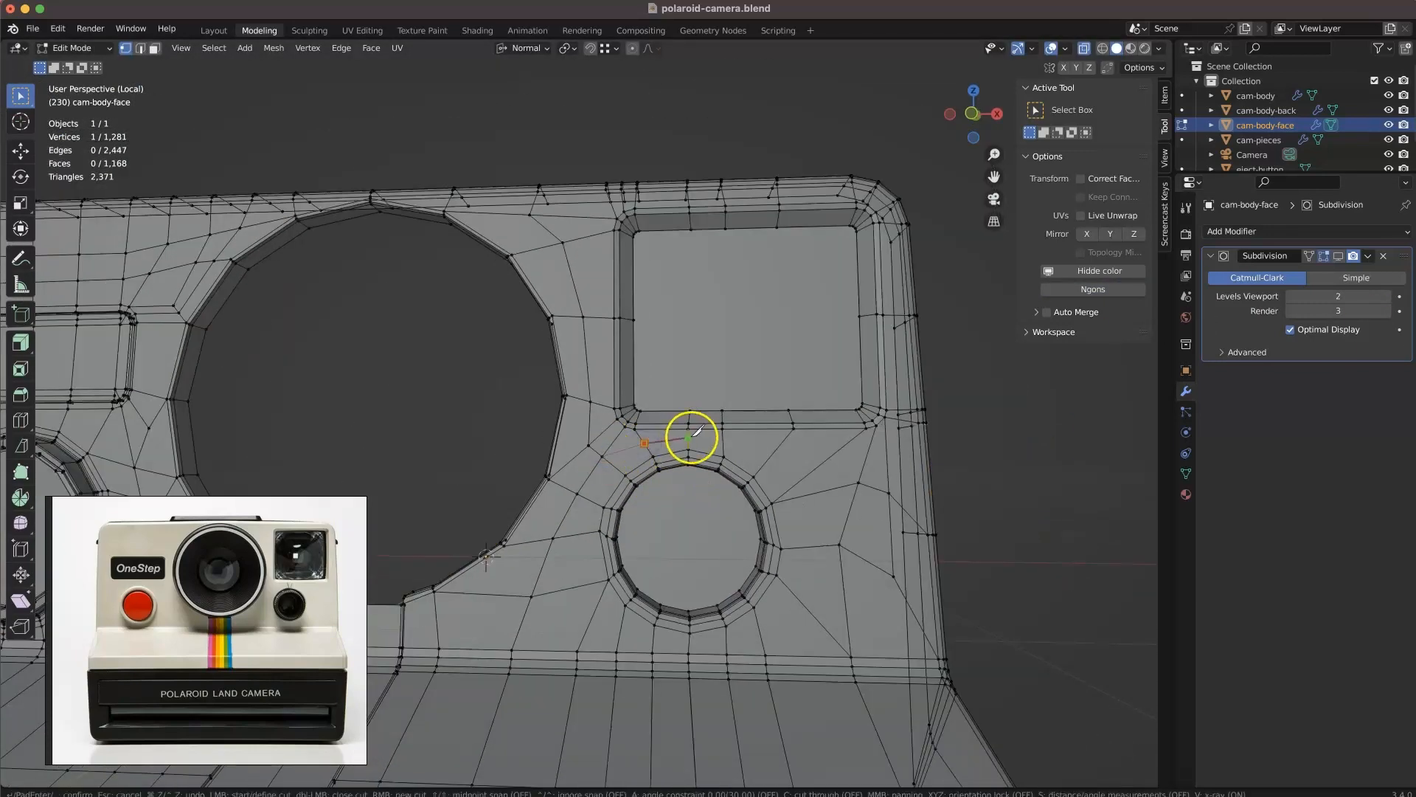
key(Return)
middle_drag(892, 448, 958, 467)
scroll(942, 481, up, 3)
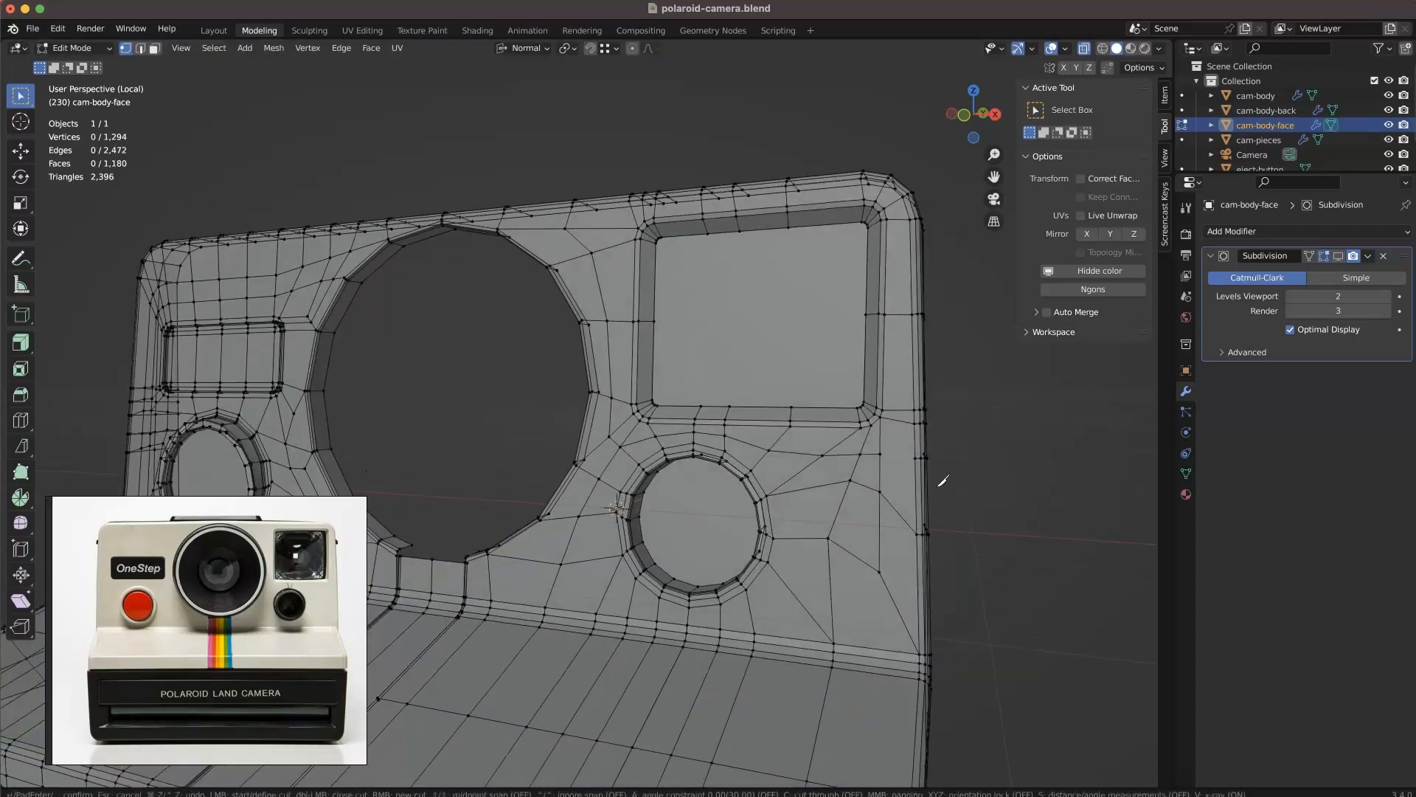
- Select the n-gons again and merge duplicate vertices by distance on the face above the square recess
click(1082, 290)
middle_drag(959, 413, 686, 515)
scroll(797, 354, down, 4)
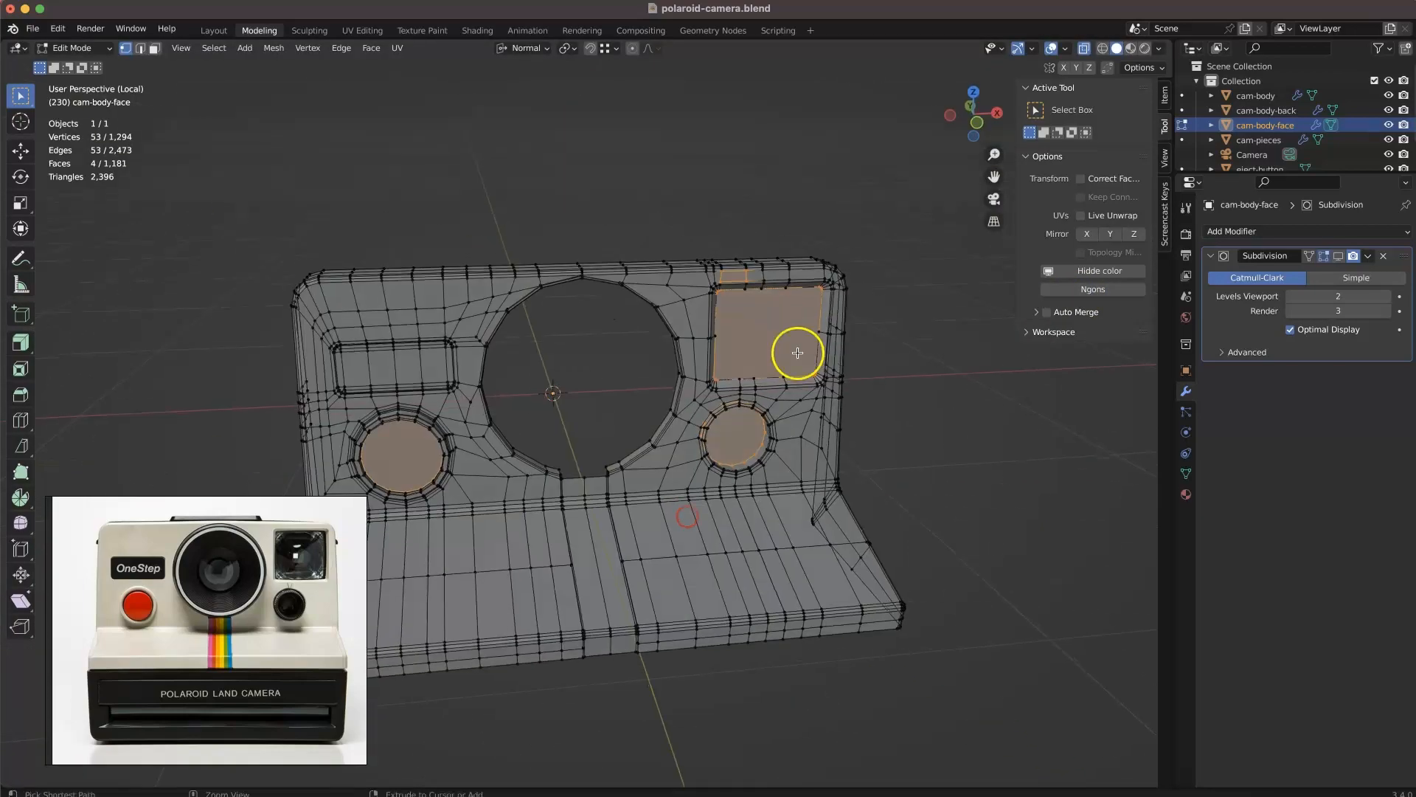
scroll(797, 354, up, 6)
middle_drag(648, 394, 647, 371)
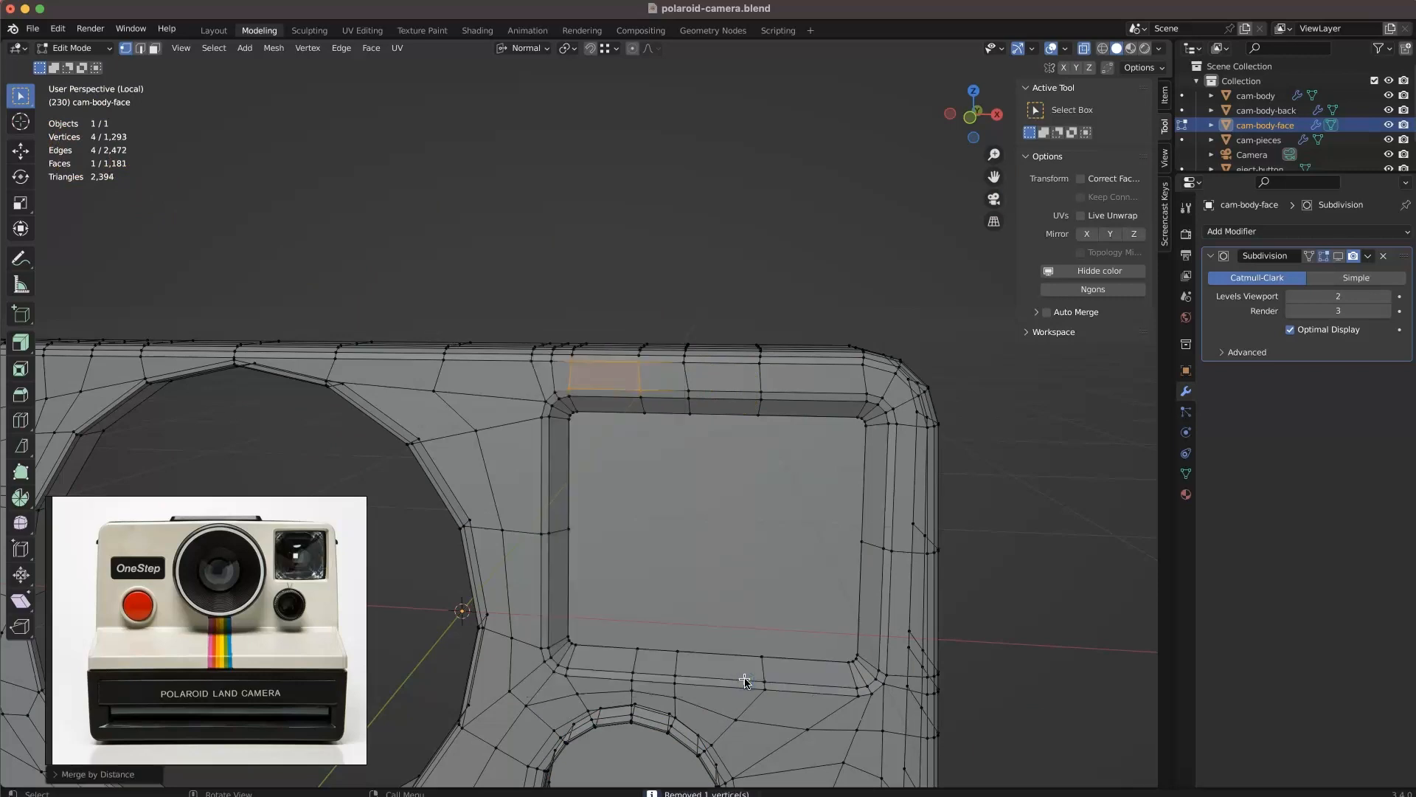
scroll(708, 595, down, 4)
key(3)
right_click(895, 620)
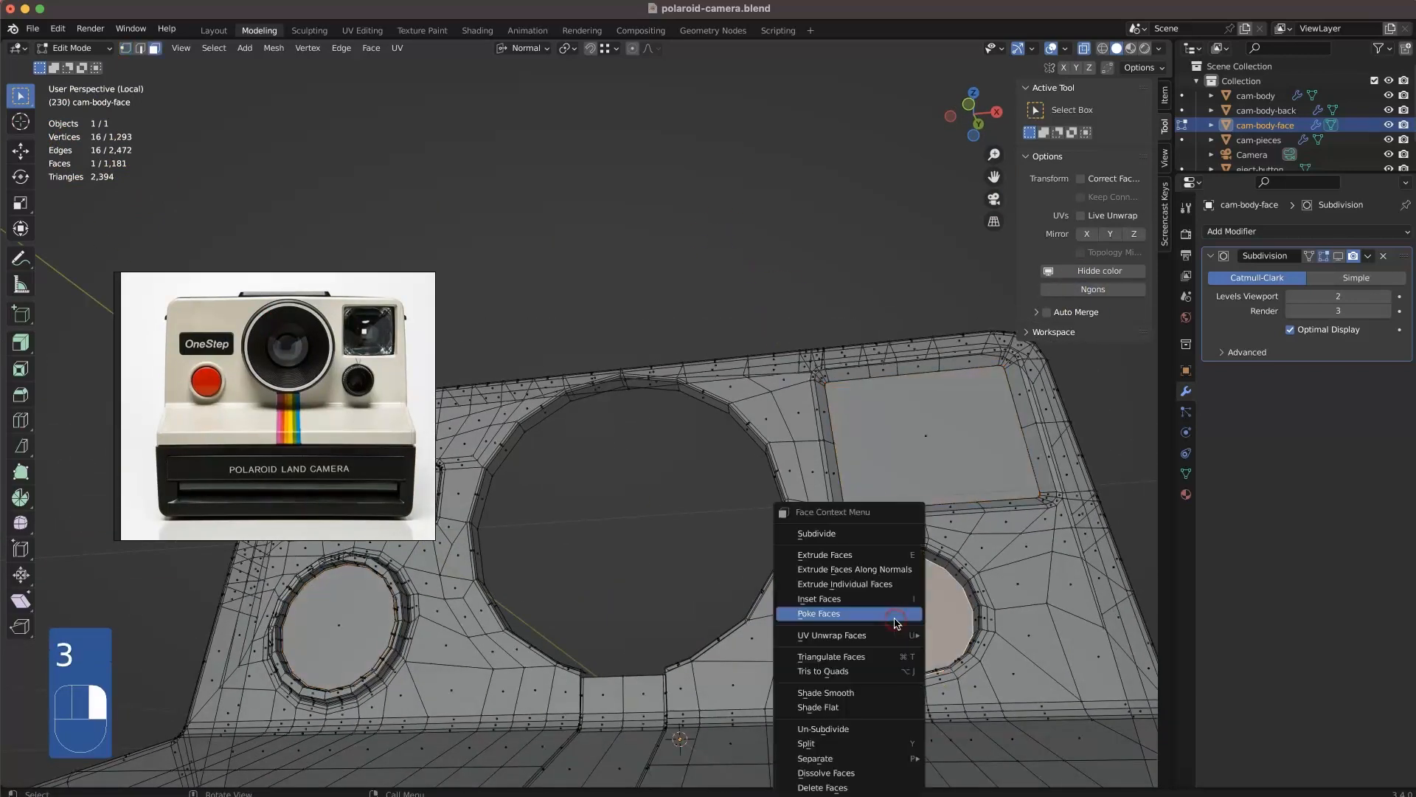
click(753, 545)
middle_drag(782, 551, 818, 614)
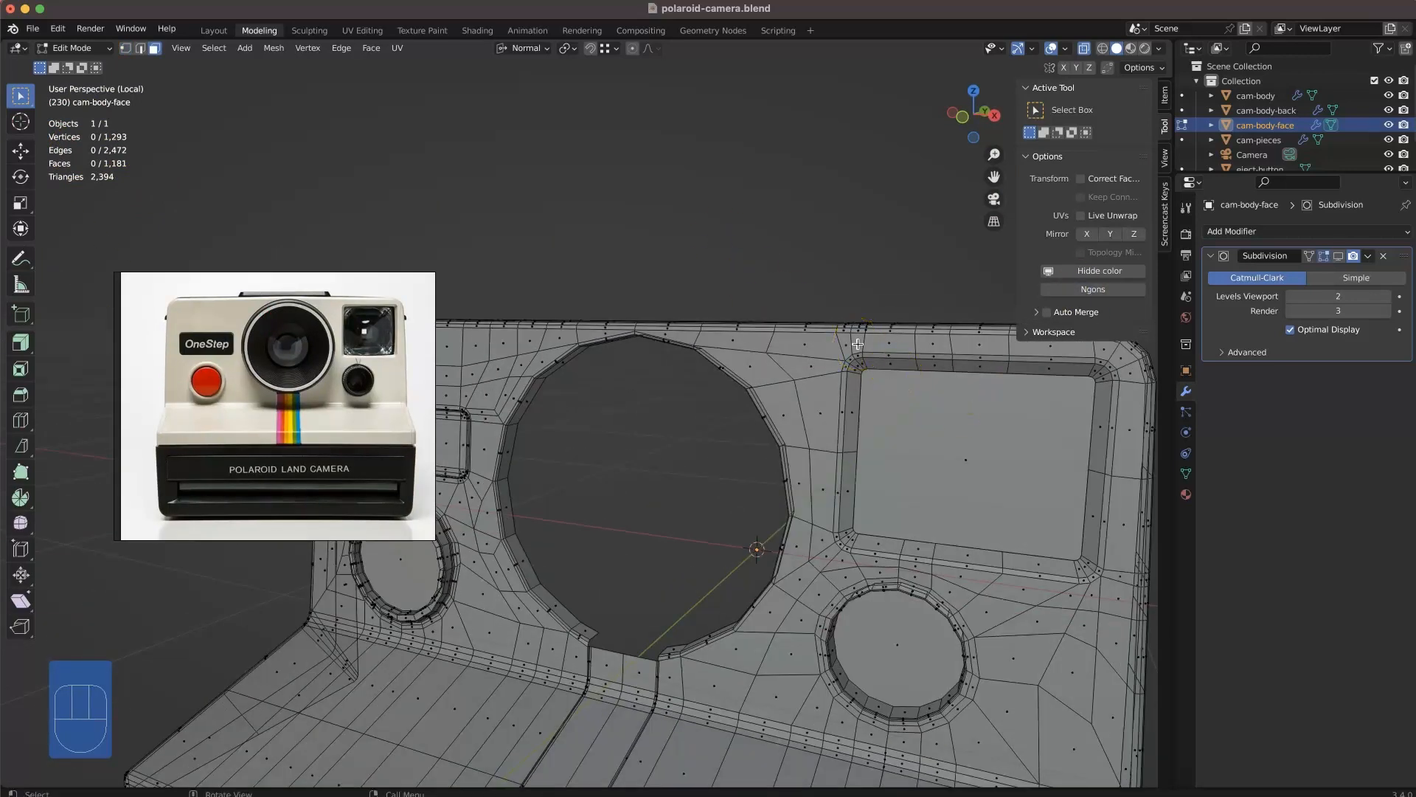
- Turn off X-ray display and save the file
scroll(857, 344, down, 6)
key(alt+z)
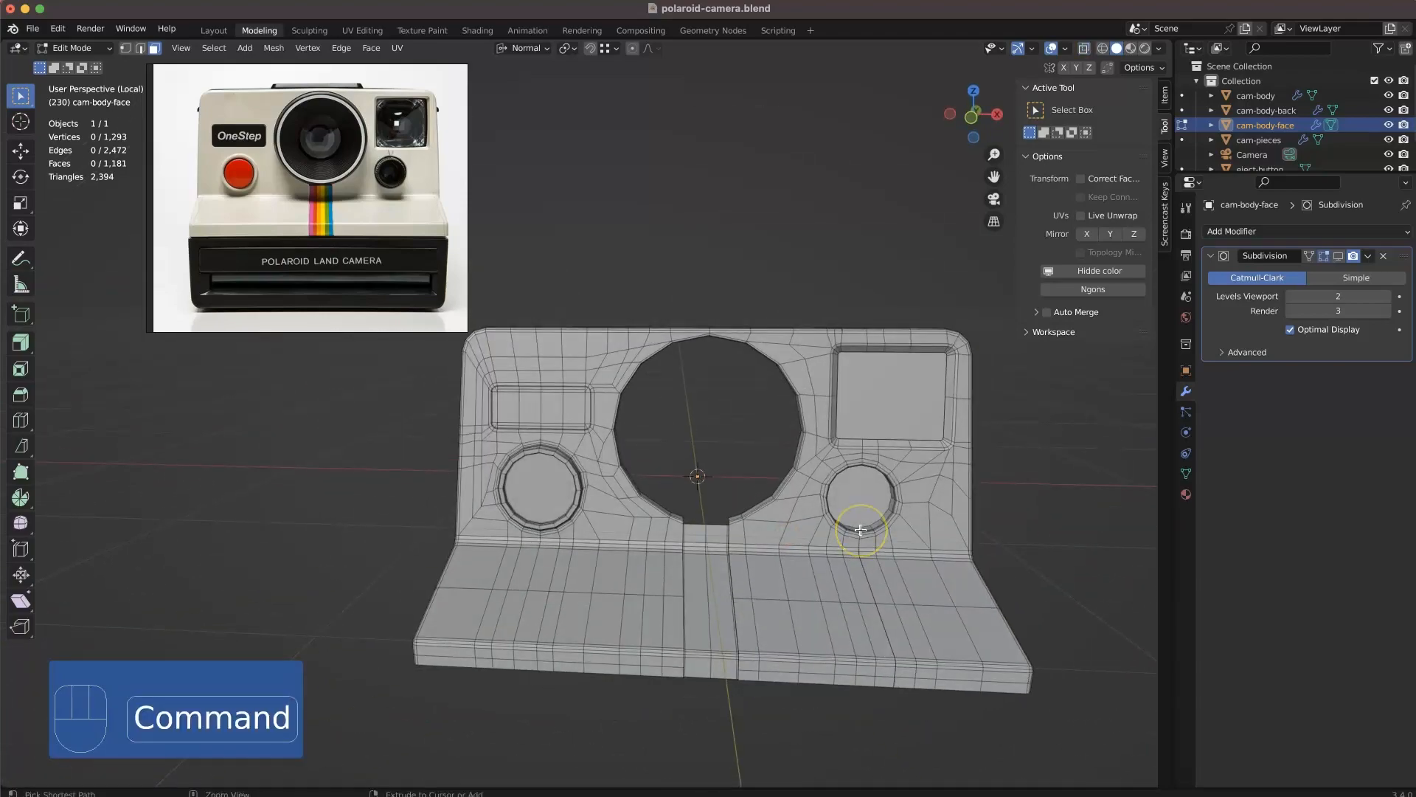
key(super+s)
- Add a loop cut on the sloped ledge near the centre strip of the face panel
scroll(695, 621, up, 3)
key(super+r)
click(695, 623)
click(721, 620)
middle_drag(721, 620, 632, 639)
- Try to add another loop cut at the left side of the face panel
key(super+r)
click(446, 512)
click(446, 512)
shift+middle_drag(446, 512, 435, 553)
key(super+z)
key(super+z)
- Select the open back edge loop of cam-body-face and extrude it
key(2)
alt+click(632, 569)
scroll(708, 512, down, 2)
shift+middle_drag(863, 494, 694, 487)
middle_drag(694, 487, 698, 525)
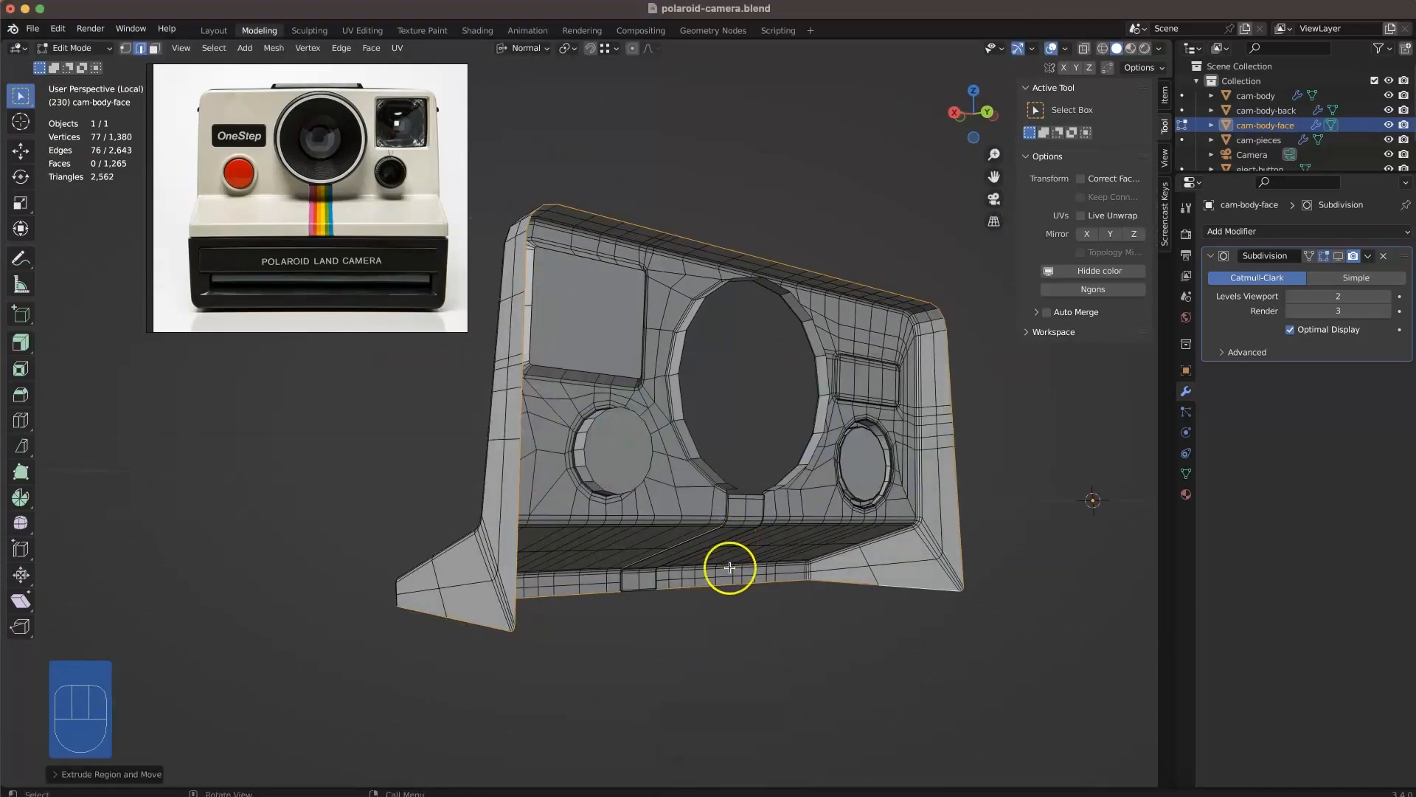
- In front view with X-ray on, scale the extruded rim inward and adjust its height by about 0.05 m
key(KP_1)
key(alt+z)
key(g)
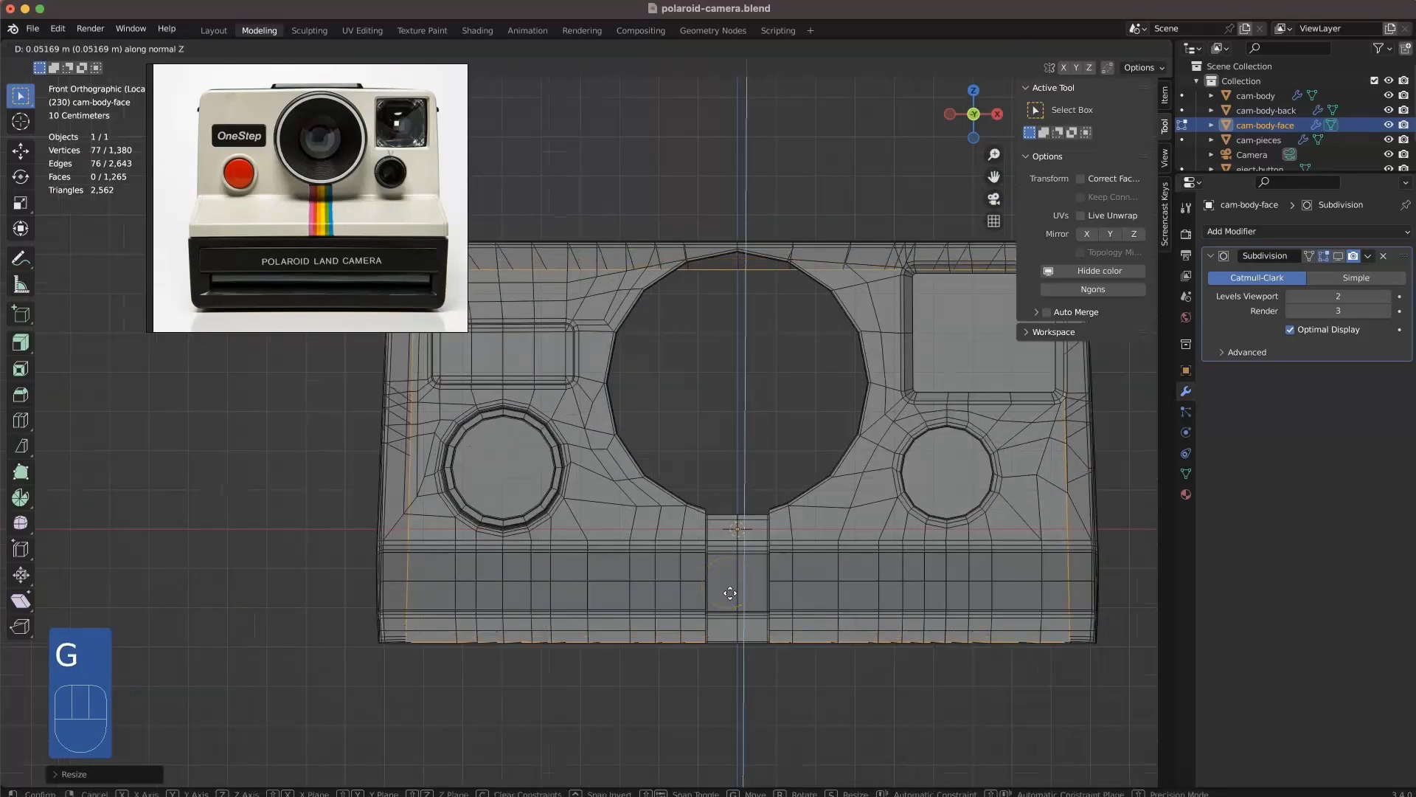
click(738, 582)
middle_drag(737, 582, 817, 500)
- In right side view, reposition the extruded back rim using the Global orientation
key(KP_3)
key(h)
middle_drag(619, 590, 665, 540)
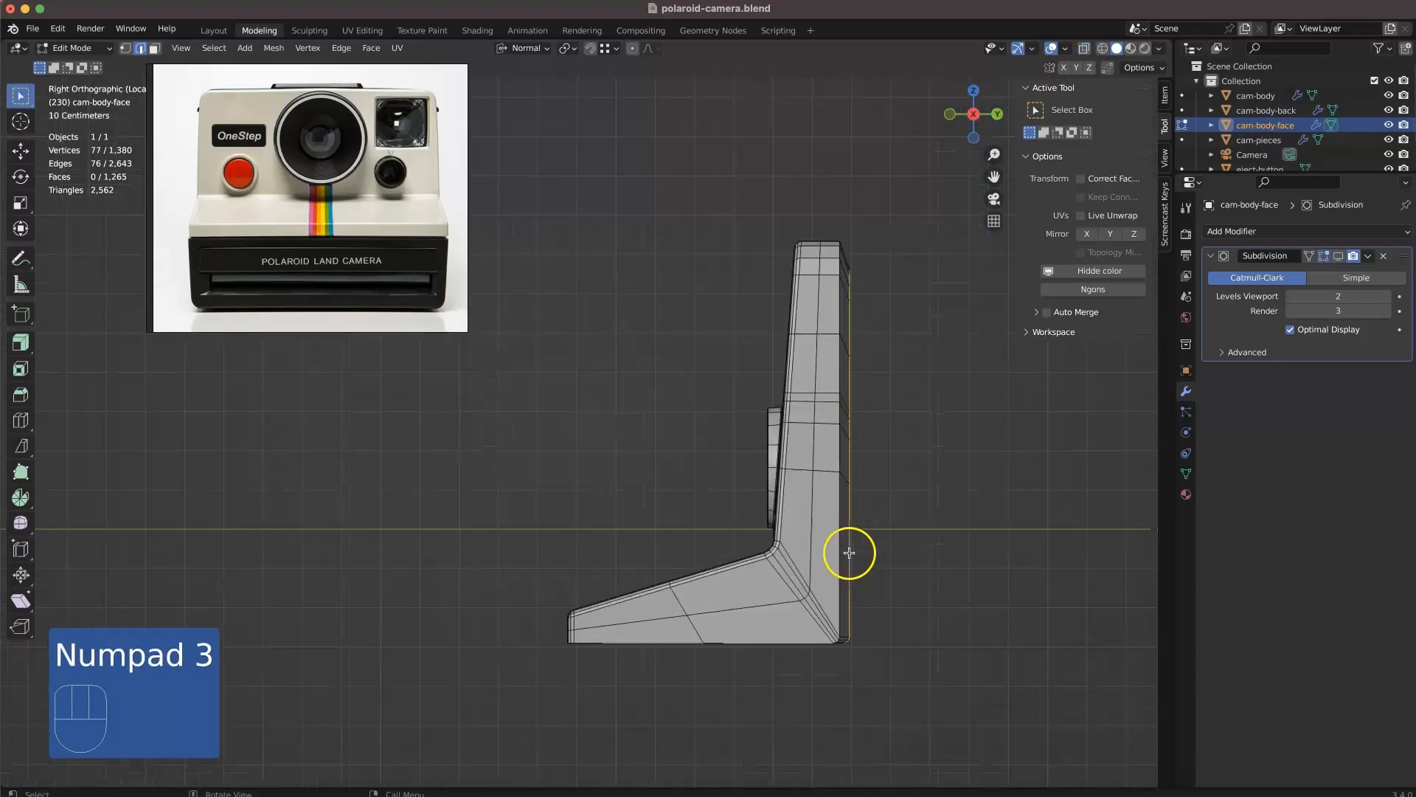
middle_drag(976, 400, 761, 428)
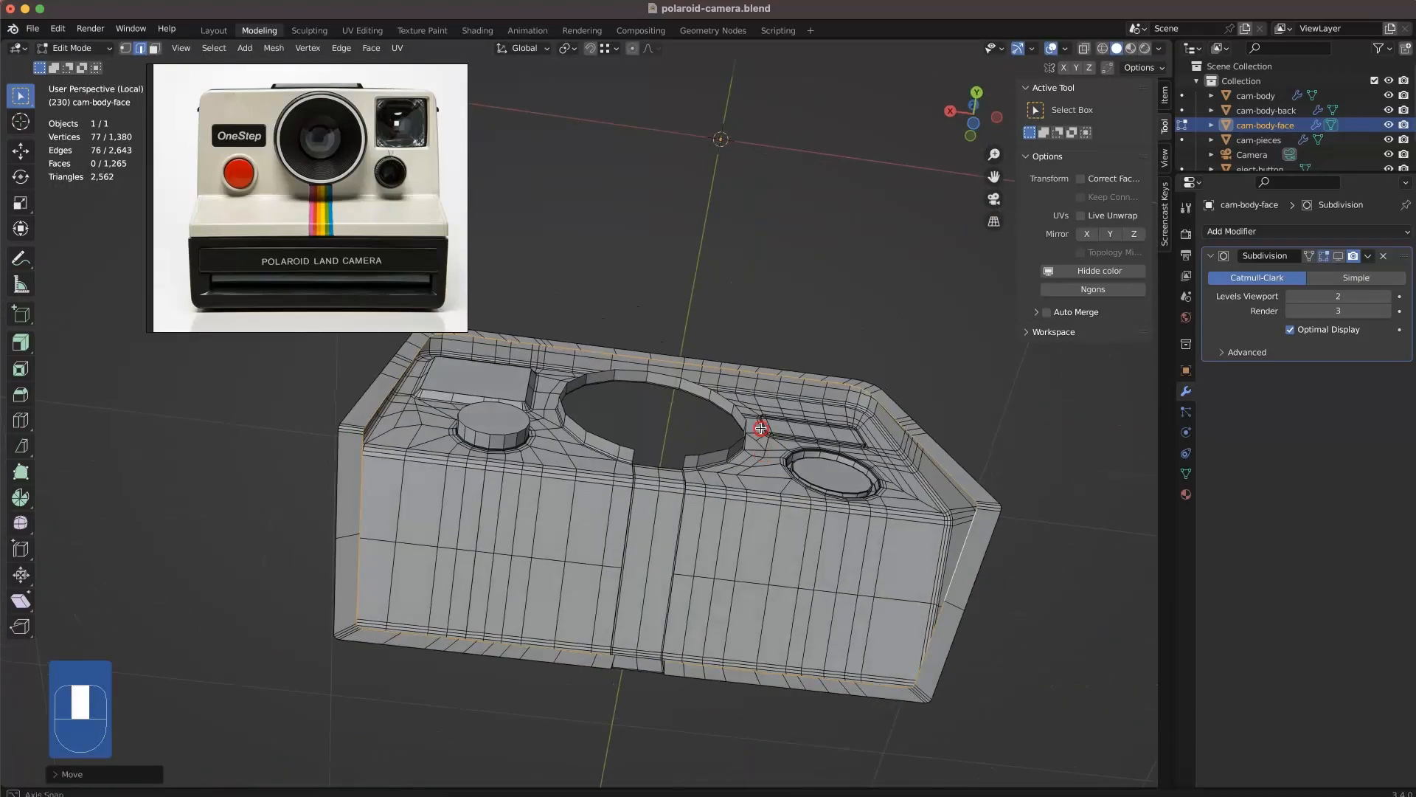
- Refine the edges at the lower back corner of the face panel's side
key(KP_2)
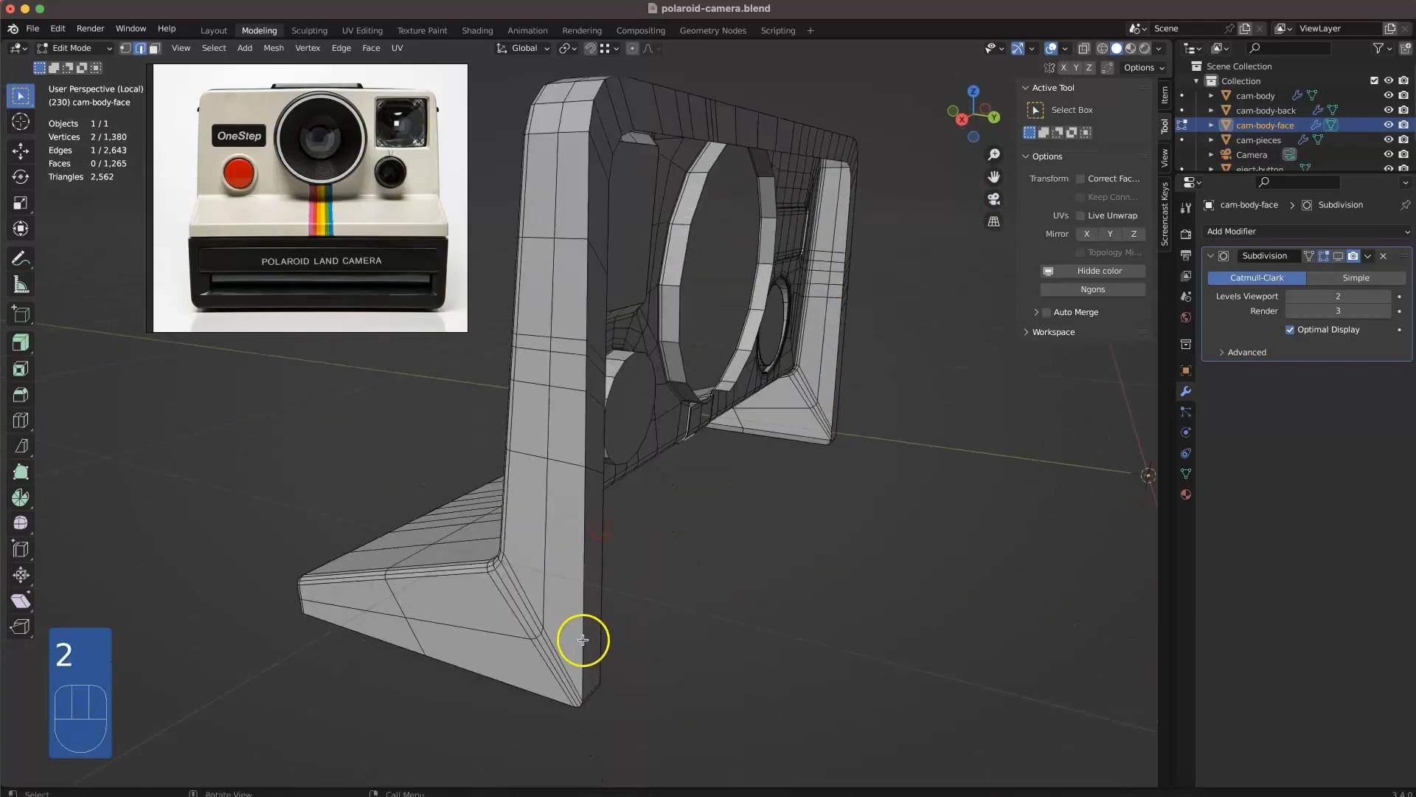
click(536, 586)
super+middle_drag(536, 586, 628, 445)
click(722, 669)
click(721, 645)
- Return to Object Mode, leave local view, and inspect the subdivided face panel against the whole camera
key(space)
key(Tab)
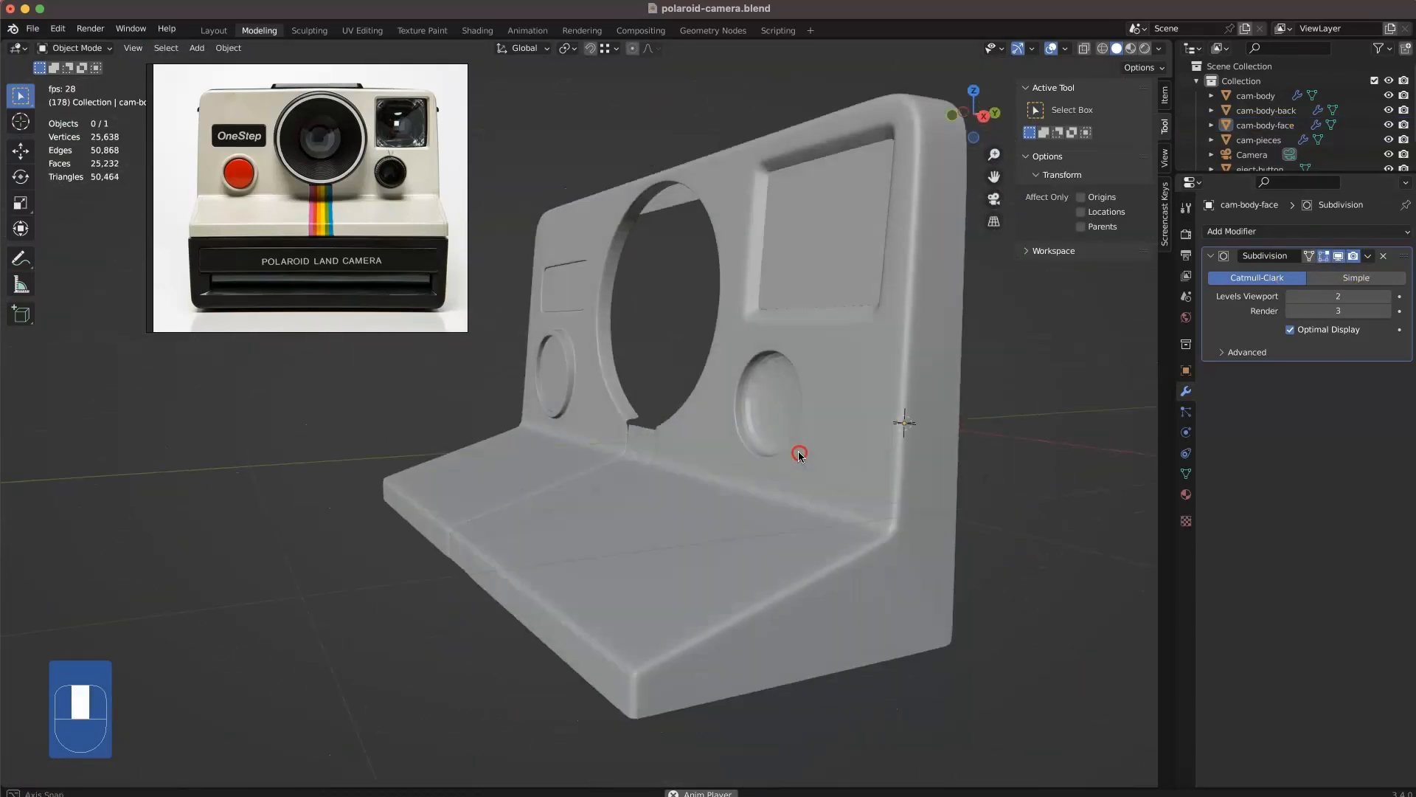
middle_drag(815, 262, 647, 546)
key(KP_Divide)
middle_drag(579, 433, 576, 458)
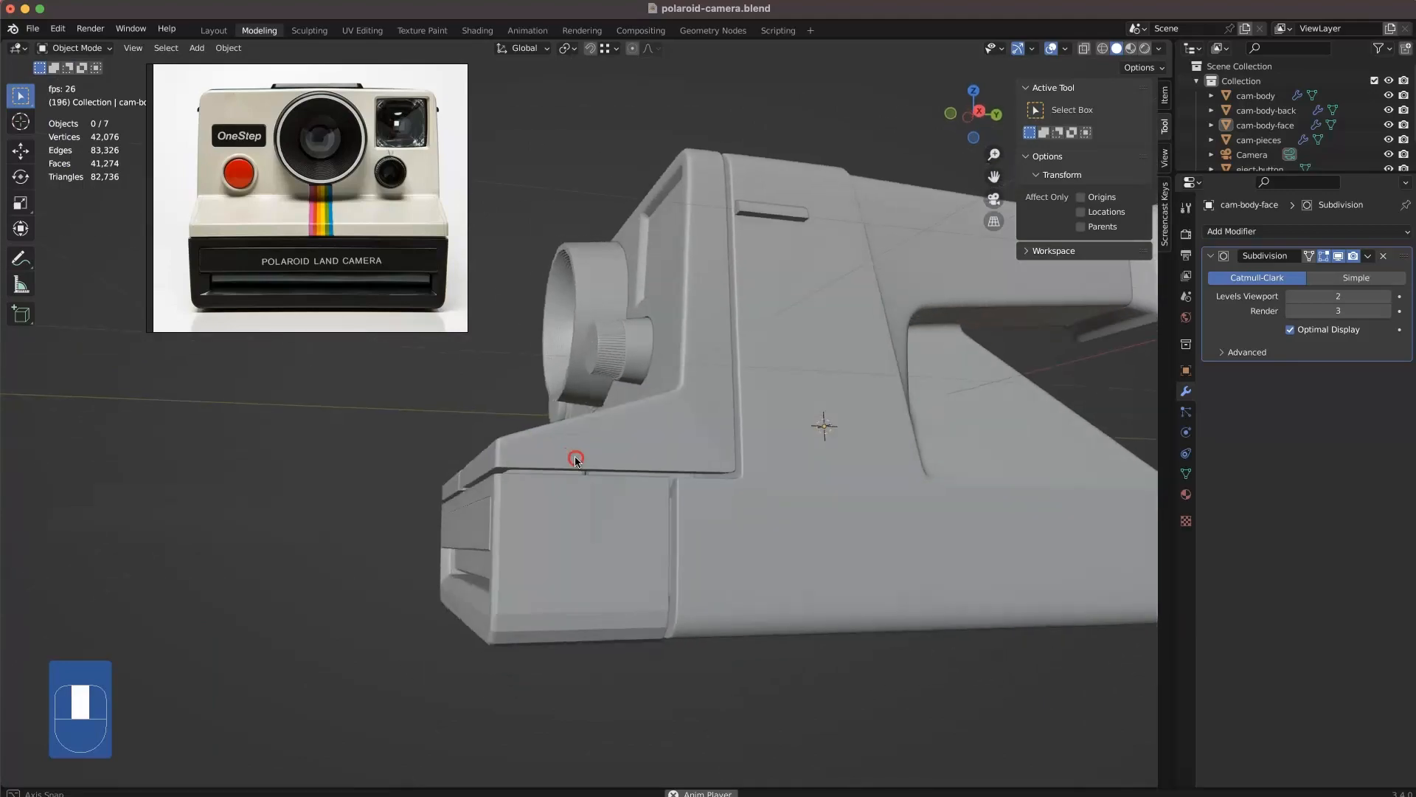
- Turn off the subdivision preview on cam-body and delete the left half of its mesh
click(1339, 256)
middle_drag(885, 414, 759, 501)
click(731, 439)
click(1339, 256)
mouse_move(745, 546)
shift+middle_down()
mouse_move(813, 404)
mouse_move(764, 535)
shift+middle_up()
click(748, 720)
middle_drag(749, 708, 885, 641)
shift+middle_drag(848, 642, 863, 608)
middle_drag(849, 590, 632, 639)
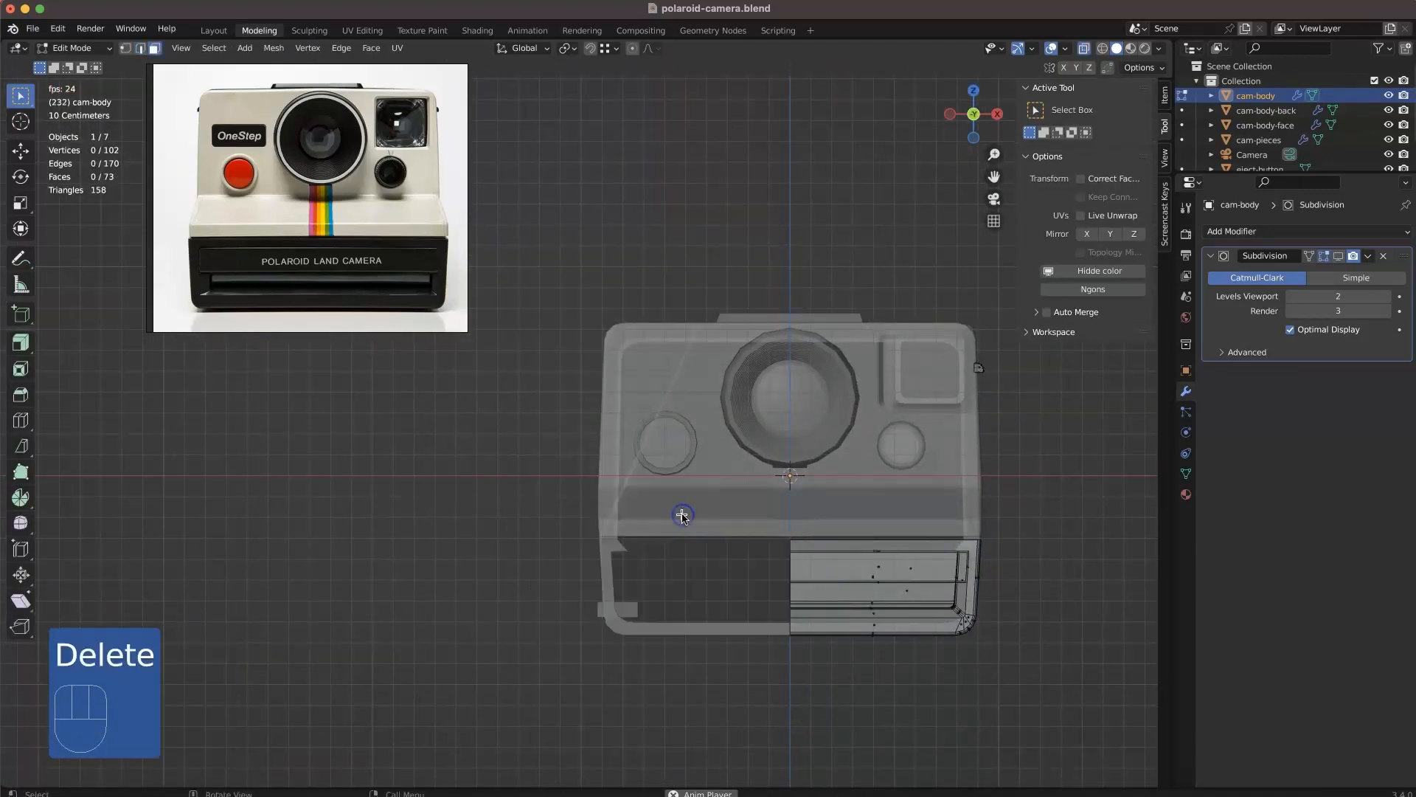
- Add a Mirror modifier on the X axis above Subdivision on cam-body, and isolate the object
click(1254, 231)
click(1088, 406)
middle_drag(1079, 450, 736, 635)
key(alt+z)
key(KP_Divide)
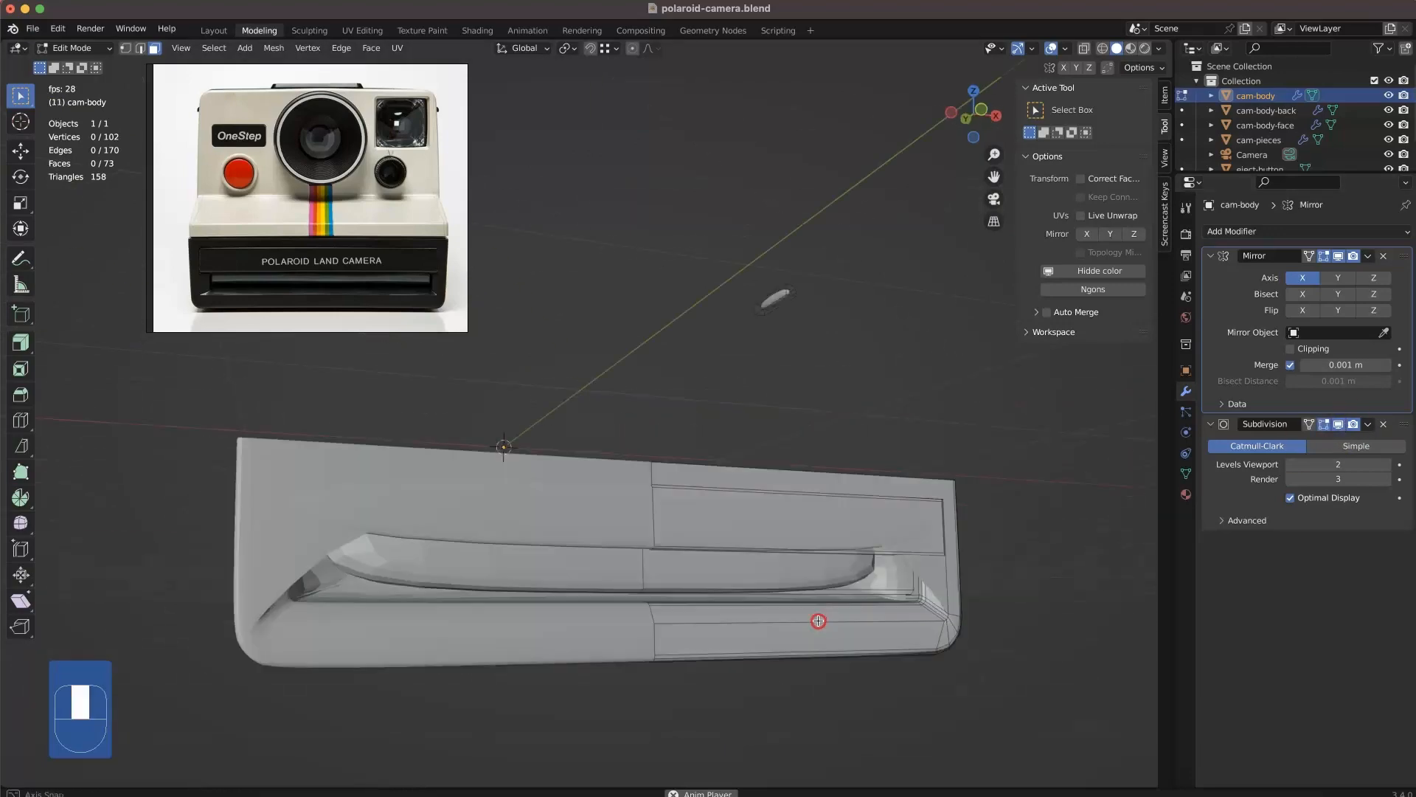
- Hide the linked piece covering the upper front of cam-body
middle_drag(896, 502, 777, 441)
key(l)
key(h)
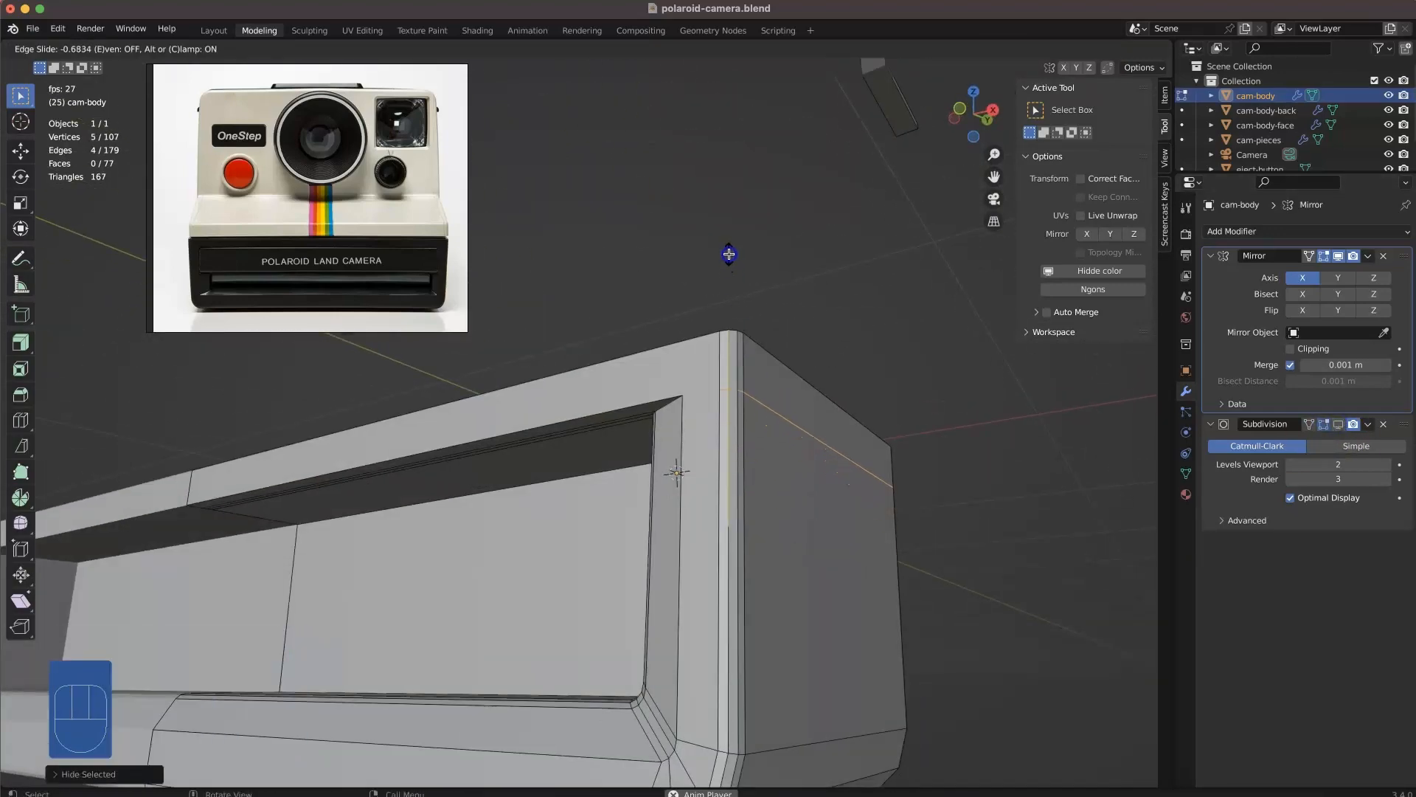
- Knife an edge joining the opening's upper corner to the outer frame, and check it with the subdivision preview
key(k)
click(718, 441)
middle_drag(692, 305, 696, 373)
click(721, 399)
key(Return)
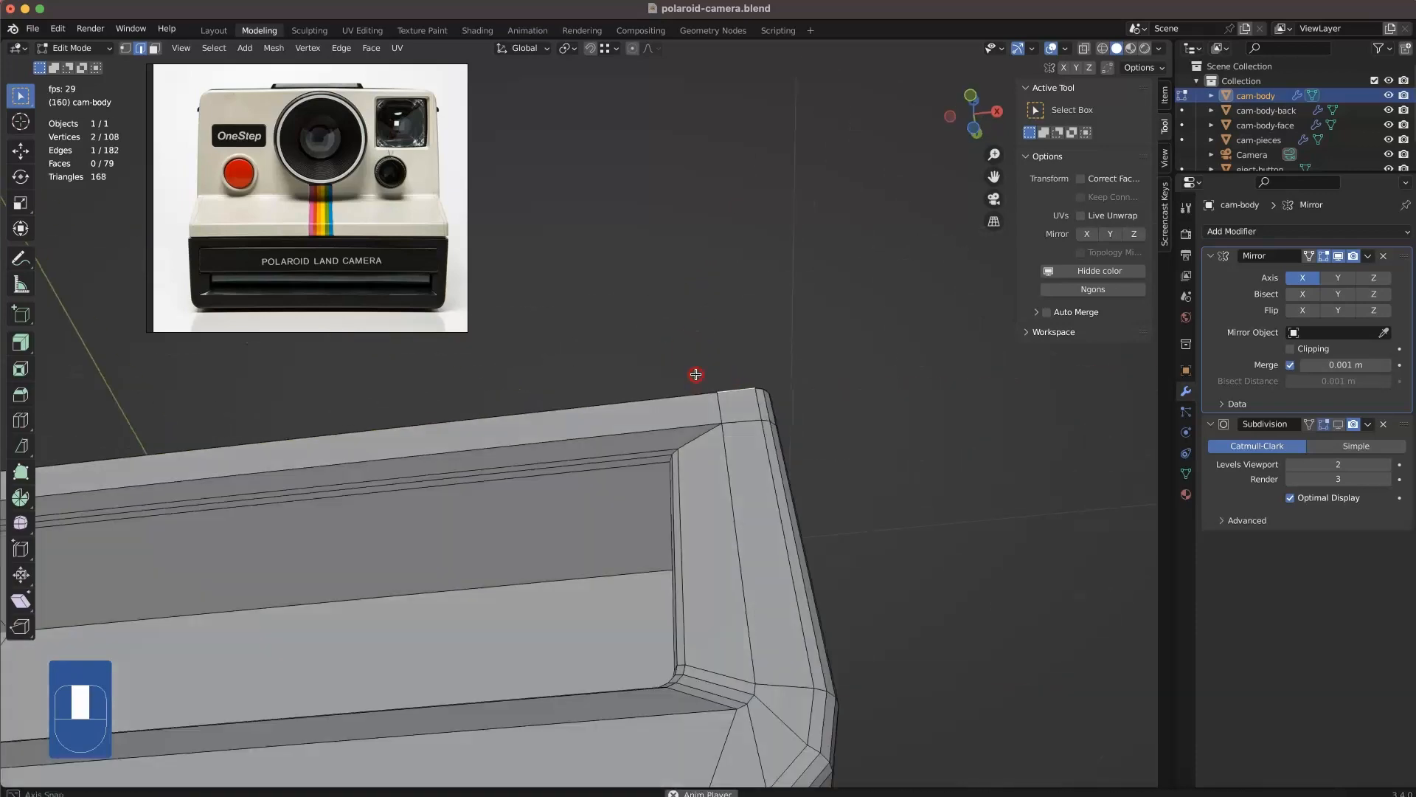
click(1338, 424)
click(1338, 424)
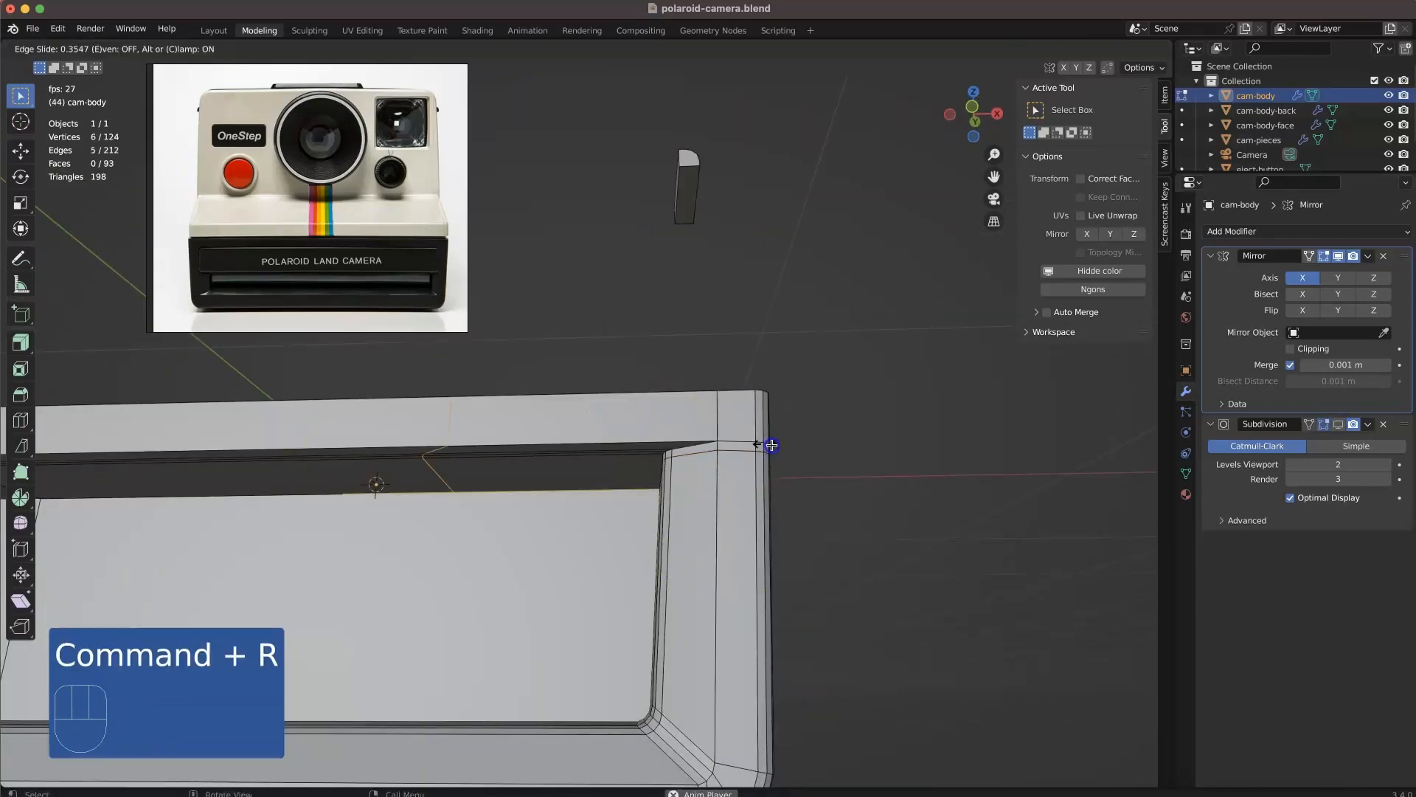
- Add a supporting loop cut along the frame's right corner and turn the subdivision preview on
click(752, 467)
click(848, 472)
middle_drag(811, 480, 818, 413)
click(1338, 424)
middle_drag(708, 487, 649, 590)
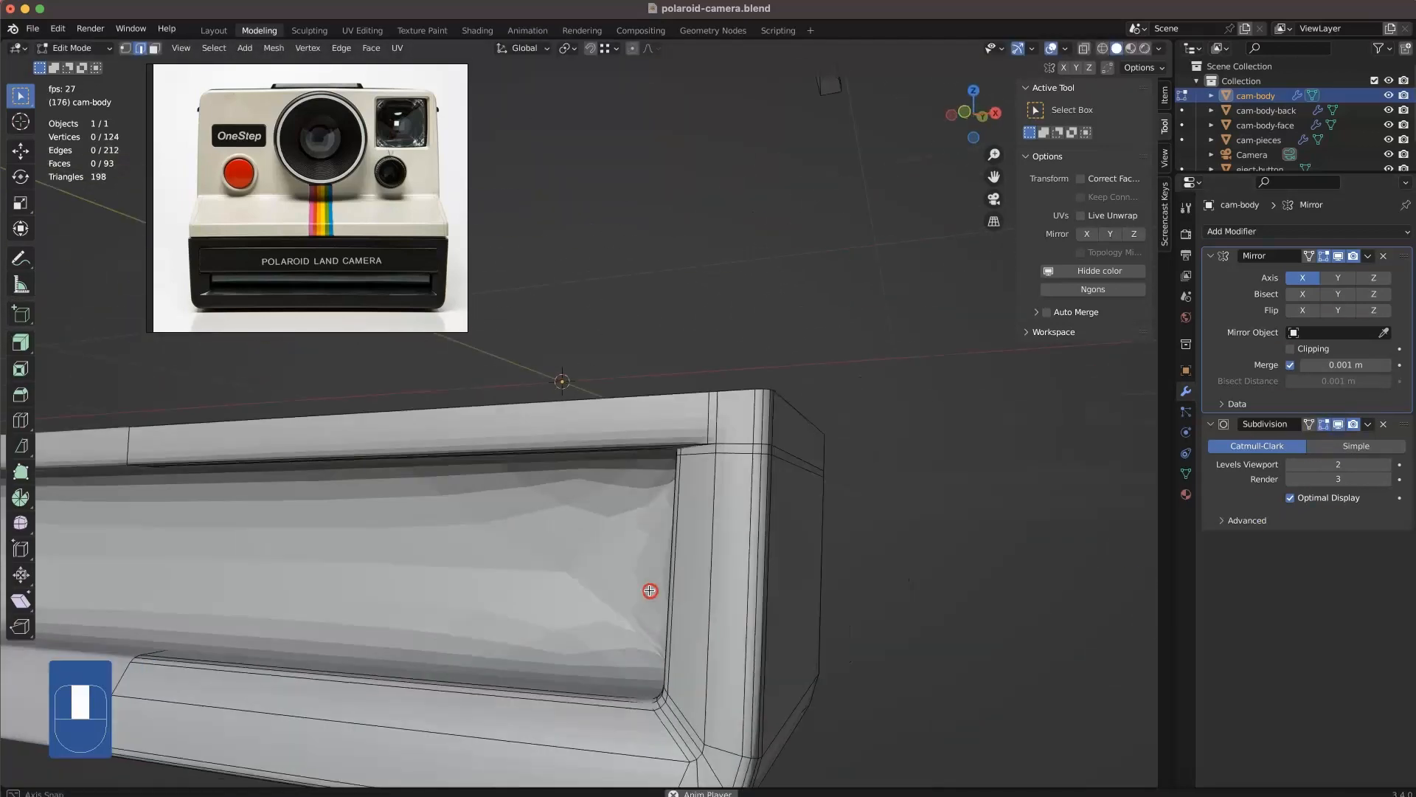
- Inset the recessed back face inside the front opening of cam-body by a thin margin
mouse_move(833, 442)
middle_down()
mouse_move(800, 472)
mouse_move(920, 534)
mouse_move(784, 411)
mouse_move(675, 562)
mouse_move(811, 442)
middle_up()
click(722, 488)
key(i)
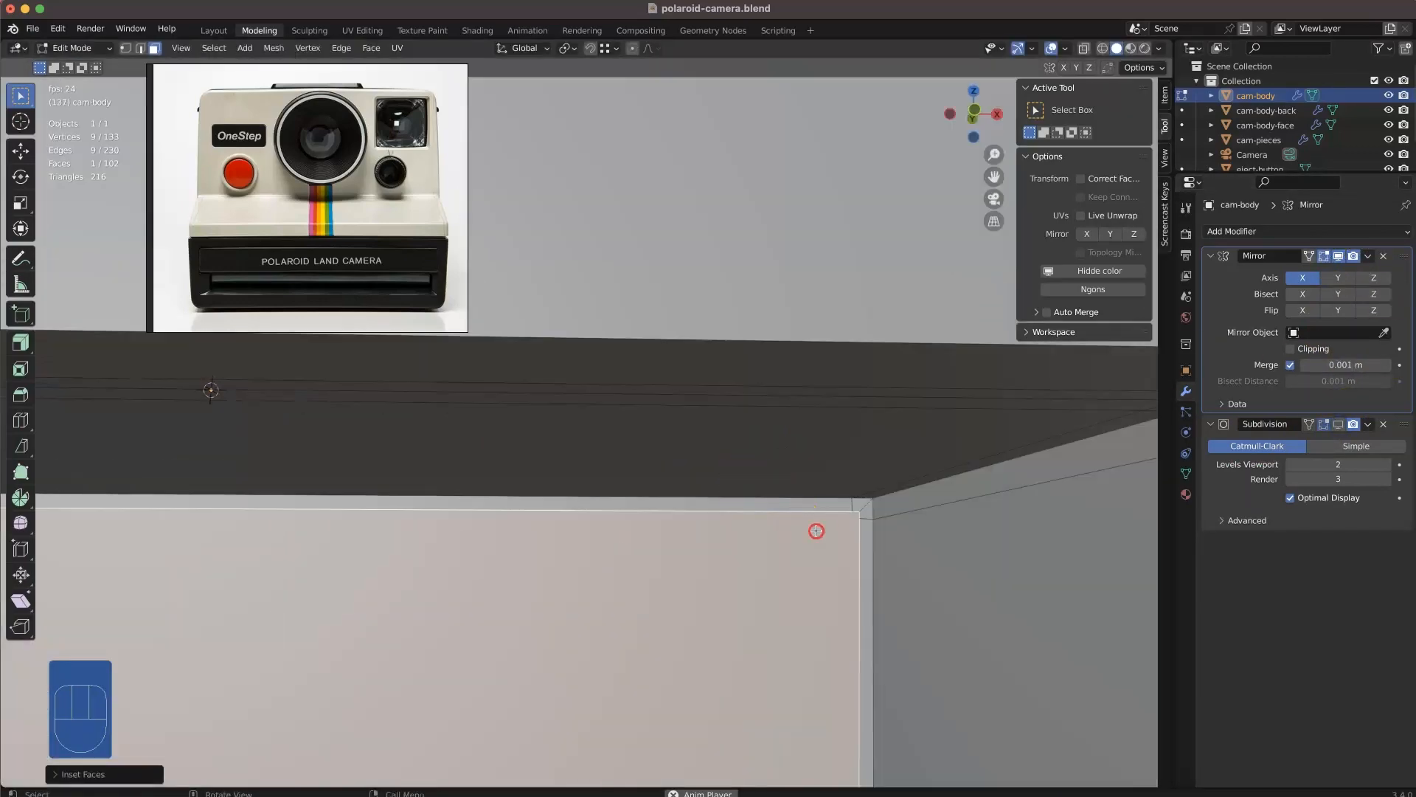
middle_drag(816, 531, 799, 515)
- Merge and move the inset's vertices so its edges run up to the mirror seam
key(1)
right_click(829, 689)
key(Escape)
click(795, 596)
scroll(767, 605, down, 3)
middle_drag(767, 604, 886, 647)
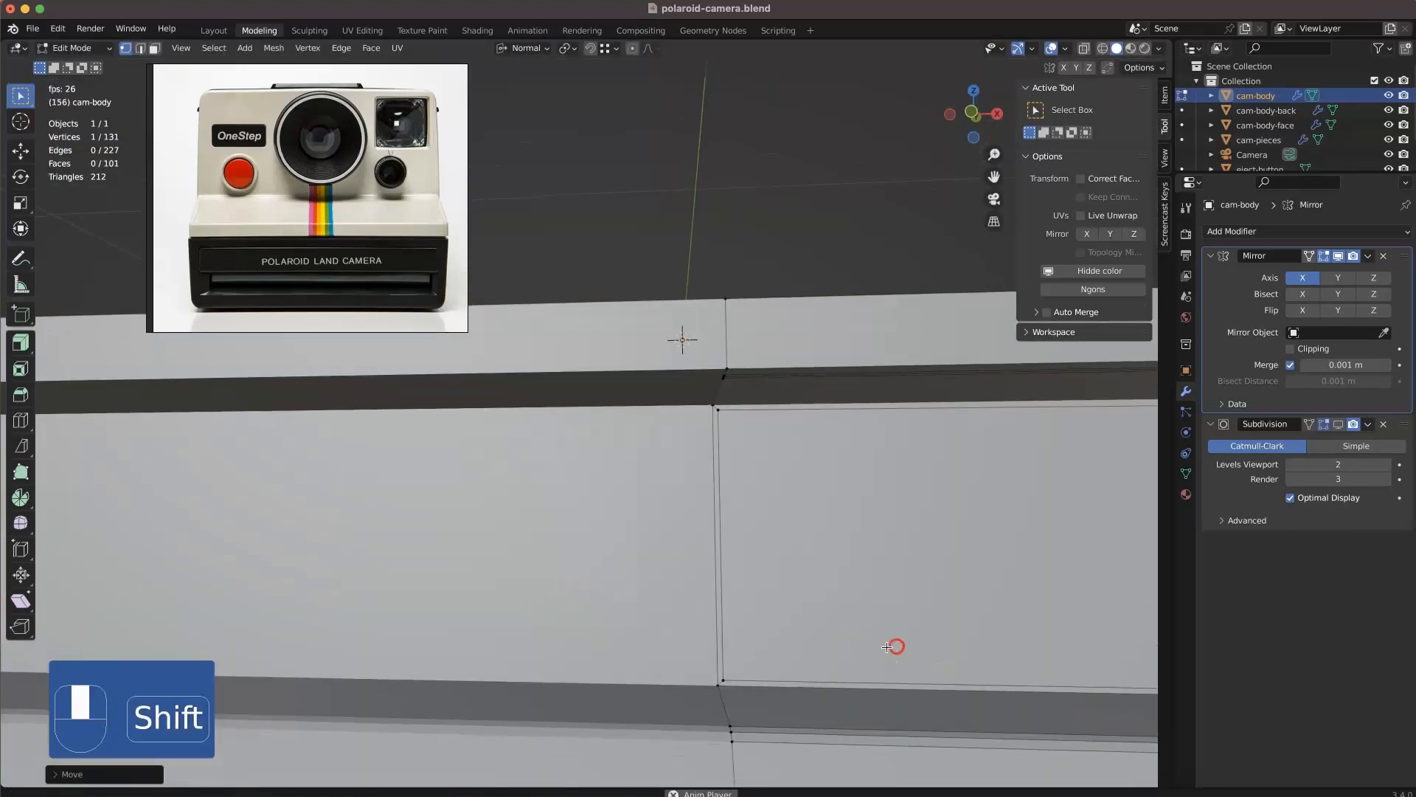
click(786, 559)
- Add a loop cut and knife supporting edges along the right side and bottom of the recessed back face
shift+middle_drag(787, 559, 605, 627)
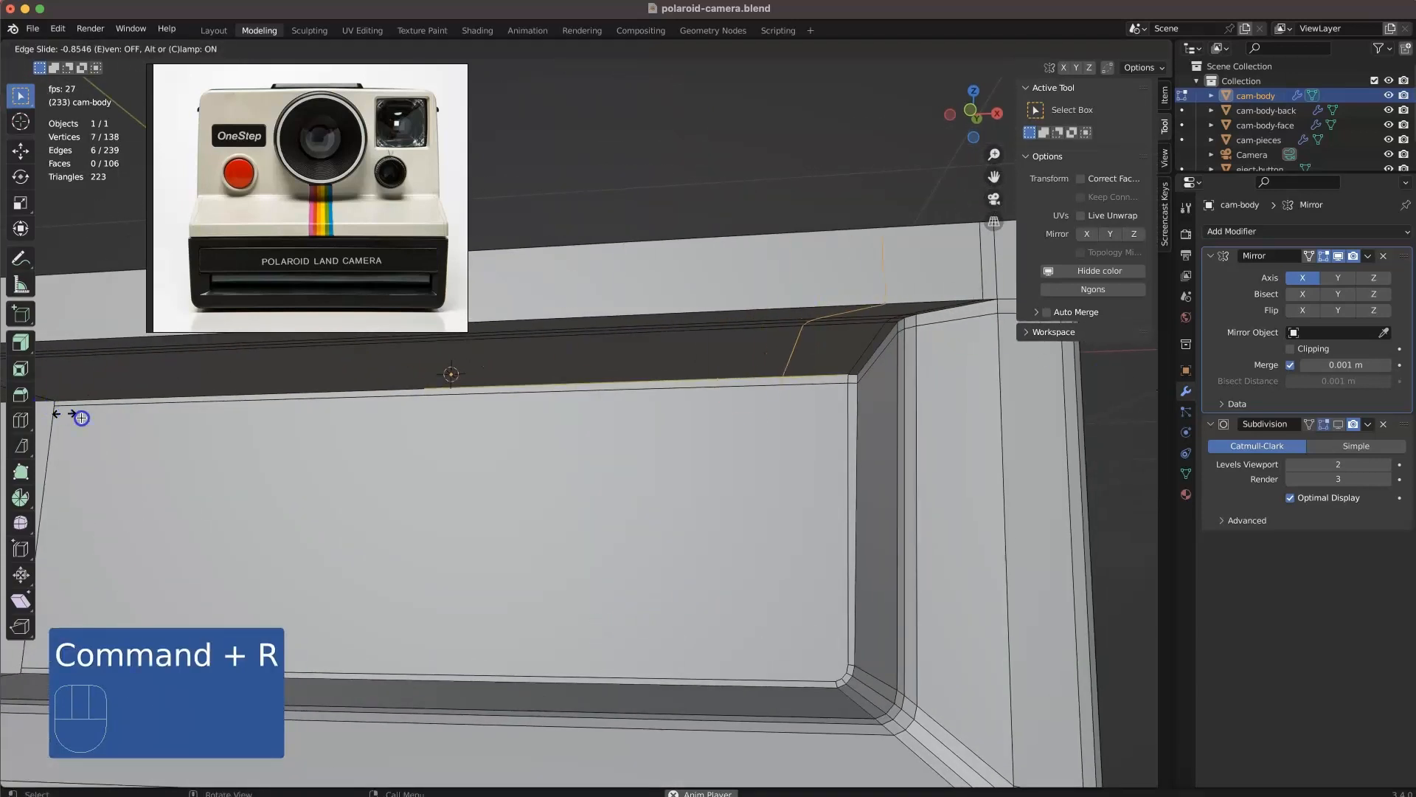
click(830, 669)
key(Return)
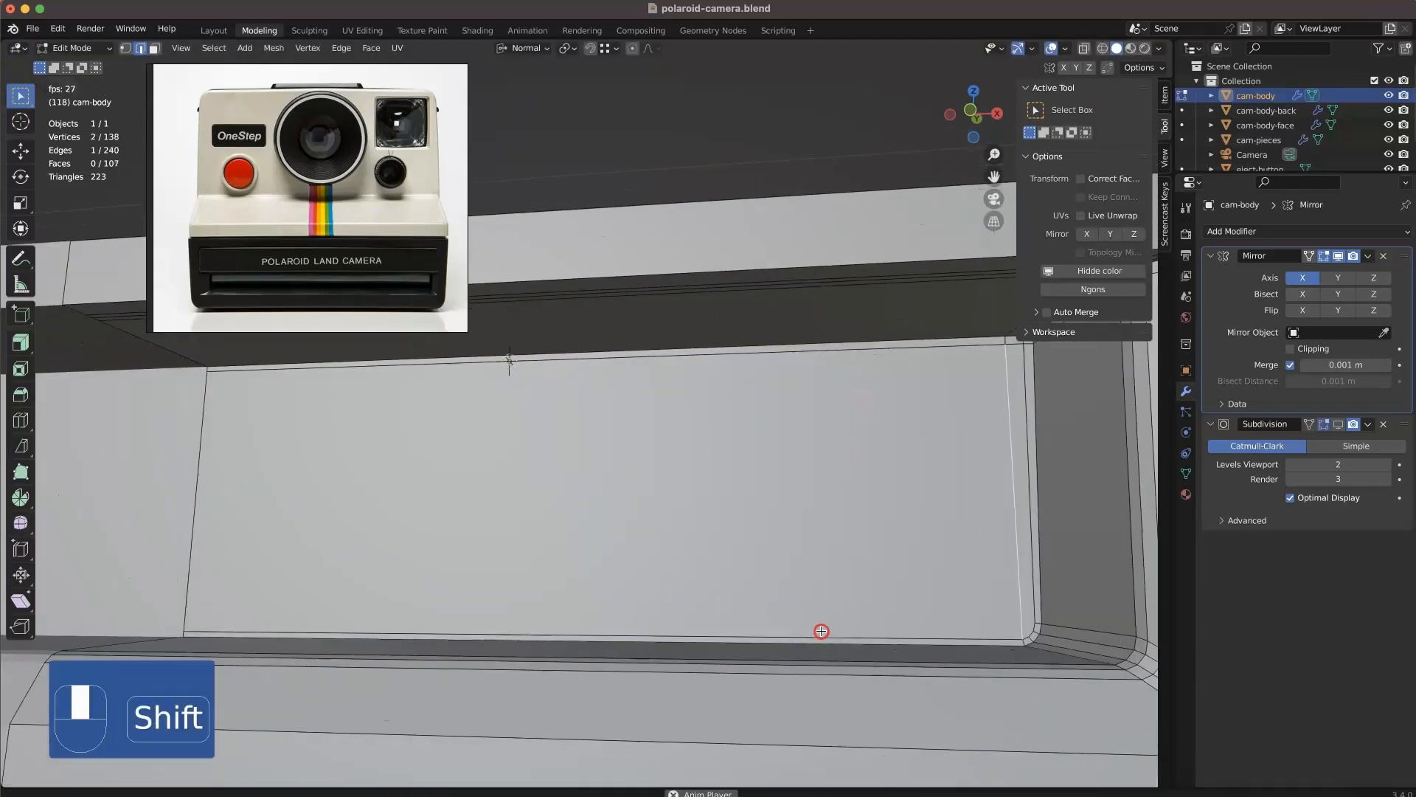
key(Return)
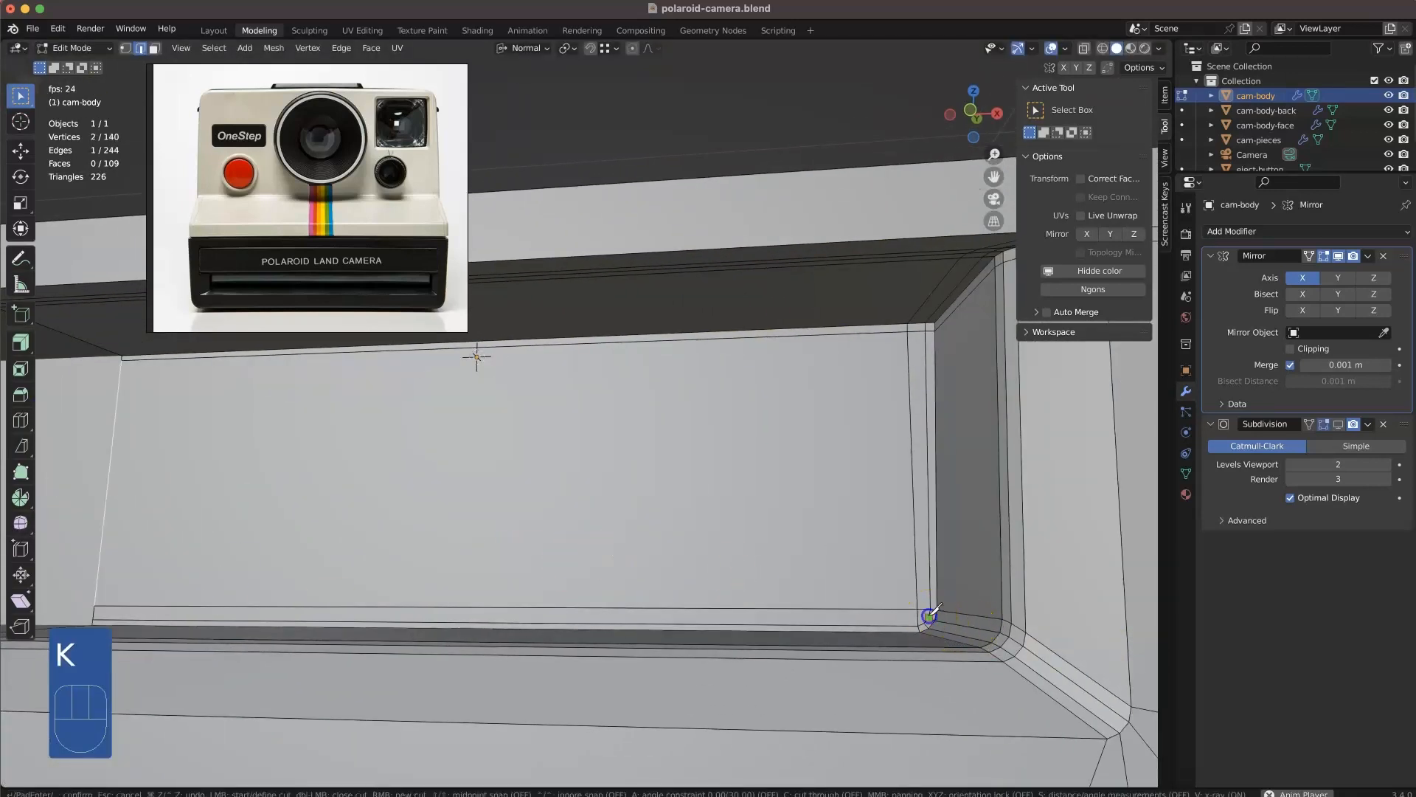
click(94, 612)
key(Return)
- Select cam-body's n-gons, collapse the Mirror modifier settings, and turn the subdivision preview back on
scroll(472, 517, down, 3)
click(1106, 289)
scroll(866, 458, down, 3)
mouse_move(866, 459)
middle_down()
mouse_move(850, 441)
mouse_move(863, 480)
middle_up()
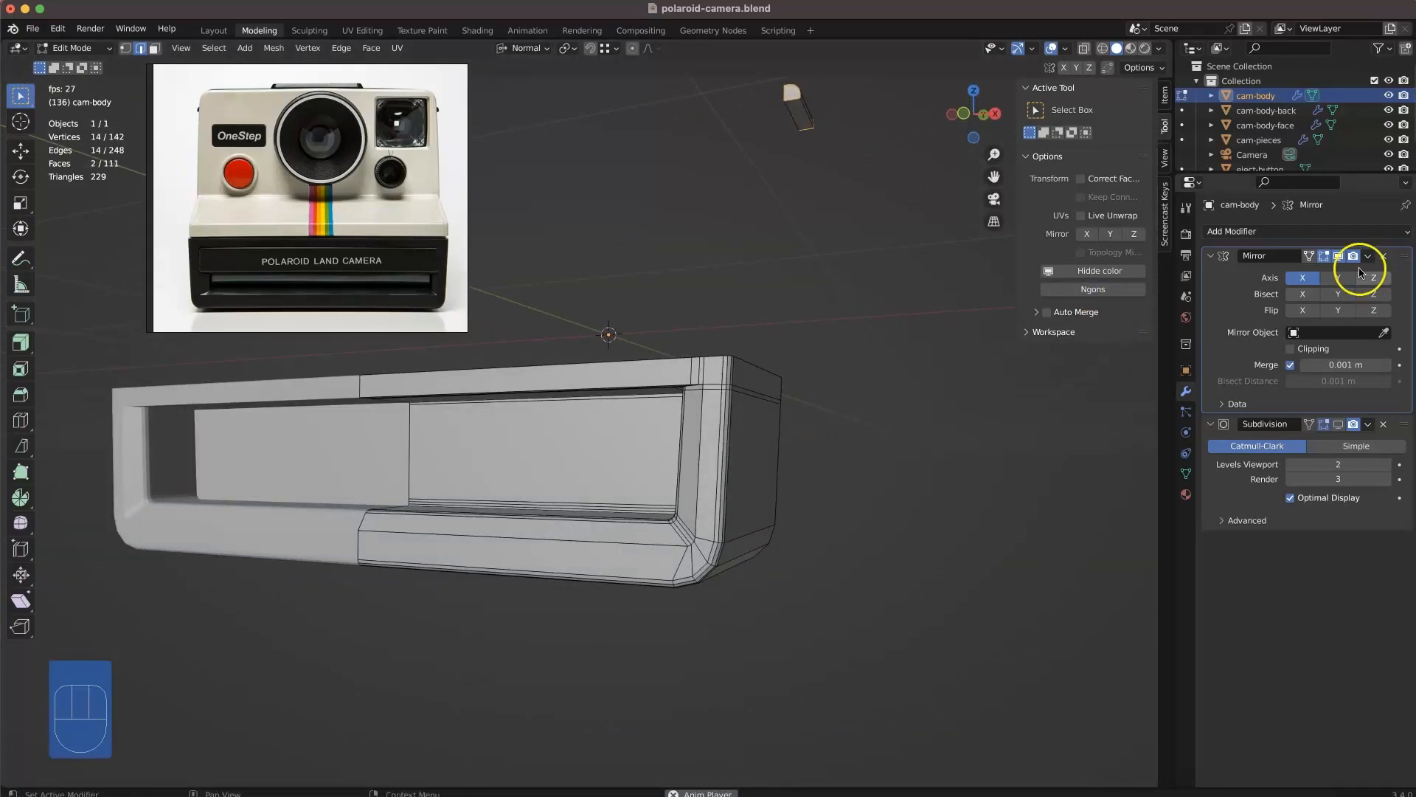
click(1210, 259)
click(1339, 275)
- Bevel the edge loop running along the middle of cam-body's front frame, from the mirror seam around the lower corner to the upper rim
scroll(704, 447, up, 3)
shift+middle_drag(708, 450, 671, 588)
click(759, 485)
right_click(649, 649)
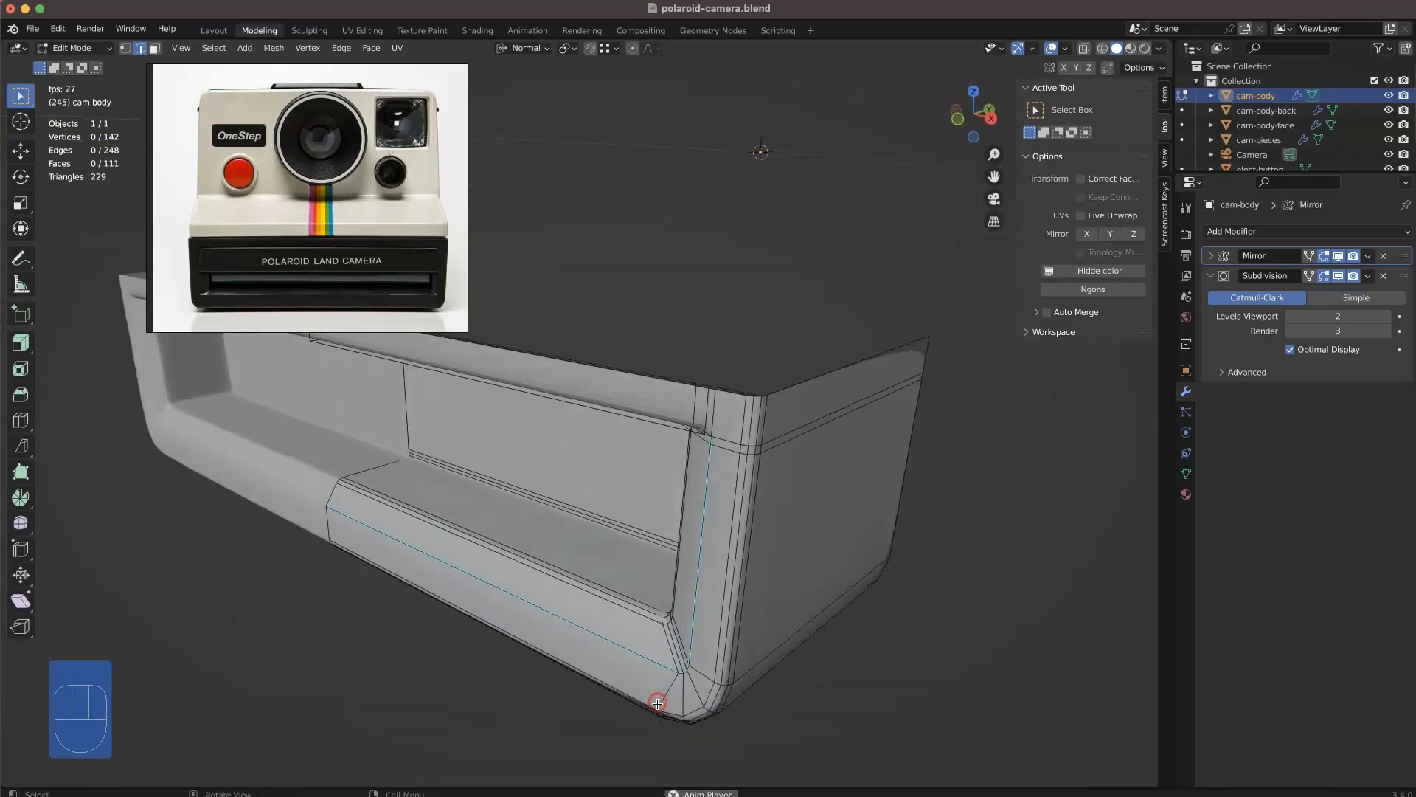
alt+middle_drag(657, 703, 648, 564)
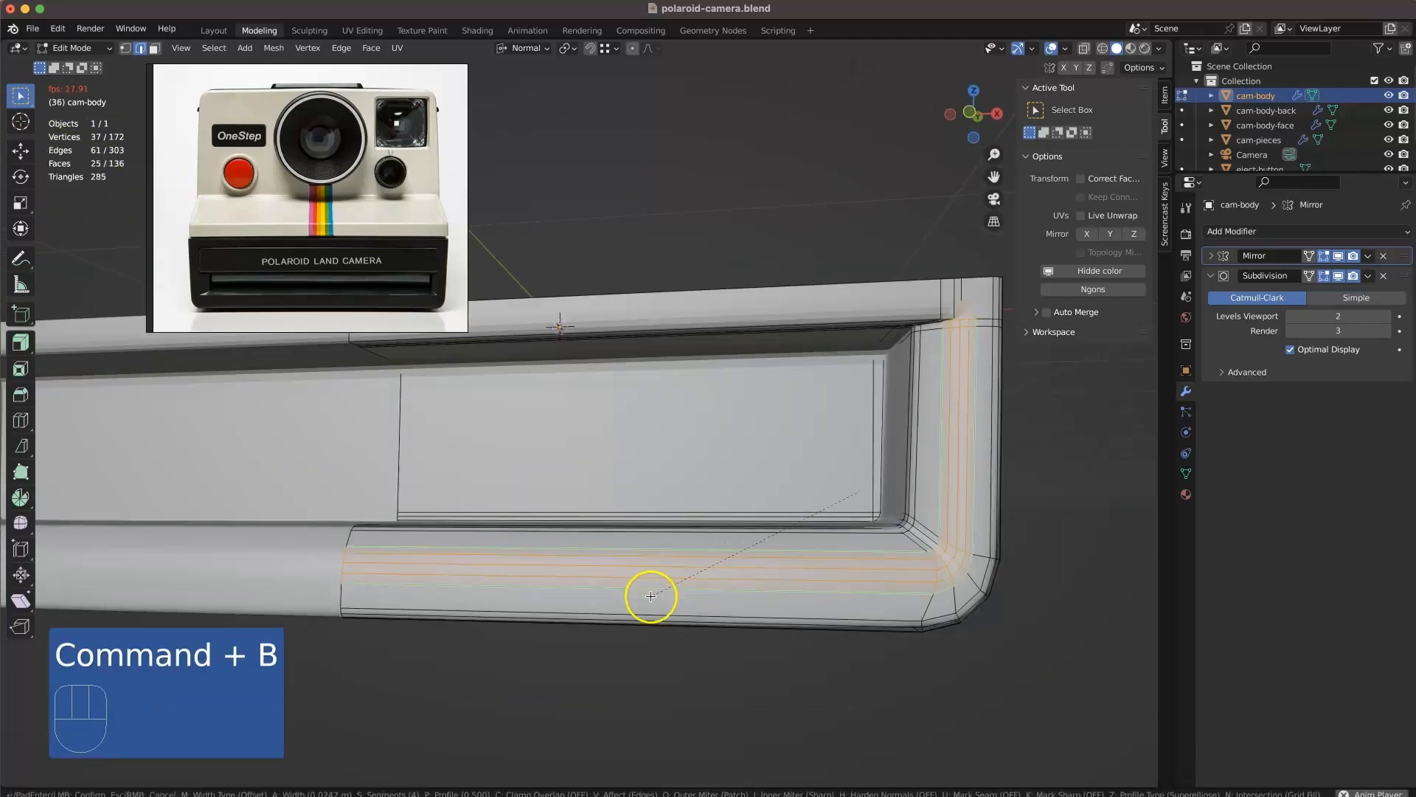
middle_drag(326, 585, 663, 493)
- Merge the overlapping bevel vertices at the upper outer corner of cam-body's front opening
key(a)
click(713, 549)
scroll(727, 520, up, 6)
middle_drag(788, 383, 839, 254)
key(m)
click(860, 250)
right_click(849, 198)
mouse_move(856, 452)
click(912, 517)
key(super+z)
right_click(900, 383)
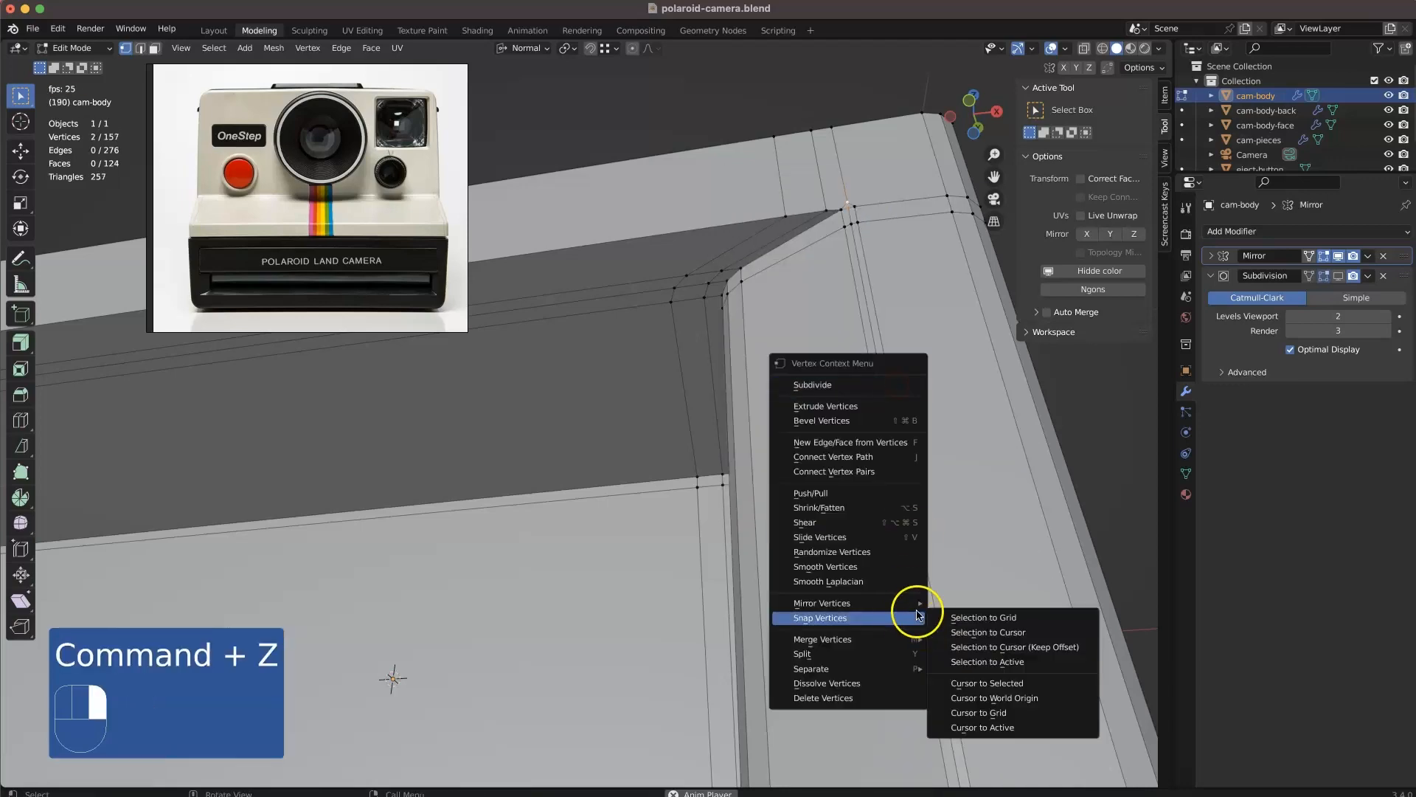
click(959, 691)
click(873, 244)
- Knife a new edge from the opening's upper corner to the top rim of the front frame
middle_drag(872, 244, 800, 556)
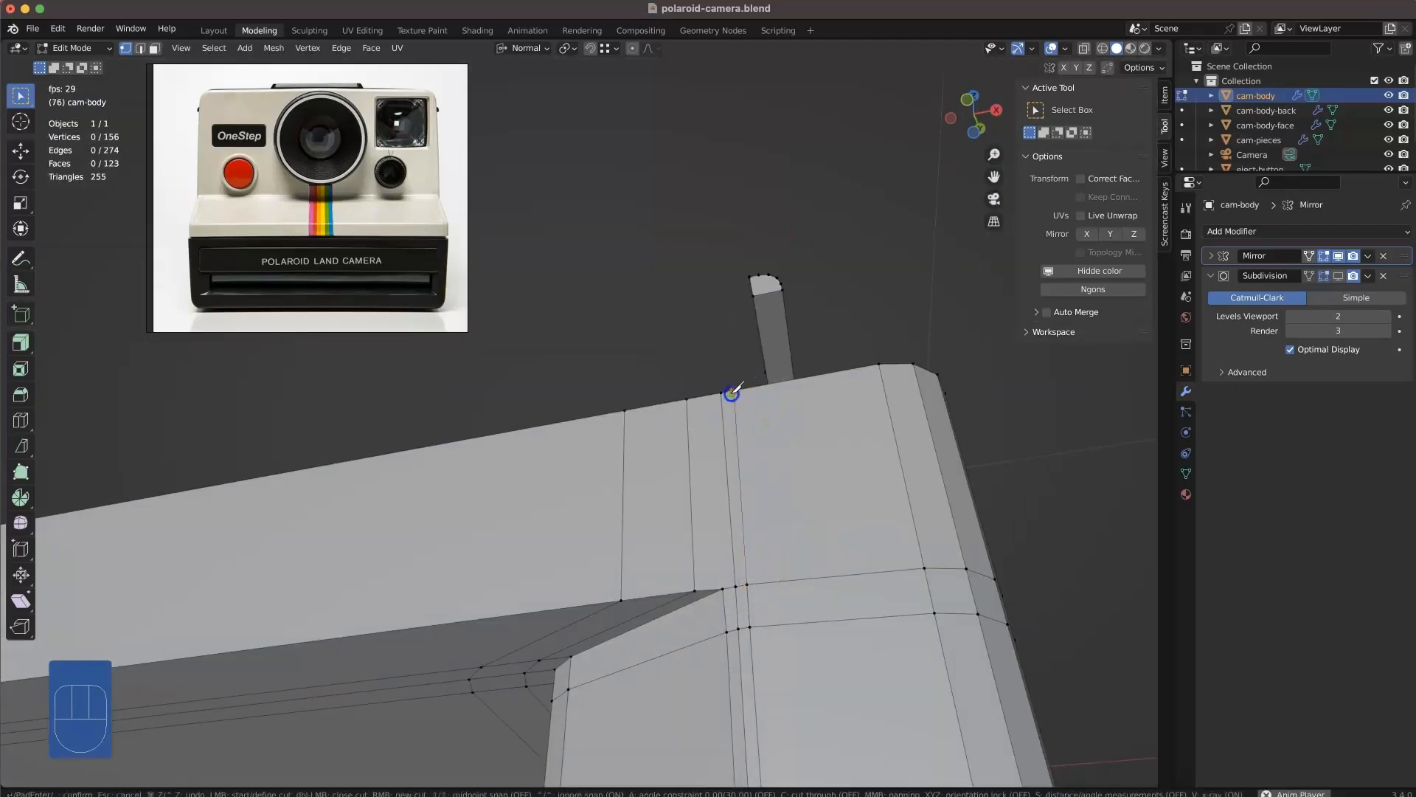
click(710, 461)
mouse_move(709, 461)
middle_down()
mouse_move(670, 496)
mouse_move(714, 451)
middle_up()
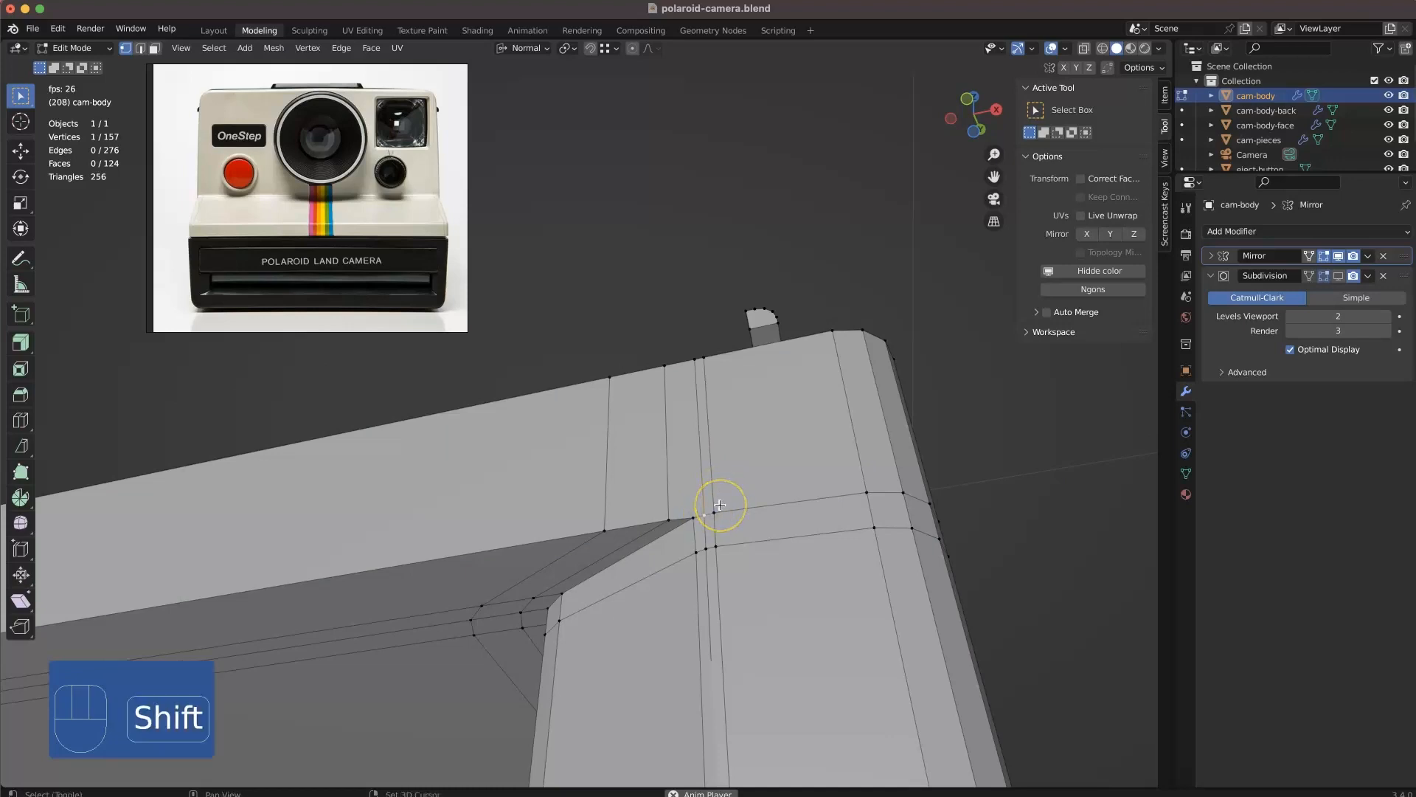
scroll(694, 525, down, 3)
- Add a supporting loop cut near the front opening and slide the adjoining vertices into line
key(super+r)
click(606, 466)
key(Return)
middle_drag(642, 471, 633, 538)
click(657, 506)
middle_drag(759, 496, 664, 490)
ctrl+click(1043, 566)
key(shift+v)
middle_drag(826, 564, 871, 545)
click(914, 578)
- Mark the edge loops around the front opening's rim as sharp and check the shading in Object Mode
key(Tab)
click(919, 391)
middle_drag(826, 413, 659, 573)
key(Tab)
right_click(615, 703)
click(614, 703)
shift+middle_drag(673, 749, 705, 648)
scroll(705, 646, up, 2)
alt+click(706, 644)
right_click(706, 645)
click(705, 645)
middle_drag(756, 322, 883, 396)
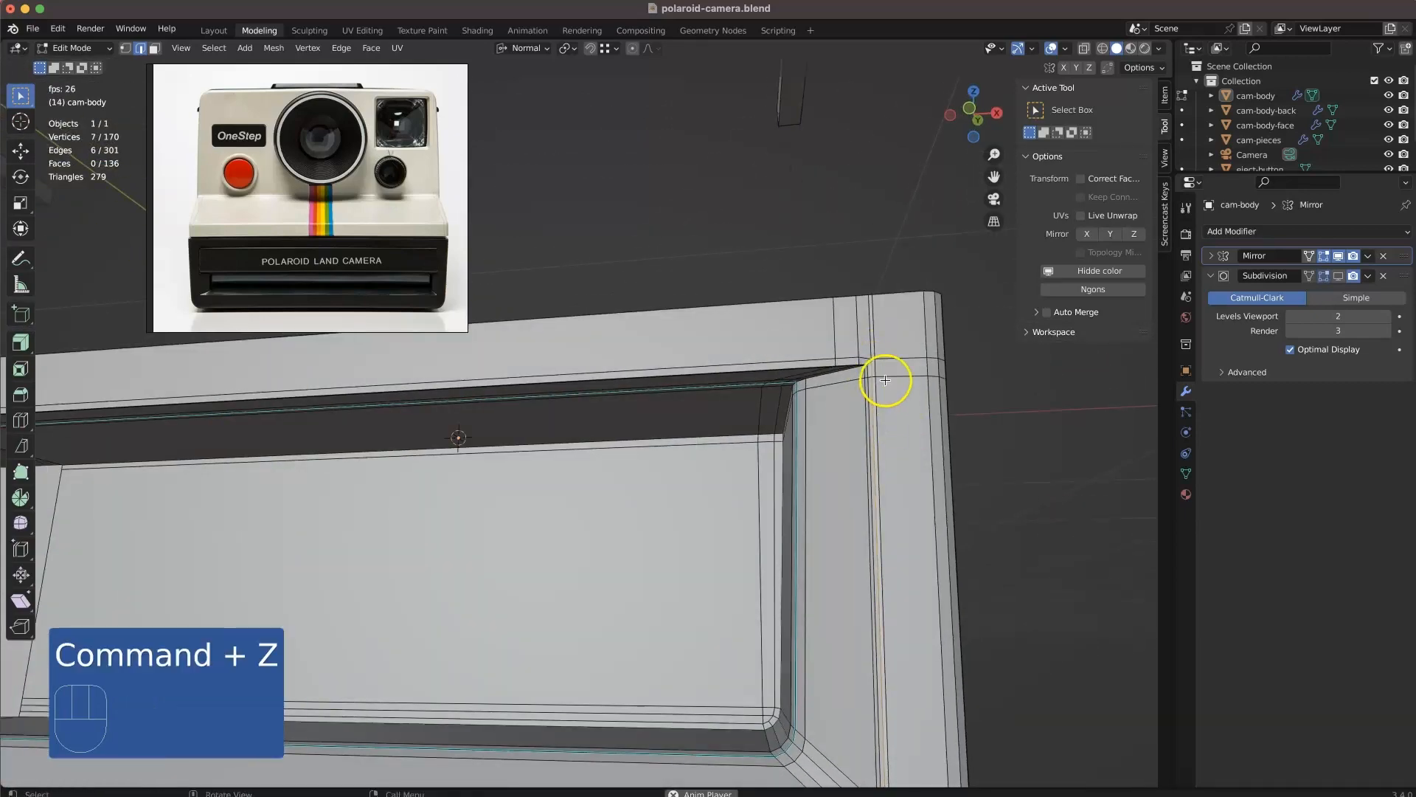
key(Tab)
key(Tab)
- Add supporting loop cuts along the front frame's upper strip and the body's side, and check the smoothed result
middle_drag(715, 524, 787, 633)
key(super+r)
click(730, 361)
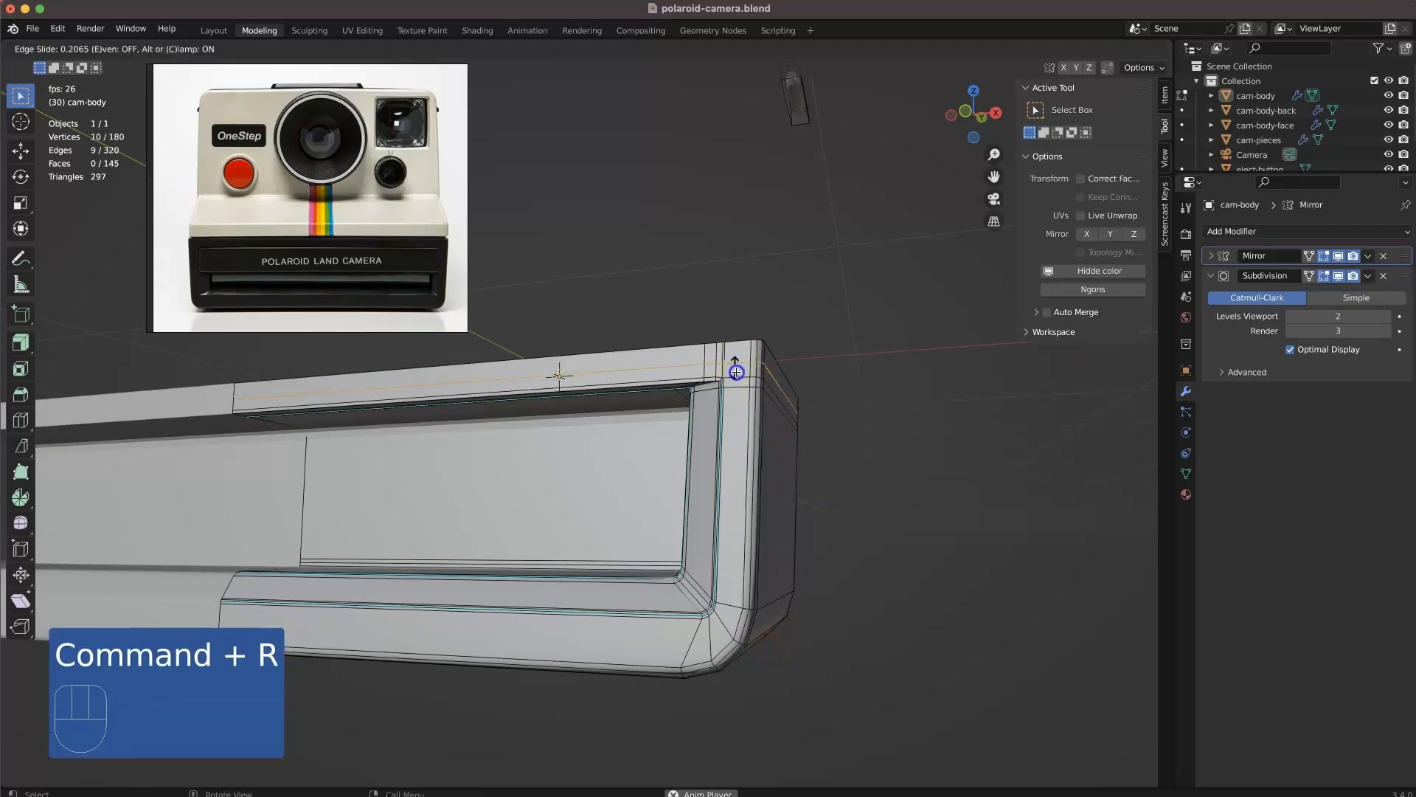
click(731, 361)
middle_drag(778, 383, 691, 404)
click(936, 432)
middle_drag(937, 431, 889, 525)
key(super+z)
key(super+r)
click(948, 618)
click(885, 610)
key(Tab)
key(Tab)
- Reveal all geometry, toggle the Subdivision viewport display, and hide linked parts to isolate the thin panel
key(alt+h)
click(1336, 277)
middle_drag(915, 594, 803, 610)
key(3)
key(l)
key(h)
key(l)
key(h)
middle_drag(671, 692, 709, 633)
shift+middle_drag(710, 633, 657, 601)
super+middle_drag(656, 601, 800, 549)
- Add two supporting loop cuts along the isolated panel's outer edges
key(super+r)
click(710, 585)
click(736, 595)
key(super+r)
click(773, 504)
click(768, 509)
middle_drag(966, 375, 753, 439)
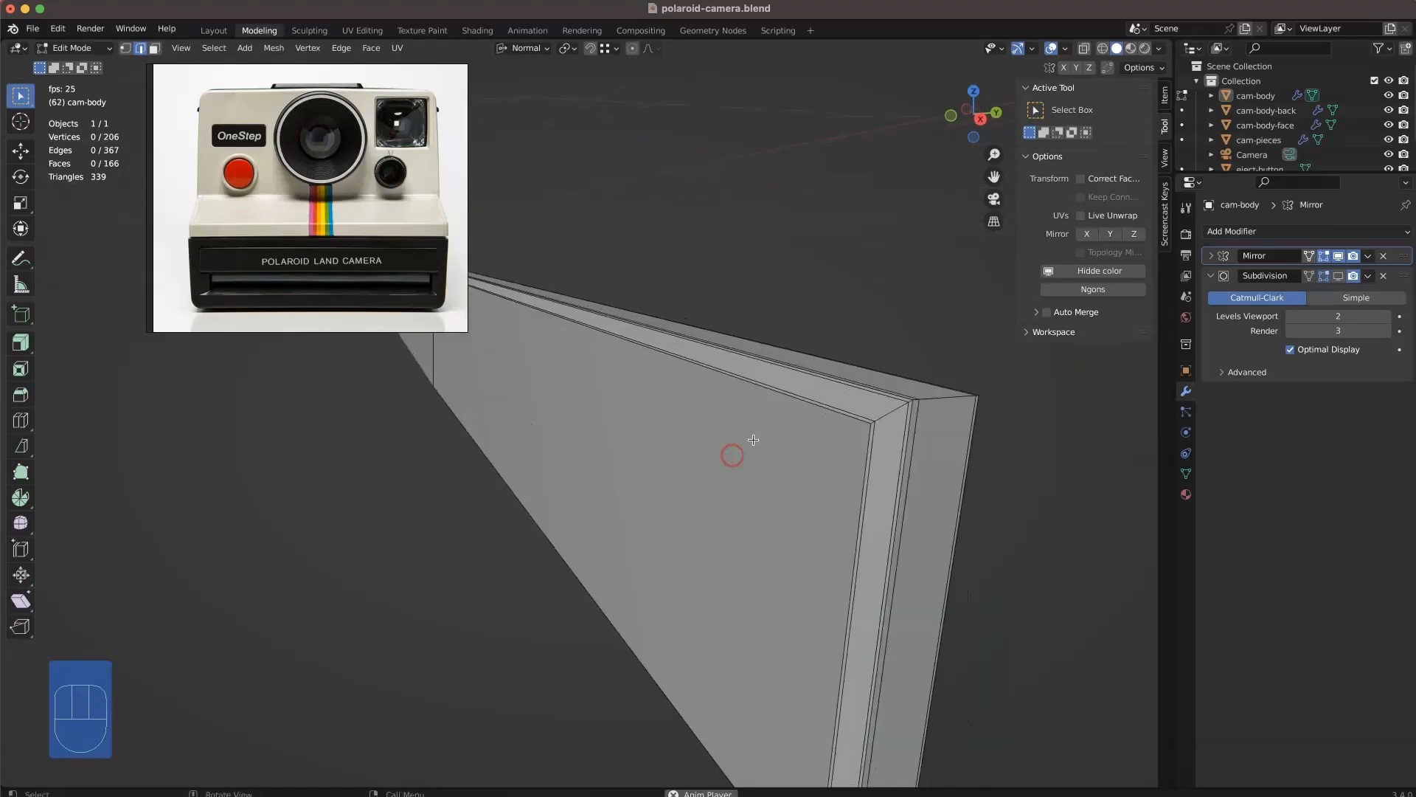
- Add a supporting loop cut just inside the panel's raised border, undoing the misplaced cuts
click(908, 261)
middle_drag(806, 494, 859, 498)
key(super+z)
key(super+z)
key(super+z)
key(super+z)
key(shift+super+z)
key(shift+super+z)
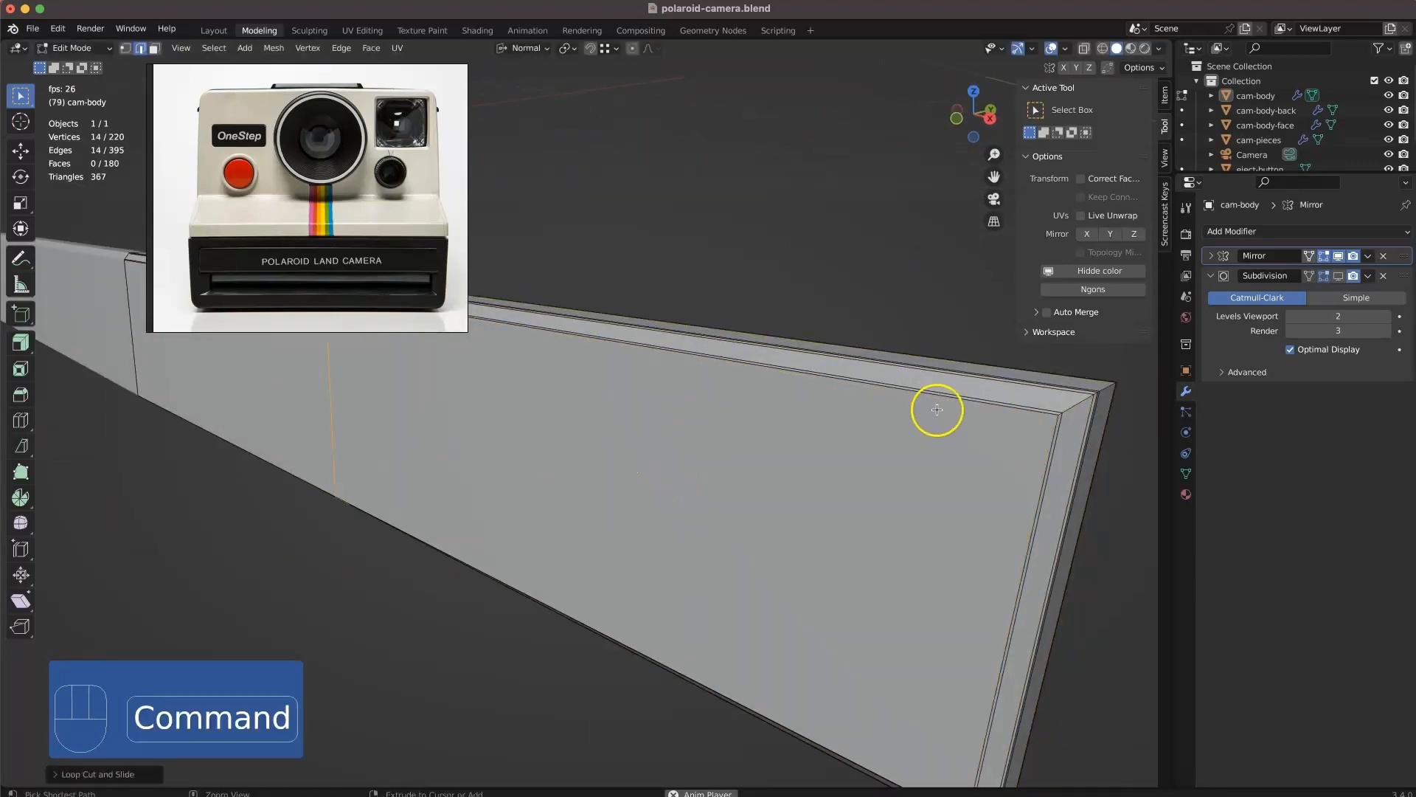
key(Escape)
key(super+z)
key(super+z)
- Slide one more loop cut against the panel's inner border and add another near its lower corner
middle_drag(936, 409, 764, 357)
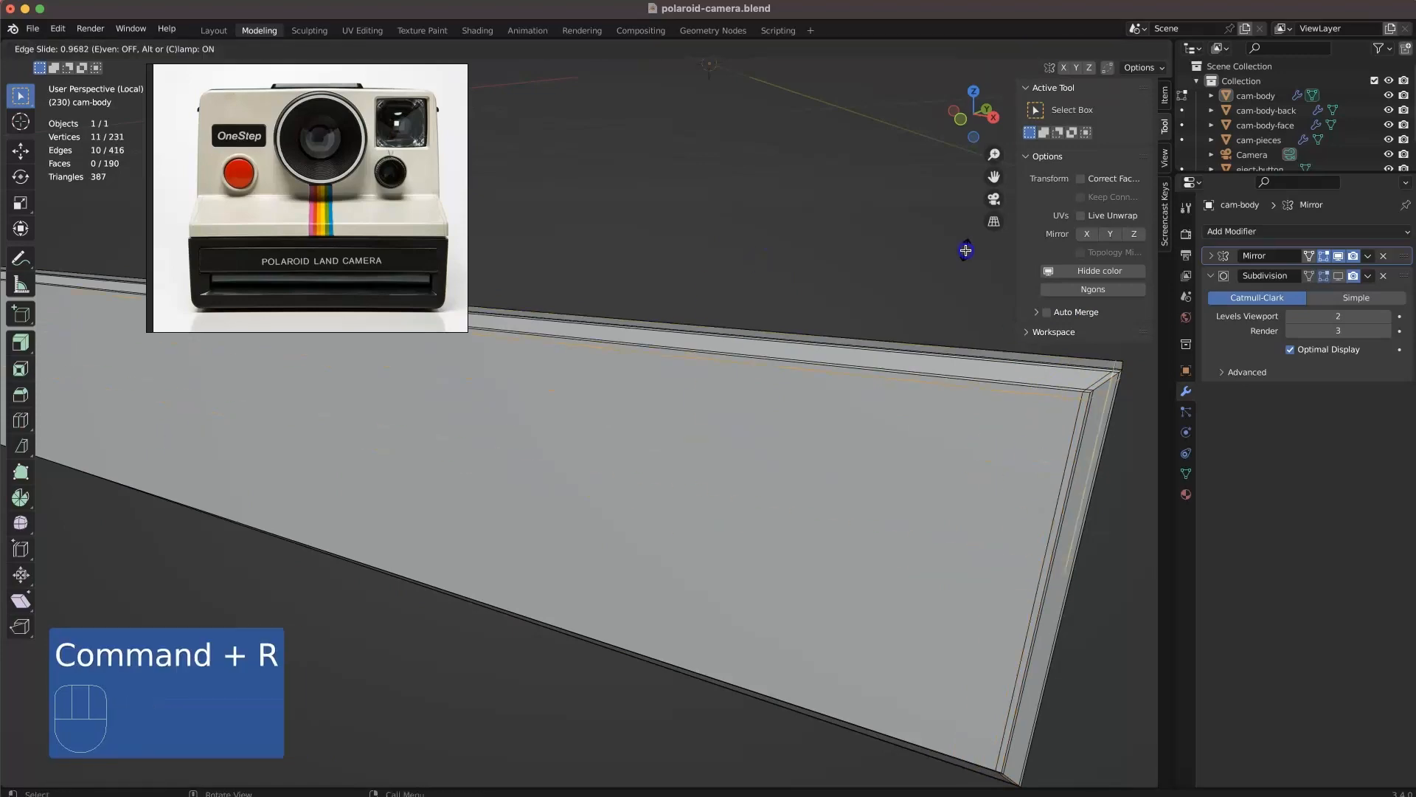
click(966, 251)
middle_drag(1030, 695, 1020, 626)
key(super+r)
click(1022, 644)
middle_drag(879, 327, 815, 354)
click(892, 666)
middle_drag(892, 667, 638, 449)
- Reveal the hidden geometry and hide the other linked parts to isolate the long box-shaped piece
key(Tab)
key(Tab)
key(3)
key(alt+h)
key(l)
key(super+z)
click(1082, 514)
key(l)
key(l)
key(h)
- Add a supporting loop cut close to the outer end of the box and test a second cut
middle_drag(708, 553, 695, 515)
key(super+r)
click(695, 515)
click(926, 583)
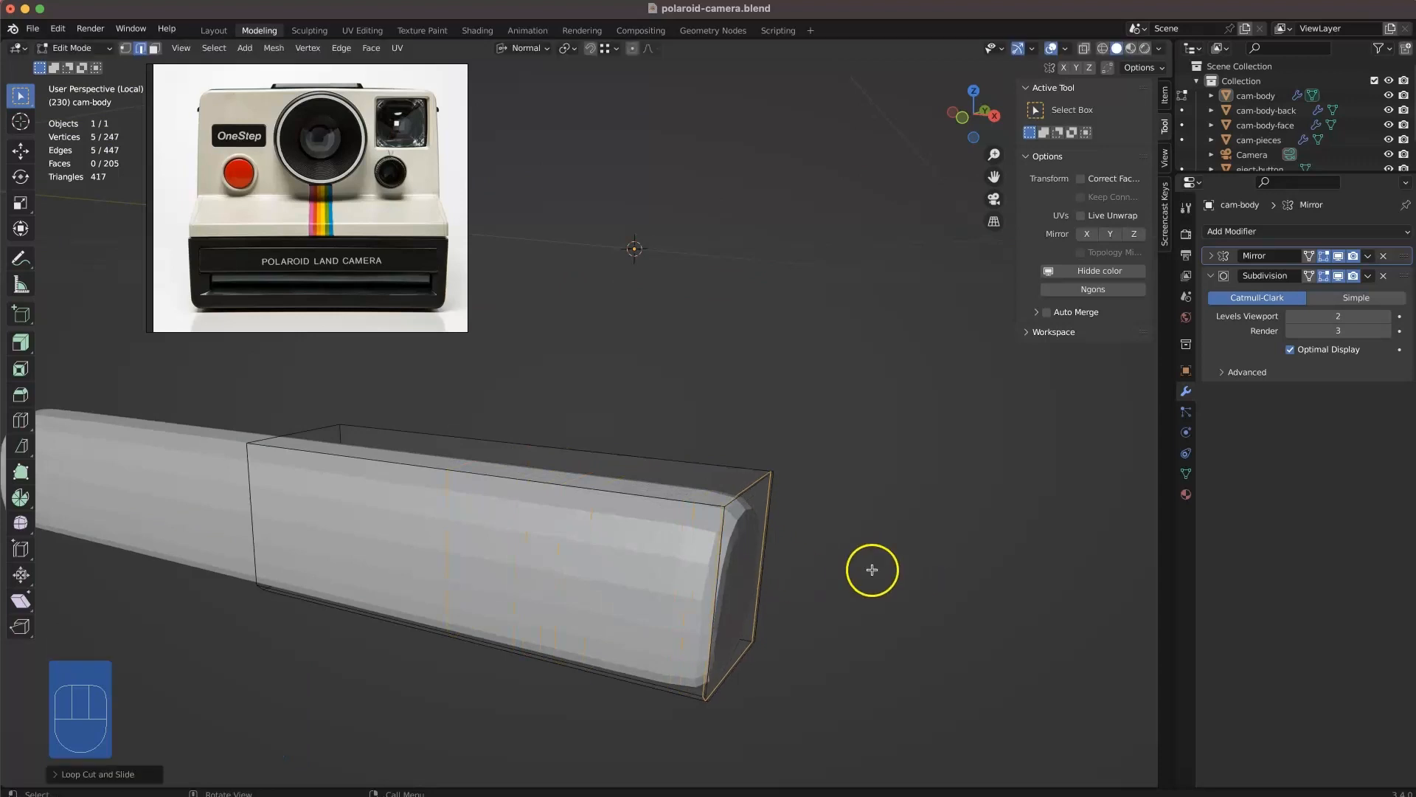
middle_drag(794, 573, 708, 549)
key(super+r)
click(847, 506)
click(864, 518)
middle_drag(922, 582, 811, 590)
key(super+z)
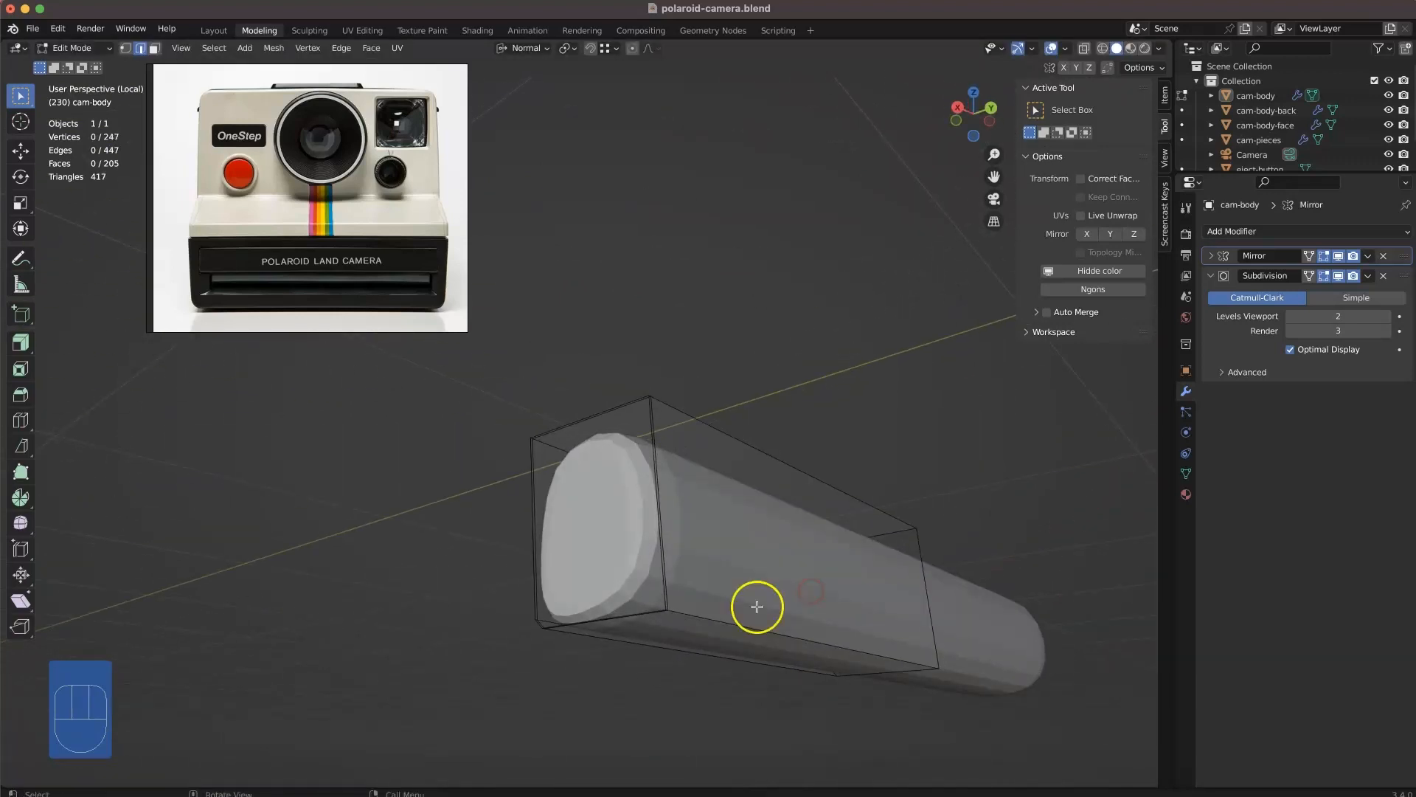
- Knife a supporting edge around the lower corner at the end of the box
click(670, 685)
middle_drag(670, 685, 828, 635)
click(762, 626)
key(alt+z)
key(alt+z)
click(828, 588)
click(551, 620)
key(Return)
- Slide the knife cut's vertices into line and add a loop cut along the box's bottom edge
click(689, 658)
shift+click(844, 727)
middle_drag(844, 727, 827, 690)
key(shift+v)
click(832, 748)
click(808, 740)
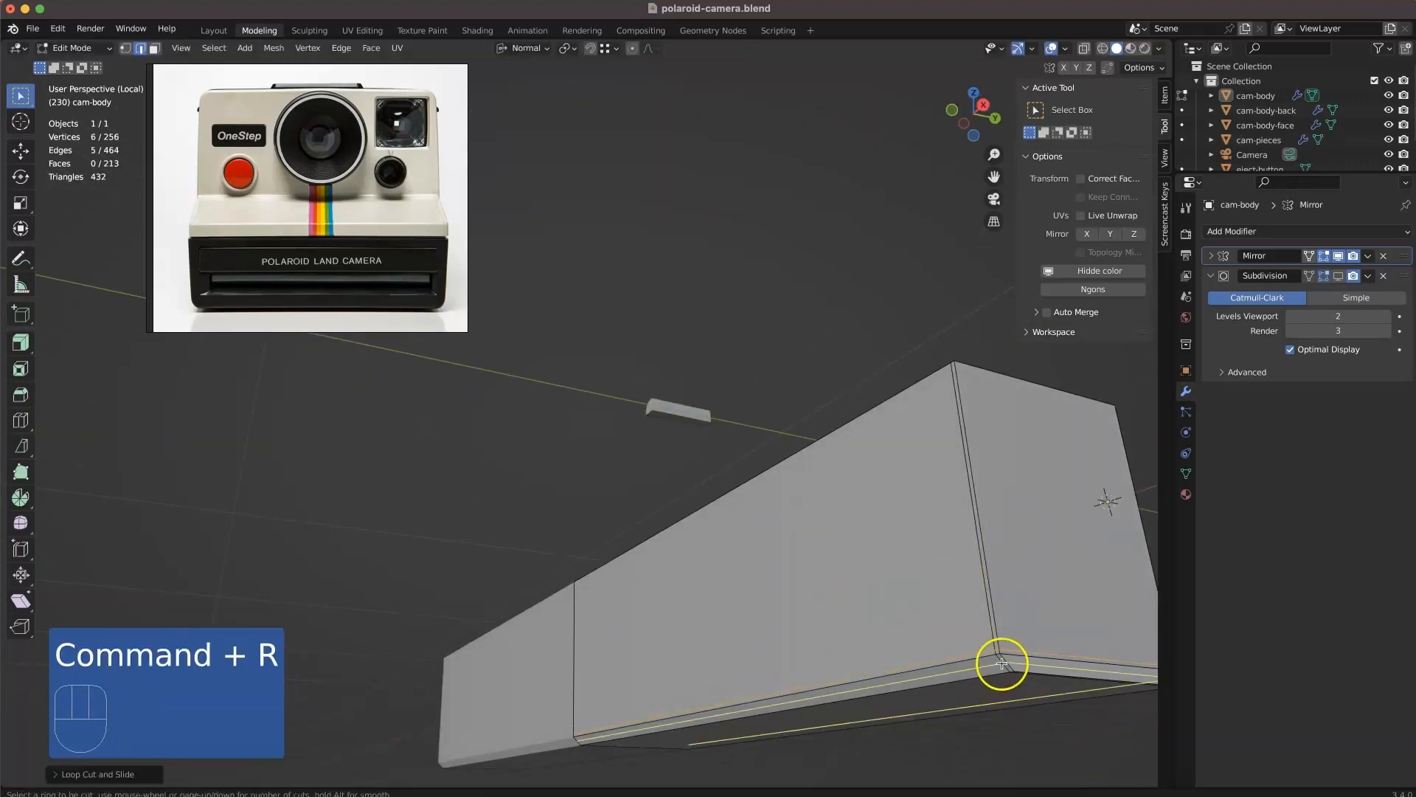
- Add the remaining supporting loop cuts close to the box's bottom, end and upper edges
click(1002, 664)
click(1004, 662)
click(1018, 695)
middle_drag(1018, 695, 903, 604)
click(872, 516)
key(super+r)
click(894, 504)
middle_drag(872, 517, 1007, 472)
click(826, 514)
key(super+r)
key(super+r)
click(750, 333)
middle_drag(749, 332, 819, 291)
- Reveal all hidden parts of cam-body, toggle the Subdivision viewport display, and inspect the mesh in Object Mode
key(3)
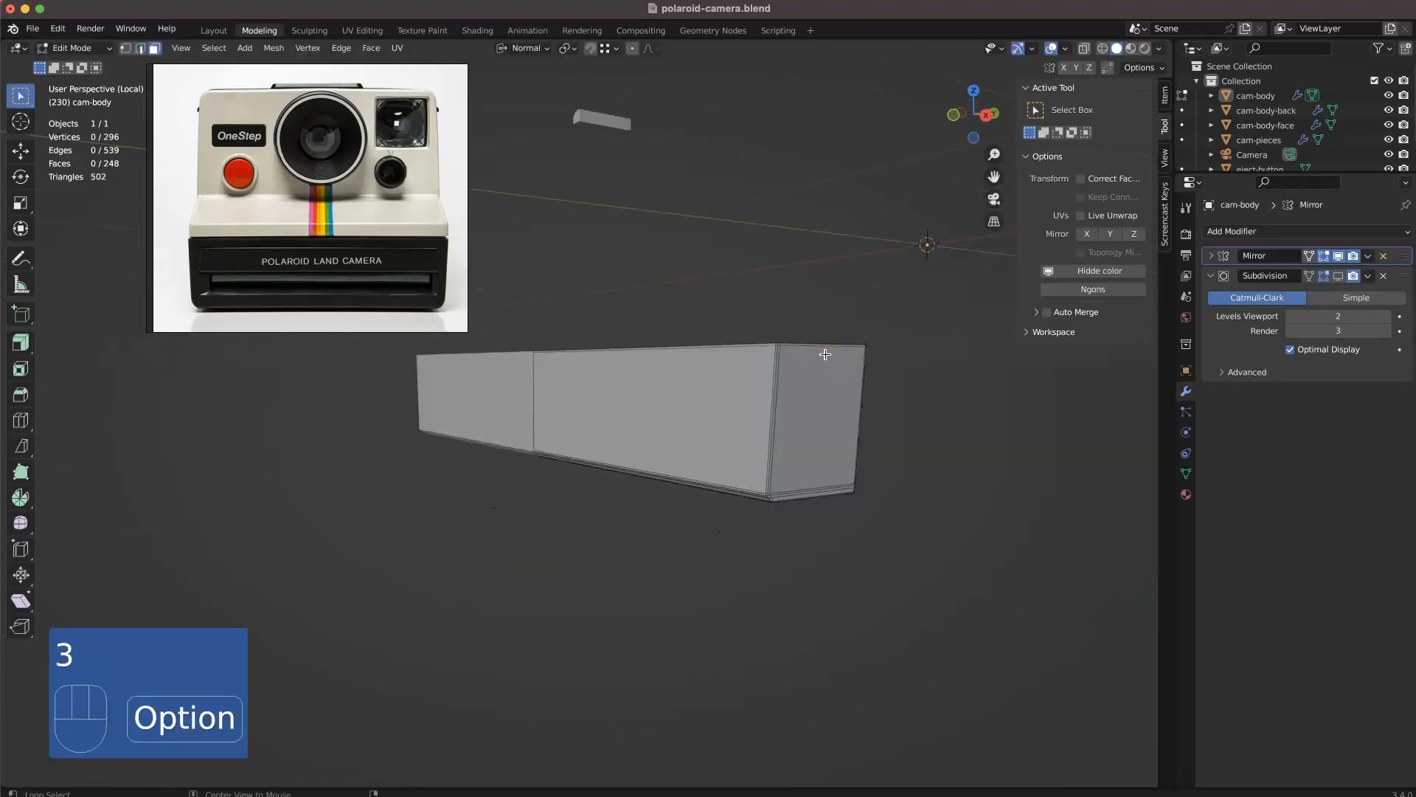
key(alt+h)
click(1338, 276)
key(Tab)
middle_drag(1067, 514, 671, 487)
key(Tab)
- Isolate cam-body and select the connected open rim edges along the lower box's top, end and bottom
key(KP_Divide)
middle_drag(612, 444, 732, 507)
key(KP_Divide)
key(2)
alt+click(519, 587)
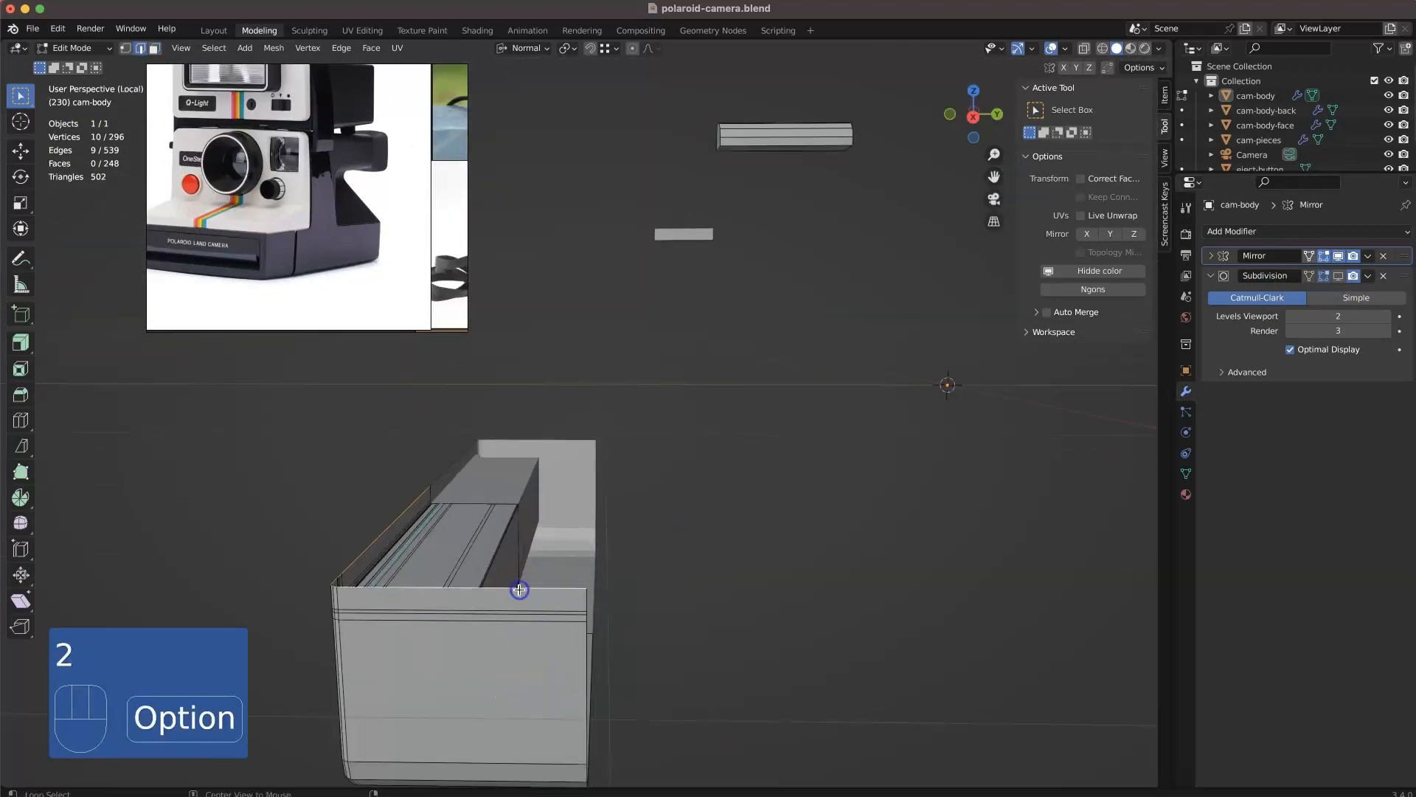
middle_drag(519, 588, 476, 553)
shift+click(544, 588)
scroll(544, 590, up, 2)
key(super+z)
shift+click(527, 654)
shift+middle_drag(531, 683, 529, 596)
shift+click(528, 594)
shift+middle_drag(556, 657, 549, 523)
alt+shift+click(538, 598)
middle_drag(538, 597, 654, 493)
key(e)
right_click(654, 493)
key(s)
key(super+z)
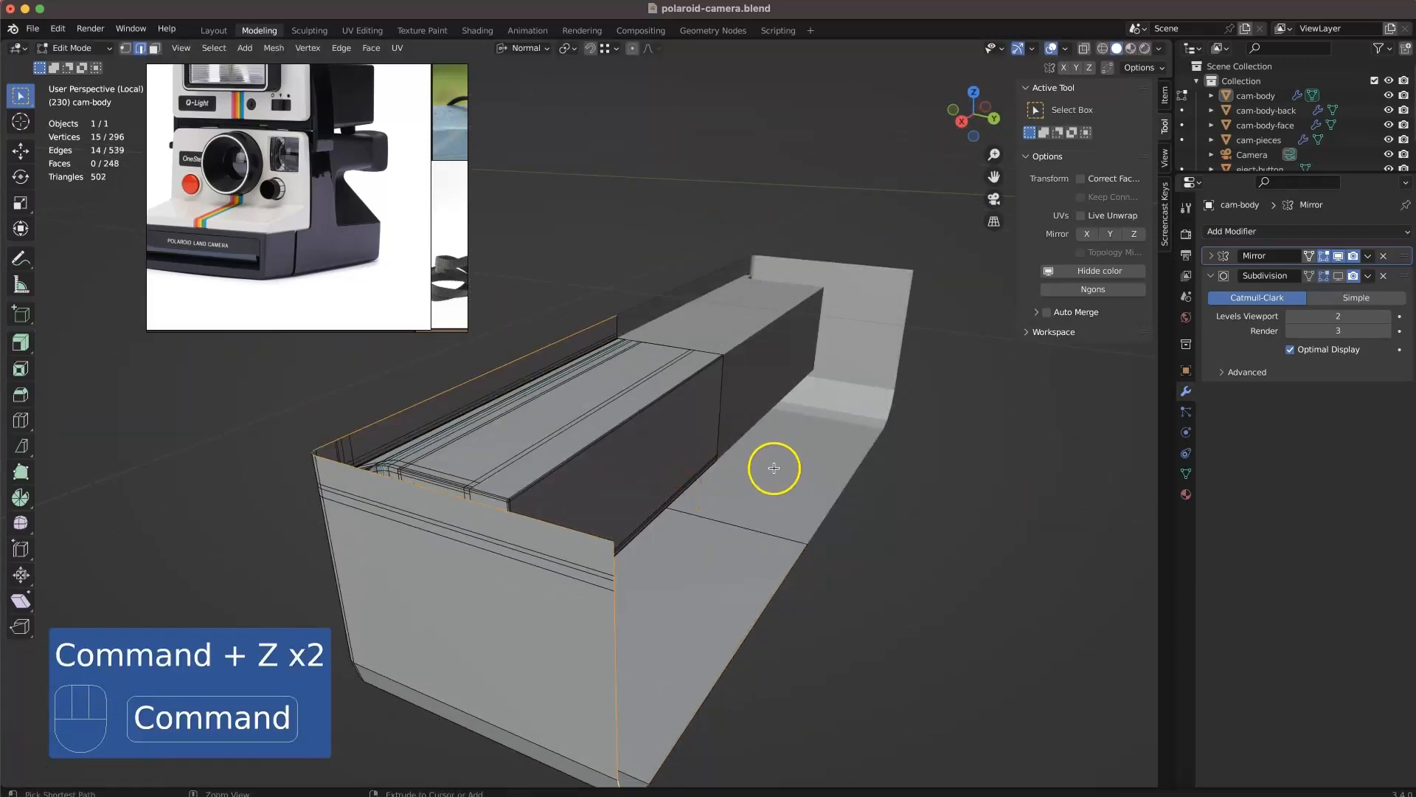
key(g)
key(e)
click(771, 454)
middle_drag(771, 454, 545, 546)
middle_drag(546, 546, 597, 442)
middle_drag(598, 443, 918, 710)
key(super+z)
key(super+z)
key(super+z)
key(super+shift+z)
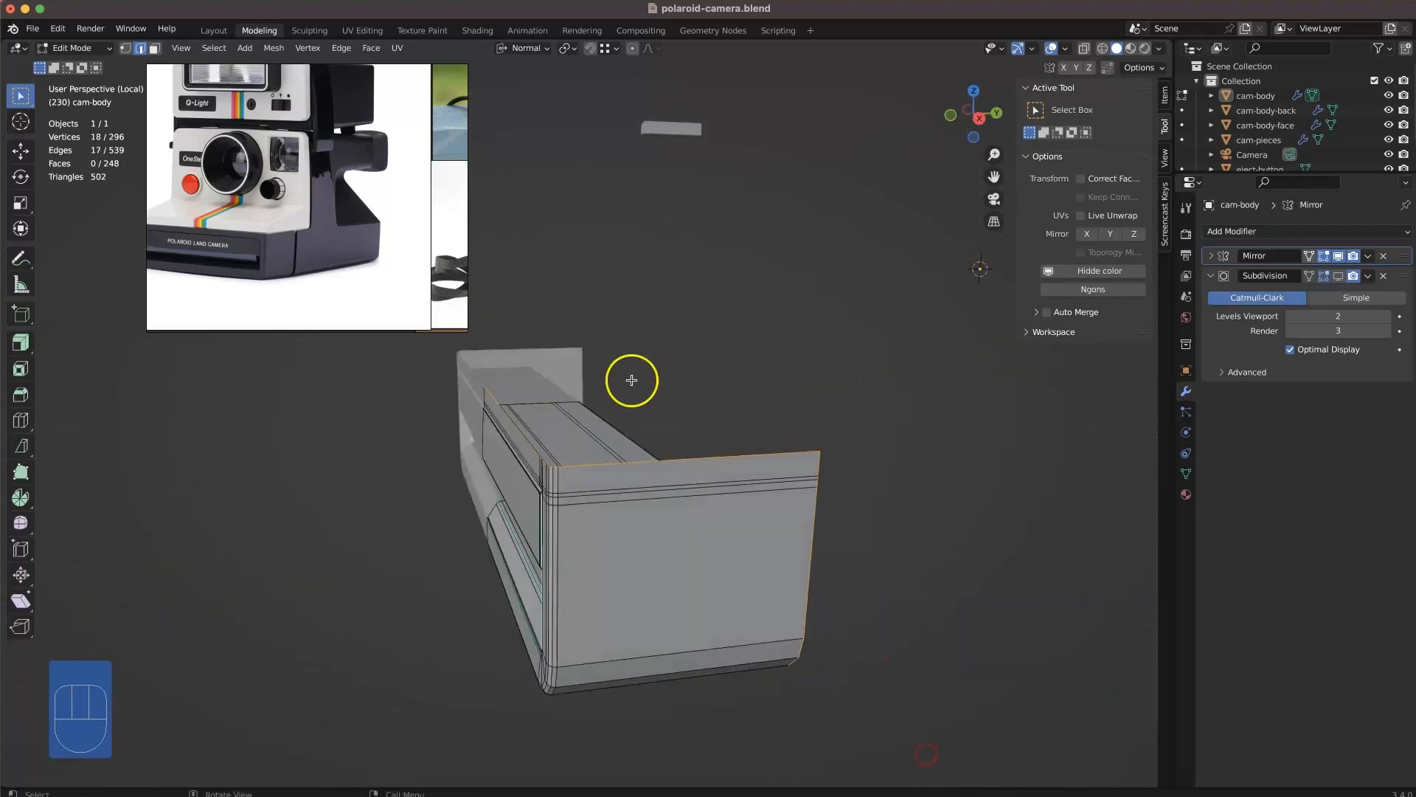
- Extrude the box's open rim edges, scale them along X to about 0.77, and move them inward
click(864, 315)
middle_drag(863, 315, 948, 466)
key(s)
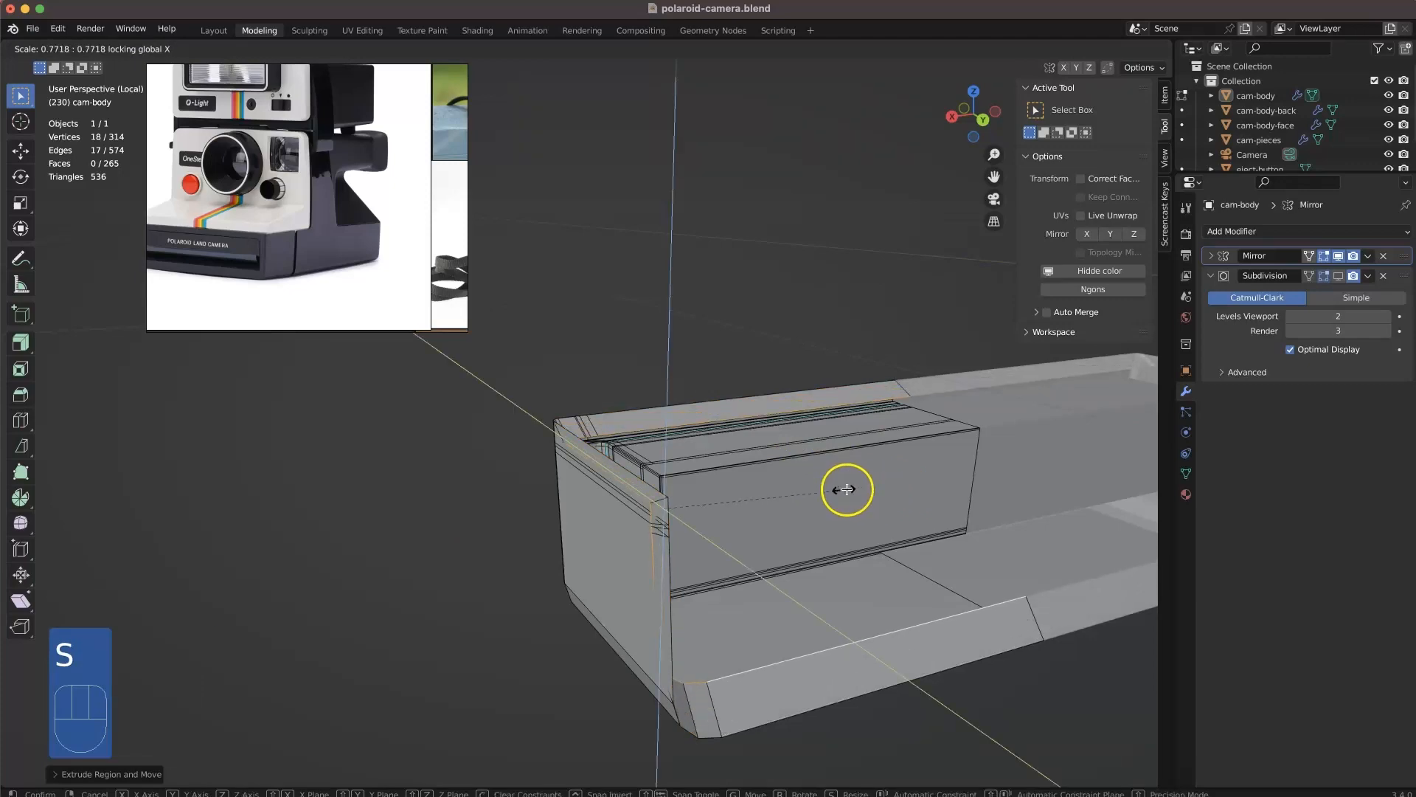
key(s)
click(844, 491)
click(906, 483)
middle_drag(907, 483, 759, 568)
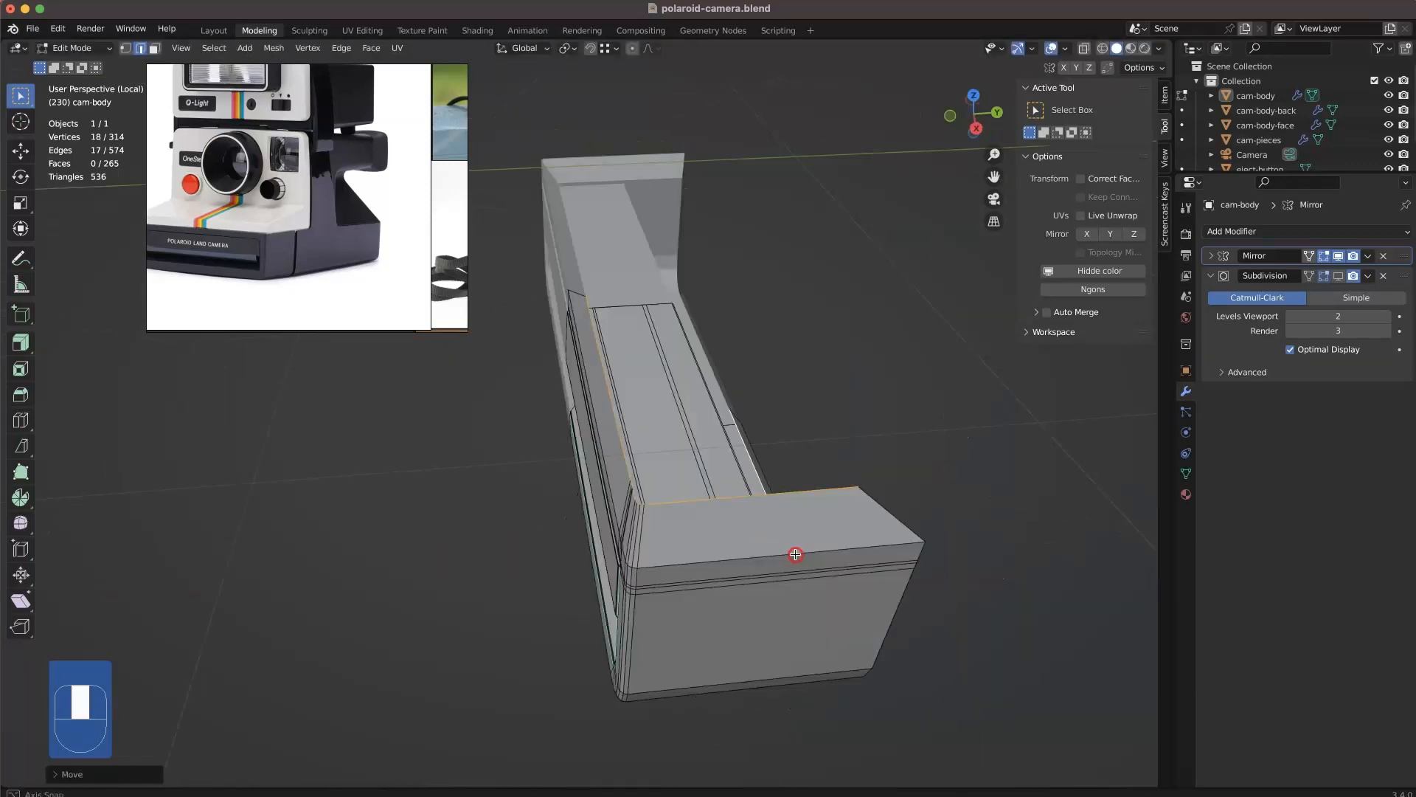
- Scale the extruded rim along Z to about 1.2 and shift it into place in the side view
key(KP_1)
key(alt+z)
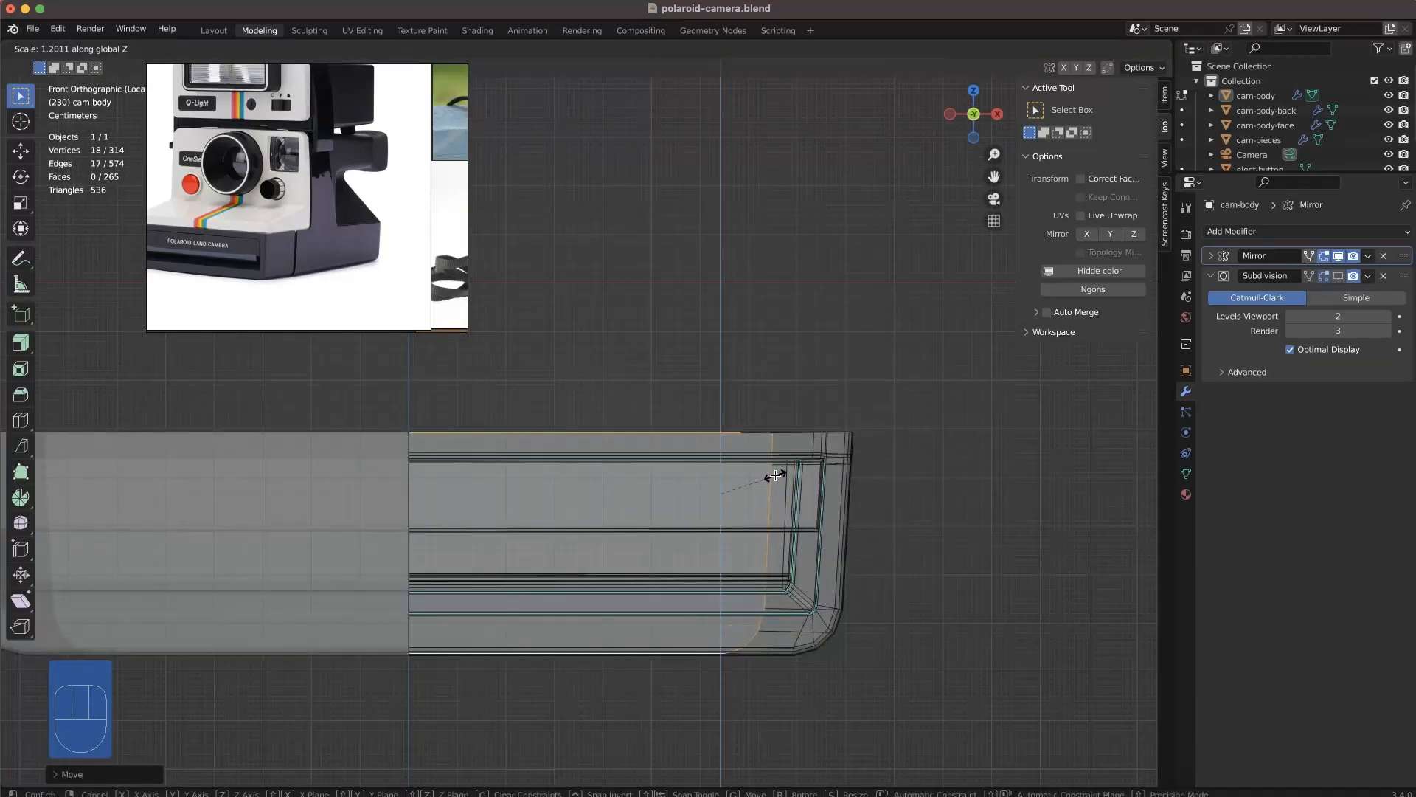
click(775, 475)
middle_drag(775, 475, 538, 506)
key(KP_3)
shift+middle_drag(806, 543, 715, 544)
scroll(714, 543, up, 1)
key(g)
click(713, 543)
- Select the lower part of the extruded inner rim and move its vertices into line with the box
middle_drag(649, 436, 653, 638)
key(alt+z)
click(587, 626)
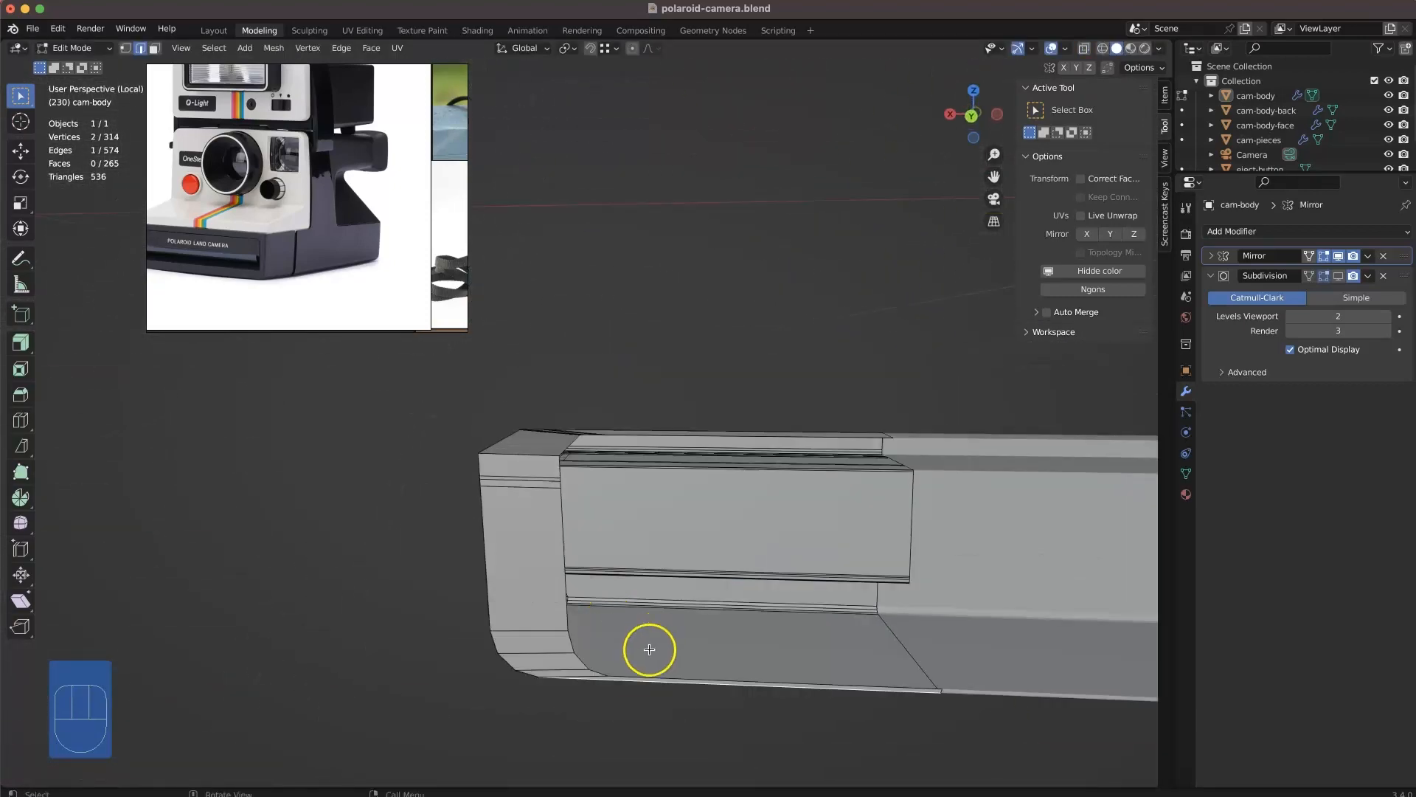
right_click(550, 593)
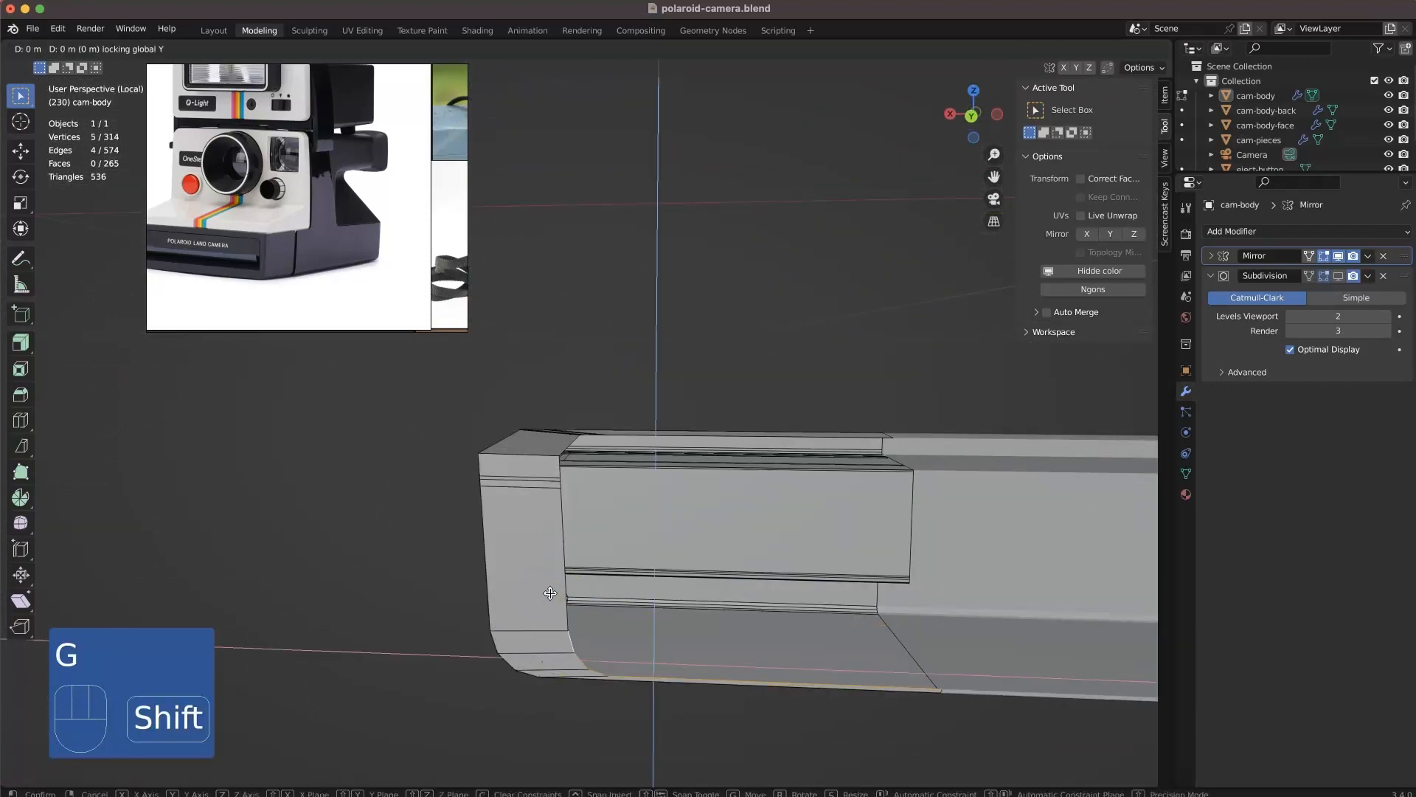
middle_drag(927, 686, 723, 560)
key(alt+z)
drag(629, 531, 516, 661)
key(g)
click(531, 575)
- Adjust the position of the remaining inner rim geometry near the box's upper corner
shift+middle_drag(531, 546, 515, 356)
key(alt+z)
click(569, 412)
middle_drag(569, 412, 787, 467)
key(g)
click(895, 550)
- Bevel the edge loop around the box's outer rim with two segments
key(2)
alt+click(694, 604)
middle_drag(693, 604, 771, 516)
alt+shift+click(770, 517)
key(super+b)
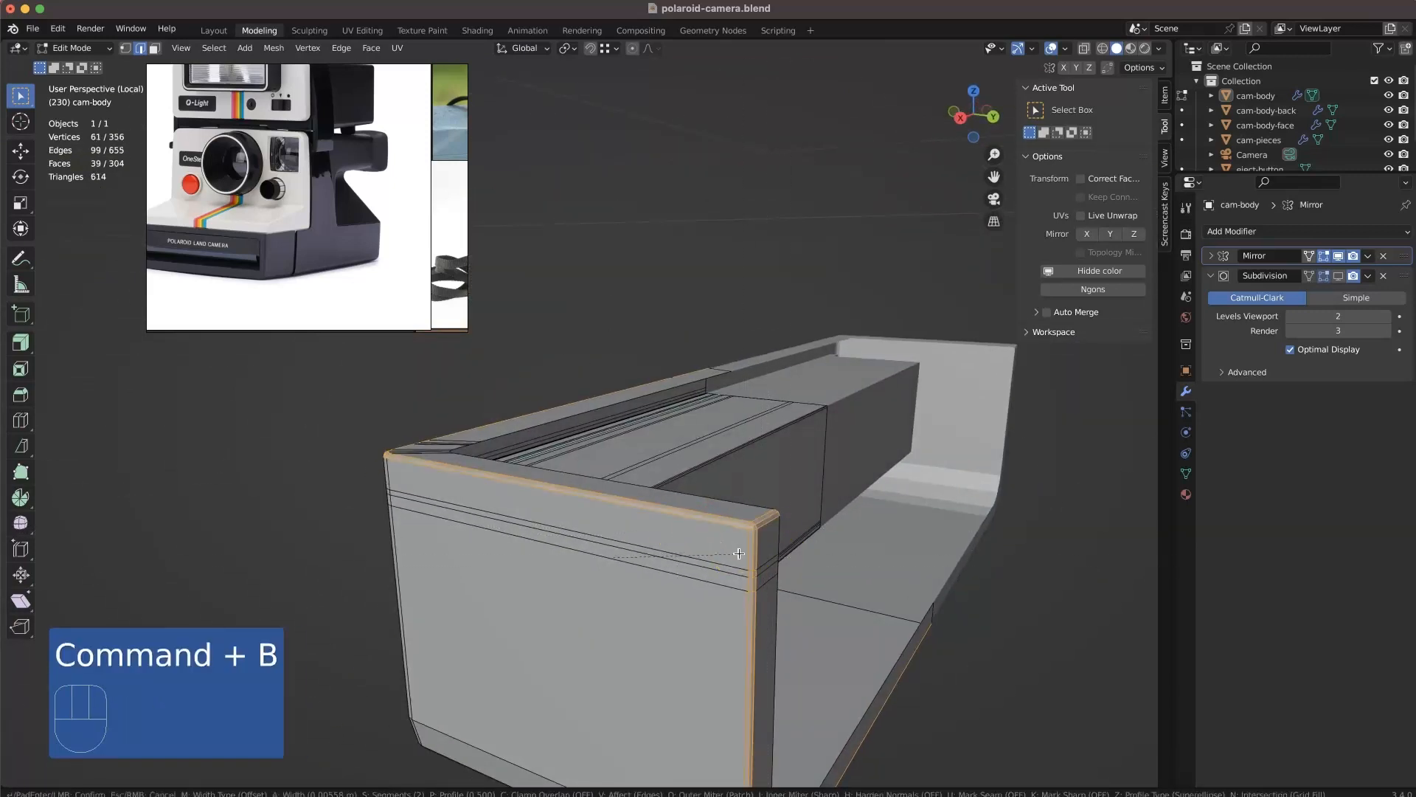
click(740, 555)
- Add a supporting loop cut around the box's newly extruded rim
middle_drag(739, 555, 645, 604)
click(506, 449)
key(super+r)
click(645, 605)
click(654, 653)
middle_drag(654, 655, 628, 493)
- Toggle the Subdivision viewport display, set its viewport level to 3, and return to editing cam-body
key(Tab)
click(1341, 277)
key(ctrl+3)
middle_drag(641, 561, 664, 537)
key(Tab)
- Add loop cuts close to both ends of the small quarter-round piece
middle_drag(702, 329, 761, 640)
scroll(496, 579, up, 5)
key(super+r)
click(358, 661)
click(402, 632)
key(super+r)
click(619, 639)
click(227, 661)
- Knife edges from the square corner to the curved vertices on one end face of the quarter-round piece
scroll(227, 662, down, 6)
middle_drag(384, 627, 651, 566)
scroll(546, 508, up, 5)
click(546, 542)
key(k)
click(612, 453)
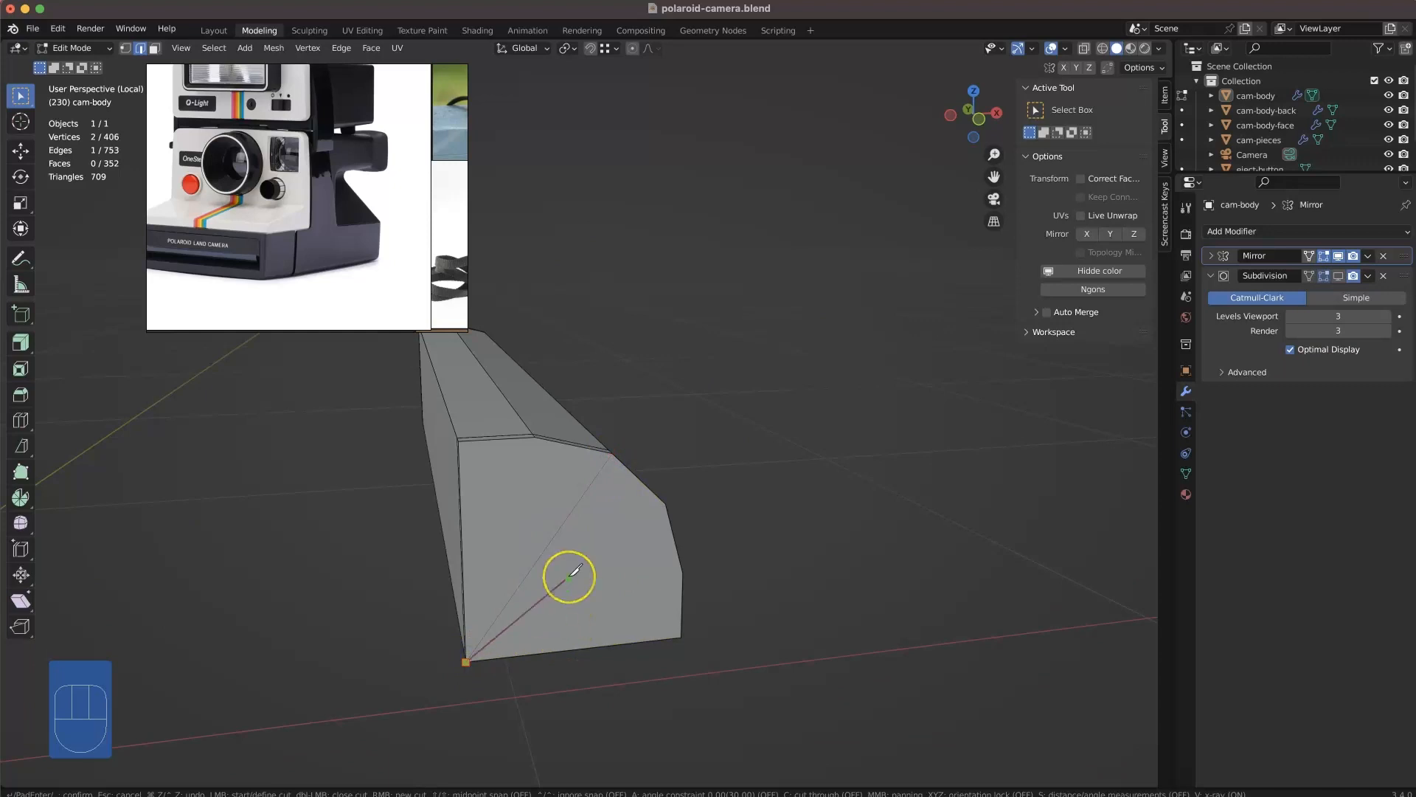
click(666, 504)
key(Return)
- Knife matching edges from the square corner to the curved vertices on the quarter-round piece's opposite end face
middle_drag(585, 635, 312, 635)
key(k)
click(787, 448)
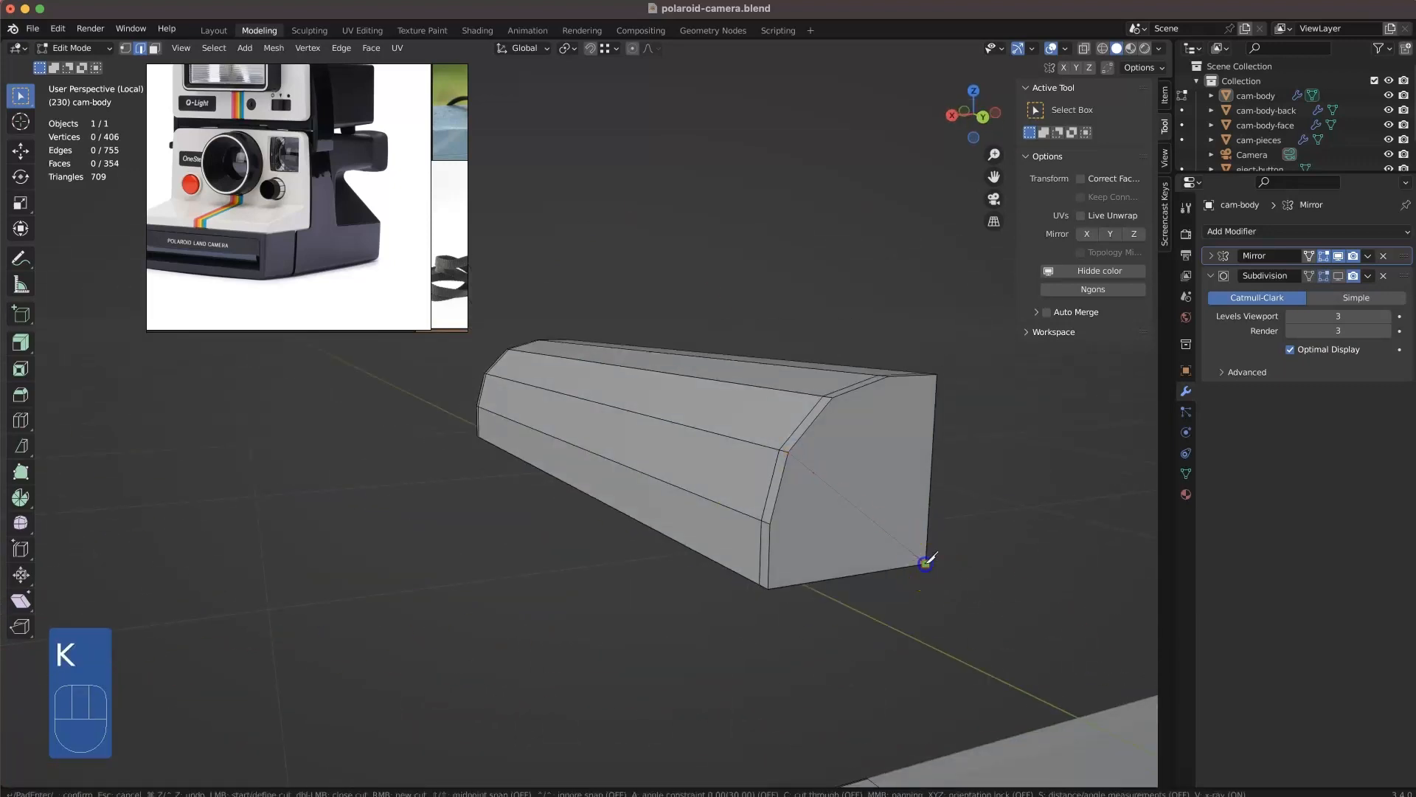
click(923, 562)
click(829, 398)
key(Return)
- Dissolve the two edge loops near the ends of the quarter-round piece
middle_drag(782, 447, 587, 588)
alt+click(772, 484)
alt+shift+click(588, 588)
key(x)
click(550, 768)
- Bevel the quarter-round piece's edges and add a supporting loop cut to it
middle_drag(550, 768, 657, 546)
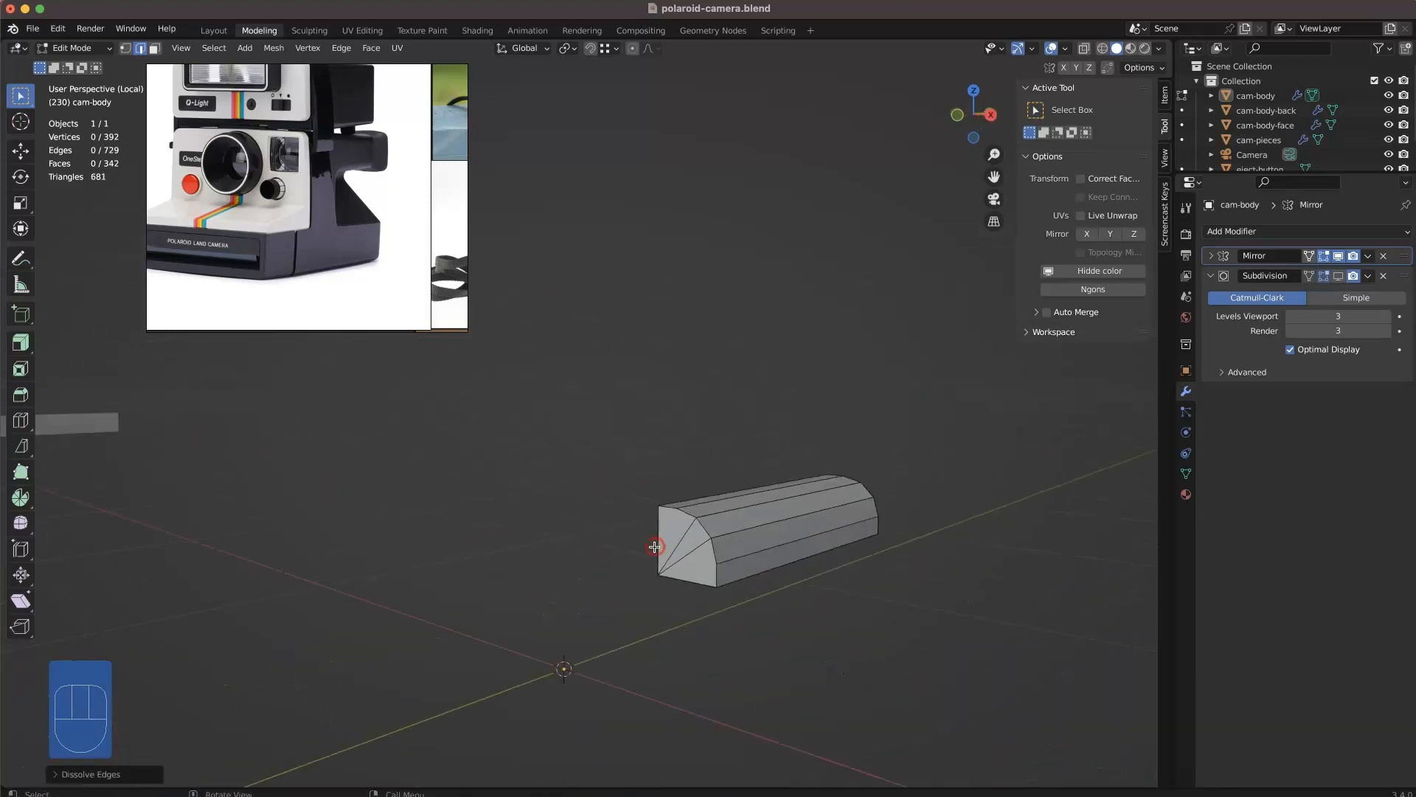
middle_drag(575, 573, 632, 506)
key(ctrl+b)
click(849, 538)
click(849, 539)
middle_drag(849, 539, 451, 599)
key(super+r)
drag(602, 557, 701, 531)
middle_drag(702, 531, 504, 589)
- Switch to editing cam-body-face in isolation and extrude the open border loop along its rear and bottom
key(KP_Divide)
click(656, 447)
key(Tab)
key(KP_Divide)
middle_drag(629, 524, 529, 459)
alt+click(941, 648)
middle_drag(941, 648, 690, 641)
key(e)
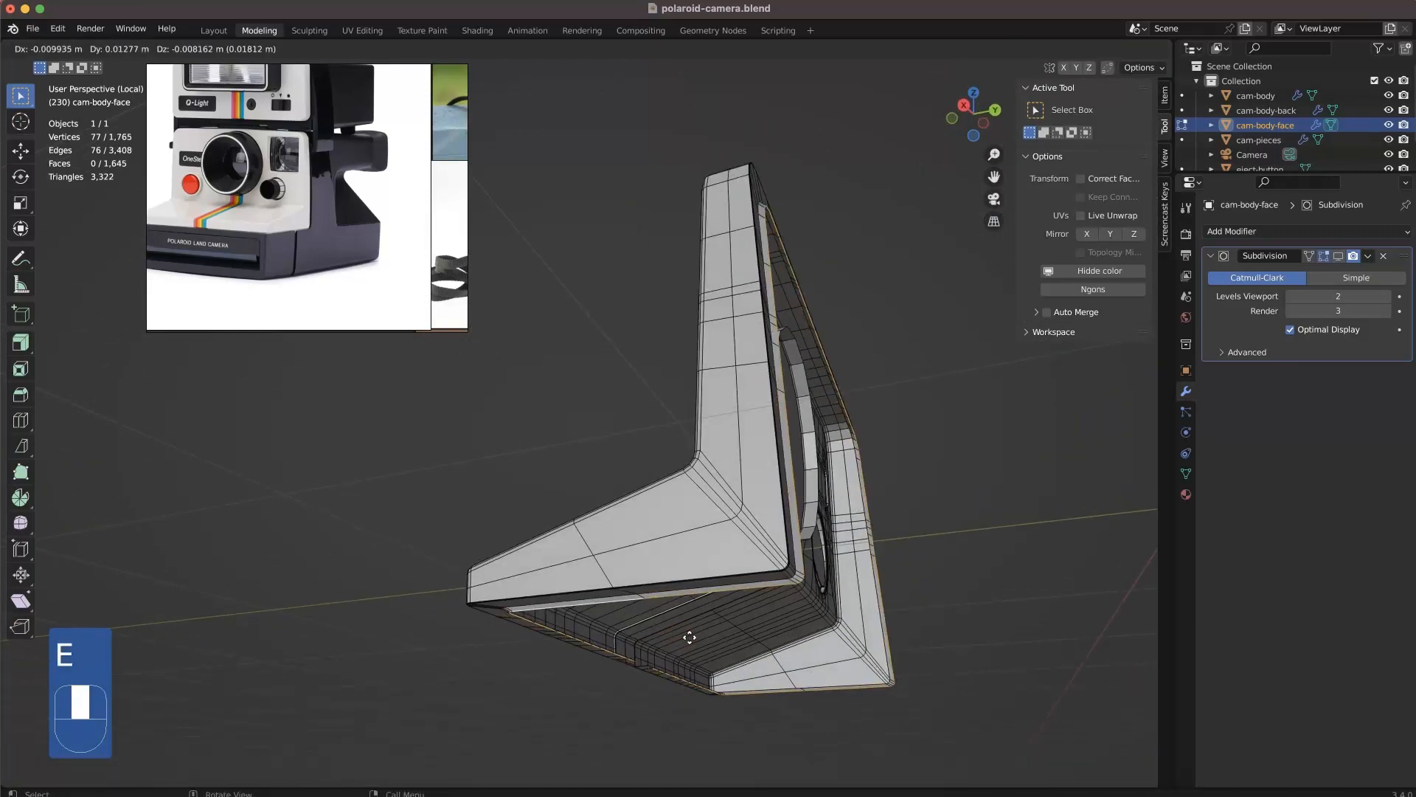
click(691, 640)
- In the side view, deselect the extruded border's rear vertices and move its bottom section downward
key(KP_3)
key(alt+z)
shift+middle_drag(866, 698, 748, 641)
scroll(822, 626, up, 2)
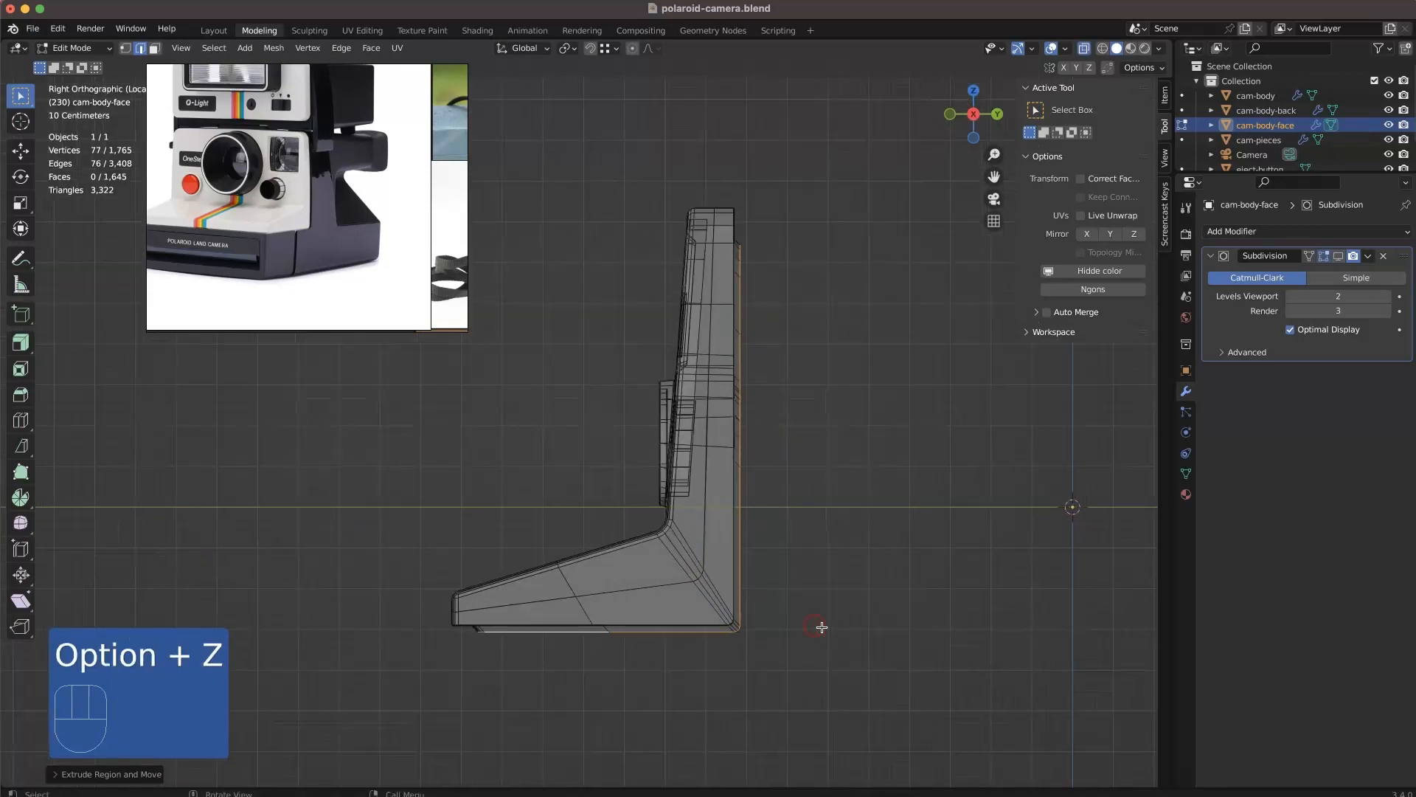
ctrl+drag(821, 626, 730, 206)
scroll(753, 667, up, 4)
shift+middle_drag(752, 667, 734, 516)
click(917, 710)
- Select the rear column of the extruded border and move it further back
shift+middle_drag(922, 641, 906, 749)
scroll(894, 744, down, 2)
drag(881, 742, 775, 89)
scroll(839, 748, up, 1)
key(g)
shift+middle_drag(860, 639, 781, 730)
click(844, 700)
- Round the extruded border's lower rear corner and add supporting loop cuts along the extruded strip
key(KP_3)
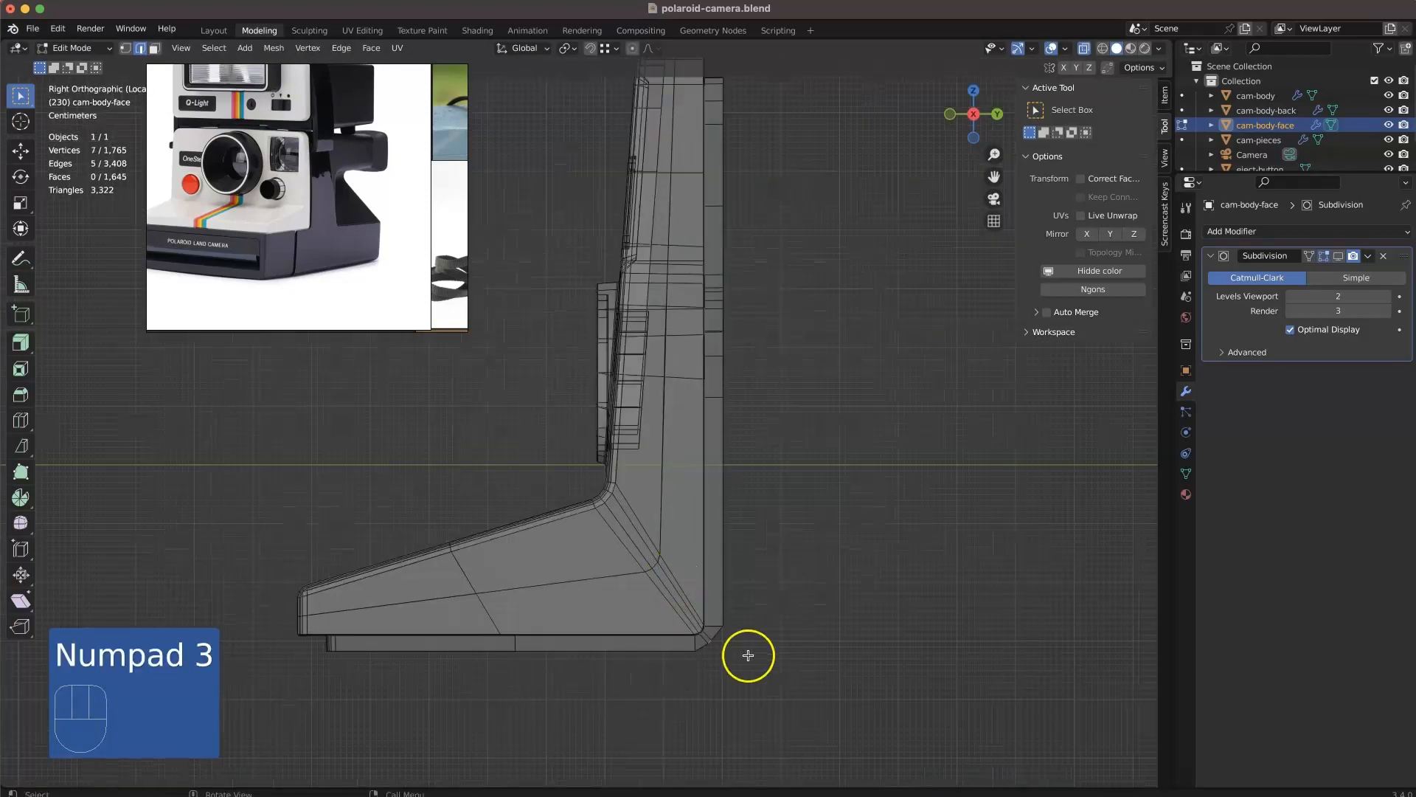
scroll(719, 644, up, 2)
key(1)
drag(717, 640, 778, 677)
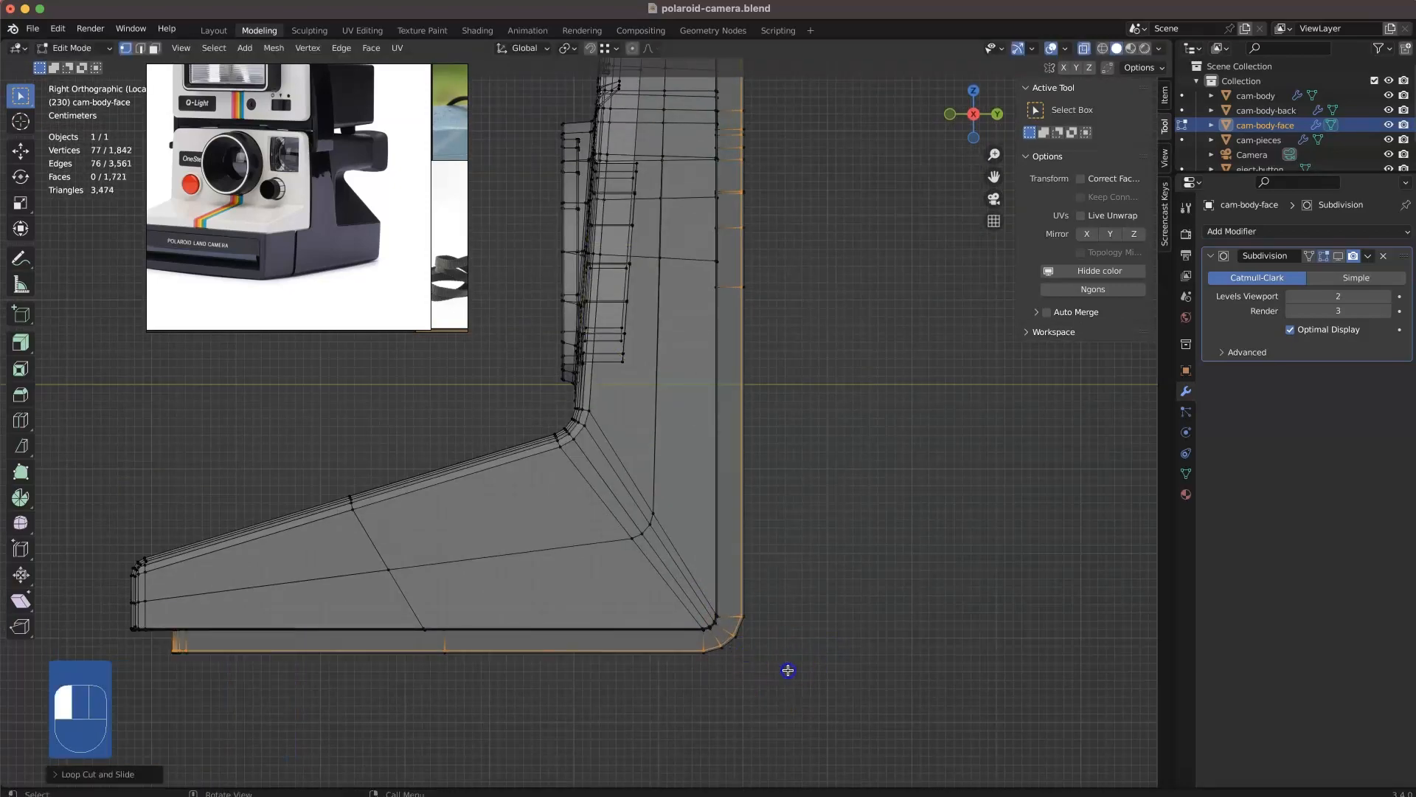
click(725, 616)
middle_drag(725, 616, 730, 592)
key(alt+z)
scroll(726, 546, down, 4)
- Inspect the camera parts in Object Mode, and reopen cam-body-face in isolation for editing
key(Tab)
key(KP_Divide)
key(alt+a)
middle_drag(695, 524, 771, 568)
click(617, 509)
key(Tab)
key(KP_Divide)
middle_drag(617, 508, 657, 582)
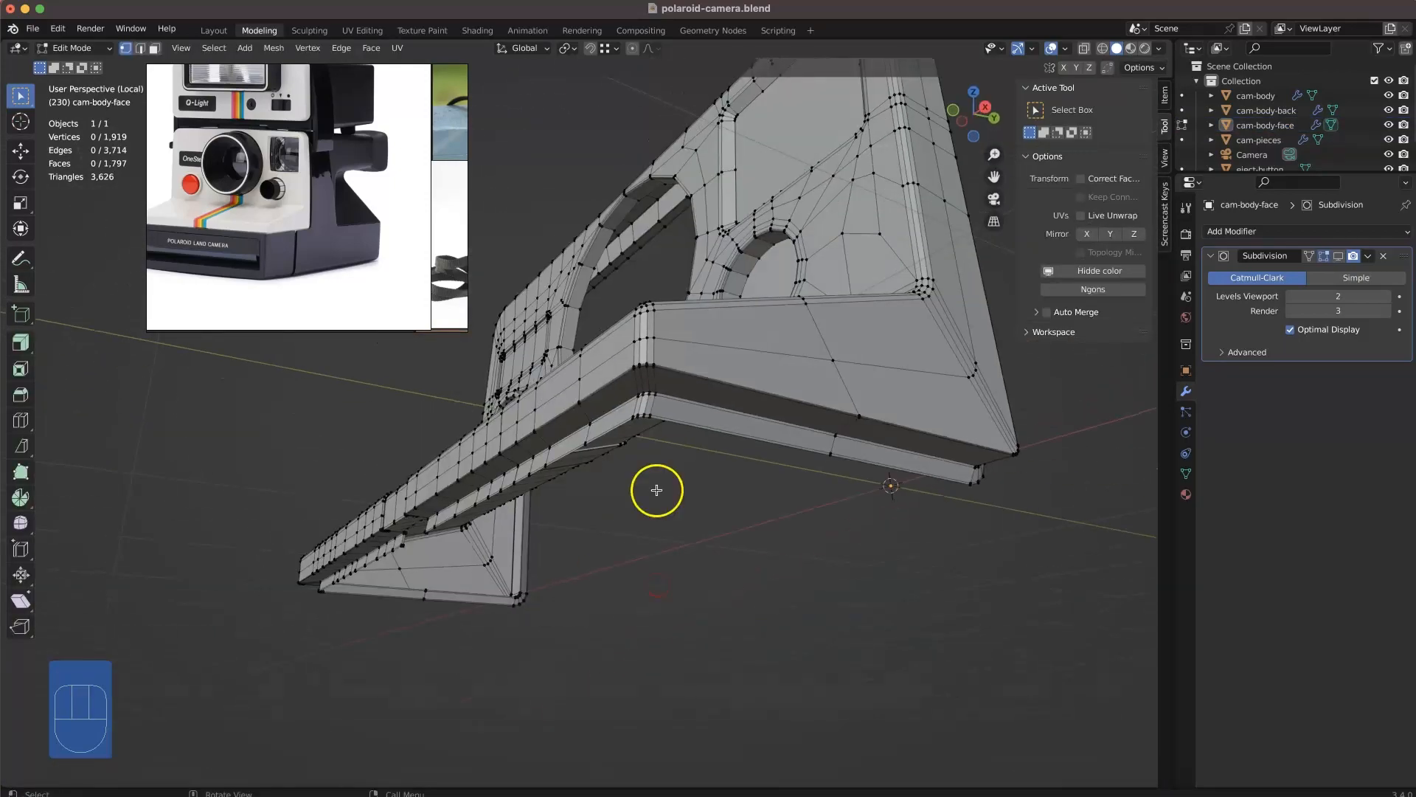
- In the front view, select the bottom vertices of one half of the lower border strip and shift them sideways to straighten its end
scroll(730, 560, up, 4)
shift+middle_drag(782, 546, 870, 522)
key(KP_1)
drag(459, 521, 457, 519)
scroll(738, 582, up, 1)
key(alt+z)
drag(884, 618, 435, 548)
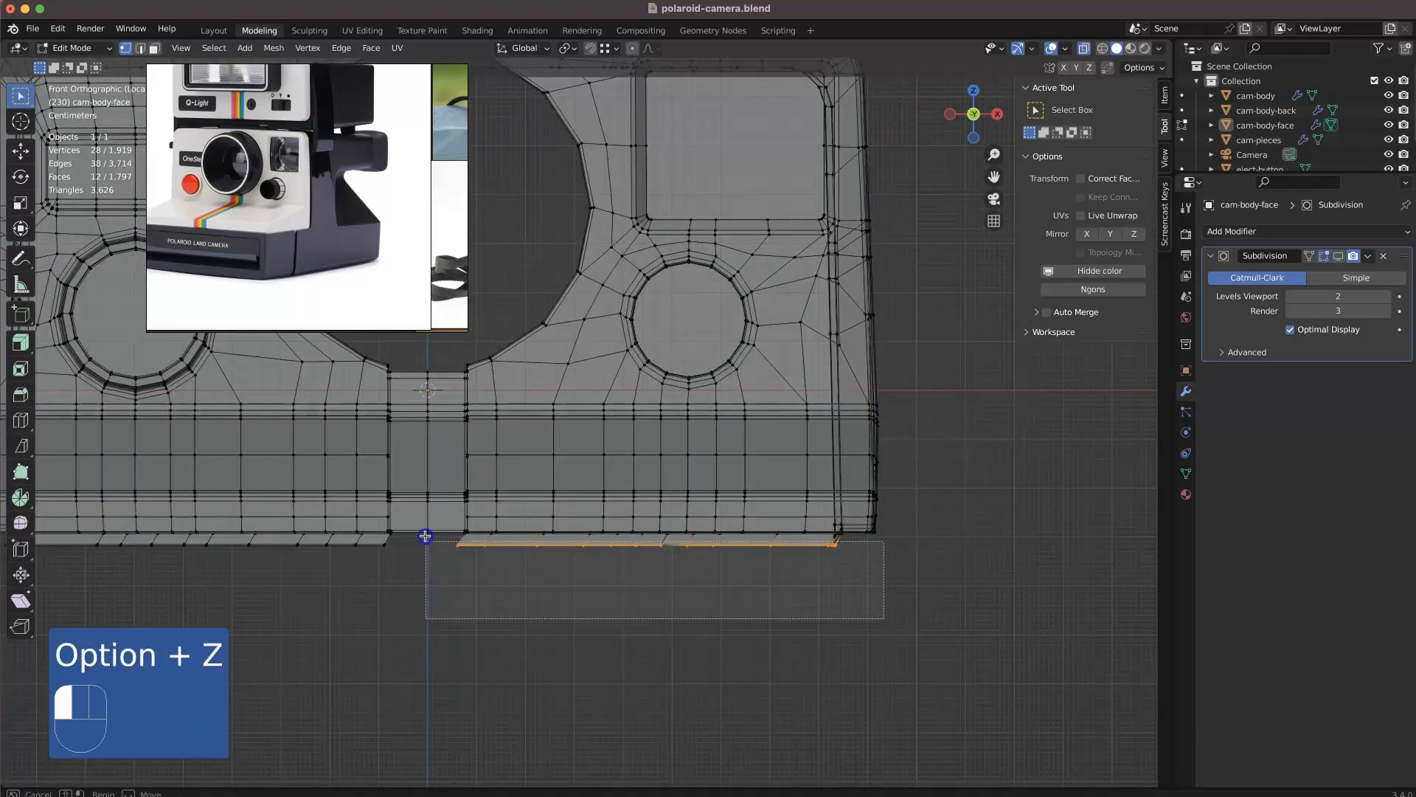
click(642, 609)
- Move the bottom vertices of the other half of the lower border strip along X to straighten its end
shift+middle_drag(379, 594, 764, 590)
scroll(833, 612, up, 2)
drag(910, 628, 355, 575)
key(g)
key(x)
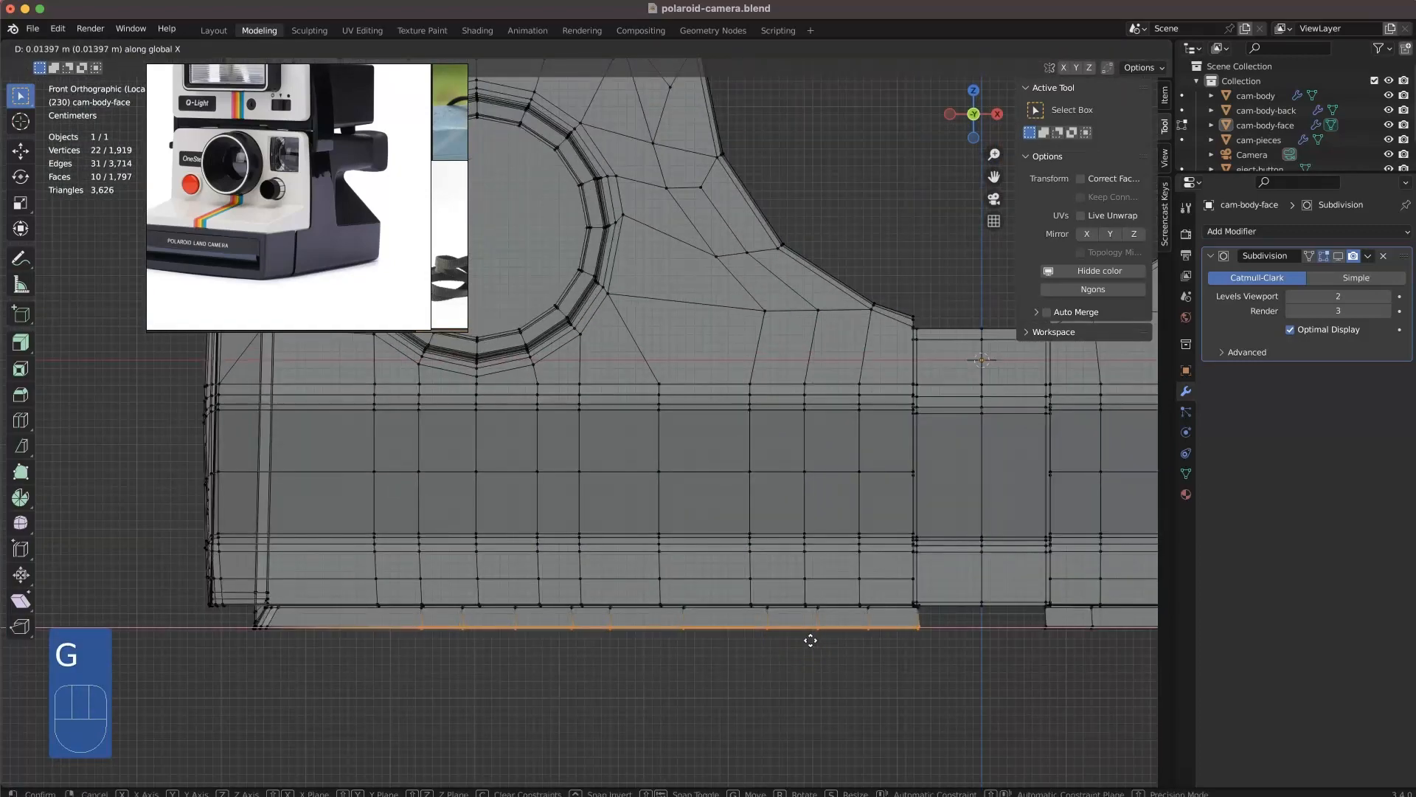
click(810, 642)
- Examine the border strip along the underside and rear edge of the camera face from several angles
scroll(312, 613, up, 2)
scroll(313, 613, down, 2)
middle_drag(464, 601, 707, 539)
shift+drag(707, 538, 610, 506)
middle_drag(610, 506, 828, 494)
shift+drag(828, 494, 774, 376)
middle_drag(775, 376, 683, 379)
scroll(667, 398, down, 5)
middle_drag(683, 379, 637, 435)
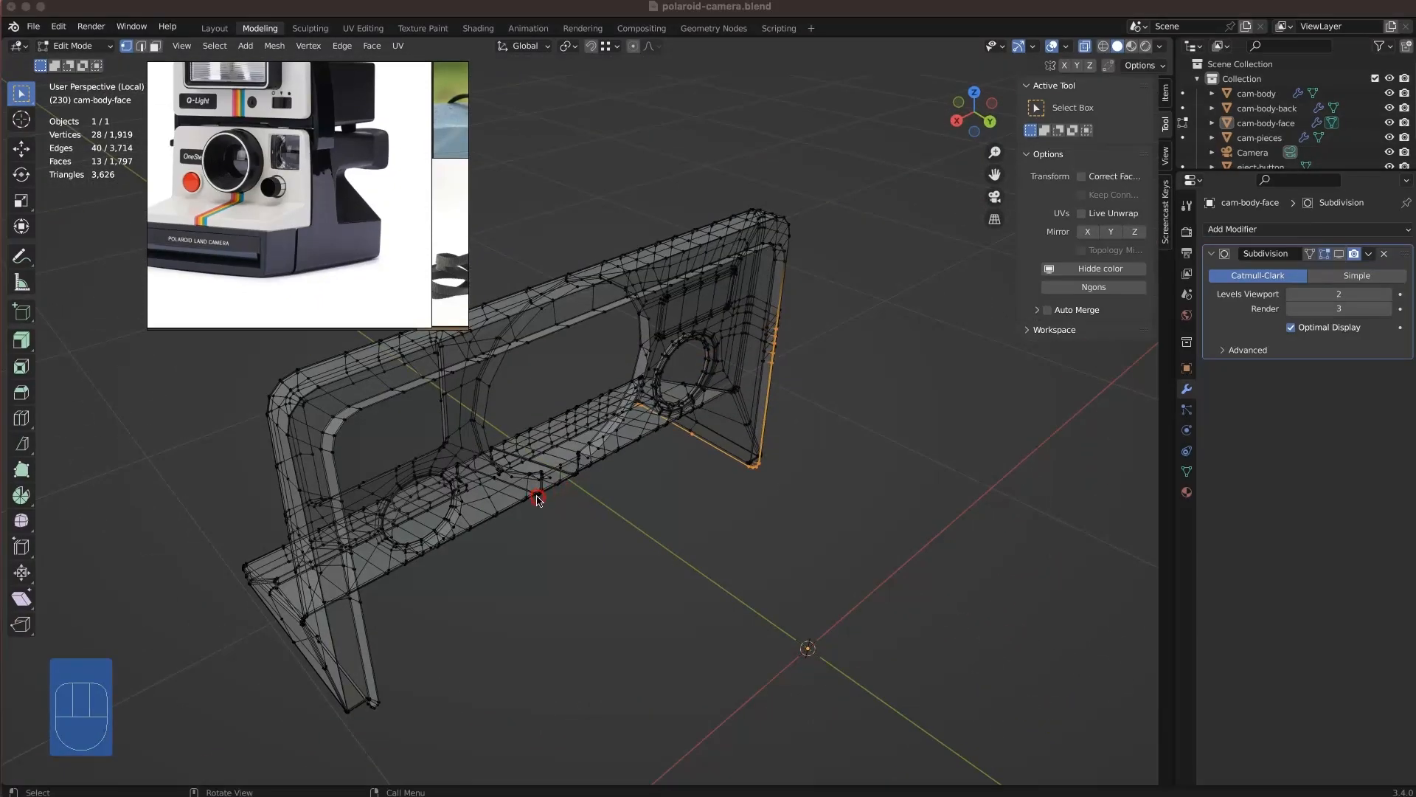
- Select the linked faces of a detached border strip and delete them
scroll(626, 459, up, 4)
click(689, 610)
key(alt+z)
key(3)
key(l)
key(Delete)
- Select the open edge loop along the rear border, extrude it, and move the new edges back along Y
scroll(653, 509, down, 5)
middle_drag(653, 509, 575, 332)
key(2)
alt+click(535, 351)
middle_drag(583, 421, 656, 485)
key(e)
right_click(588, 491)
key(g)
key(y)
click(708, 484)
middle_drag(767, 490, 809, 527)
- In the side view, move the lower rear corner vertices of the extruded border outward to round the corner
key(KP_3)
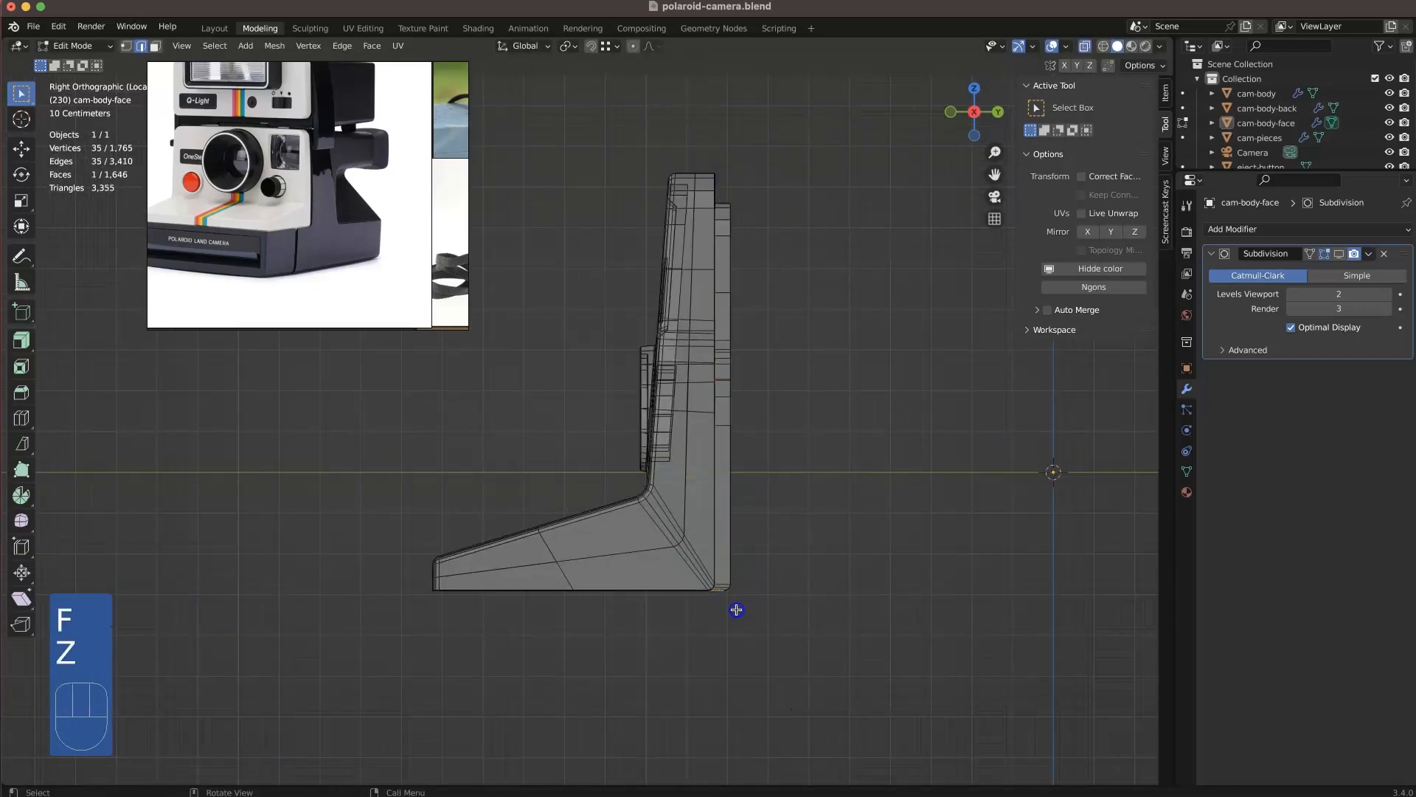
scroll(509, 572, up, 5)
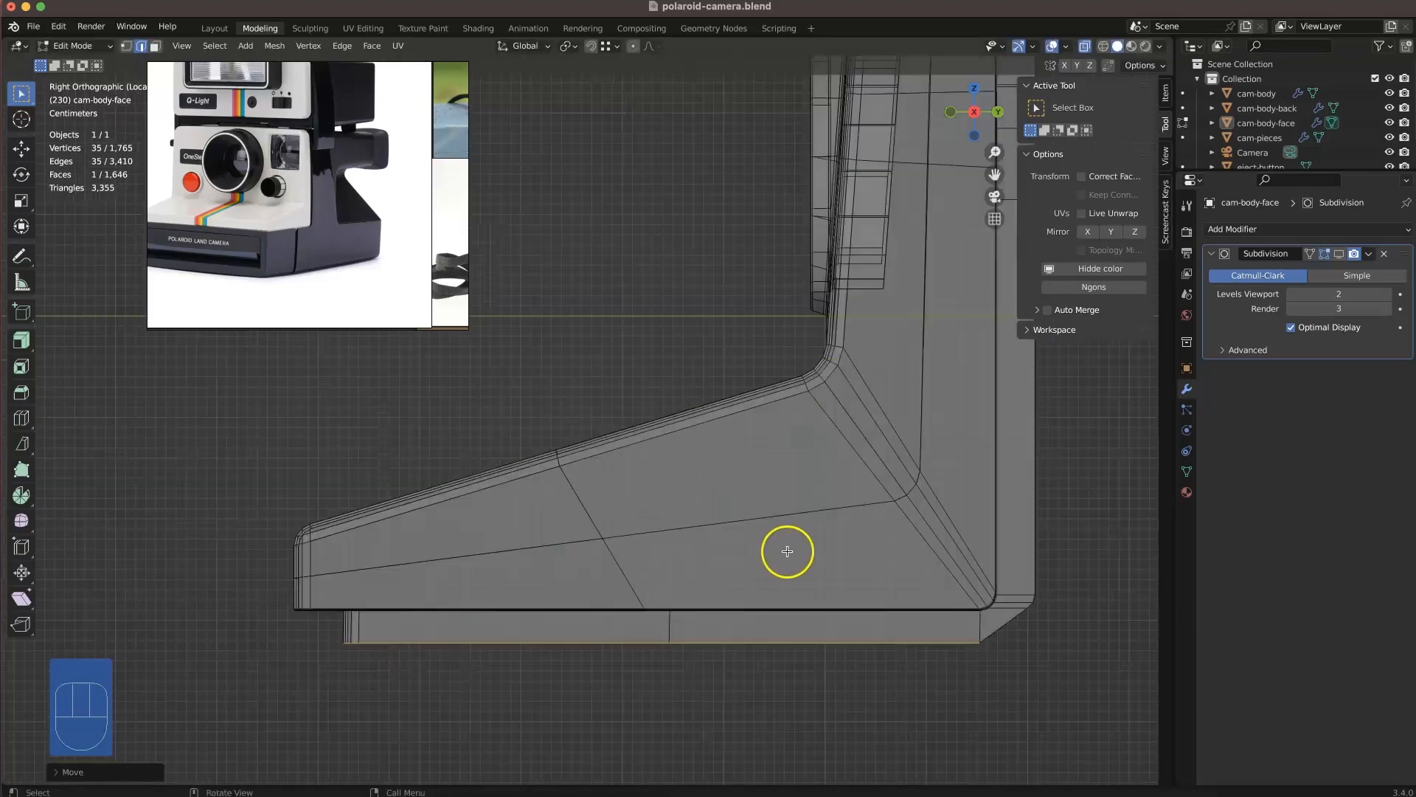
drag(1013, 606, 1009, 602)
key(g)
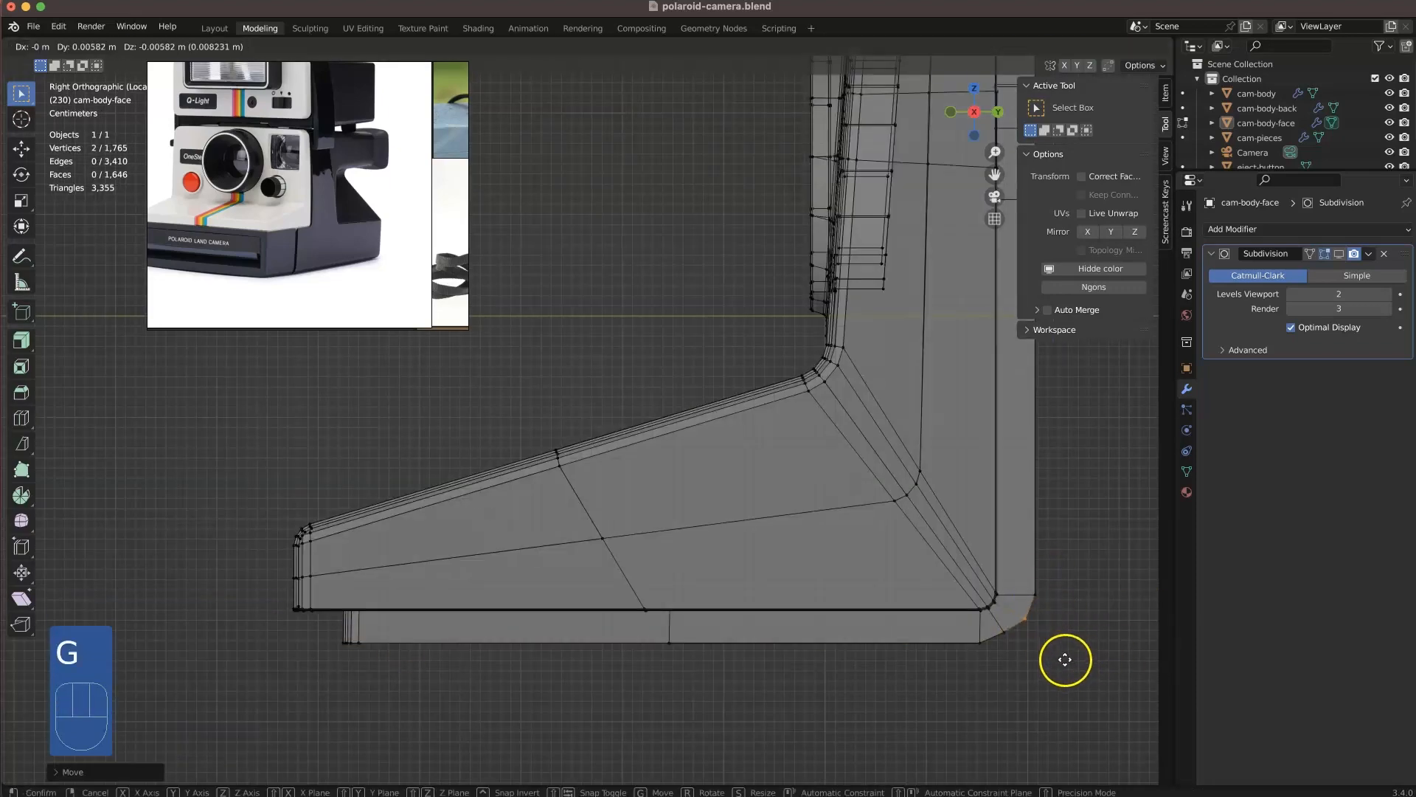
click(1030, 663)
- Select the unneeded faces around the extruded border and delete them
scroll(689, 610, down, 4)
middle_drag(737, 550, 833, 509)
key(3)
key(alt+z)
scroll(737, 443, up, 3)
alt+shift+click(585, 310)
middle_drag(499, 351, 664, 575)
key(Delete)
click(673, 522)
middle_drag(674, 522, 328, 451)
key(Delete)
shift+click(793, 401)
key(Delete)
click(155, 347)
- Select the face loop running around the extruded border and apply Shrink/Fatten to it
middle_drag(468, 430, 550, 295)
shift+middle_drag(550, 295, 636, 409)
alt+click(638, 415)
key(alt+s)
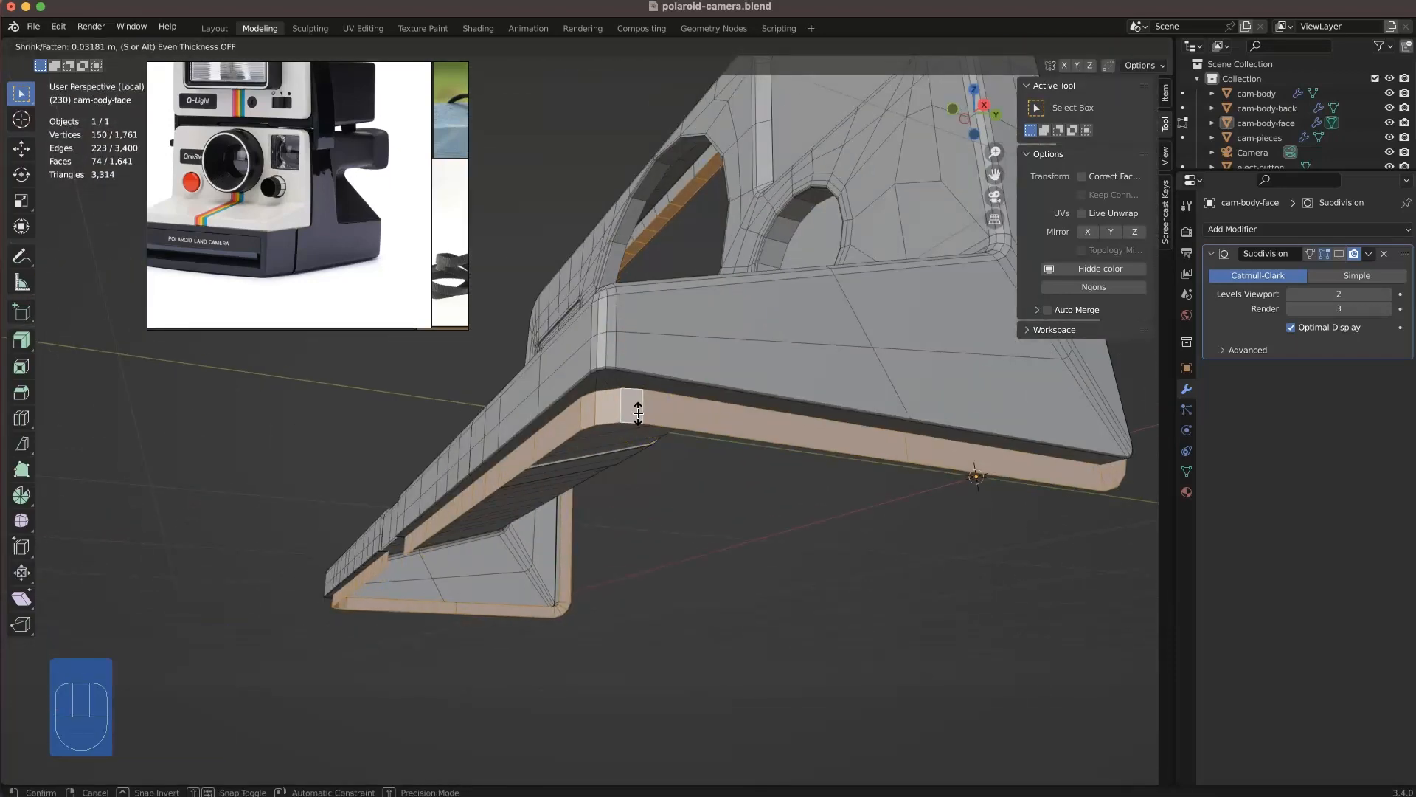
- Deselect the border's front faces in the side view and apply Shrink/Fatten to the remaining side and top faces
key(KP_3)
key(alt+z)
scroll(484, 525, up, 4)
ctrl+drag(496, 502, 362, 616)
middle_drag(362, 616, 708, 590)
middle_drag(708, 590, 598, 540)
key(alt+z)
key(alt+s)
click(598, 538)
- Examine the adjusted border from the front, side, top and back views
middle_drag(480, 512, 535, 435)
middle_drag(575, 525, 528, 605)
shift+middle_drag(482, 524, 848, 340)
key(KP_1)
key(KP_3)
key(KP_9)
key(KP_3)
key(KP_2)
key(KP_8)
key(KP_7)
key(KP_4)
key(KP_1)
click(970, 118)
scroll(486, 343, up, 10)
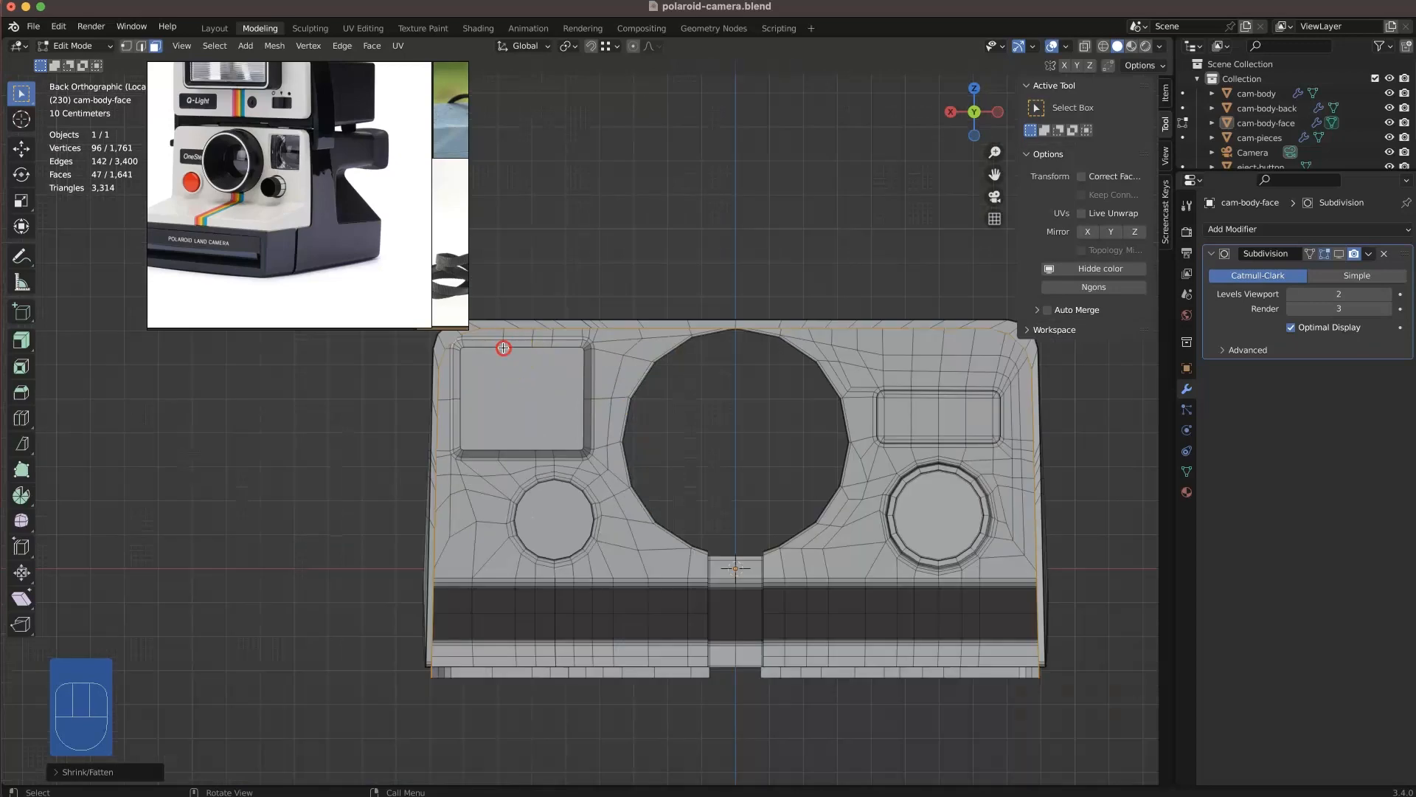
- In the back view, move the top border's inner vertices above the square window to align with the outer ones
key(alt+z)
scroll(443, 470, up, 2)
key(1)
click(378, 473)
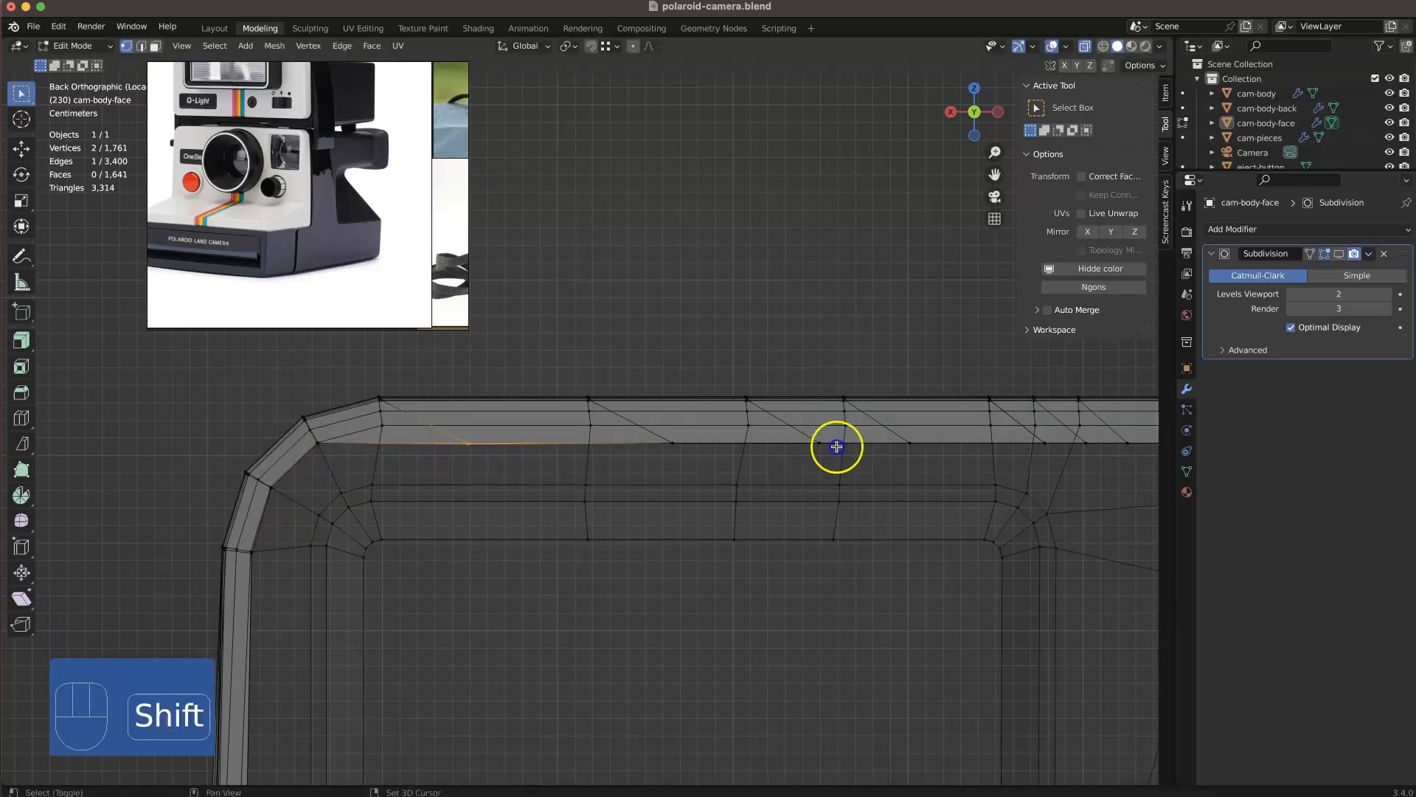
shift+middle_drag(951, 494, 544, 576)
drag(598, 518, 731, 554)
key(g)
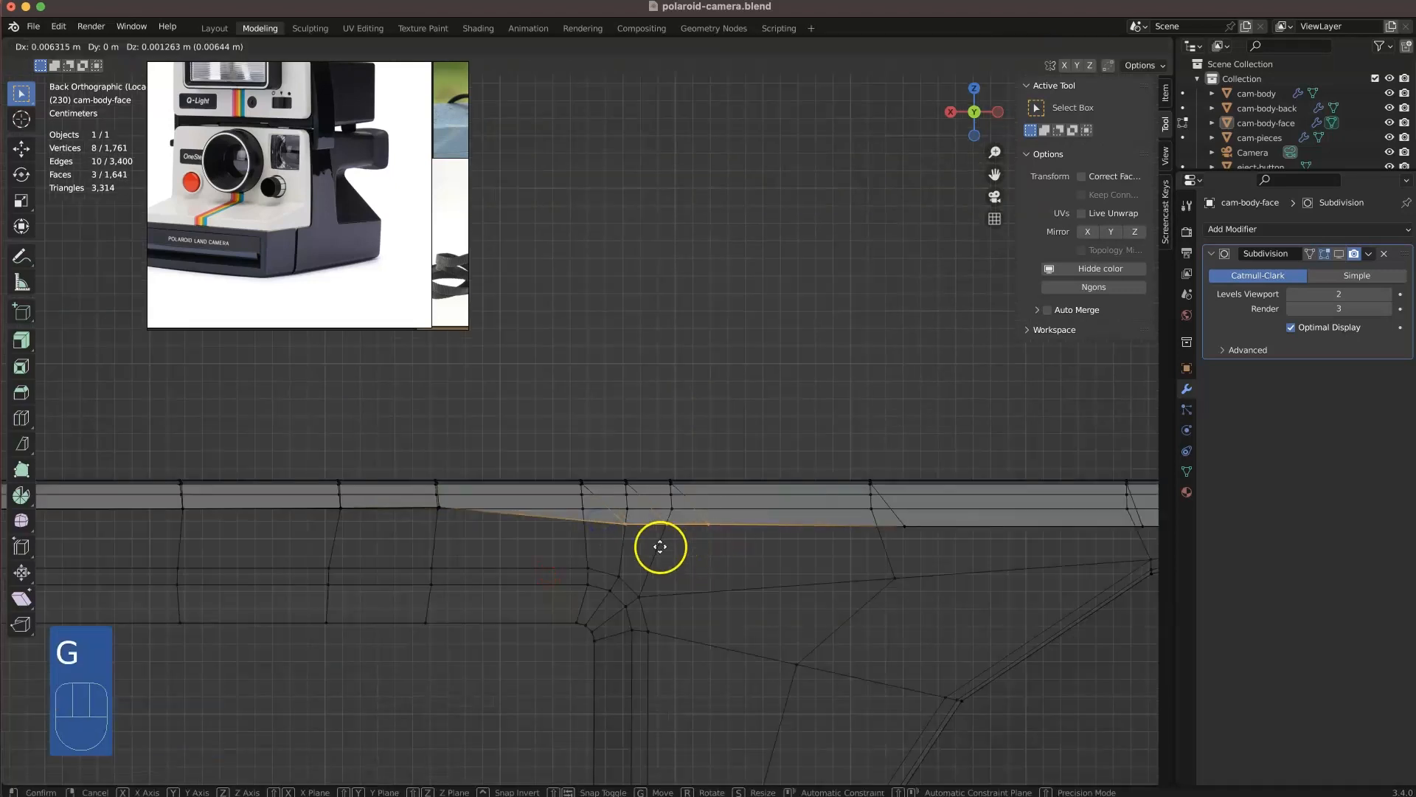
drag(925, 537, 888, 515)
key(g)
click(855, 498)
- Align the top border's inner vertices above the large lens opening with their matching outer vertices
shift+middle_drag(1054, 534, 604, 562)
scroll(951, 582, up, 4)
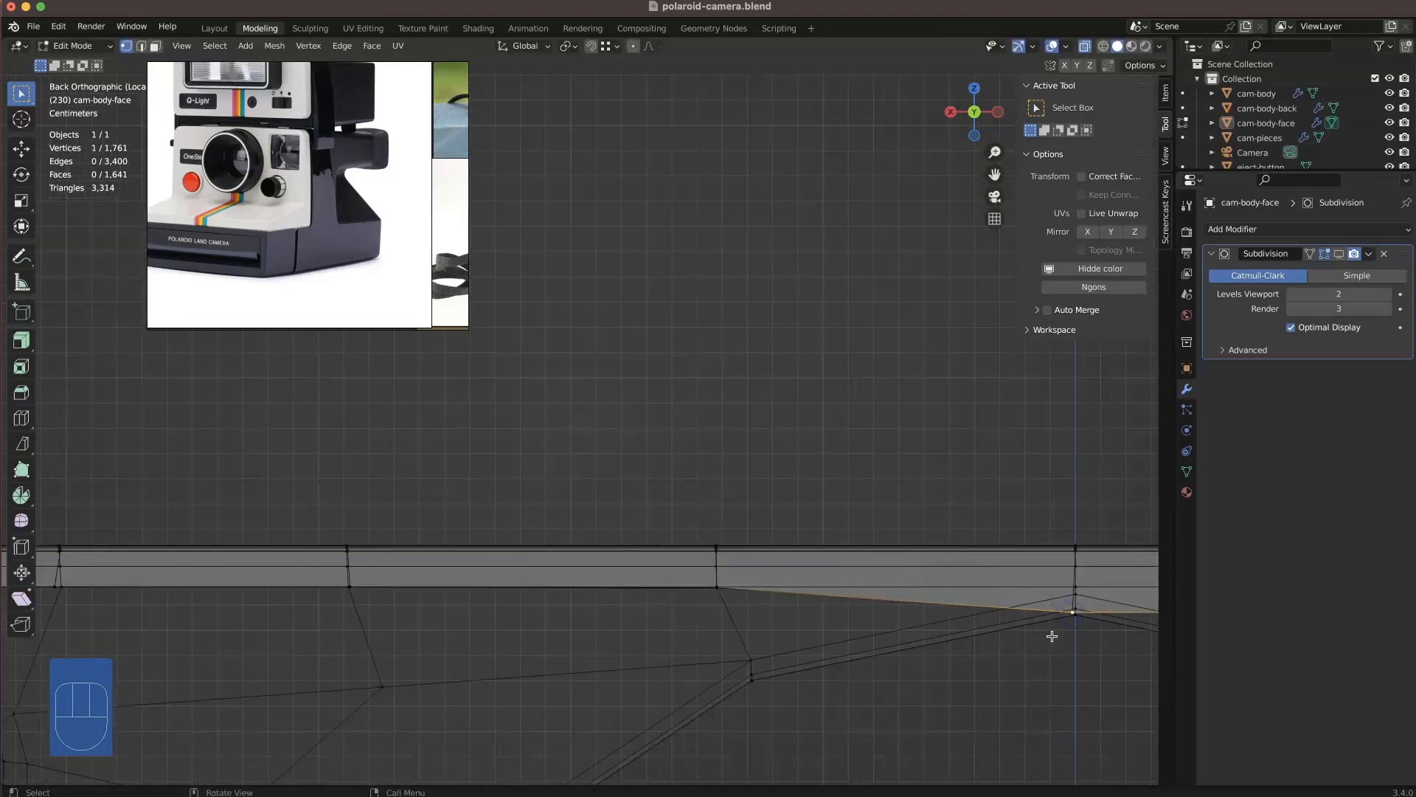
shift+middle_drag(1053, 635, 748, 569)
drag(851, 591, 885, 635)
key(g)
click(890, 603)
scroll(914, 620, down, 4)
drag(1078, 523, 928, 501)
key(g)
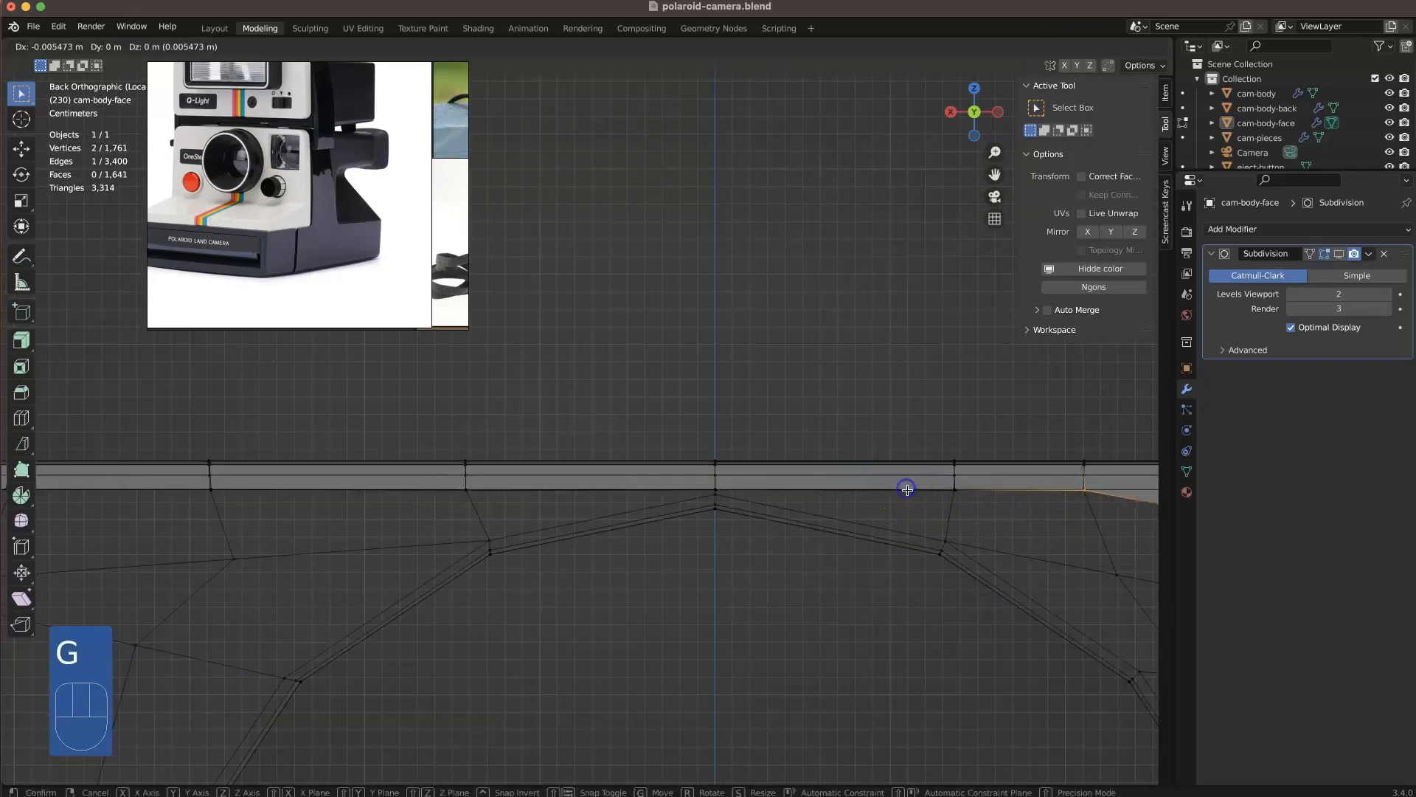
click(906, 490)
- Align the top border's inner vertices between the lens opening and the small rectangular panel with the outer ones
middle_drag(896, 492, 856, 450)
scroll(587, 513, down, 6)
click(974, 112)
scroll(823, 551, up, 6)
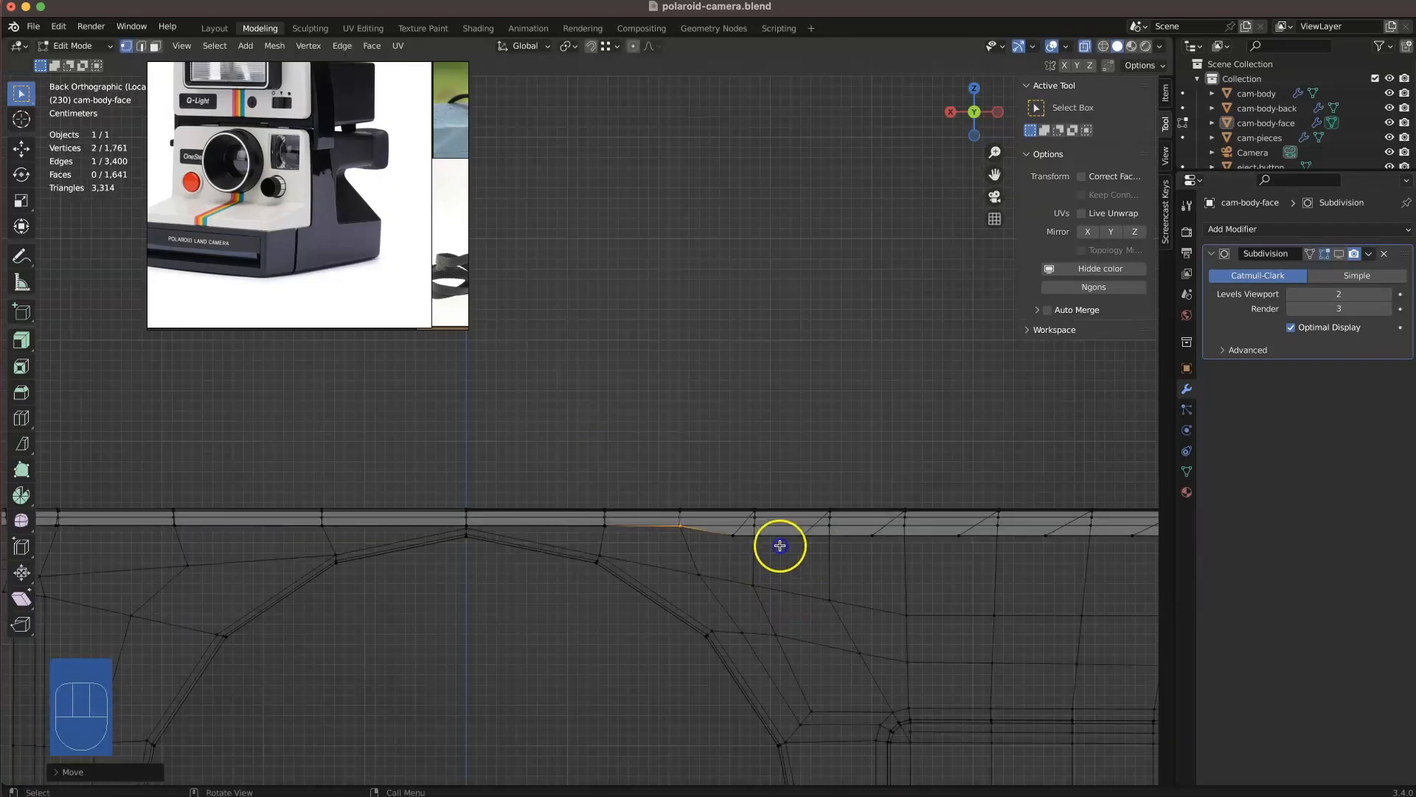
click(791, 547)
scroll(793, 547, up, 1)
drag(894, 541, 825, 565)
key(g)
click(1077, 567)
shift+middle_drag(1074, 567, 890, 593)
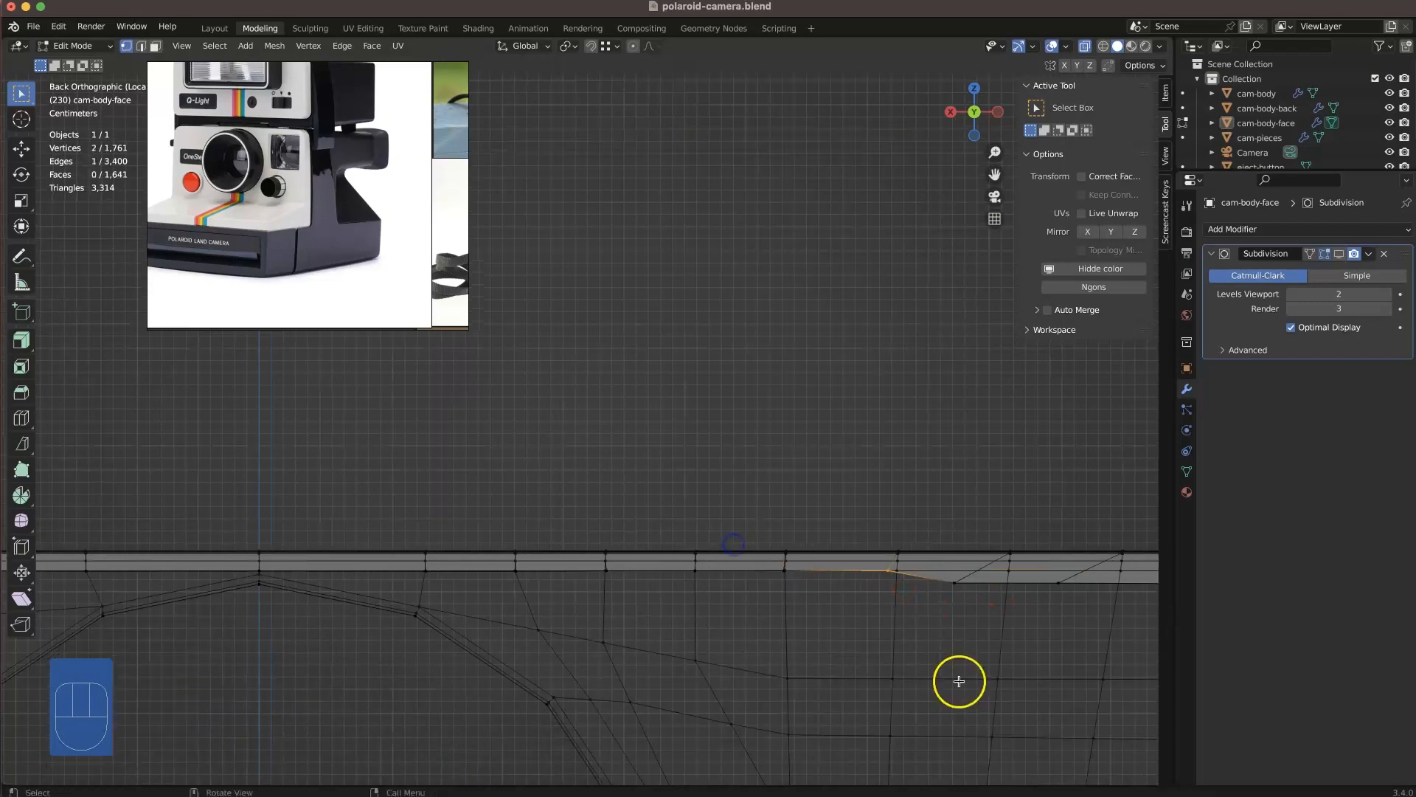
- Reposition the remaining inner vertices of the top border up to the rounded corner beside the small rectangular panel
ctrl+drag(720, 538, 838, 593)
shift+middle_drag(876, 596, 537, 604)
key(g)
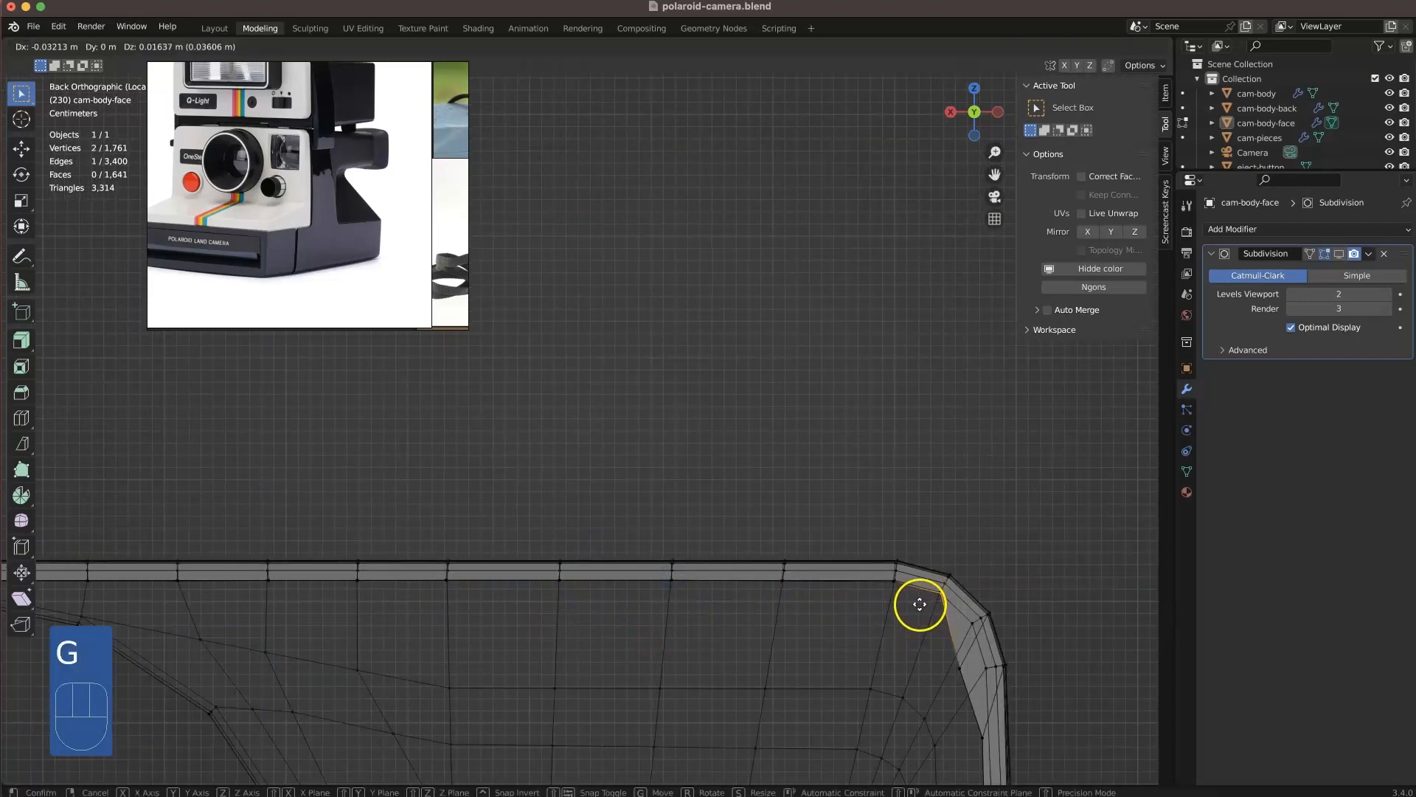
click(957, 656)
- In the bottom view, select the inner vertices at one front corner of the lower border and reposition them
scroll(870, 620, down, 7)
middle_drag(740, 566, 357, 363)
click(977, 123)
scroll(671, 383, up, 7)
middle_drag(639, 354, 723, 646)
key(alt+z)
click(974, 112)
key(alt+z)
drag(710, 408, 642, 383)
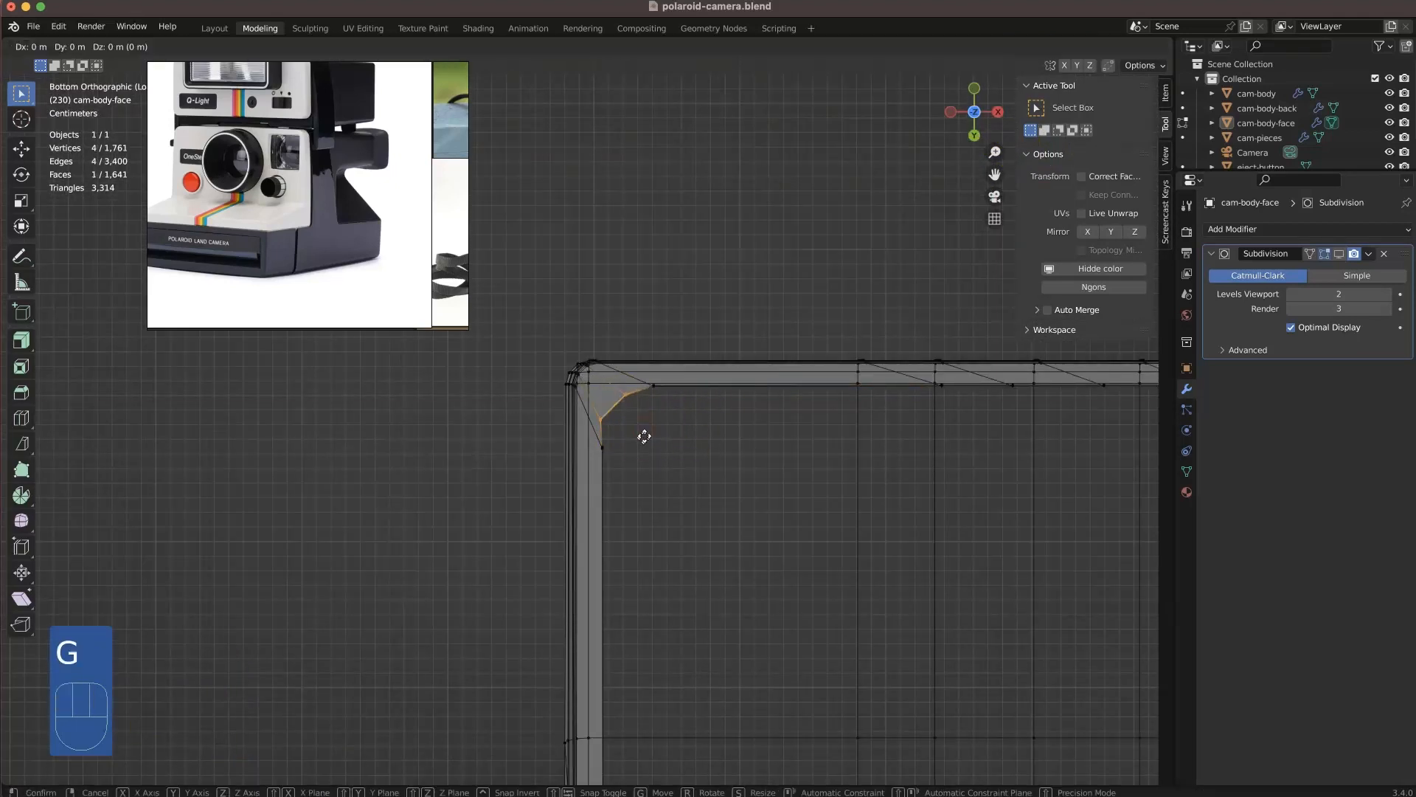
click(636, 488)
- Select inner vertices along that half of the lower front border and move them into line with the outer ones
shift+middle_drag(636, 488, 550, 516)
scroll(550, 516, down, 5)
shift+middle_drag(677, 696, 633, 590)
scroll(633, 590, up, 4)
shift+click(721, 555)
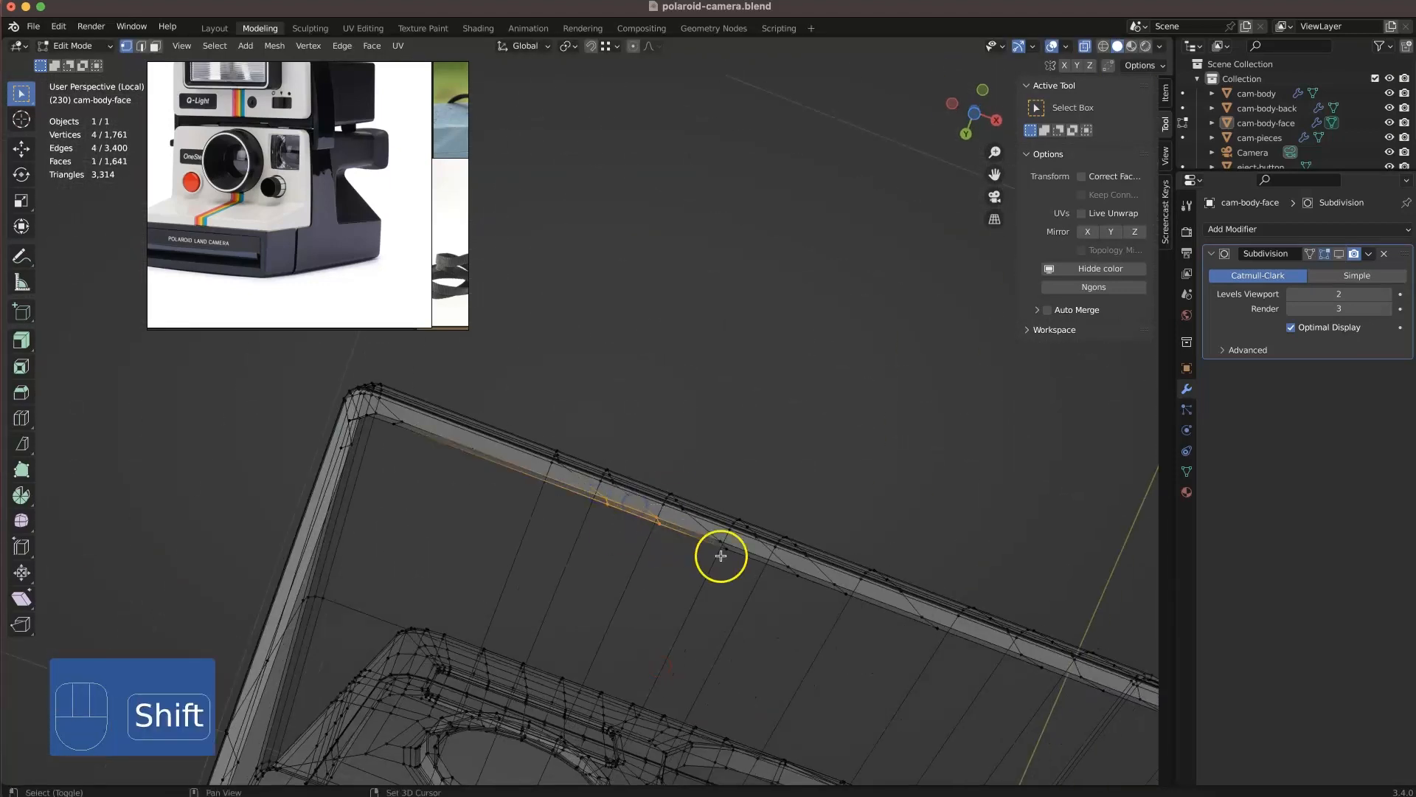
shift+middle_drag(1055, 663, 520, 595)
shift+drag(590, 638, 540, 604)
shift+drag(708, 683, 667, 649)
middle_drag(694, 664, 767, 564)
key(g)
middle_drag(771, 564, 730, 563)
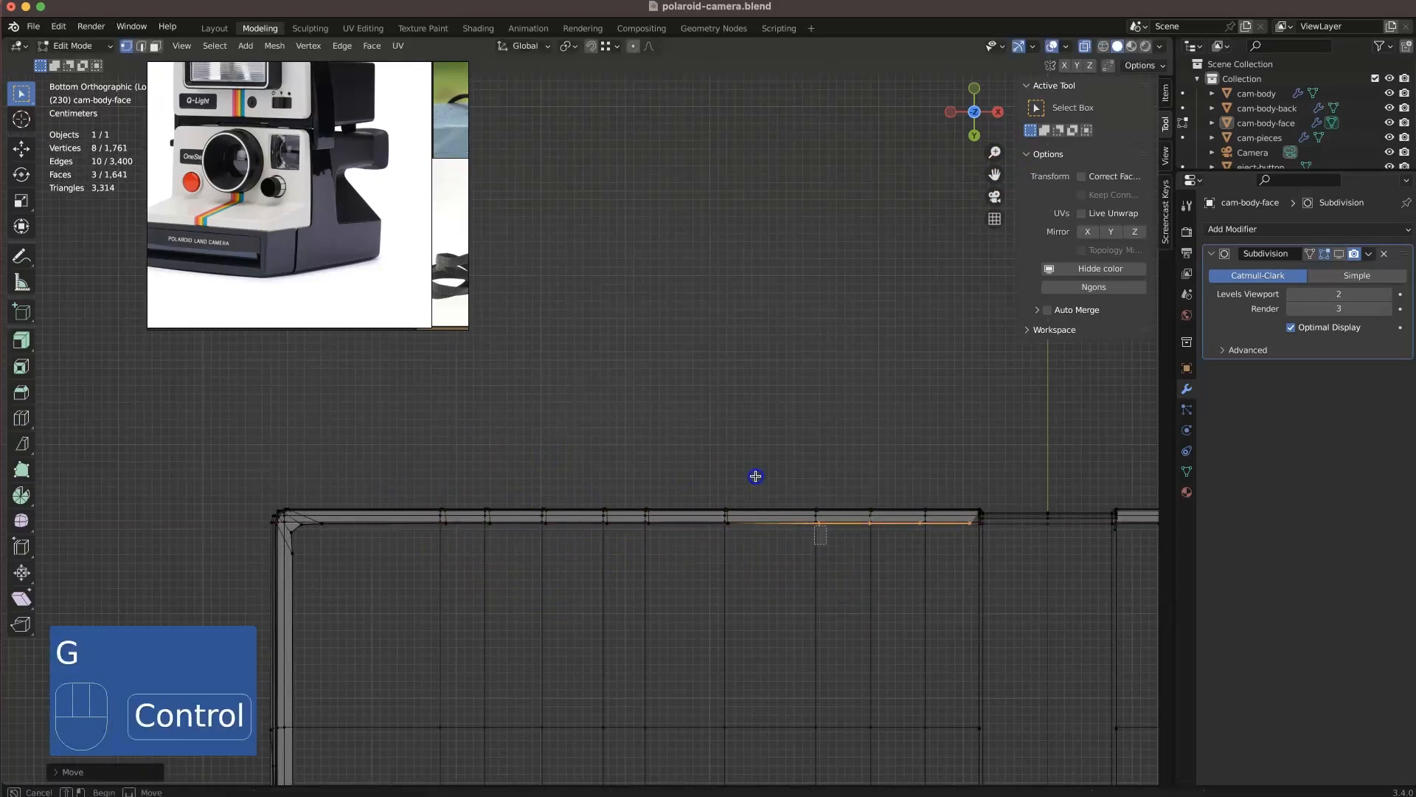
click(903, 578)
- In the bottom view, select inner vertices near the opposite front corner of the lower border and reposition them
scroll(902, 577, down, 3)
shift+middle_drag(1010, 612, 667, 513)
middle_drag(667, 513, 855, 221)
shift+middle_drag(856, 162, 809, 329)
scroll(810, 329, down, 3)
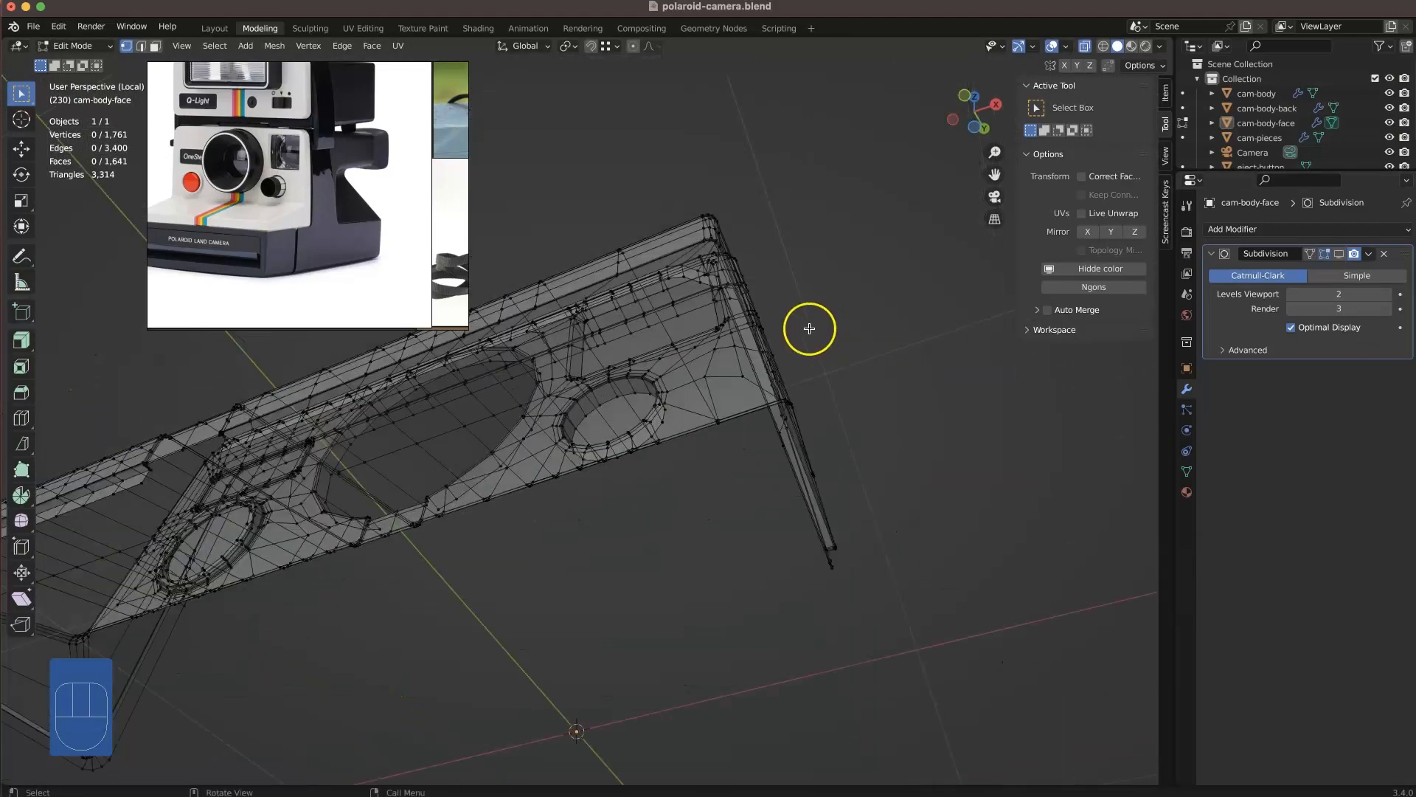
click(974, 122)
scroll(819, 316, up, 10)
shift+middle_drag(1009, 427, 518, 489)
drag(660, 502, 690, 545)
key(g)
middle_drag(676, 551, 542, 463)
click(669, 492)
- Select the inner strip along one half of the lower front border and check its alignment from the front
scroll(542, 490, down, 5)
shift+drag(530, 463, 498, 441)
shift+drag(452, 461, 402, 451)
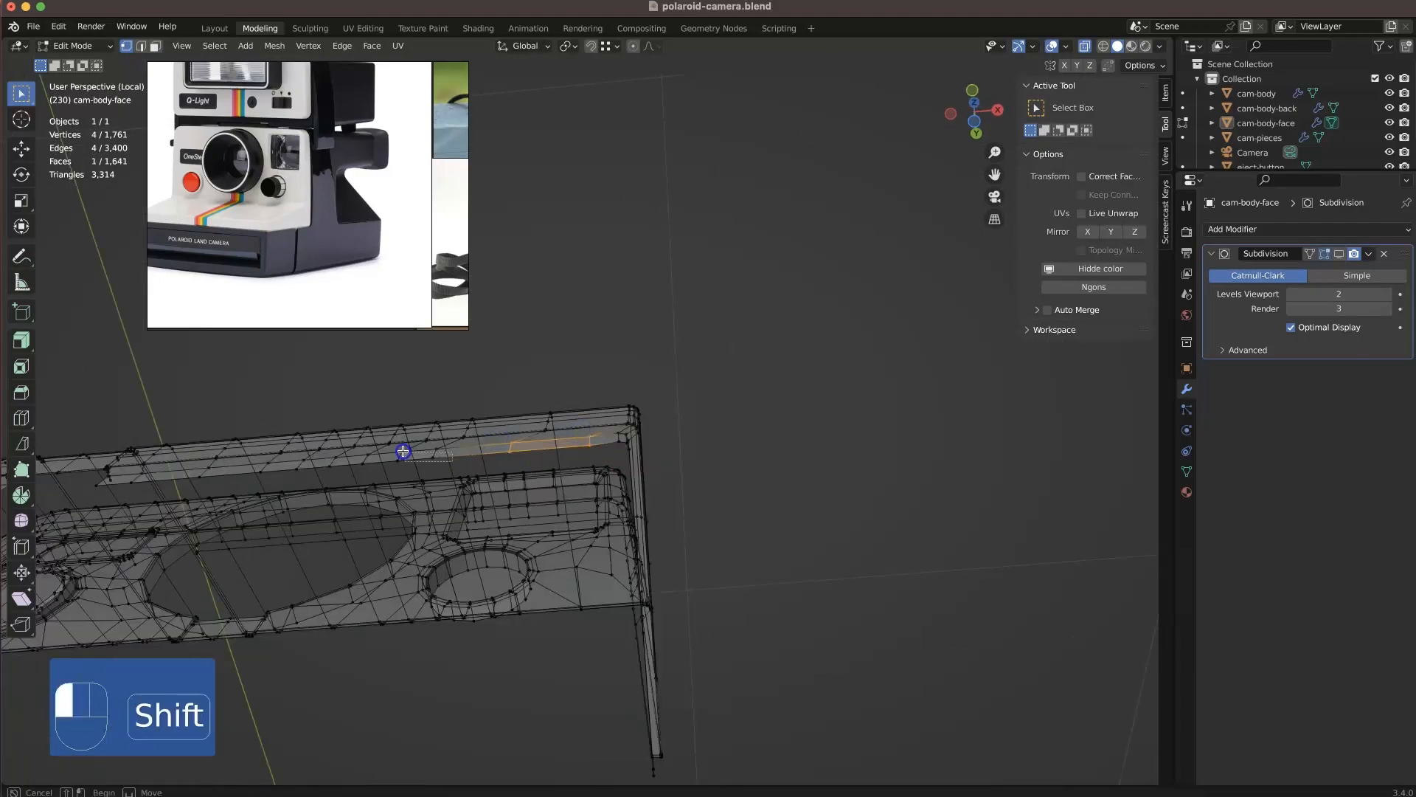
shift+click(120, 474)
middle_drag(120, 474, 569, 458)
scroll(580, 453, down, 4)
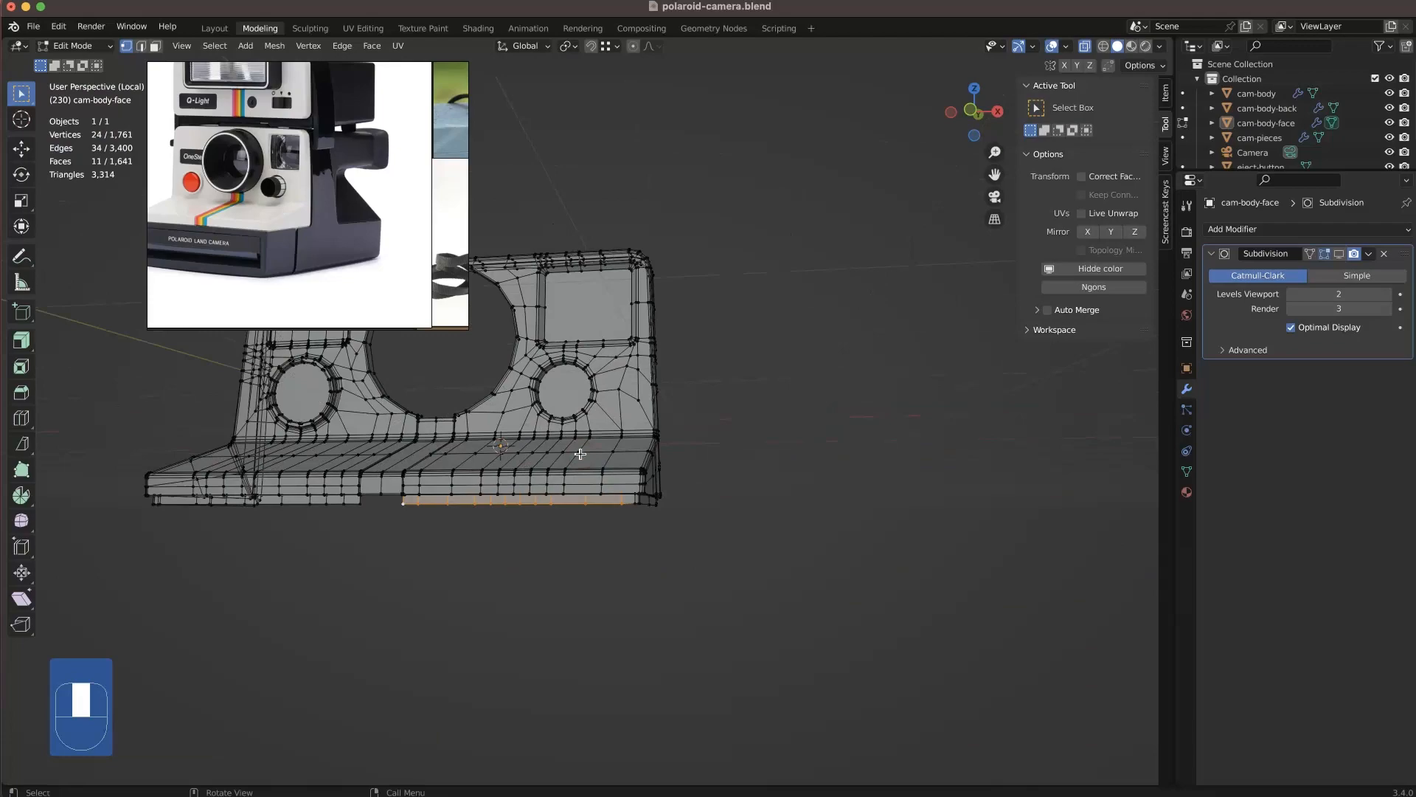
shift+middle_drag(374, 458, 613, 511)
scroll(750, 474, up, 2)
middle_drag(920, 673, 900, 668)
click(740, 620)
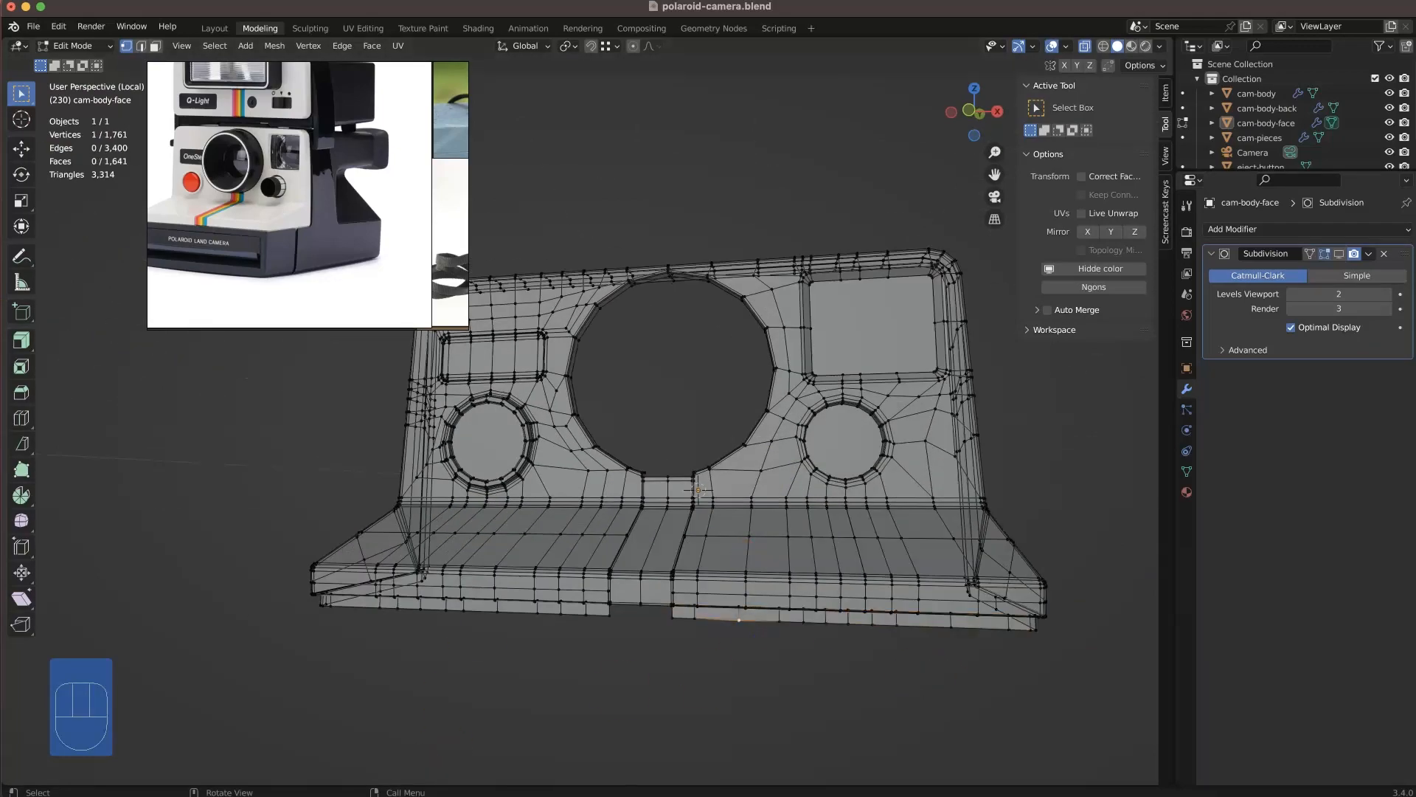
- Undo the last changes and reposition a pair of vertices on the lower border in the bottom view
click(312, 678)
middle_drag(740, 447, 668, 452)
scroll(885, 617, up, 3)
shift+middle_drag(974, 690, 839, 624)
key(super+z)
key(super+z)
click(971, 124)
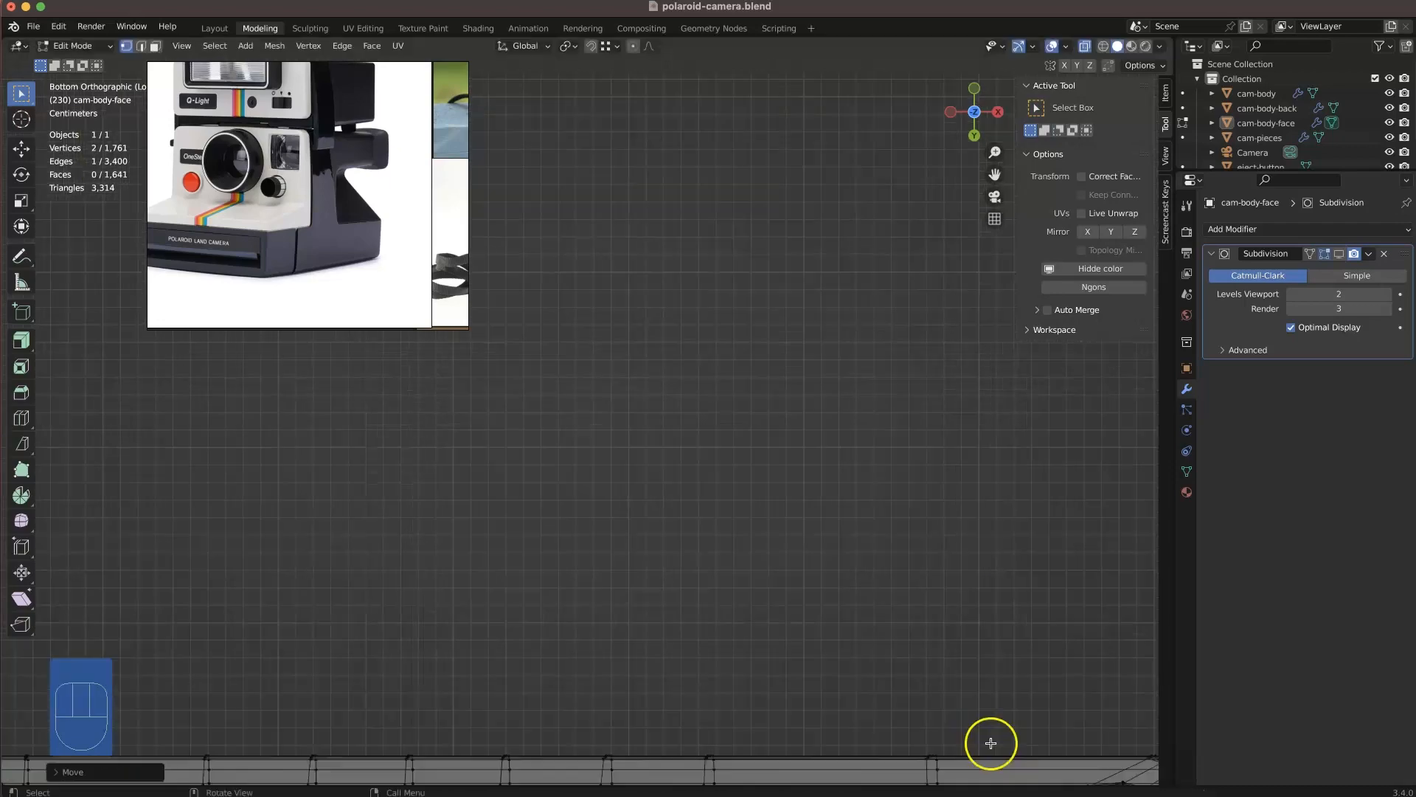
click(1101, 675)
- Turn off X-ray and add three supporting loop cuts around the outer rim strip of the camera face
scroll(610, 477, down, 10)
key(alt+z)
key(3)
middle_drag(610, 477, 723, 310)
scroll(723, 516, up, 8)
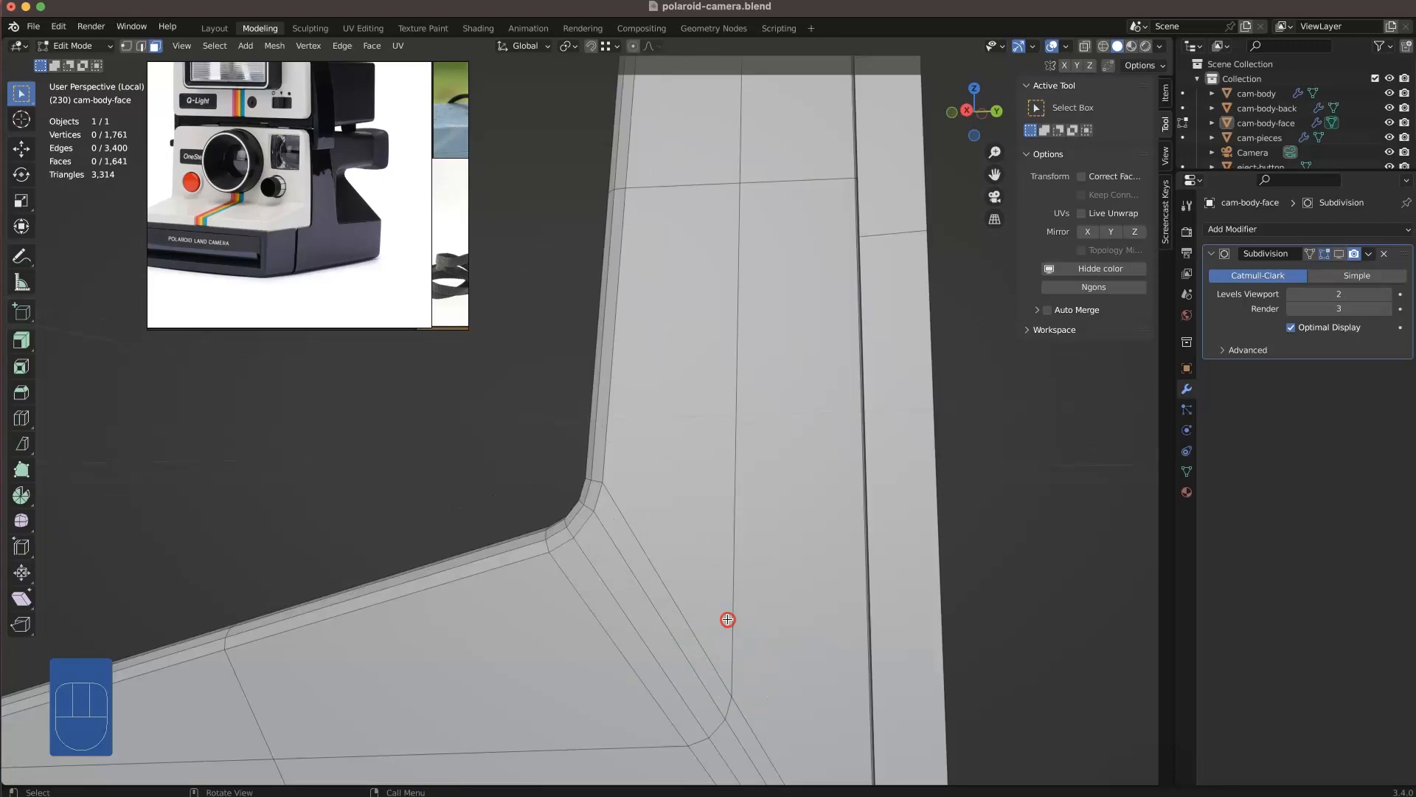
middle_drag(727, 620, 578, 386)
scroll(578, 386, up, 5)
key(super+r)
click(500, 636)
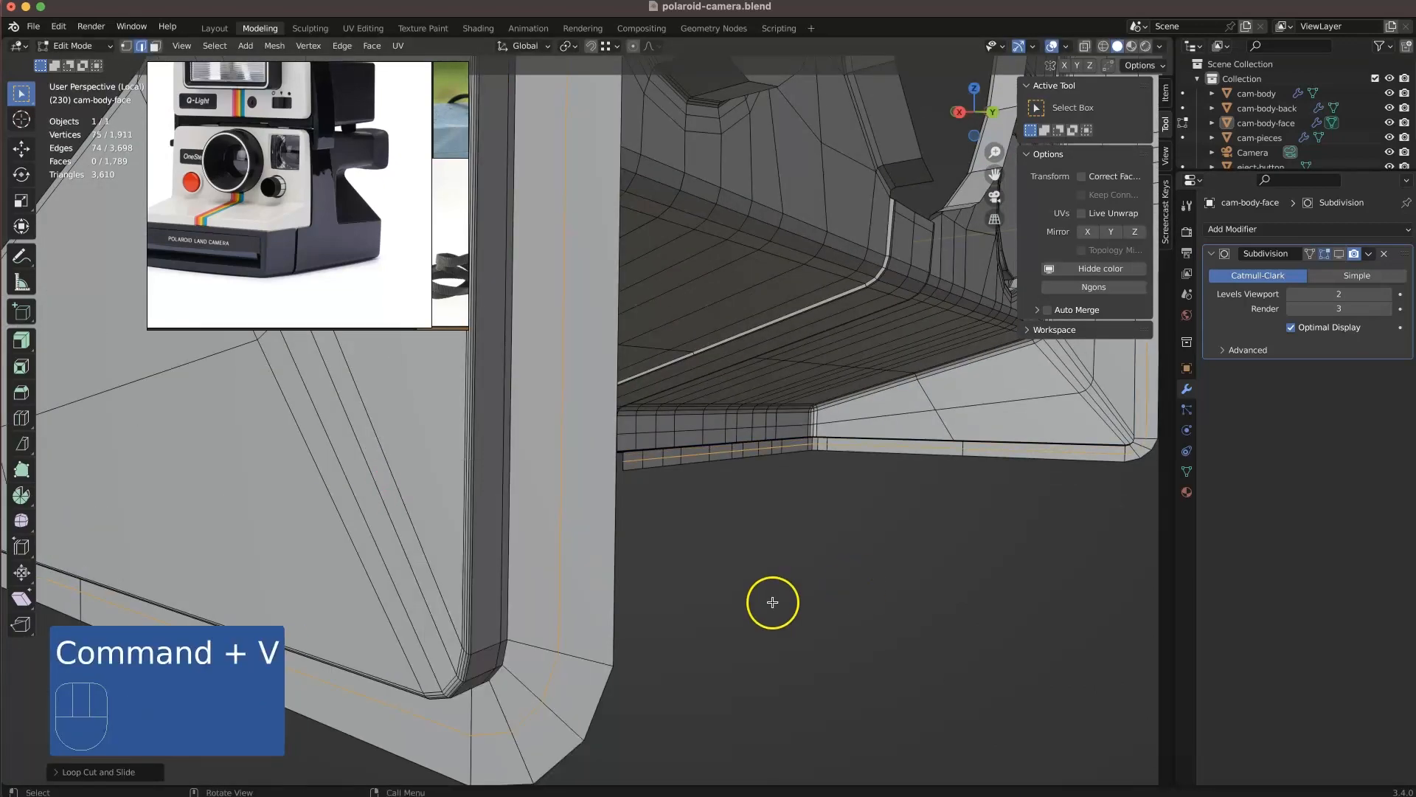
scroll(610, 730, down, 8)
middle_drag(610, 730, 799, 436)
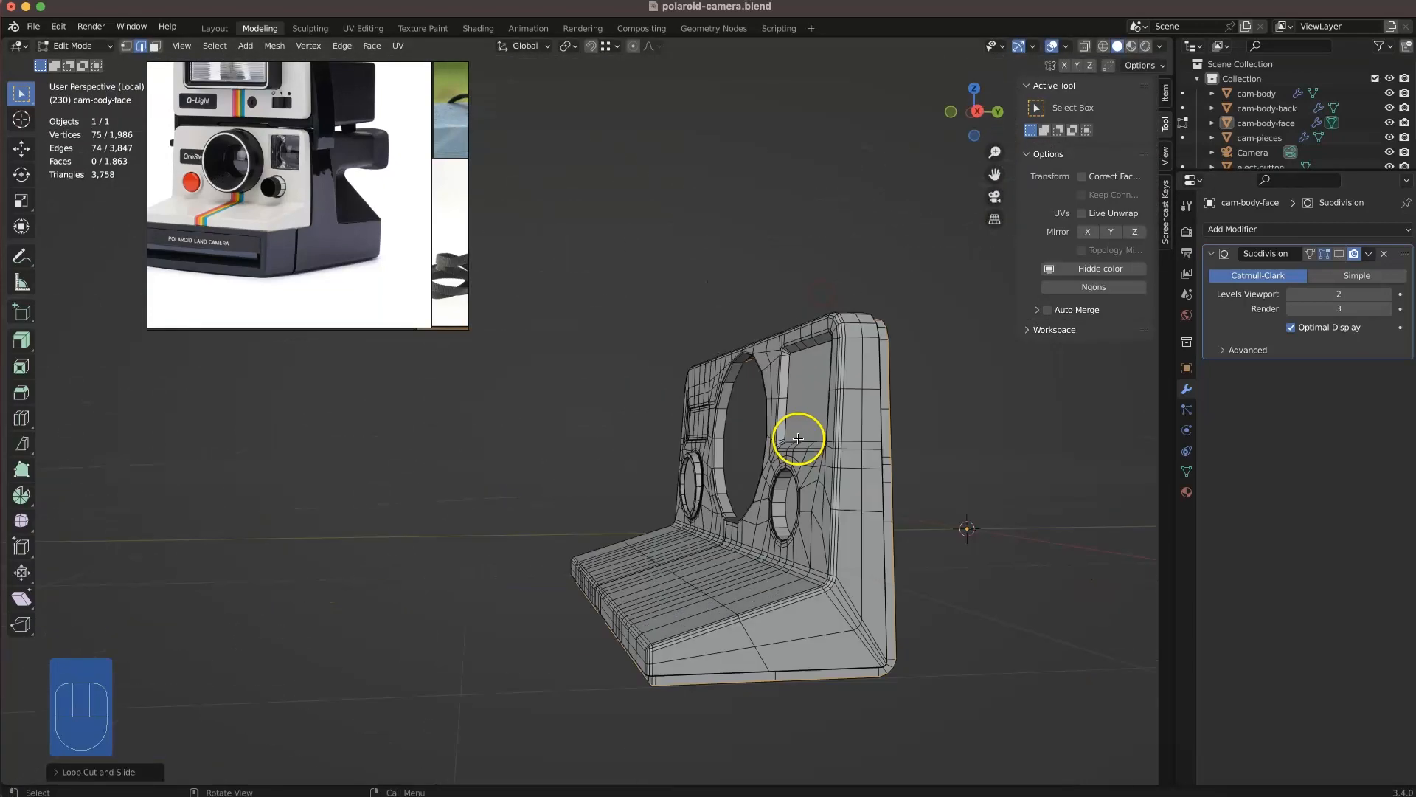
- Check the camera face within the full model, then isolate it again for mesh editing
key(Tab)
key(KP_Divide)
middle_drag(586, 496, 701, 498)
click(505, 520)
key(Tab)
key(KP_Divide)
middle_drag(597, 584, 664, 458)
- Select the mesh's n-gons and move the short edge where the lower lip ends beside the central stripe notch
click(1094, 287)
key(3)
middle_drag(848, 457, 782, 708)
shift+middle_drag(833, 472, 796, 221)
super+middle_drag(654, 584, 693, 502)
middle_drag(755, 614, 496, 457)
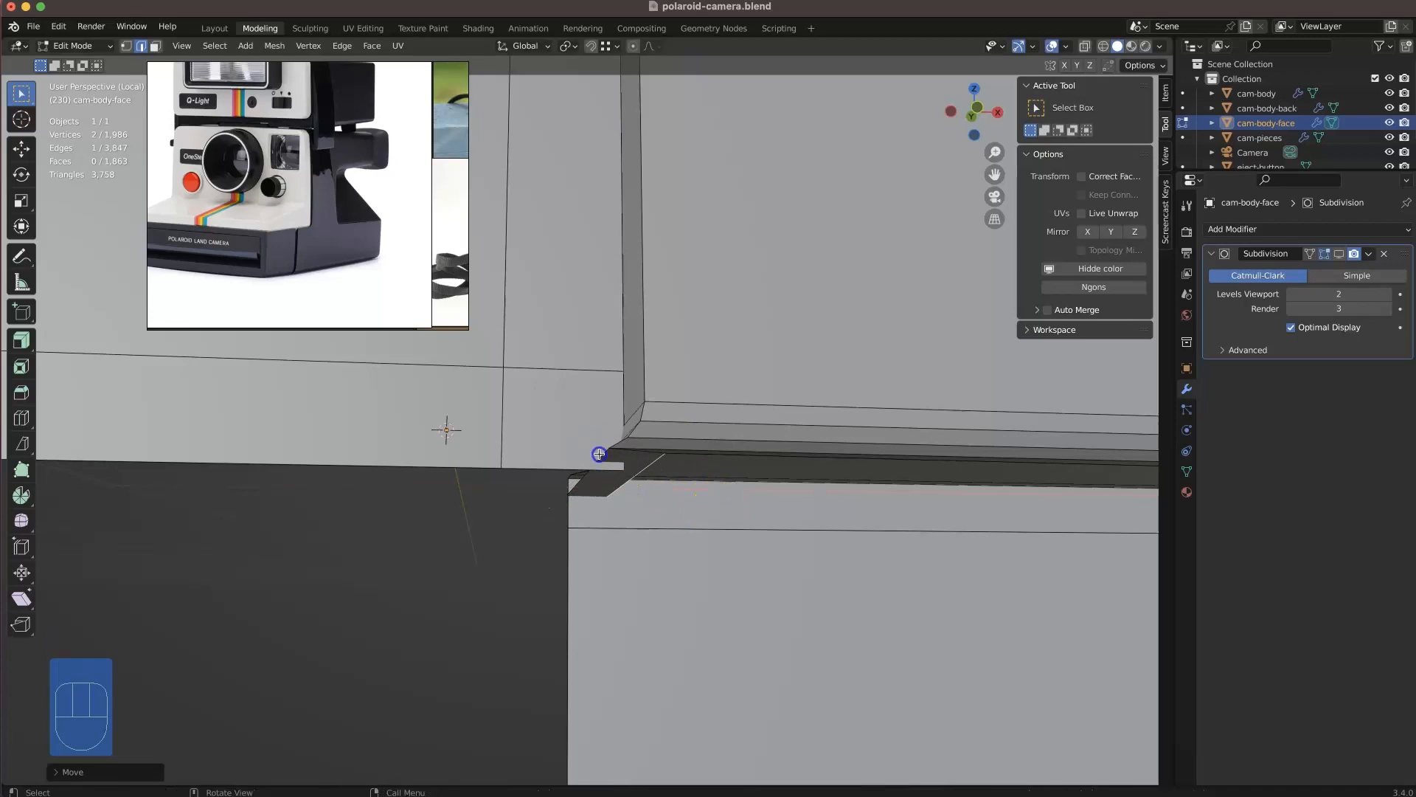
click(624, 507)
middle_drag(623, 449, 670, 637)
- Reposition the single corner vertex where the lower lip meets the central stripe notch
click(887, 511)
key(1)
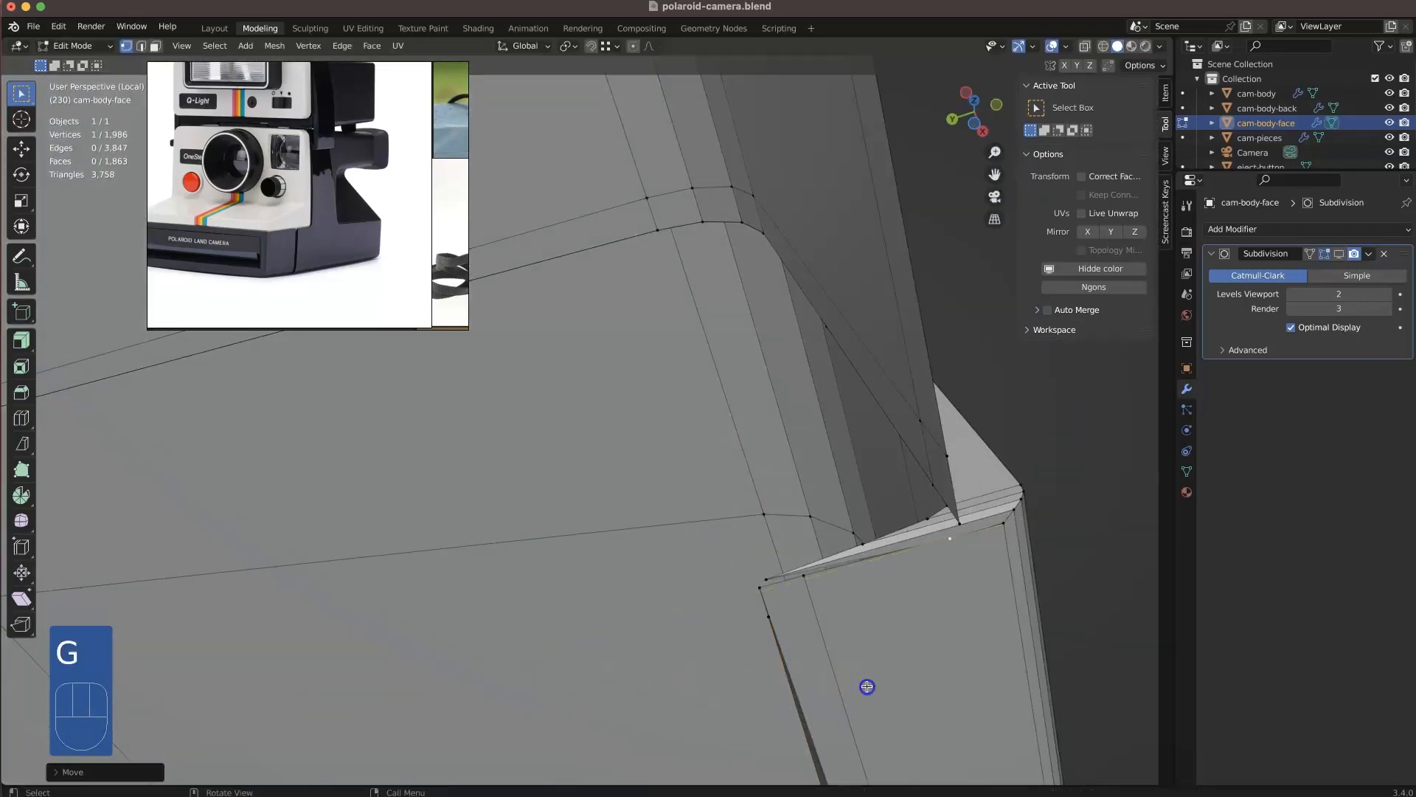
click(980, 646)
scroll(980, 646, down, 5)
middle_drag(980, 646, 1005, 595)
middle_drag(872, 506, 569, 351)
scroll(800, 537, down, 4)
shift+middle_drag(800, 538, 670, 411)
- Move the end edge of the lower lip along the X axis into line with the stripe notch
click(893, 490)
middle_drag(892, 491, 820, 575)
key(2)
alt+click(828, 564)
middle_drag(723, 588, 773, 524)
scroll(755, 556, down, 4)
shift+middle_drag(774, 523, 725, 621)
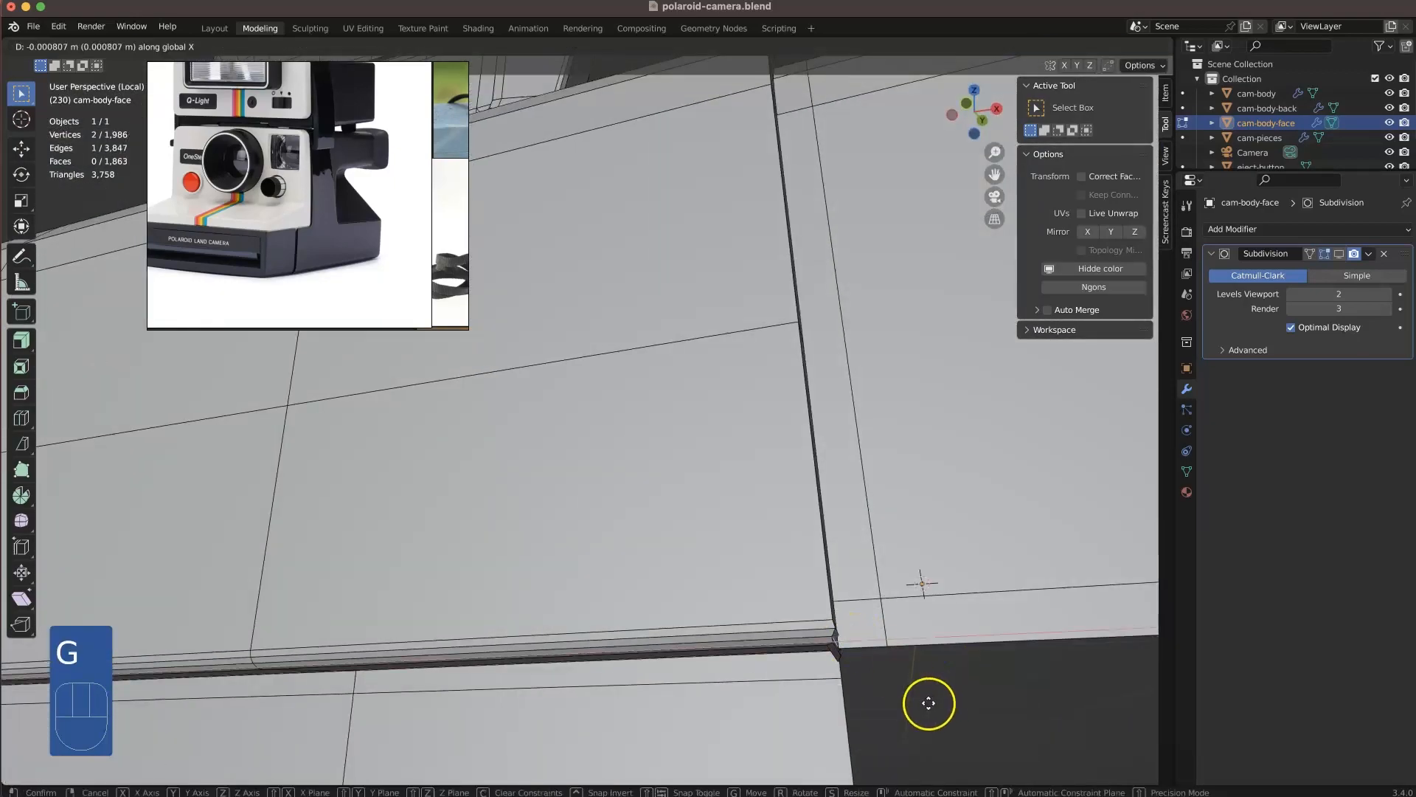
key(g)
click(876, 617)
middle_drag(875, 614, 517, 351)
scroll(577, 402, down, 6)
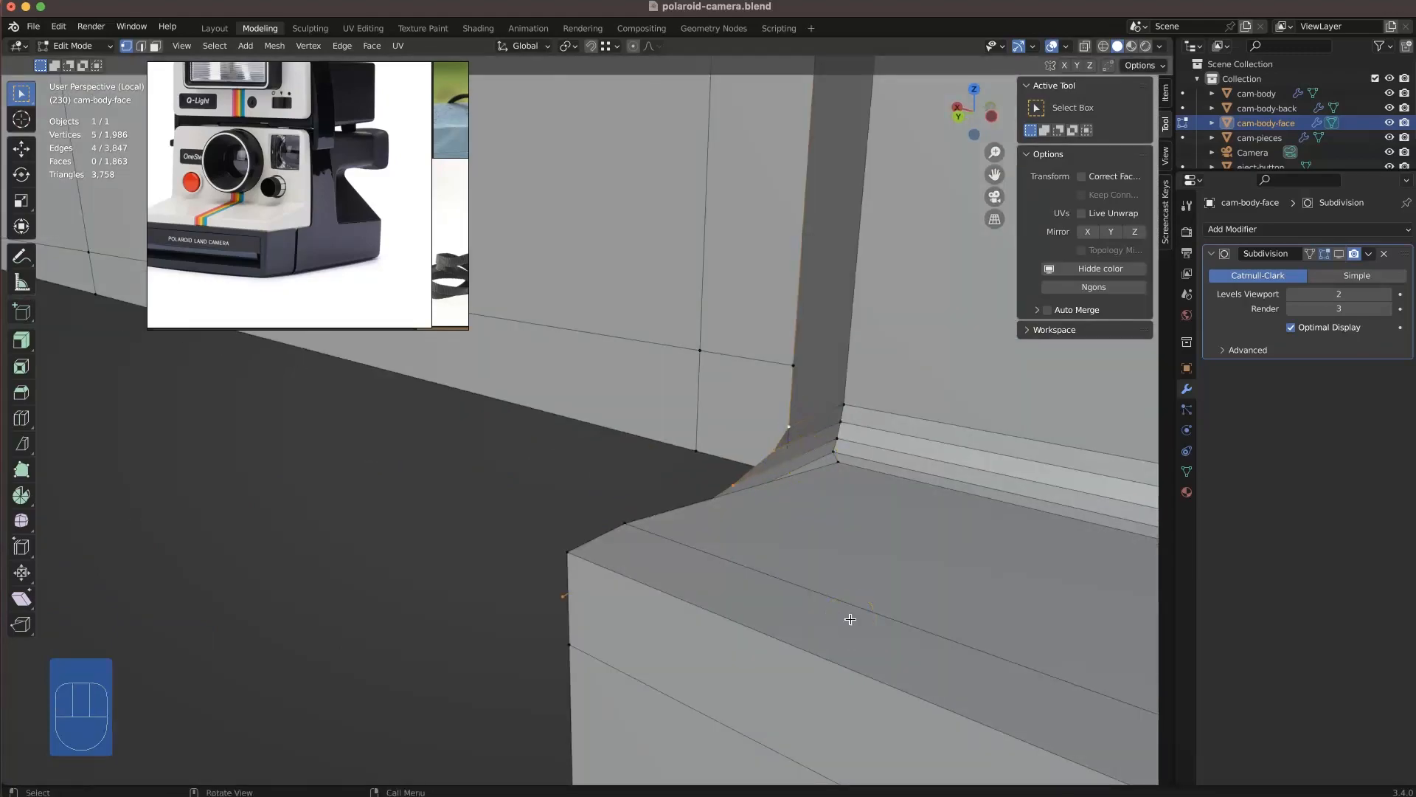
- Select the bottom edge chain of the central stripe section and extrude it along the Y axis
middle_drag(850, 619, 966, 456)
click(616, 555)
middle_drag(616, 554, 569, 361)
key(2)
alt+click(737, 430)
middle_drag(738, 430, 697, 363)
alt+click(571, 638)
middle_drag(650, 590, 639, 648)
key(e)
key(y)
click(654, 576)
- Extrude the same edge chain along the Z axis to form the stripe section's lower lip
key(e)
key(z)
click(641, 661)
click(745, 662)
middle_drag(742, 661, 692, 470)
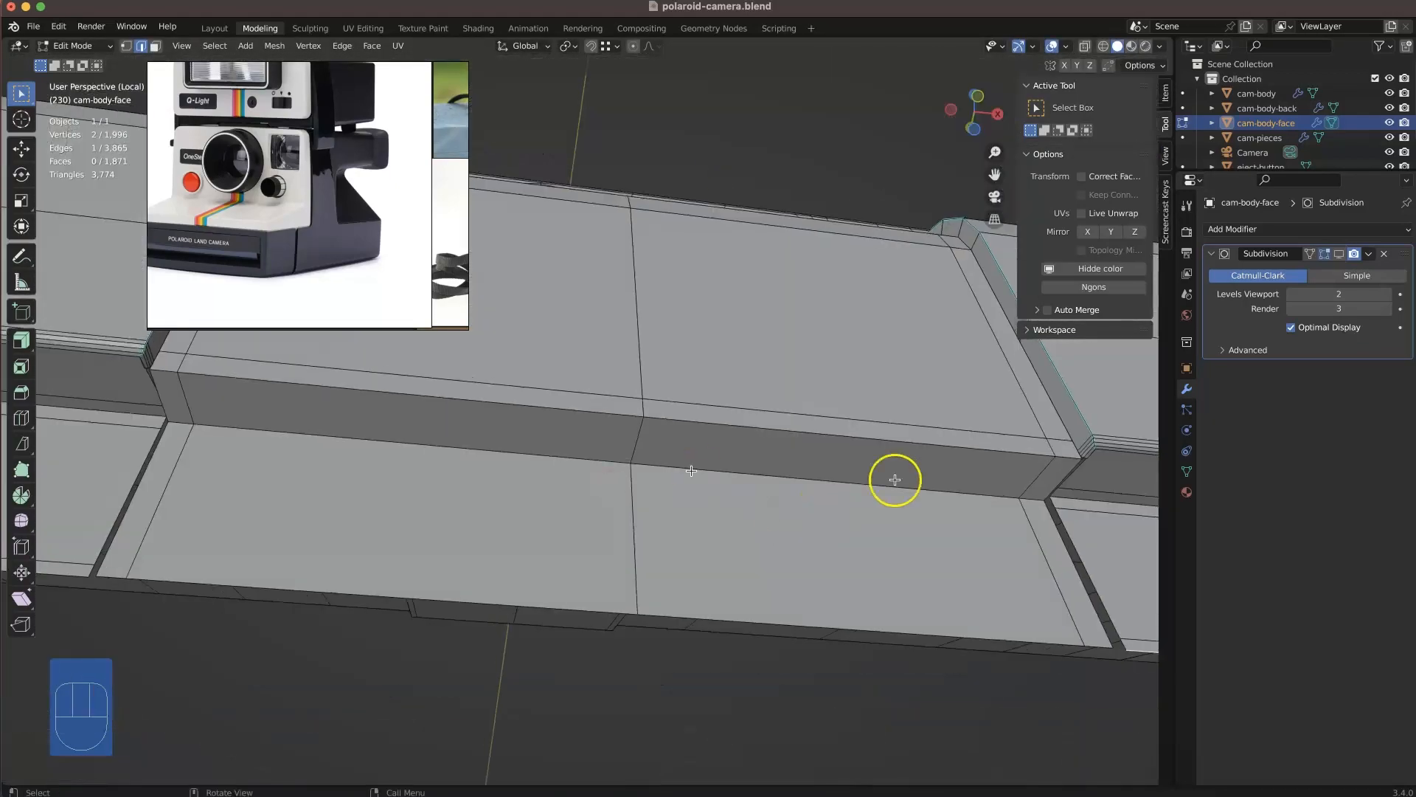
- Reposition the end edges of the central stripe section's lower lip
key(g)
click(330, 543)
key(l)
middle_drag(456, 585, 777, 395)
click(695, 580)
alt+click(634, 483)
middle_drag(635, 483, 910, 641)
key(g)
click(856, 489)
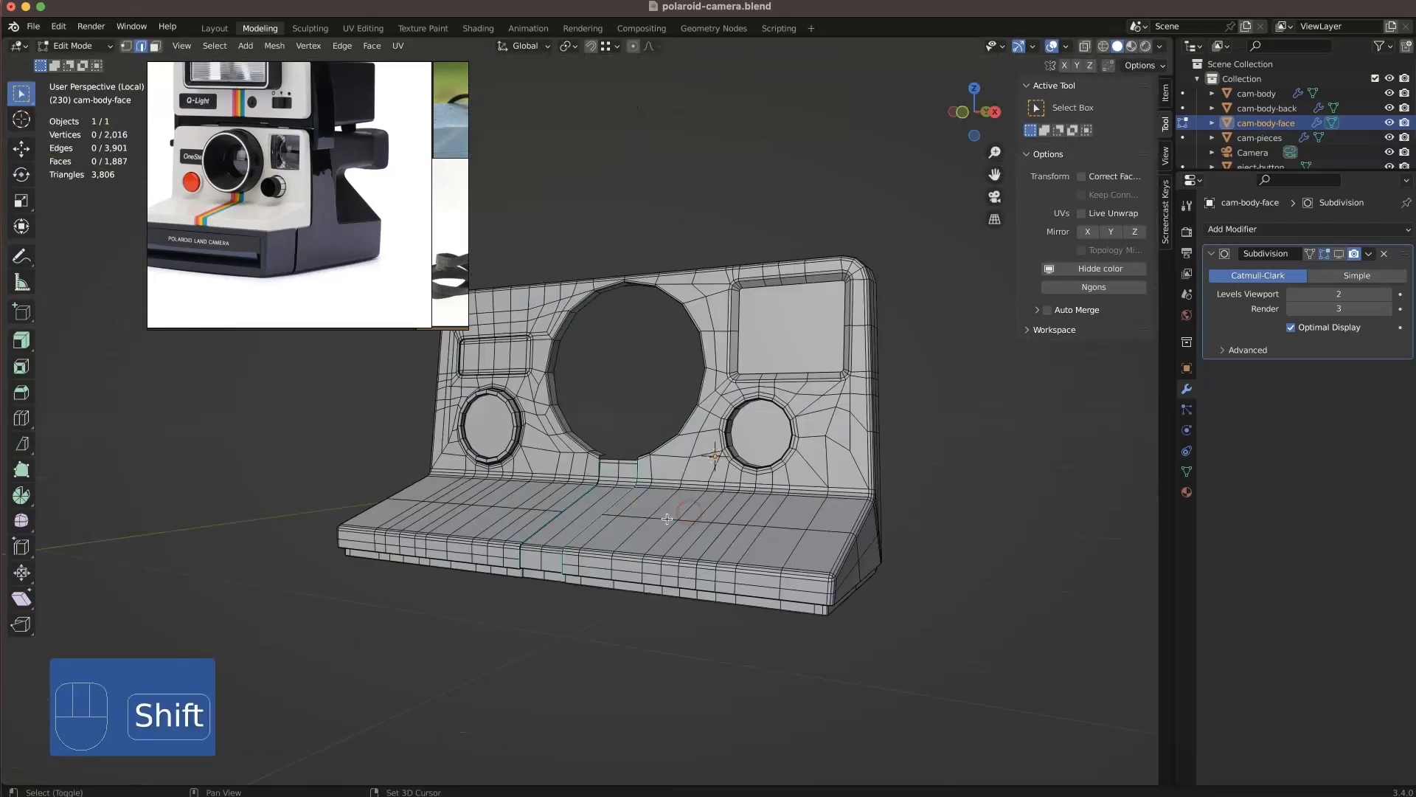
- Leave local view, toggle the face's viewport subdivision and inspect the stripe section within the full camera
middle_drag(666, 519, 601, 519)
key(slash)
key(Tab)
middle_drag(596, 471, 686, 522)
shift+middle_drag(686, 522, 613, 531)
click(797, 443)
click(1339, 254)
click(889, 146)
click(618, 657)
scroll(613, 531, down, 5)
scroll(547, 518, up, 4)
- Add two supporting loop cuts running alongside the central stripe channel
key(Tab)
scroll(589, 712, up, 2)
middle_drag(589, 712, 793, 538)
key(super+r)
click(374, 523)
click(428, 526)
scroll(585, 506, down, 4)
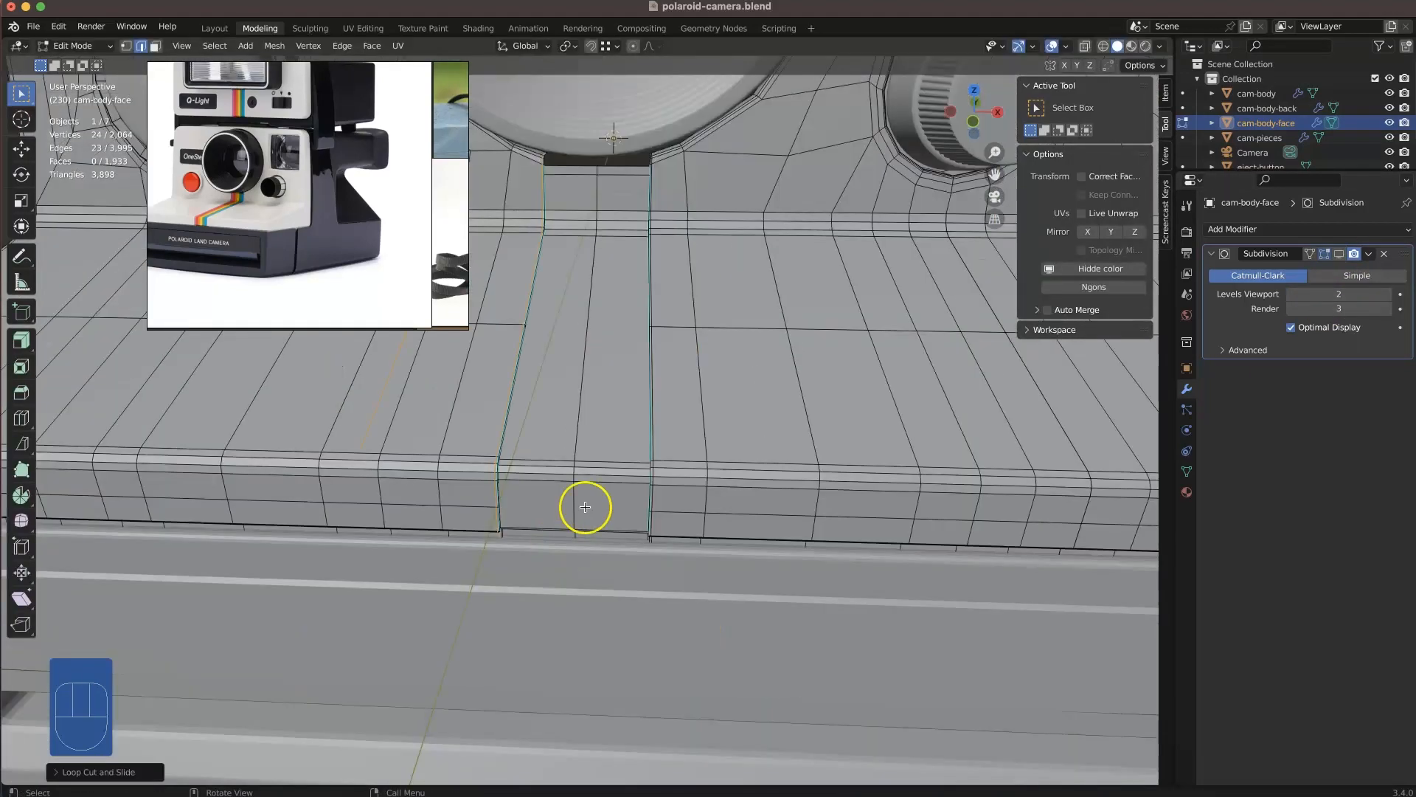
- Fill the missing faces on the channel's side walls at the upper end below the lens
shift+middle_drag(568, 472, 543, 553)
scroll(674, 509, up, 4)
alt+click(718, 487)
middle_drag(718, 486, 756, 536)
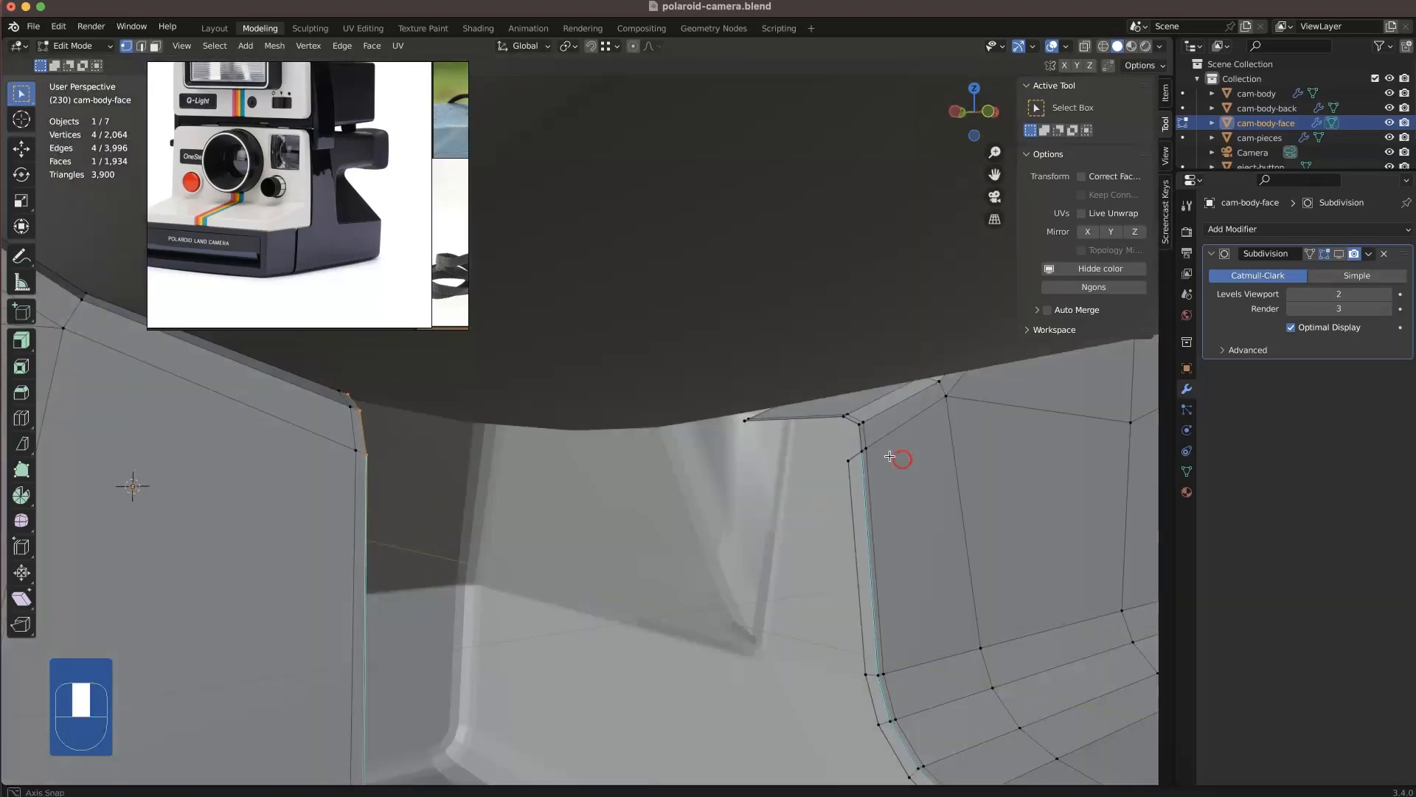
key(f)
middle_drag(862, 421, 856, 452)
key(2)
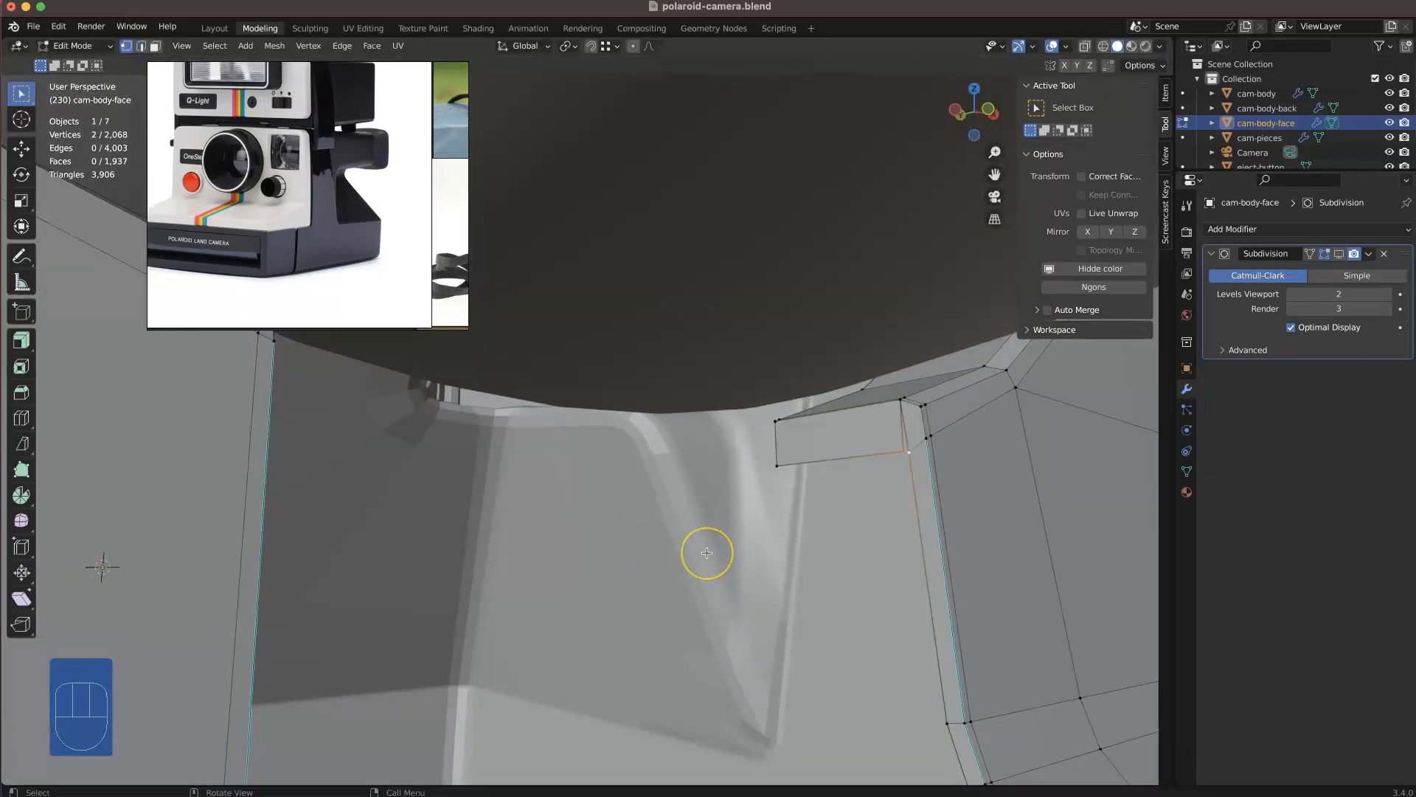
- Merge the overlapping vertices at the corner of the filled side wall below the lens
key(m)
click(706, 552)
middle_drag(707, 553, 493, 531)
scroll(459, 541, down, 4)
scroll(686, 445, down, 5)
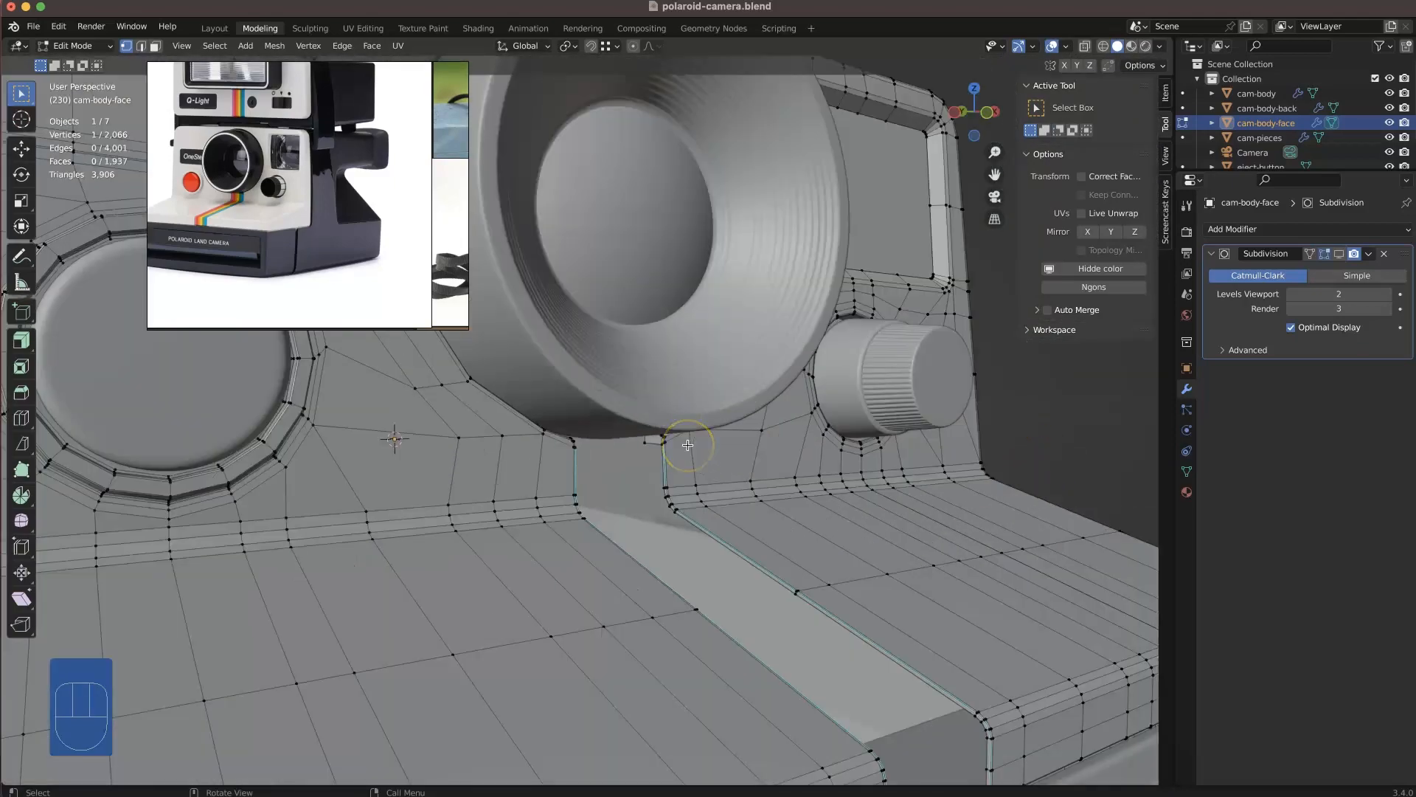
- Select the short corner edges at the channel's upper end on both sides
scroll(686, 446, up, 8)
middle_drag(951, 560, 965, 518)
key(2)
click(982, 519)
shift+click(977, 510)
middle_drag(781, 543, 657, 501)
shift+click(471, 538)
shift+click(477, 525)
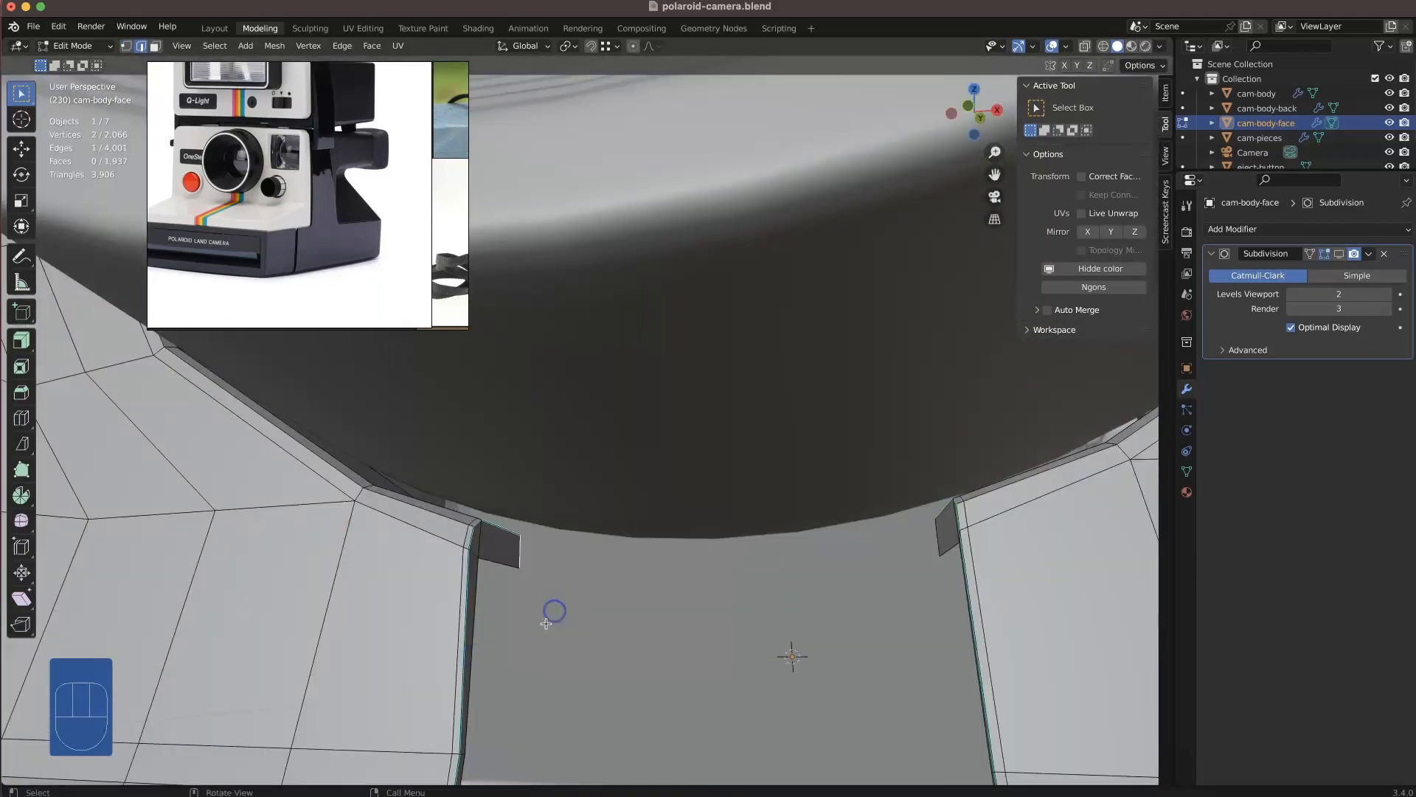
- Unhide the stripe faces, turn on the face's viewport subdivision and inspect the channel below the lens
scroll(554, 611, down, 6)
key(3)
key(alt+h)
scroll(594, 574, down, 5)
key(Tab)
click(1339, 254)
click(1033, 413)
scroll(728, 474, up, 6)
middle_drag(728, 475, 346, 464)
click(649, 436)
middle_drag(664, 420, 656, 258)
- Move the upper ends of the channel's side walls along the Y axis
key(Tab)
middle_drag(403, 636, 754, 637)
key(g)
key(y)
click(850, 629)
- Try adding a loop cut beside the channel and check the smoothed result in object mode
key(super+r)
click(499, 661)
key(Tab)
click(754, 637)
- Move the corner vertices at the stripe channel's upper end in front view and check the smoothed result in object mode
key(Tab)
key(KP_1)
scroll(641, 643, up, 5)
shift+middle_drag(641, 643, 611, 419)
key(1)
key(alt+z)
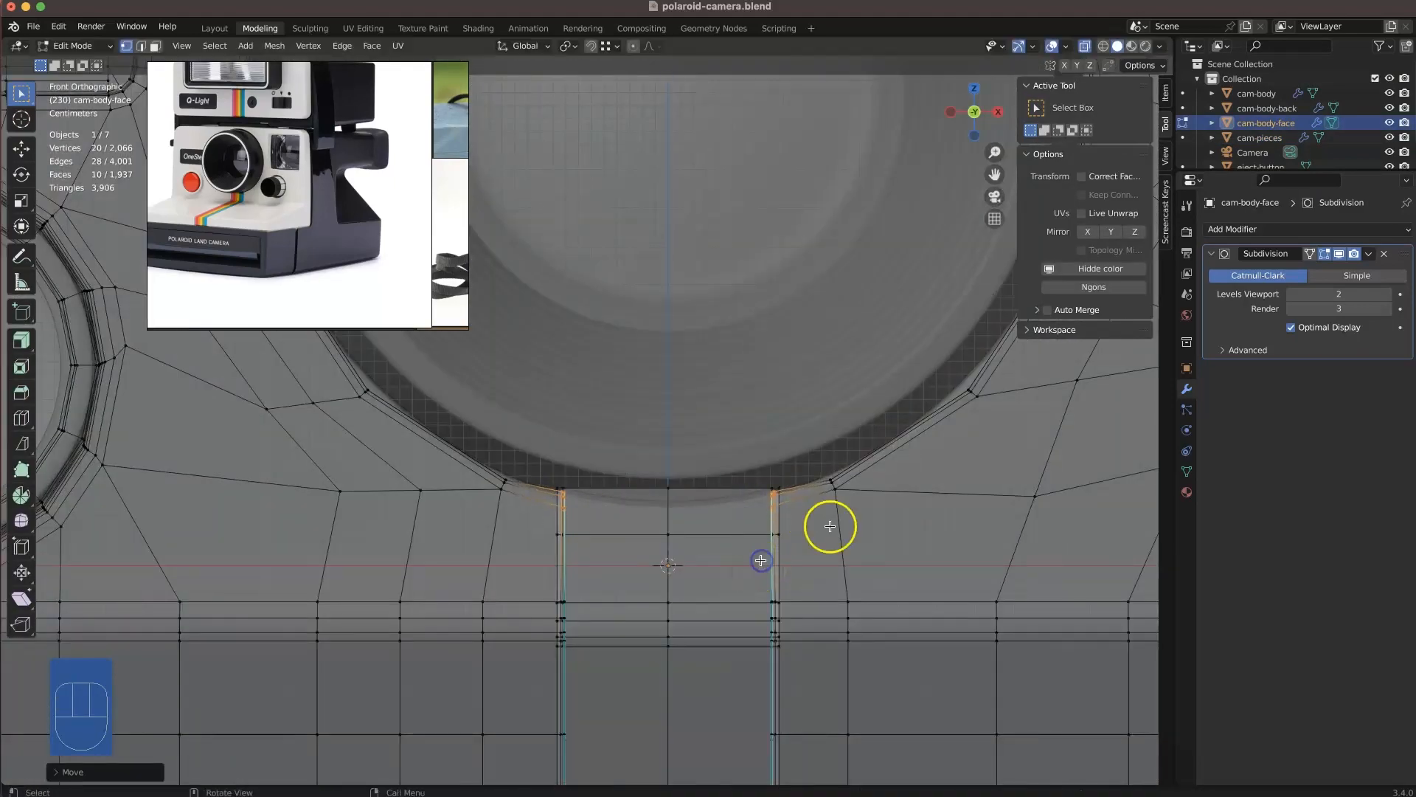
scroll(854, 496, down, 4)
key(Tab)
middle_drag(920, 544, 677, 530)
key(alt+z)
middle_drag(846, 495, 816, 578)
- Turn on the viewport subdivision for the cam-pieces object and inspect the smoothed viewfinder at the back
click(742, 445)
click(773, 278)
key(Tab)
middle_drag(773, 277, 881, 428)
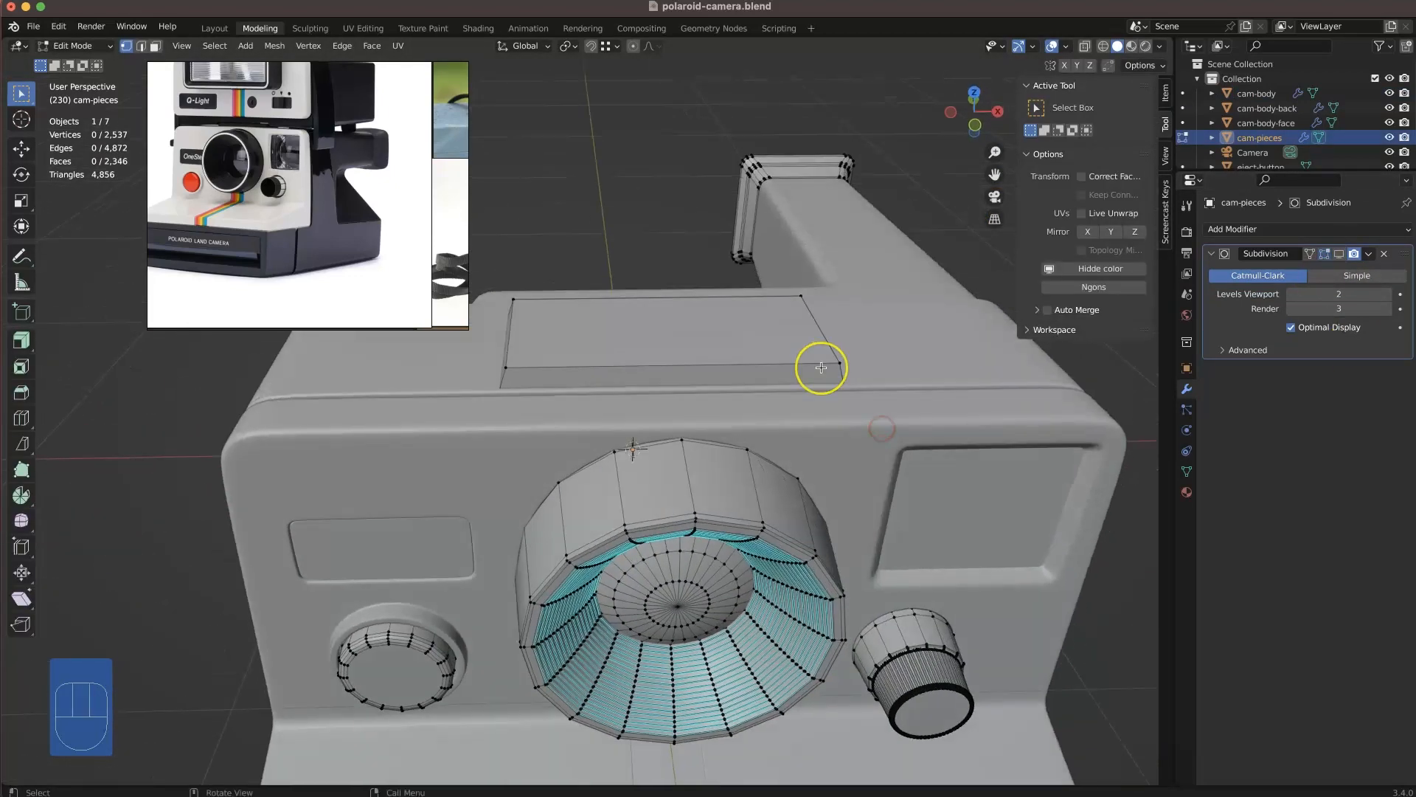
key(Tab)
click(1338, 253)
click(1115, 306)
middle_drag(937, 377, 796, 478)
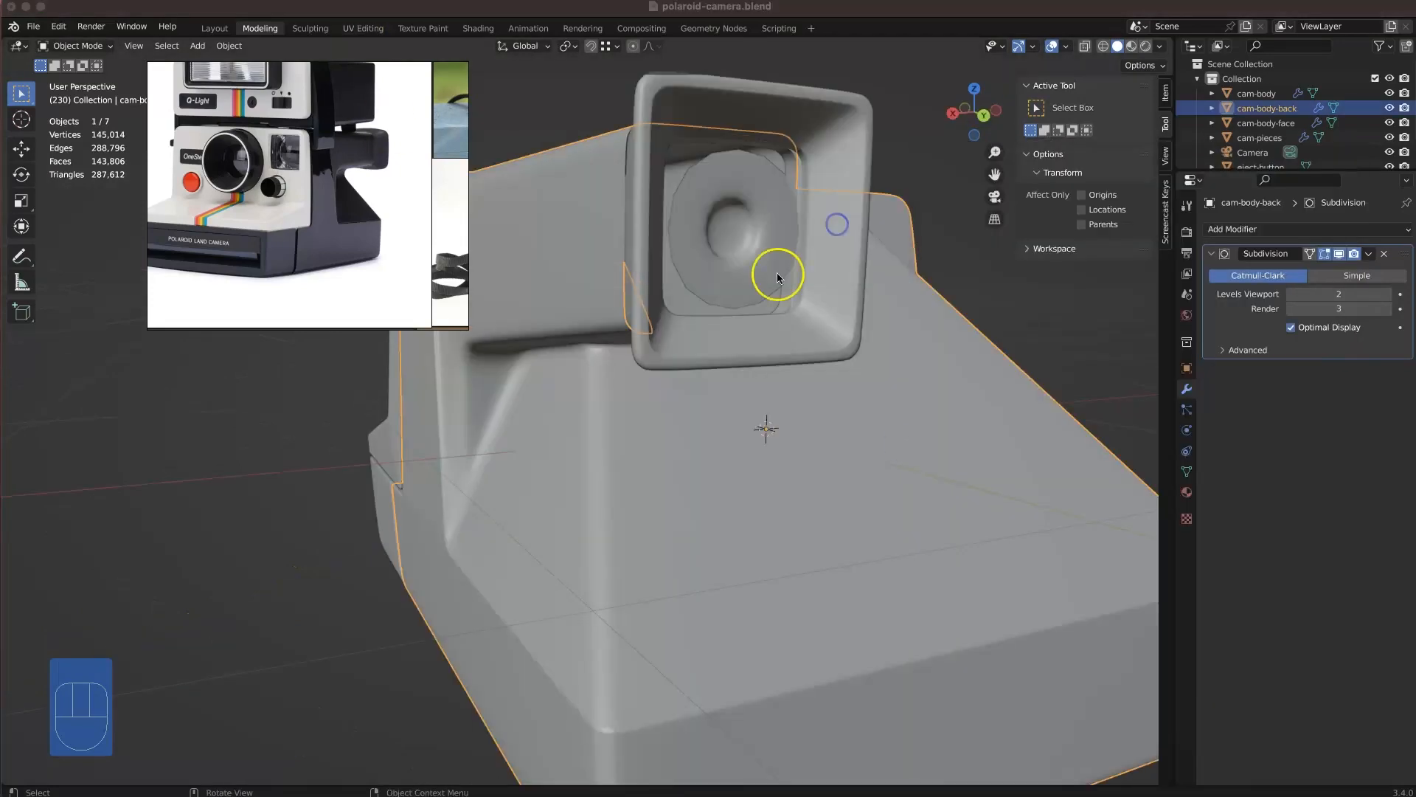
- Edit the cam-pieces mesh and hide the viewfinder's flared eyecup to expose the square panel inside it
key(Tab)
scroll(745, 321, up, 3)
shift+click(745, 321)
shift+middle_drag(745, 321, 664, 428)
middle_drag(796, 495, 885, 544)
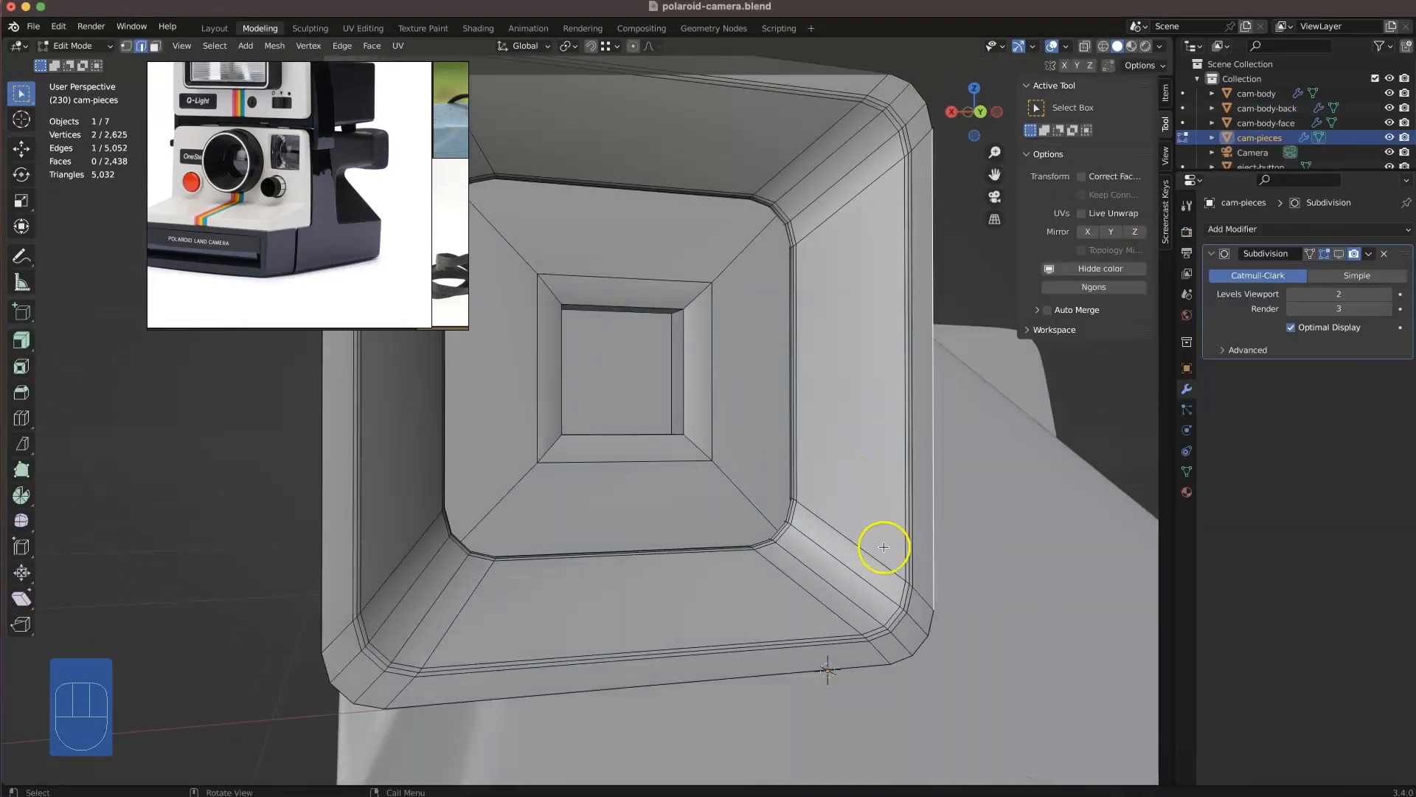
key(3)
key(l)
key(h)
- Add supporting loop cuts on both sides of the outer edge of the panel's square opening
middle_drag(561, 420, 503, 509)
key(super+r)
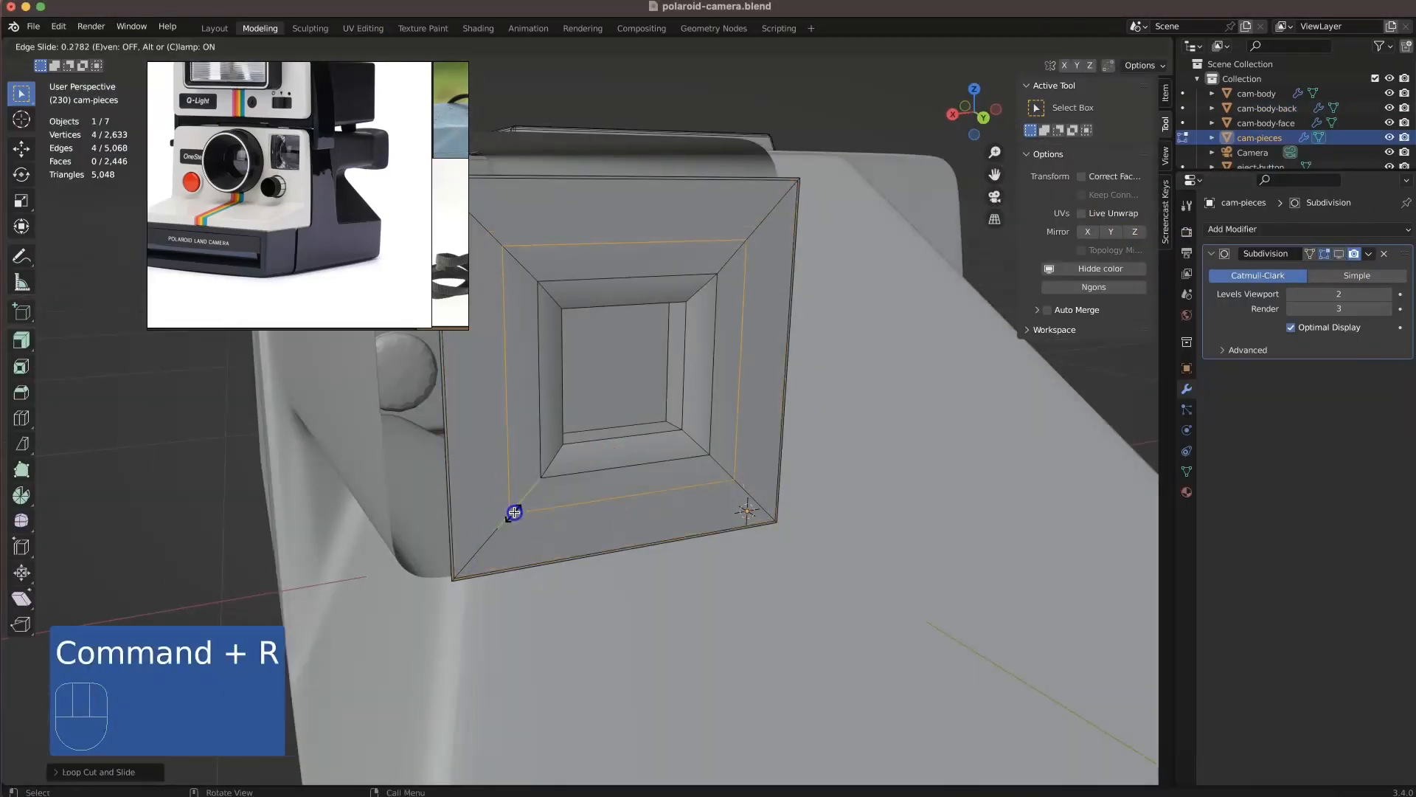
click(554, 420)
scroll(555, 467, up, 3)
click(567, 455)
key(super+r)
click(526, 490)
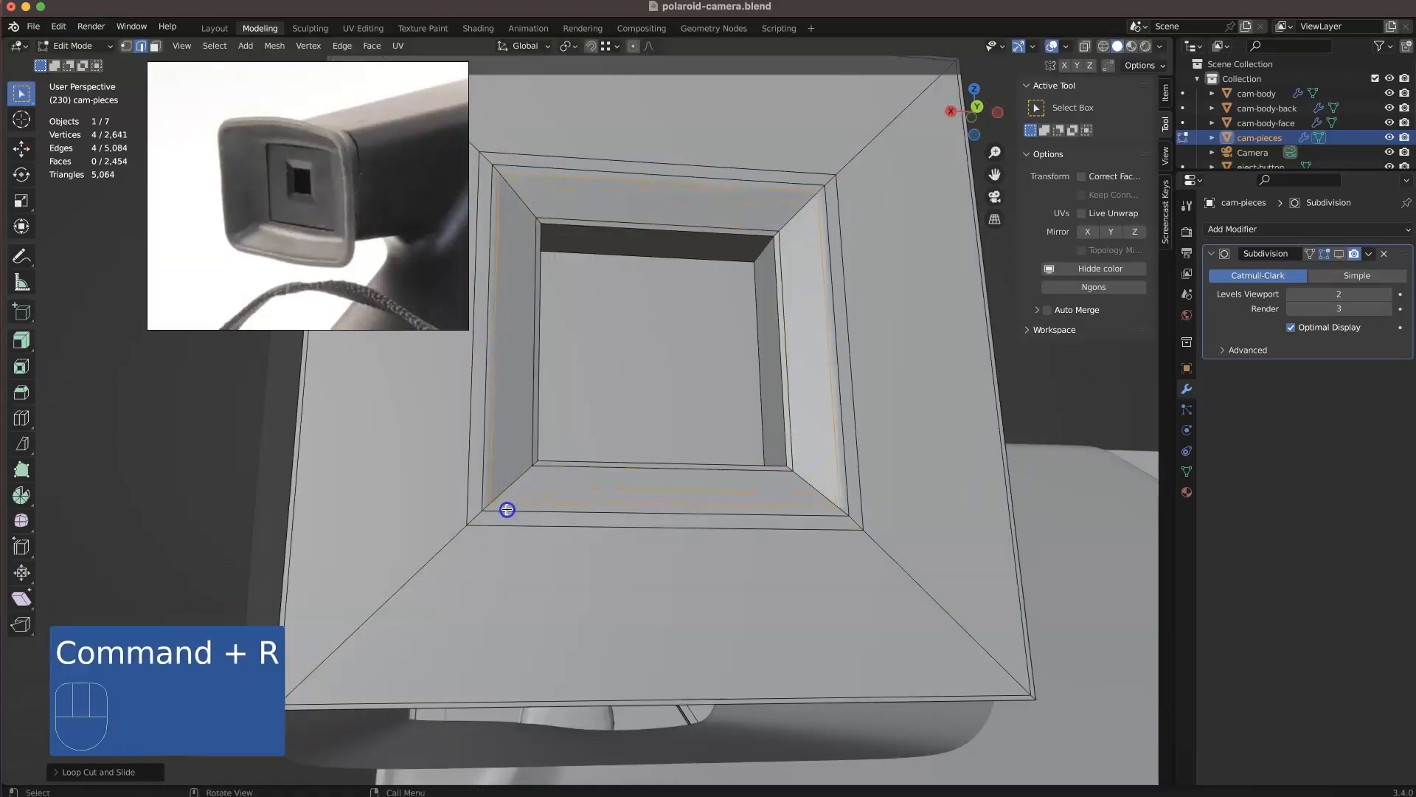
click(506, 509)
- Select the edge loops around the square opening and mark them sharp
alt+click(534, 511)
right_click(534, 511)
click(481, 659)
alt+shift+click(801, 213)
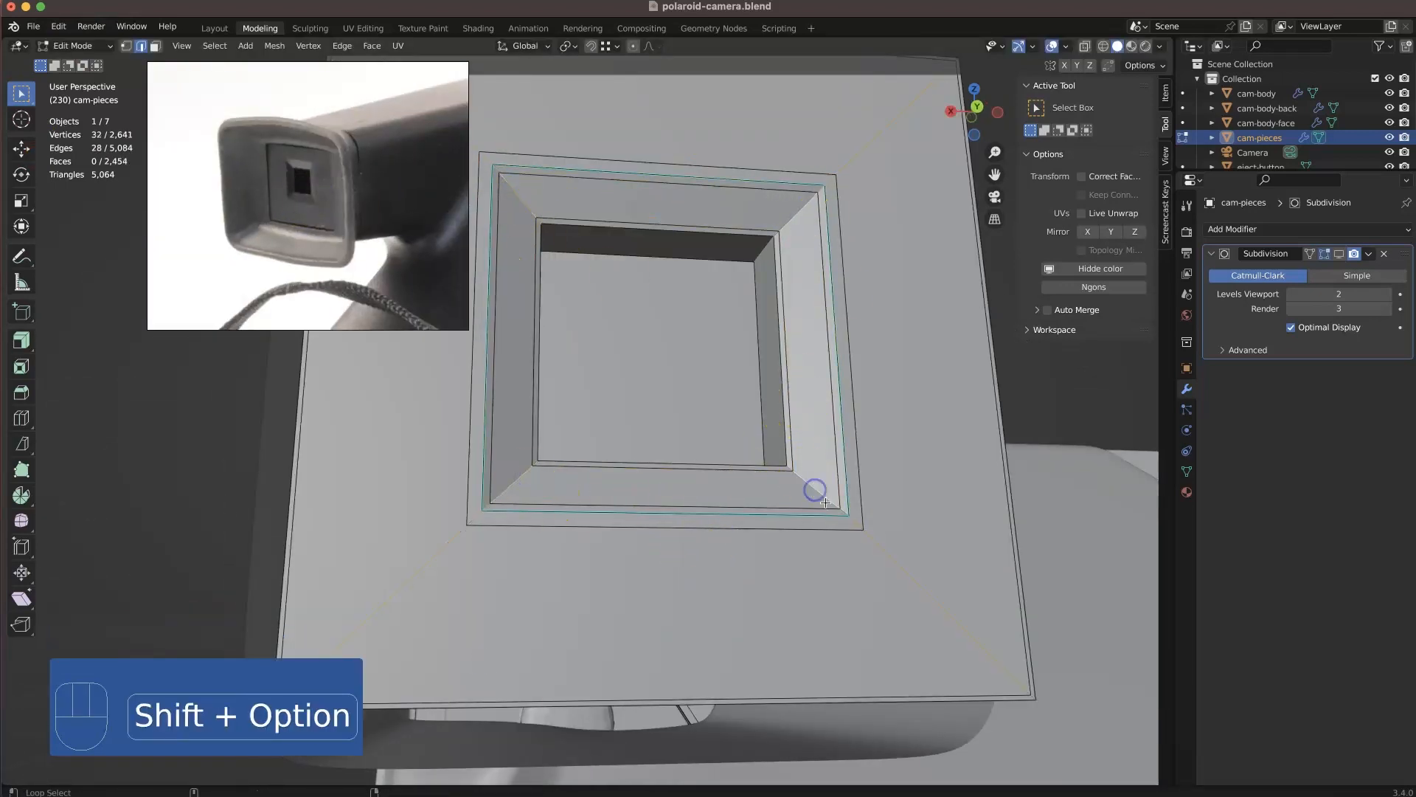
shift+middle_drag(517, 177, 706, 398)
ctrl+drag(517, 206, 661, 351)
right_click(683, 653)
click(683, 654)
- Add supporting loop cuts inside the recess of the square opening and unhide the eyecup
middle_drag(490, 490, 445, 505)
click(445, 506)
key(super+r)
click(885, 458)
middle_drag(648, 672, 745, 540)
click(744, 673)
key(super+r)
scroll(746, 541, down, 8)
key(3)
key(alt+h)
click(898, 357)
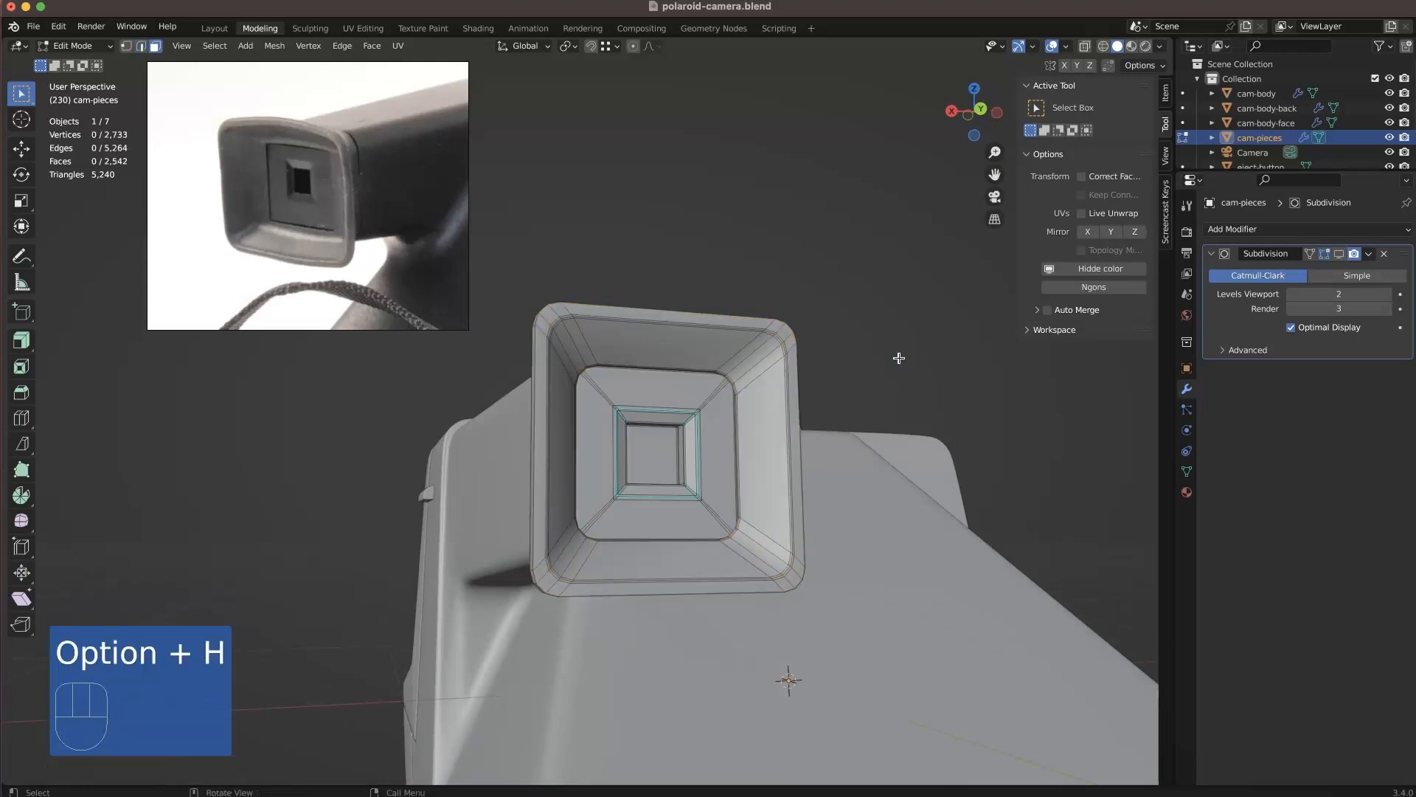
- Select the edge loops around the eyecup's inner rim and inspect the smoothed viewfinder in object mode
scroll(693, 313, up, 3)
middle_drag(692, 313, 959, 325)
alt+click(781, 352)
key(2)
alt+click(781, 351)
middle_drag(781, 352, 885, 384)
alt+shift+click(711, 322)
key(Tab)
click(1062, 357)
middle_drag(1063, 357, 852, 406)
- Isolate the cam-body-back object, fill the open end of its viewfinder tube with a face and inset it slightly
click(853, 406)
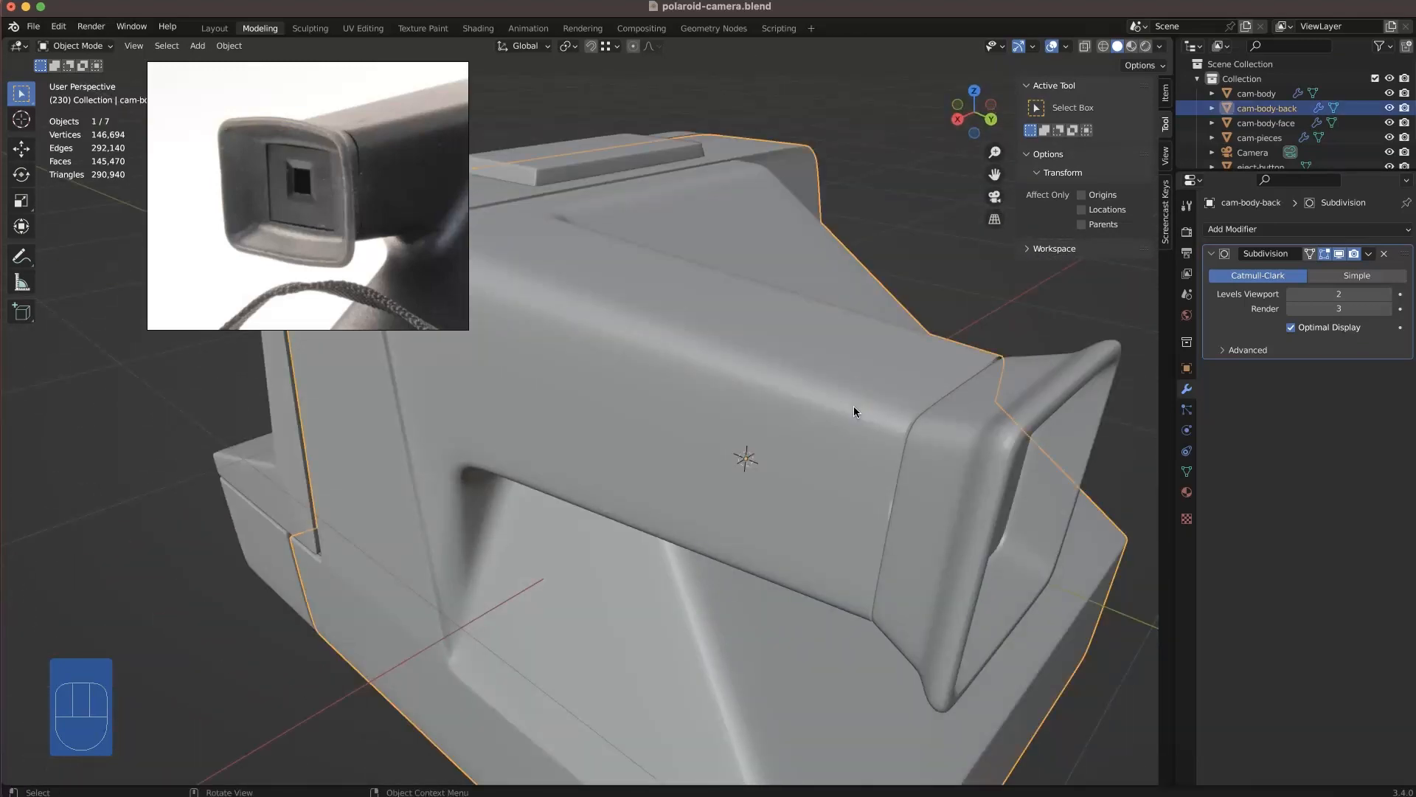
key(KP_Divide)
key(Tab)
alt+click(650, 336)
key(f)
middle_drag(649, 336, 768, 348)
key(i)
click(813, 317)
- Add a loop cut near the end of the viewfinder tube and turn off the body back's viewport subdivision
key(ctrl+r)
click(645, 316)
click(880, 379)
click(880, 379)
middle_drag(880, 379, 579, 347)
click(1339, 253)
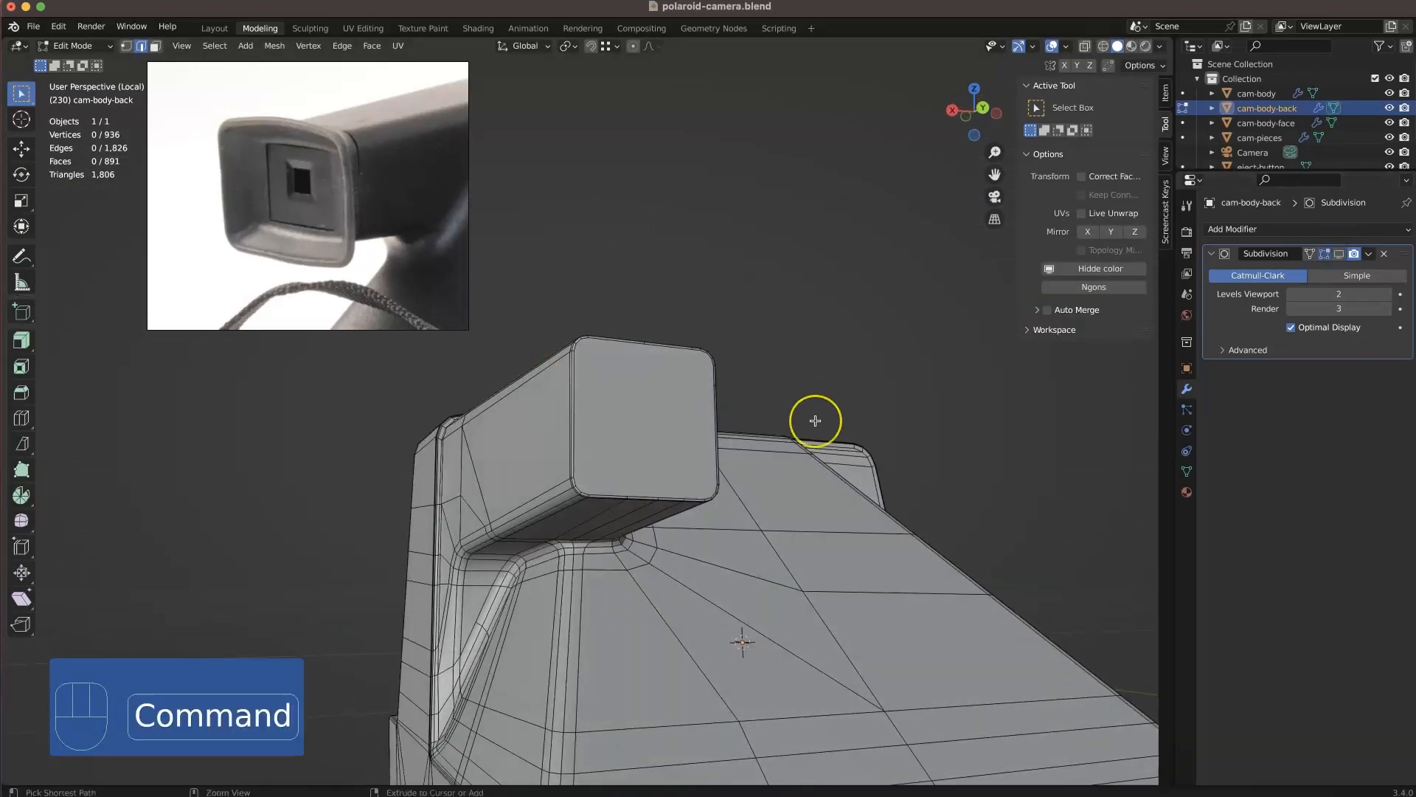
- Save the file and knife-cut a vertical line between two corner vertices along one side of the tube's end face
key(super+s)
scroll(627, 329, up, 3)
key(k)
click(592, 248)
click(594, 582)
key(Return)
middle_drag(684, 367, 872, 331)
- Knife-cut the remaining sides of a rectangular frame on the tube's end face and delete the central face
key(k)
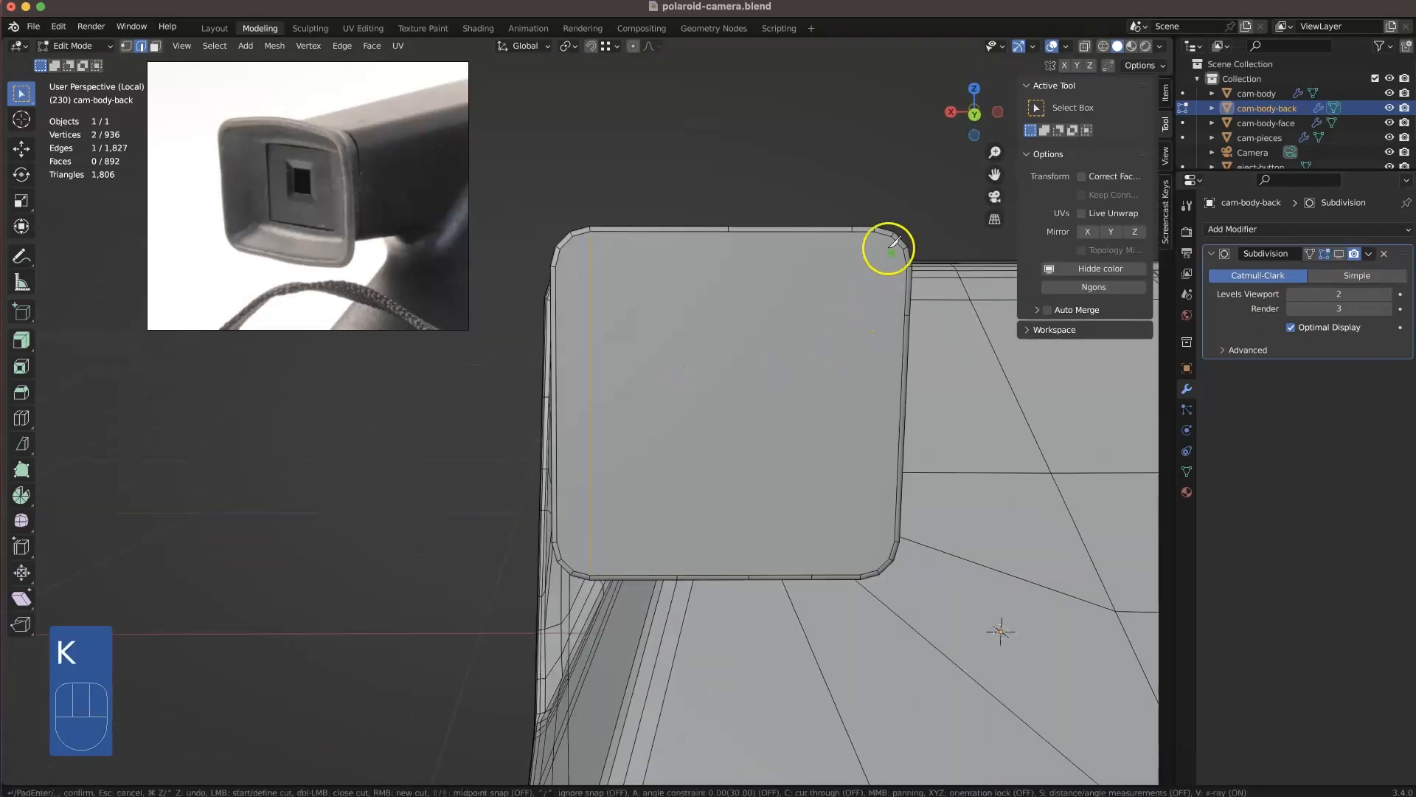
mouse_move(712, 413)
middle_down()
mouse_move(701, 351)
mouse_move(708, 411)
middle_up()
key(3)
click(708, 409)
key(Delete)
- Knife-cut edges across the frame, joining the tube's outline vertices to the border of the rectangular opening
middle_drag(720, 267, 724, 285)
key(k)
click(737, 233)
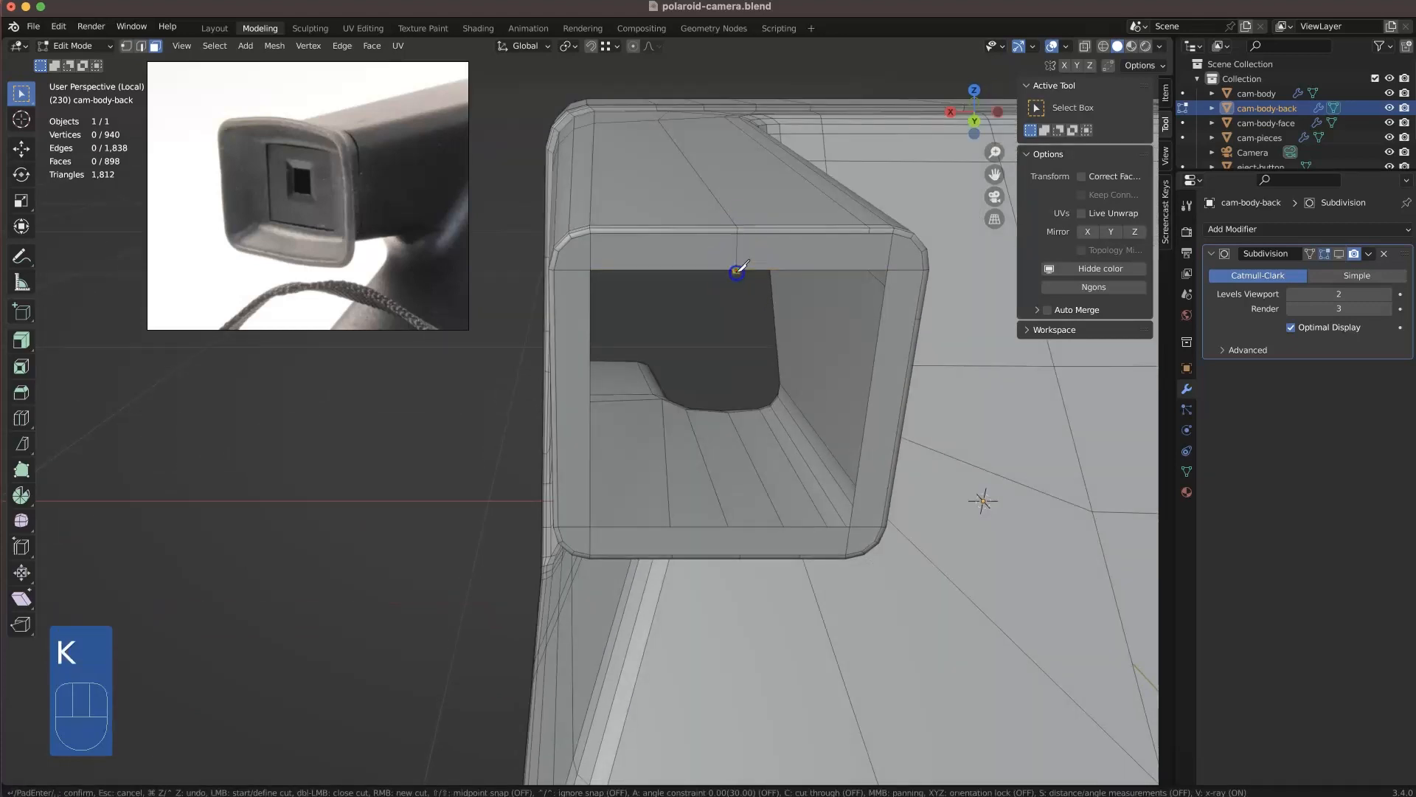
middle_drag(623, 417, 874, 548)
key(k)
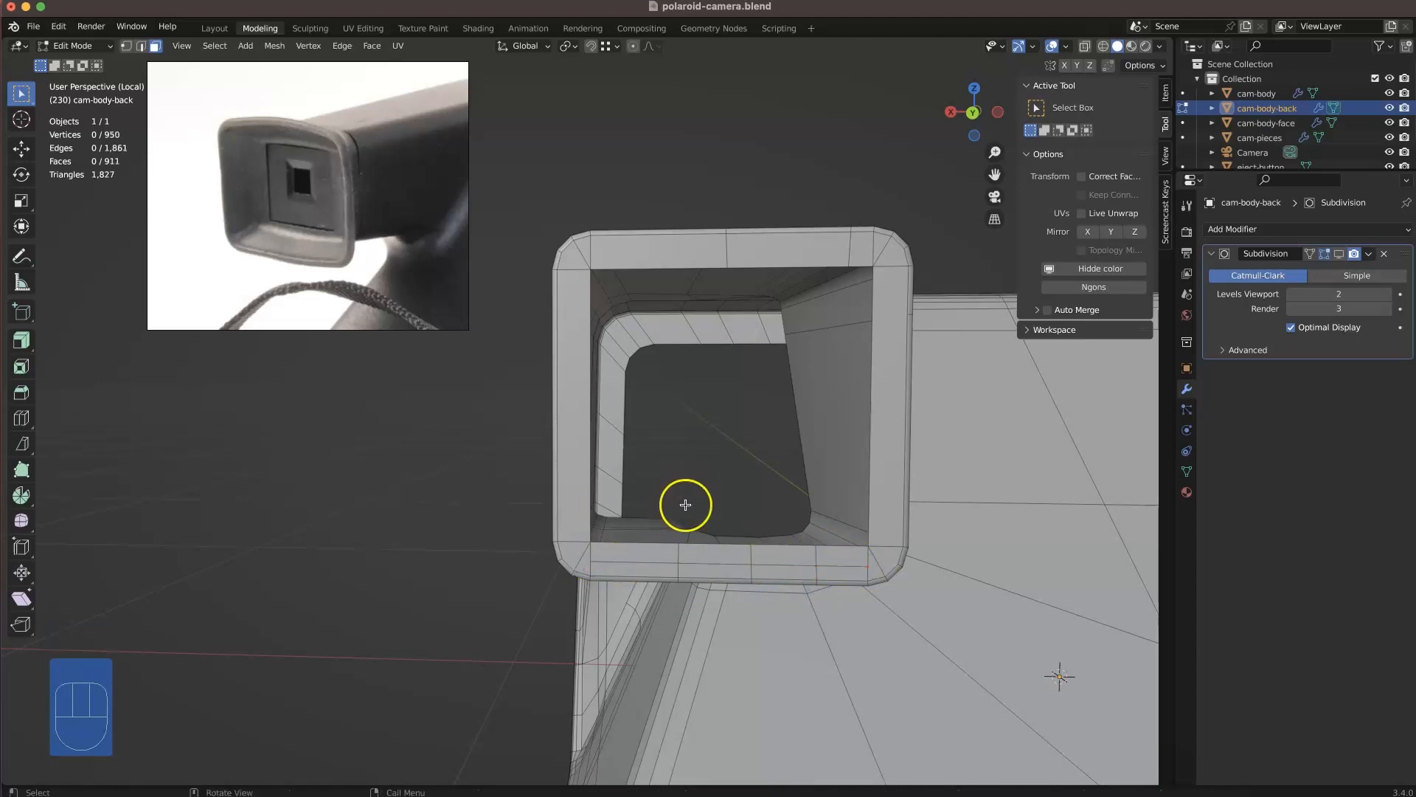
- Scale the frame's two lower corner vertices into line and knife-cut along the frame's upper strip
middle_drag(686, 492, 698, 478)
key(1)
click(878, 567)
shift+click(917, 562)
middle_drag(1014, 548, 774, 506)
key(k)
click(907, 240)
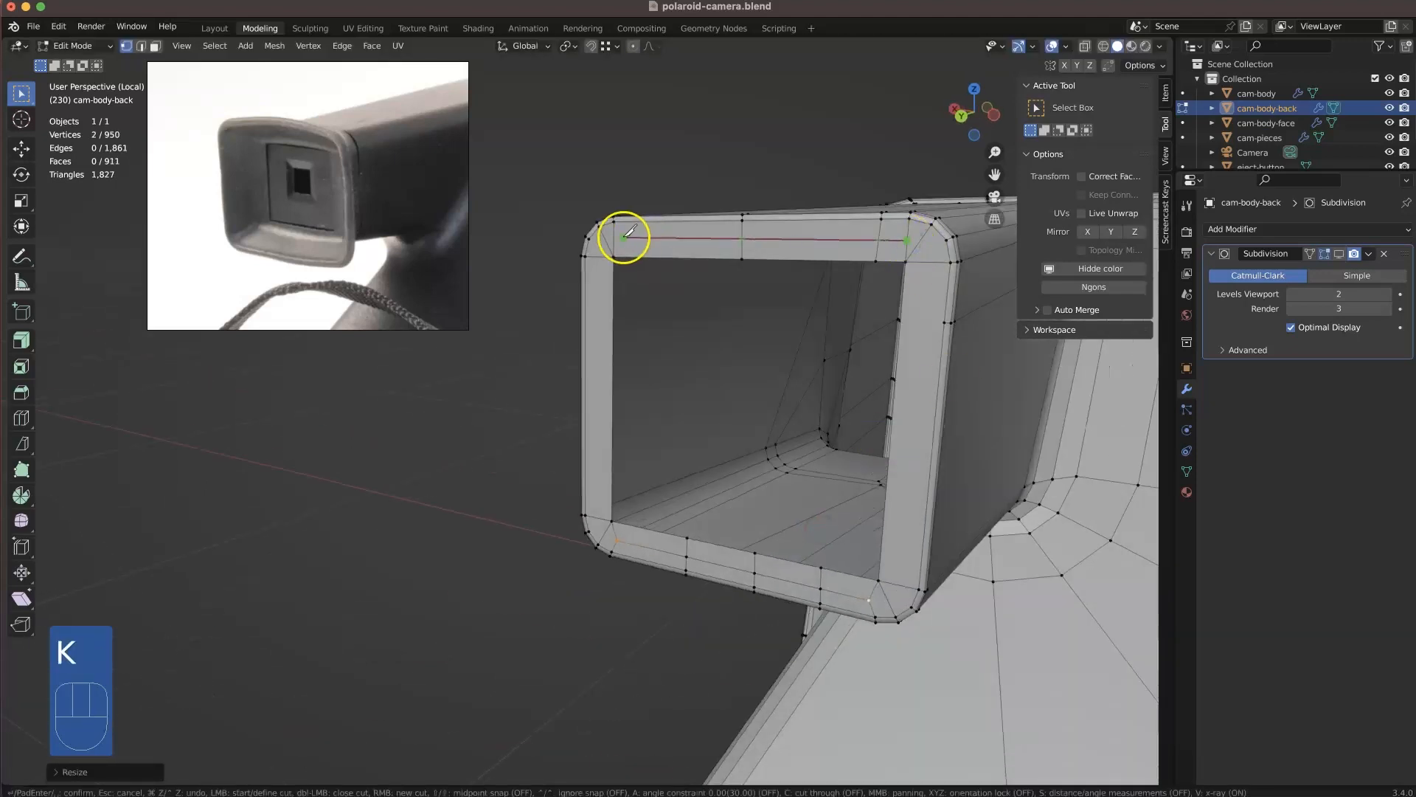
- Select the n-gons on the body back mesh and examine where they sit around the tube and upper ledge
scroll(536, 316, down, 8)
middle_drag(536, 317, 1002, 310)
click(1093, 287)
middle_drag(1106, 457, 989, 490)
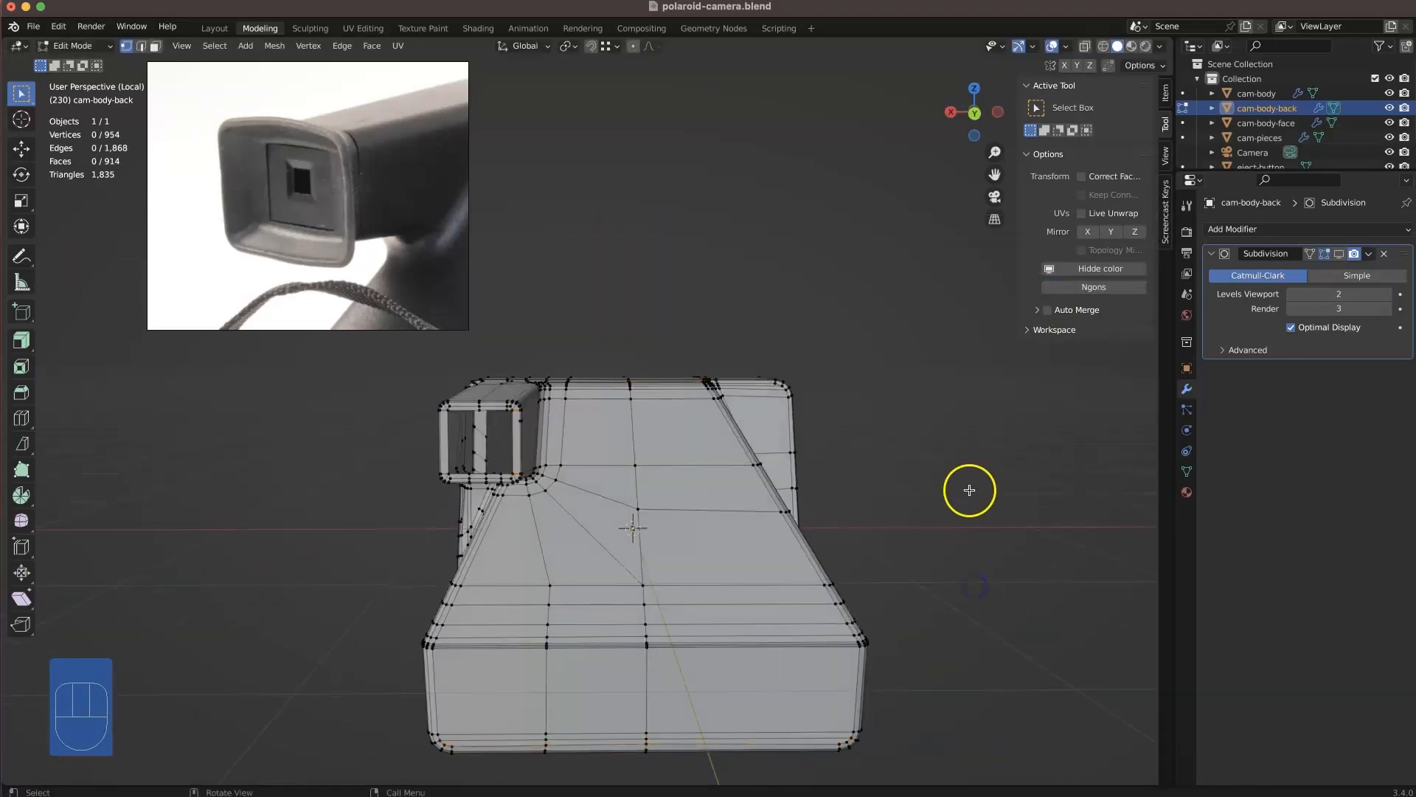
scroll(775, 499, up, 4)
key(3)
middle_drag(626, 449, 826, 421)
middle_drag(802, 370, 921, 482)
- Knife-cut an edge along the body back's upper ledge to the corner beside the viewfinder tube and add a neighbouring cut
scroll(759, 450, down, 5)
scroll(922, 472, up, 4)
click(1037, 482)
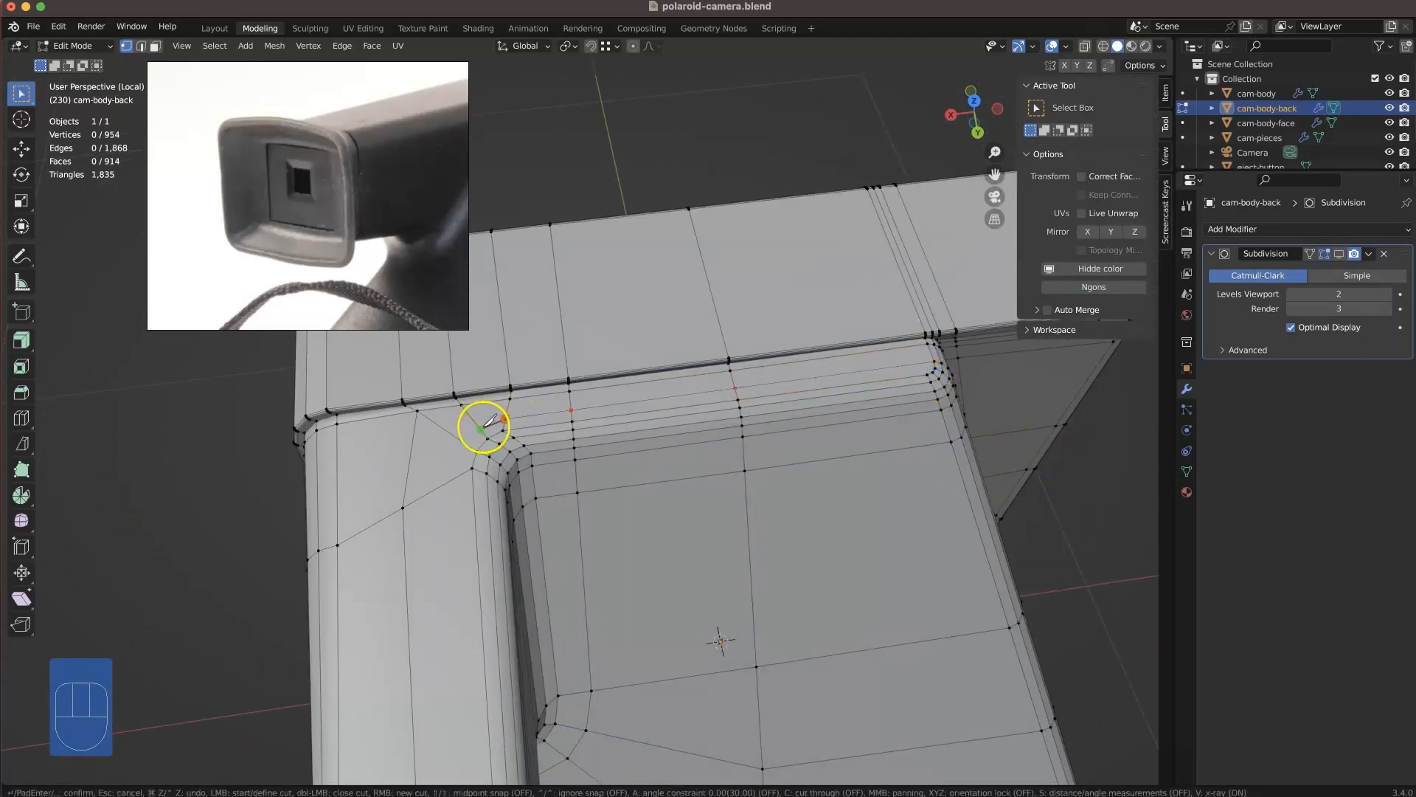
key(Return)
middle_drag(451, 540, 578, 341)
key(k)
click(581, 302)
key(Return)
- Knife-cut from the rounded corner vertex at the ledge's far end straight up to the upper edge
shift+middle_drag(594, 291, 790, 414)
scroll(775, 354, down, 5)
middle_drag(774, 354, 718, 225)
scroll(657, 335, up, 5)
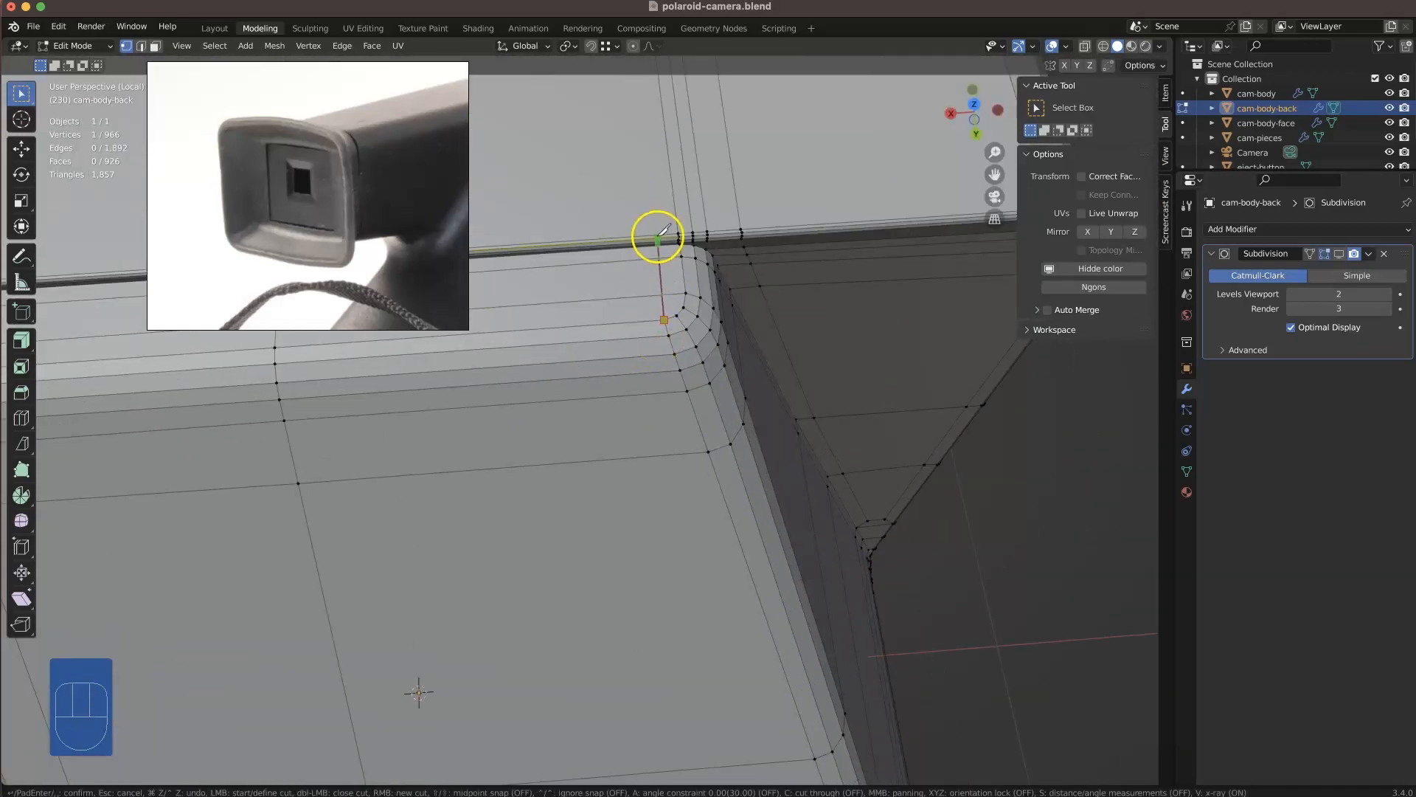
click(657, 236)
key(Return)
- Knife-cut from the rounded corner vertices at the ends of the body back's upper ledge to the adjacent edges
scroll(572, 402, down, 4)
shift+middle_drag(569, 398, 835, 599)
scroll(819, 367, up, 4)
click(848, 469)
key(Return)
click(776, 257)
key(Return)
- Knife-cut from the end corner of the body back's upper strip, and select the mesh's n-gons
middle_drag(775, 257, 1025, 642)
key(k)
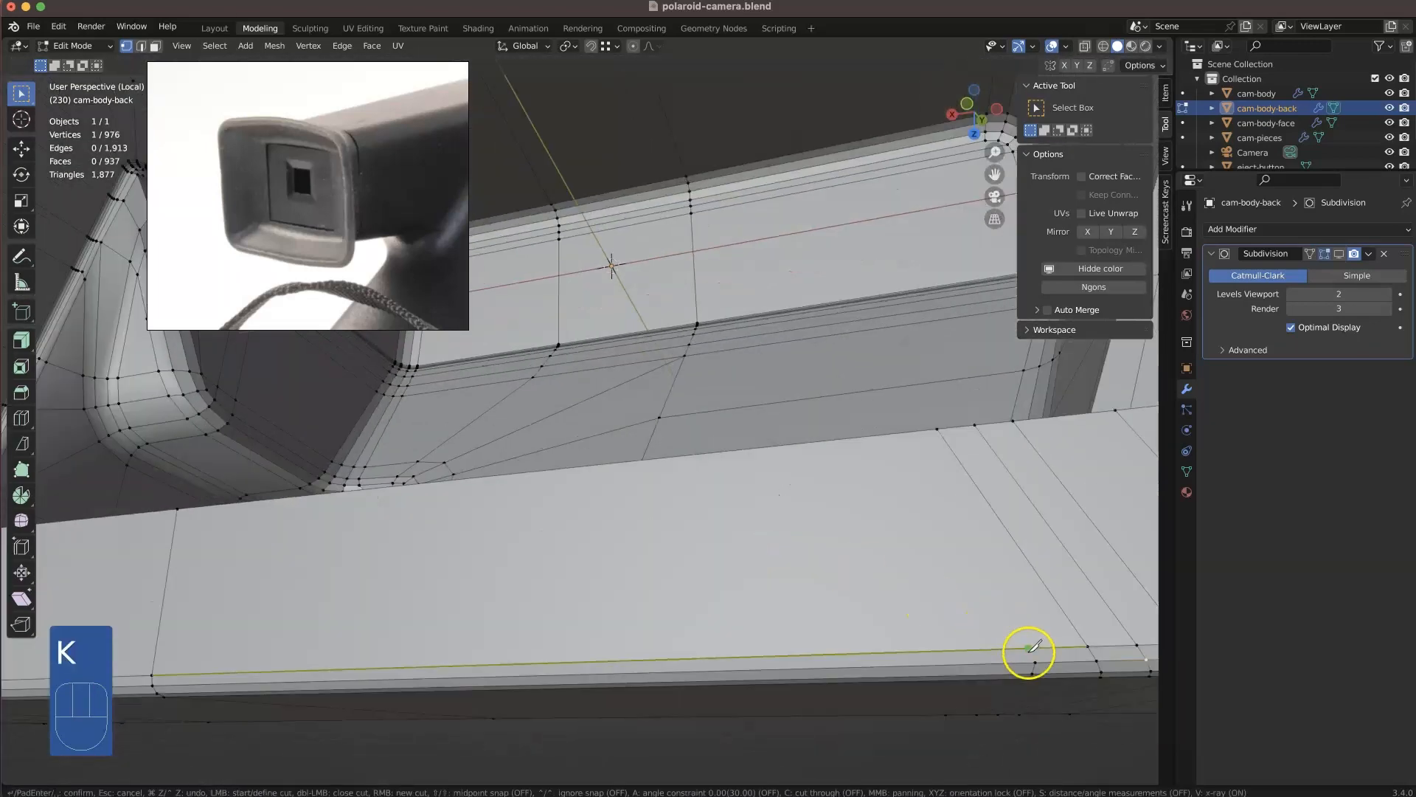
scroll(932, 478, down, 5)
middle_drag(932, 478, 954, 323)
click(1094, 287)
- Knife-cut a diagonal across the body back's sloped side face and continue it down beside the crease to its lower corner
scroll(833, 442, down, 3)
middle_drag(811, 457, 576, 509)
scroll(998, 550, up, 5)
middle_drag(999, 550, 676, 490)
click(671, 601)
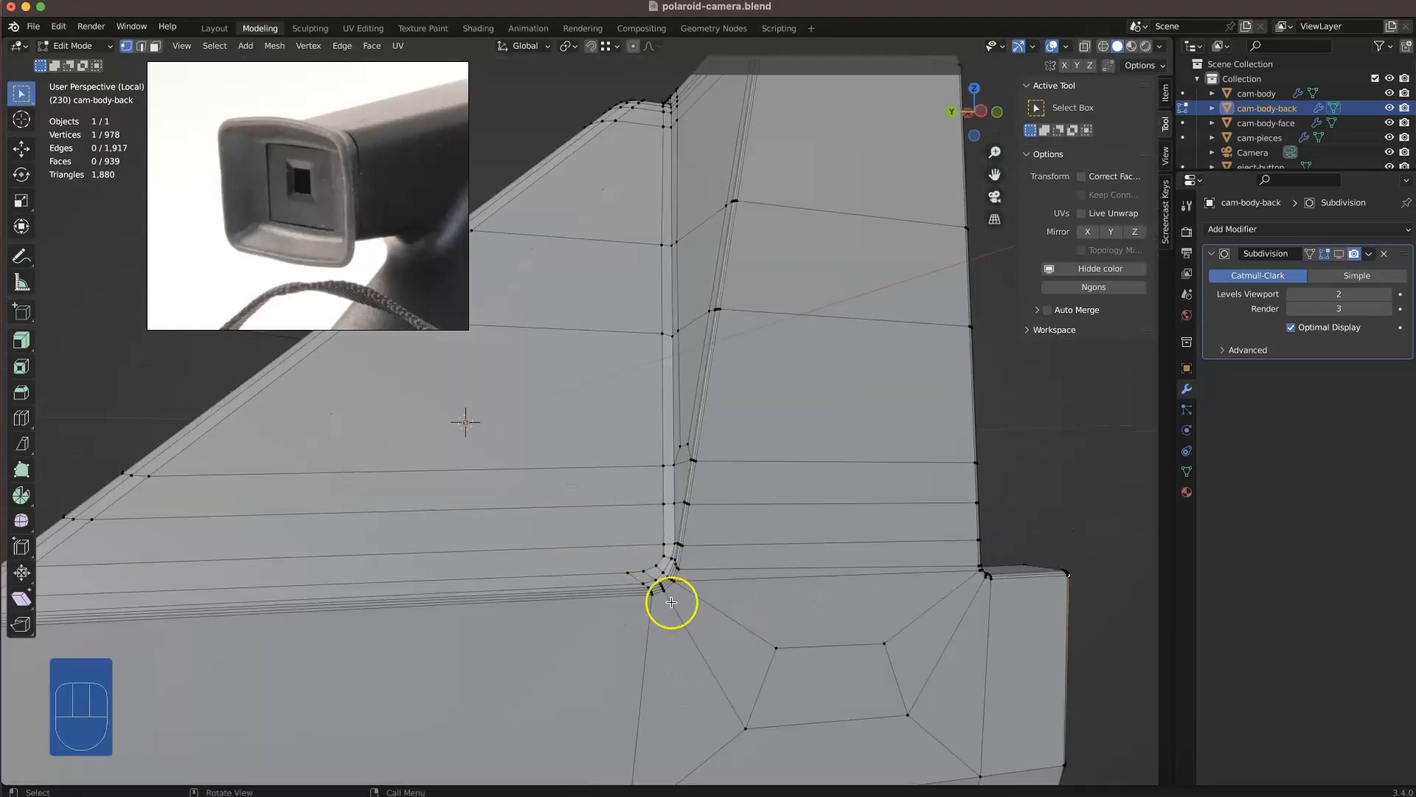
scroll(672, 598, down, 2)
middle_drag(672, 598, 638, 531)
scroll(726, 521, up, 3)
scroll(709, 534, down, 3)
middle_drag(723, 537, 908, 536)
scroll(738, 508, up, 4)
scroll(908, 537, down, 3)
middle_drag(831, 569, 790, 519)
scroll(767, 705, up, 3)
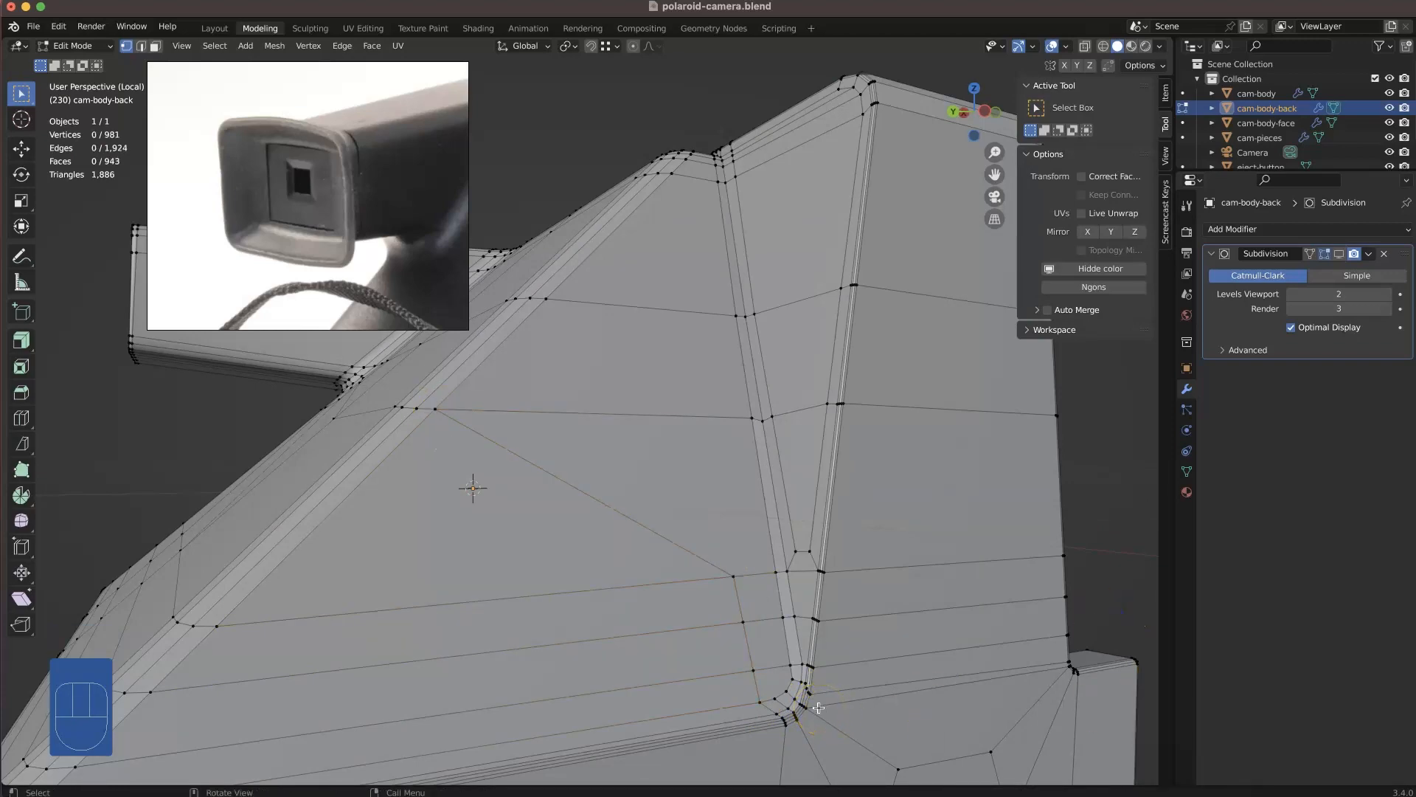
- Select the n-gons in the body back and add a loop cut through the mesh
click(1093, 287)
scroll(727, 649, down, 4)
middle_drag(727, 648, 897, 563)
scroll(767, 508, down, 3)
mouse_move(619, 472)
middle_down()
mouse_move(685, 459)
mouse_move(607, 452)
middle_up()
key(super+r)
click(616, 436)
click(654, 400)
middle_drag(656, 413, 708, 480)
click(870, 494)
middle_drag(870, 494, 806, 523)
middle_drag(876, 637, 918, 627)
- Select the n-gons again and knife-cut at a rounded lower corner of the body back's rear panel
click(1093, 287)
middle_drag(443, 519, 895, 685)
key(3)
click(661, 699)
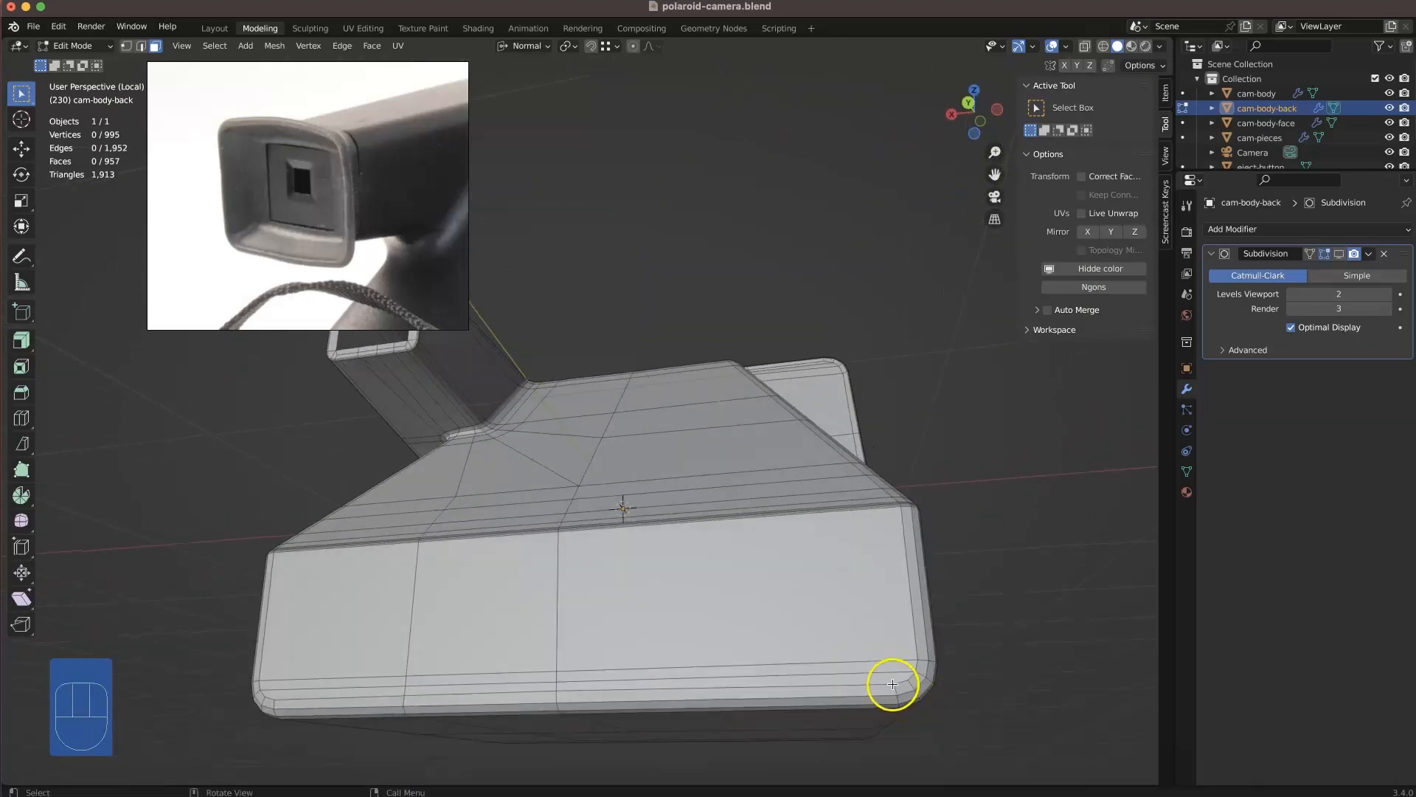
key(k)
key(Return)
- Knife-cut from the rear panel's upper corners down to its rounded lower corners at both ends
middle_drag(277, 672, 368, 650)
middle_drag(250, 579, 298, 482)
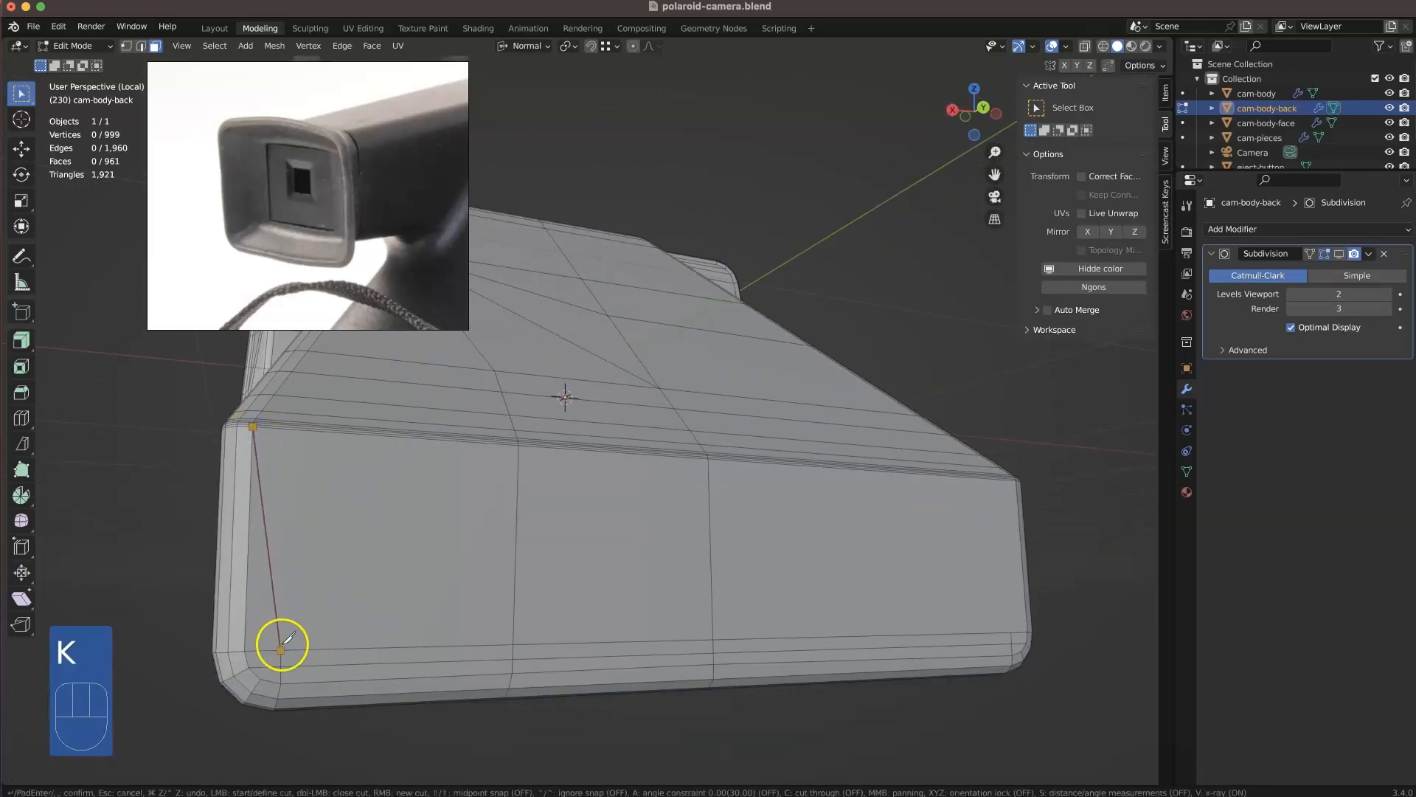
click(281, 649)
key(Return)
middle_drag(283, 642, 826, 520)
key(Return)
- Knife-cut a horizontal edge across the rear panel between the two end cuts
shift+middle_drag(860, 653, 1015, 649)
key(k)
click(1033, 578)
click(200, 581)
key(Return)
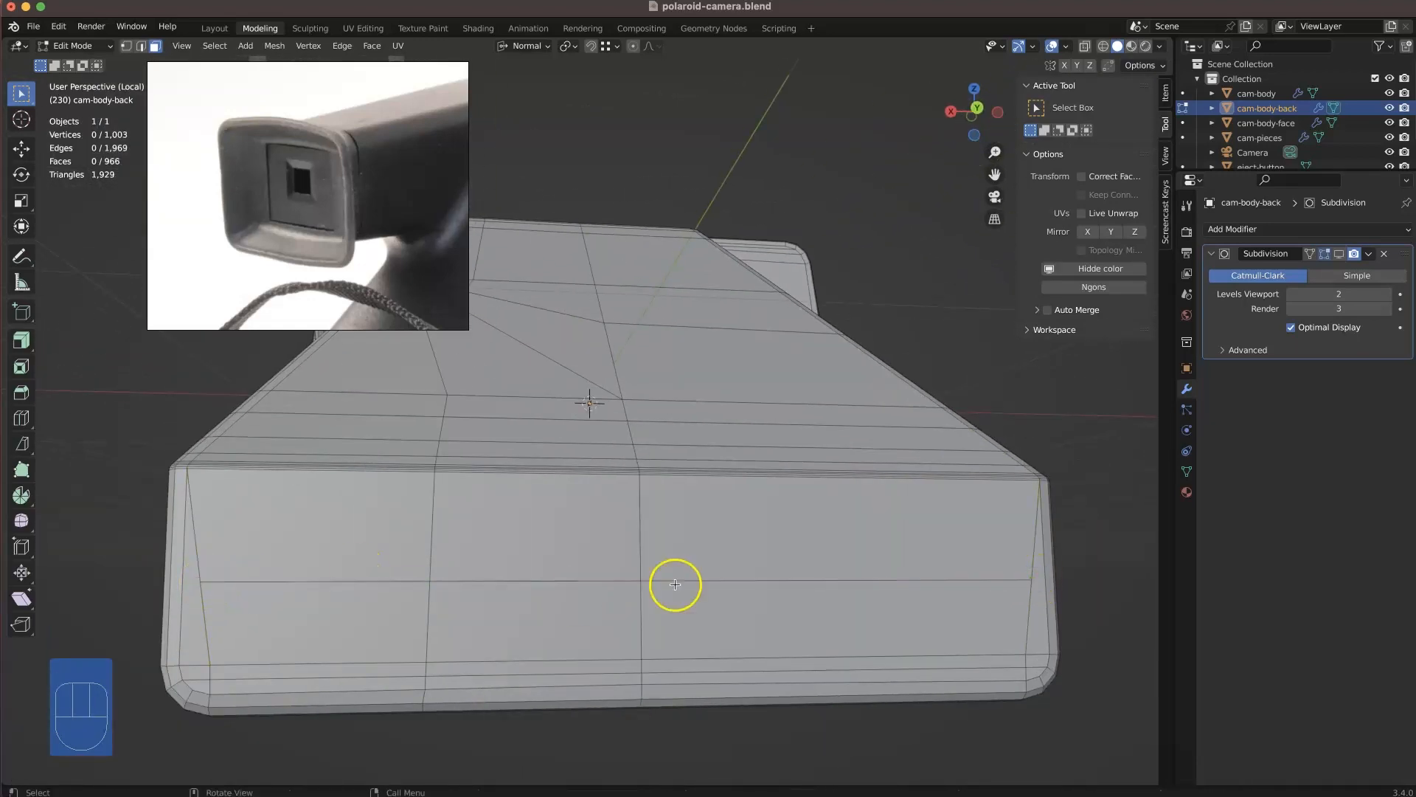
- Move the horizontal cut's two end vertices inward in the XY plane, away from the rear panel's ends
click(1032, 579)
key(1)
key(g)
key(shift+z)
click(940, 580)
click(204, 581)
key(g)
key(shift+z)
click(402, 571)
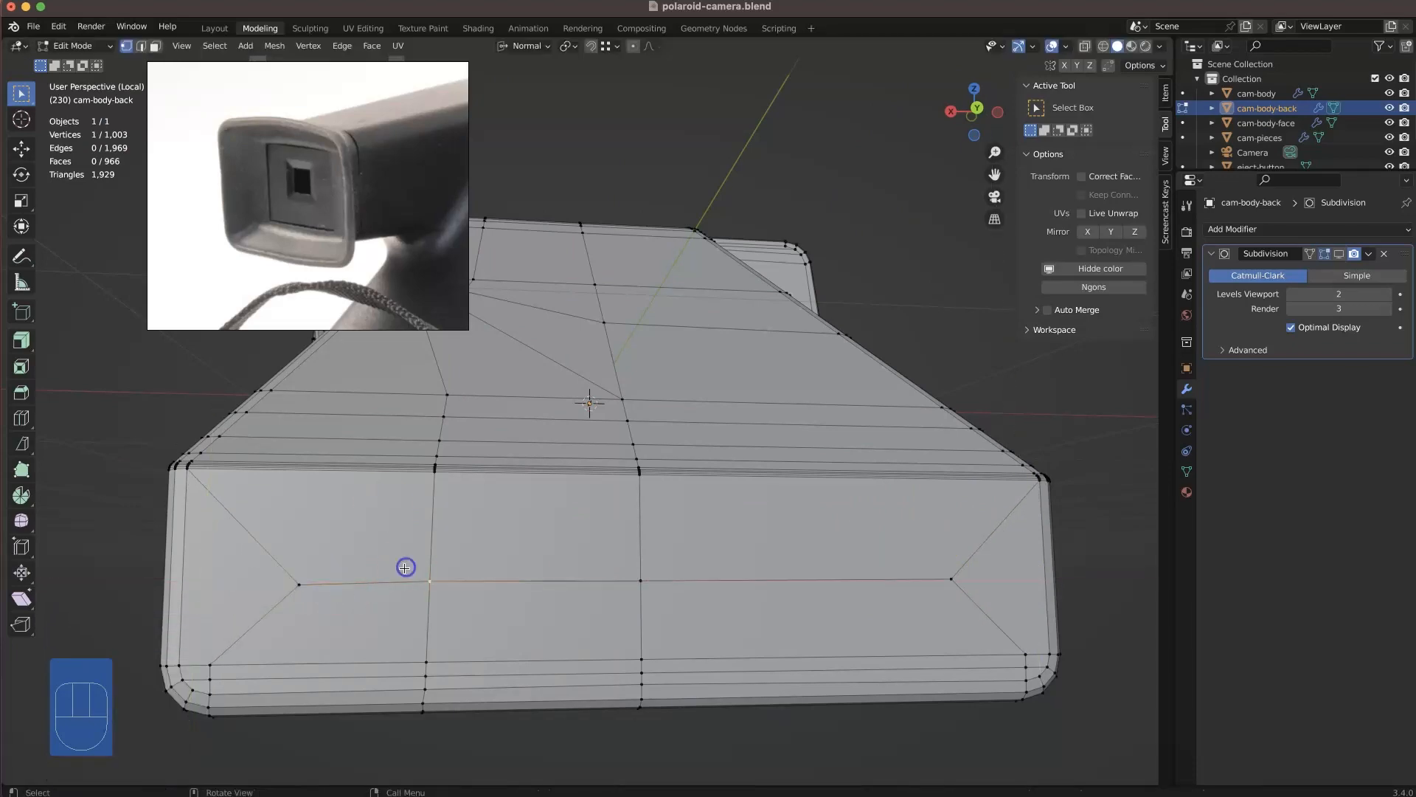
- Check the body back's mesh from all sides, return to object mode with subdivision displayed, and show the whole camera
key(alt+a)
middle_drag(575, 569, 487, 569)
scroll(652, 567, down, 2)
middle_drag(880, 367, 680, 569)
middle_drag(680, 569, 759, 640)
middle_drag(934, 581, 911, 492)
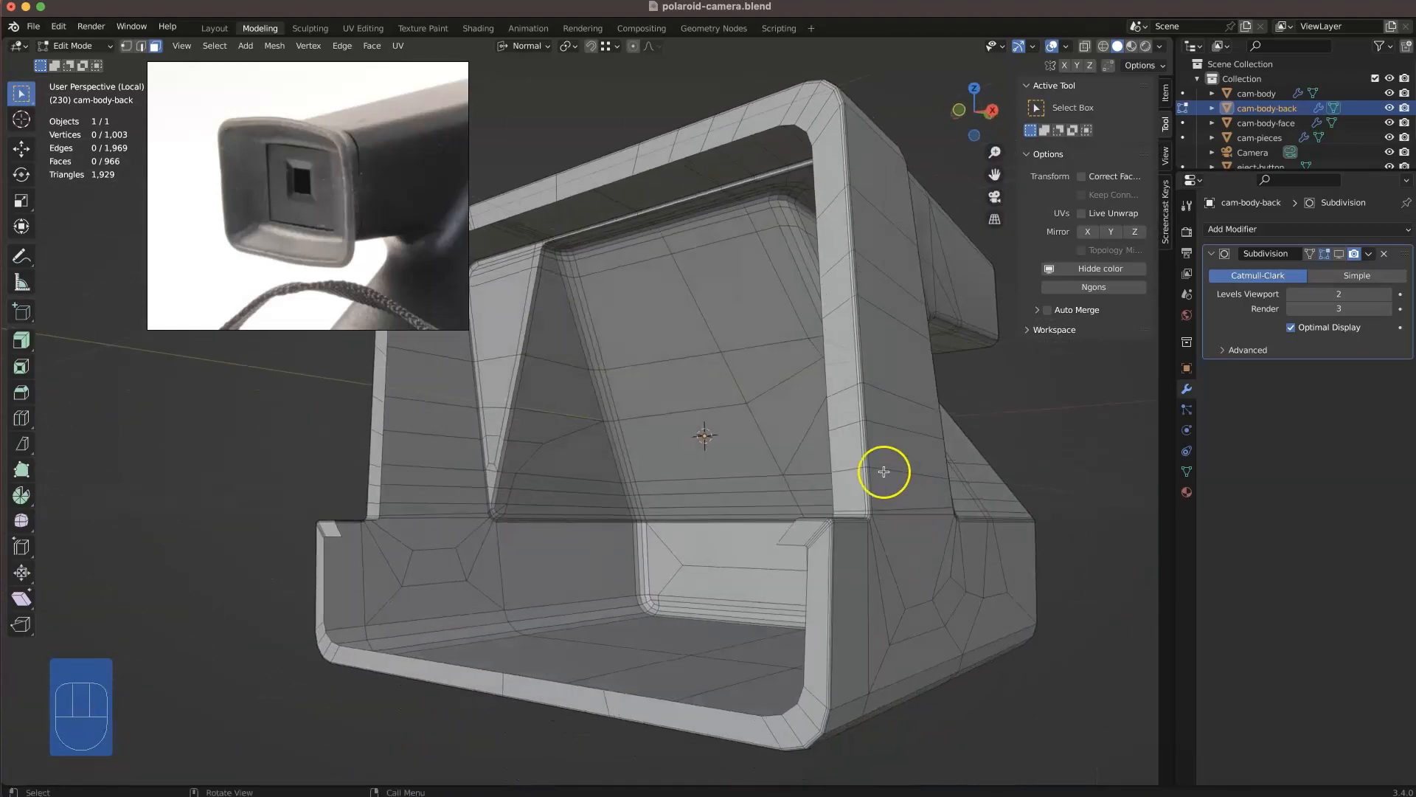
click(836, 263)
middle_drag(838, 183, 623, 522)
key(3)
key(Delete)
key(Tab)
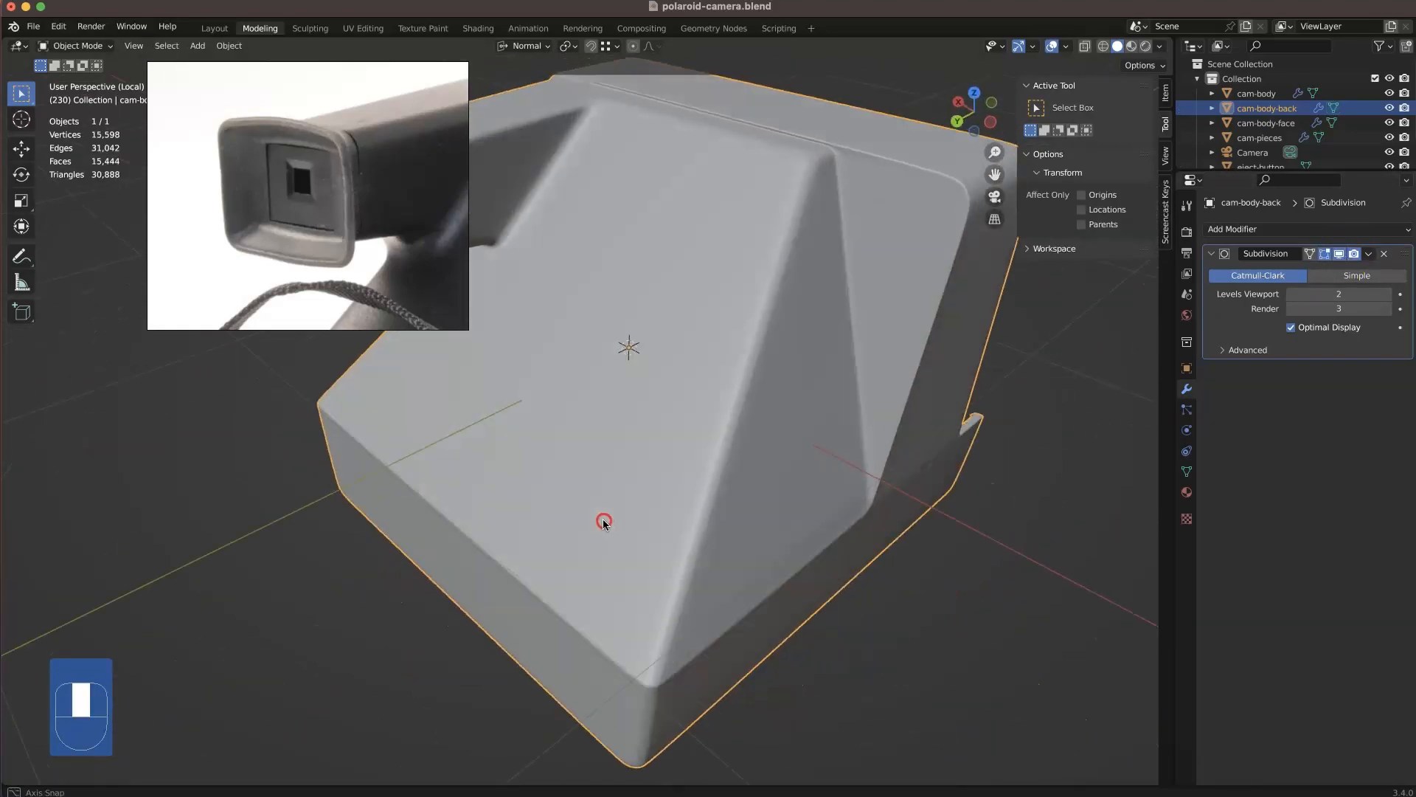
key(KP_Divide)
- Open the cam-body object in edit mode and isolate it
middle_drag(895, 572, 455, 647)
scroll(649, 477, up, 4)
click(674, 518)
key(Tab)
key(KP_Divide)
key(KP_Divide)
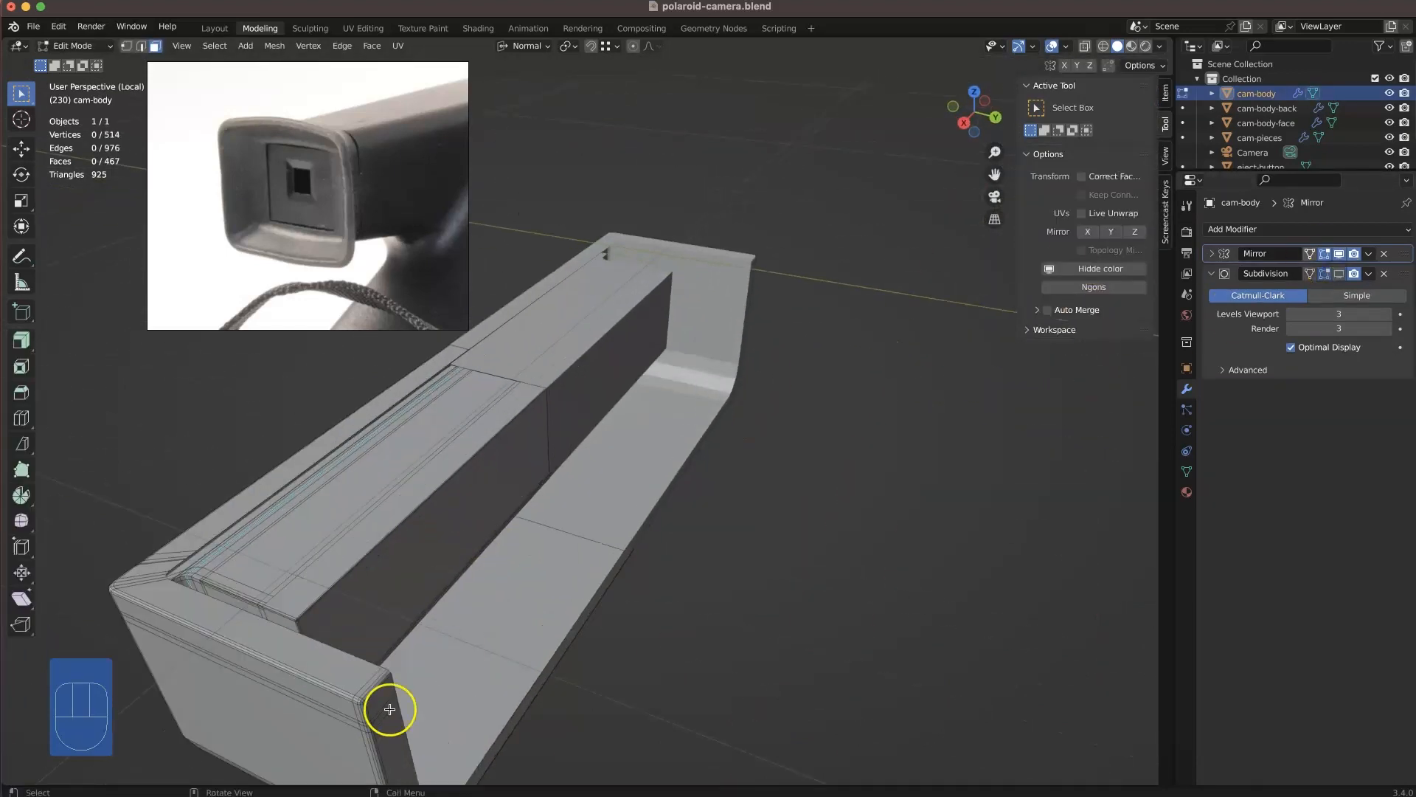
- Turn on X-ray, select geometry at cam-body's corner and extrude it in place
click(385, 677)
middle_drag(385, 677, 409, 461)
key(alt+z)
key(alt+KP_3)
middle_drag(679, 632, 657, 538)
scroll(657, 539, up, 2)
shift+click(872, 367)
shift+middle_drag(872, 366, 638, 476)
scroll(644, 483, down, 1)
key(e)
right_click(644, 483)
click(786, 445)
click(804, 509)
middle_drag(793, 561, 745, 501)
- Add supporting loop cuts to the cam-body mesh
key(super+r)
click(733, 428)
mouse_move(732, 428)
middle_down()
mouse_move(699, 494)
mouse_move(711, 430)
middle_up()
key(super+r)
key(super+r)
click(671, 500)
- Leave edit mode and X-ray, enable cam-body's subdivision in the viewport and show the whole camera
key(Tab)
key(alt+z)
click(1340, 274)
key(KP_Divide)
- Select the linked side strip within the cam-body mesh and separate it into its own object
middle_drag(782, 531, 848, 673)
scroll(578, 398, down, 4)
middle_drag(578, 399, 737, 384)
shift+middle_drag(693, 384, 832, 428)
shift+click(832, 428)
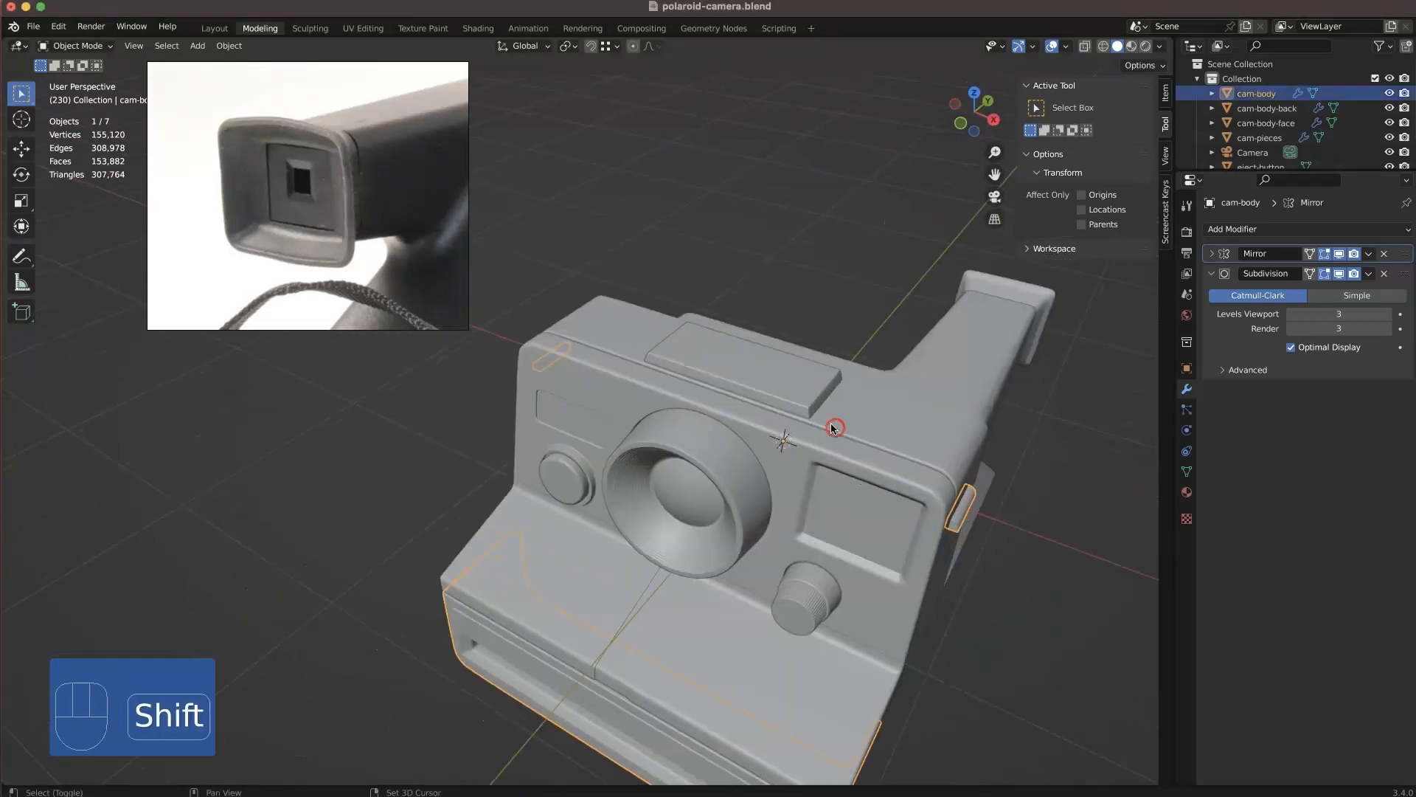
key(l)
middle_drag(964, 514, 421, 547)
right_click(771, 721)
click(823, 720)
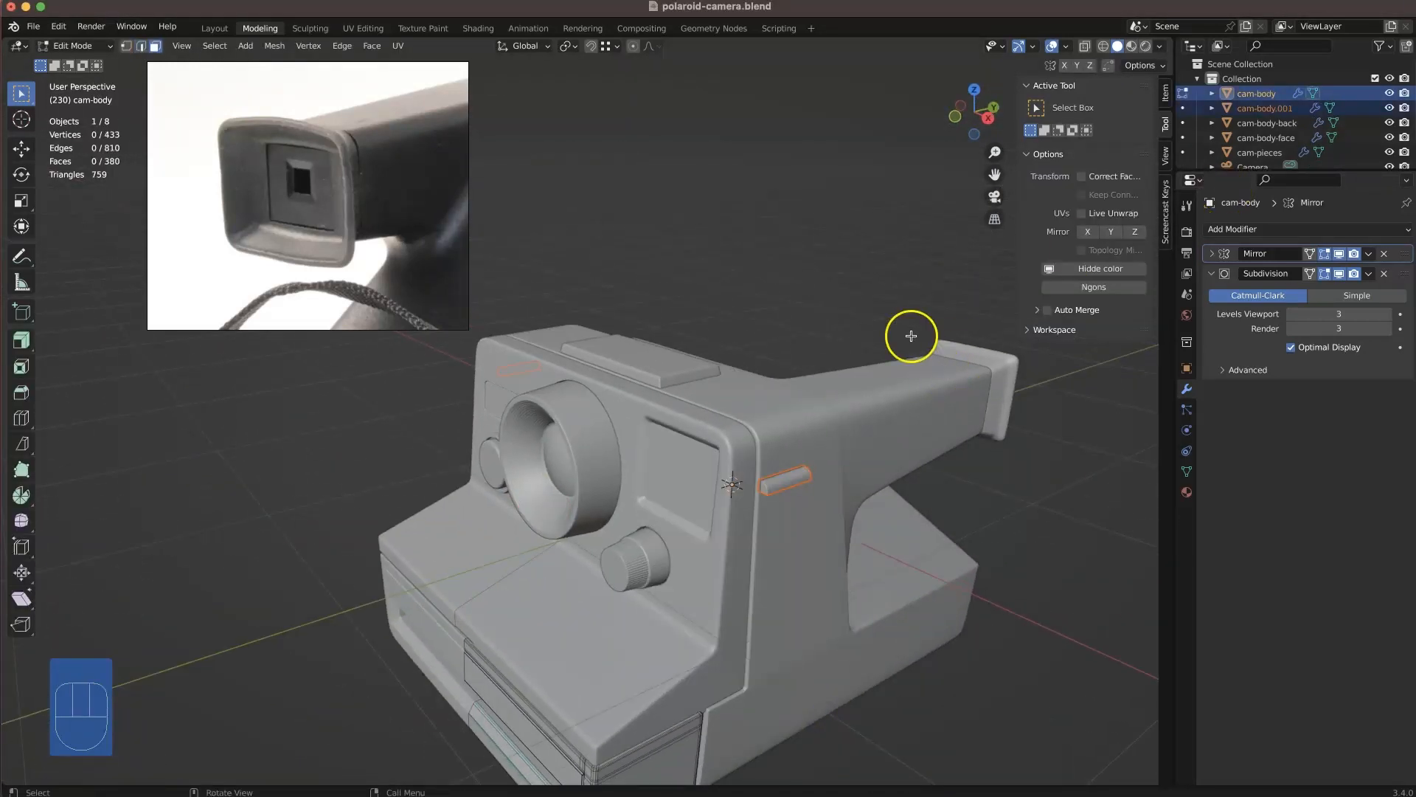
- Join the separated side strip object into the cam-body-back object
key(Tab)
click(881, 398)
shift+click(791, 477)
click(800, 460)
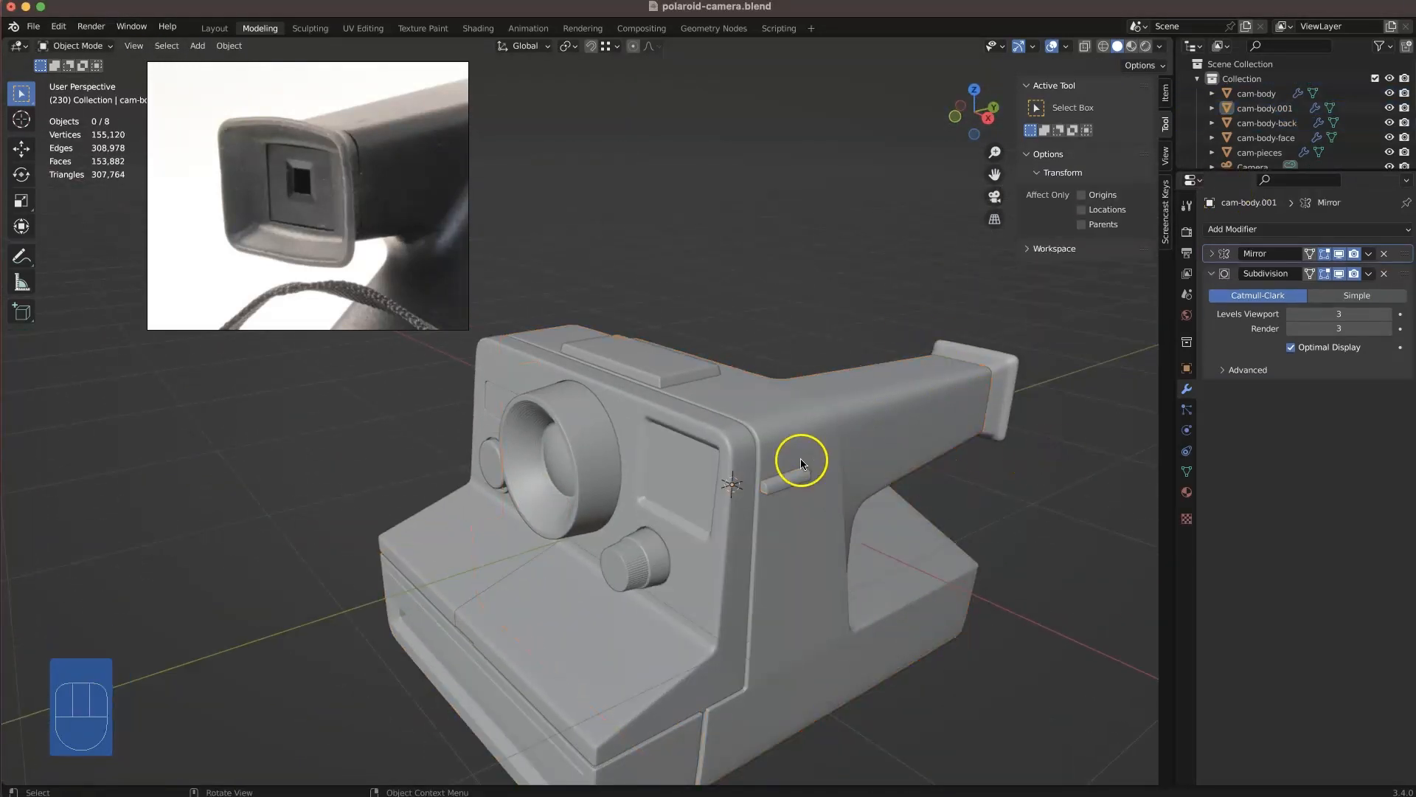
shift+click(885, 387)
key(super+j)
- Edit cam-body-back, select the linked geometry of both side strips and move them along the camera's sides
key(Tab)
scroll(885, 472, up, 3)
middle_drag(923, 528, 766, 515)
middle_drag(611, 461, 681, 536)
scroll(780, 550, down, 3)
middle_drag(780, 549, 487, 483)
scroll(590, 483, up, 3)
key(l)
scroll(590, 457, down, 2)
middle_drag(494, 411, 686, 442)
key(l)
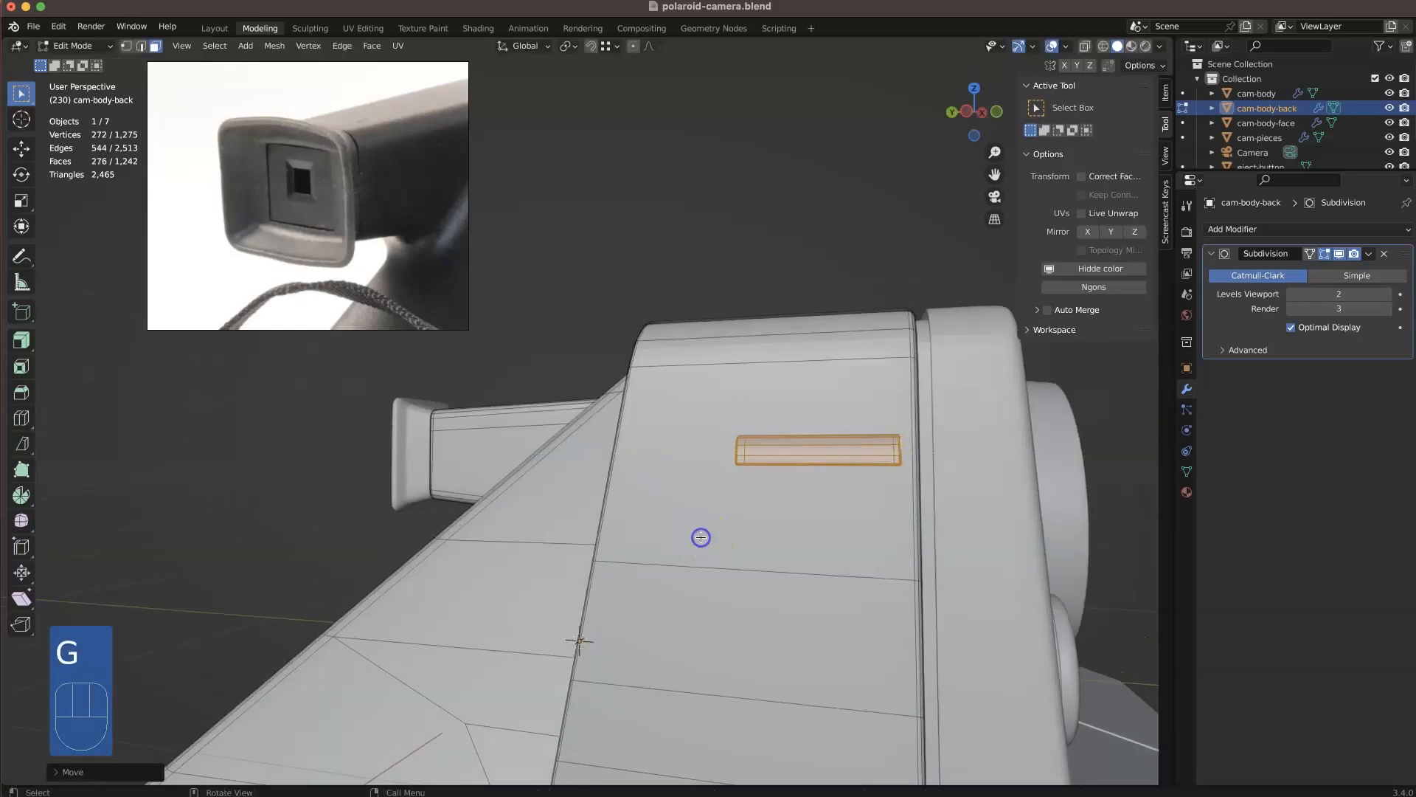
- Isolate the body back and shift both side strips along global Y, following the side reference photo
click(180, 169)
key(KP_Divide)
scroll(752, 257, up, 5)
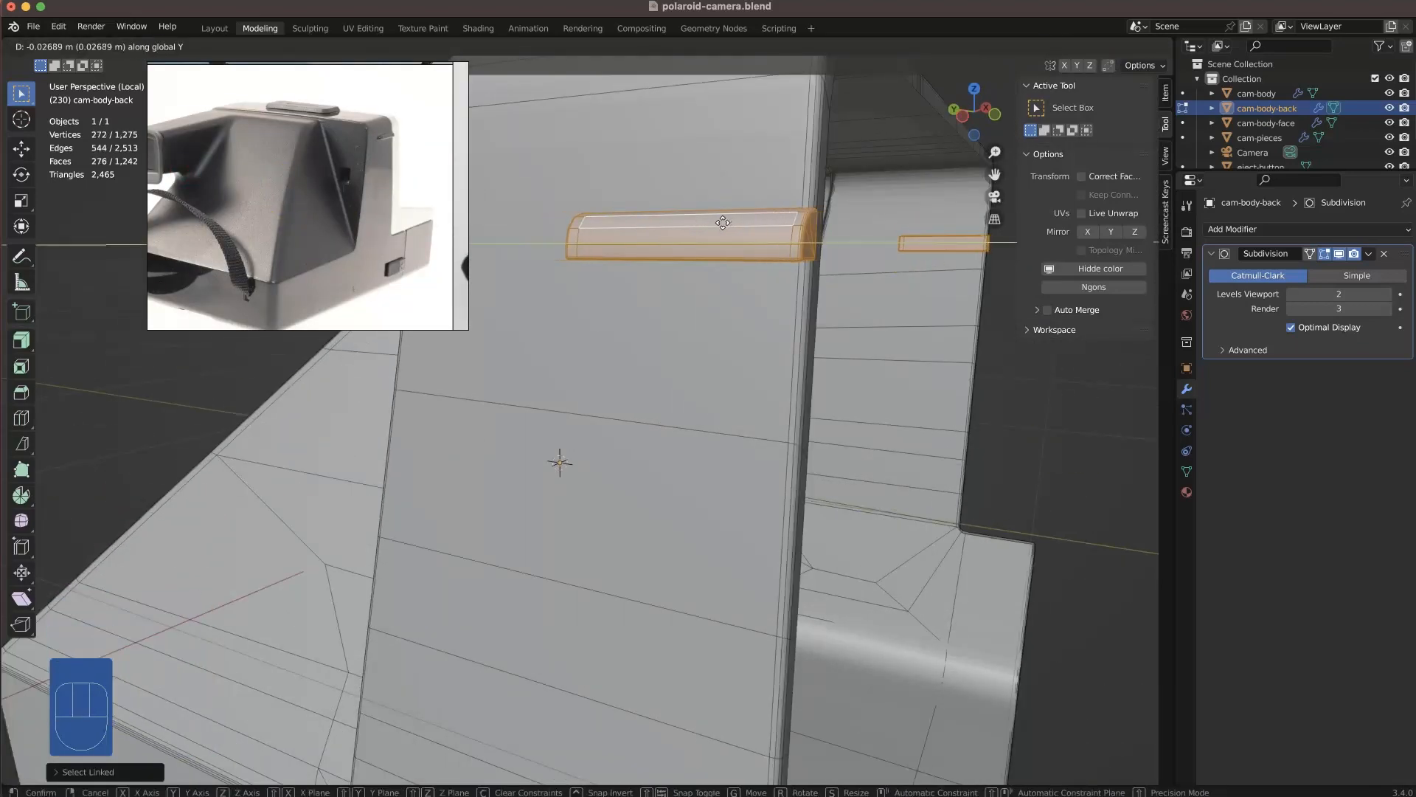
click(1032, 299)
- Select the linked strip geometry on the body back and hide it
middle_drag(1017, 295, 775, 435)
scroll(776, 436, up, 5)
shift+middle_drag(848, 483, 669, 580)
scroll(564, 524, down, 5)
click(521, 480)
key(l)
key(h)
scroll(531, 487, up, 4)
- Select an edge loop beside the body back's bevelled corner and dissolve its edges
key(alt+Tab)
middle_drag(619, 531, 848, 406)
scroll(863, 402, up, 5)
scroll(849, 405, down, 5)
middle_drag(723, 457, 712, 608)
scroll(717, 623, up, 5)
scroll(712, 626, down, 5)
key(2)
alt+click(698, 629)
right_click(339, 705)
click(340, 770)
shift+middle_drag(590, 561, 634, 587)
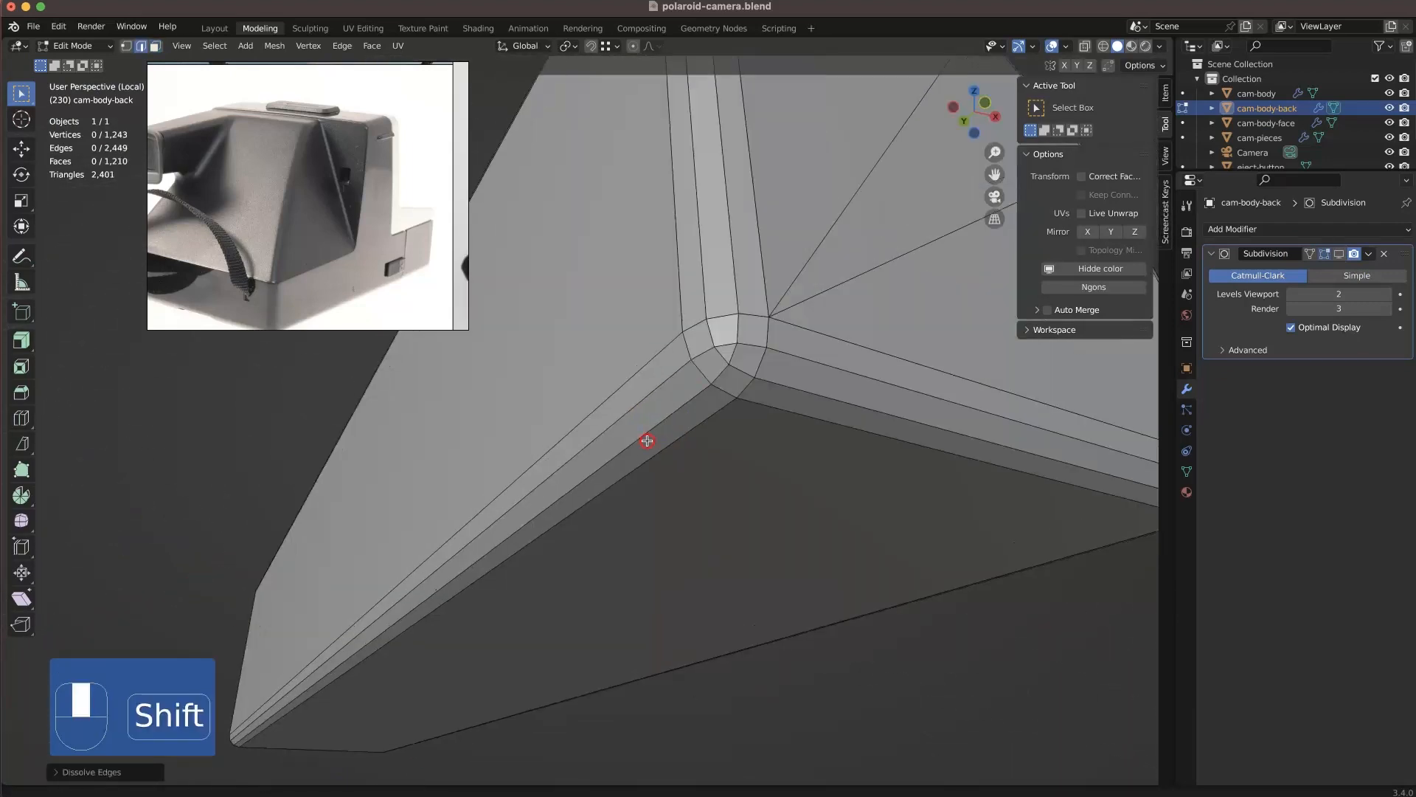
- Merge the clustered bevel vertices at the side strips' corners so each strip corner has a single vertex
scroll(686, 582, down, 10)
key(alt+z)
key(1)
drag(626, 483, 579, 441)
right_click(588, 452)
key(m)
click(836, 659)
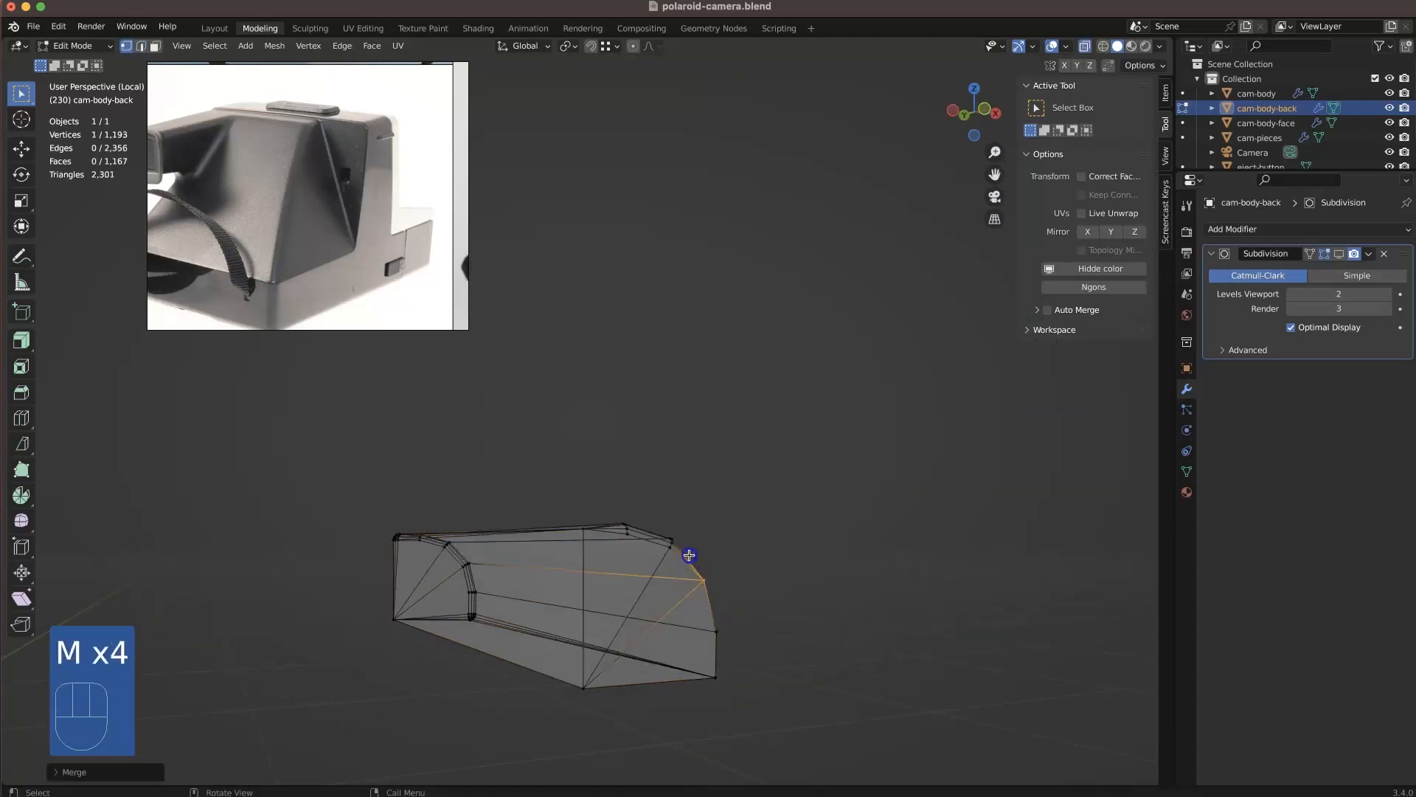
middle_drag(530, 530, 469, 528)
shift+middle_drag(469, 528, 745, 509)
drag(755, 599, 727, 573)
click(721, 513)
middle_drag(721, 514, 831, 560)
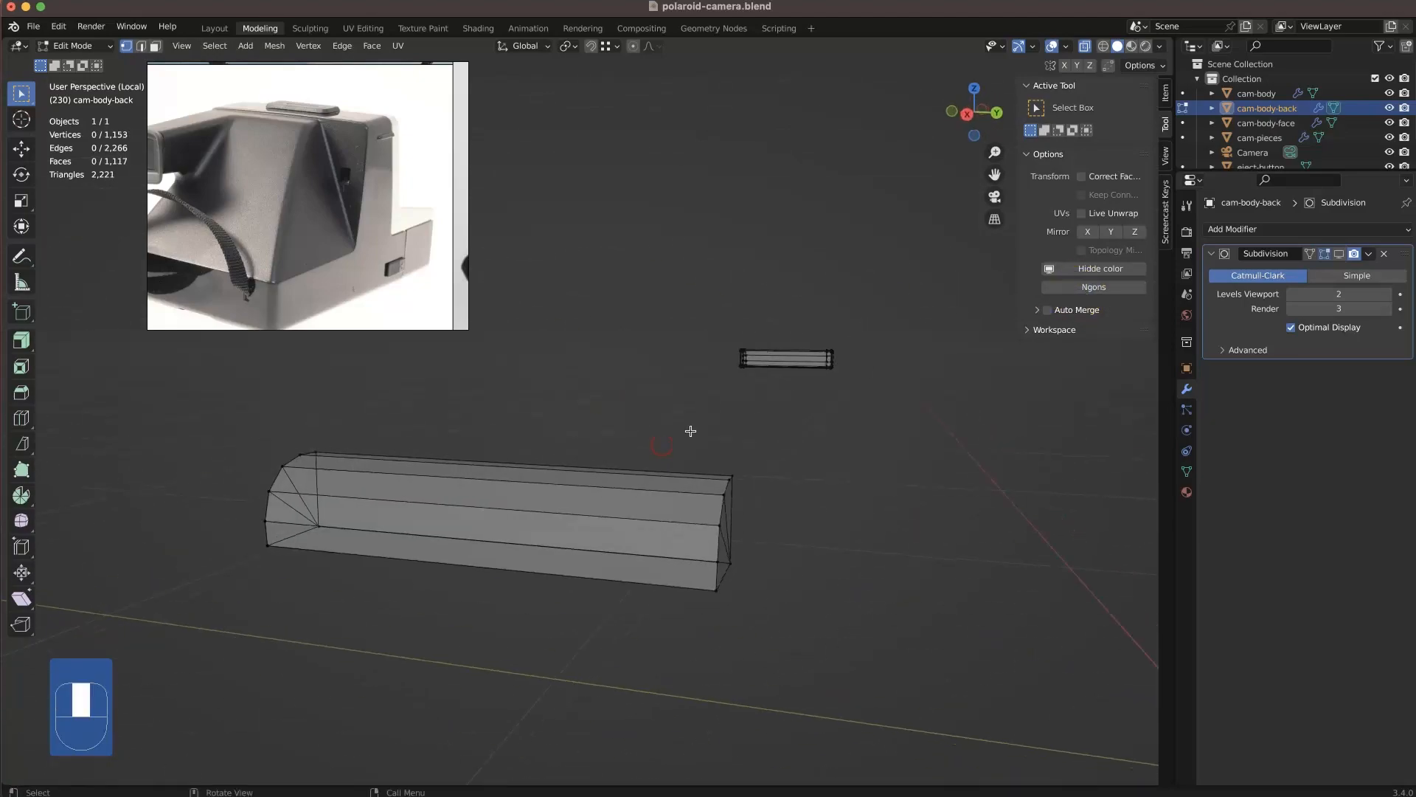
- Reveal the hidden body geometry and knife-cut the side wall from the strip's upper far corner
key(alt+h)
middle_drag(641, 531, 452, 463)
key(1)
key(alt+z)
key(super+r)
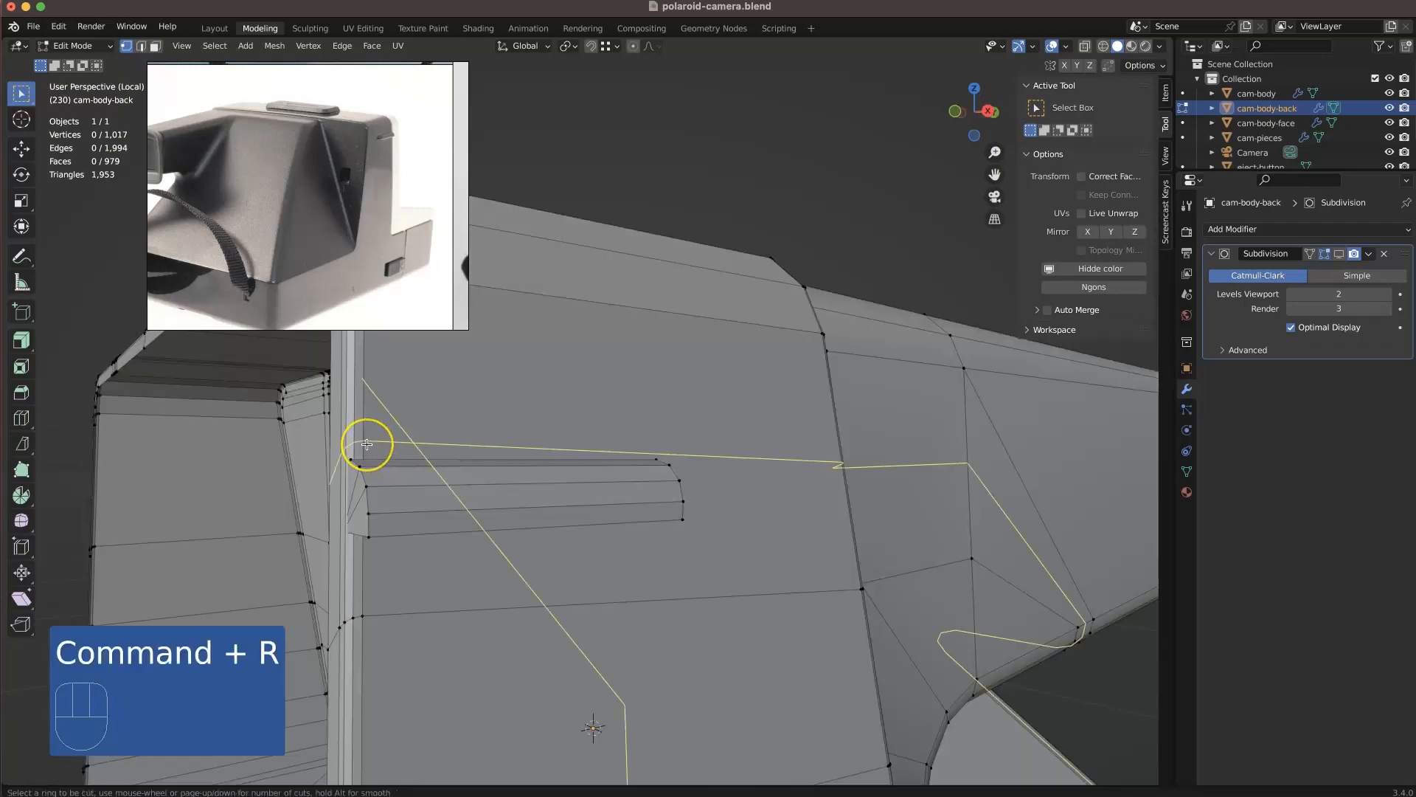
right_click(369, 446)
middle_drag(313, 429, 846, 446)
click(1041, 639)
key(Return)
- Knife-cut the body's side wall and bevelled rim along the strip's lower and upper edges
middle_drag(715, 544, 848, 484)
key(k)
key(Return)
middle_drag(626, 603, 562, 649)
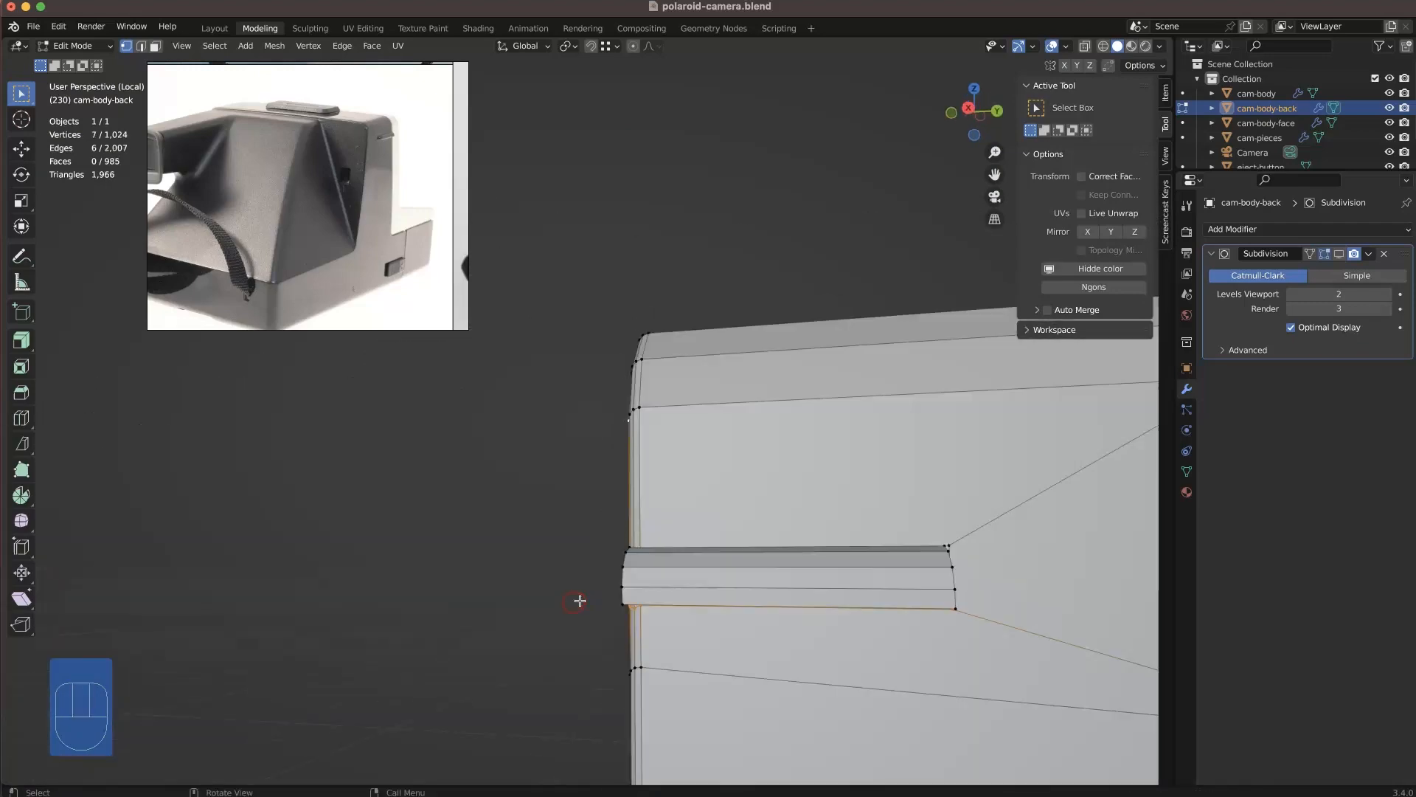
key(k)
click(949, 546)
middle_drag(631, 546, 726, 507)
key(Return)
- Straighten the cut edges by scaling them to 0, delete the body faces covered by the strip and reveal the hidden geometry
alt+click(676, 541)
mouse_move(683, 550)
middle_down()
mouse_move(700, 542)
mouse_move(688, 563)
middle_up()
key(0)
key(Return)
mouse_move(774, 469)
middle_down()
mouse_move(721, 455)
mouse_move(752, 472)
middle_up()
key(3)
middle_drag(663, 576, 930, 573)
key(alt+h)
- Select the edges around the opening behind the strip and merge its stray vertices
middle_drag(801, 568, 495, 468)
key(2)
alt+click(788, 605)
click(842, 605)
key(1)
click(834, 665)
key(m)
click(819, 662)
- Select the rim vertices beside the strip's end and move them into line with the strip
scroll(784, 591, up, 4)
click(483, 492)
scroll(462, 487, down, 5)
mouse_move(450, 512)
middle_down()
mouse_move(514, 503)
mouse_move(401, 487)
mouse_move(462, 500)
middle_up()
scroll(462, 500, up, 5)
shift+click(505, 688)
key(g)
- Select the row of bevelled-rim vertices just above the strip and align it with the strip's upper edge
scroll(603, 668, down, 5)
shift+middle_drag(185, 546, 556, 584)
drag(556, 583, 502, 567)
click(1011, 578)
mouse_move(1010, 578)
middle_down()
mouse_move(936, 551)
mouse_move(1025, 591)
middle_up()
drag(559, 483, 488, 455)
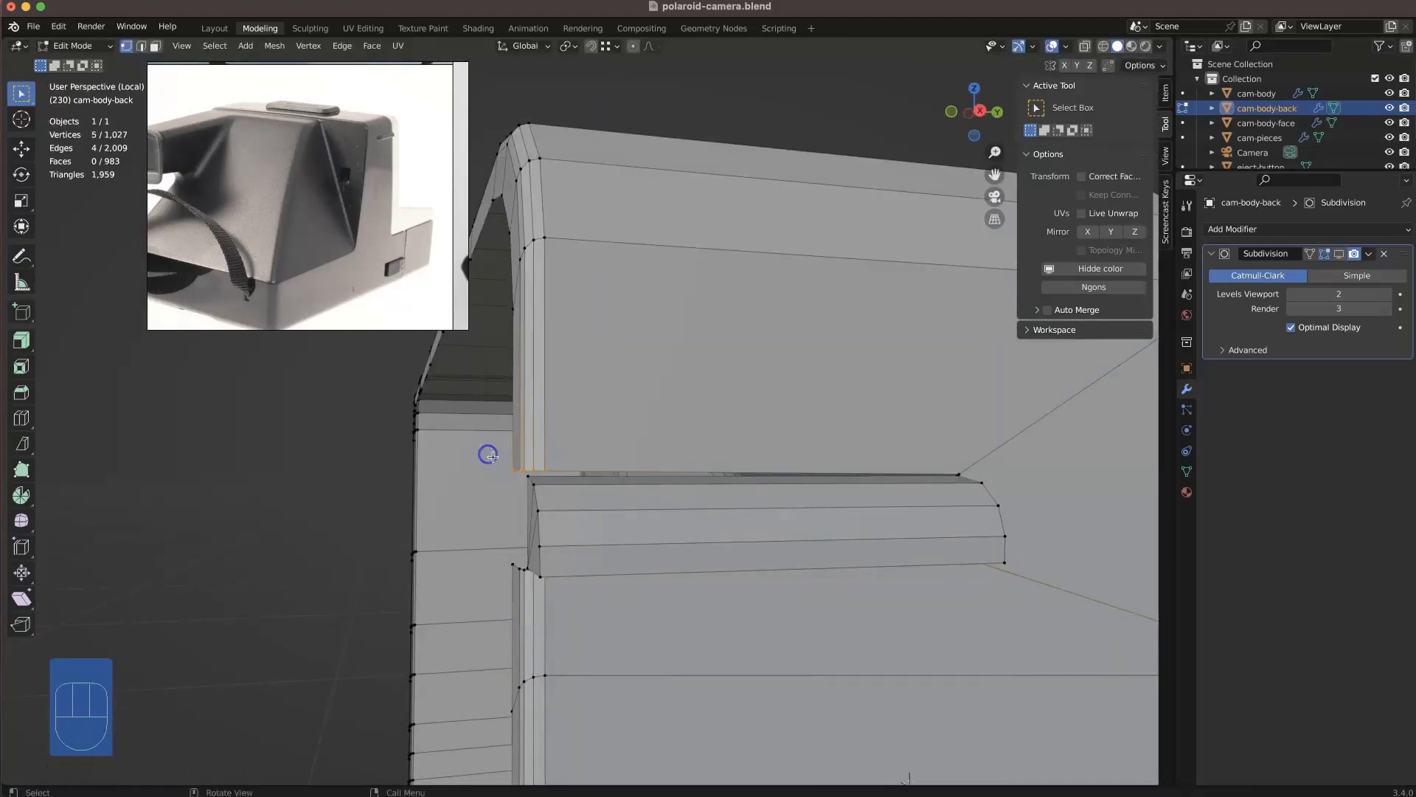
middle_drag(512, 491, 610, 607)
click(530, 526)
- Move the strip's end faces along Y out to the body's bevelled rim
middle_drag(530, 526, 376, 496)
key(3)
shift+click(563, 499)
key(g)
key(y)
click(574, 565)
- Add a loop cut around the strip close to its end at the body's rim
key(2)
click(458, 553)
key(super+r)
click(584, 506)
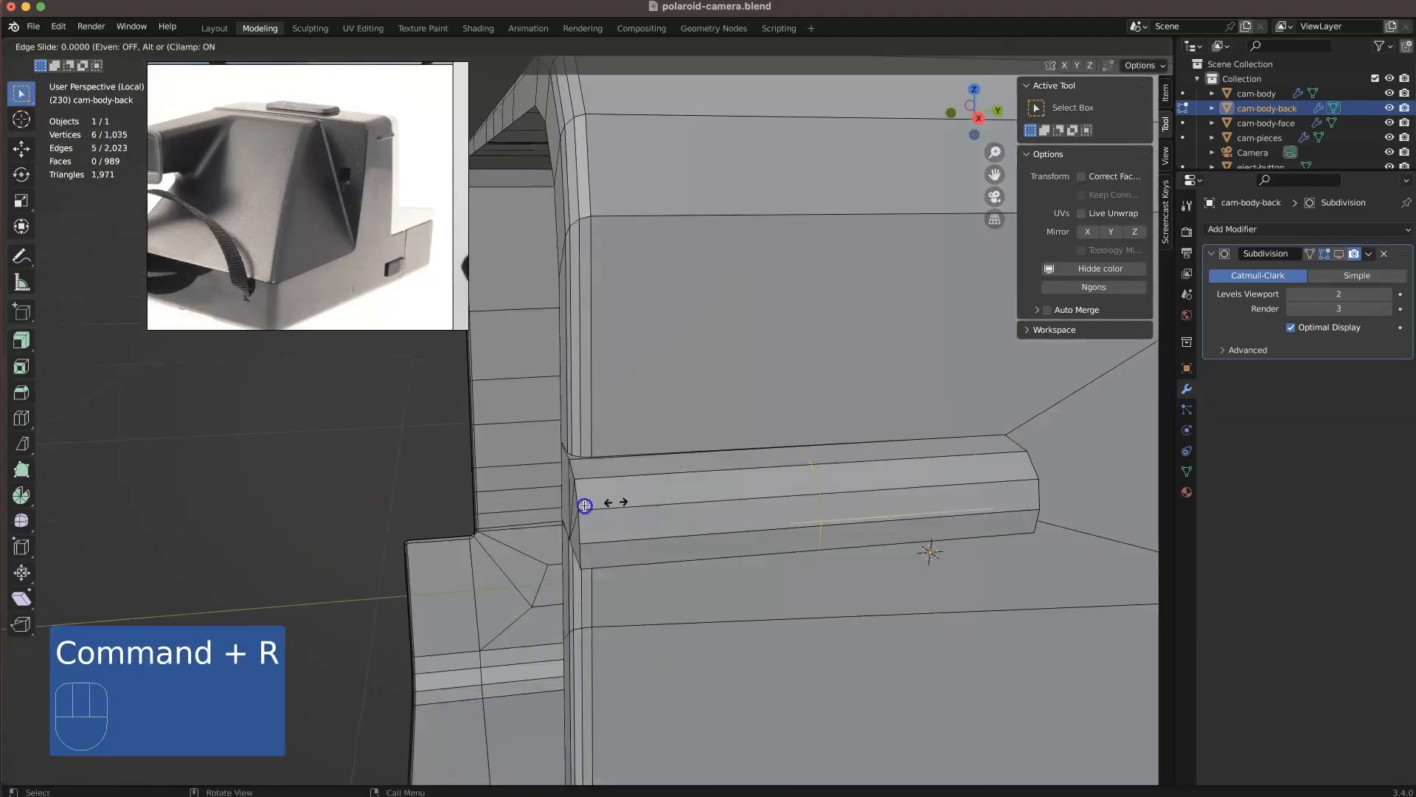
click(410, 549)
- Isolate the linked strip geometry, extend its rim end inward with merged corner vertices, and bevel the end's edges
middle_drag(410, 550, 595, 604)
key(3)
key(l)
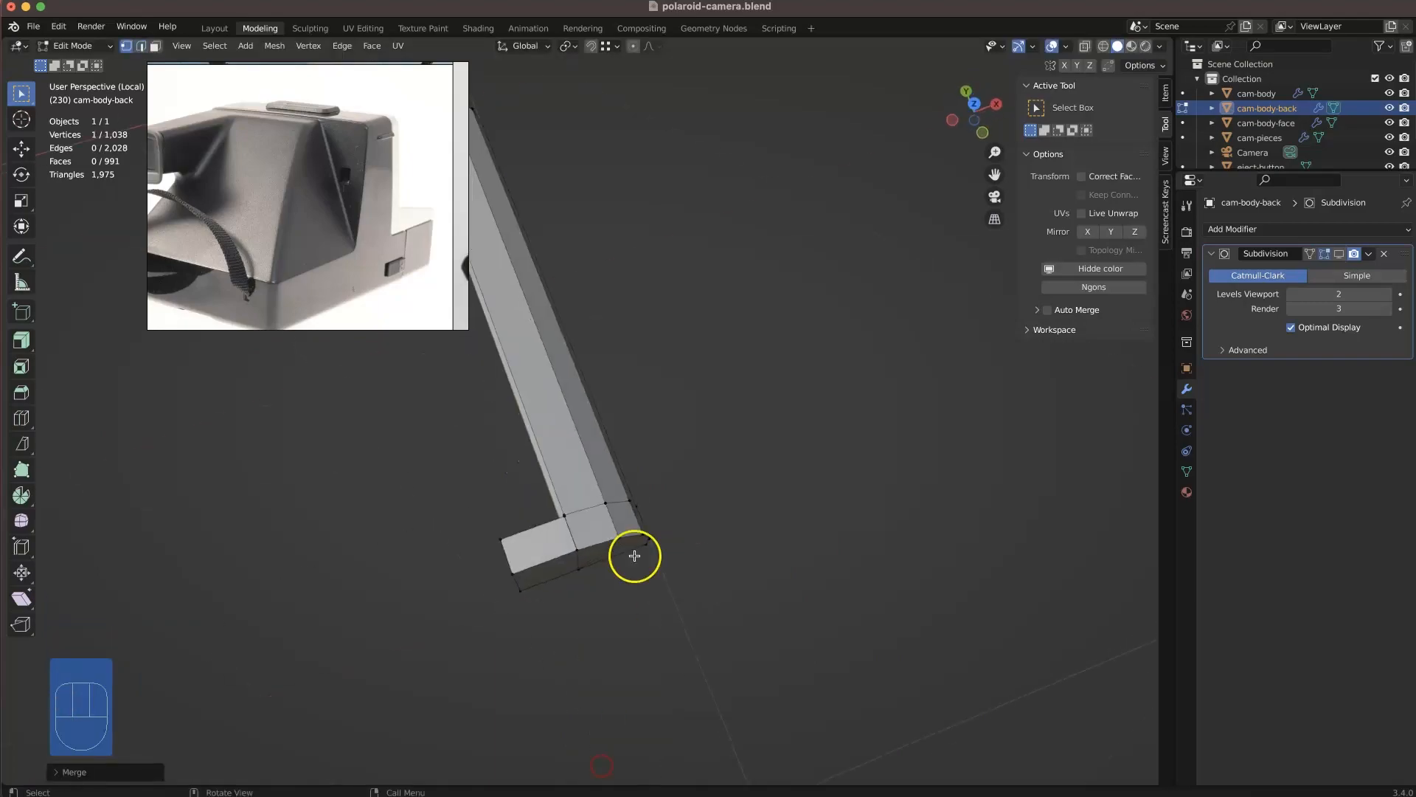
middle_drag(678, 545, 576, 538)
key(2)
key(3)
click(484, 764)
middle_drag(483, 764, 351, 519)
key(2)
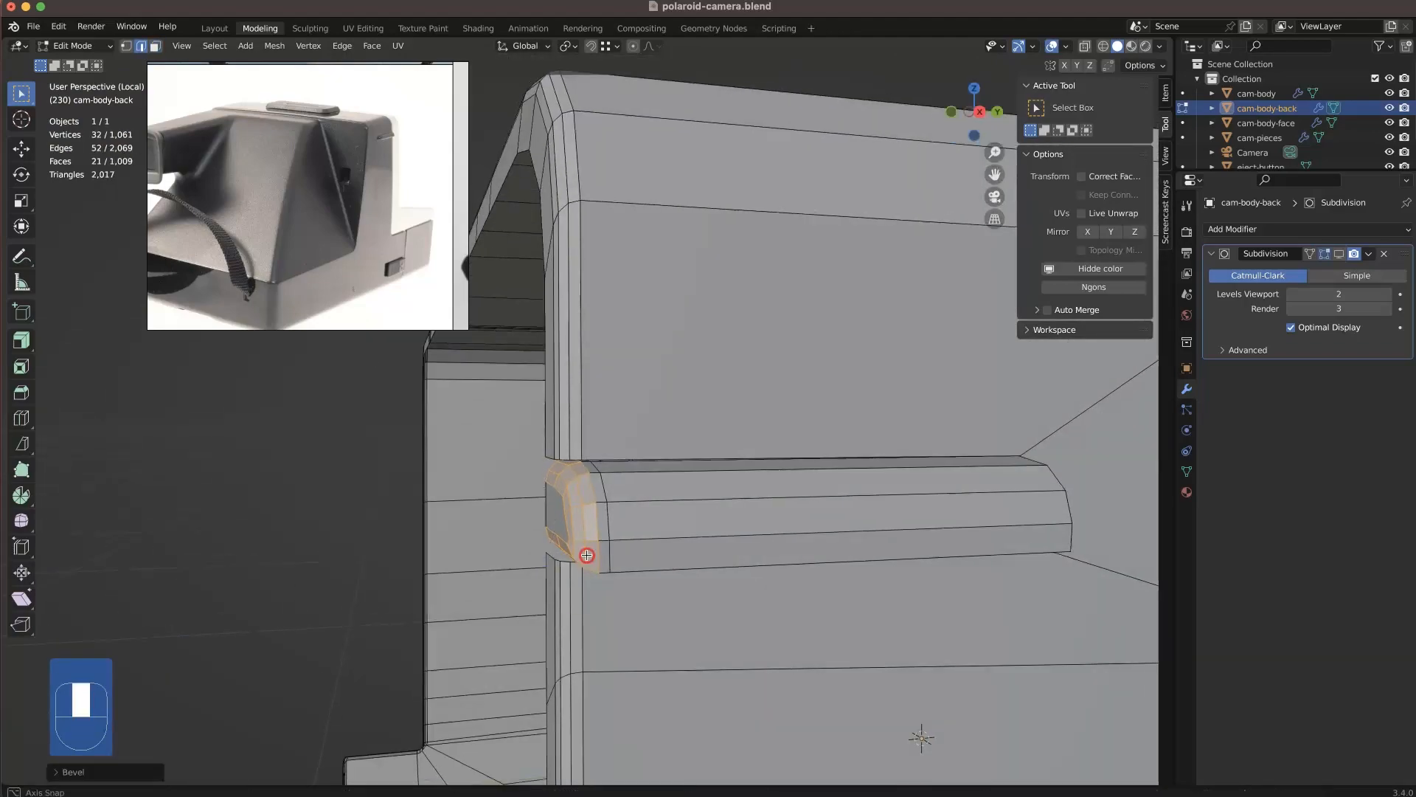
- Dissolve the surplus edge loop beside the strip's bevelled end
key(2)
alt+click(620, 504)
key(3)
click(563, 502)
key(Delete)
alt+click(609, 492)
- Delete the strip's bevel faces that overlap the body's rim at the strip's end
middle_drag(643, 580, 590, 462)
scroll(591, 462, up, 5)
key(3)
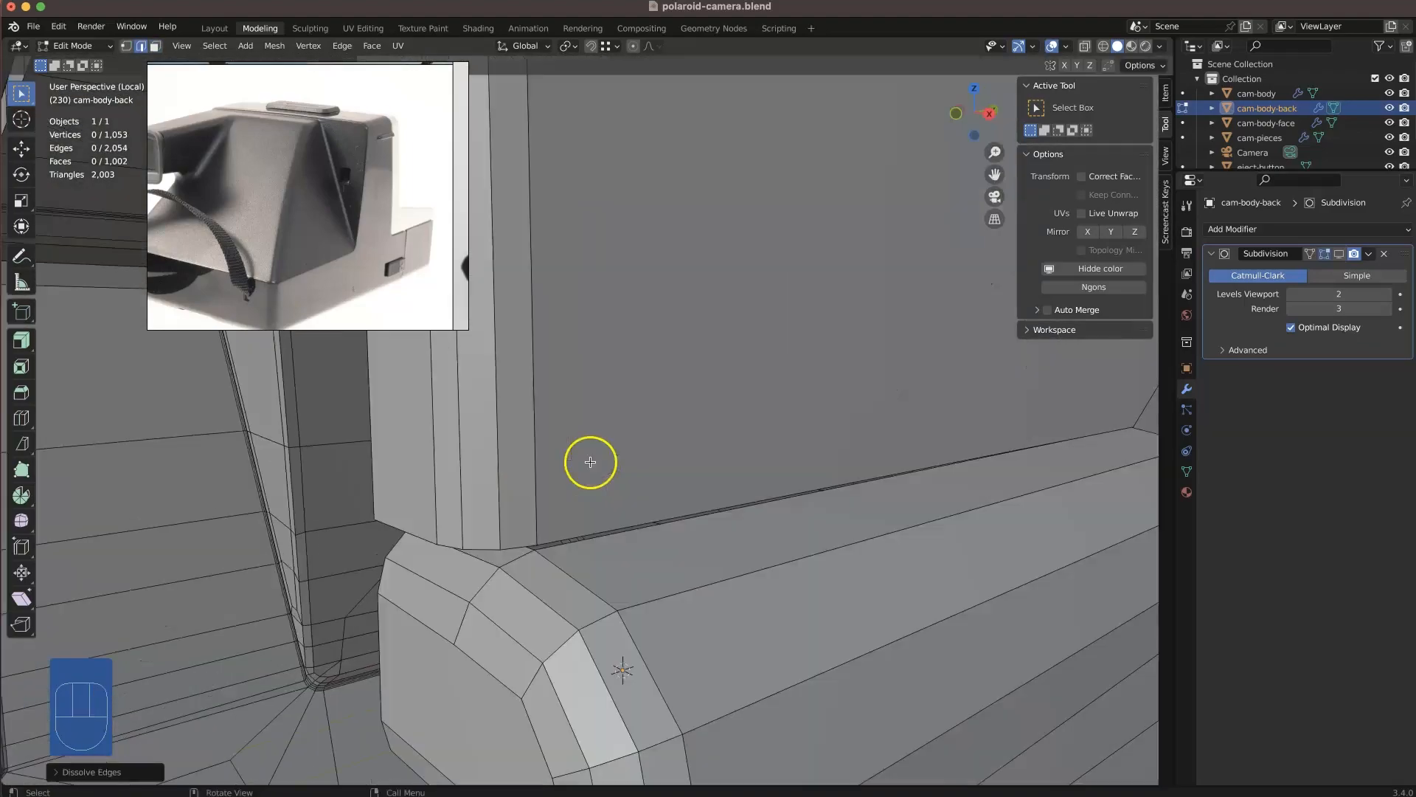
middle_drag(490, 569, 450, 566)
click(450, 566)
shift+click(418, 586)
shift+click(401, 619)
middle_drag(402, 620, 476, 664)
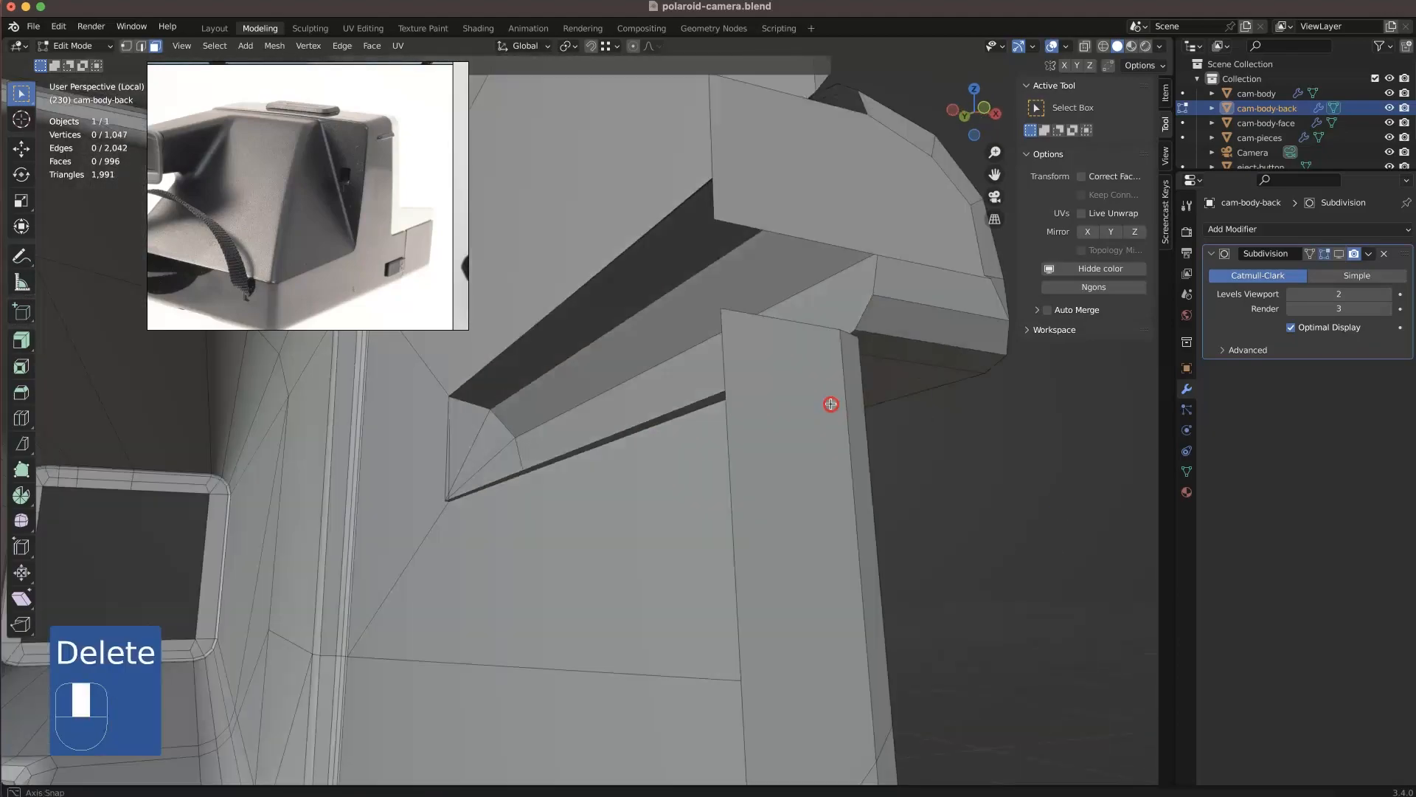
- Enable snapping and snap the strip's loose end vertices onto the matching vertices of the body's bevelled rim
key(1)
middle_drag(830, 404, 860, 343)
drag(672, 387, 691, 425)
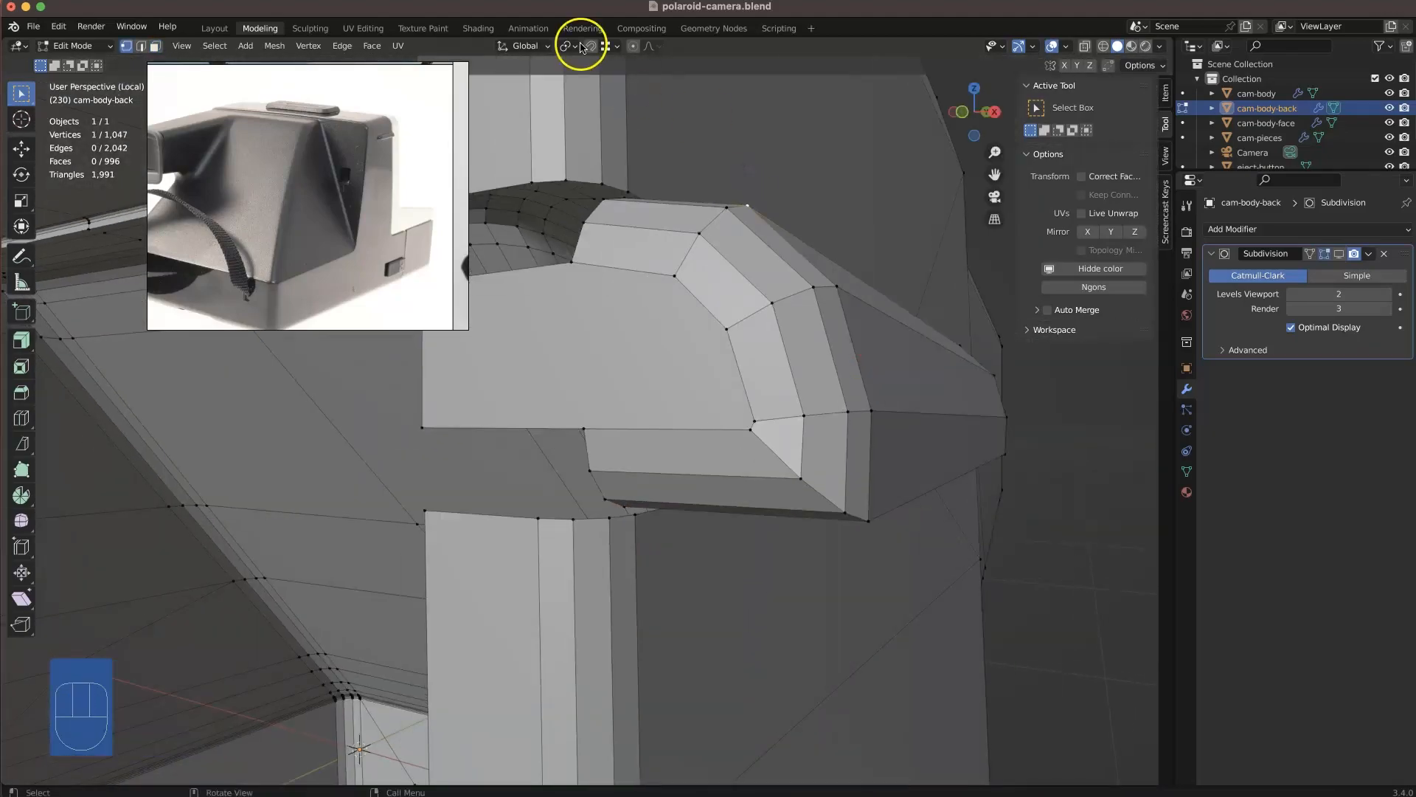
click(591, 45)
shift+middle_drag(745, 590, 661, 494)
scroll(660, 494, down, 5)
shift+middle_drag(697, 397, 656, 389)
mouse_move(693, 342)
middle_down()
mouse_move(601, 421)
mouse_move(679, 338)
mouse_move(623, 266)
mouse_move(708, 301)
mouse_move(845, 417)
mouse_move(693, 401)
mouse_move(711, 433)
mouse_move(708, 392)
mouse_move(742, 410)
middle_up()
click(588, 290)
key(alt+z)
click(677, 463)
middle_drag(677, 462, 667, 334)
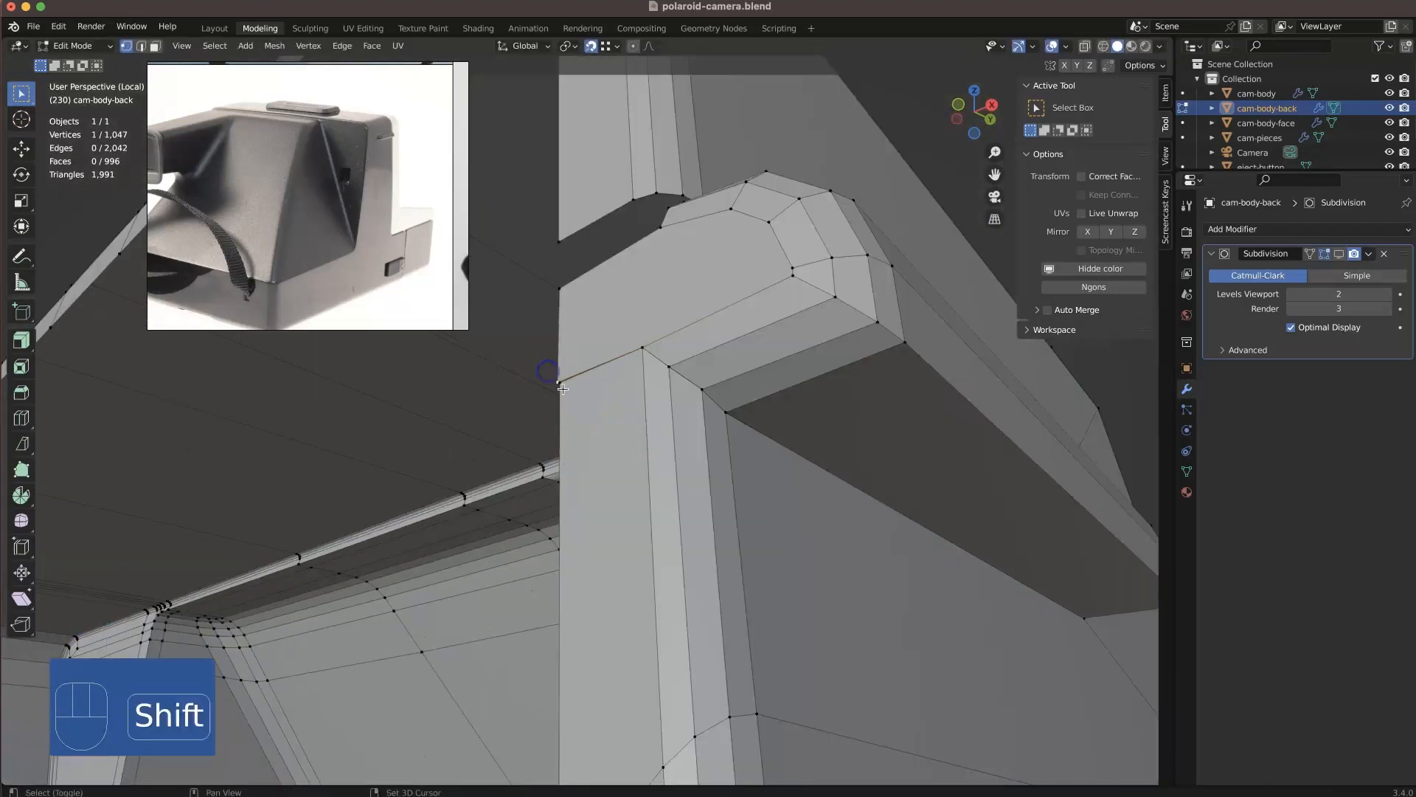
- Box-select the coinciding vertices beneath the strip's end in X-ray and merge them
key(alt+z)
drag(618, 325, 740, 429)
shift+middle_drag(727, 421, 542, 420)
right_click(536, 403)
middle_drag(719, 519, 670, 514)
- Select the row of rim vertices below the strip and flatten it by scaling
key(alt+z)
click(593, 514)
shift+click(599, 706)
key(g)
click(617, 509)
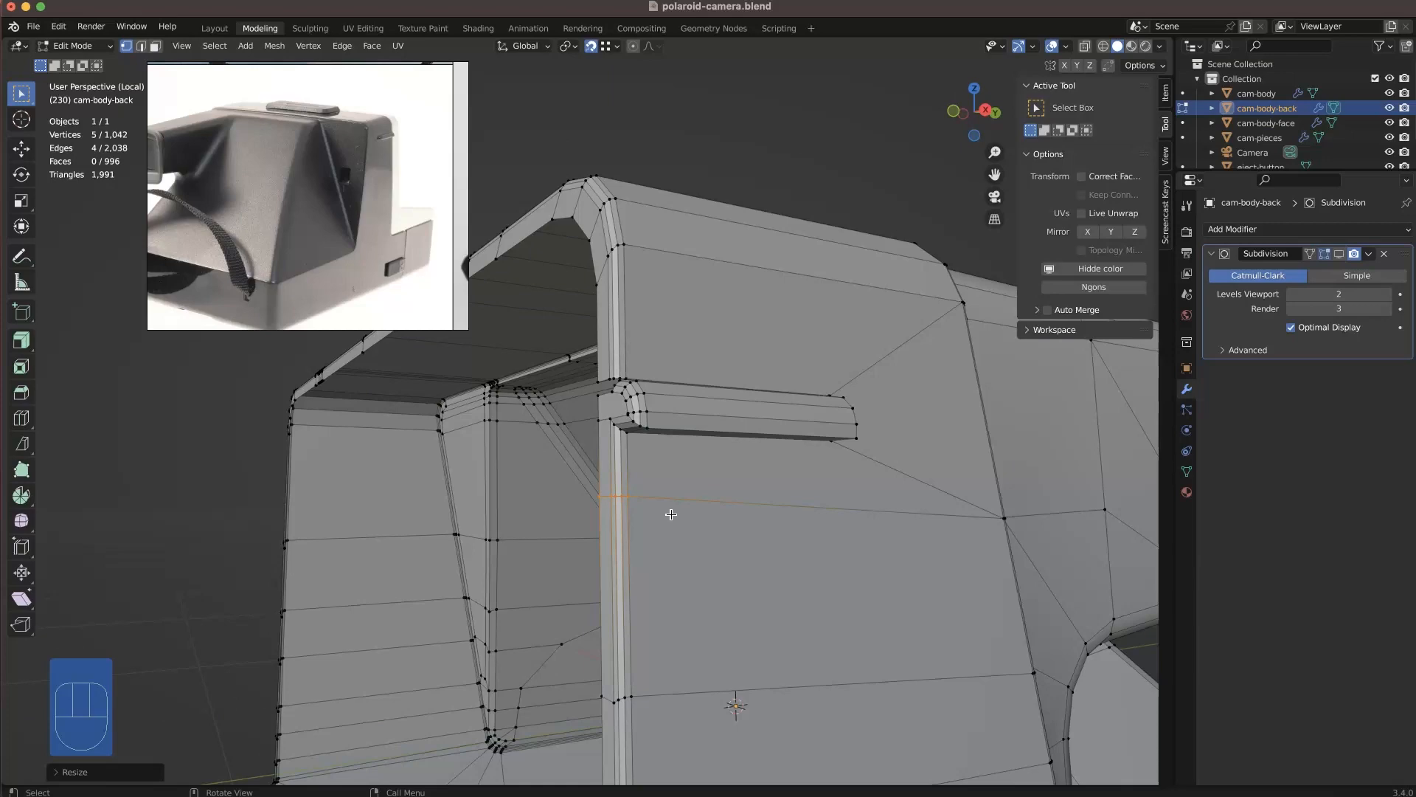
- Merge the remaining overlapping vertices at the strip's lower inner corner
middle_drag(670, 514, 846, 523)
key(alt+z)
drag(846, 523, 810, 487)
middle_drag(811, 488, 841, 512)
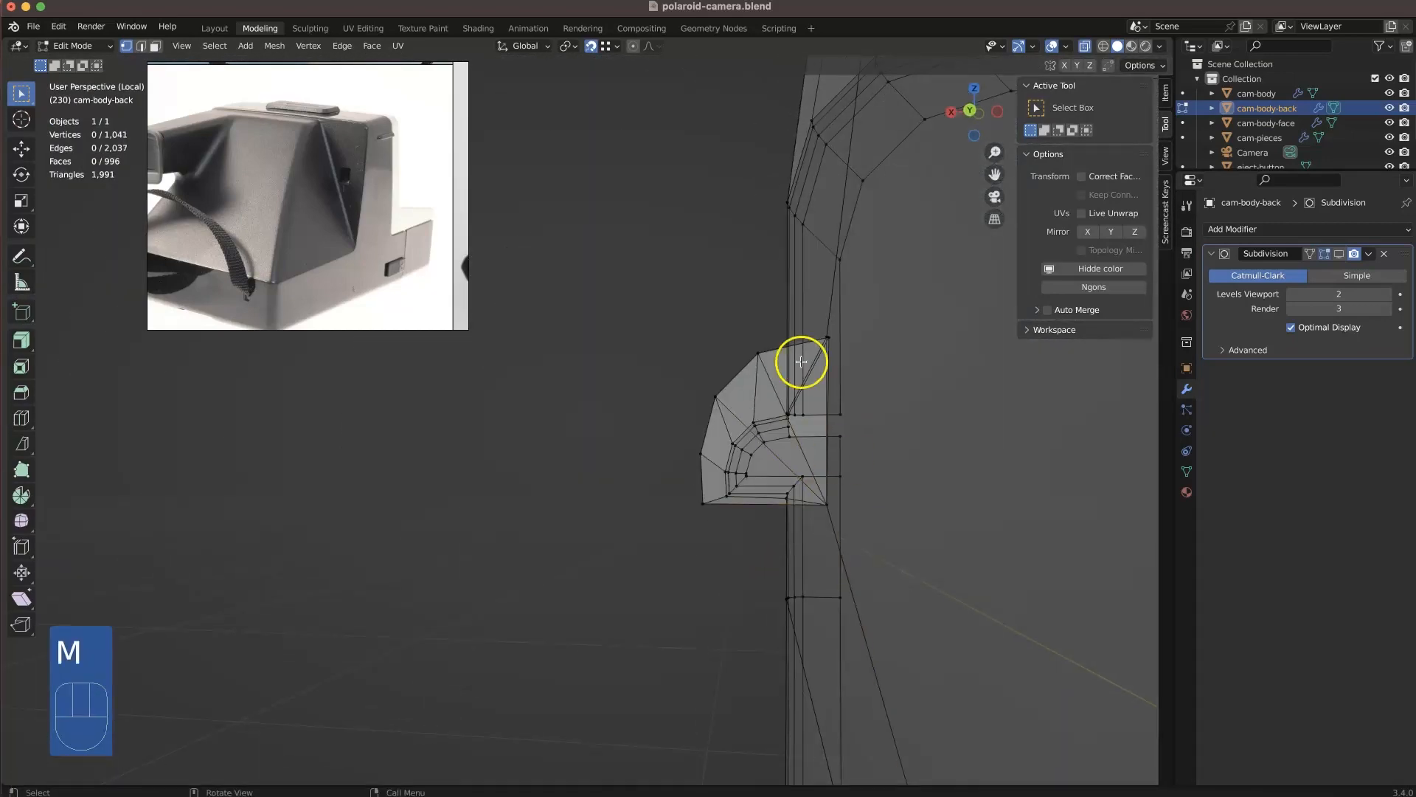
click(839, 375)
- Slide the rim vertex beside the strip along its edge
middle_drag(839, 375, 686, 473)
key(alt+z)
click(673, 465)
key(g)
key(g)
click(701, 522)
key(alt+z)
- Select the loose vertices at the strip's upper end and snap them to the body's bevelled rim
middle_drag(701, 522, 722, 583)
click(647, 506)
shift+click(643, 540)
key(alt+z)
key(g)
middle_drag(723, 582, 704, 593)
click(866, 429)
- Close the gap above the strip's end by merging the remaining rim vertices with the strip's vertices
middle_drag(866, 429, 565, 477)
key(2)
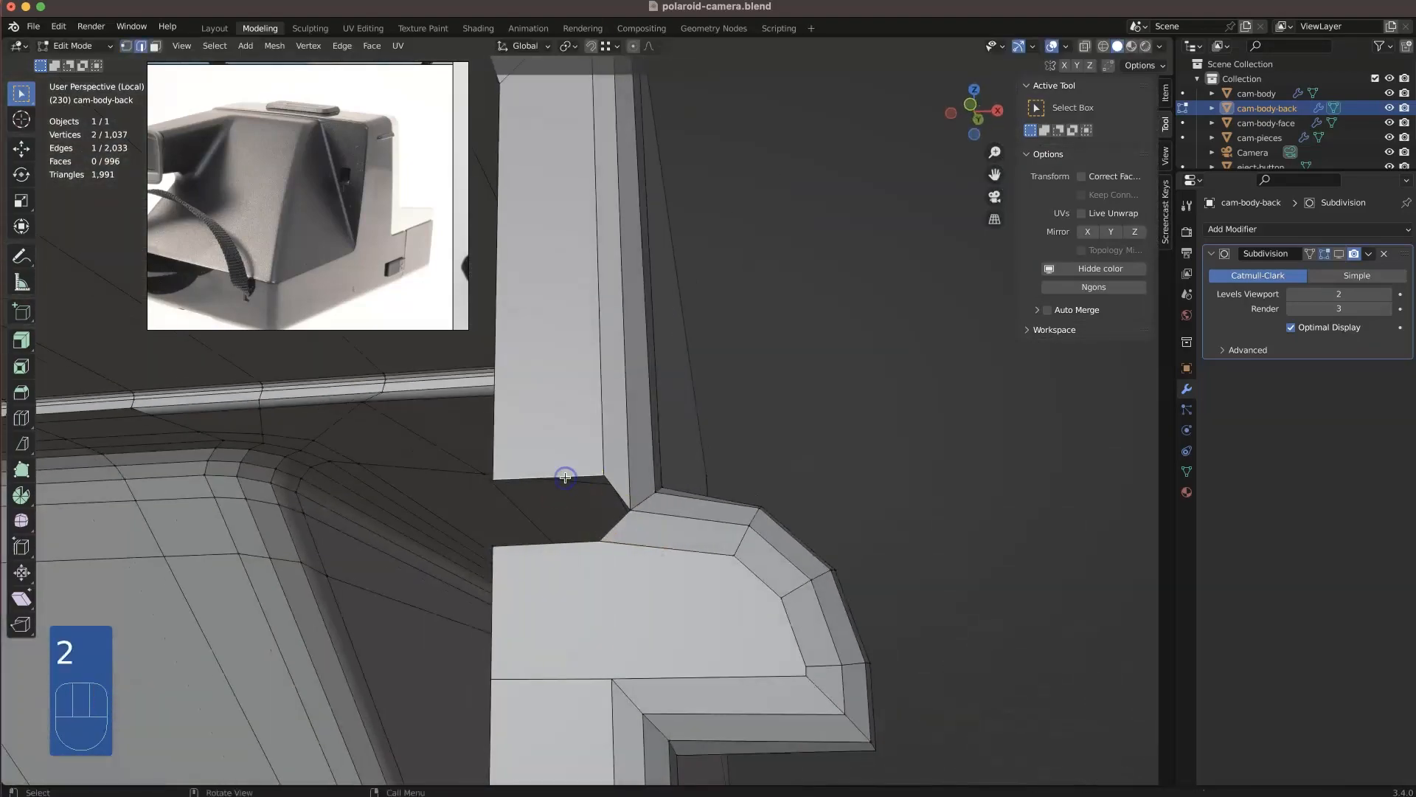
click(657, 506)
middle_drag(658, 507, 574, 656)
key(1)
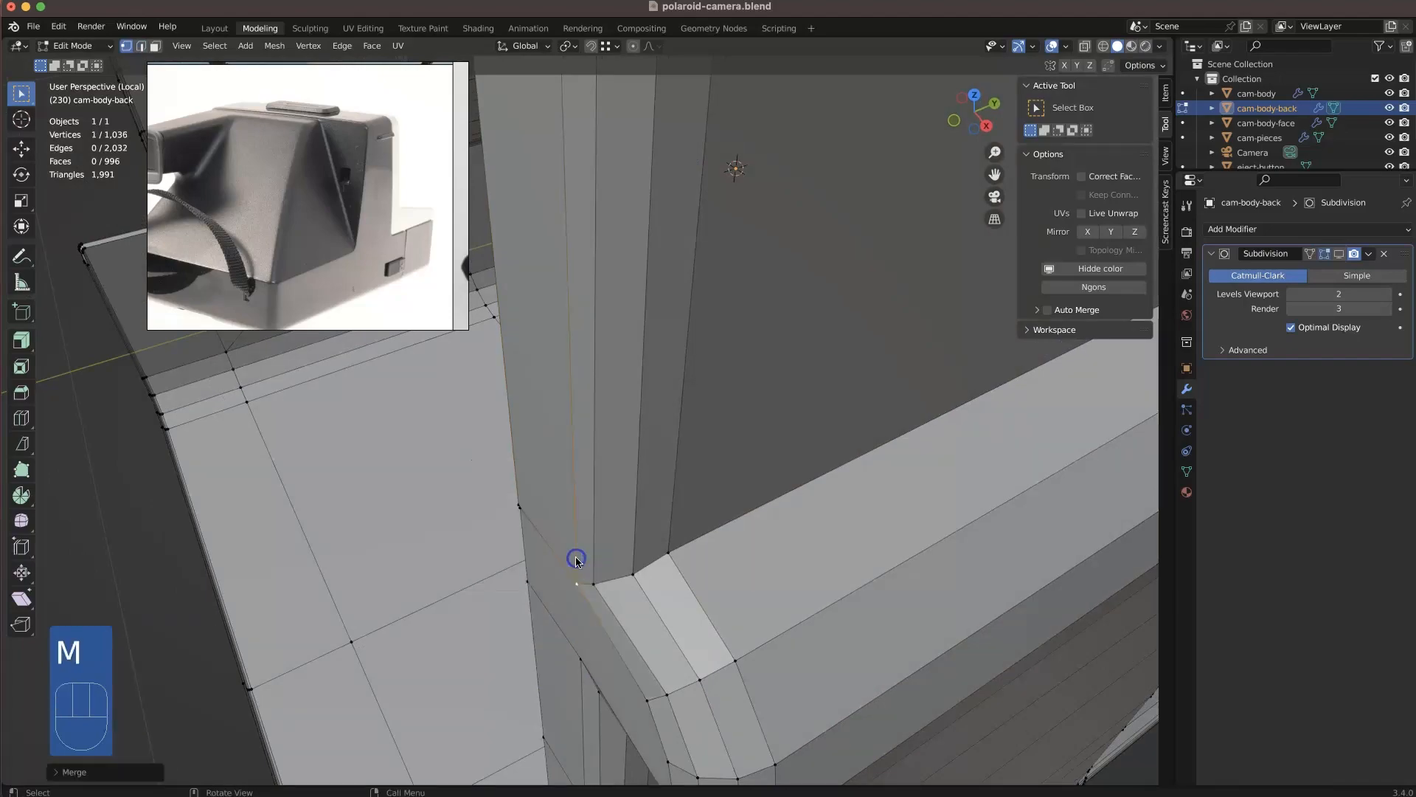
middle_drag(576, 560, 484, 596)
click(774, 413)
middle_drag(774, 414, 623, 484)
scroll(646, 647, up, 5)
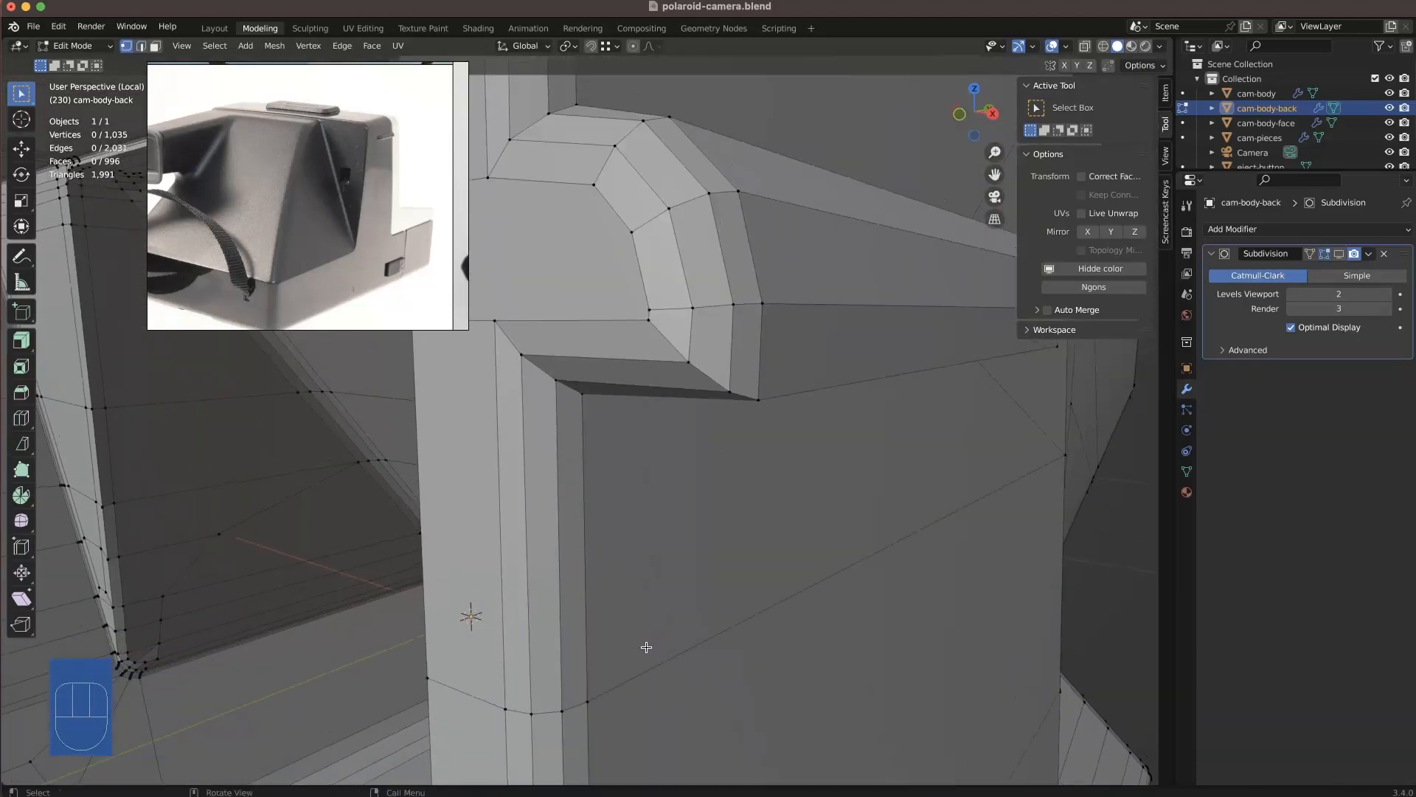
- Add a supporting loop cut on the body around the strip, close to the strip's outline
key(shift+v)
click(692, 317)
scroll(692, 344, down, 7)
middle_drag(693, 344, 864, 416)
click(709, 452)
scroll(601, 484, up, 7)
middle_drag(600, 487, 573, 497)
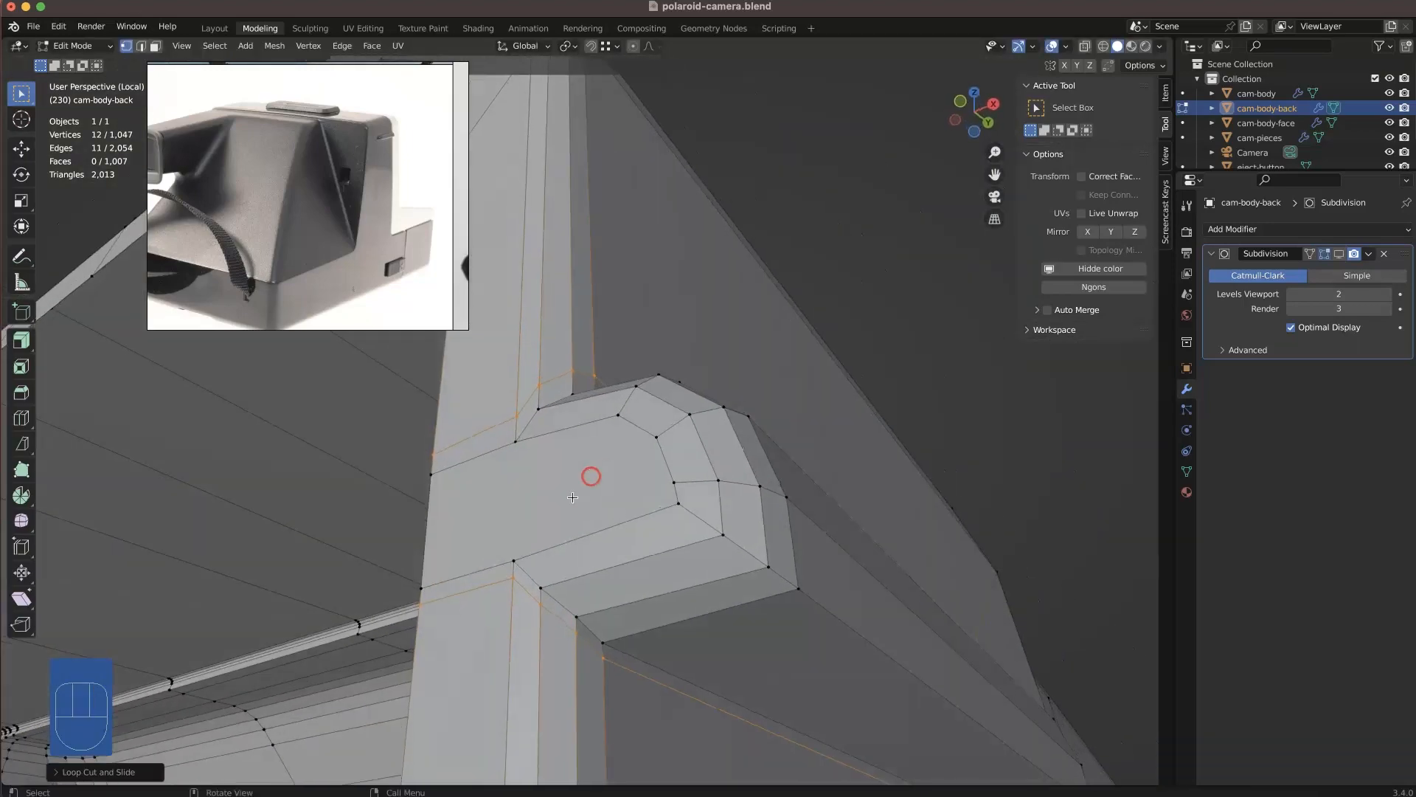
- Undo the last edit and knife connecting edges from the strip's end corners to the surrounding face corners on the body side
key(super+z)
middle_drag(1060, 429, 668, 593)
click(760, 617)
middle_drag(759, 590, 670, 465)
shift+middle_drag(670, 465, 515, 708)
click(726, 509)
shift+middle_drag(686, 560, 378, 616)
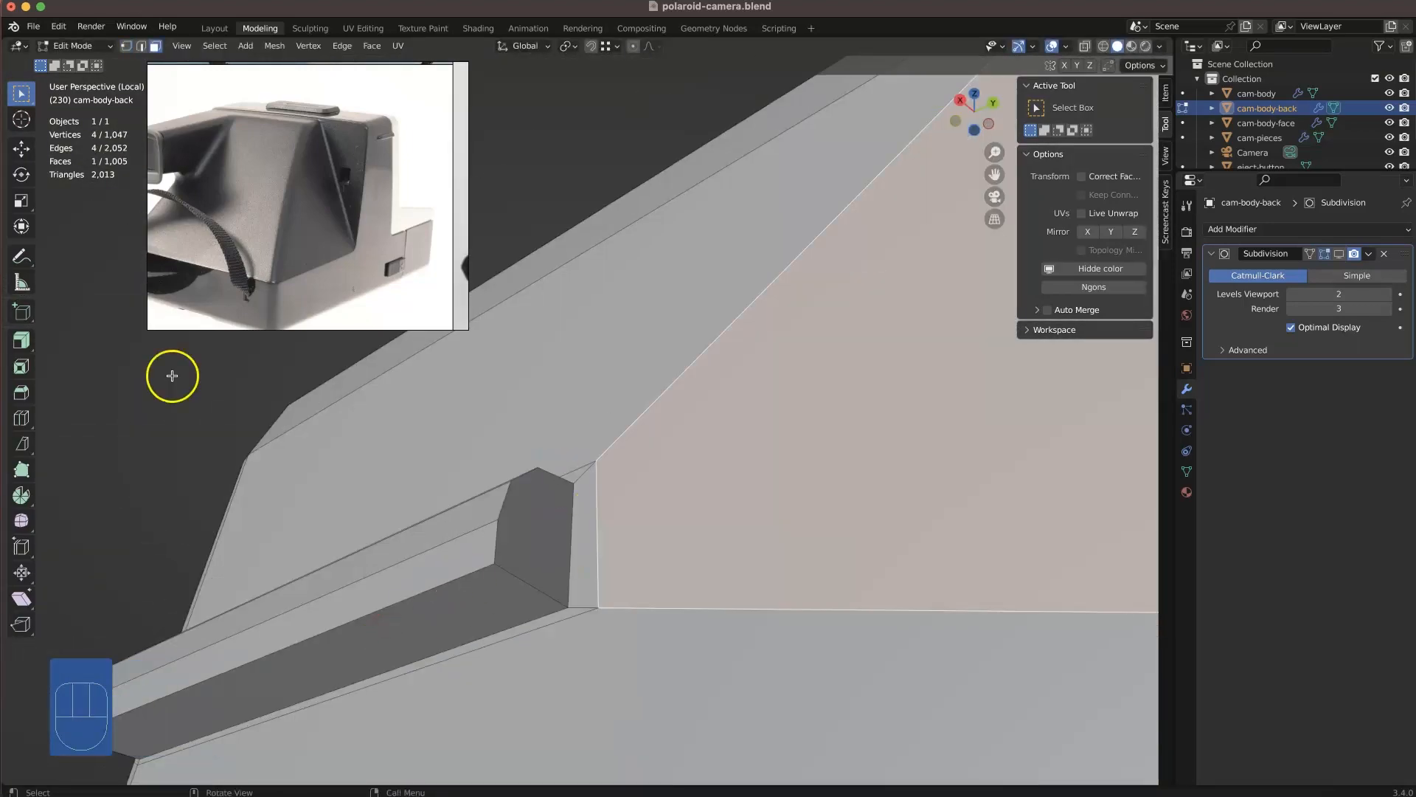
click(172, 376)
key(k)
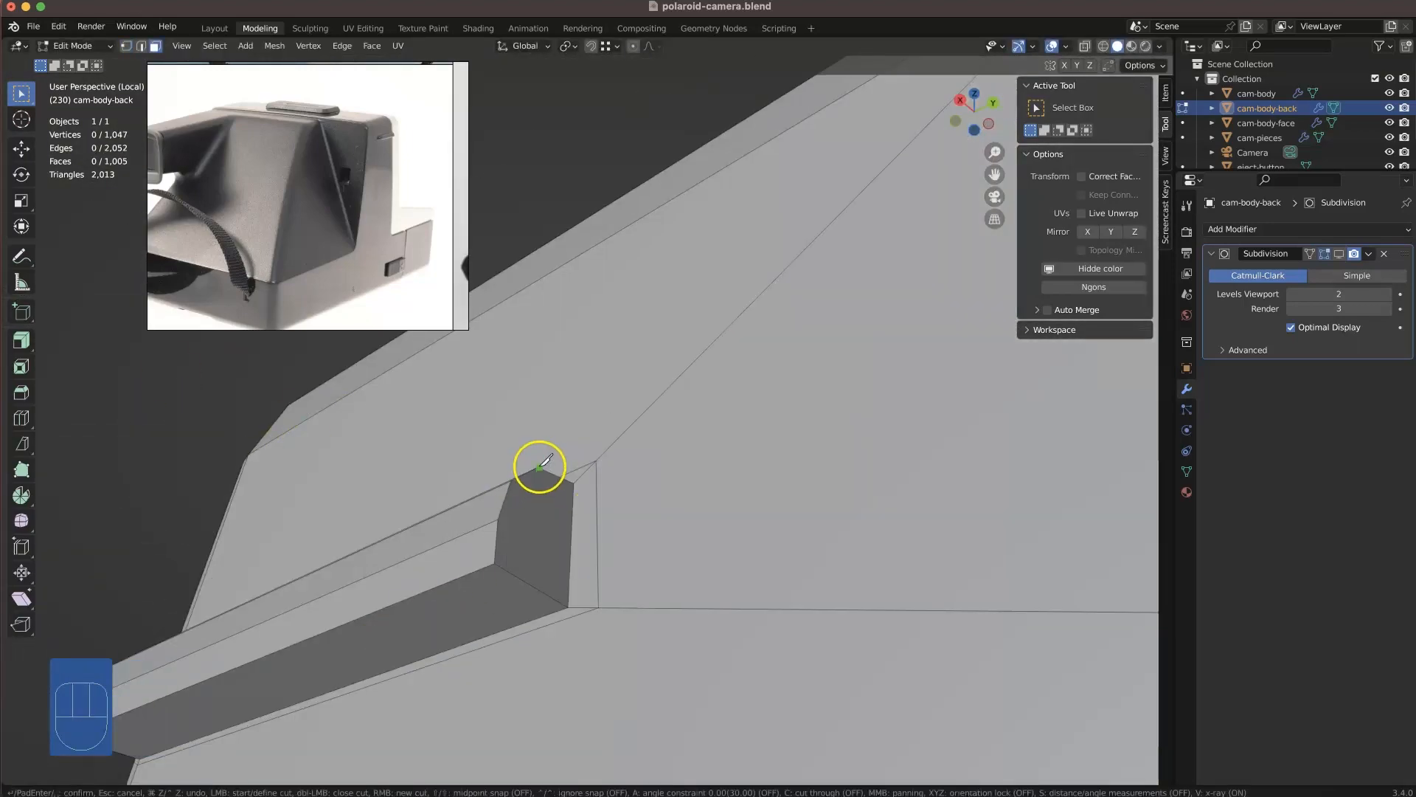
click(538, 467)
middle_drag(538, 468, 523, 512)
middle_drag(432, 528, 666, 507)
key(space)
- Add another supporting edge loop along the strip's outline, running around its end on the body back
click(822, 313)
key(2)
alt+click(745, 571)
middle_drag(694, 416, 727, 420)
shift+click(891, 316)
shift+click(737, 421)
click(797, 474)
scroll(797, 473, down, 5)
middle_drag(797, 473, 907, 472)
shift+middle_drag(738, 516, 583, 649)
click(883, 387)
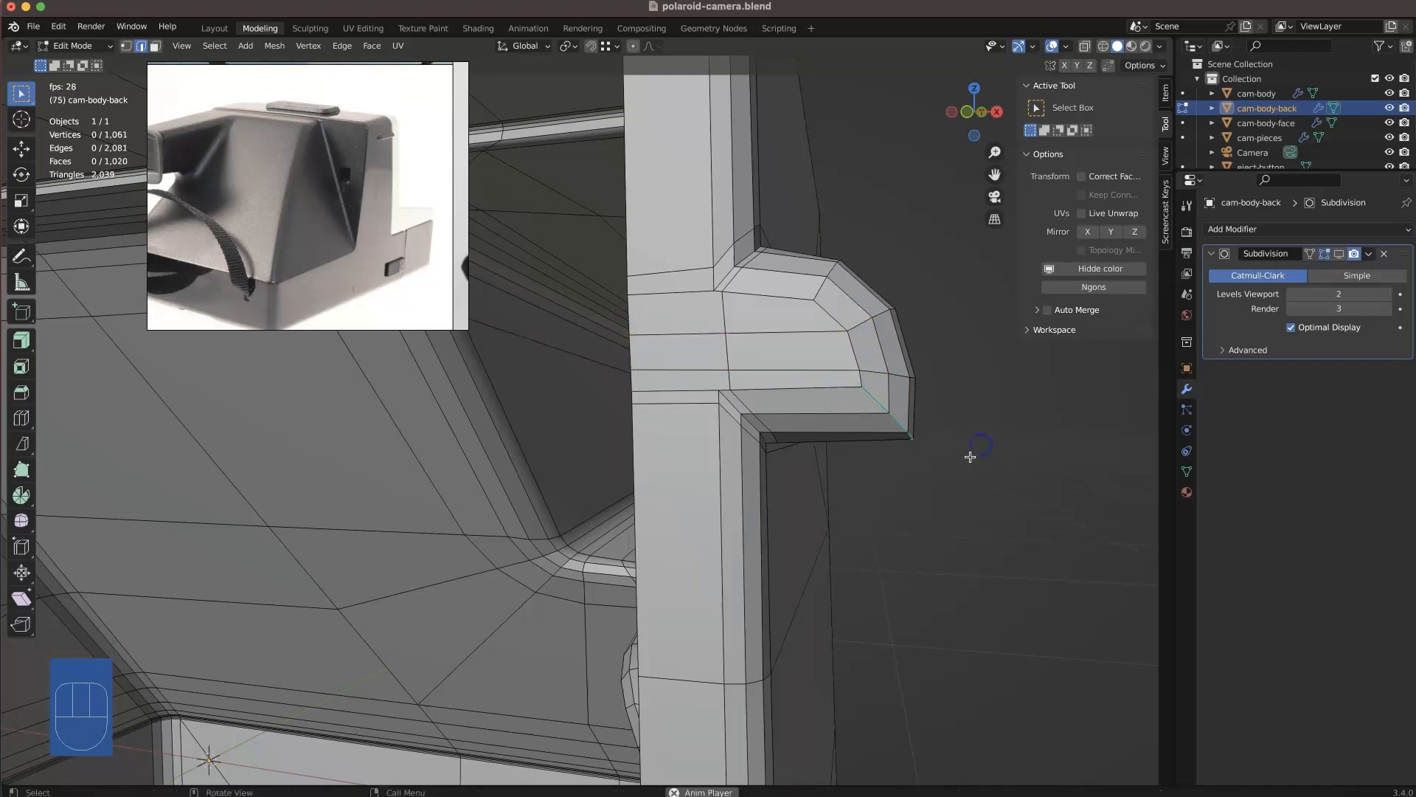
- Select the strip together with the surrounding body side faces and separate them into their own object
shift+middle_drag(1012, 406, 877, 372)
scroll(813, 383, up, 4)
click(812, 383)
ctrl+click(730, 354)
middle_drag(730, 354, 546, 369)
shift+click(888, 373)
middle_drag(888, 373, 821, 340)
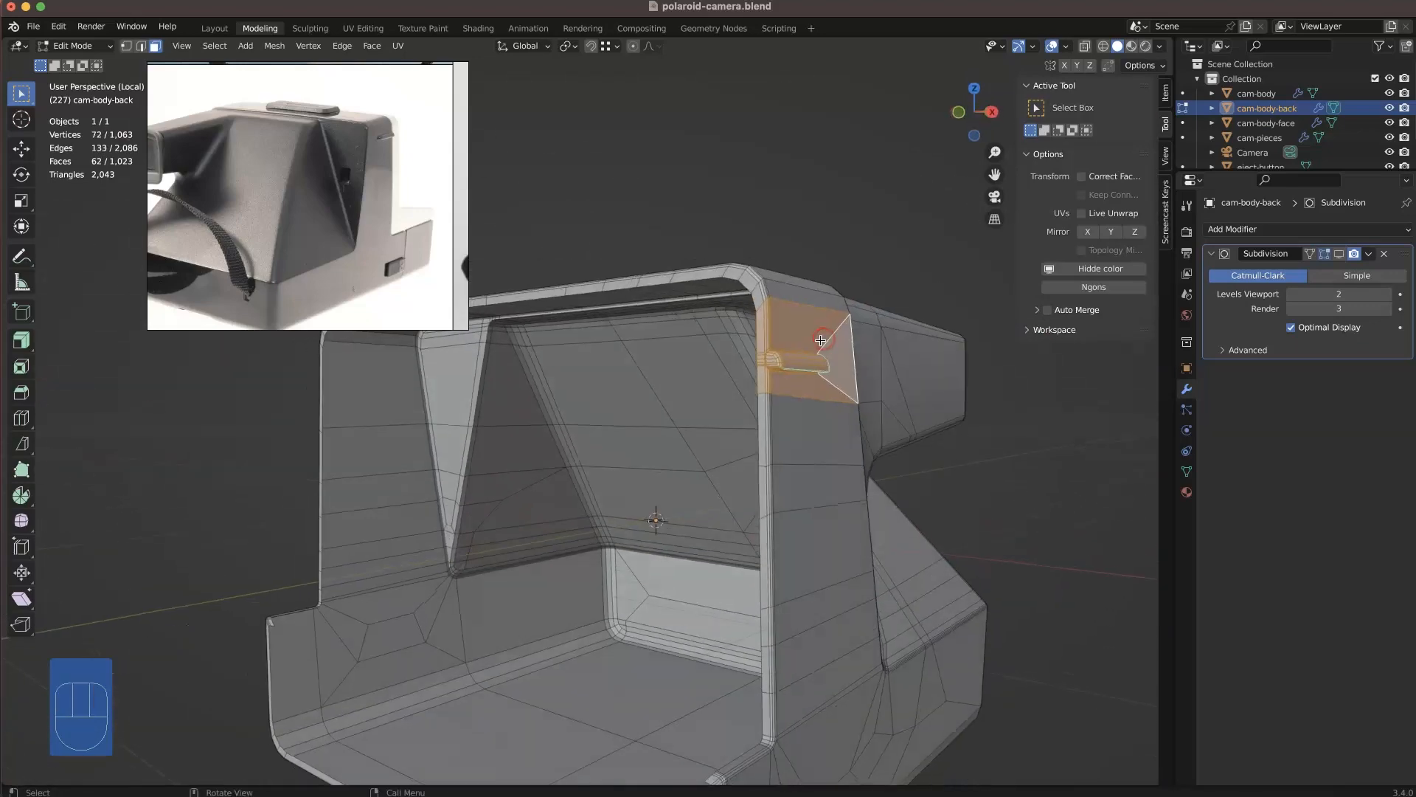
key(Tab)
- Try a Mirror modifier on the body back
click(1254, 229)
click(1122, 468)
middle_drag(696, 395, 384, 413)
drag(1404, 370, 1404, 254)
mouse_move(760, 435)
middle_down()
mouse_move(812, 470)
mouse_move(758, 433)
middle_up()
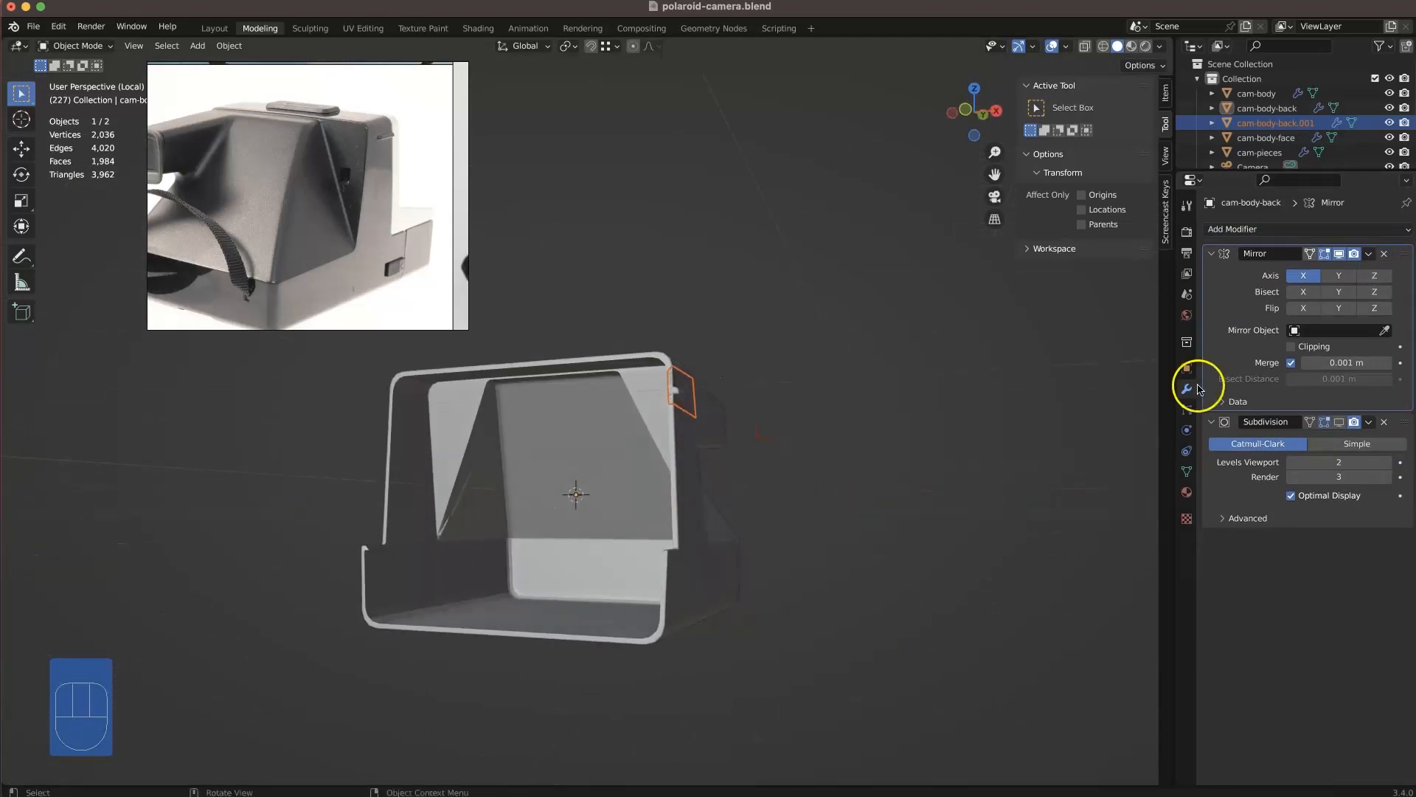
- Hide the body back, then add a Mirror modifier to the separated strip patch and apply it
middle_drag(796, 383, 760, 450)
click(848, 443)
click(1389, 108)
click(683, 393)
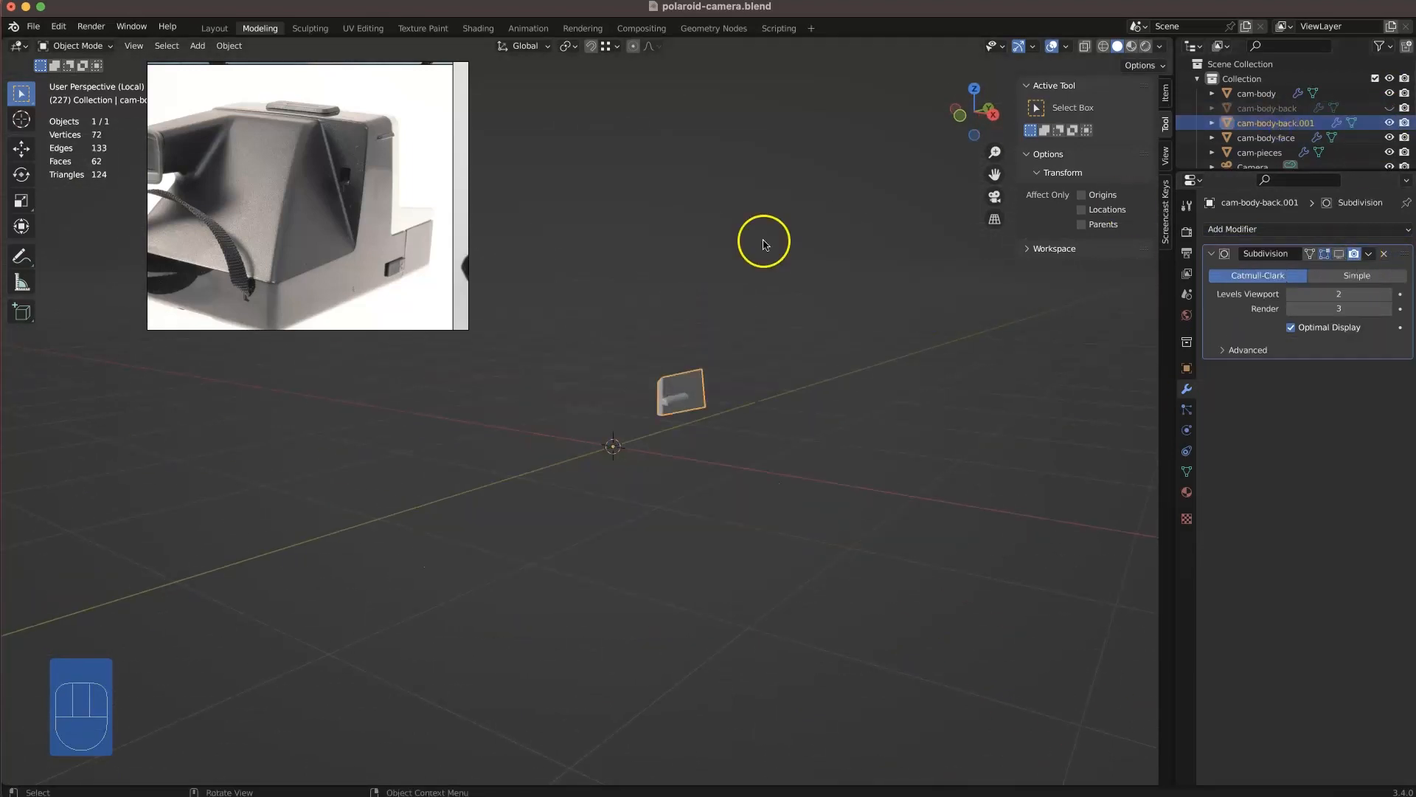
click(1287, 109)
click(1281, 231)
click(1103, 388)
click(1368, 370)
click(1350, 389)
- Show the body back again and join it with the mirrored strip patches into one object
click(1390, 109)
click(731, 452)
shift+click(715, 389)
key(super+j)
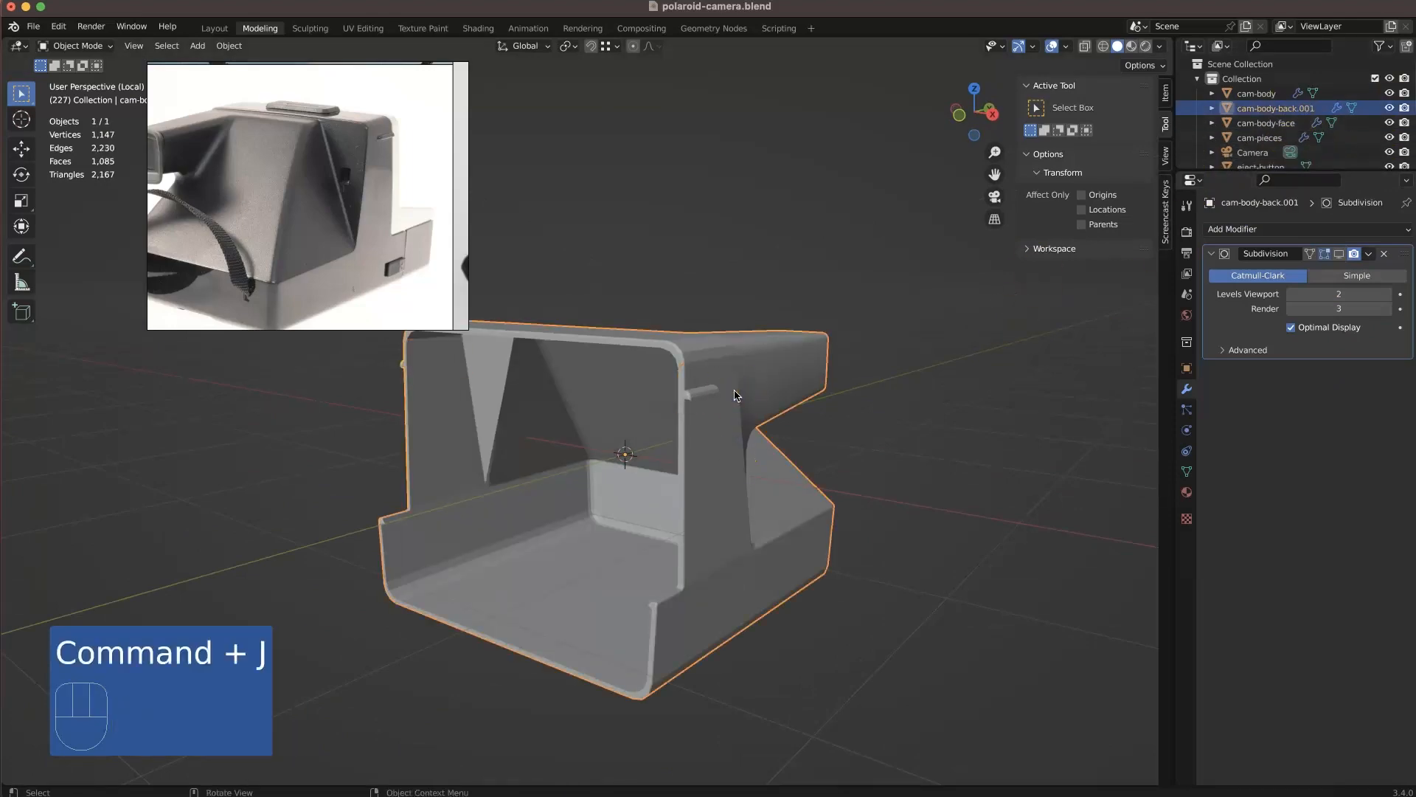
- Select the vertices around the original strip patch and merge the overlapping ones with the body
scroll(807, 425, up, 1)
key(Tab)
key(1)
middle_drag(692, 360, 649, 363)
key(alt+z)
drag(809, 413, 669, 304)
middle_drag(797, 354, 568, 364)
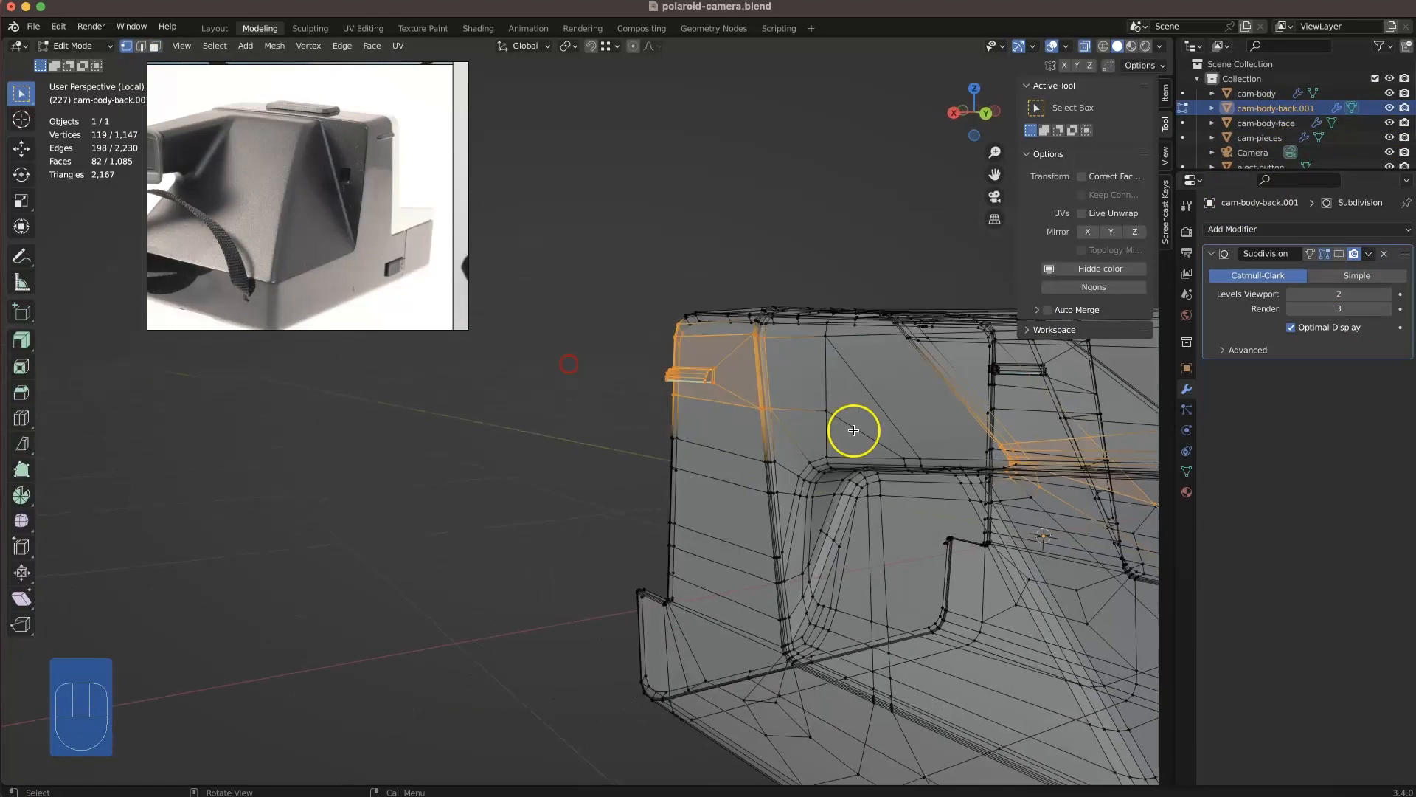
ctrl+drag(726, 389, 655, 353)
middle_drag(654, 353, 740, 461)
key(m)
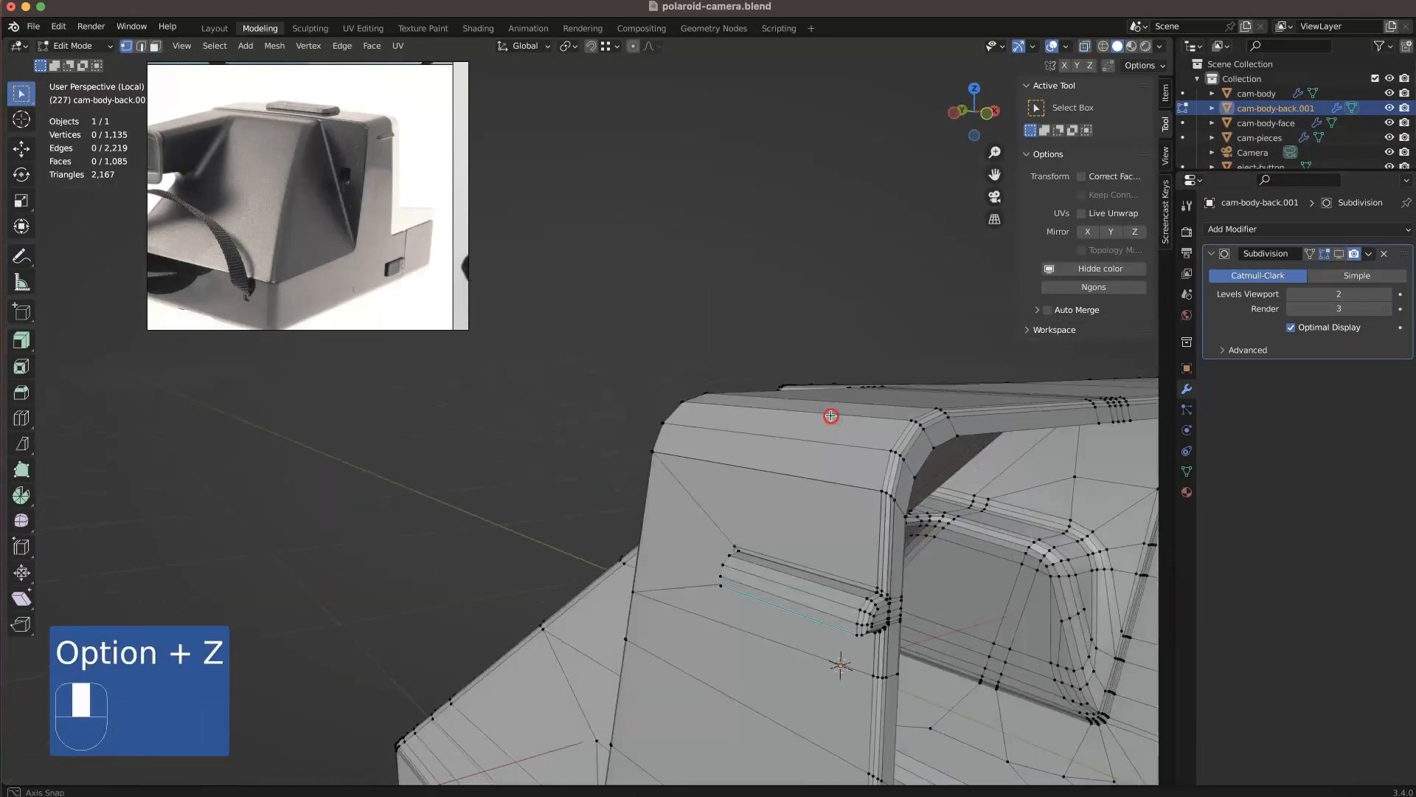
- Delete the old body faces that overlap the mirrored strip patch on the opposite side
key(3)
click(840, 444)
middle_drag(717, 559, 1001, 346)
key(Delete)
click(759, 344)
- Merge the first mismatched rim vertices where the mirrored patch meets the body
click(489, 497)
middle_drag(489, 497, 524, 550)
shift+click(687, 368)
key(m)
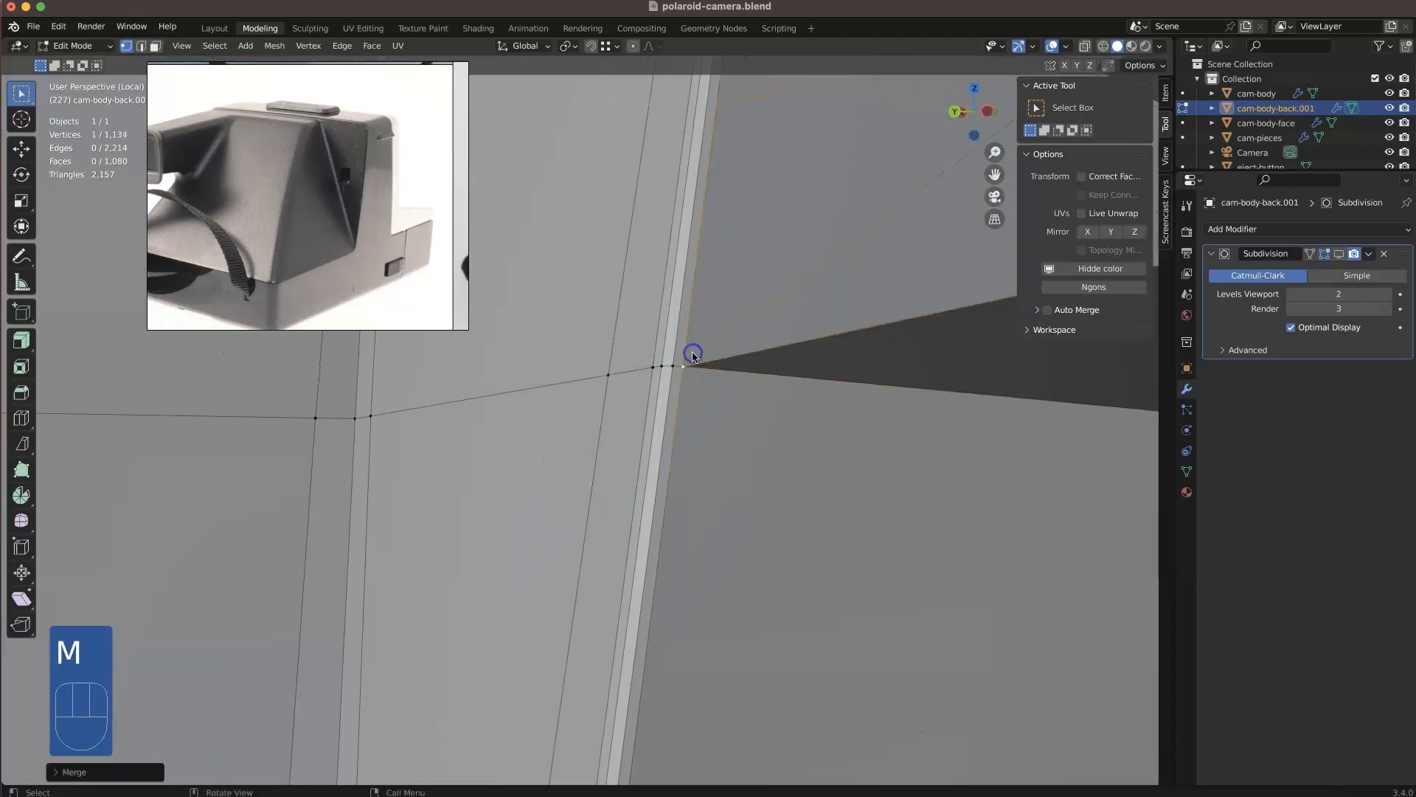
click(692, 354)
- Merge two further pairs of rim vertices below the mirrored strip, joining the patch to the body's bevelled edge
shift+middle_drag(692, 355, 746, 392)
click(828, 281)
shift+click(800, 618)
key(m)
click(784, 616)
click(837, 280)
shift+click(846, 623)
middle_drag(783, 617, 896, 454)
key(m)
click(775, 621)
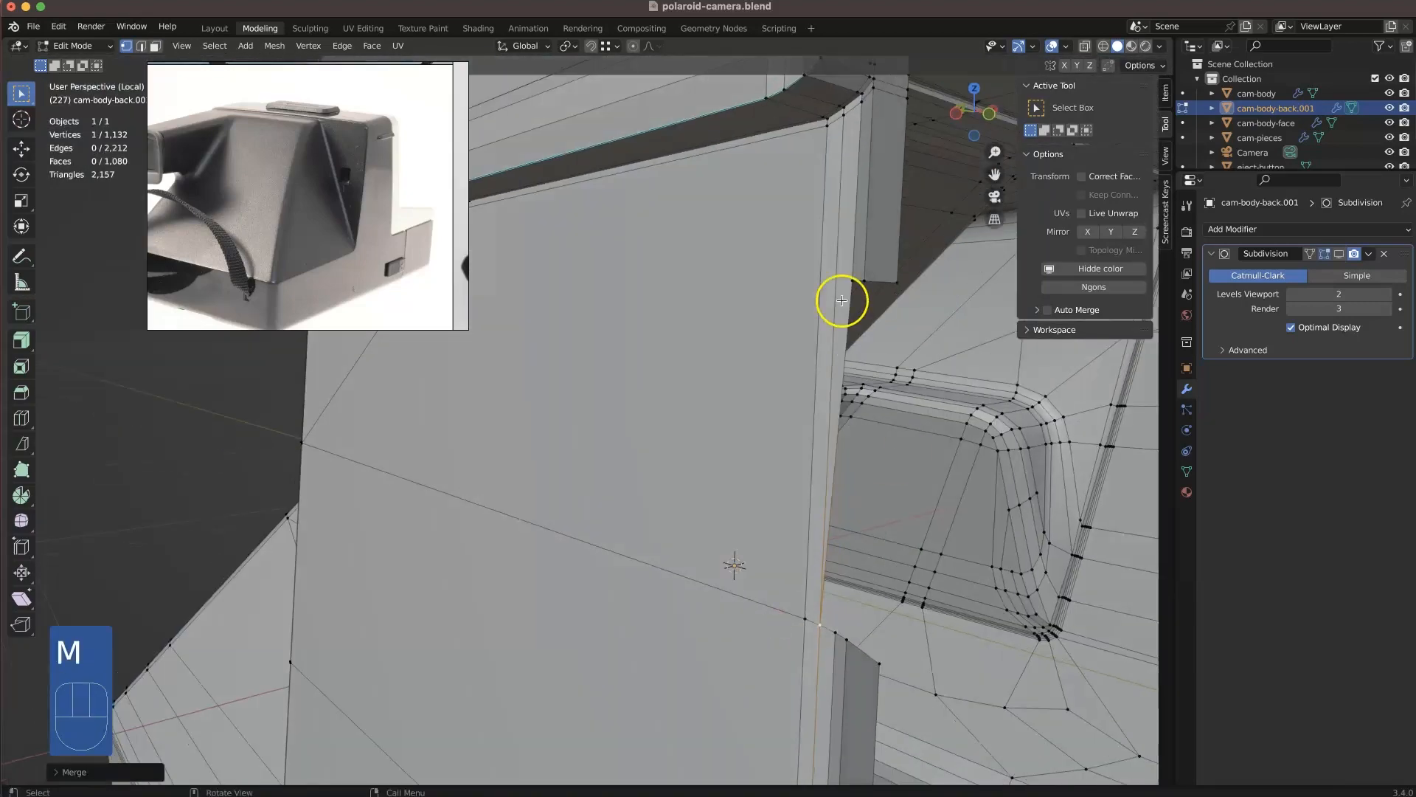
- Merge the remaining pairs of vertices along the bevelled rim to close the seam next to the mirrored strip
middle_drag(877, 357, 855, 634)
shift+click(856, 634)
key(m)
click(907, 680)
shift+middle_drag(907, 680, 445, 465)
scroll(446, 464, up, 5)
shift+click(784, 590)
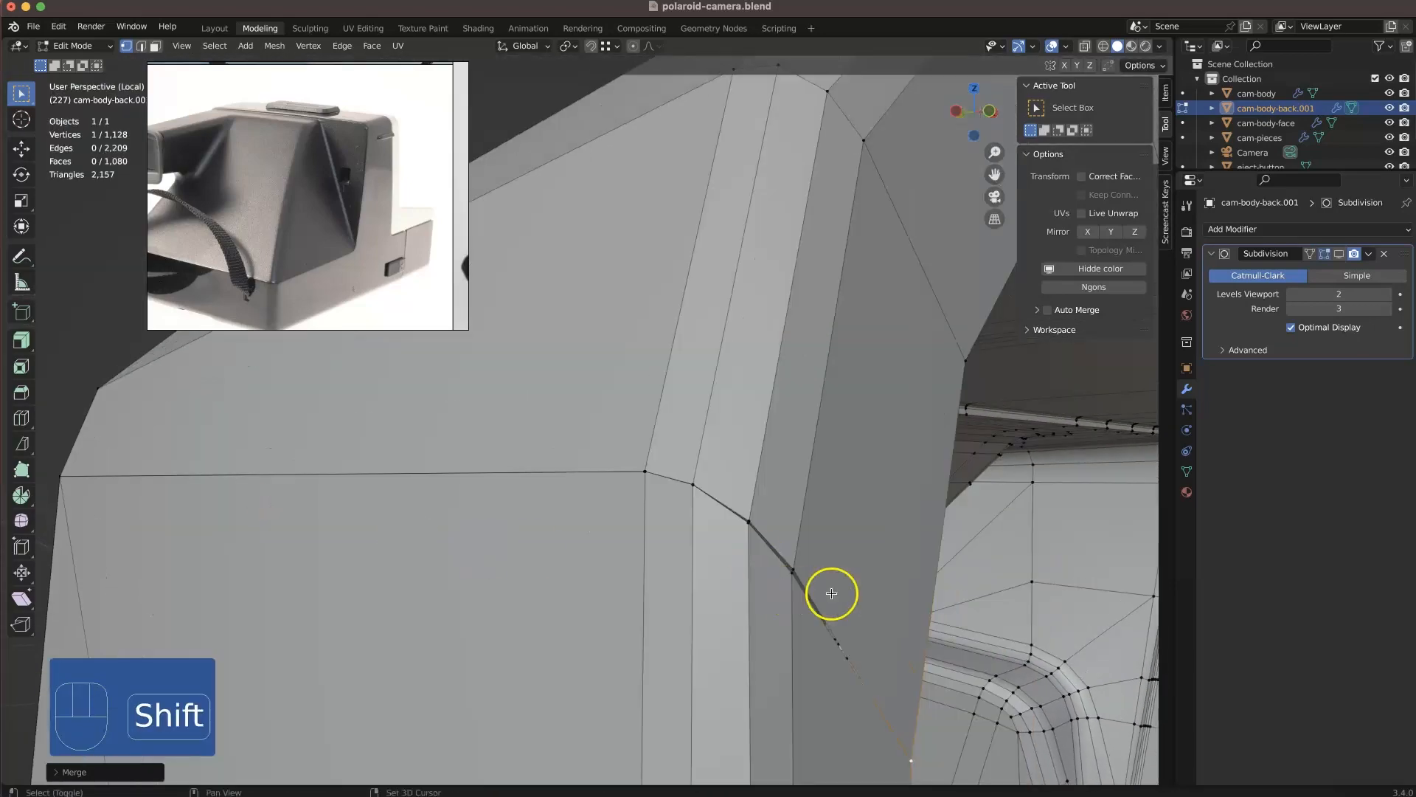
key(m)
- Select the vertices at the patch's outer seam, merge them by distance and return to object mode
key(alt+z)
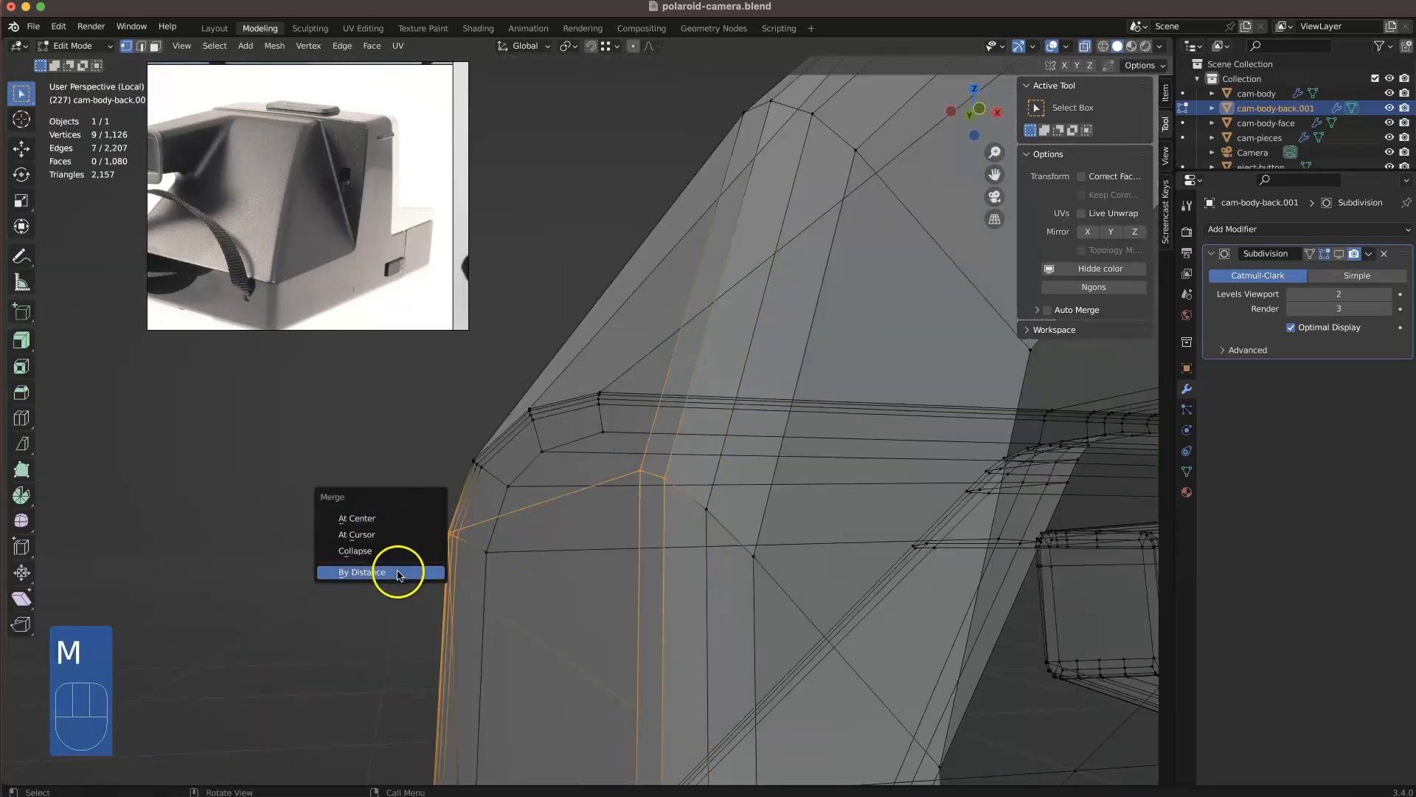
click(398, 571)
scroll(543, 588, down, 5)
key(Tab)
key(alt+z)
scroll(732, 313, up, 8)
middle_drag(732, 311, 721, 443)
- Try a supporting loop cut on the body side beside the strip
key(Tab)
scroll(610, 503, down, 6)
scroll(610, 502, up, 3)
key(super+r)
click(631, 455)
click(659, 483)
key(Tab)
key(Tab)
scroll(816, 598, up, 3)
shift+middle_drag(816, 597, 755, 364)
key(super+z)
key(super+z)
key(super+z)
key(super+z)
- Add a loop cut running down the body side across the strip and select its vertices around the strip
key(super+r)
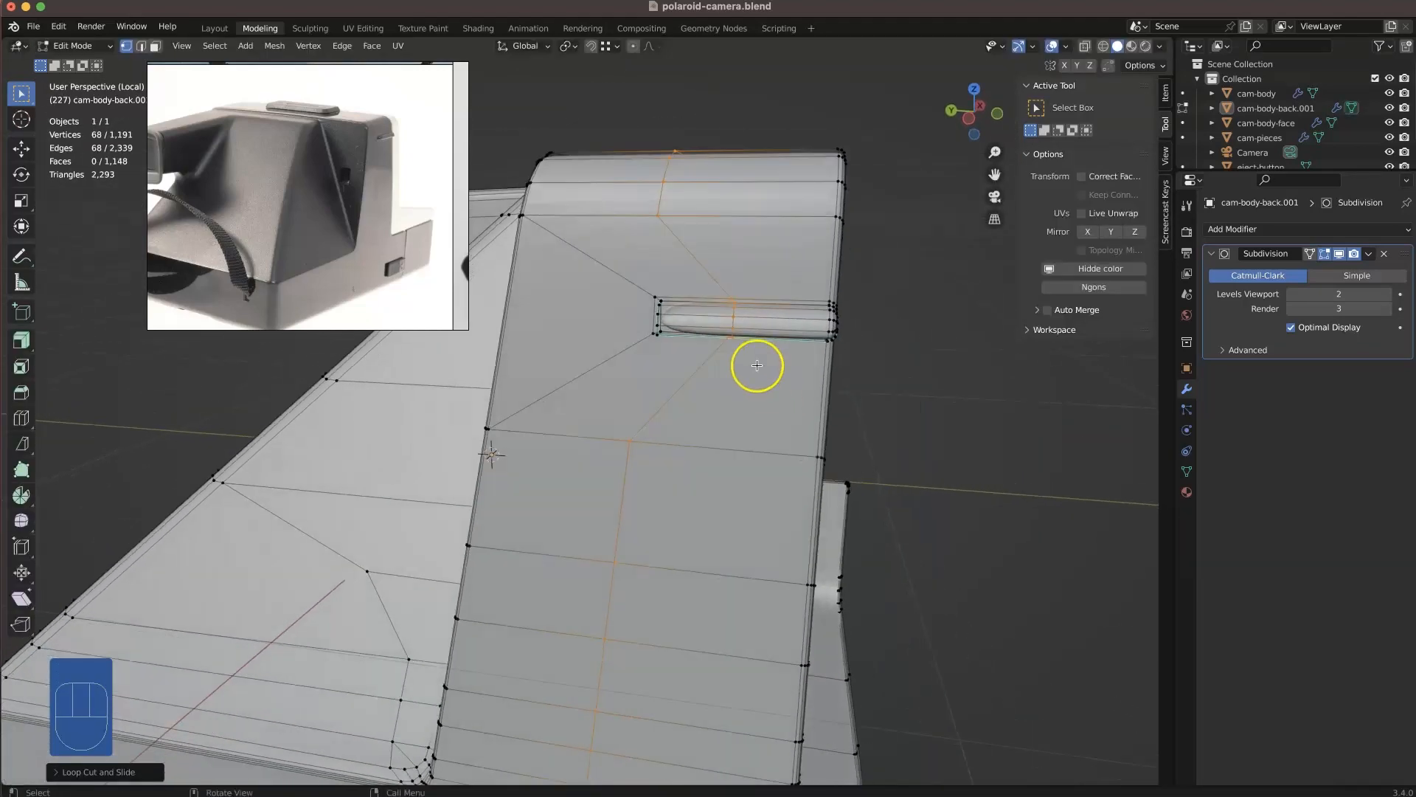
key(alt+z)
drag(712, 295, 775, 354)
middle_drag(771, 346, 674, 379)
key(alt+z)
- Try to slide the selected loop vertices along the strip
key(shift+v)
click(709, 317)
key(super+z)
key(super+z)
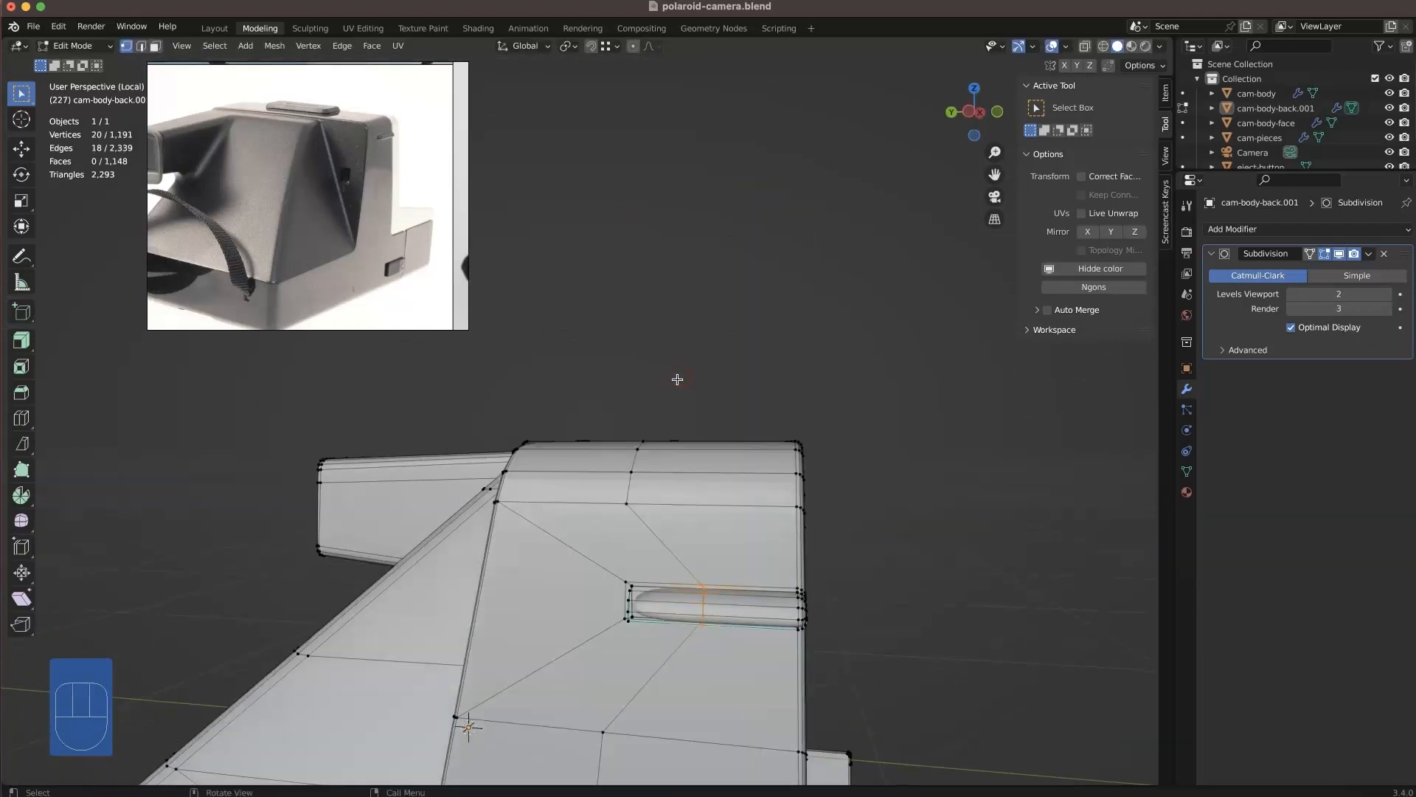
- In the right side view, move the selected loop vertices along the strip close to its end and leave edit mode
key(KP_3)
scroll(768, 560, up, 5)
key(alt+z)
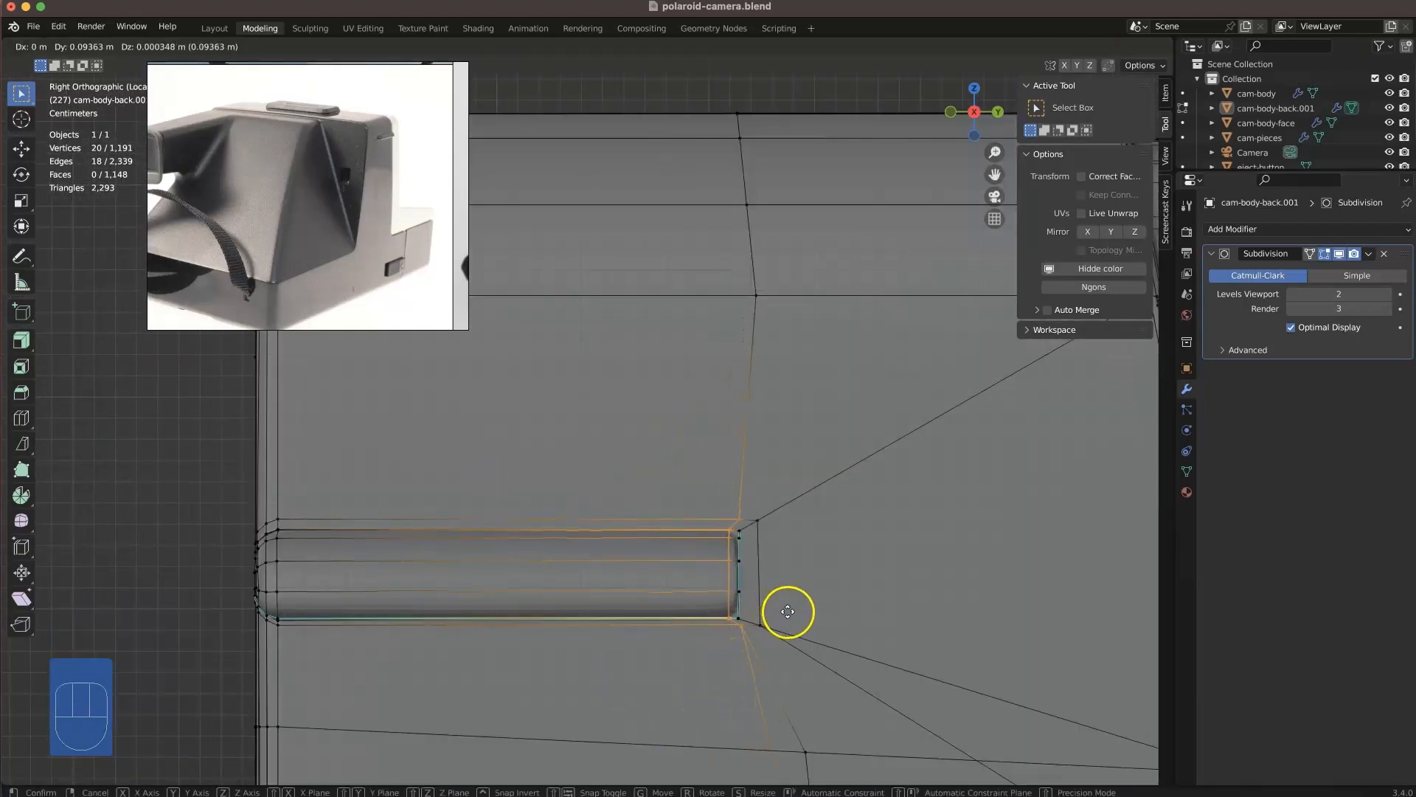
drag(817, 598, 820, 602)
middle_drag(797, 582, 787, 428)
scroll(627, 516, down, 4)
key(alt+z)
scroll(603, 565, down, 4)
key(Tab)
- Examine the camera from several sides and find the eject button in the reference photo
scroll(883, 467, down, 5)
scroll(393, 173, down, 4)
middle_drag(393, 173, 255, 101)
middle_drag(546, 391, 781, 397)
scroll(325, 163, down, 3)
middle_drag(325, 162, 59, 439)
scroll(338, 211, up, 8)
scroll(338, 211, down, 2)
middle_drag(726, 378, 810, 363)
scroll(810, 363, up, 5)
shift+middle_drag(810, 363, 509, 369)
- Select the eject button and move its side face along the X axis
click(765, 411)
scroll(765, 410, down, 4)
key(Tab)
middle_drag(724, 436, 538, 525)
key(alt+z)
key(3)
click(526, 544)
key(g)
key(x)
click(516, 486)
click(538, 525)
- Knife a sideways arrow outline into the eject button's outer face and connect it to the face's border
scroll(539, 521, down, 4)
alt+middle_drag(565, 445, 564, 525)
scroll(565, 525, up, 10)
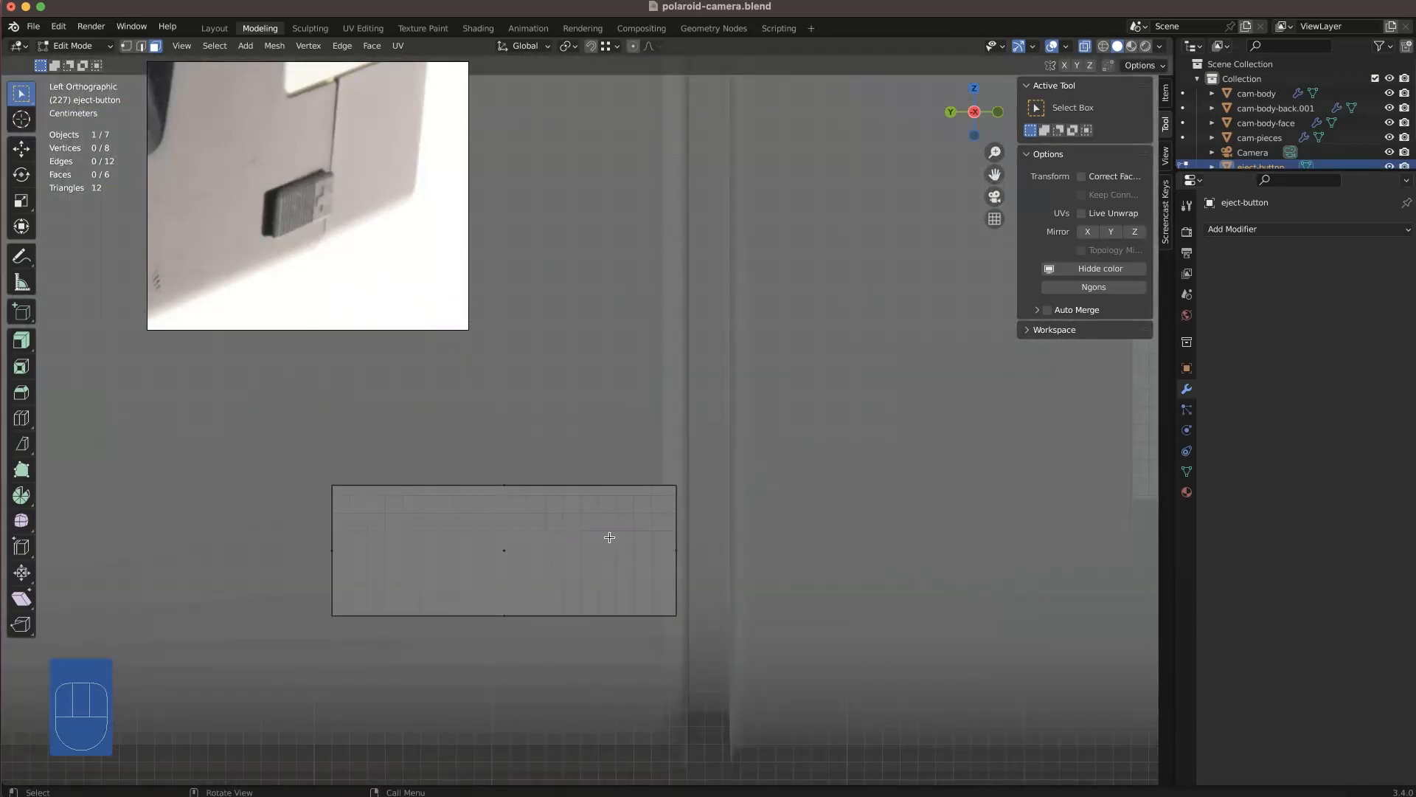
key(alt+z)
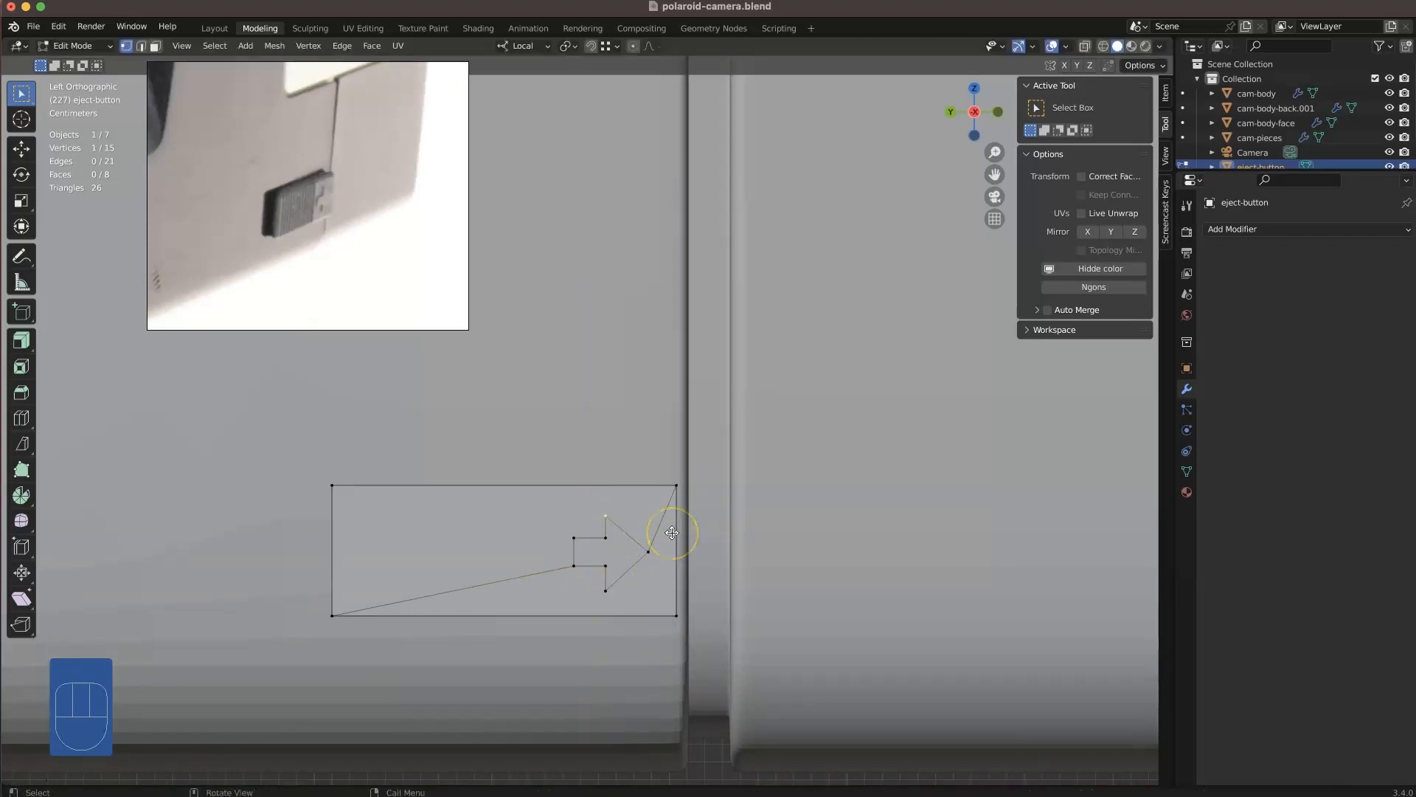
middle_drag(751, 602, 574, 507)
key(Return)
- Dissolve the long diagonal edge between the arrow's tail and the far lower corner of the eject button
key(2)
click(546, 508)
right_click(548, 509)
click(557, 770)
middle_drag(554, 565, 551, 591)
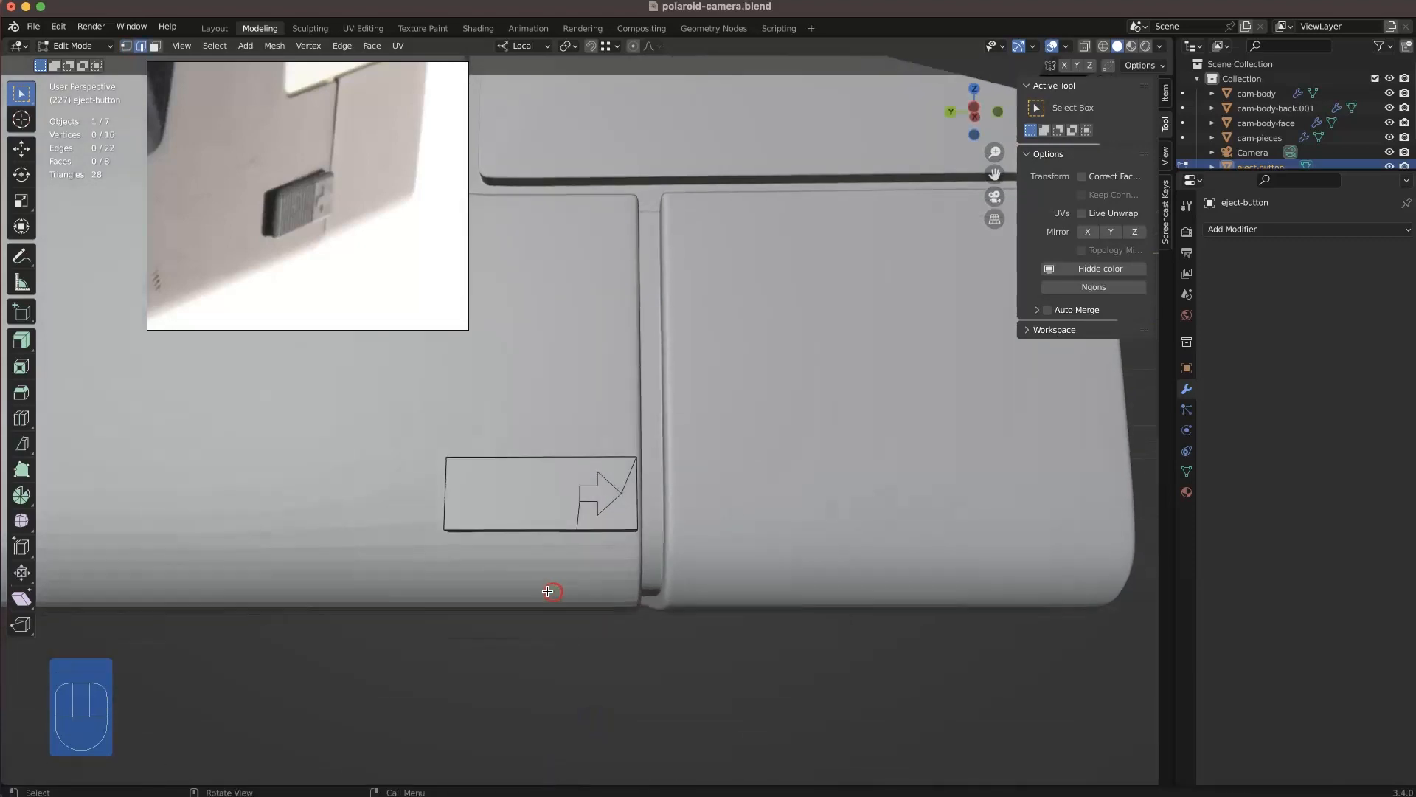
- Bisect the eject button vertically just behind the arrow's tail and again near its opposite end
click(974, 106)
scroll(607, 520, up, 3)
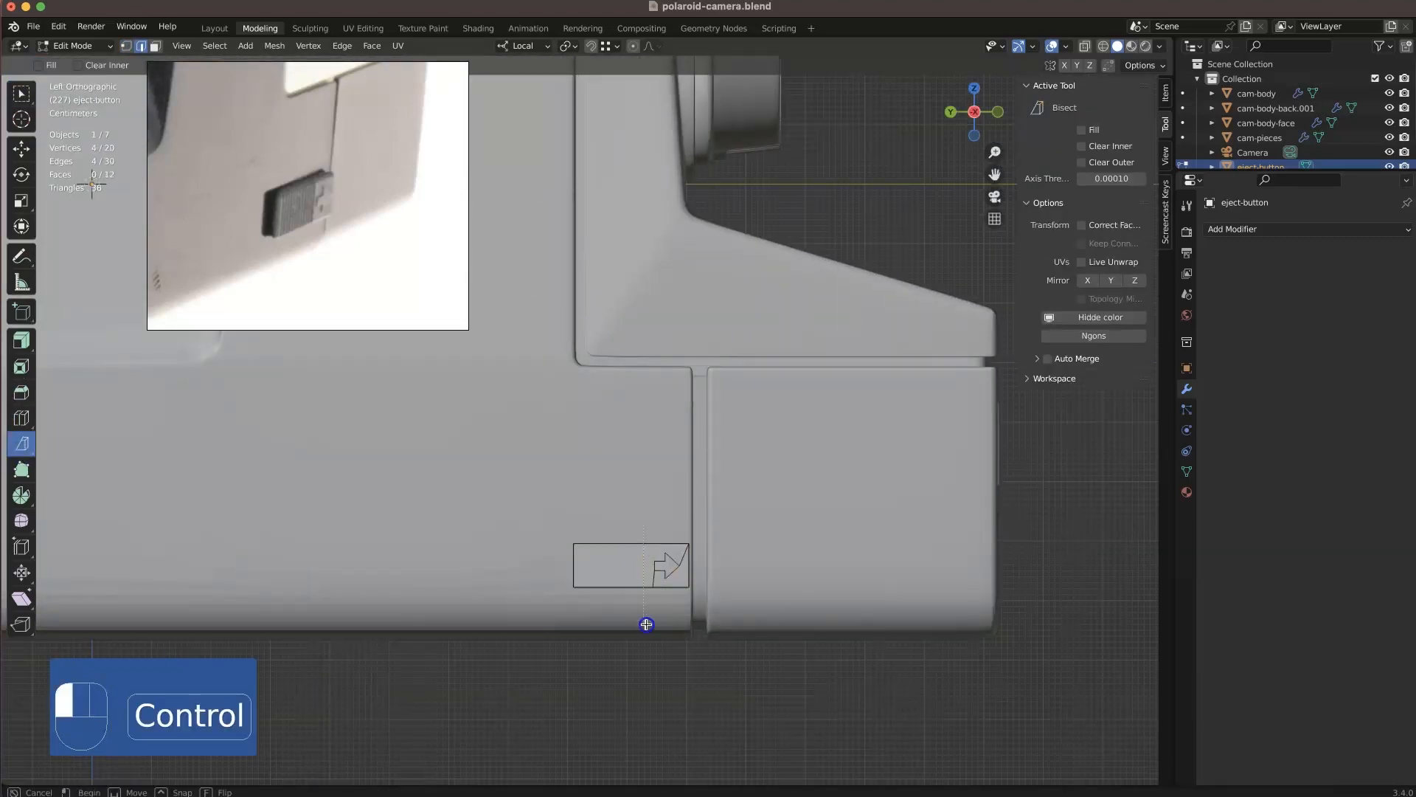
click(696, 617)
middle_drag(696, 616, 677, 632)
scroll(677, 632, down, 1)
click(973, 111)
scroll(611, 496, up, 1)
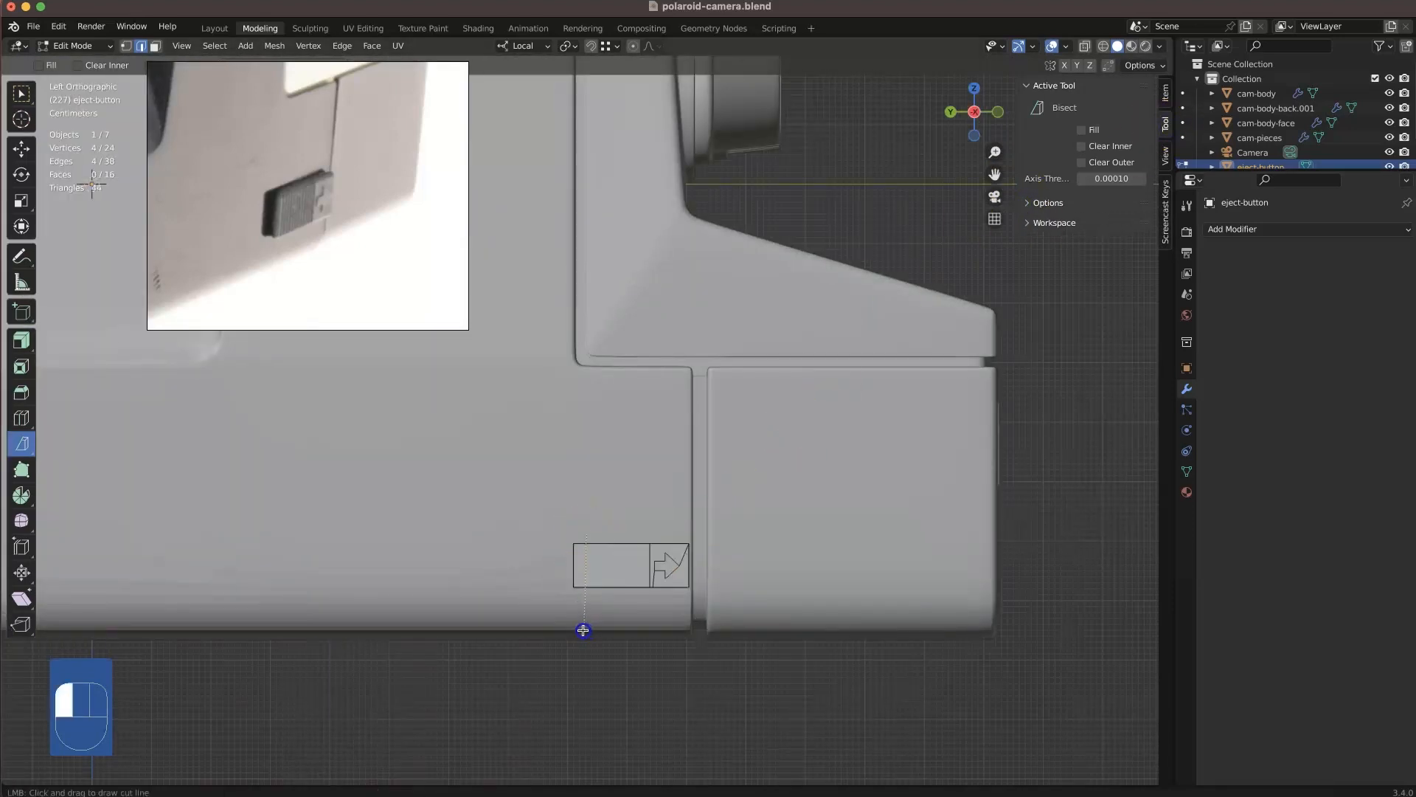
middle_drag(656, 552, 712, 692)
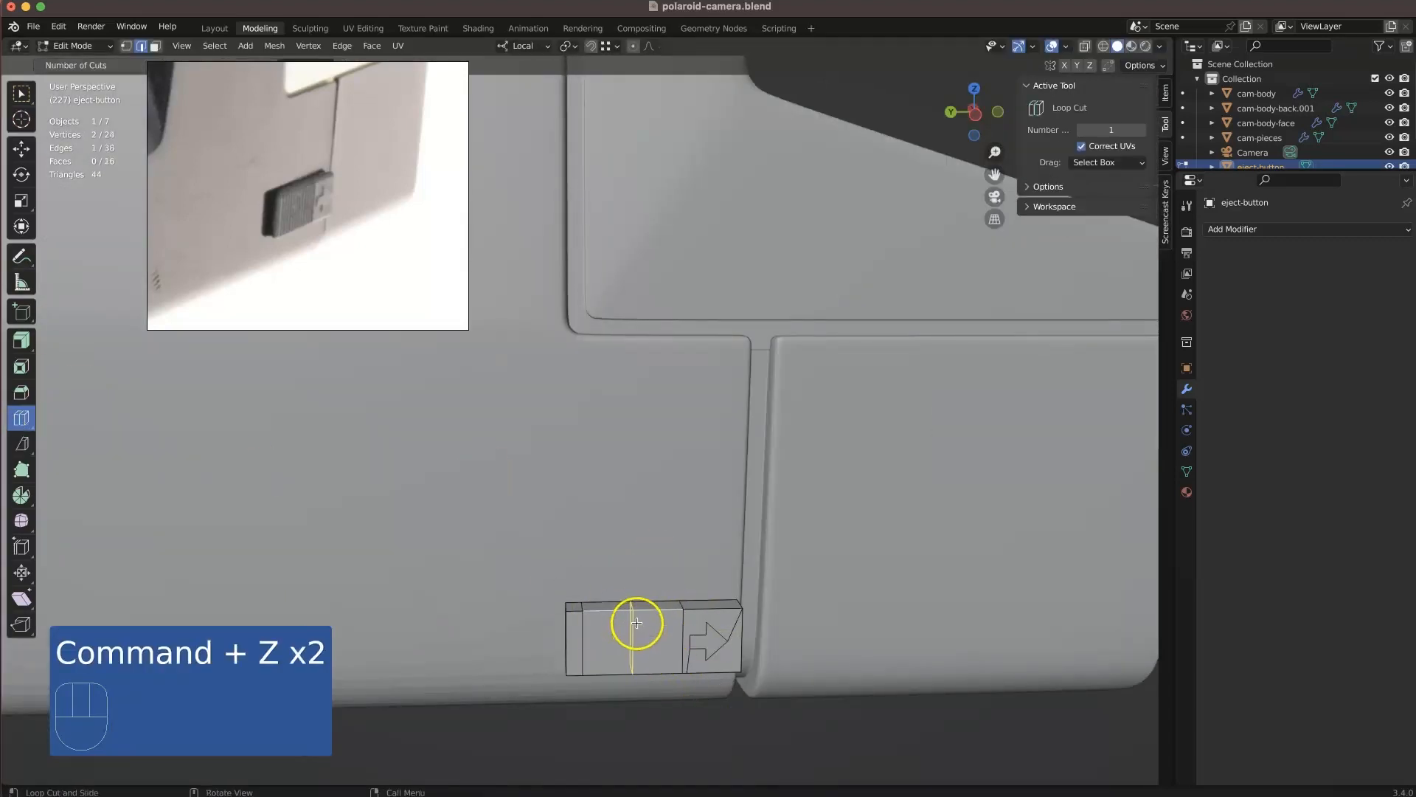
- Add evenly spaced loop cuts between the two bisect cuts, then isolate the eject button and add a lengthwise loop cut near its back
click(111, 770)
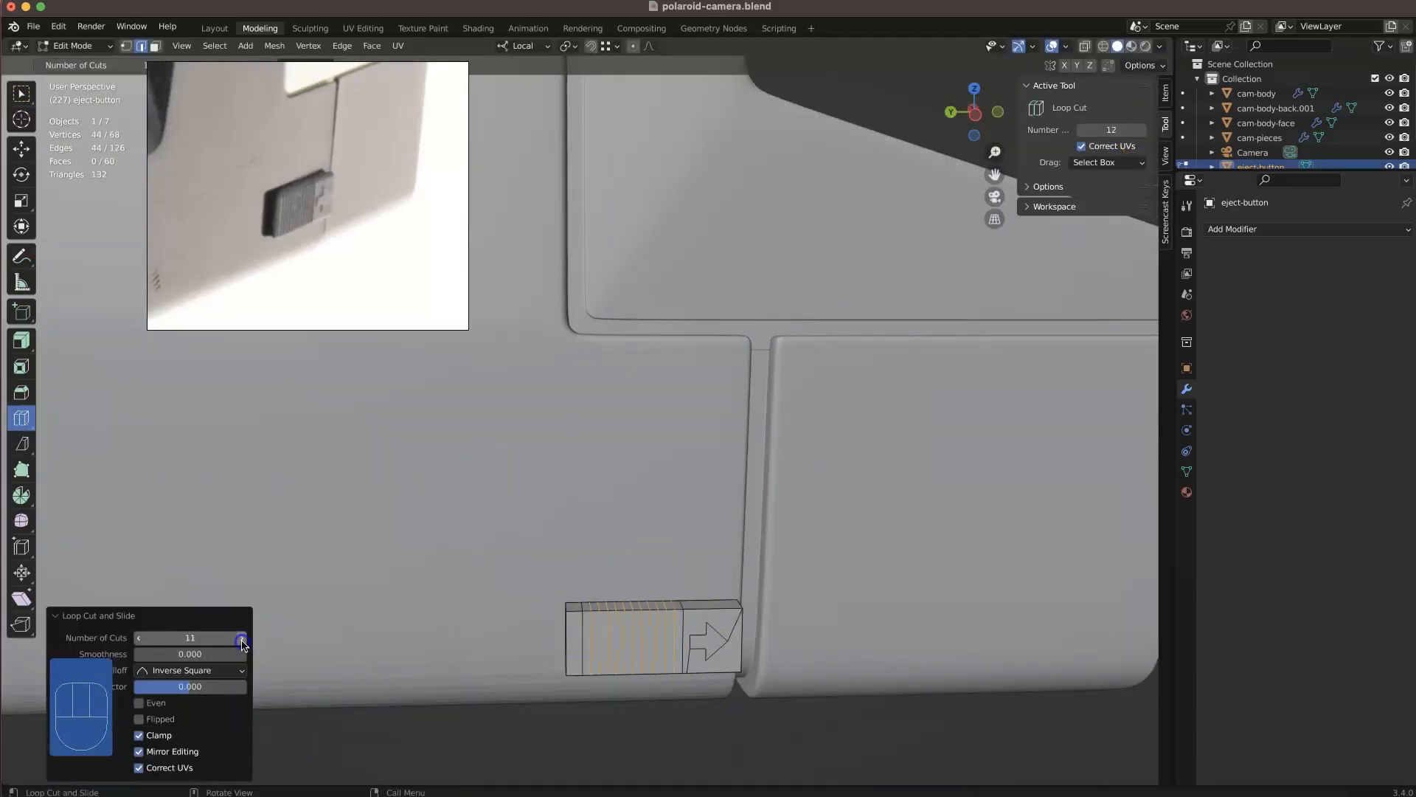
click(22, 94)
click(689, 649)
middle_drag(682, 656, 661, 680)
key(KP_Divide)
mouse_move(626, 487)
middle_down()
mouse_move(727, 476)
mouse_move(623, 500)
middle_up()
click(679, 535)
click(658, 518)
- Select every other face strip across the ribbed section, leaving out the back, and extrude the strips inward as grooves
key(3)
alt+click(578, 472)
alt+shift+click(600, 456)
alt+shift+click(620, 440)
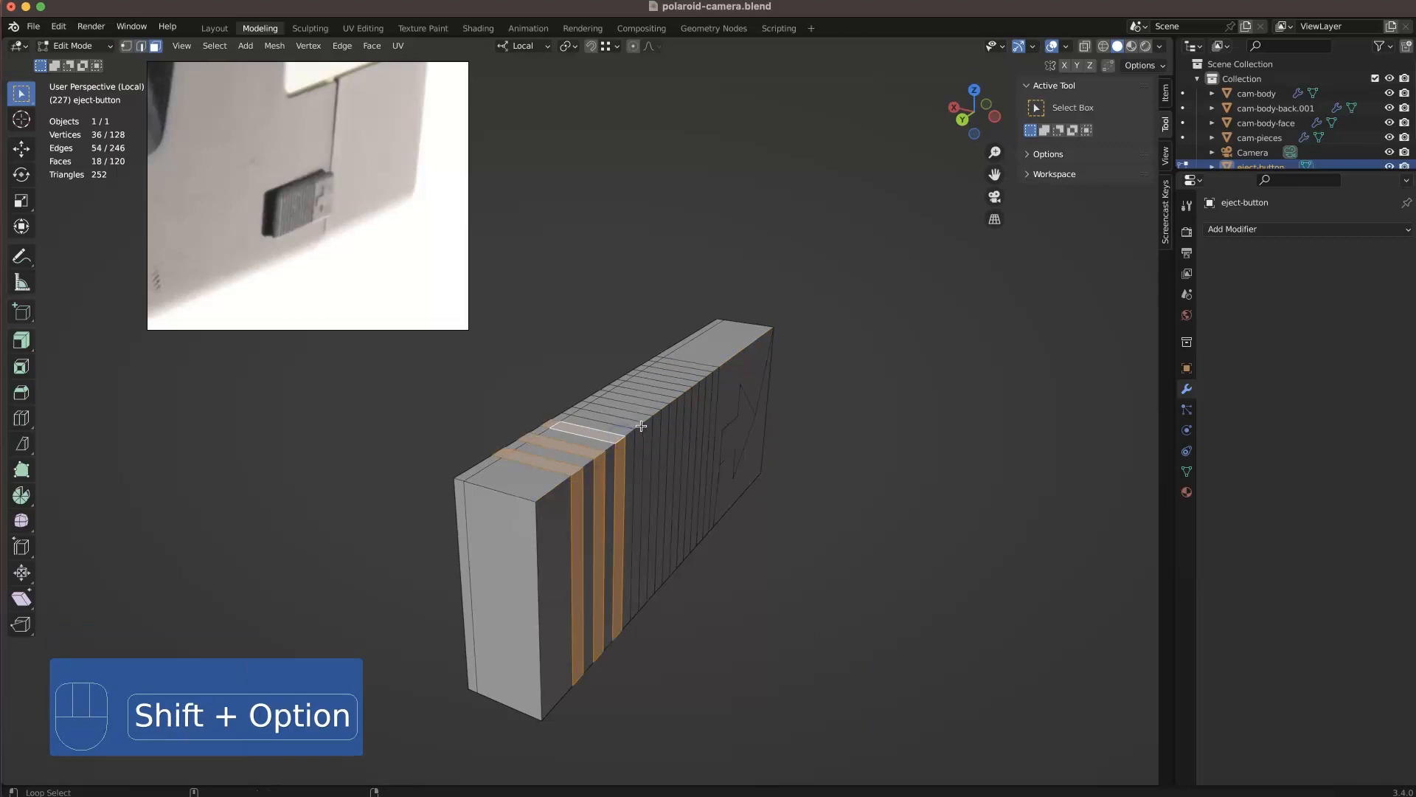
alt+shift+click(702, 379)
alt+shift+click(714, 370)
middle_drag(708, 428, 765, 422)
key(alt+z)
middle_drag(611, 455, 567, 392)
key(e)
right_click(741, 320)
click(849, 318)
- Bevel the eject button's outer border and corner edges with three segments, about 0.0053 m wide
middle_drag(848, 324, 765, 506)
click(833, 655)
middle_drag(833, 655, 862, 730)
middle_drag(541, 470, 816, 433)
alt+shift+click(936, 474)
middle_drag(543, 563, 638, 478)
alt+shift+click(631, 531)
alt+shift+click(607, 443)
key(ctrl+b)
click(654, 591)
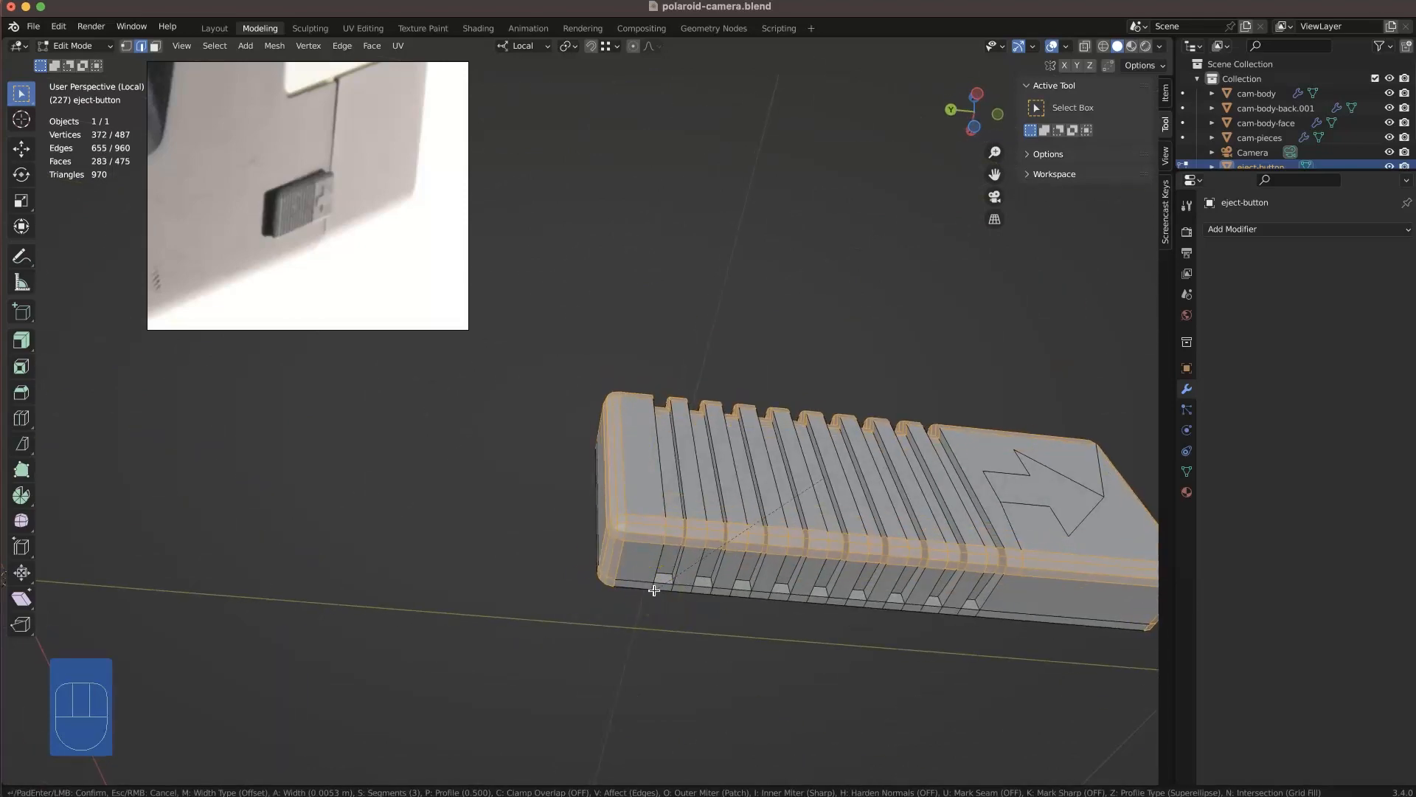
- Select all the groove faces, reduce the selection to their boundary loops and mark those edges as sharp
shift+middle_drag(655, 591, 475, 565)
click(691, 603)
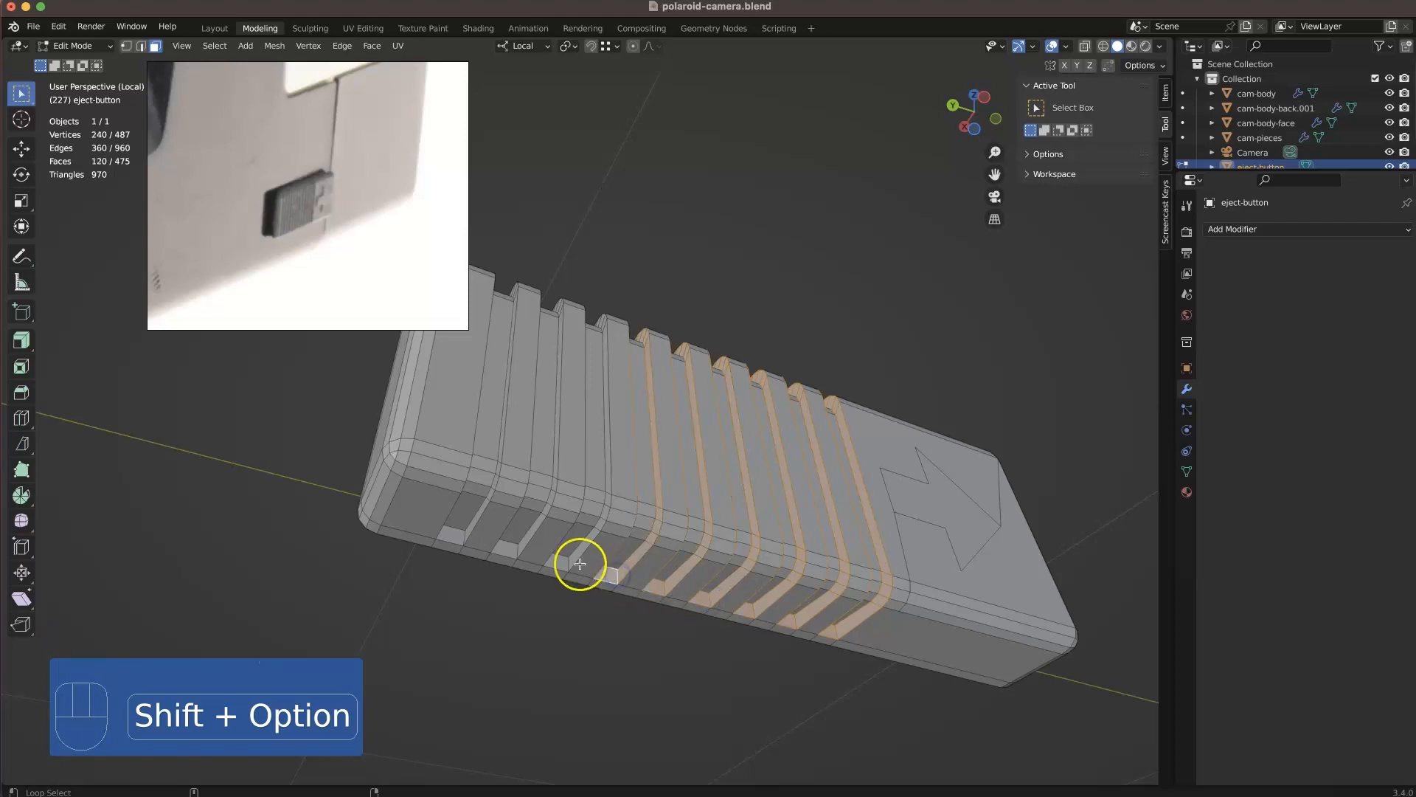
middle_drag(464, 536, 530, 530)
key(2)
middle_drag(901, 625, 915, 568)
click(214, 45)
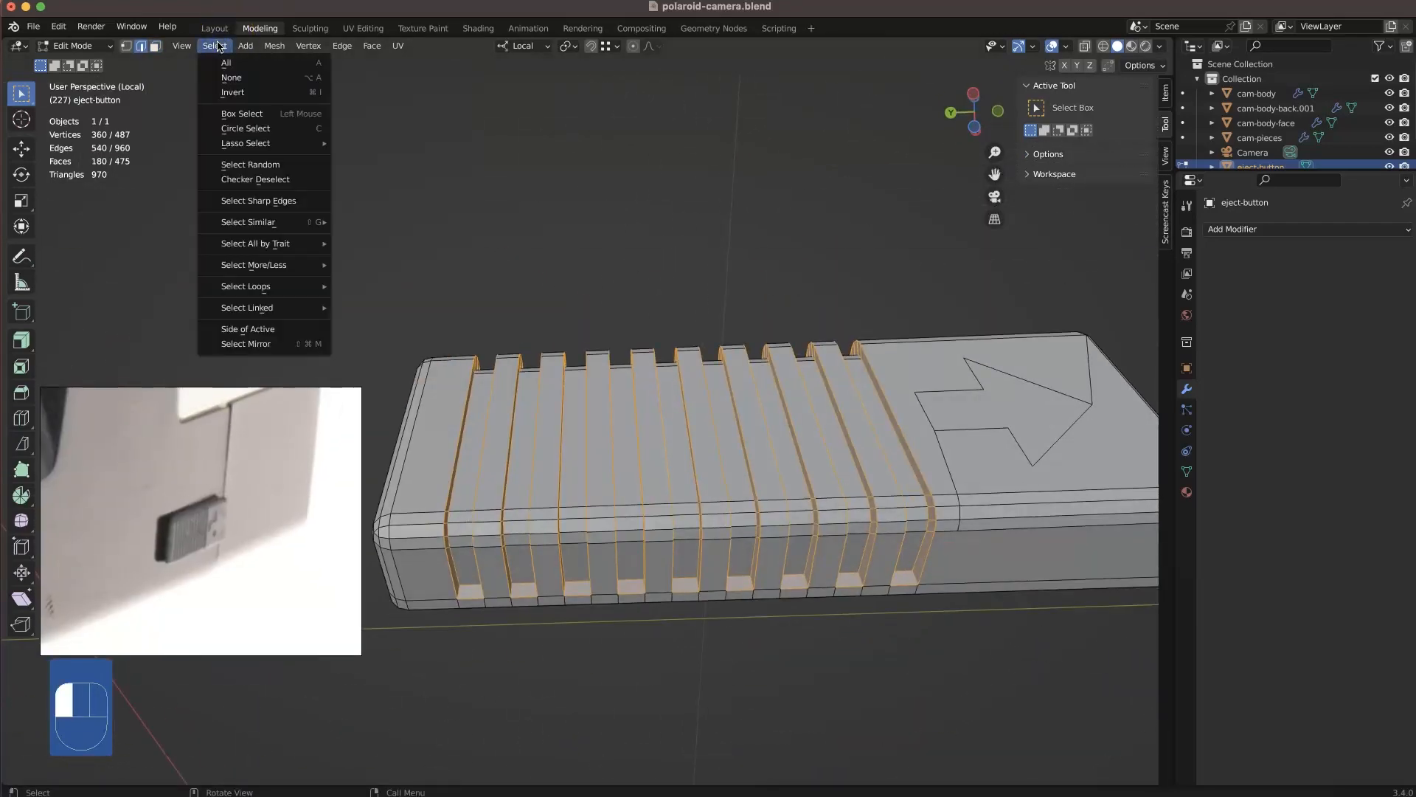
click(214, 46)
mouse_move(273, 289)
click(395, 336)
middle_drag(670, 510, 697, 501)
right_click(710, 517)
click(704, 655)
- Extrude the arrow face outward from the eject button
shift+middle_drag(1048, 442, 937, 493)
key(3)
click(939, 494)
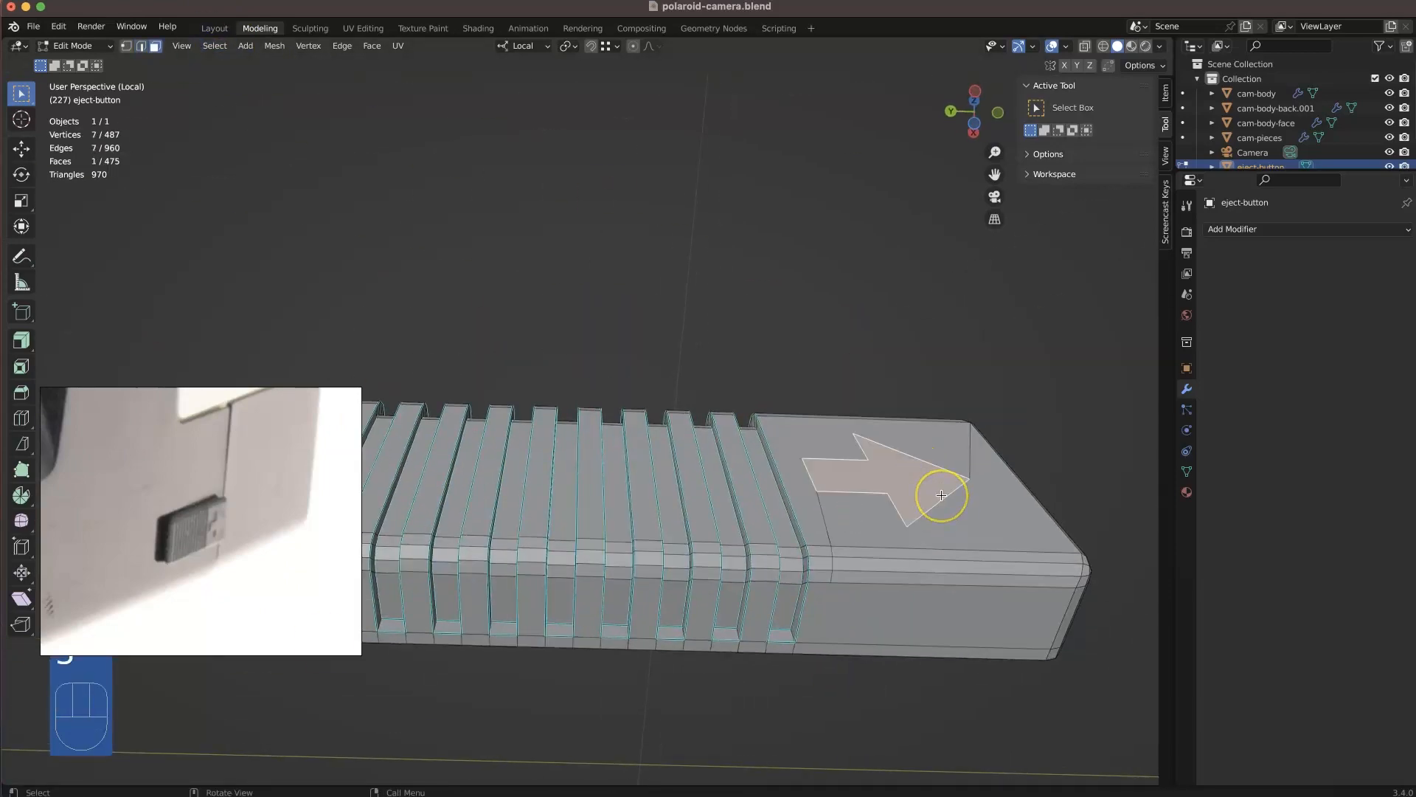
click(946, 484)
click(783, 354)
middle_drag(783, 354, 804, 424)
- Select the edge loops and corner edges of the raised arrow and mark them as sharp
key(2)
alt+click(866, 468)
middle_drag(866, 468, 1051, 524)
alt+shift+click(851, 459)
shift+click(1050, 525)
shift+click(1119, 461)
right_click(1120, 461)
click(1084, 634)
- Inset the eject button's back face, add a level 2 Subdivision modifier and shade it with 30° auto smooth
middle_drag(885, 450, 804, 366)
key(3)
click(804, 366)
key(i)
click(718, 539)
click(718, 539)
scroll(695, 386, down, 2)
middle_drag(695, 386, 640, 422)
key(KP_Divide)
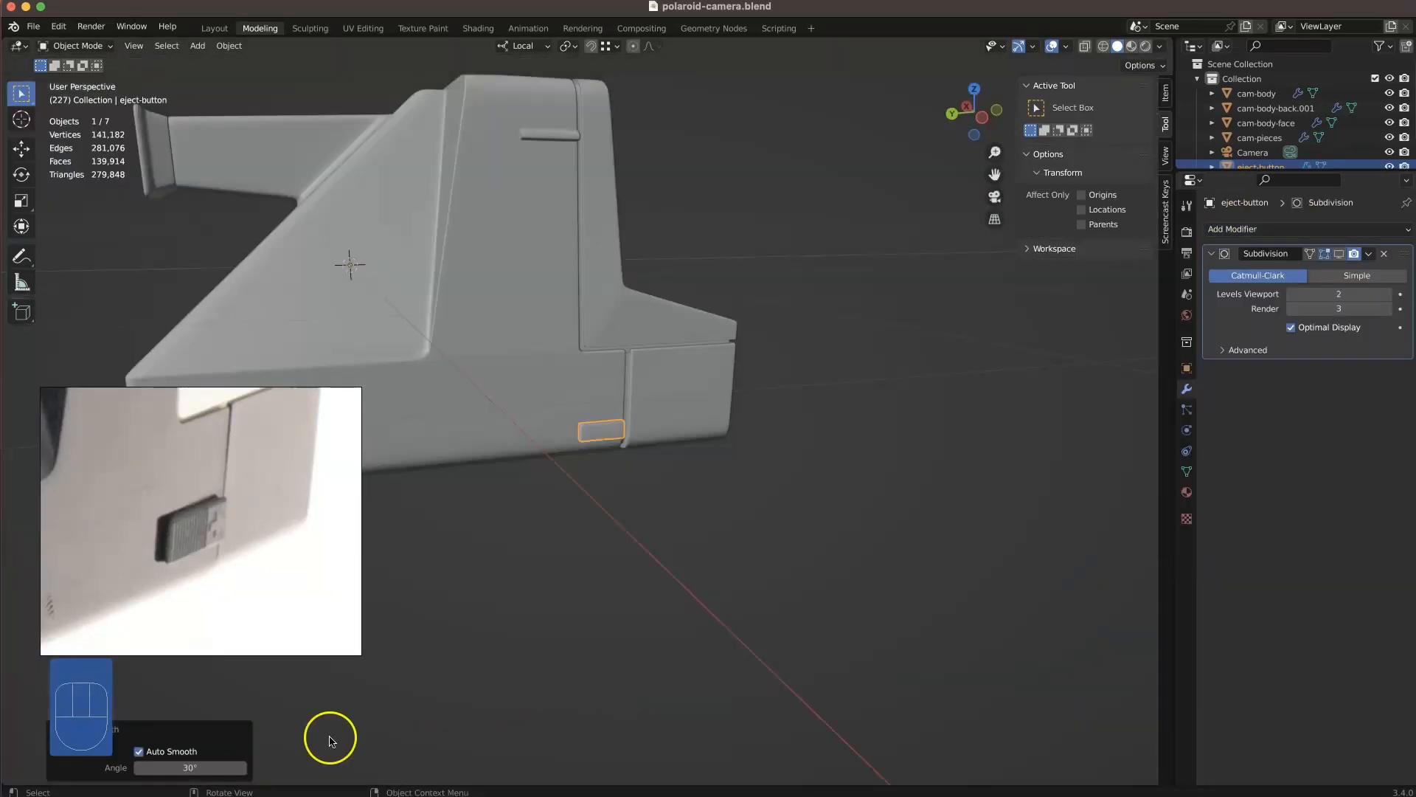
- Check the eject button against the camera body, isolate it again and reposition the reference photo
middle_drag(818, 310, 664, 488)
shift+middle_drag(546, 590, 610, 560)
super+middle_drag(664, 627, 789, 560)
shift+middle_drag(789, 559, 574, 550)
key(KP_Divide)
middle_drag(653, 435, 609, 461)
right_click(290, 518)
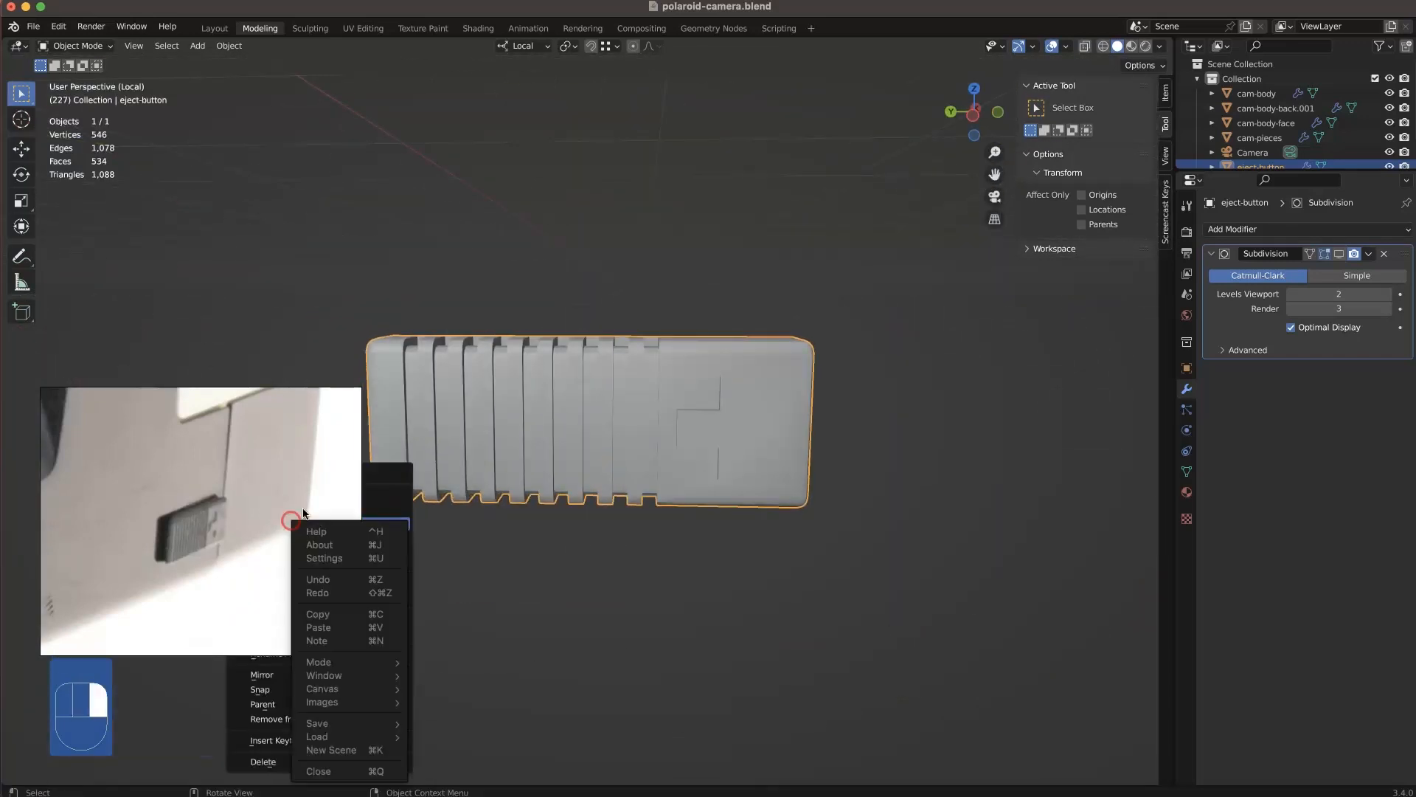
right_drag(321, 420, 409, 244)
middle_drag(516, 307, 965, 587)
- Bevel the edge loop around the arrow's base with three segments, about 0.001 m wide
key(Tab)
scroll(844, 442, up, 3)
key(2)
alt+click(919, 477)
middle_drag(885, 421, 974, 456)
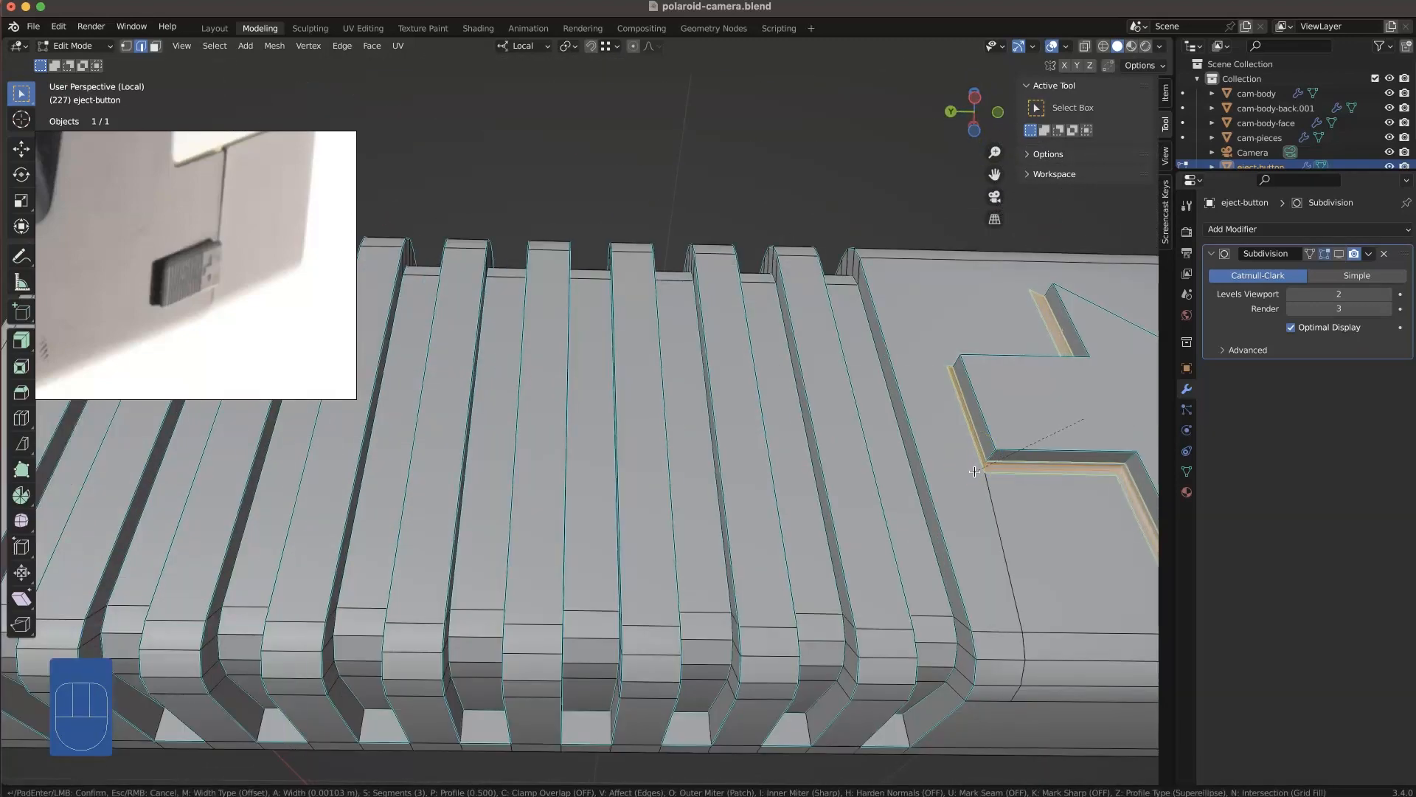
click(975, 475)
mouse_move(973, 475)
middle_down()
mouse_move(981, 506)
mouse_move(964, 482)
middle_up()
- Adjust the edge loop around the arrow's base in Normal orientation, and return the transform orientation to Global
click(481, 122)
middle_drag(948, 386, 858, 520)
click(930, 438)
middle_drag(654, 414, 688, 477)
click(892, 670)
middle_drag(892, 670, 877, 603)
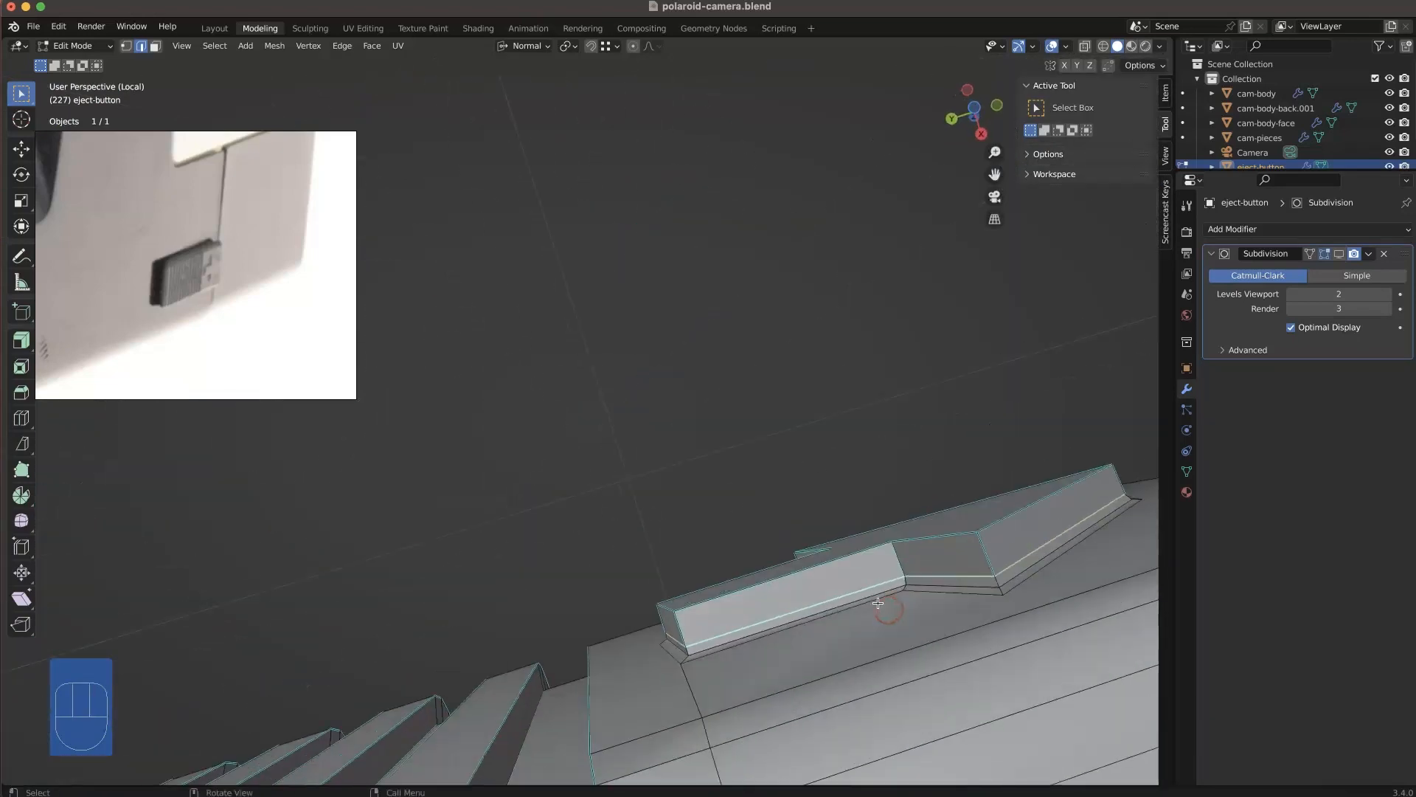
middle_drag(1012, 541, 819, 473)
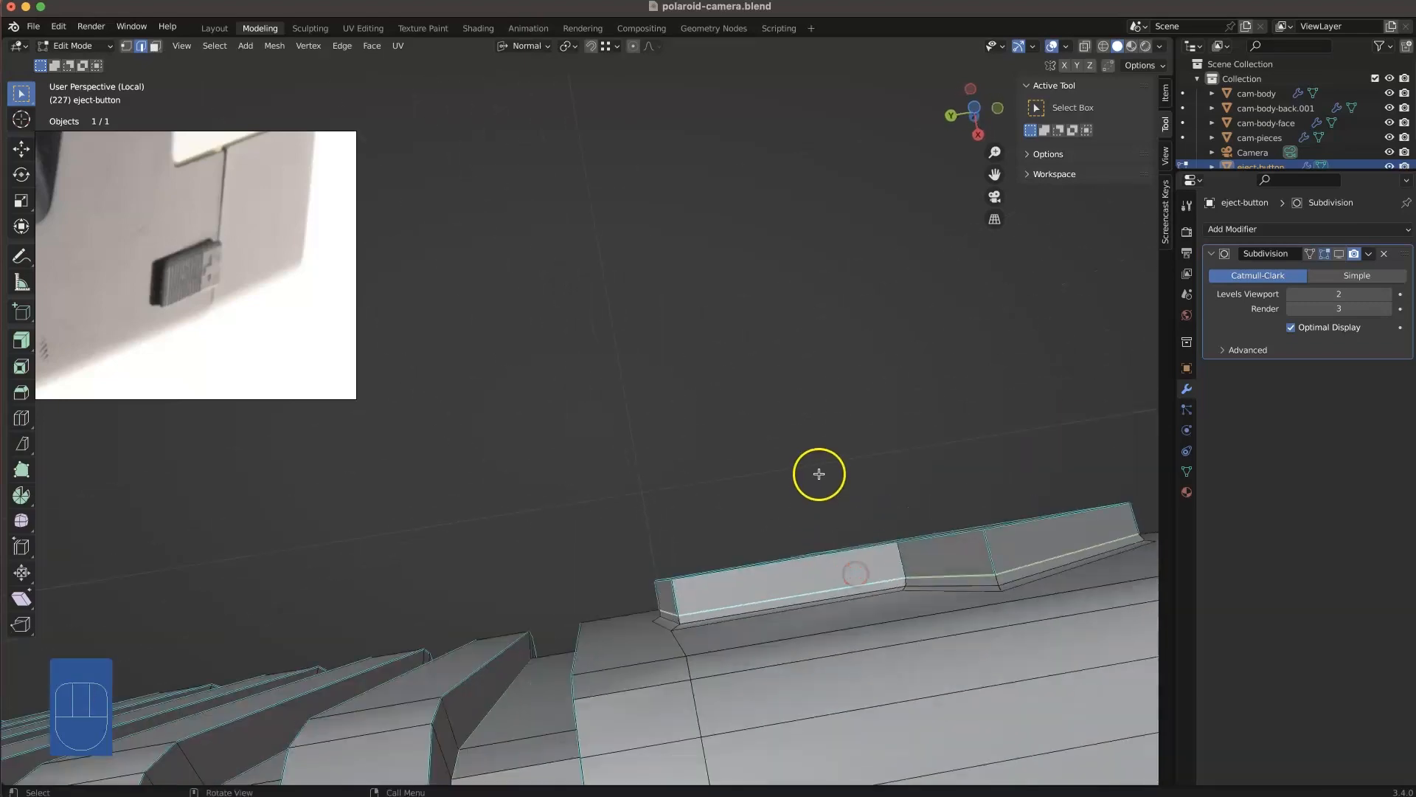
click(787, 245)
- Select the upright corner edges all around the raised arrow and bevel them with two segments
middle_drag(841, 421, 831, 650)
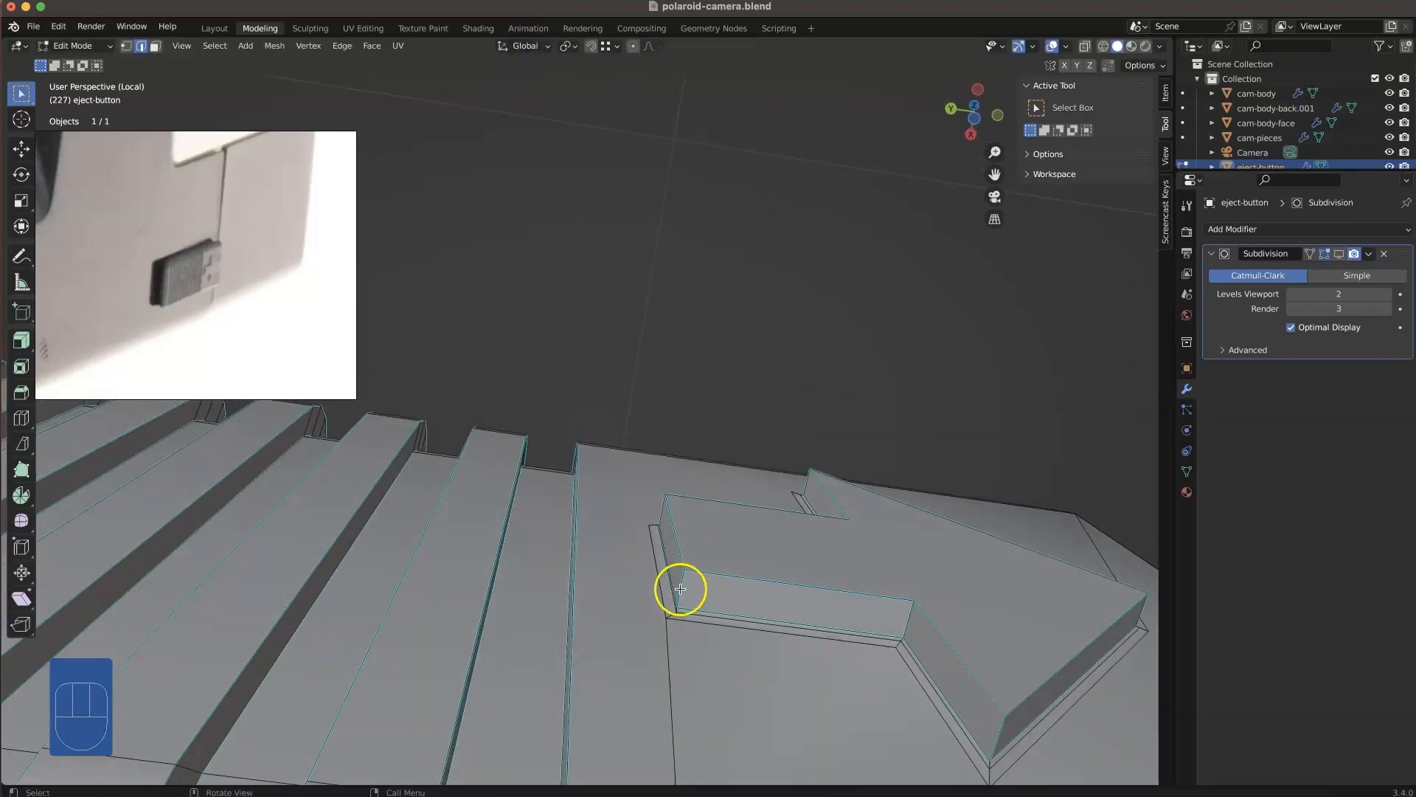
middle_drag(744, 631, 718, 423)
mouse_move(757, 592)
middle_down()
mouse_move(743, 476)
mouse_move(745, 608)
middle_up()
alt+click(738, 626)
shift+click(732, 646)
shift+click(743, 282)
shift+click(768, 307)
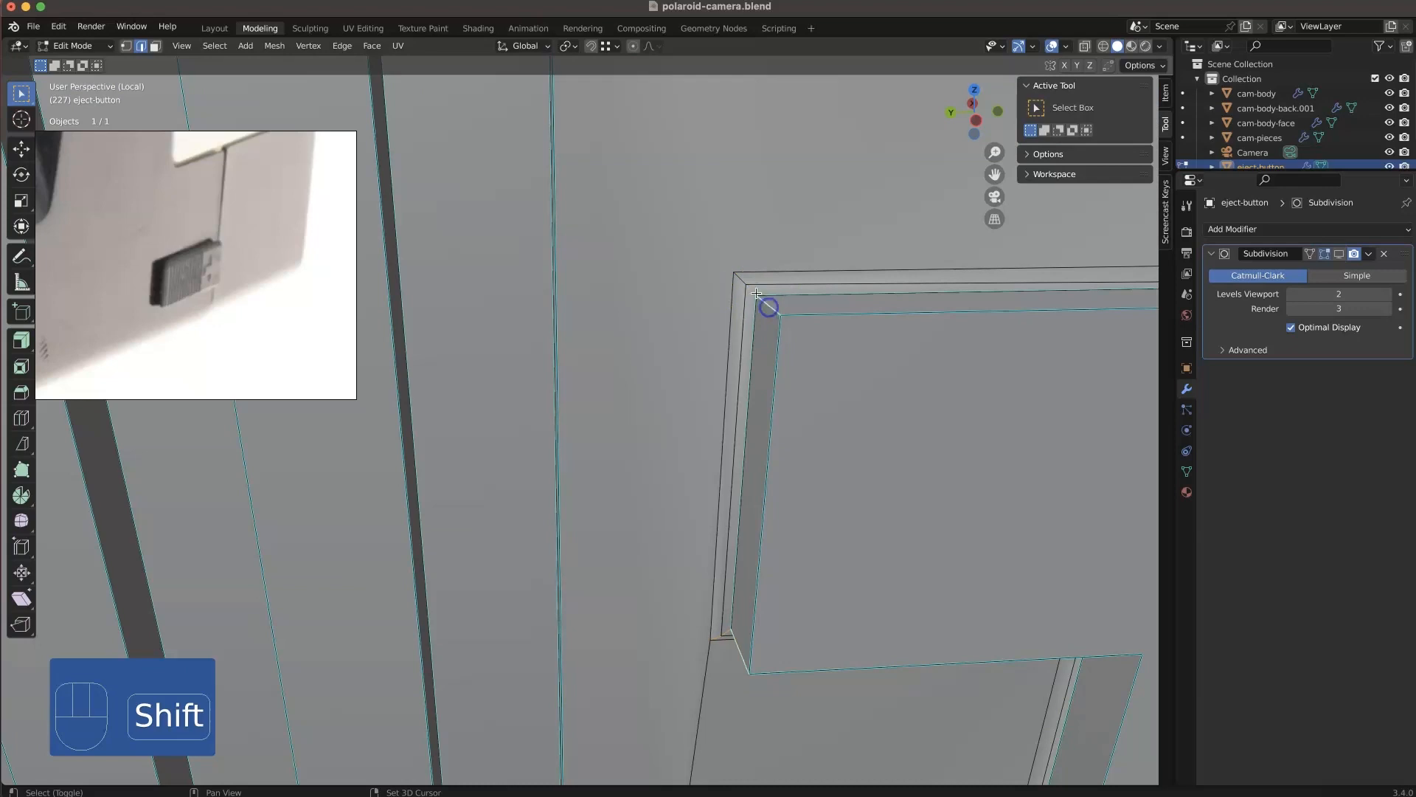
middle_drag(784, 392, 657, 480)
shift+click(770, 564)
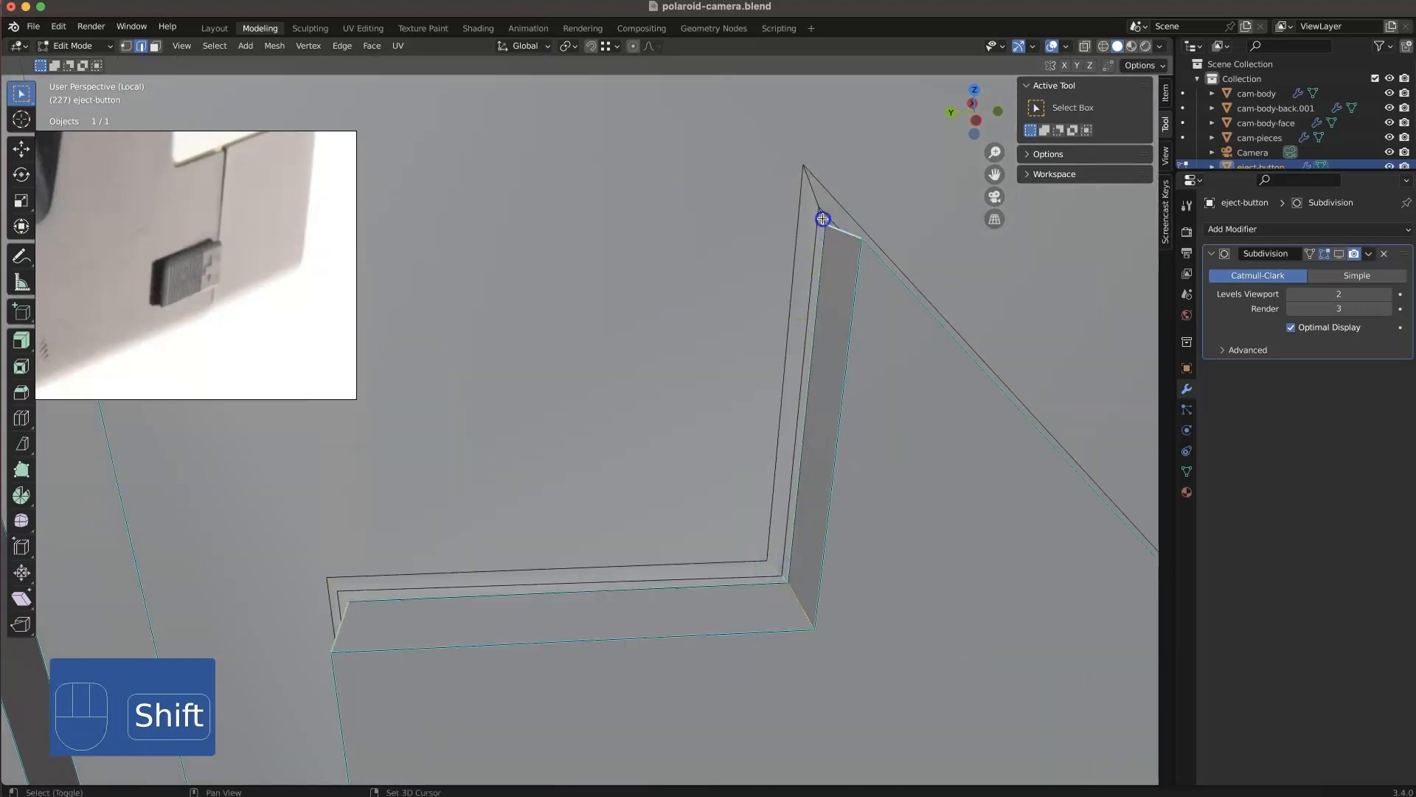
middle_drag(818, 200, 881, 525)
shift+click(881, 524)
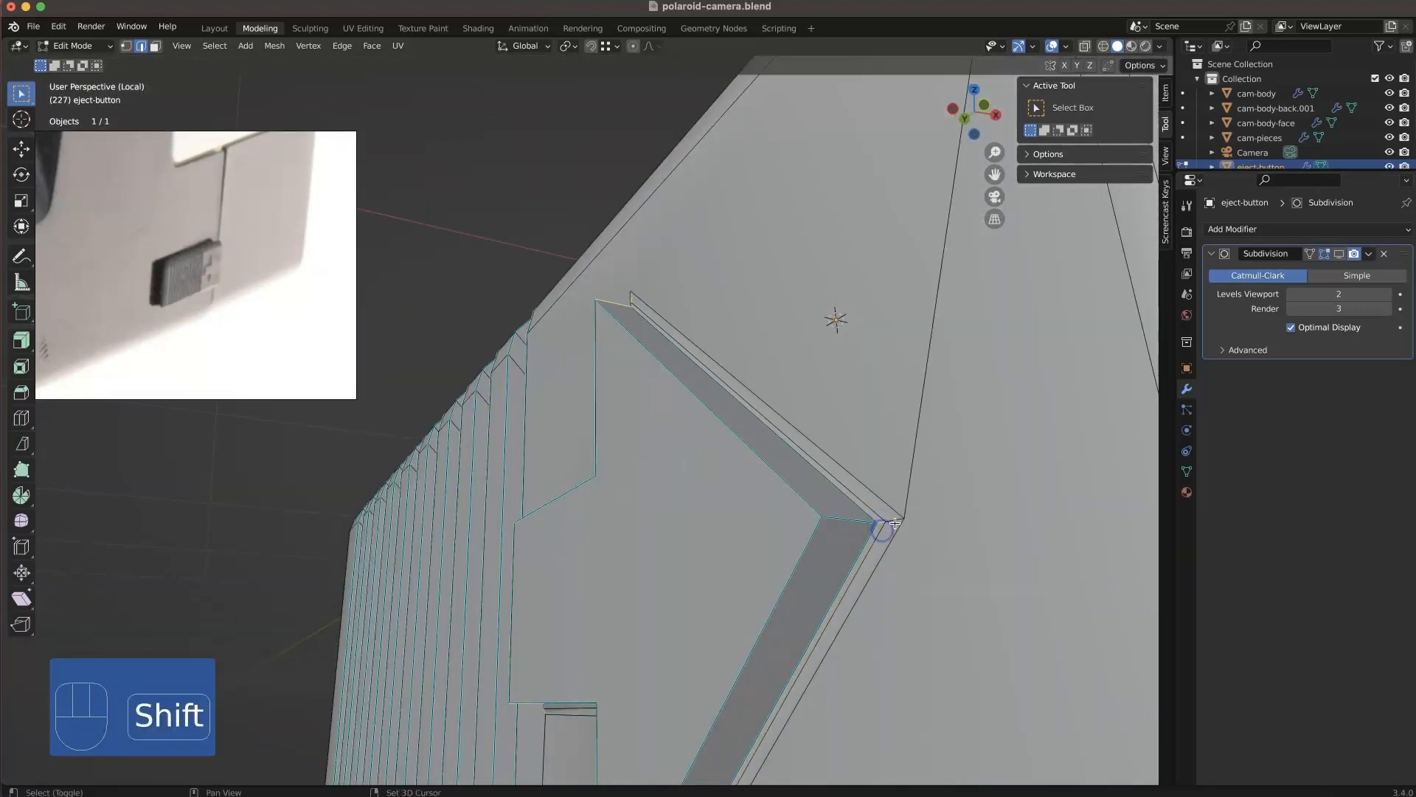
middle_drag(827, 565, 864, 501)
shift+middle_drag(792, 621, 855, 542)
shift+click(796, 657)
middle_drag(773, 588, 794, 581)
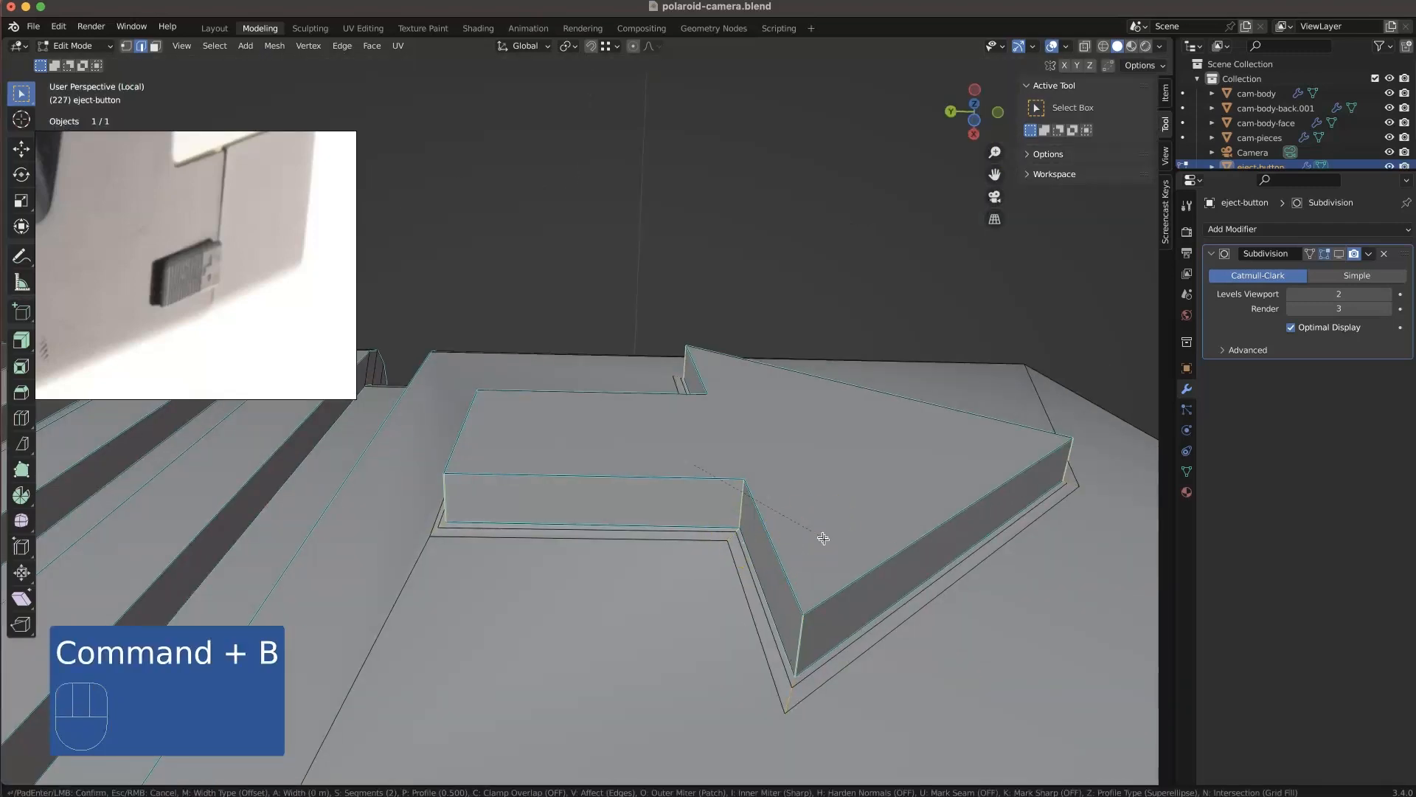
click(829, 534)
middle_drag(829, 535, 822, 587)
- Add a support loop just below the arrow's upper edge
alt+click(862, 585)
click(860, 584)
scroll(870, 623, up, 3)
scroll(1020, 320, down, 3)
click(1020, 321)
middle_drag(1020, 320, 863, 472)
scroll(677, 520, up, 3)
shift+middle_drag(543, 502, 682, 542)
scroll(645, 598, down, 4)
scroll(760, 502, up, 3)
scroll(776, 522, up, 2)
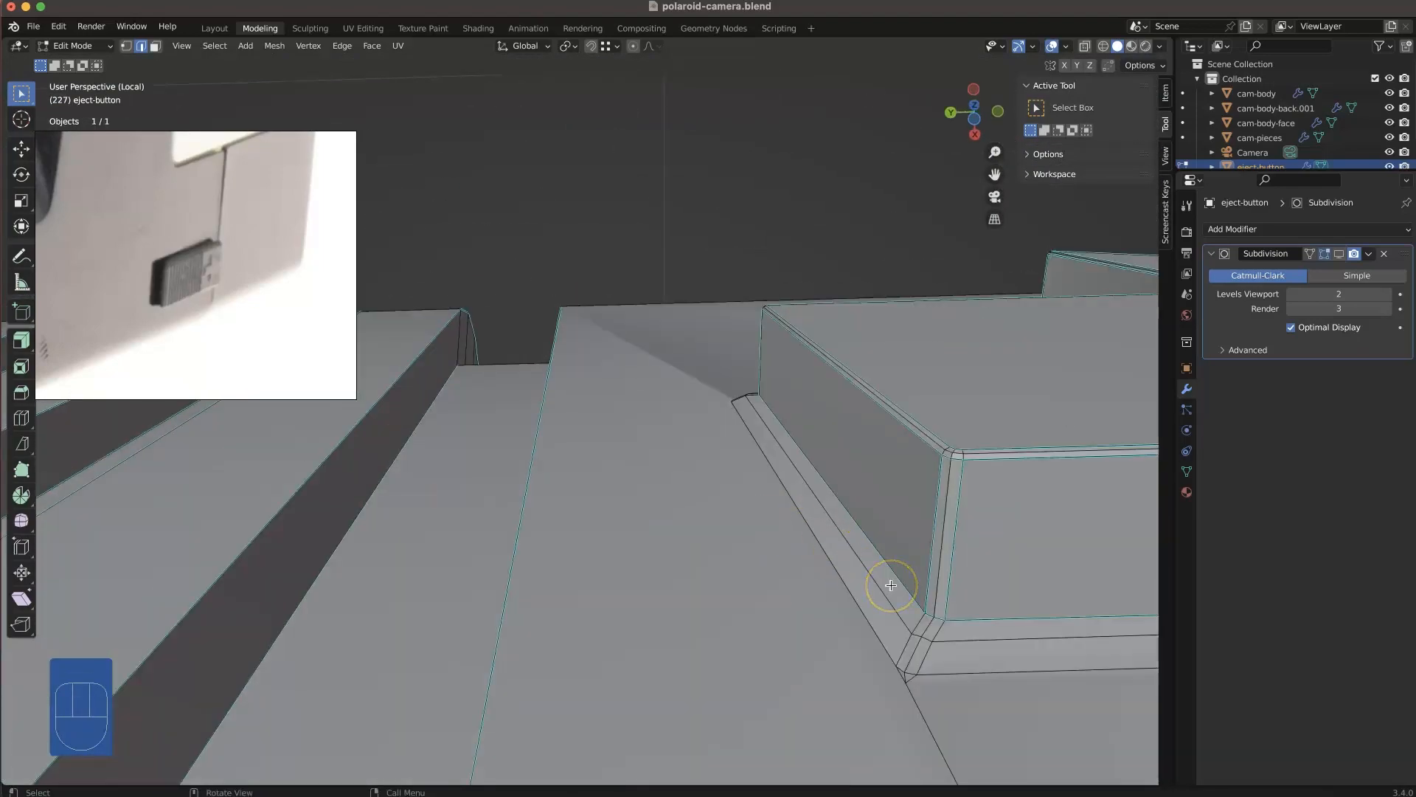
- Split the arrow from the button along its base edge loop, using Faces by Edges, and hide the detached arrow
click(903, 561)
scroll(913, 553, down, 4)
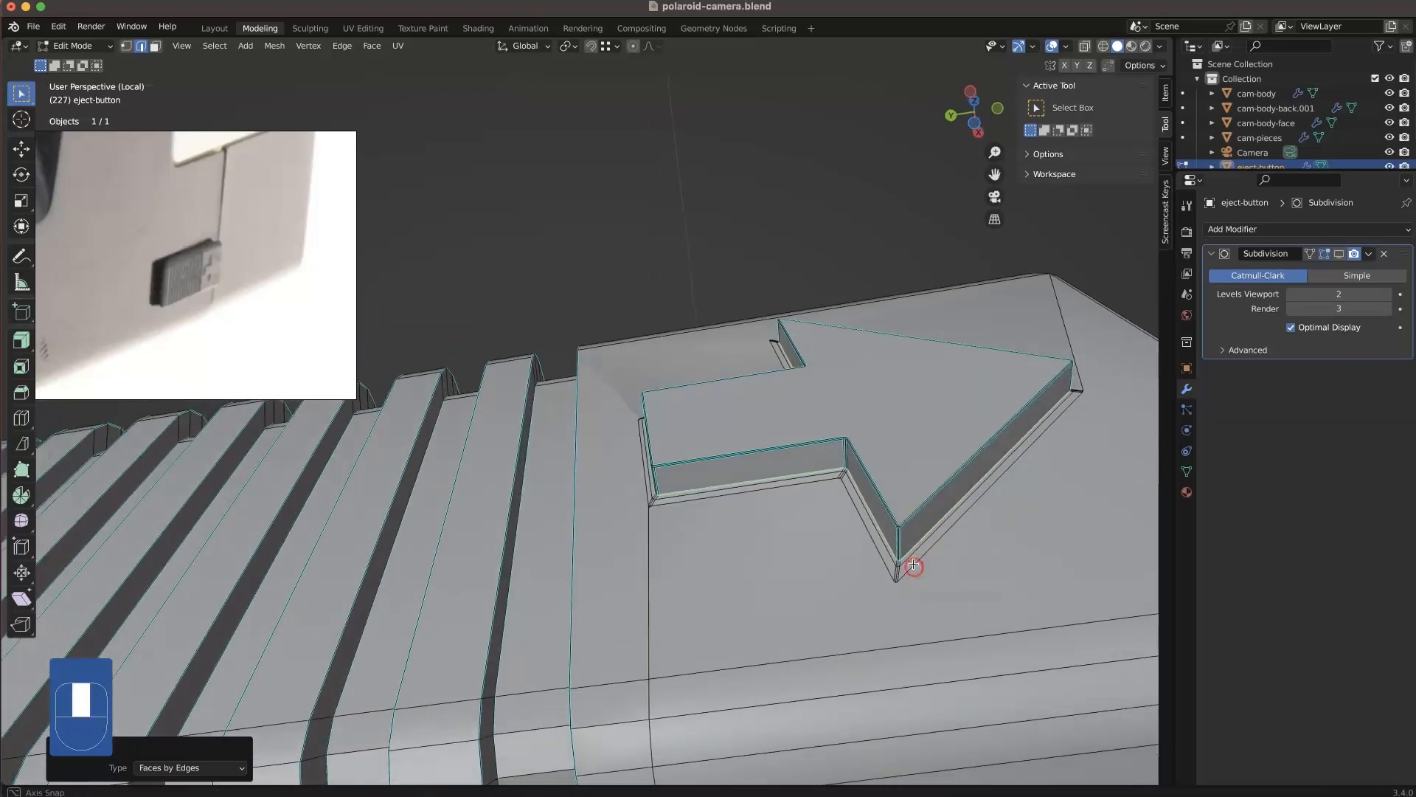
key(h)
- Fill the arrow-shaped hole with a face and dissolve it together with the surrounding bevel strips
middle_drag(916, 528, 883, 592)
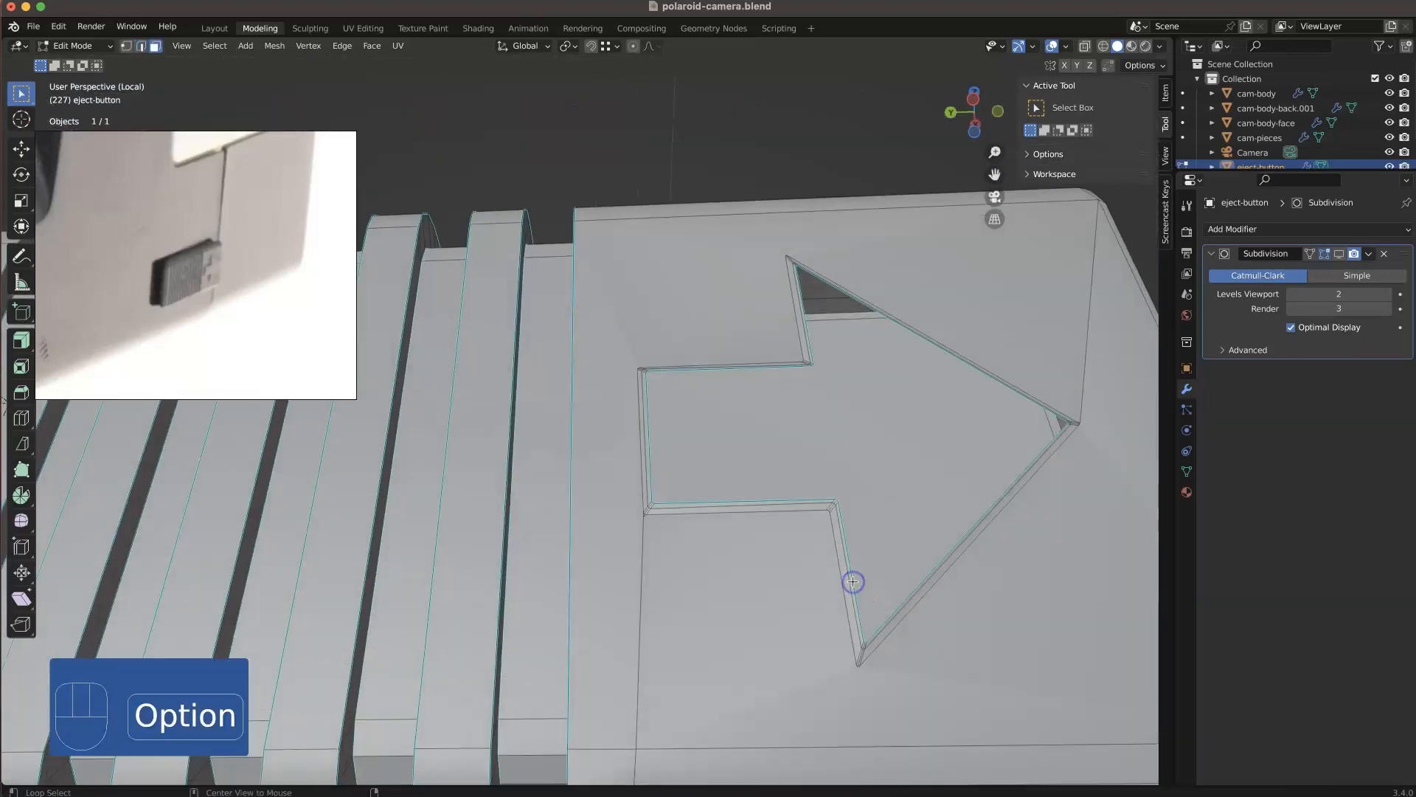
scroll(671, 414, up, 3)
key(2)
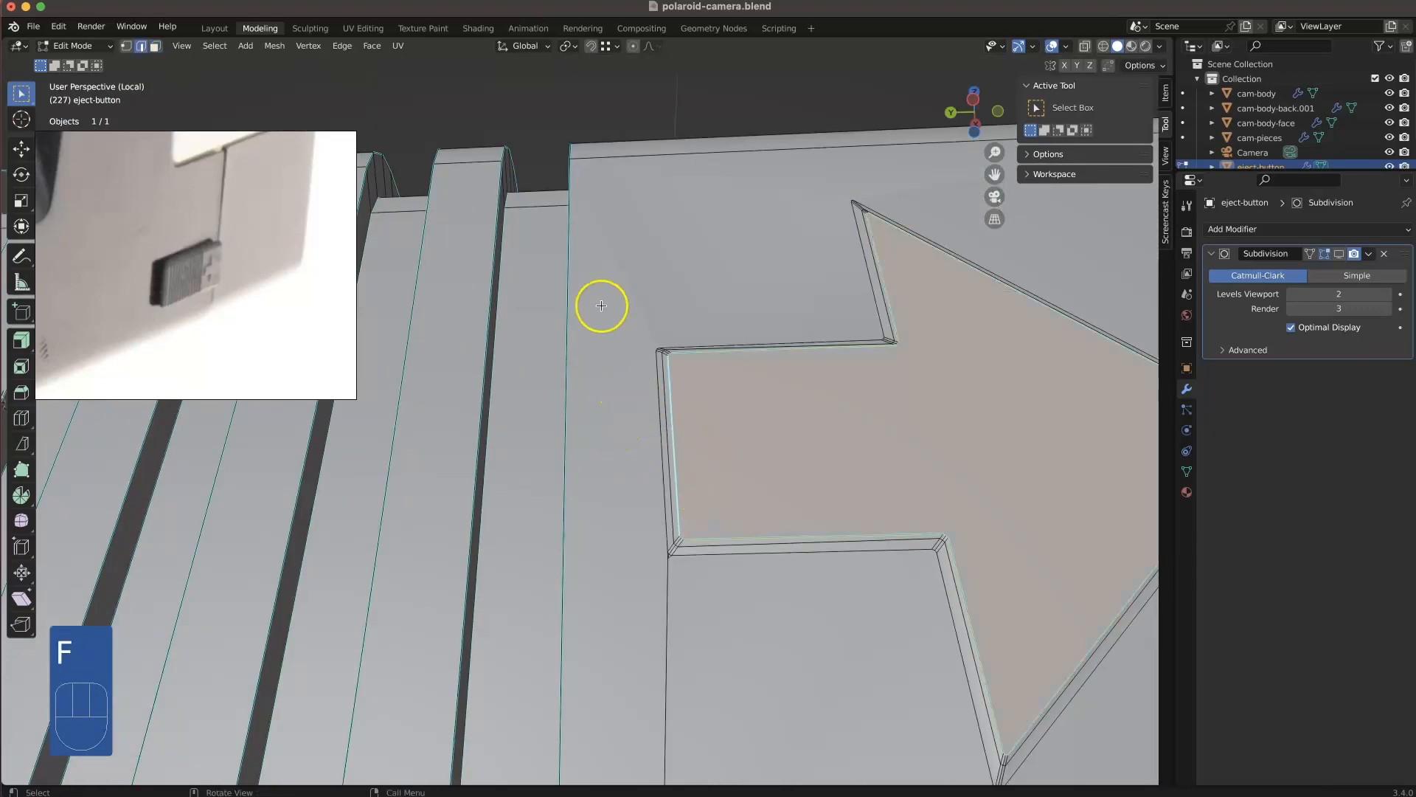
scroll(601, 305, down, 4)
drag(597, 226, 947, 588)
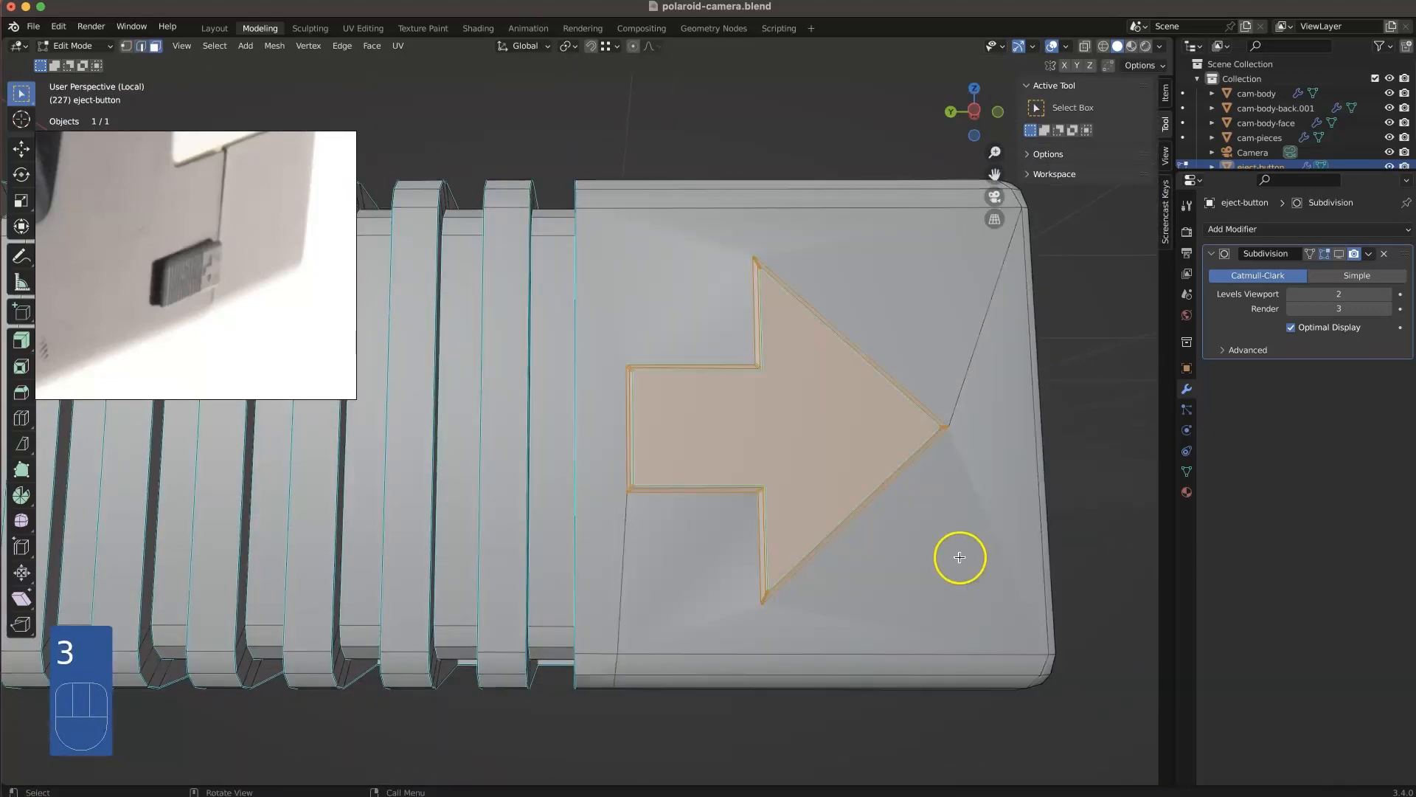
middle_drag(806, 399, 784, 365)
middle_drag(885, 551, 636, 700)
key(2)
middle_drag(622, 752, 795, 313)
- Reveal the hidden arrow, select all its linked geometry and clear its sharp edges
key(alt+h)
scroll(810, 414, up, 5)
key(2)
key(l)
right_click(806, 387)
click(790, 668)
- Add support loop cuts close to the separated arrow's base and upper edges
click(764, 502)
click(794, 292)
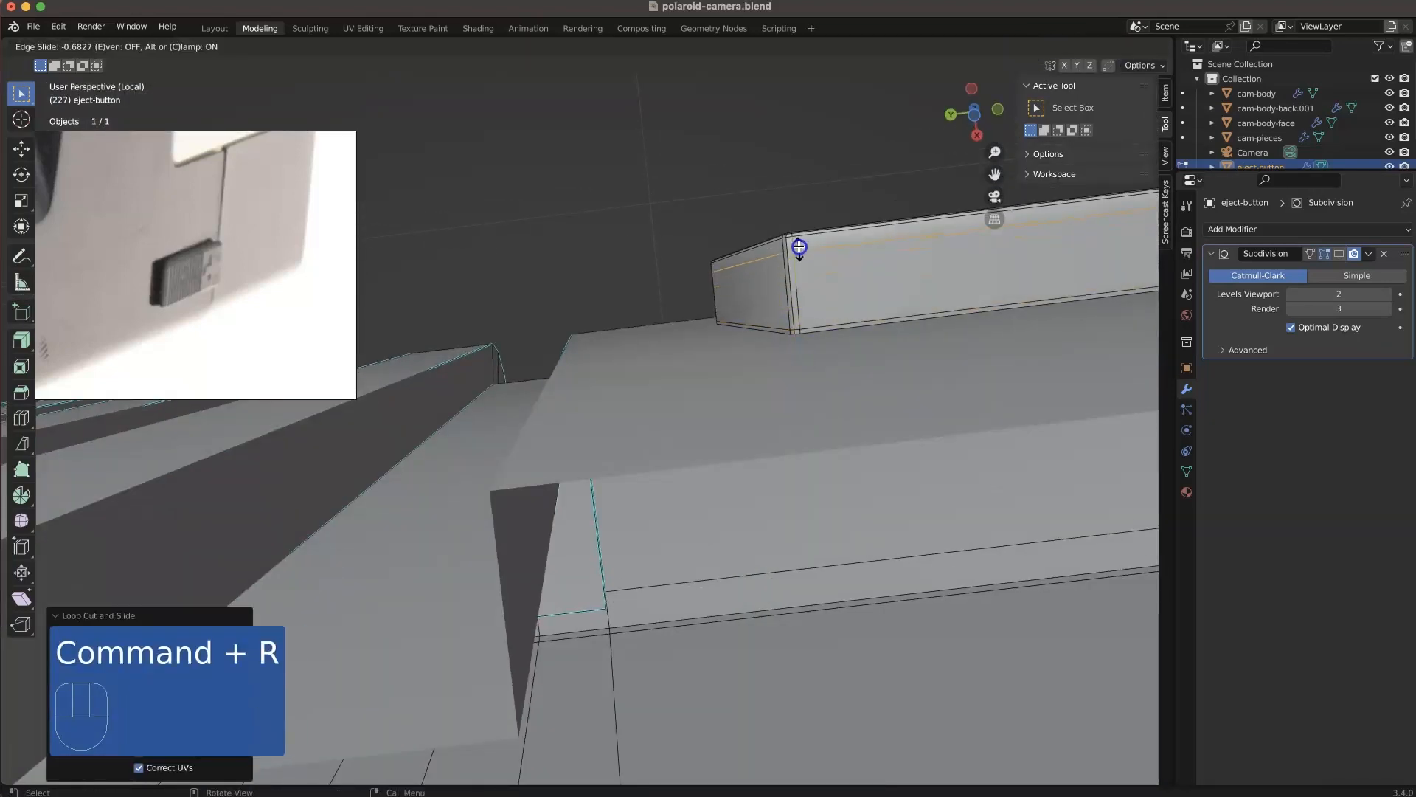
key(g)
click(834, 354)
middle_drag(834, 354, 885, 428)
- Adjust the vertices of the button's face beside the groove nearest the arrow
super+middle_drag(767, 720, 745, 629)
key(1)
key(g)
super+drag(743, 631, 325, 591)
- Add centred loop cuts along the eject button's raised ridges and a tight support loop beside the groove farthest from the arrow
middle_drag(325, 591, 866, 239)
key(super+r)
click(885, 404)
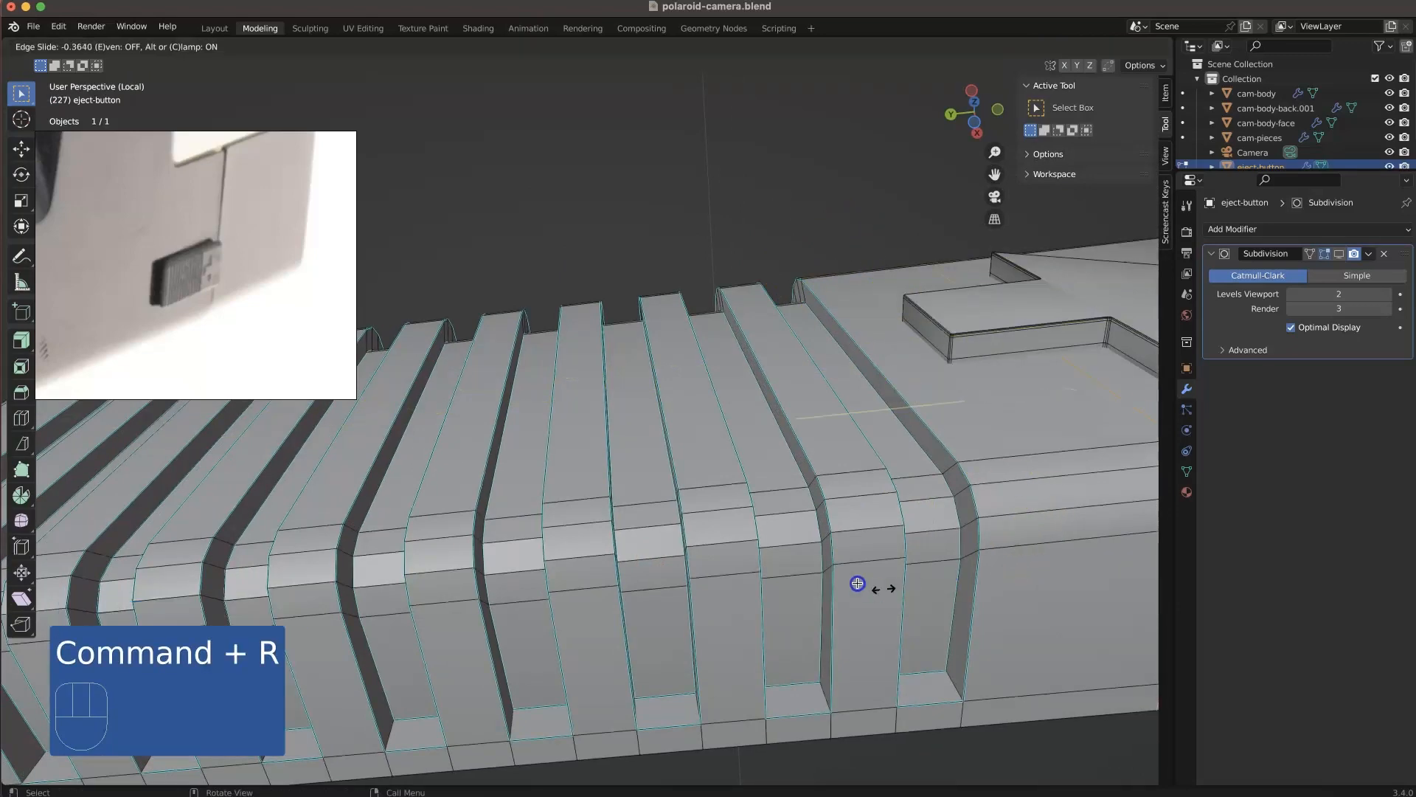
click(800, 545)
shift+middle_drag(799, 546, 876, 329)
key(super+r)
click(874, 303)
right_click(874, 303)
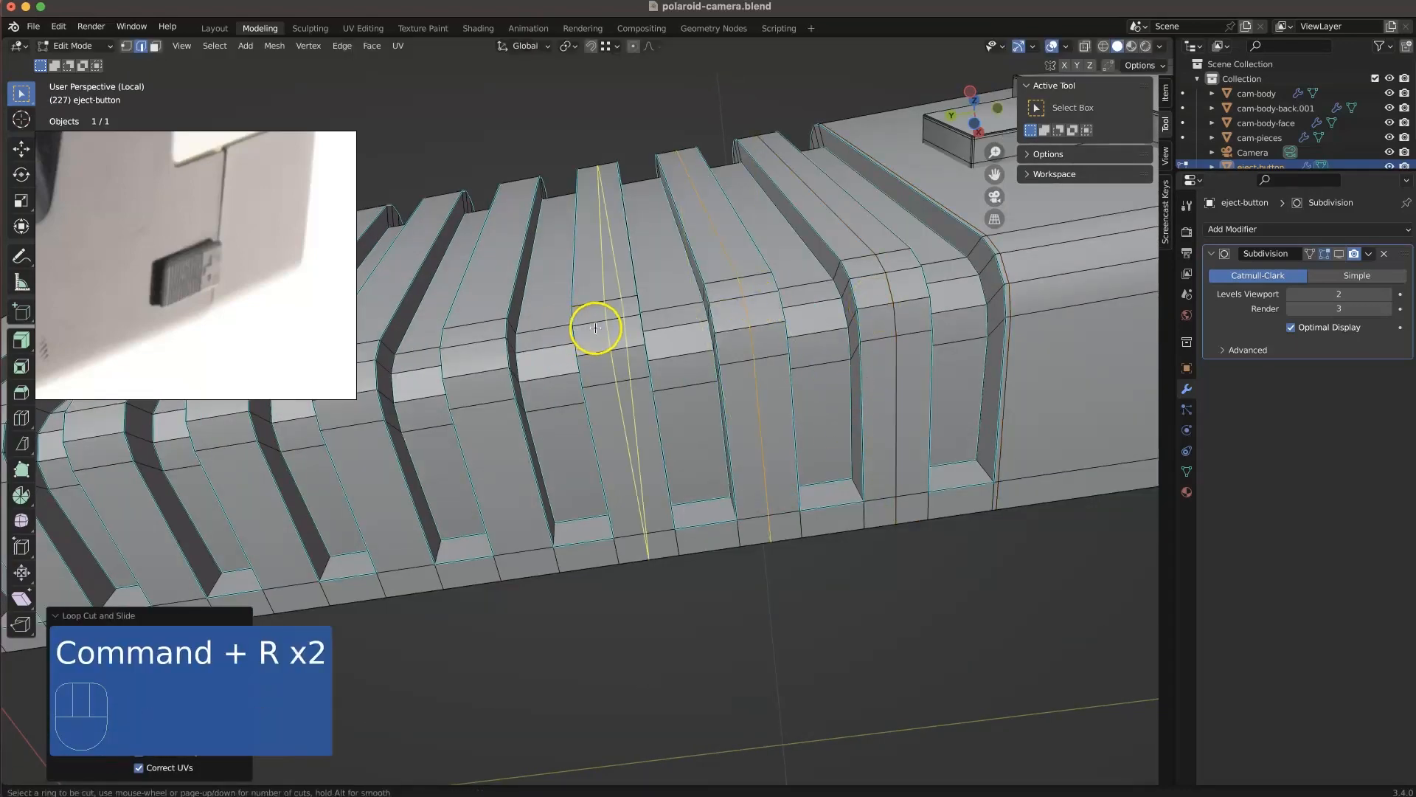
shift+middle_drag(491, 345, 531, 391)
key(super+r)
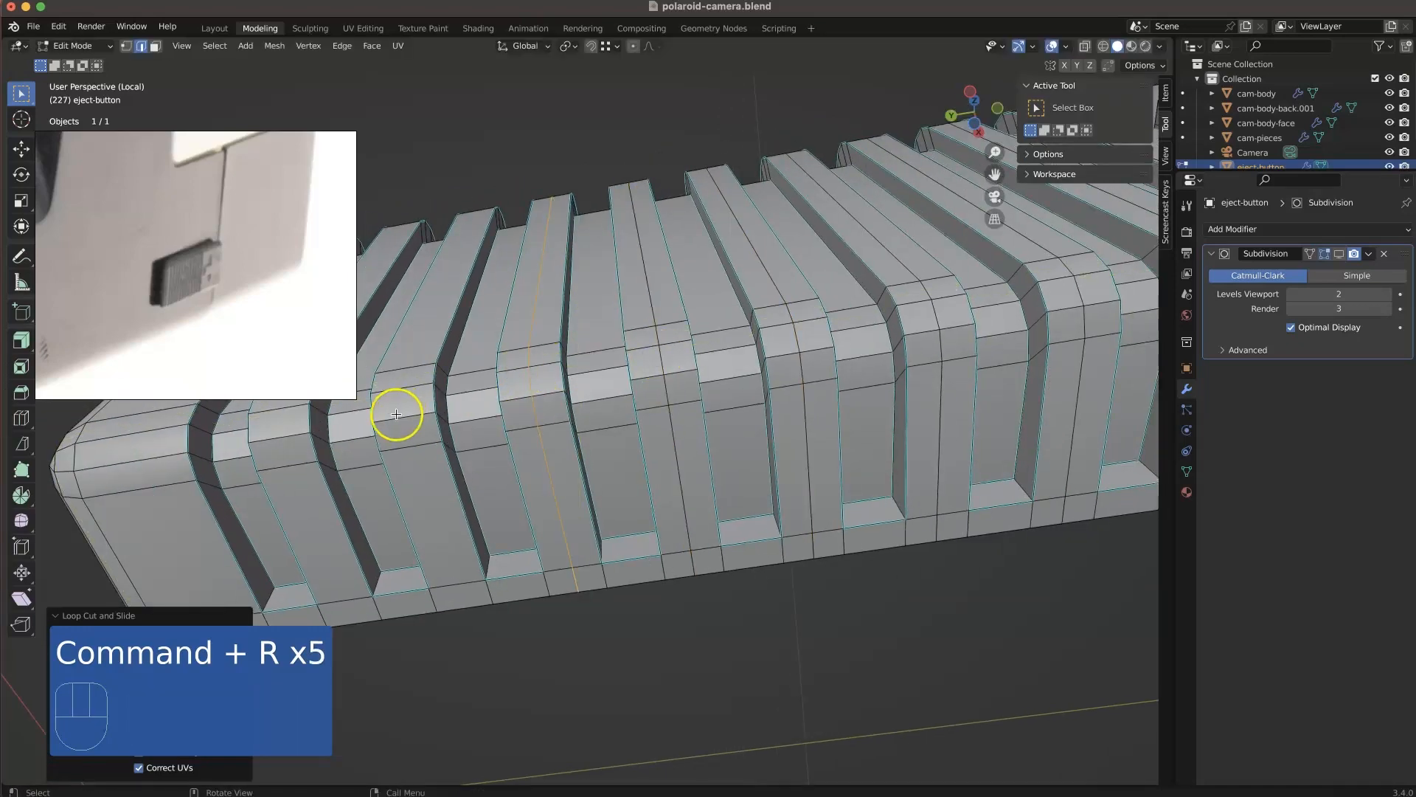
click(179, 494)
middle_drag(361, 494, 417, 484)
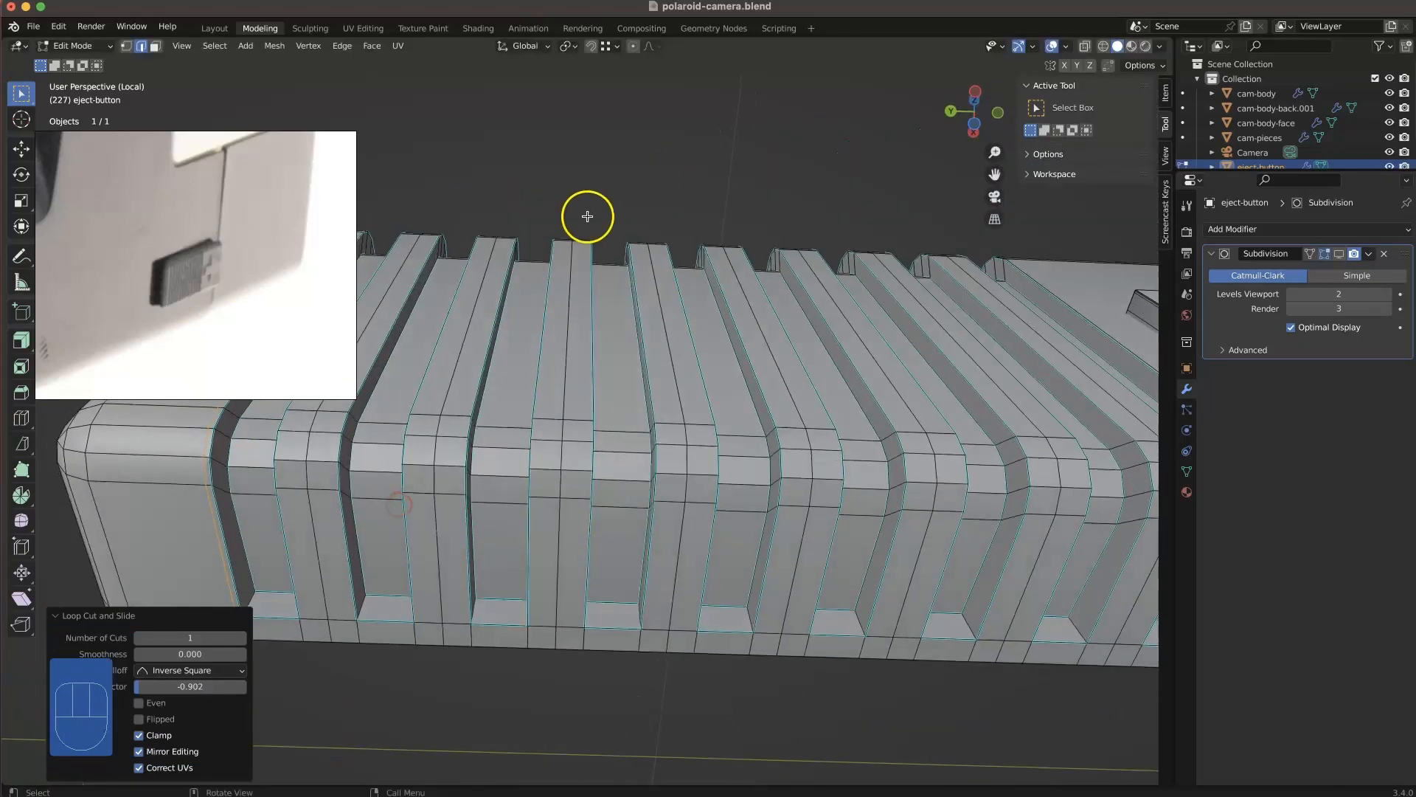
- Add centred loop cuts along the floors of the eject button's grooves
click(588, 214)
scroll(606, 398, down, 3)
middle_drag(610, 427, 585, 441)
key(super+r)
click(934, 472)
right_click(934, 472)
key(super+r)
click(872, 449)
key(Escape)
key(super+z)
key(super+r)
click(871, 440)
right_click(870, 440)
key(super+r)
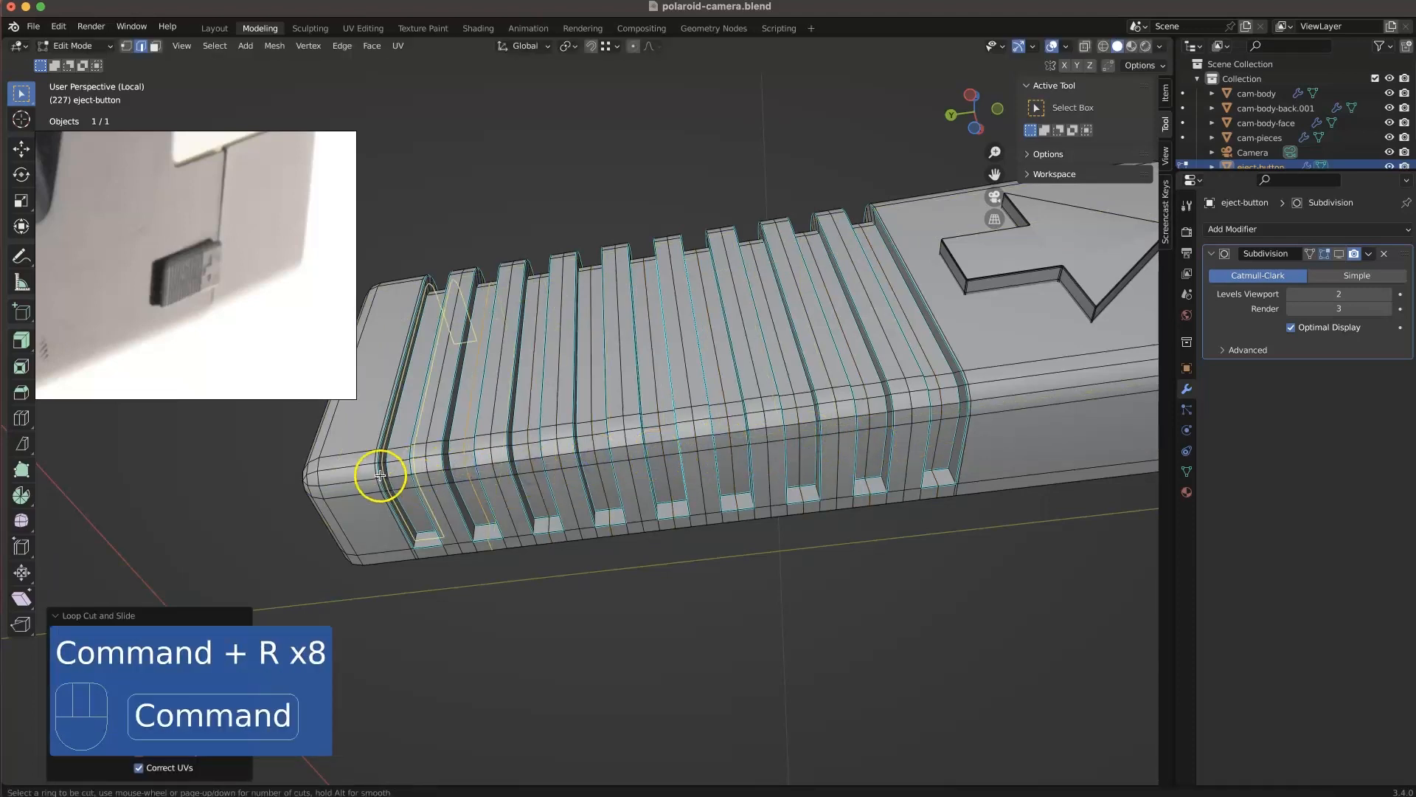
- Add a support loop cut lengthwise around the eject button, slid close to its back edge
scroll(624, 601, down, 3)
middle_drag(679, 553, 834, 502)
key(Tab)
super+middle_drag(834, 502, 962, 335)
shift+middle_drag(963, 336, 803, 485)
middle_drag(639, 452, 642, 522)
key(Tab)
key(super+r)
click(546, 609)
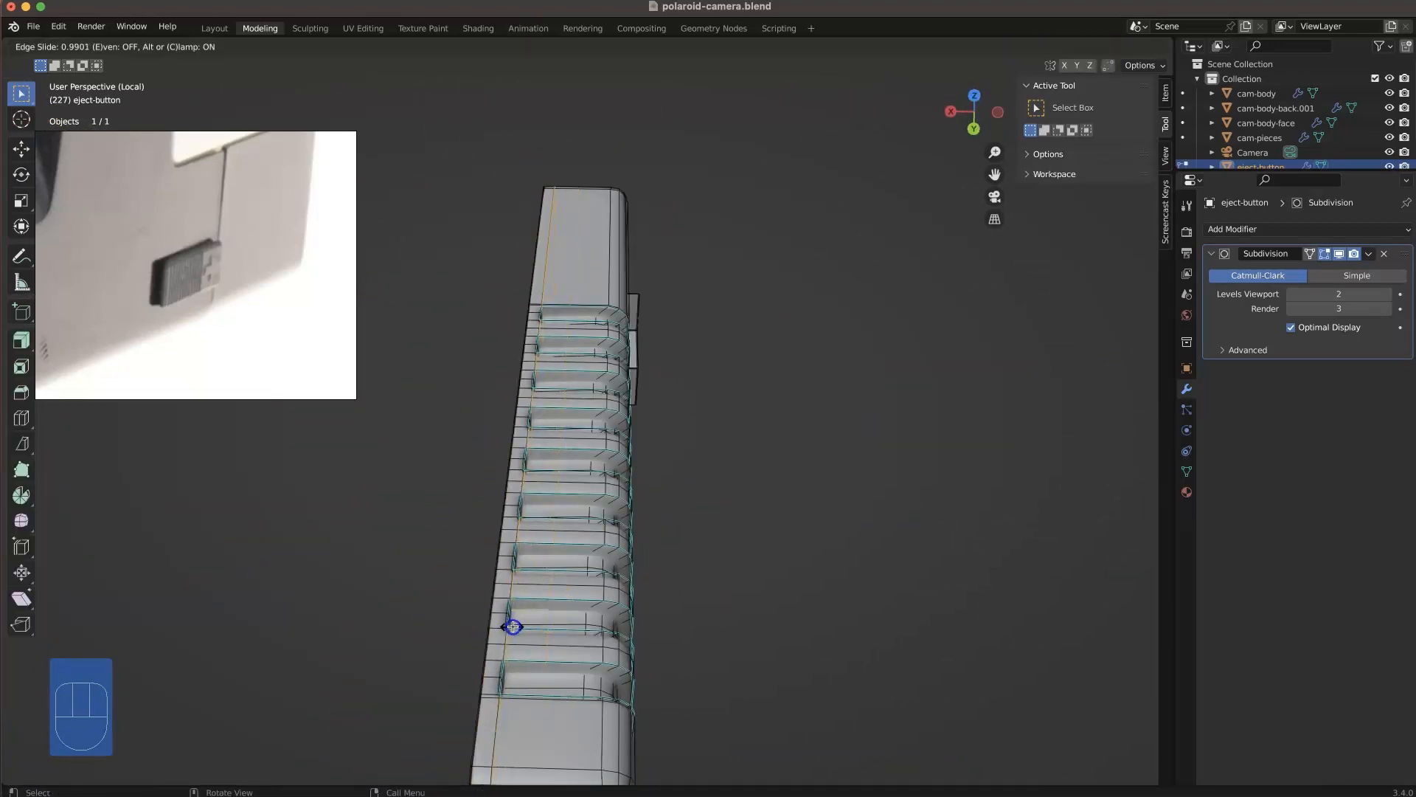
click(512, 627)
- Select the centre edge loops of the button's ridges and grooves and bevel them
alt+shift+click(516, 652)
key(super+r)
middle_drag(516, 645, 695, 596)
alt+shift+click(751, 658)
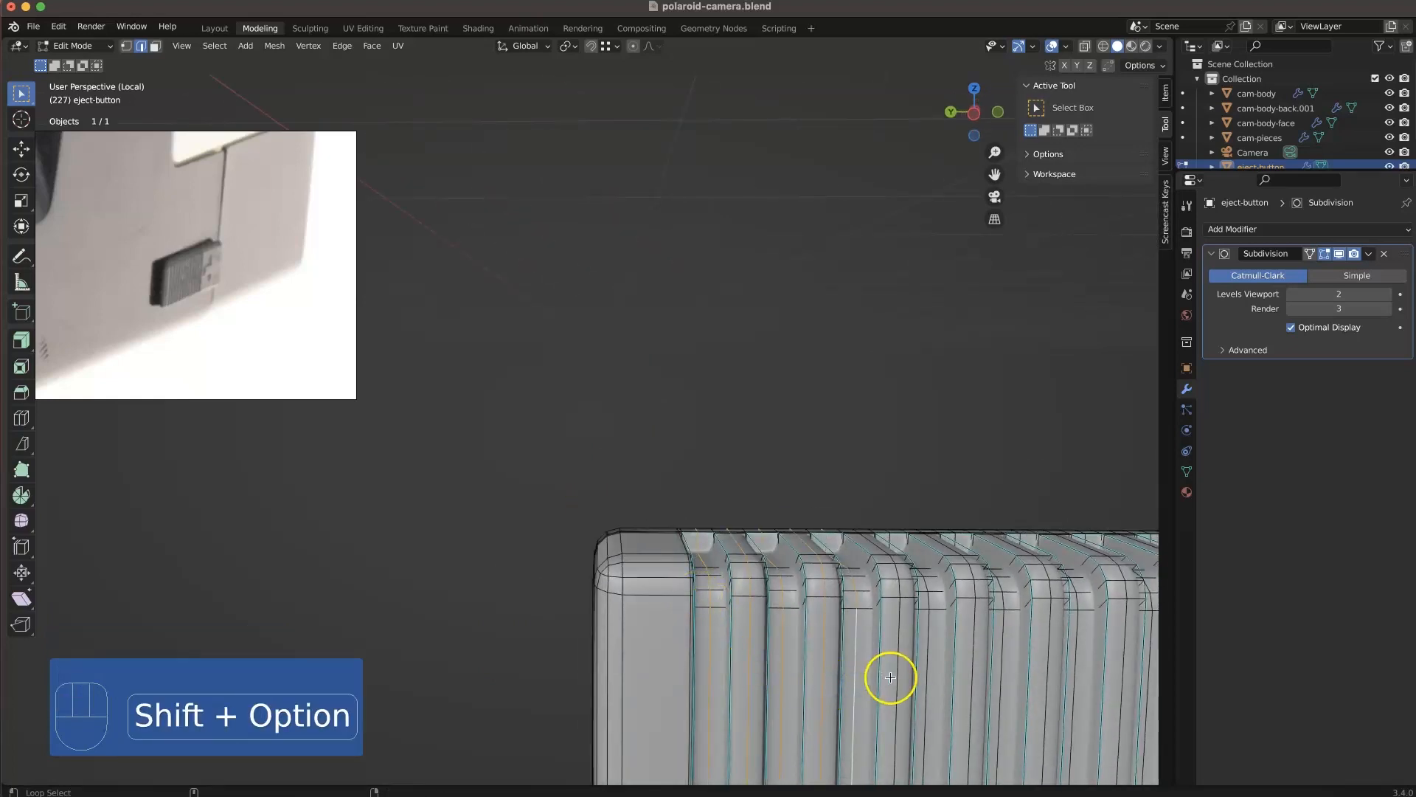
shift+middle_drag(1037, 664, 528, 475)
alt+shift+click(528, 476)
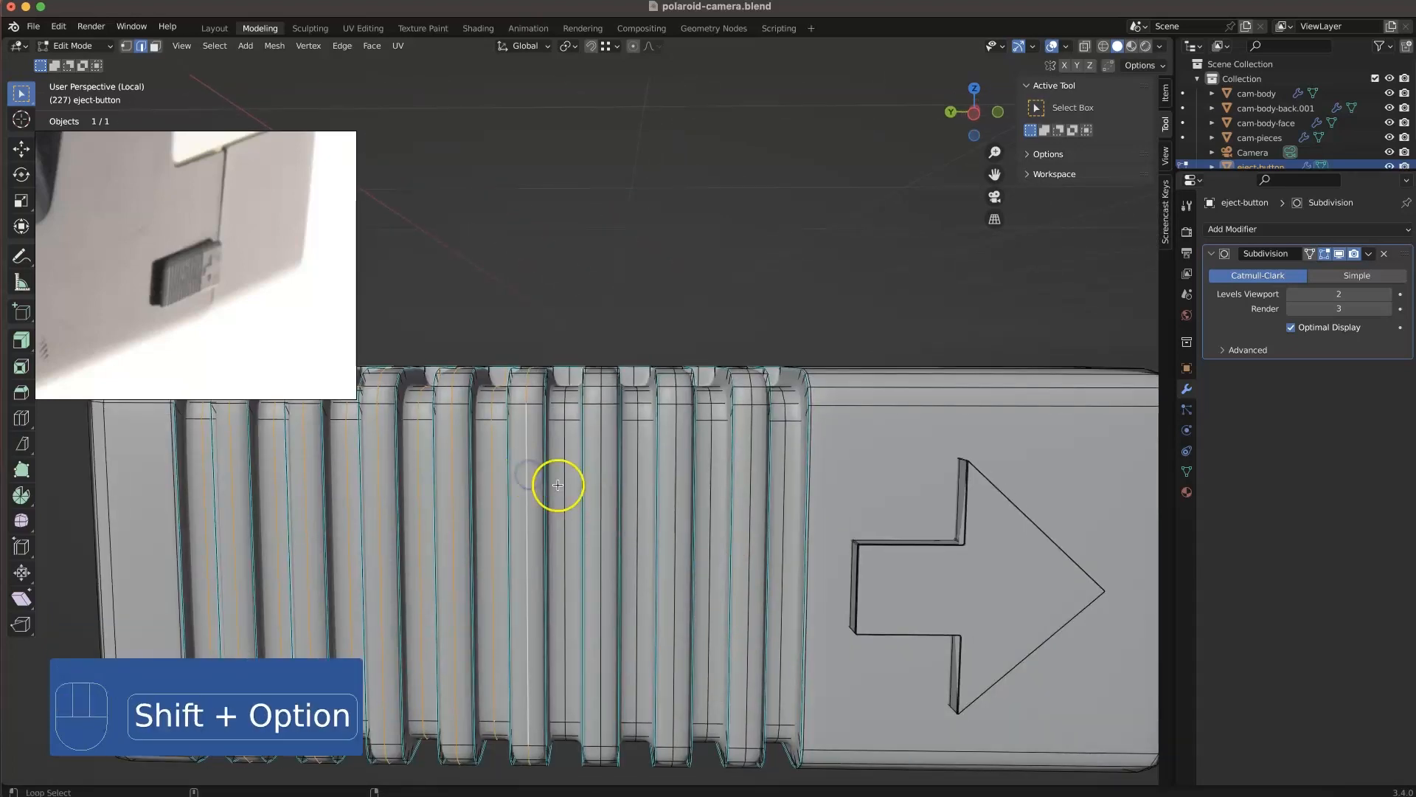
alt+shift+click(780, 483)
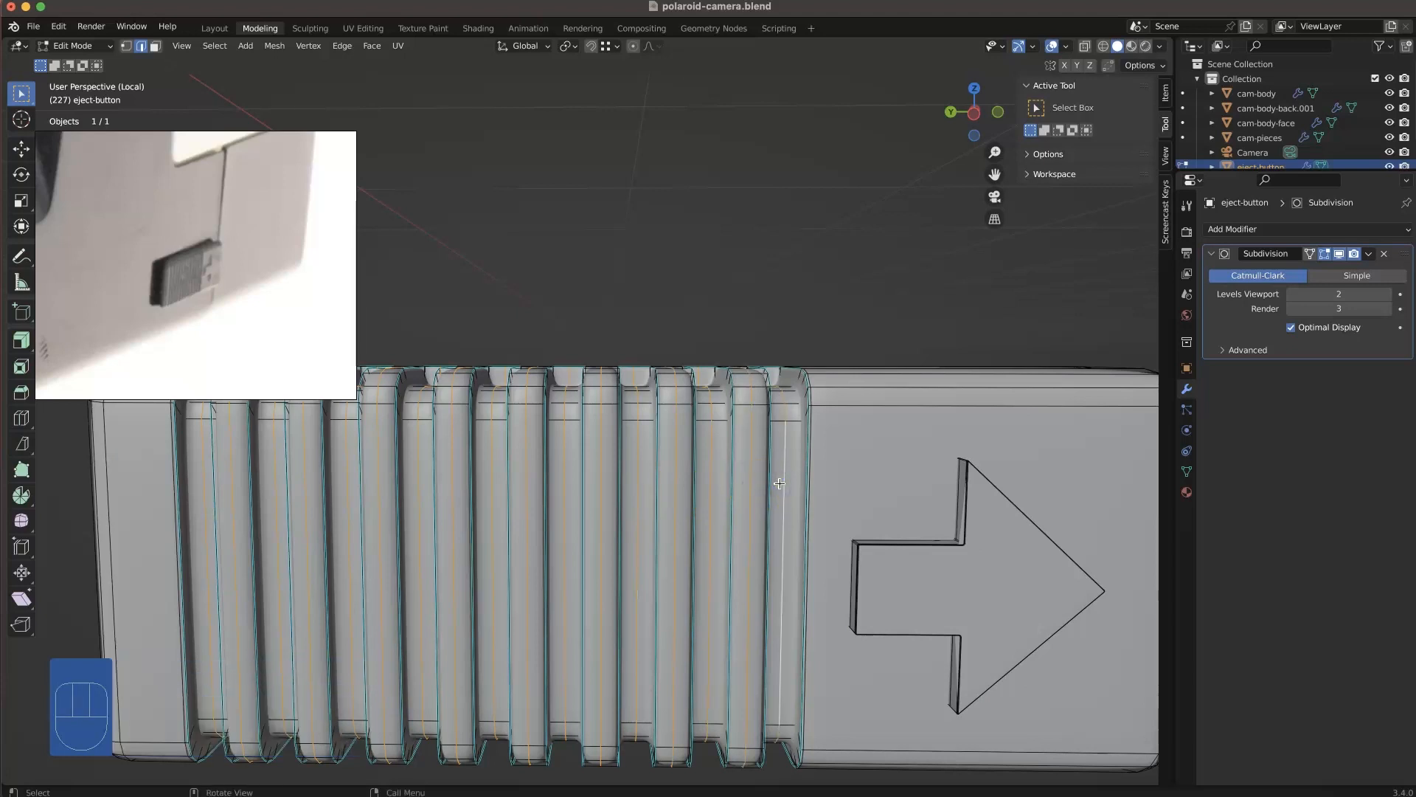
key(super+b)
click(774, 259)
- Leave the eject button's isolated view and examine the shading of the whole camera and its front details
key(Tab)
middle_drag(752, 329, 754, 451)
scroll(754, 451, down, 8)
click(669, 612)
middle_drag(669, 613, 413, 383)
scroll(664, 582, down, 3)
key(KP_Divide)
scroll(294, 286, up, 5)
middle_drag(703, 339, 562, 317)
scroll(185, 309, down, 2)
shift+middle_drag(221, 311, 330, 269)
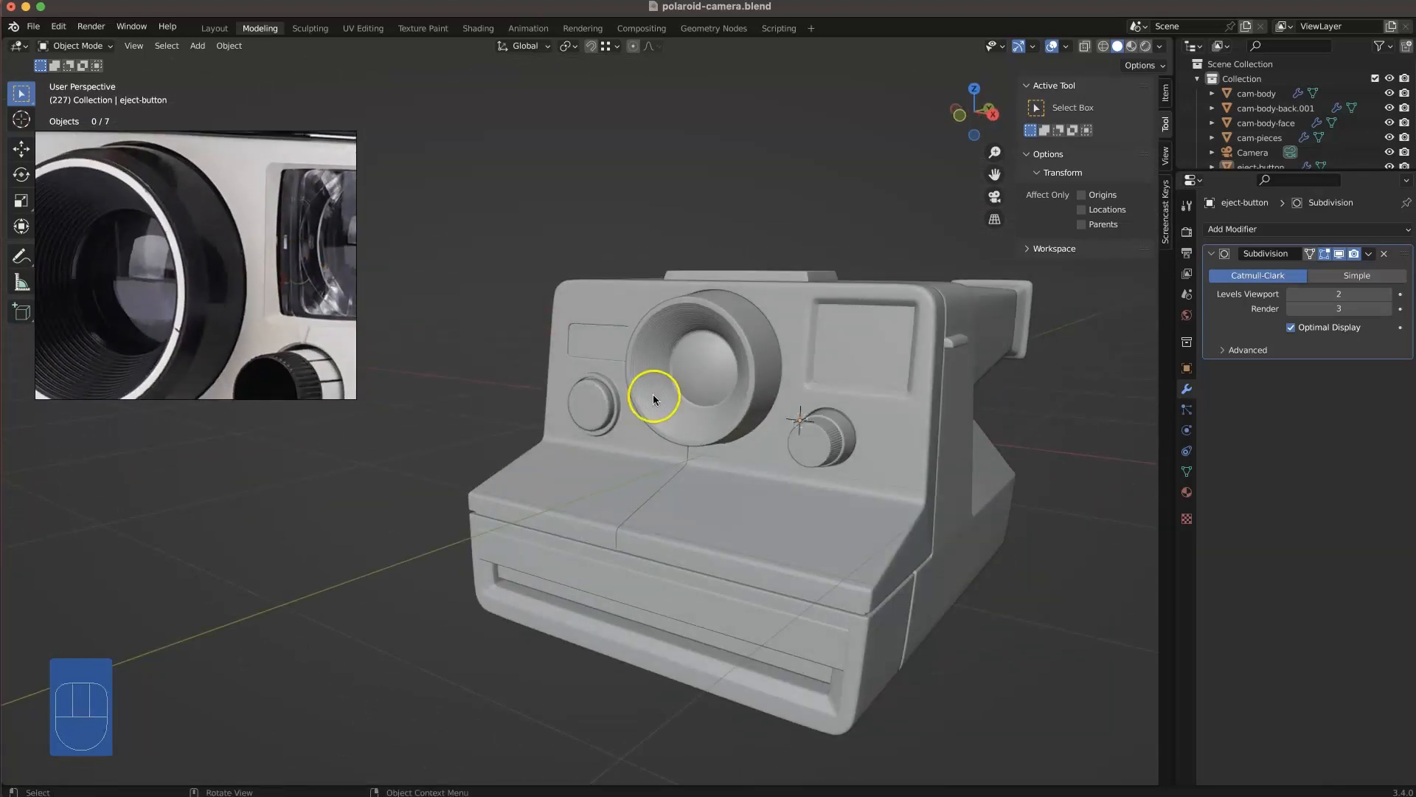
scroll(854, 445, up, 7)
shift+middle_drag(937, 284, 751, 398)
scroll(747, 405, down, 8)
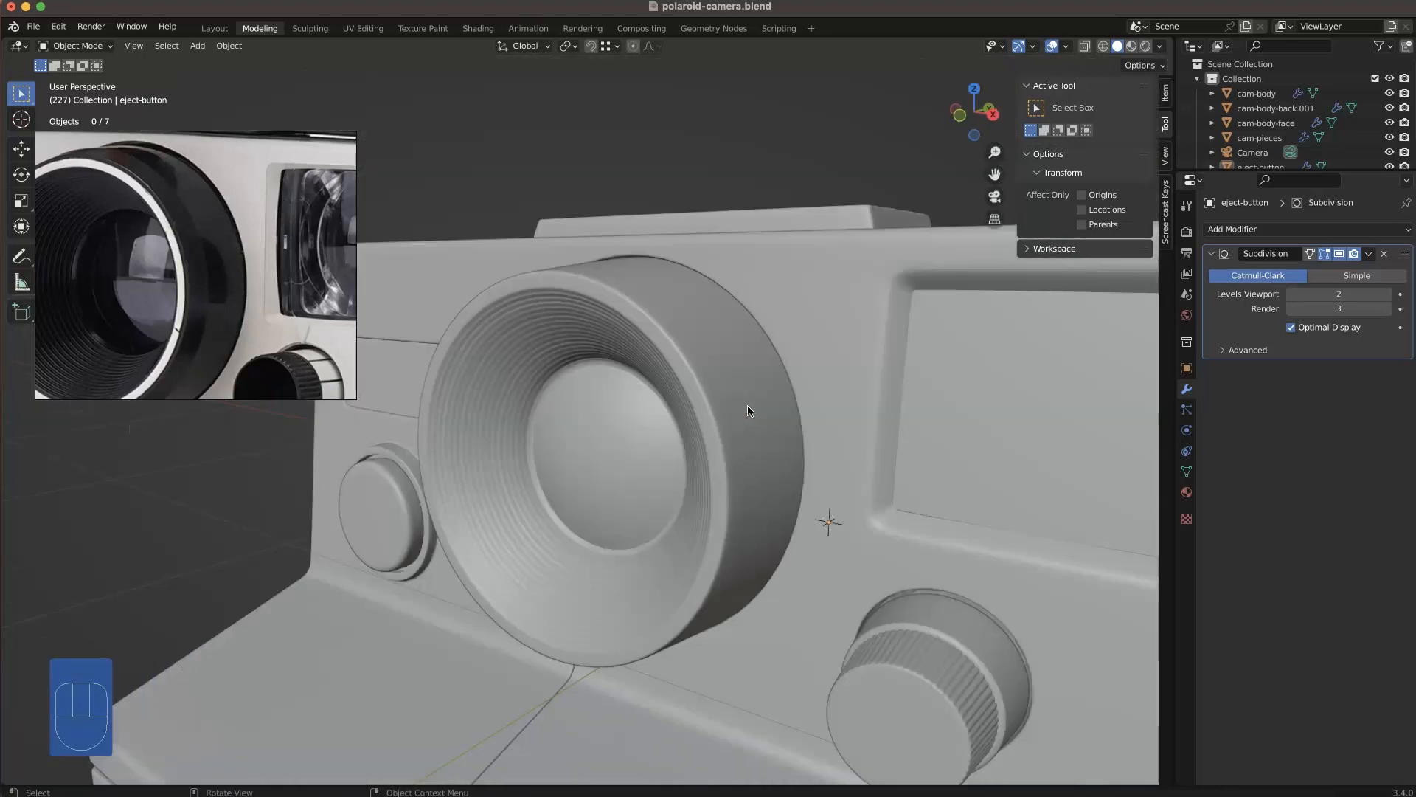
- Try to move the front lens glass as a linked piece
click(596, 448)
key(Tab)
key(3)
key(l)
key(g)
click(847, 342)
key(Tab)
- Separate the large face inside the front's recessed viewfinder window from cam-body-face into its own object
scroll(734, 190, down, 5)
middle_drag(848, 399, 677, 404)
scroll(868, 395, up, 2)
click(676, 398)
key(Tab)
click(701, 402)
scroll(800, 379, up, 3)
middle_drag(799, 379, 658, 406)
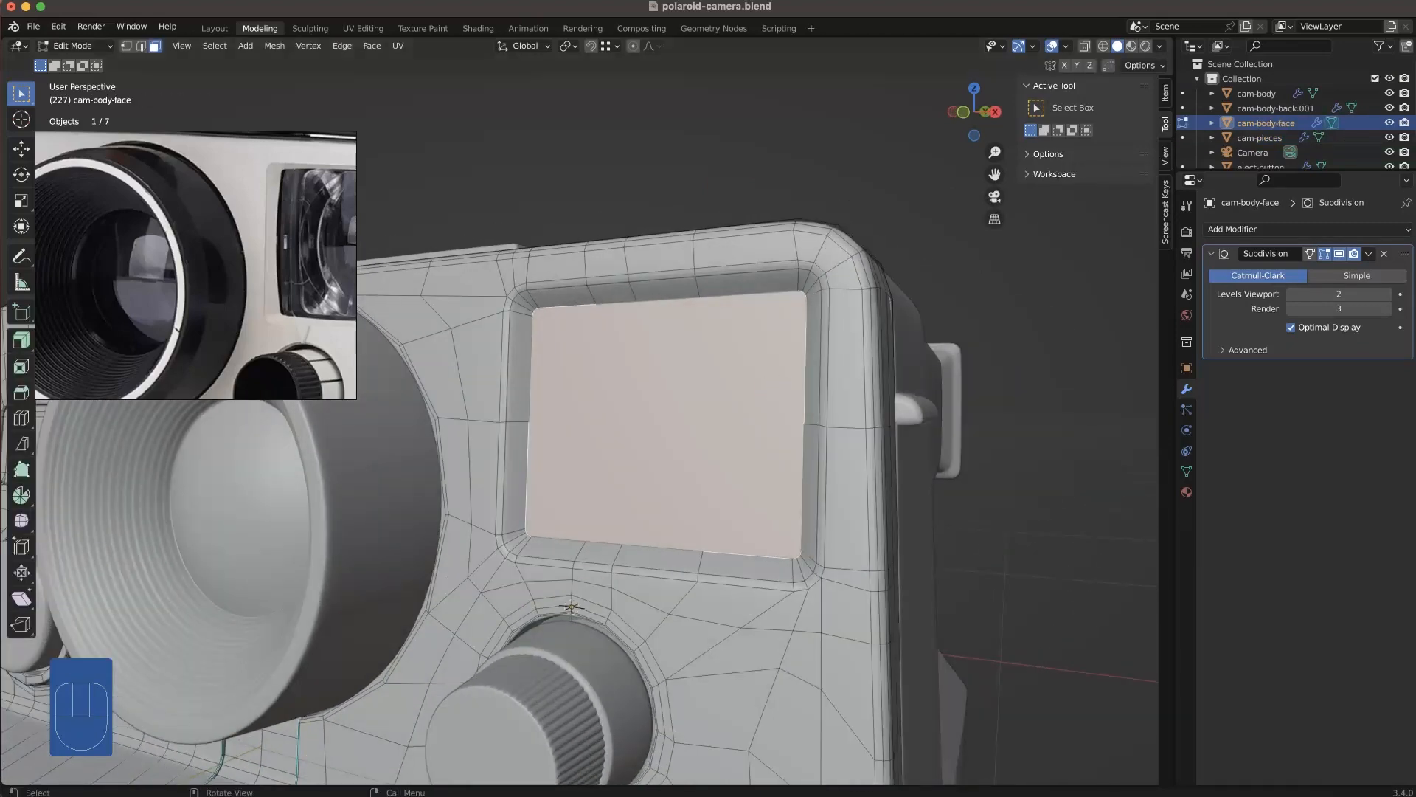
key(super+z)
key(Tab)
key(Tab)
click(661, 396)
right_click(661, 397)
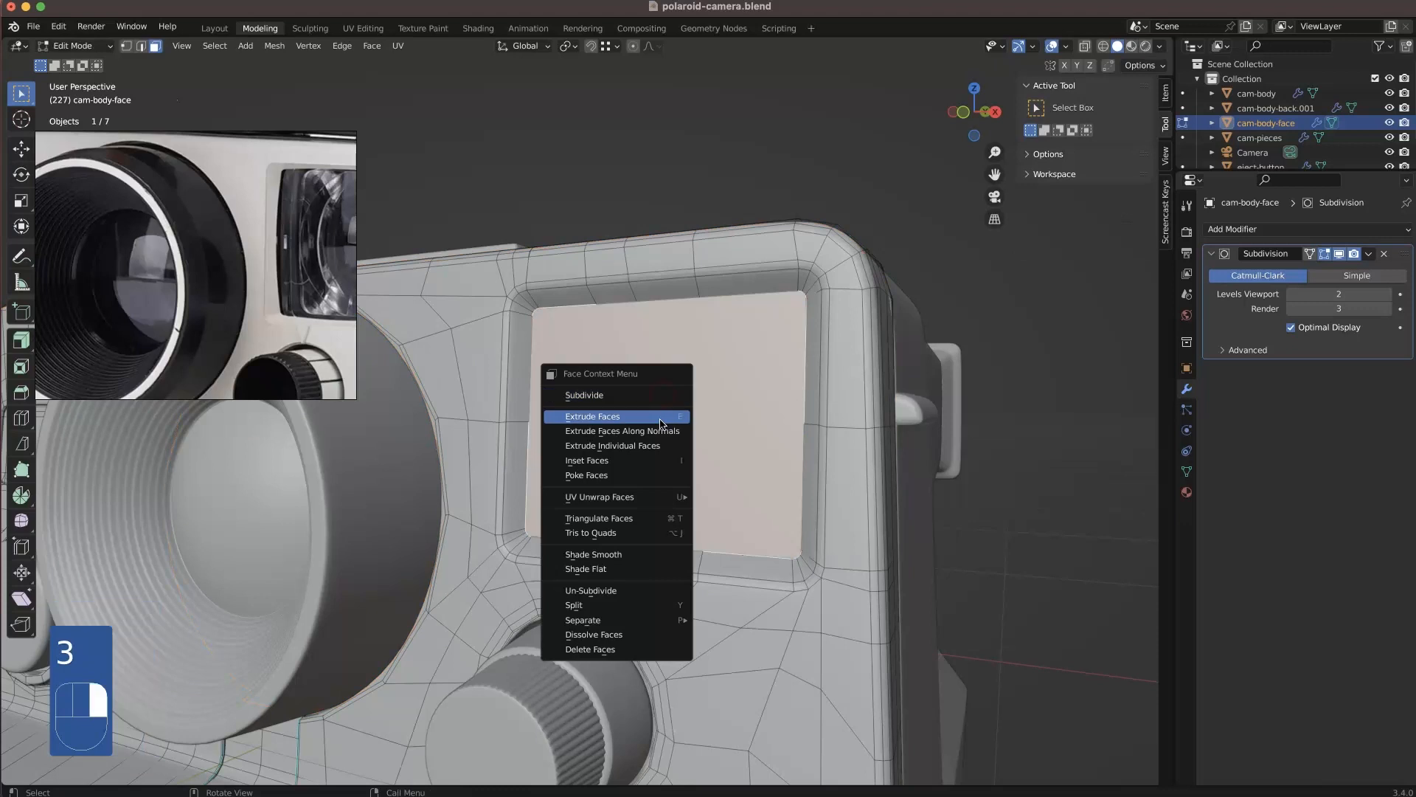
mouse_move(702, 643)
click(770, 644)
key(Tab)
- Rename the separated viewfinder face object as cam-viewfinder-lens
click(1283, 138)
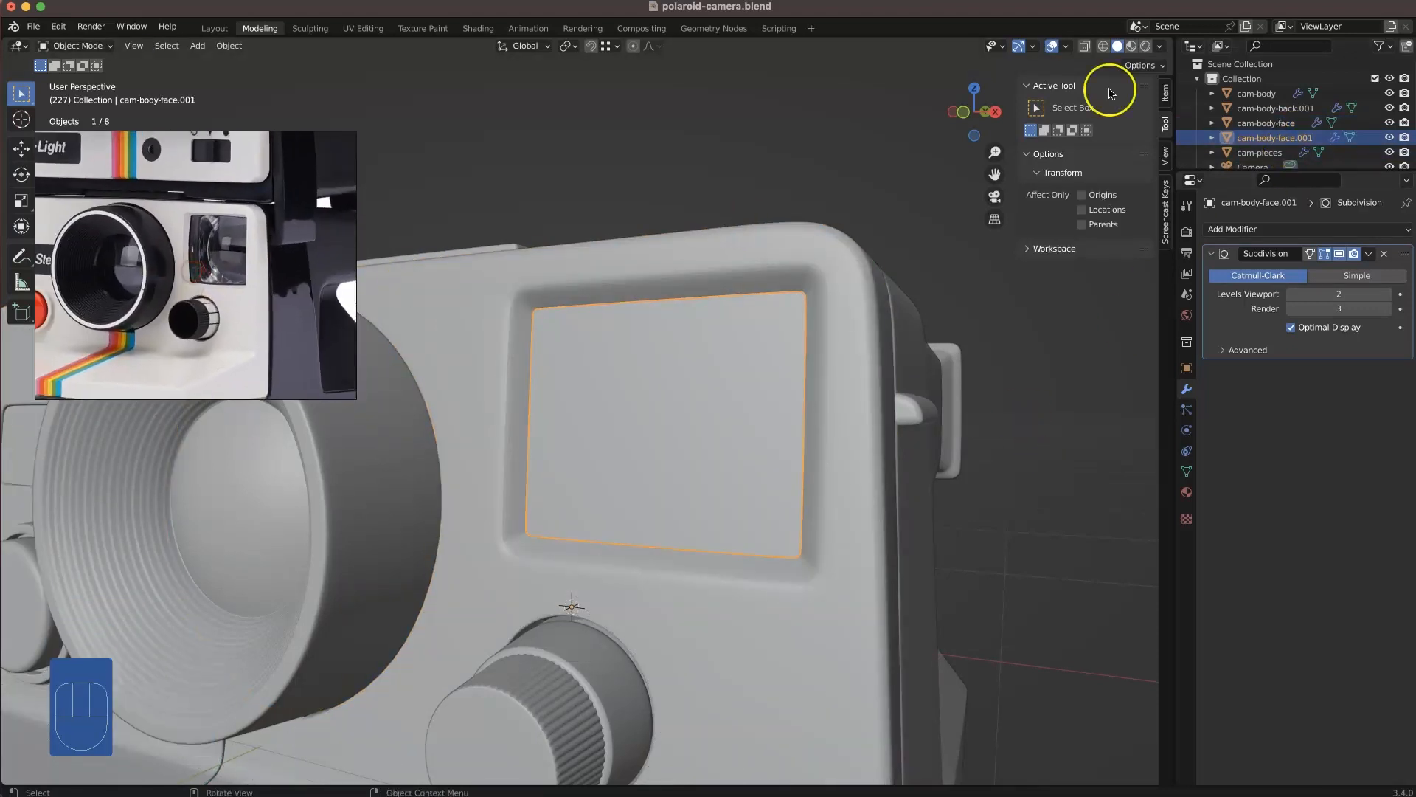
scroll(1276, 129, down, 2)
double_click(1264, 105)
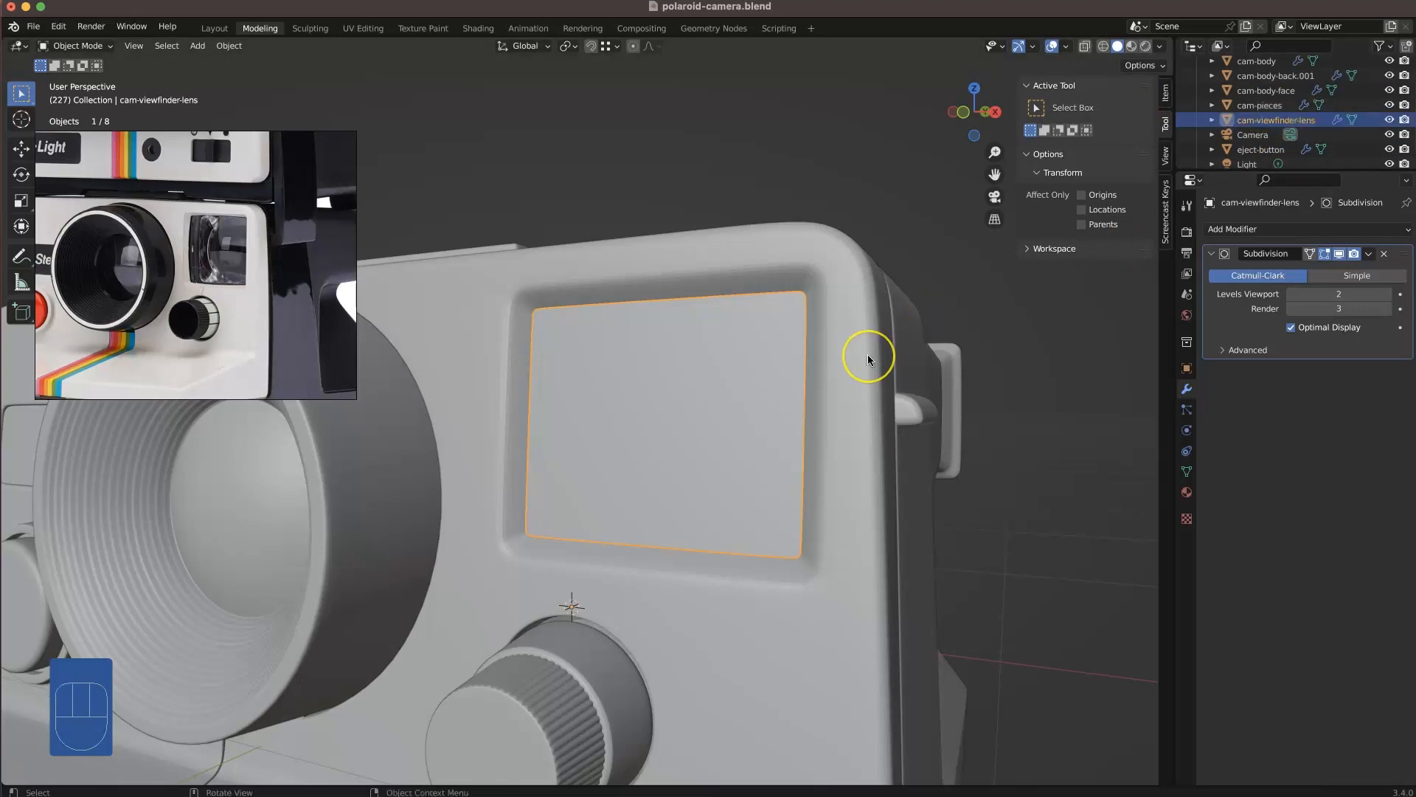
- Try to subdivide the viewfinder lens face with one cut
key(Tab)
key(3)
right_click(719, 379)
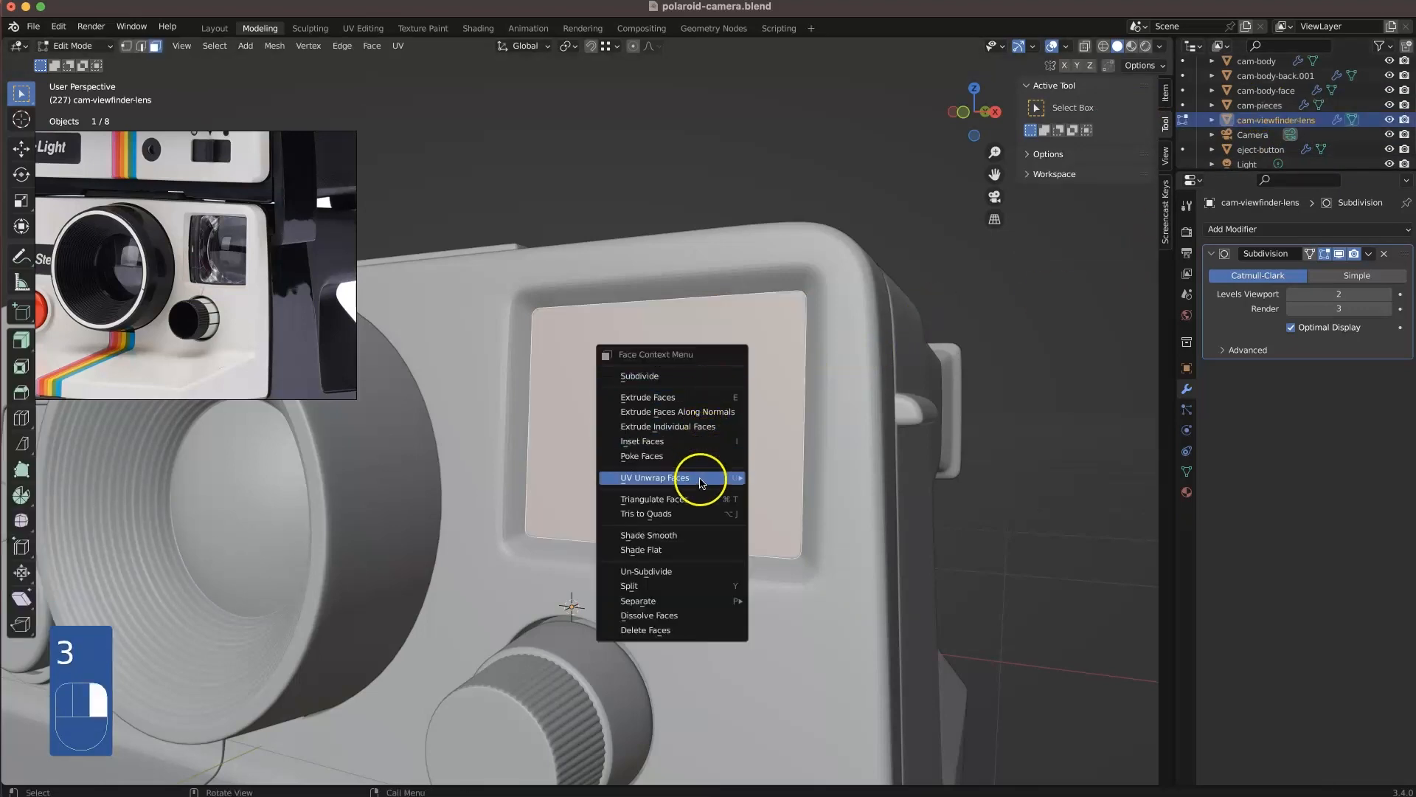
click(665, 375)
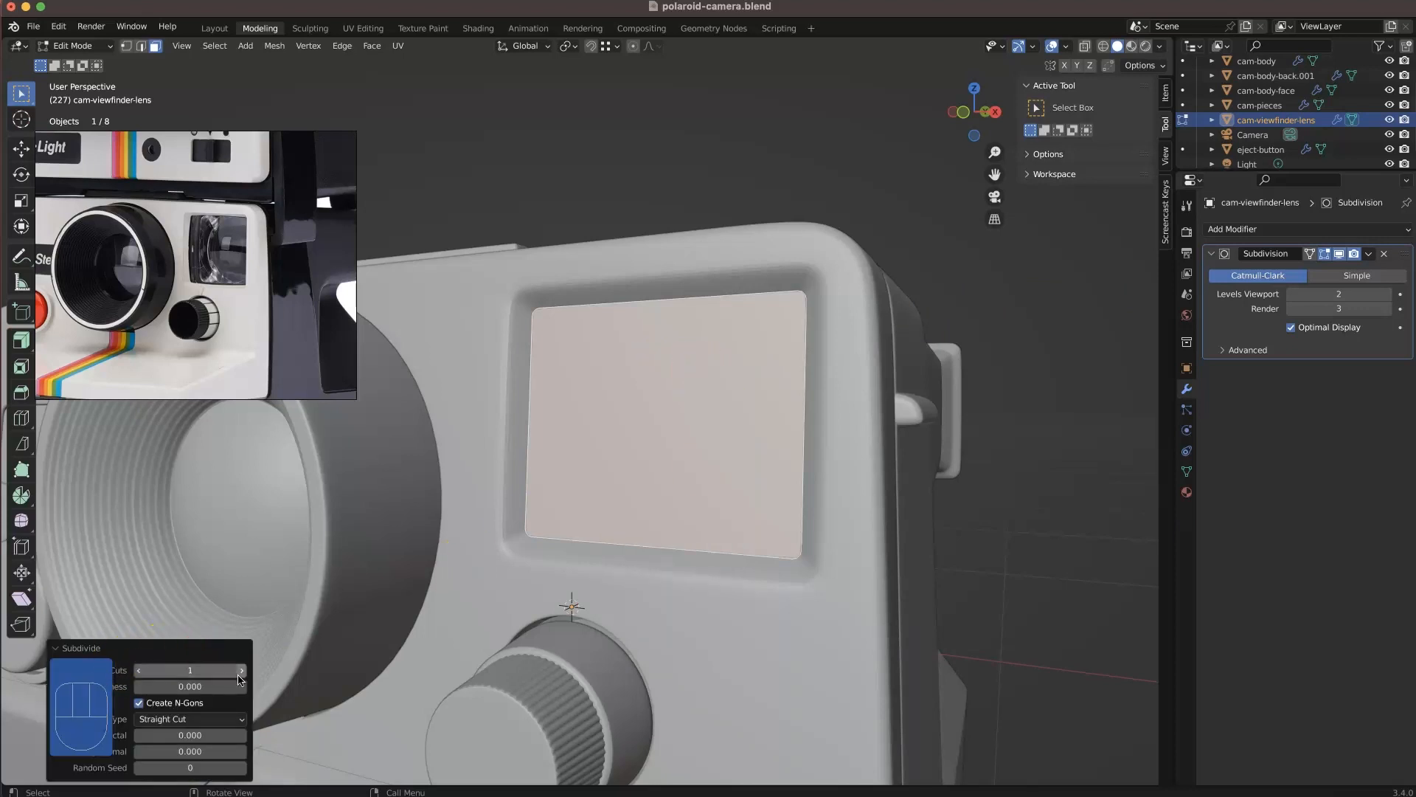
click(648, 428)
middle_drag(648, 428, 858, 596)
key(alt+a)
scroll(745, 493, up, 8)
scroll(746, 493, down, 8)
key(KP_Divide)
key(super+z)
key(super+z)
key(super+z)
key(super+z)
key(super+z)
- Undo the viewfinder lens mesh edits back to the point where the object was renamed
middle_drag(755, 545, 763, 593)
key(1)
scroll(821, 629, up, 4)
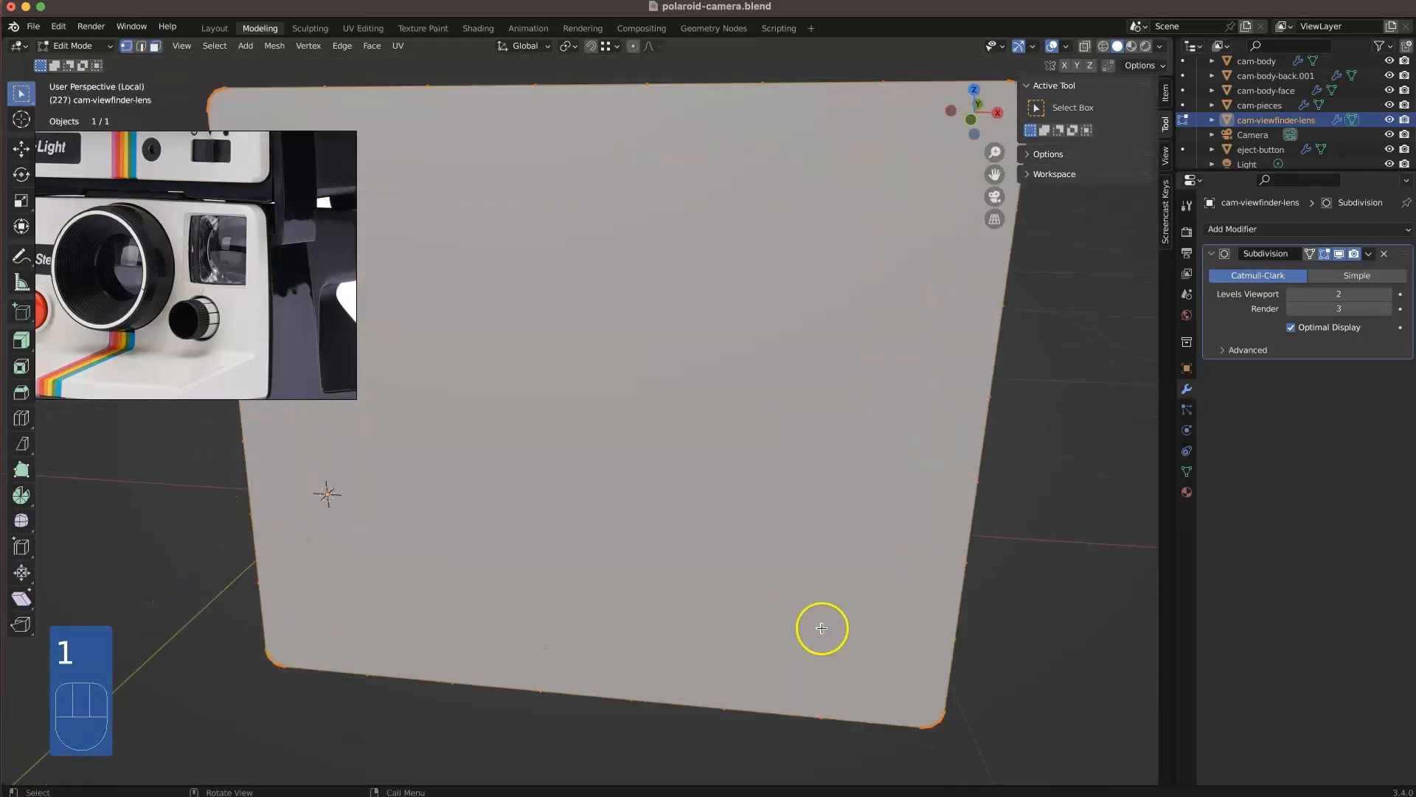
shift+drag(902, 645, 837, 531)
shift+middle_drag(838, 531, 774, 443)
scroll(891, 590, up, 2)
key(super+z)
key(super+z)
key(super+z)
key(super+z)
key(super+z)
key(super+z)
key(super+z)
key(super+z)
key(shift+super+z)
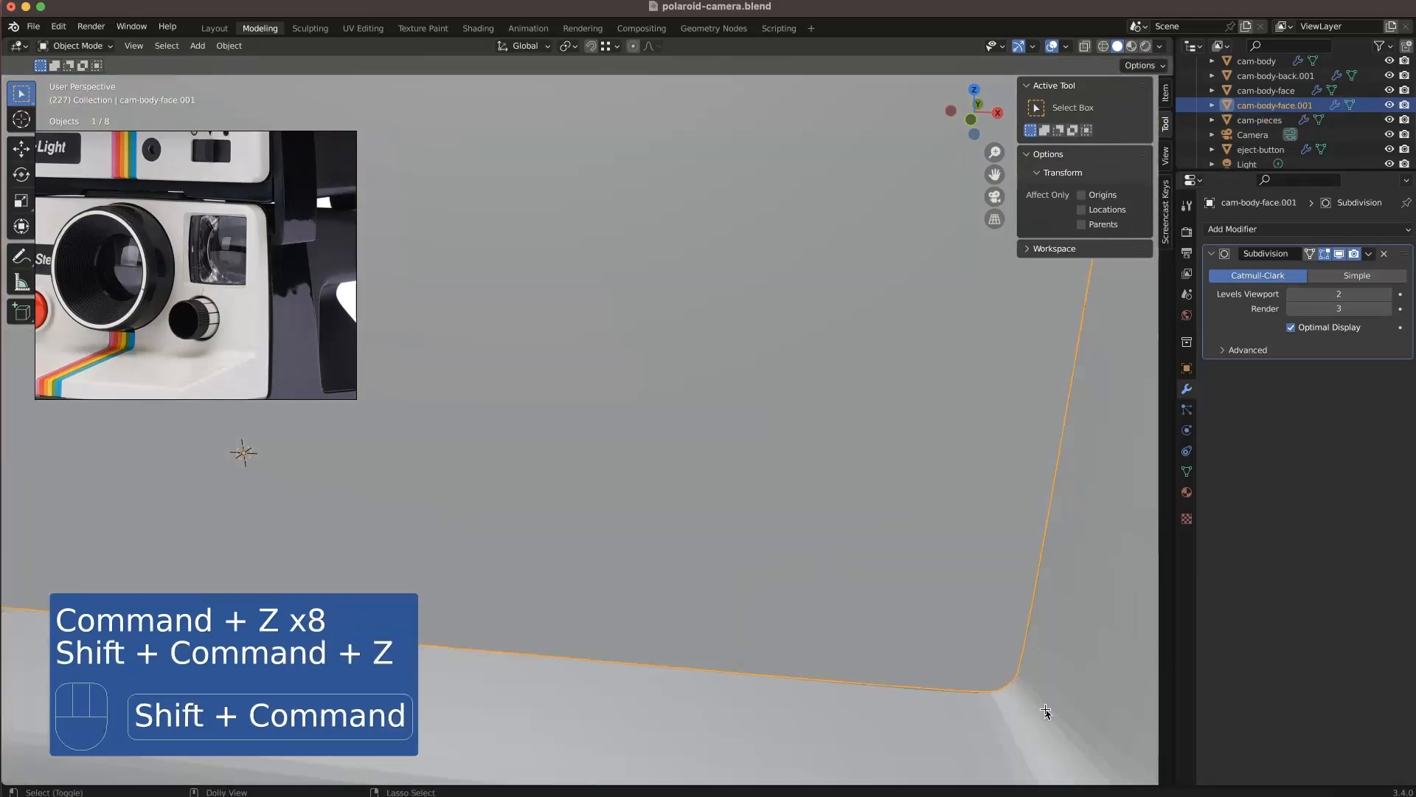
key(shift+super+z)
- Isolate the viewfinder lens and knife-cut a straight line between its rounded corners, parallel to the bottom edge
key(KP_Divide)
key(Tab)
key(1)
scroll(828, 634, up, 2)
middle_drag(937, 708, 827, 652)
click(840, 708)
key(k)
click(139, 689)
key(Return)
- Knife-cut matching lines parallel to the lens's side and top edges to complete the narrow border
shift+middle_drag(219, 560, 508, 562)
key(k)
shift+middle_drag(605, 310, 544, 456)
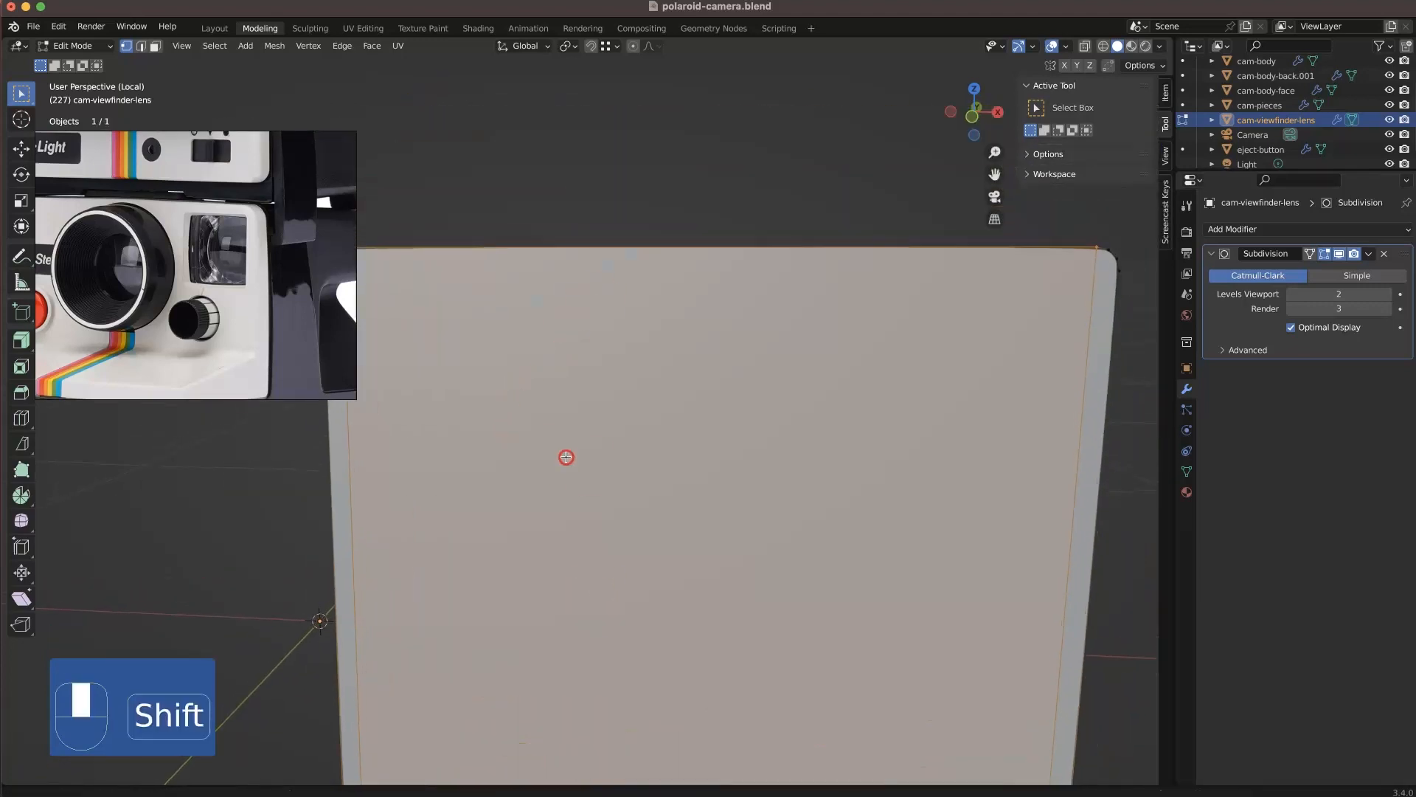
scroll(547, 458, down, 1)
key(k)
click(1060, 317)
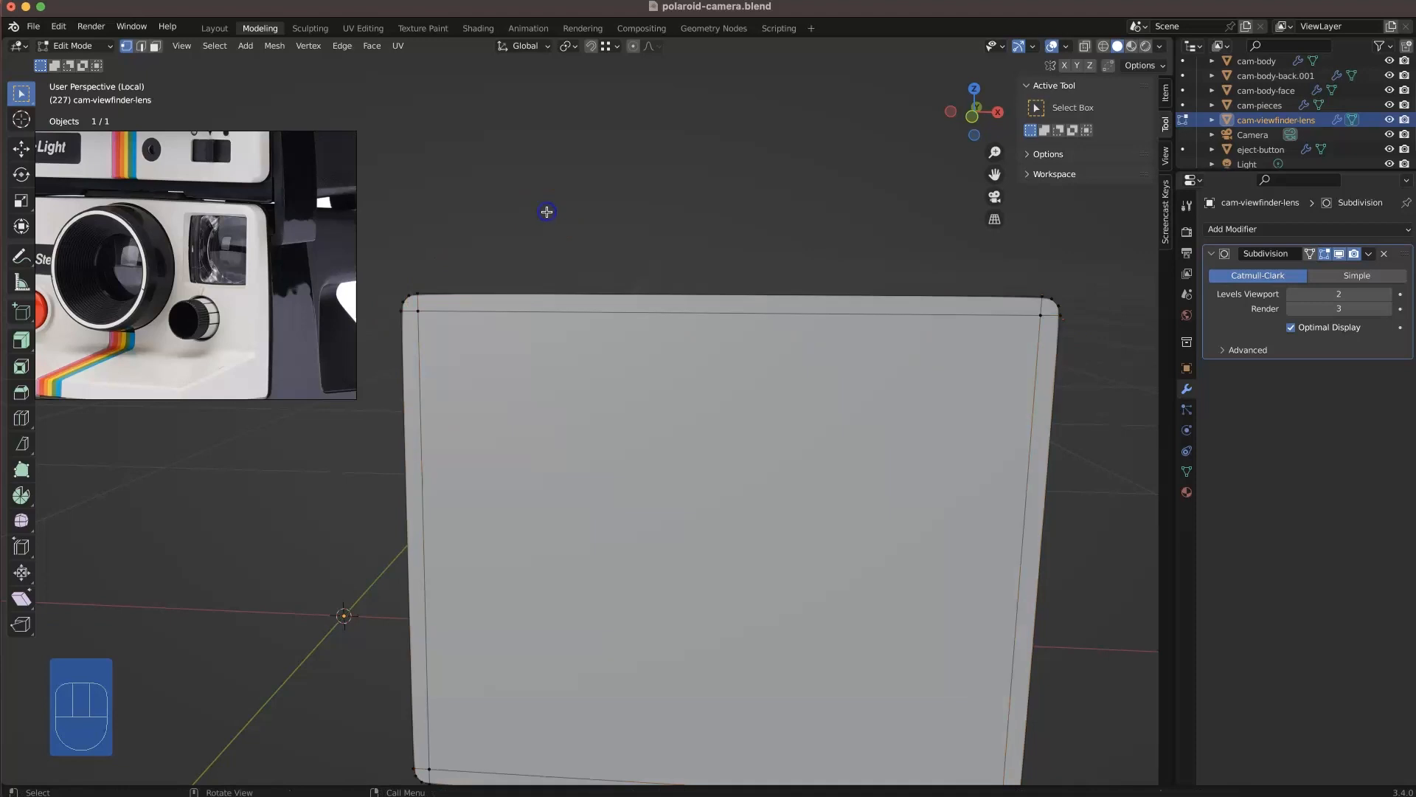
- Subdivide all the viewfinder lens faces into a four-by-four central grid
key(3)
right_click(557, 379)
click(554, 377)
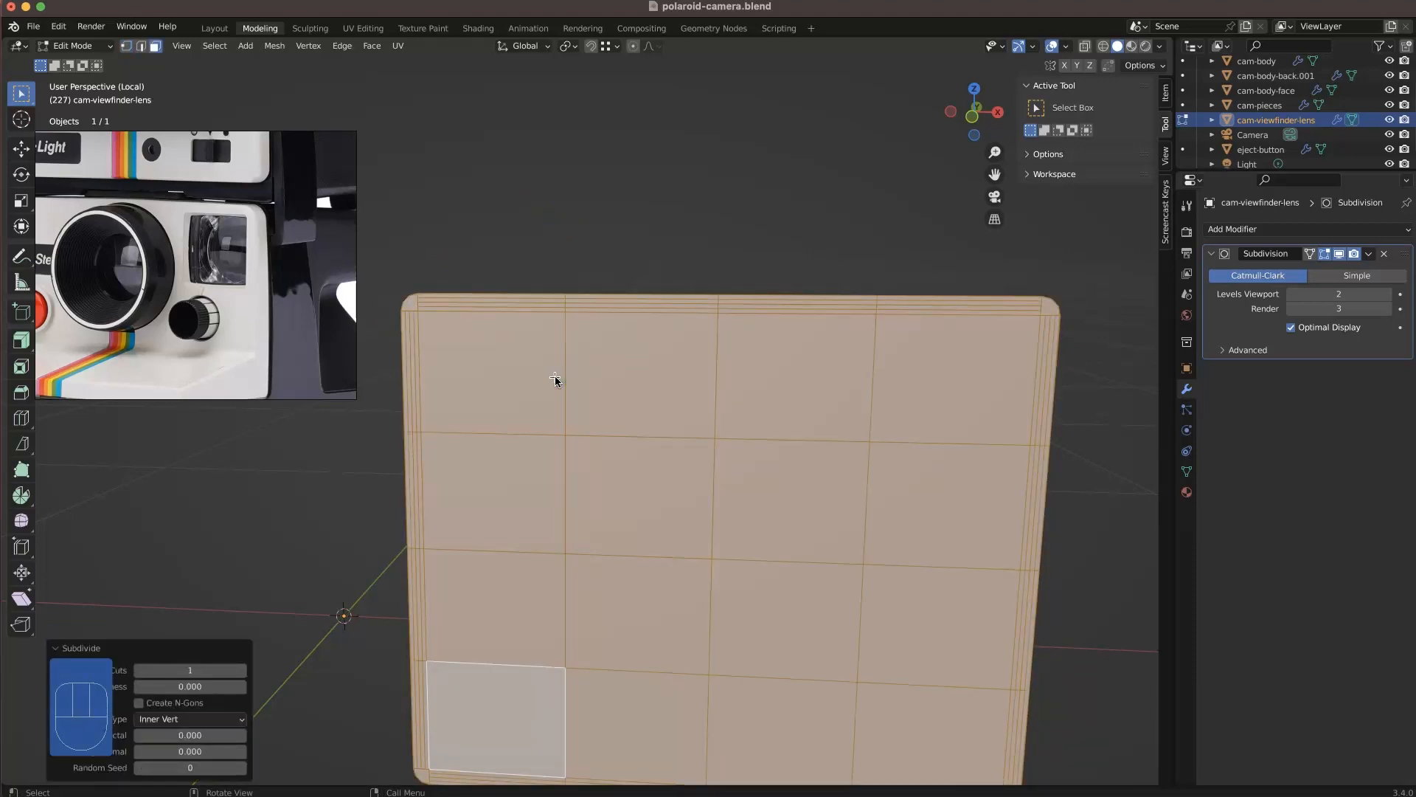
- Select and dissolve the extra edge loops inside the lens's narrow border strips
scroll(555, 375, up, 1)
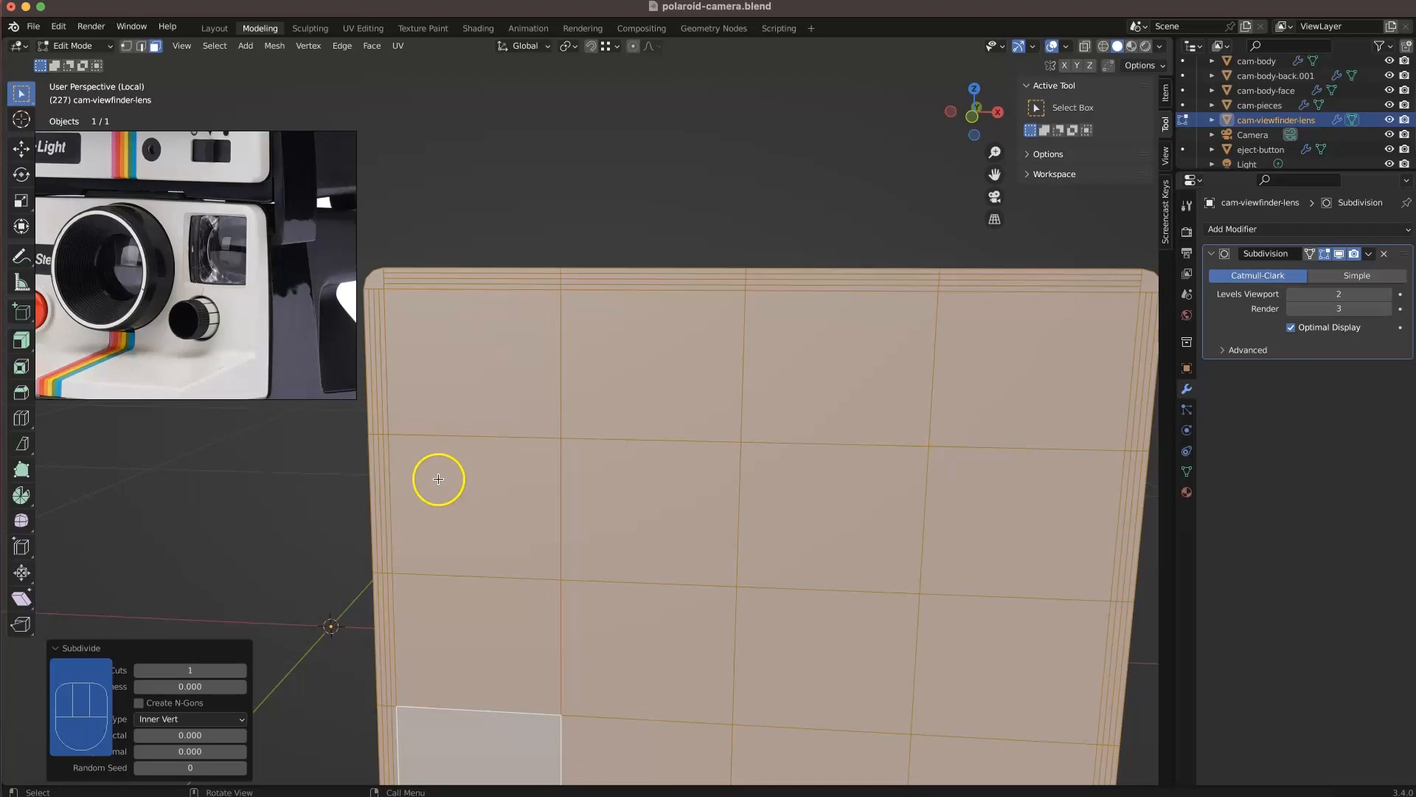
click(156, 641)
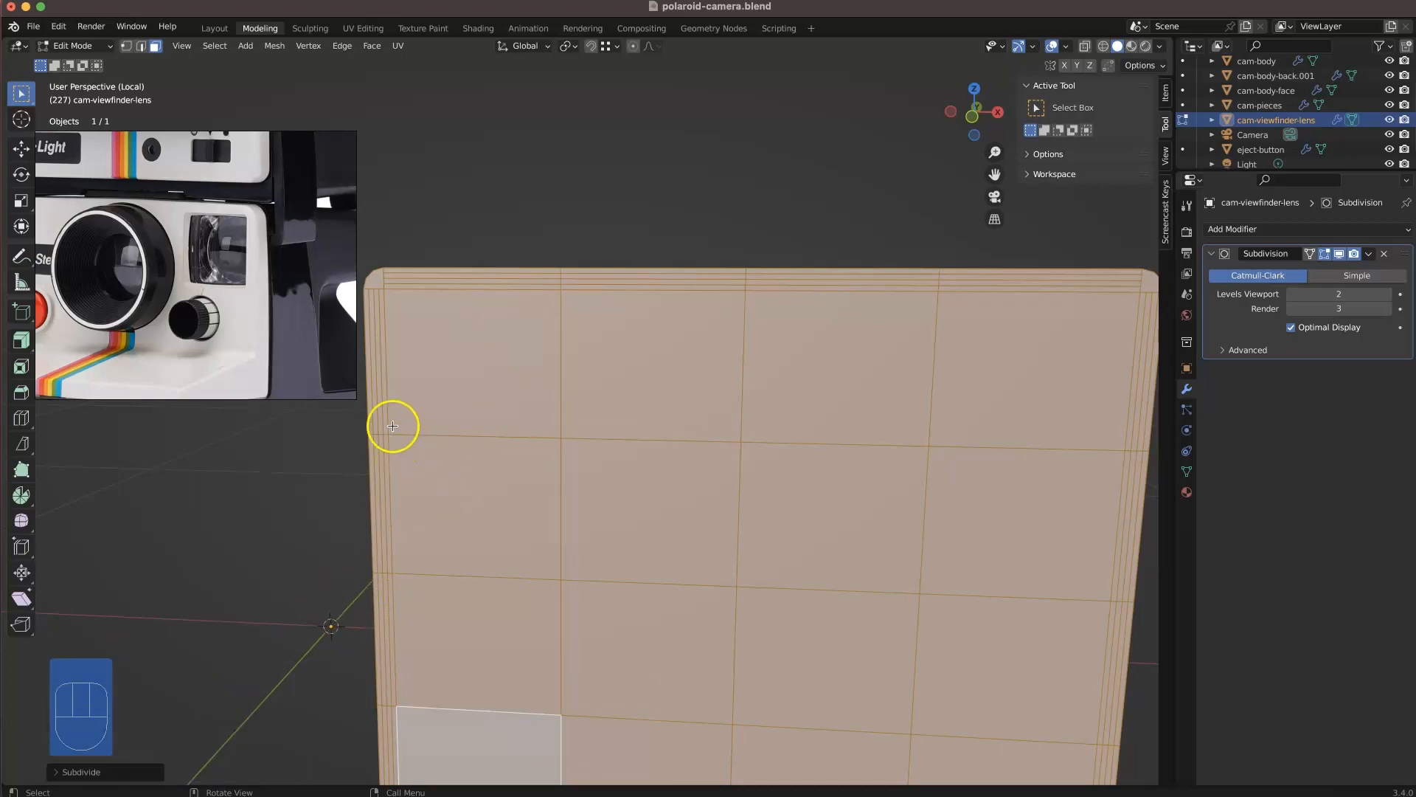
key(2)
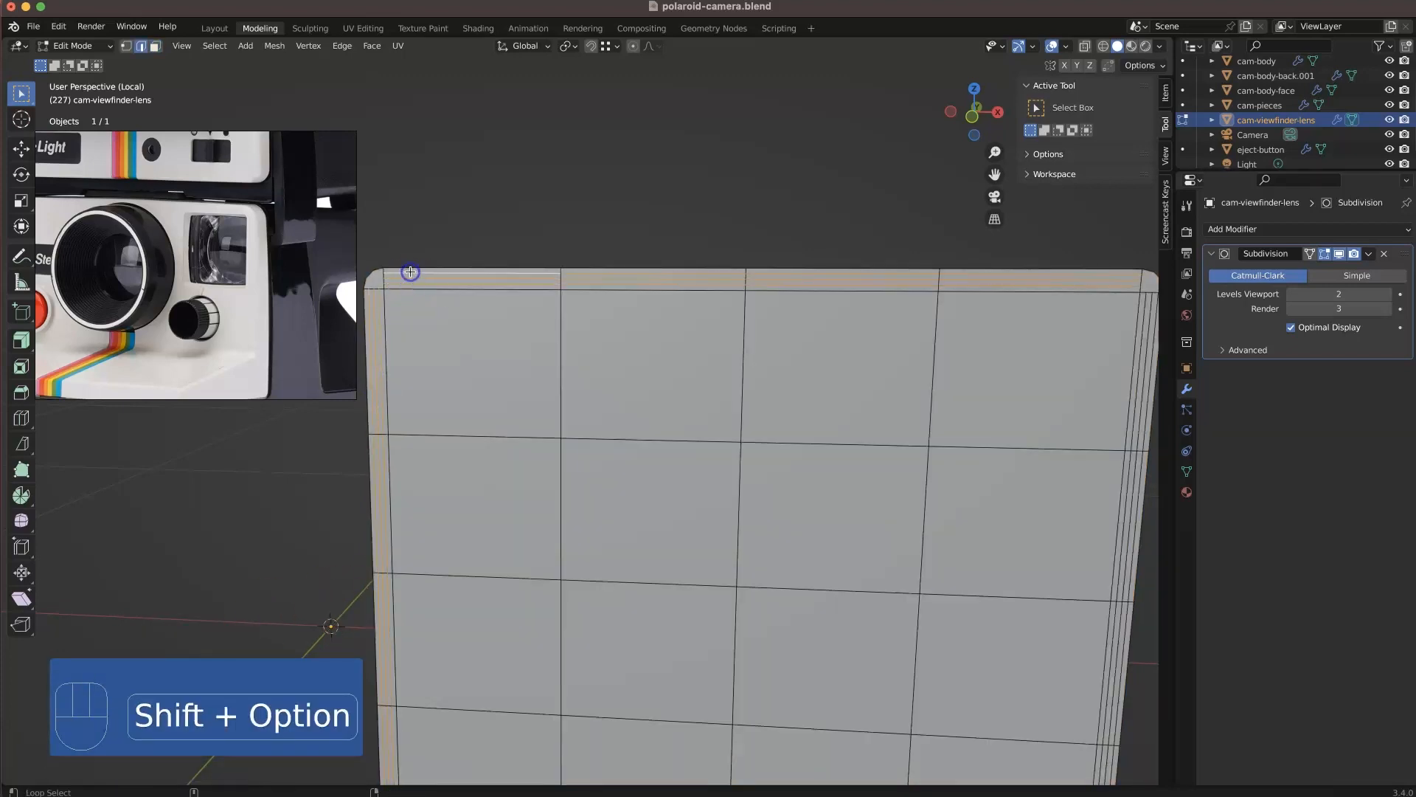
shift+middle_drag(1084, 470, 1007, 677)
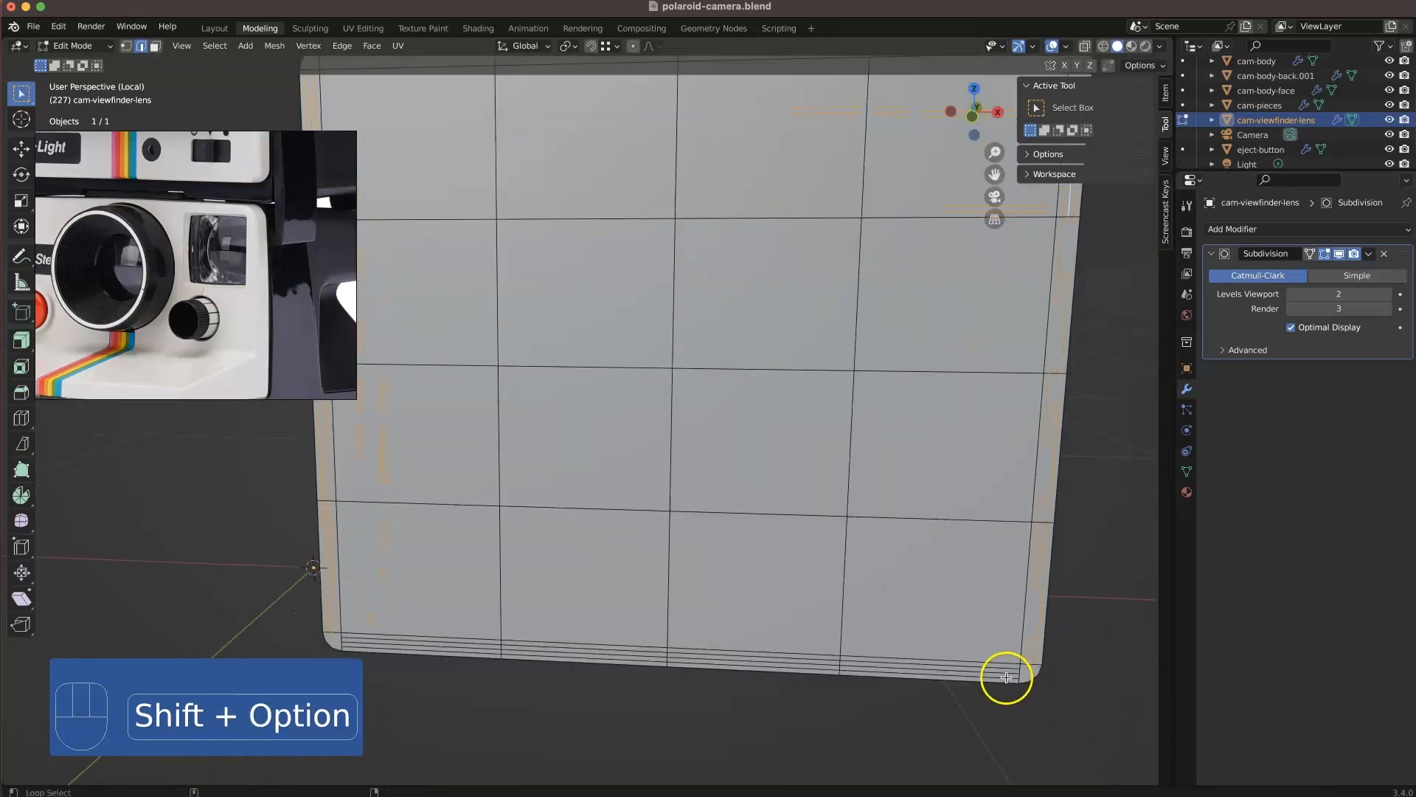
- Select the whole lens mesh and subdivide its faces twice more
key(a)
key(3)
right_click(901, 509)
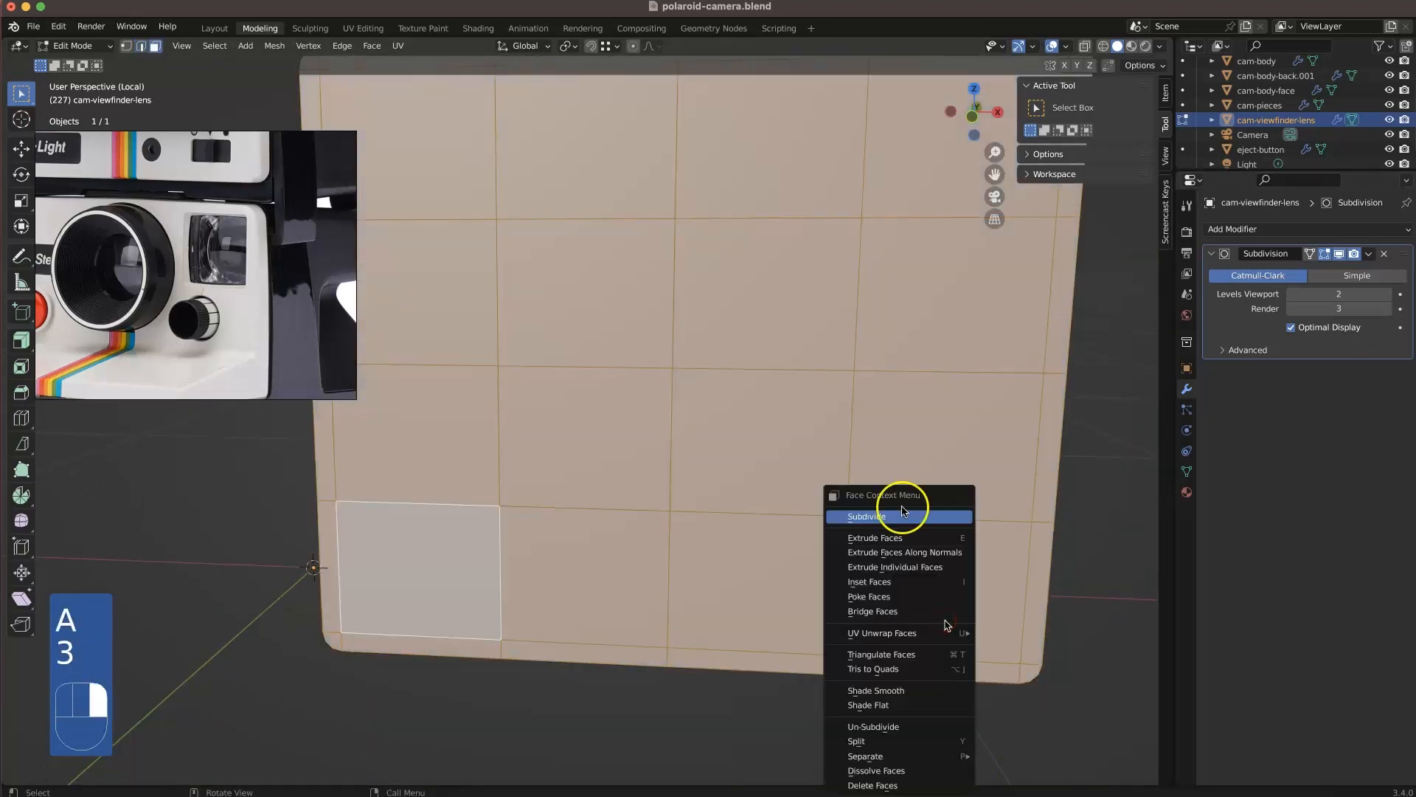
click(904, 515)
right_click(904, 519)
click(903, 514)
click(1116, 511)
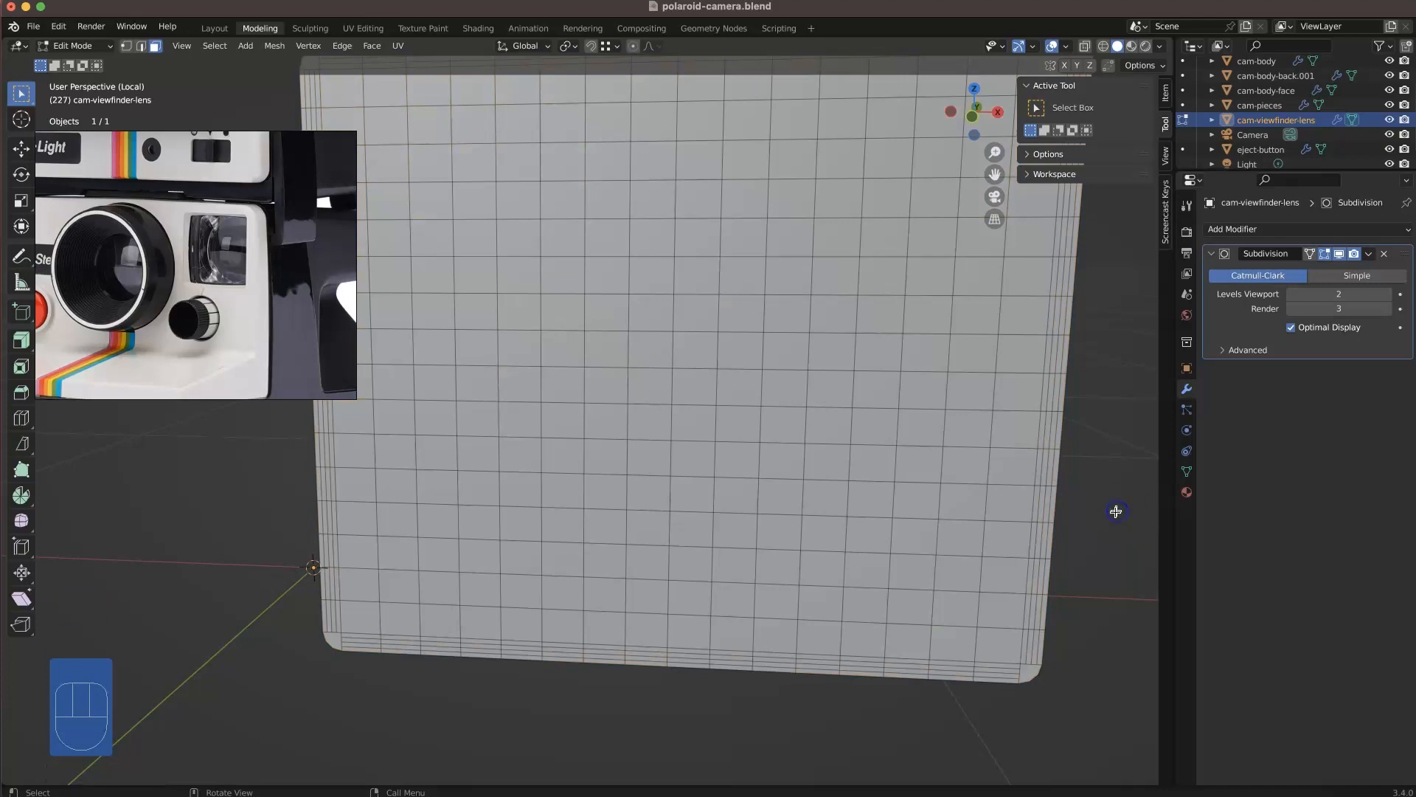
- Select the extra edge loops inside the lens's border strips on all four sides and dissolve them
alt+click(1036, 657)
key(2)
alt+click(1033, 621)
alt+shift+click(1041, 624)
alt+shift+click(1015, 678)
alt+shift+click(1010, 667)
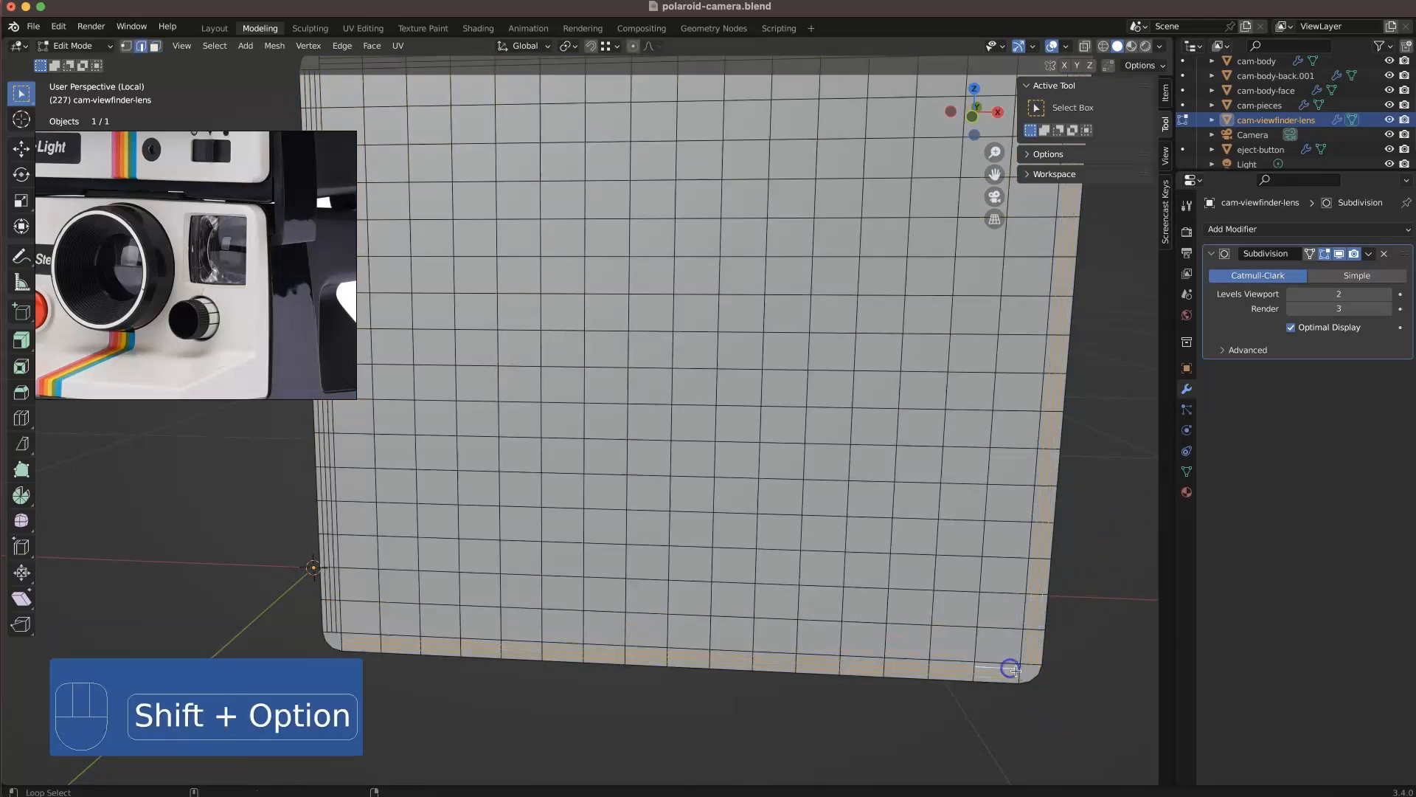
shift+middle_drag(561, 75, 575, 219)
alt+shift+click(575, 219)
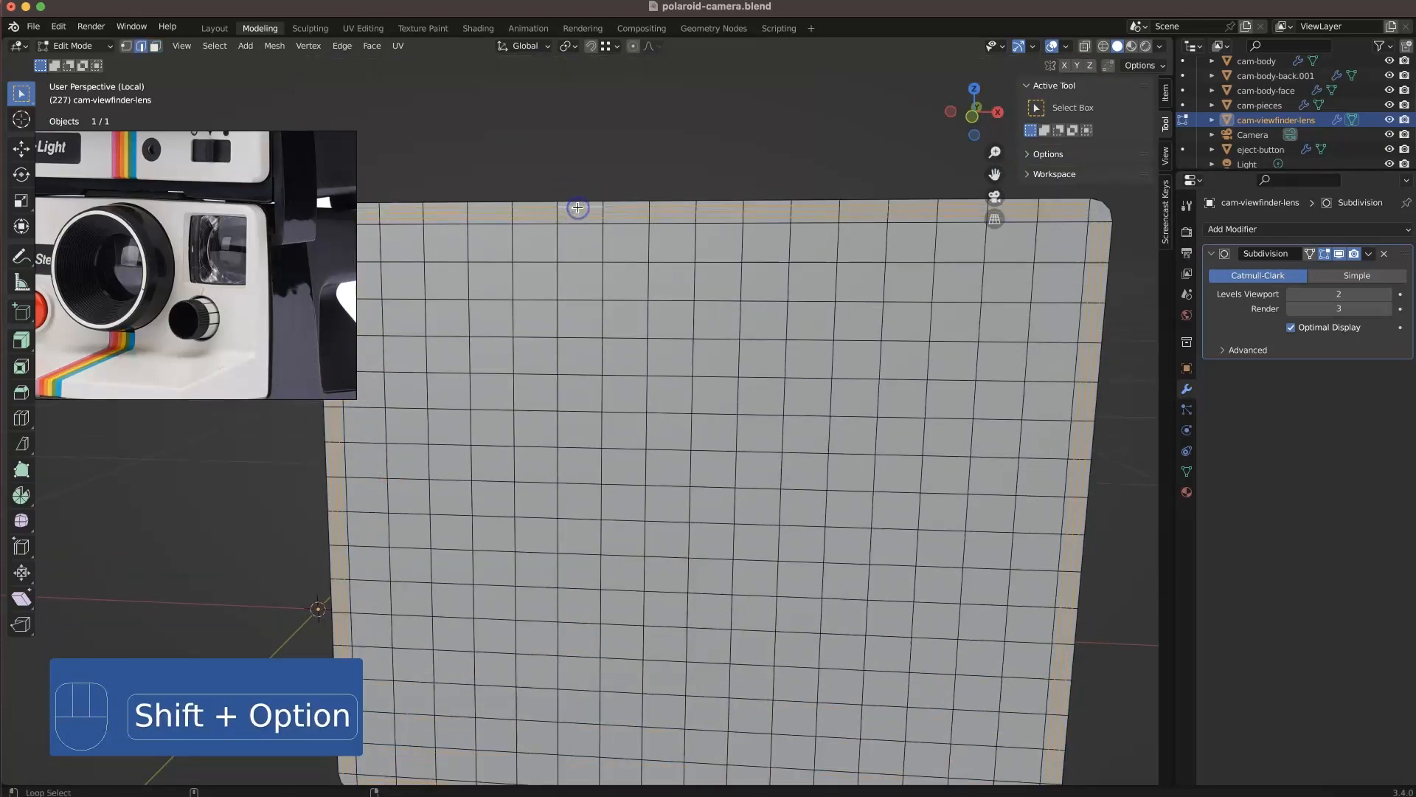
right_click(584, 525)
click(579, 767)
click(535, 152)
scroll(639, 328, down, 1)
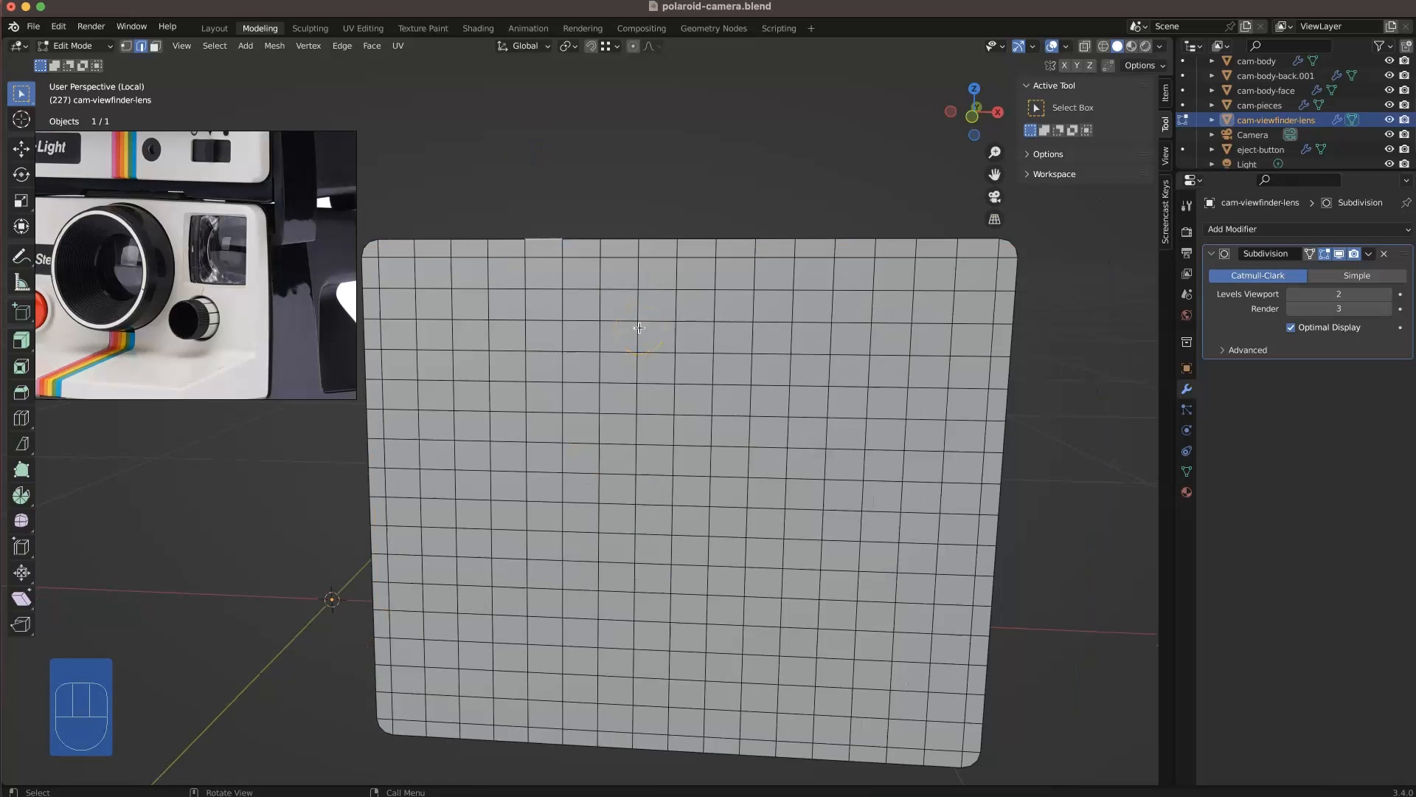
- Return the viewfinder lens to object mode and apply Shade Auto Smooth to it
key(Tab)
key(shift+s)
right_click(780, 317)
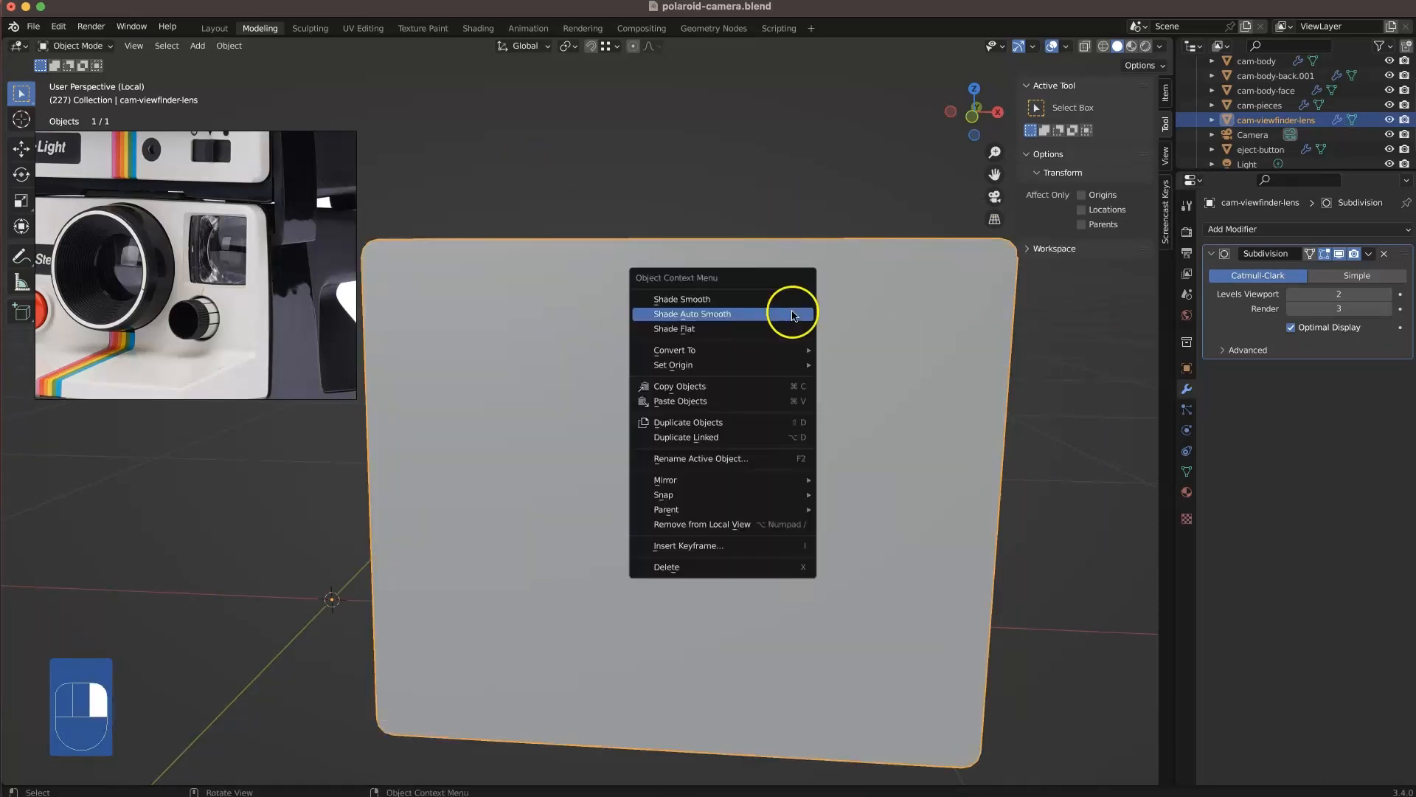
click(793, 313)
scroll(910, 308, down, 2)
- Set the viewfinder lens's origin to the centre of its own mesh
key(F3)
text(origin)
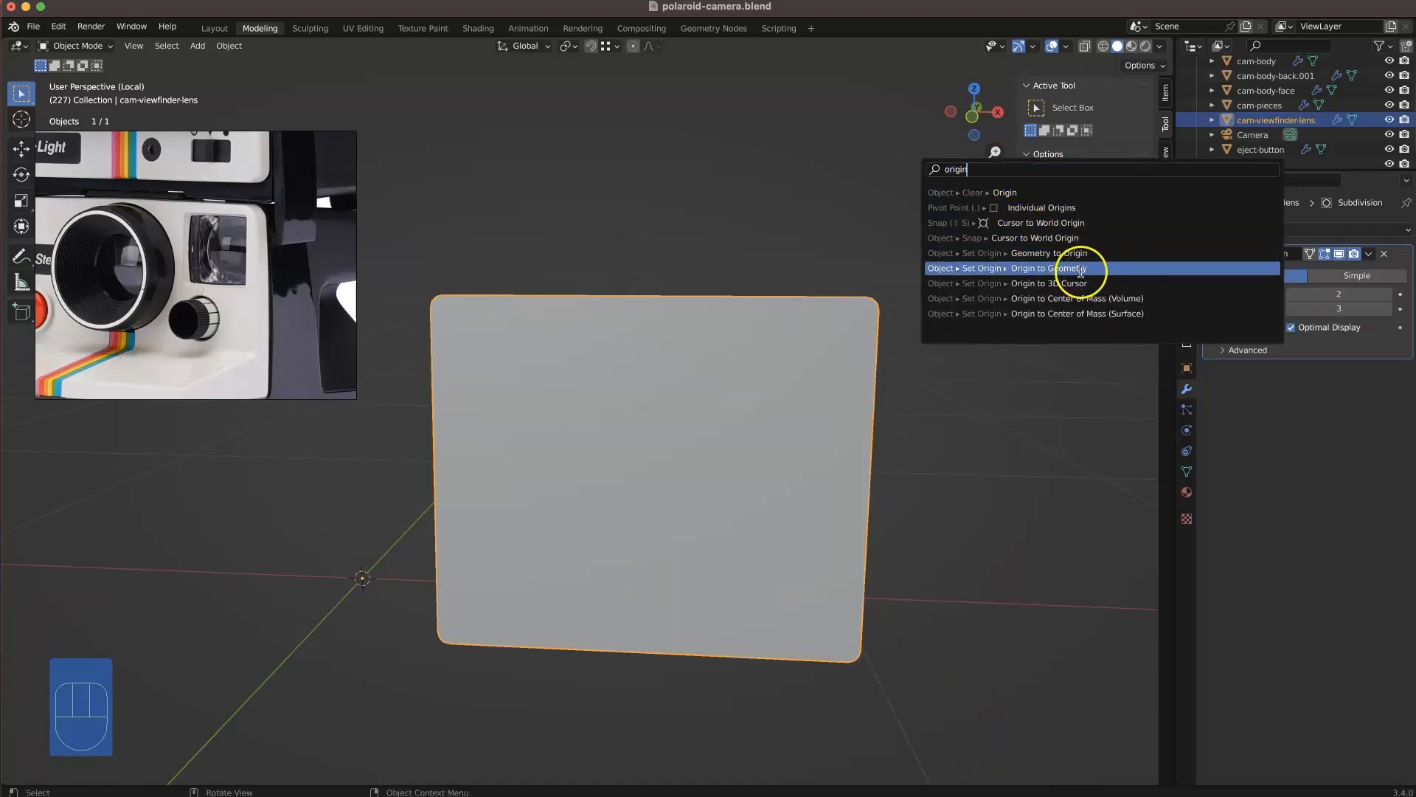
click(1073, 300)
mouse_move(812, 395)
middle_down()
mouse_move(749, 444)
mouse_move(800, 373)
middle_up()
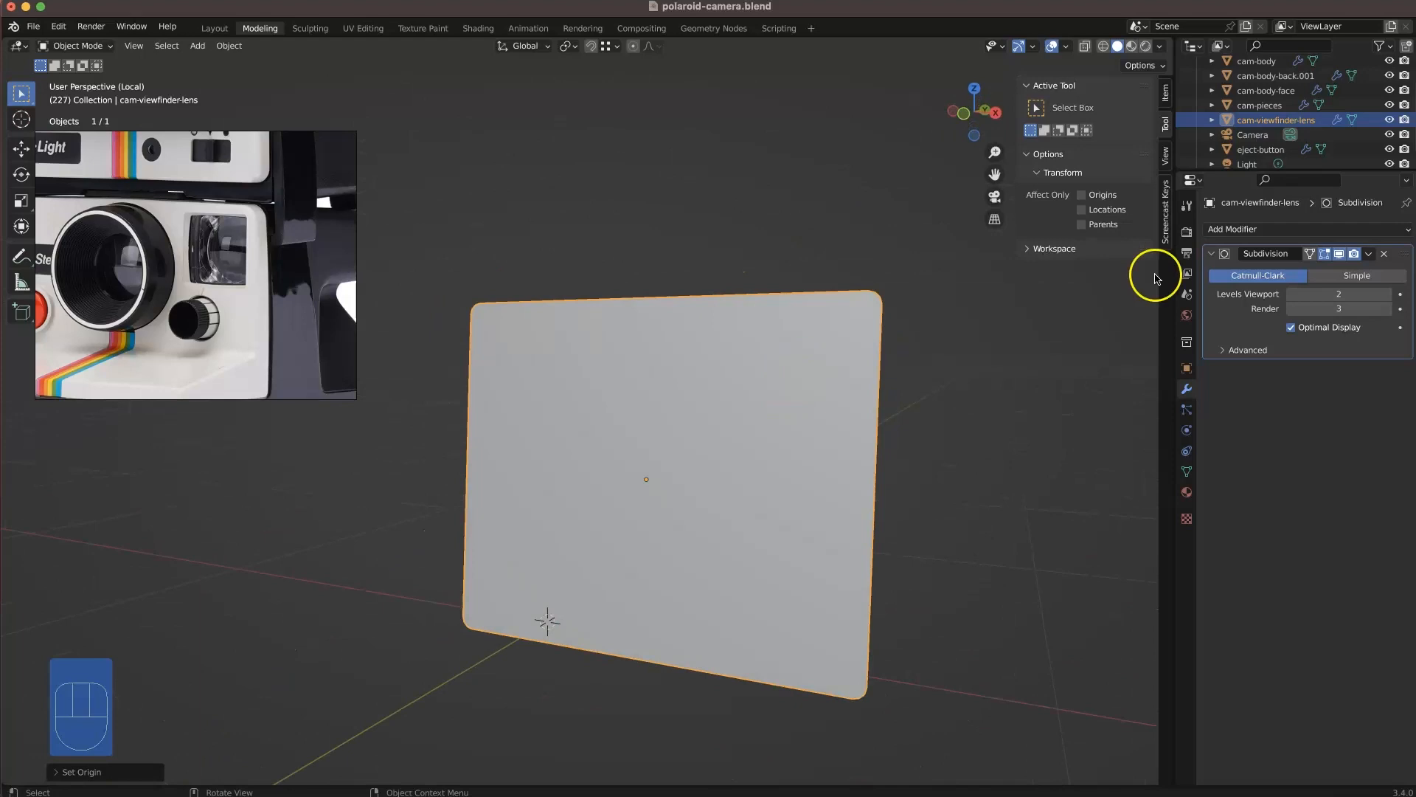
- Try a Lattice modifier placed above Subdivision on the lens, and remove it again
click(1269, 230)
click(1239, 369)
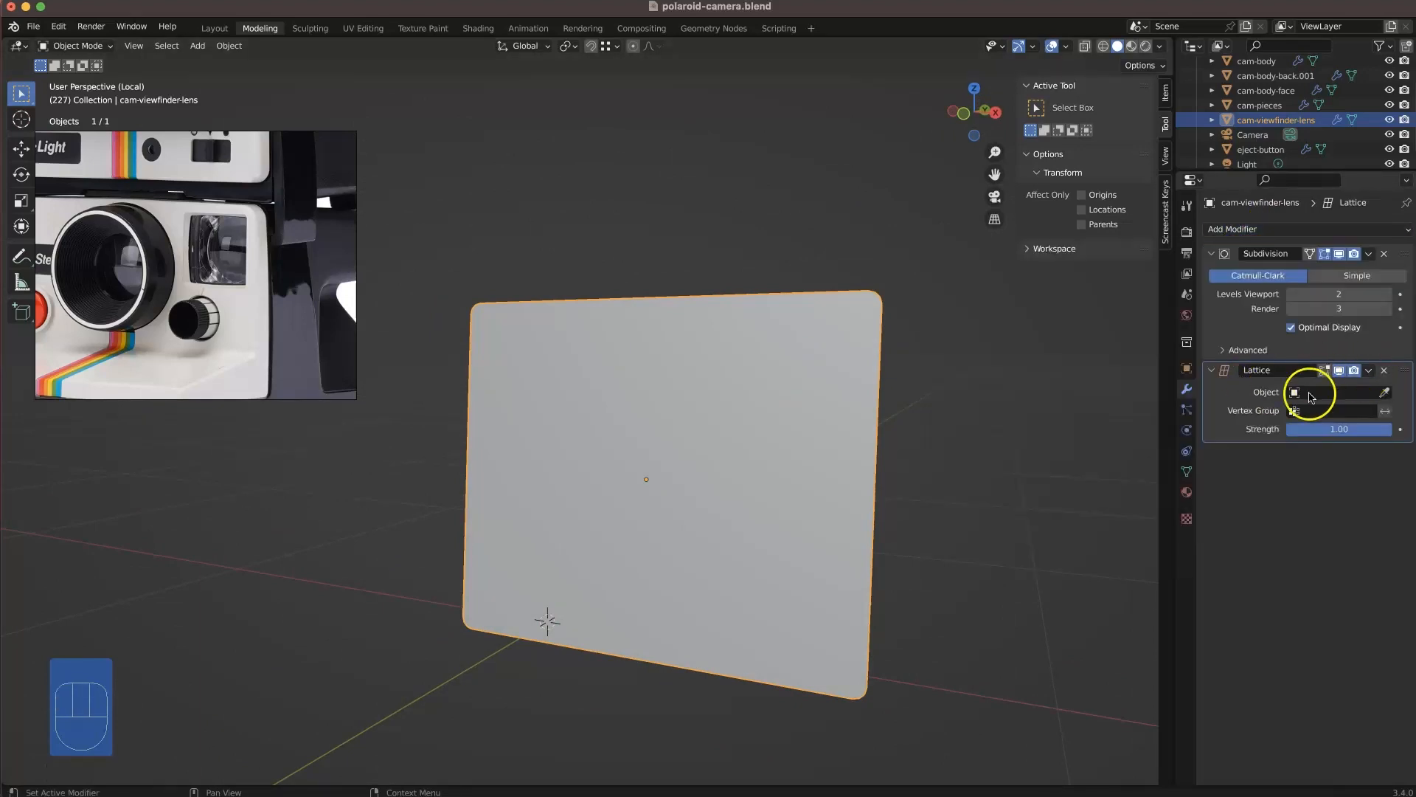
drag(1405, 370, 1402, 242)
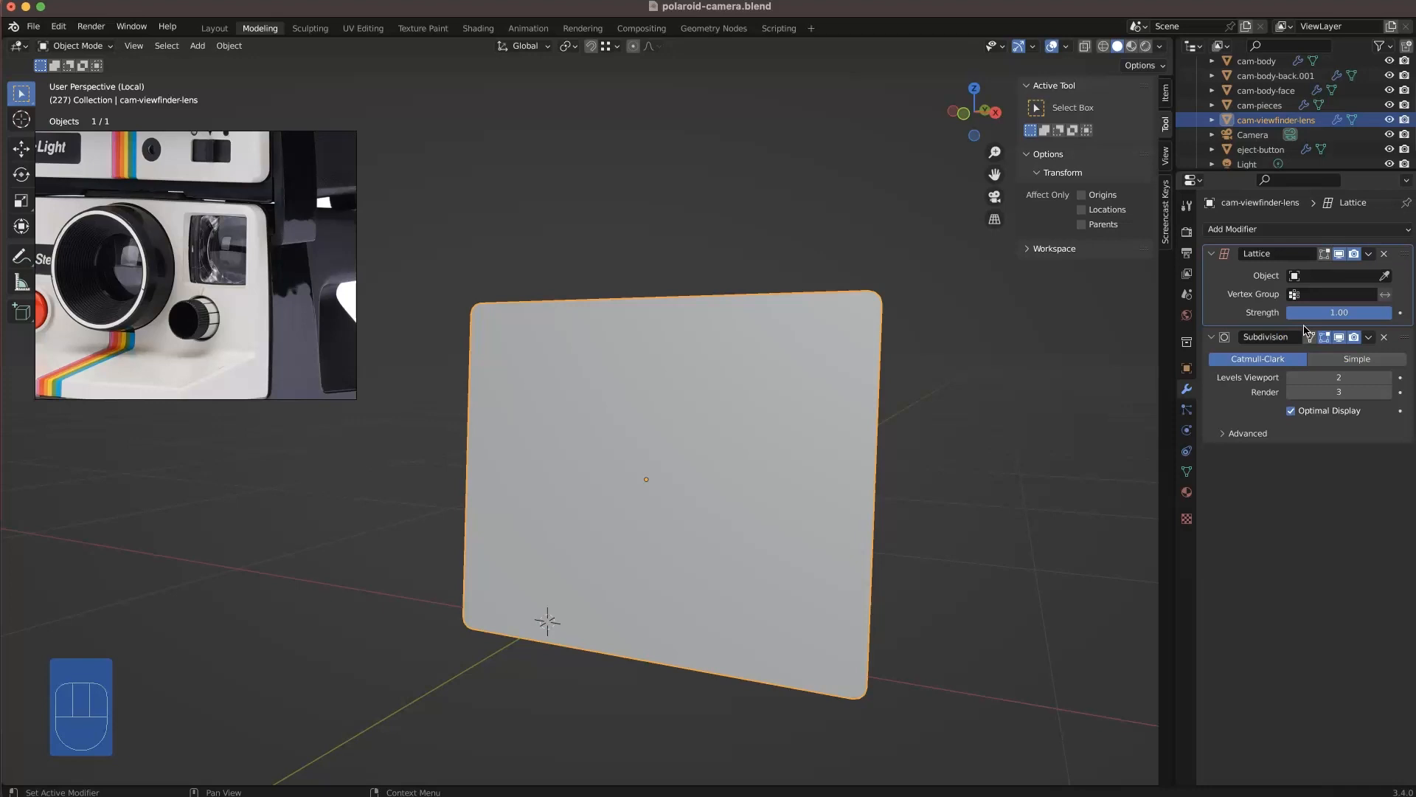
mouse_move(670, 439)
middle_down()
mouse_move(617, 449)
mouse_move(686, 449)
mouse_move(646, 442)
middle_up()
click(1384, 253)
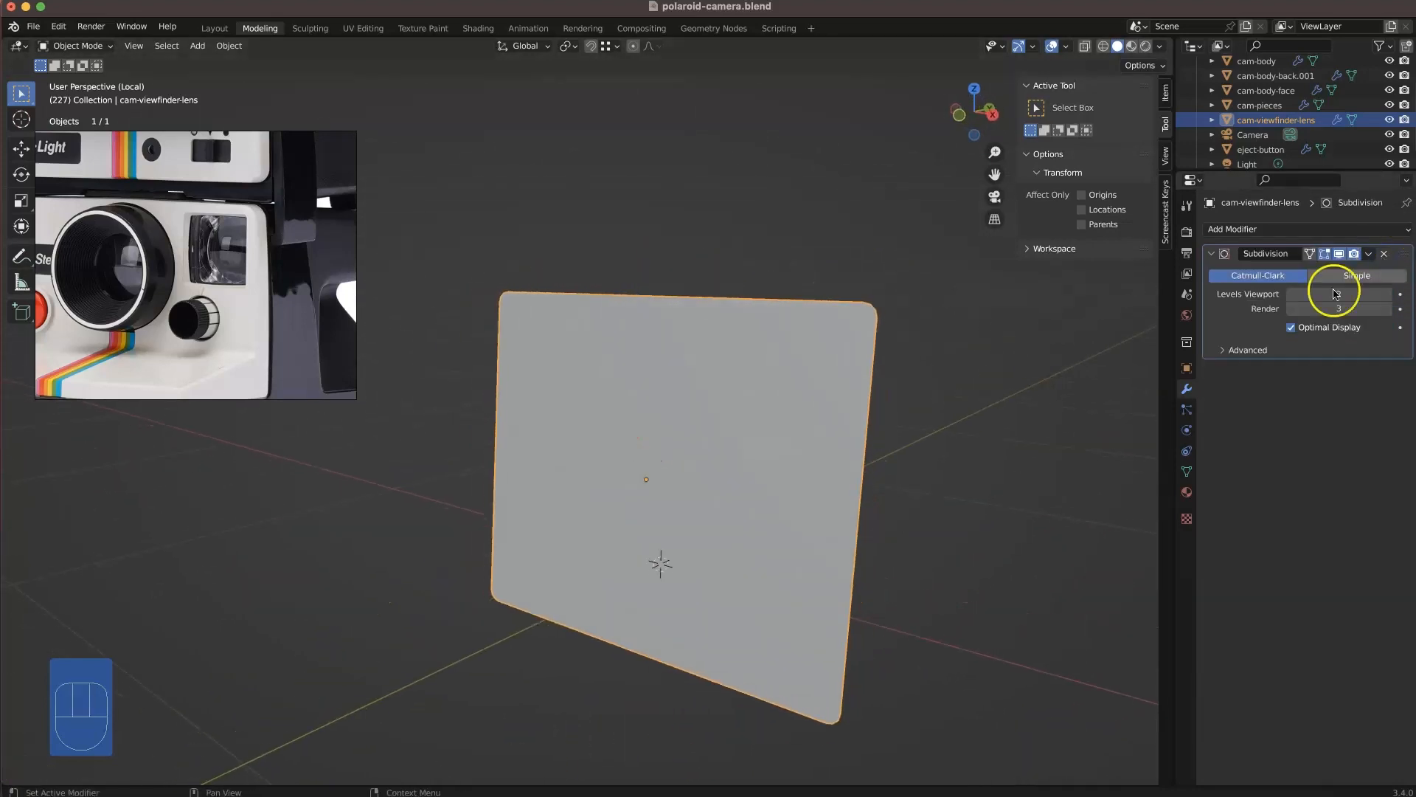
- Leave local view and enable proportional editing with Sphere falloff for editing the lens's vertices
key(KP_Divide)
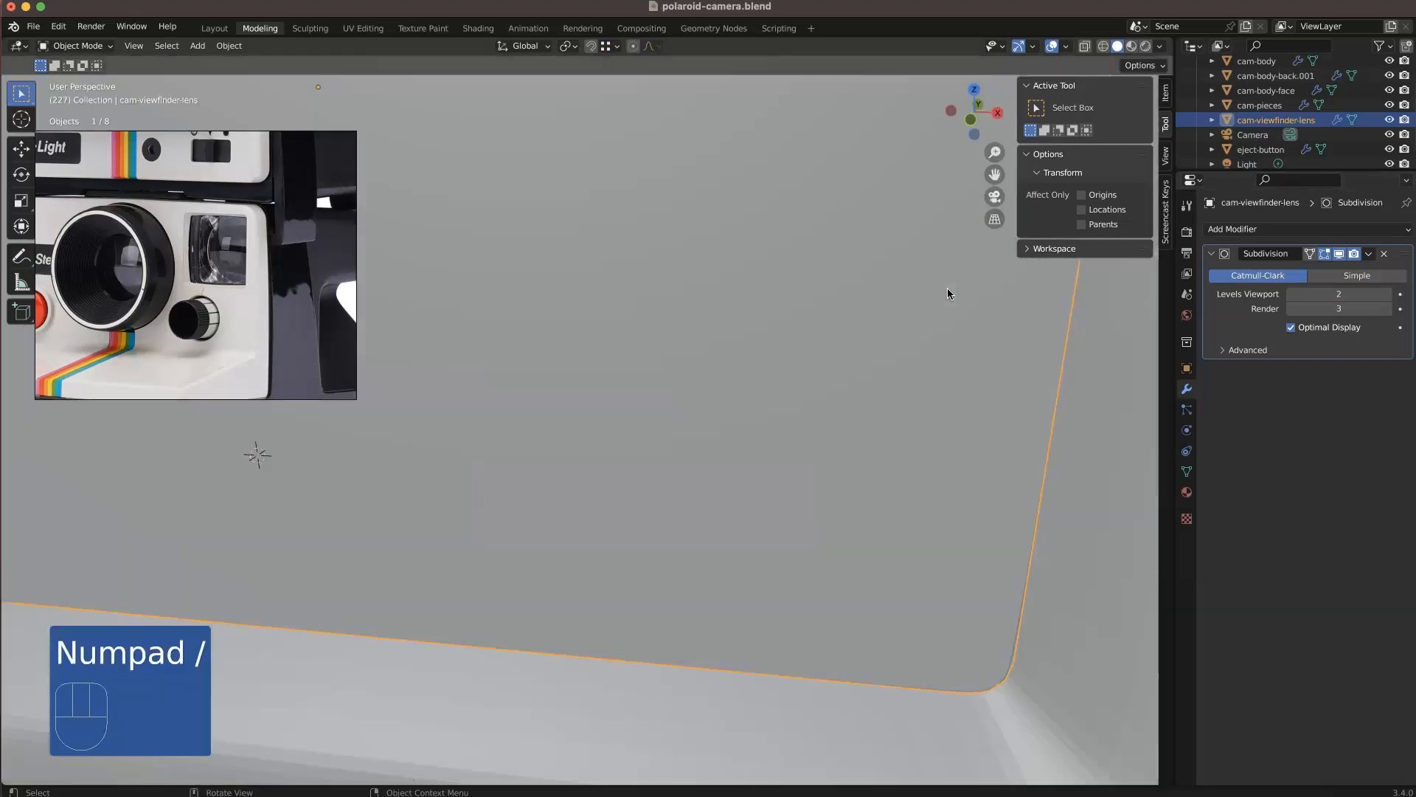
shift+middle_drag(745, 392, 736, 65)
key(Tab)
key(1)
click(633, 48)
click(661, 47)
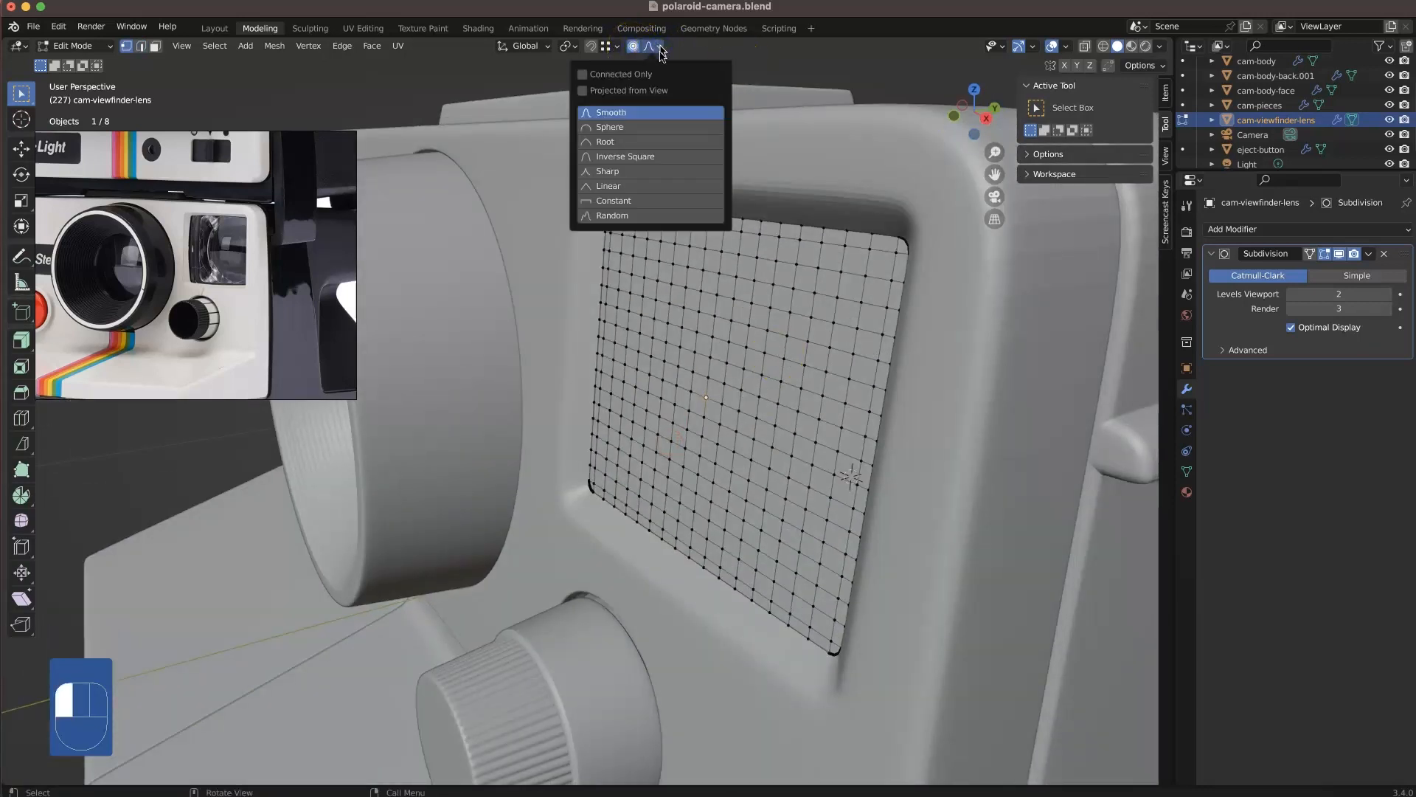
click(652, 129)
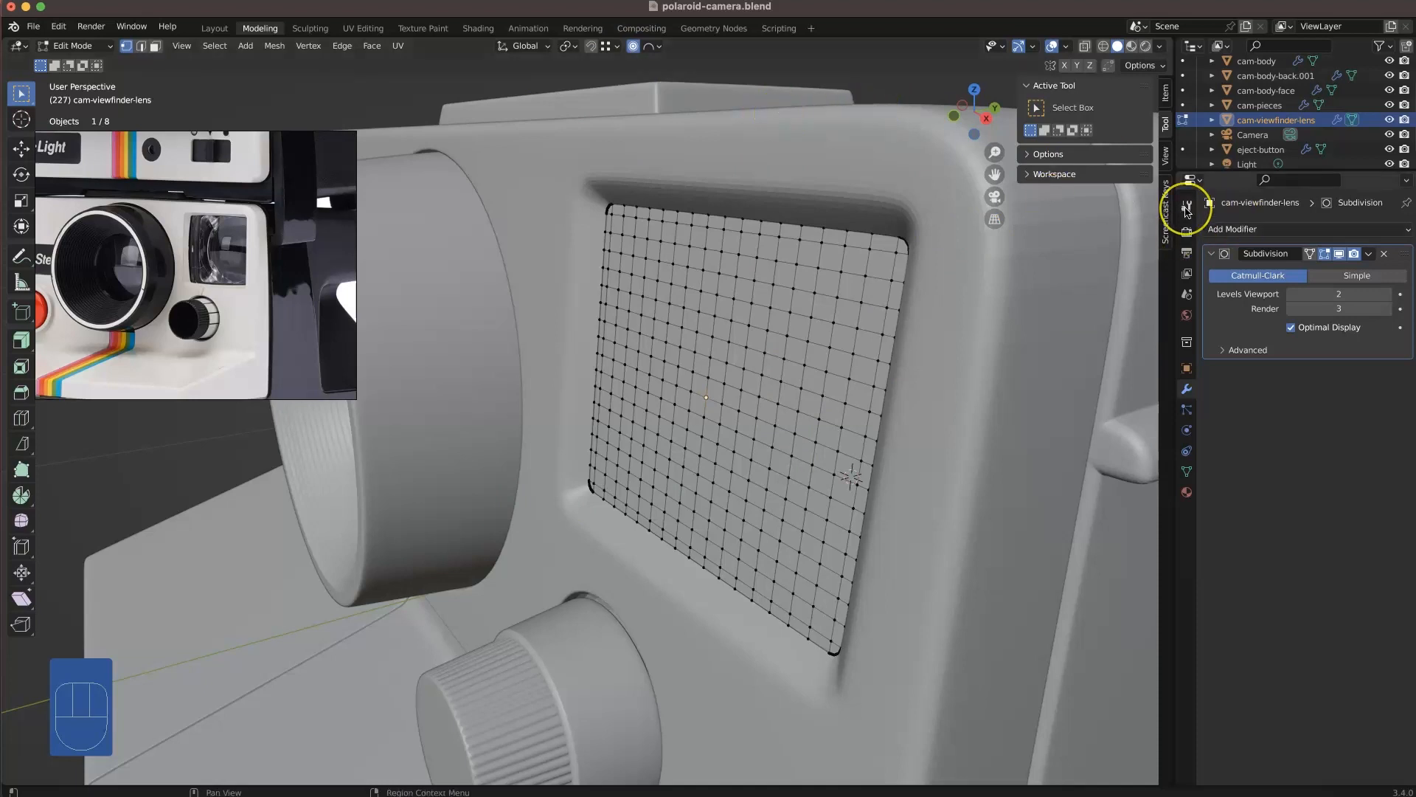
key(g)
key(y)
right_click(748, 396)
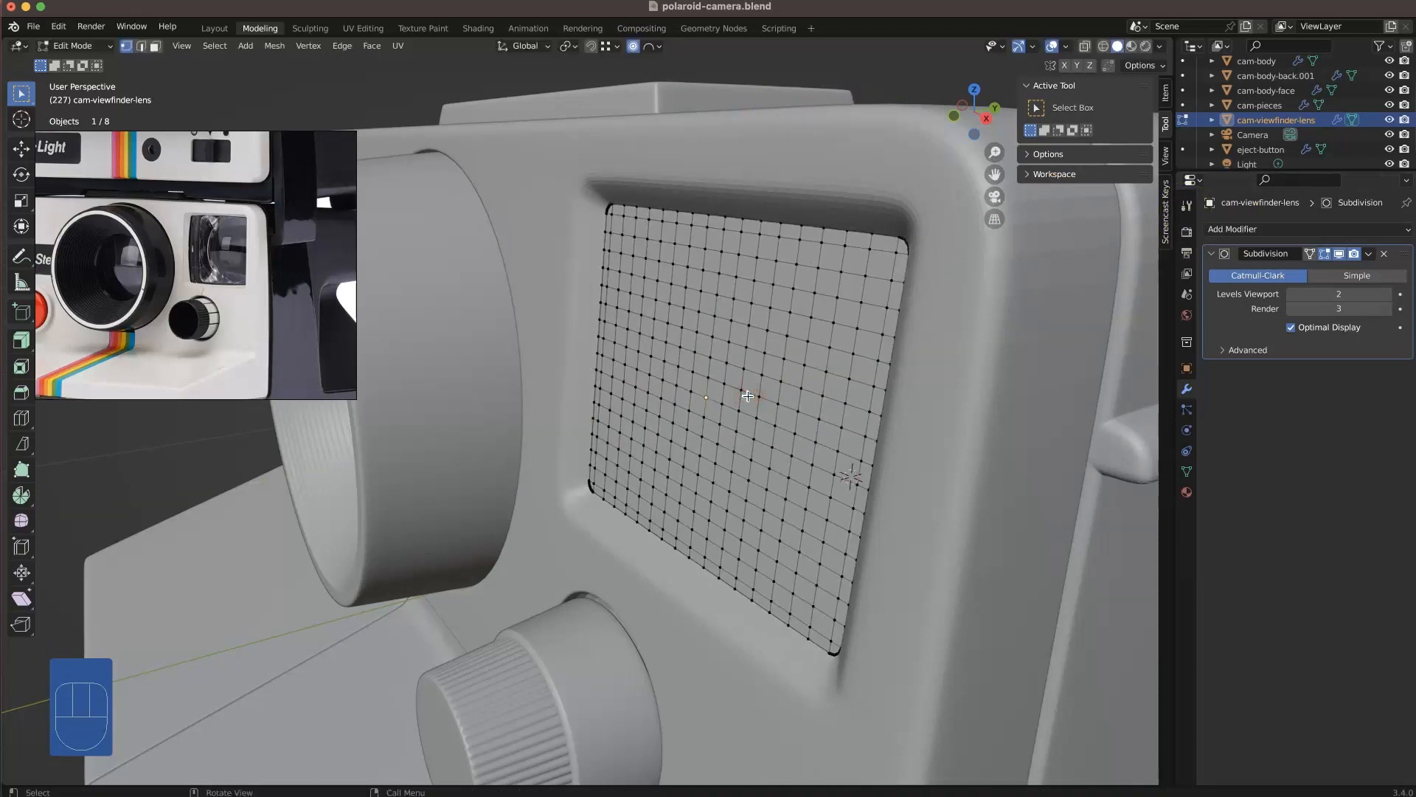
- Look through the falloff options and the scene, world and object properties for proportional editing settings
click(653, 46)
click(1236, 355)
click(1186, 232)
click(1186, 253)
click(1186, 295)
click(1186, 315)
click(1168, 99)
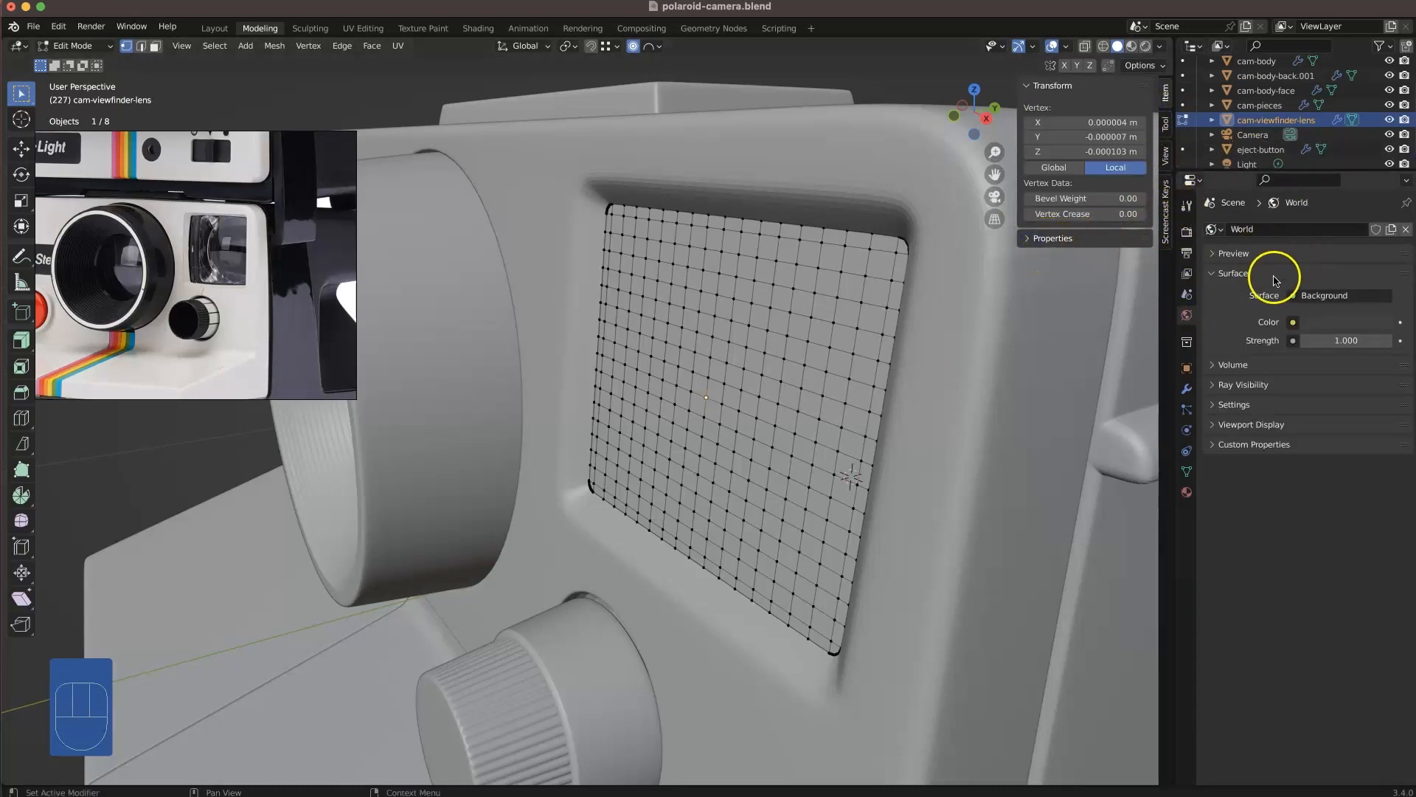
click(1186, 452)
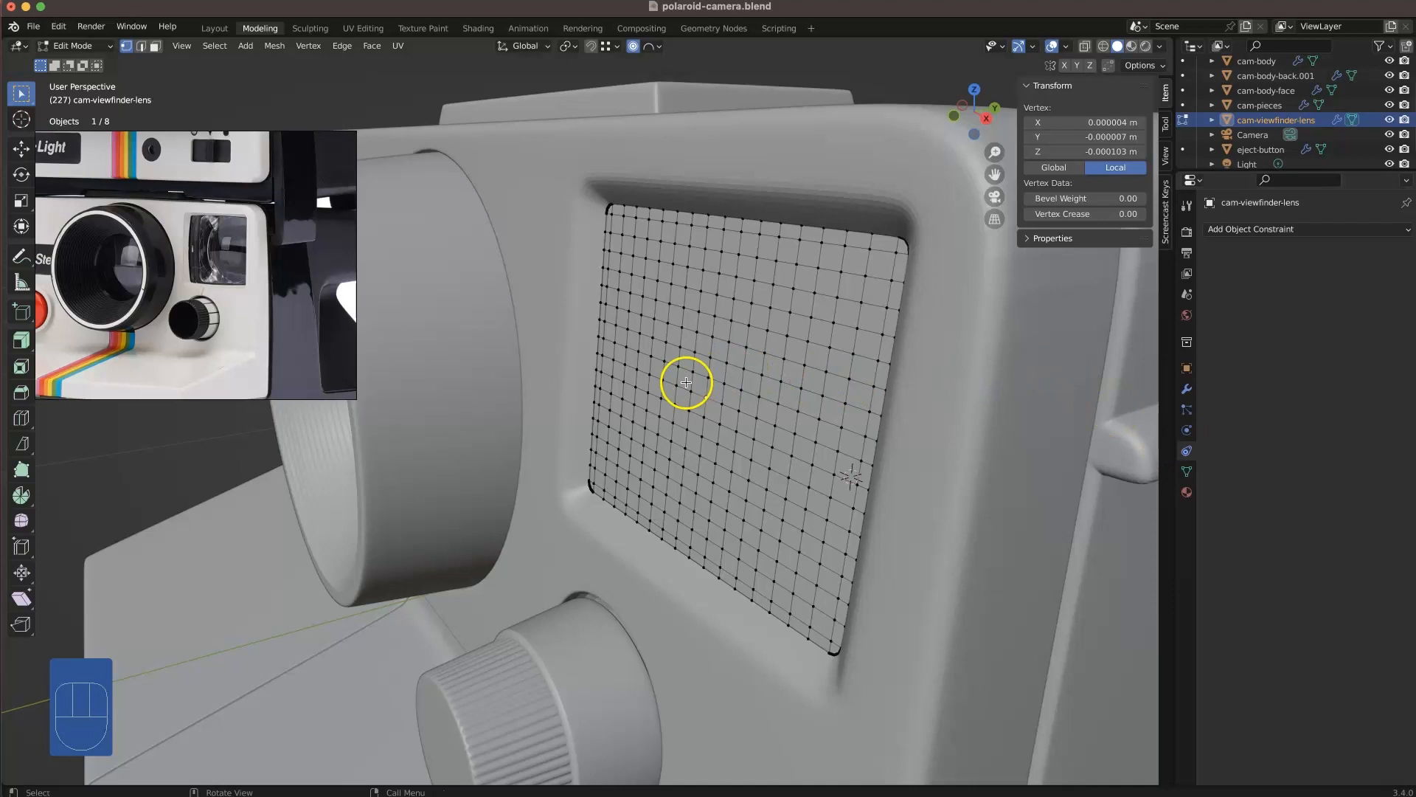
- Try to pull the lens's centre vertex along Y with proportional editing
key(g)
right_click(636, 405)
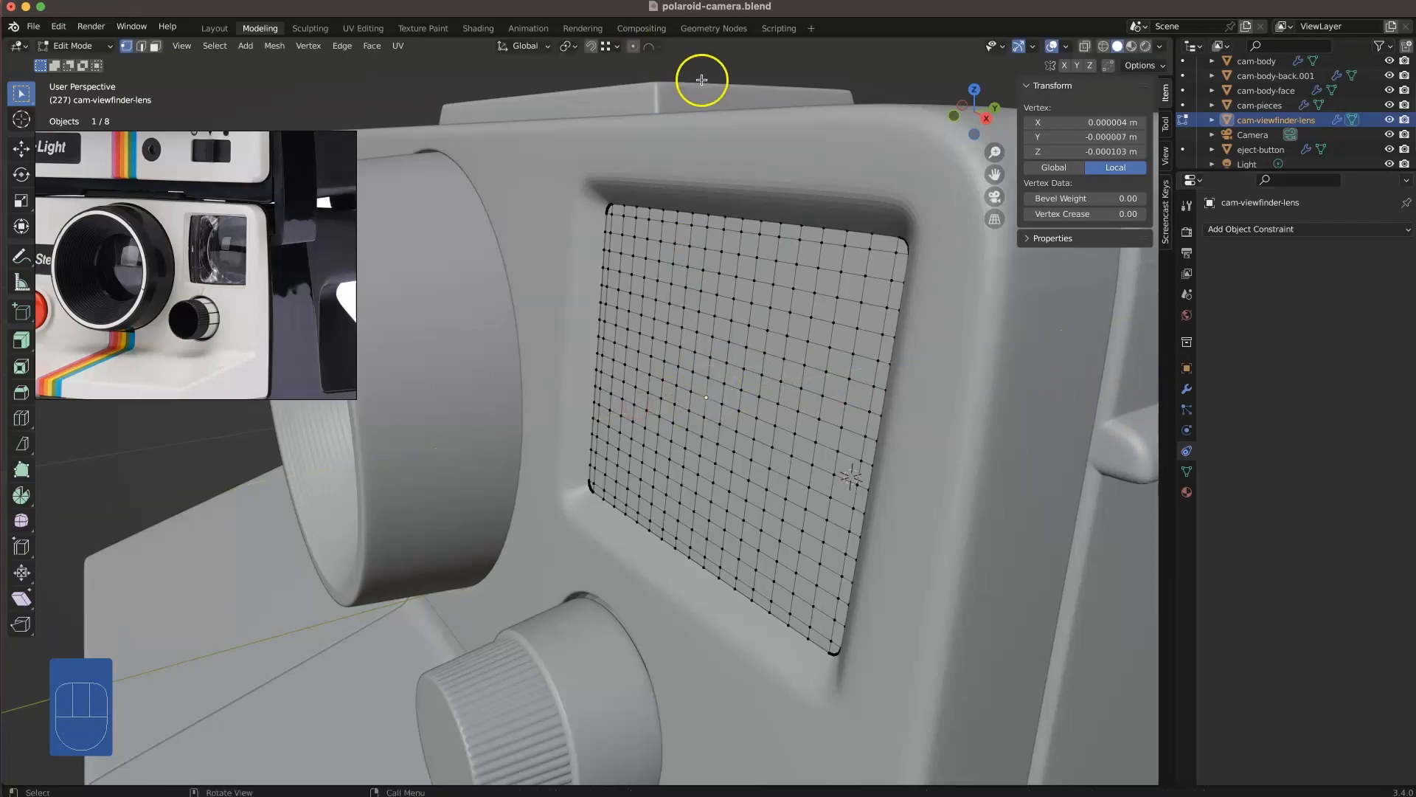
click(661, 50)
right_click(626, 130)
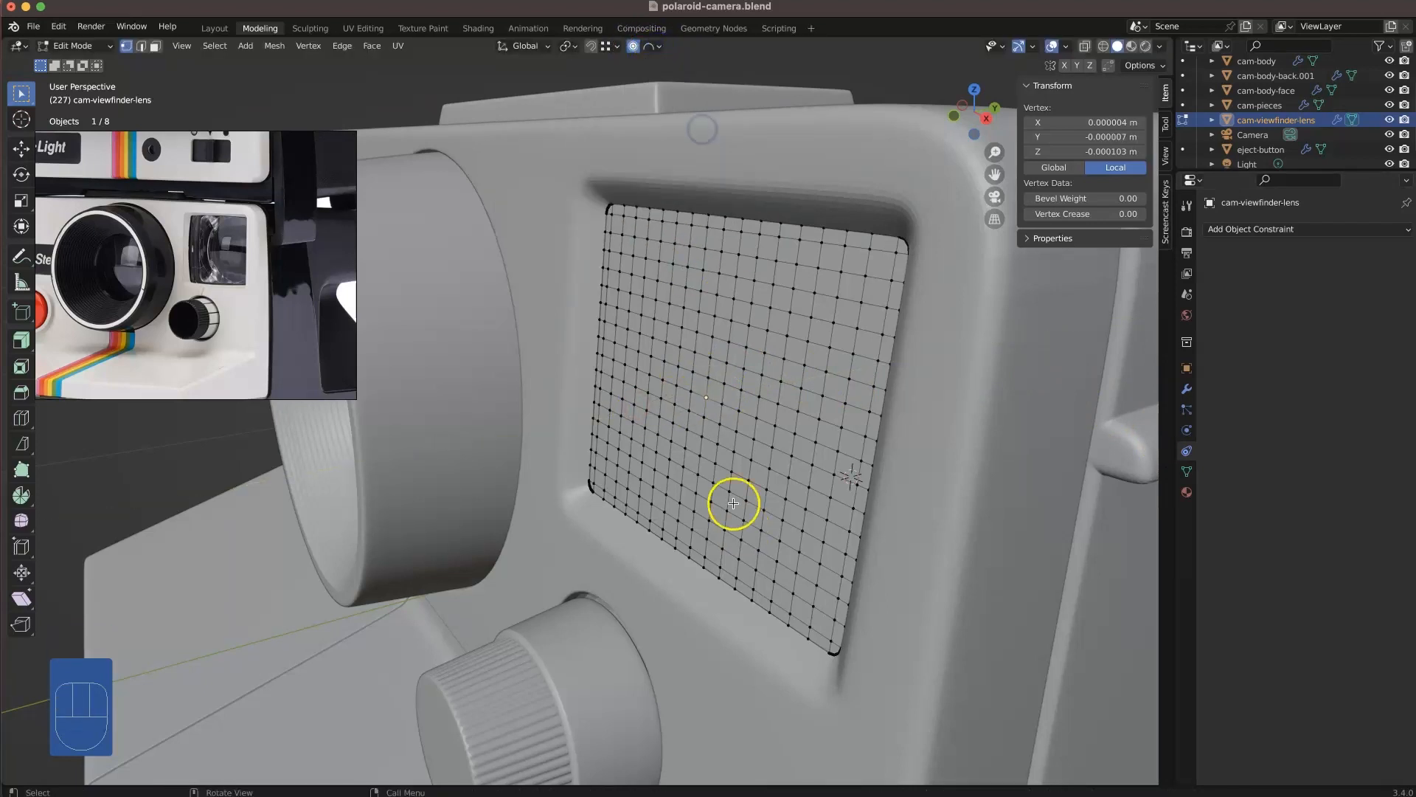
key(g)
key(y)
key(g)
click(611, 498)
middle_drag(659, 457, 724, 445)
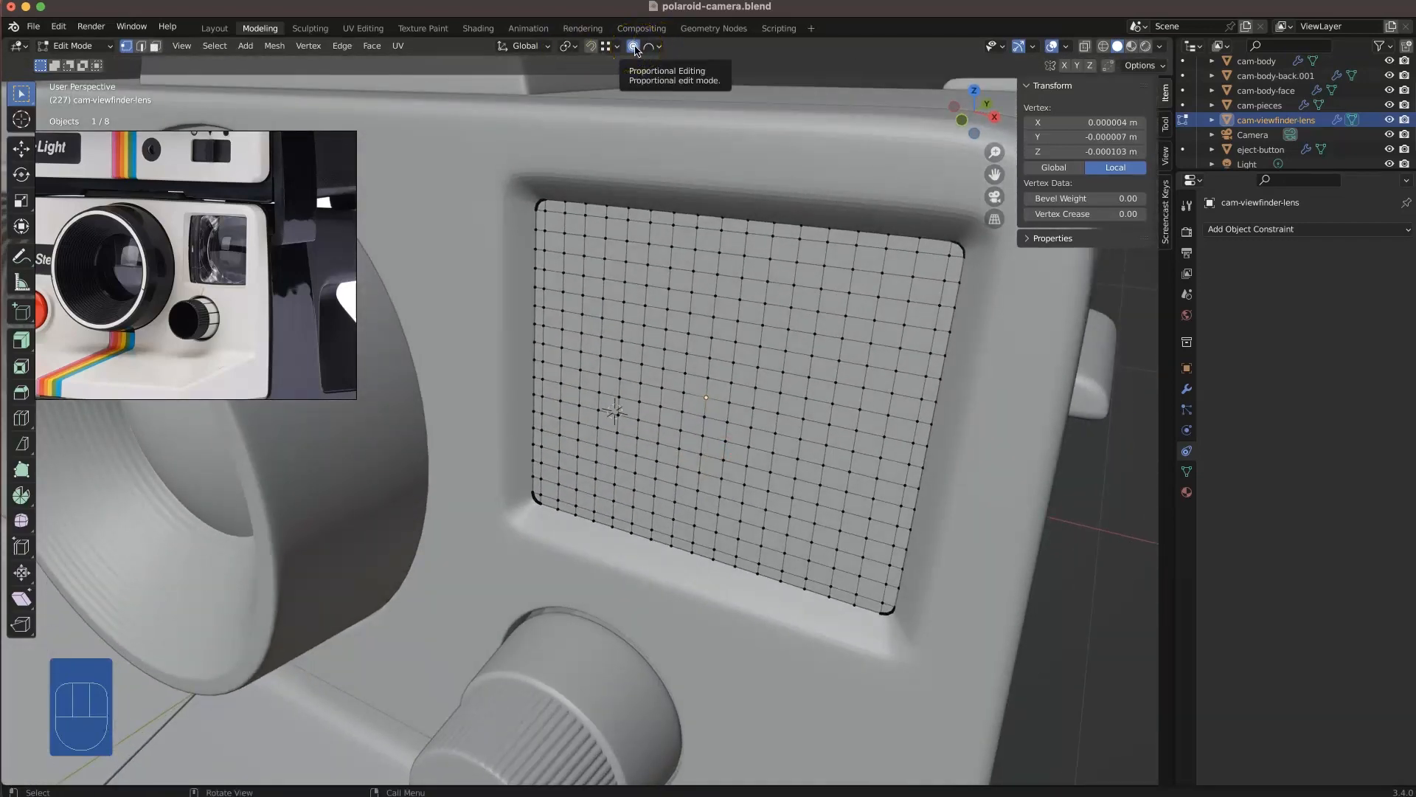
click(1031, 47)
click(1001, 47)
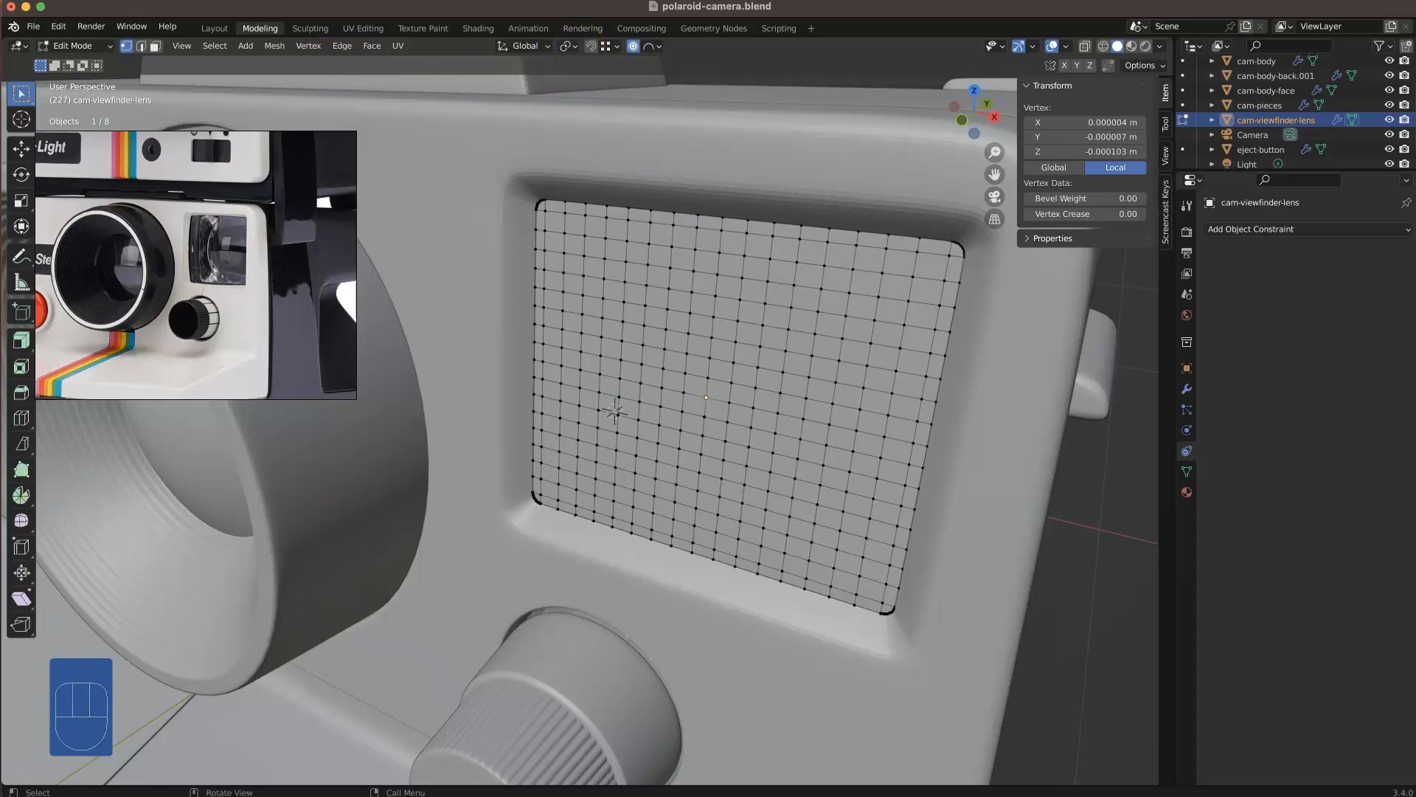
- Bulge the lens outward along Y from its centre vertex with the Move tool, to a depth of about 0.061 m
click(21, 149)
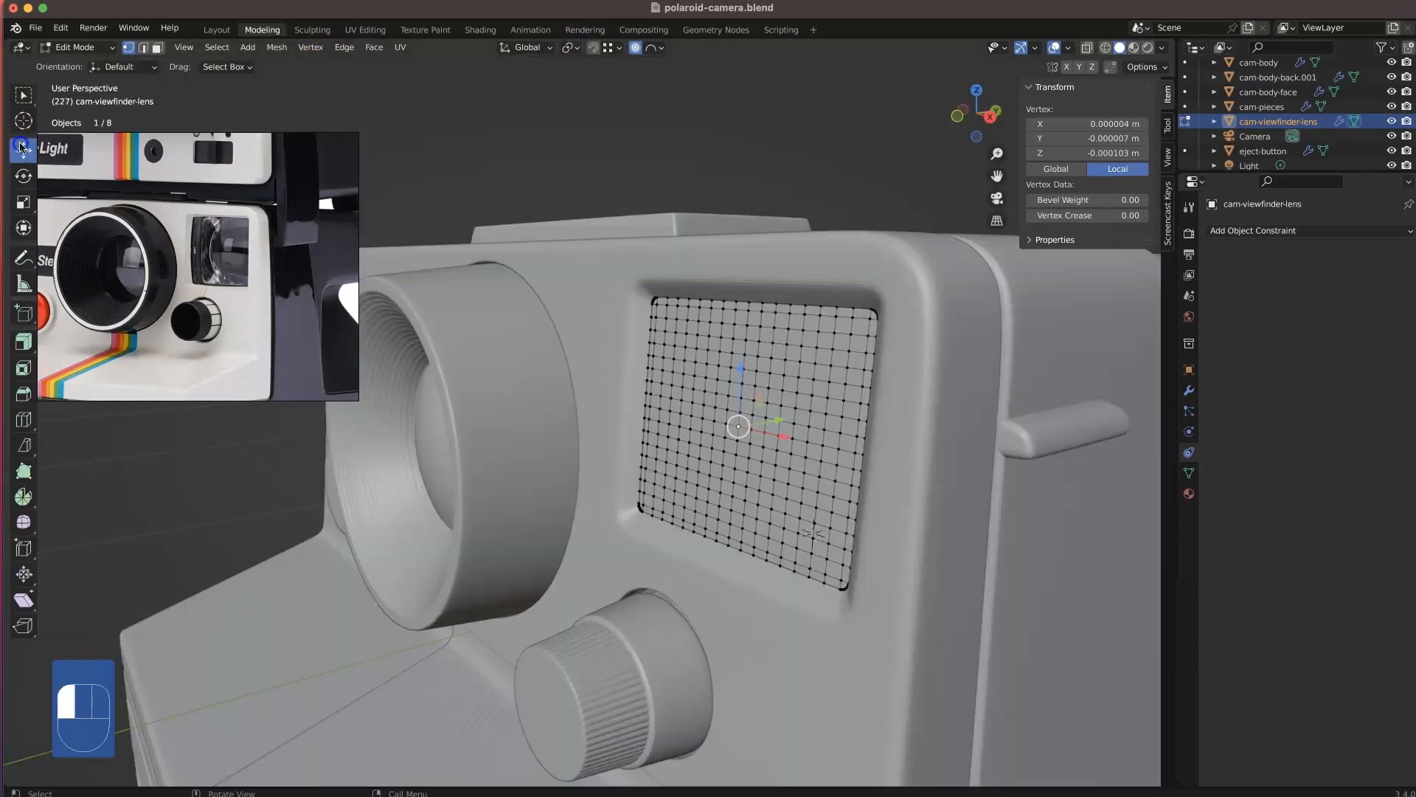
scroll(828, 423, up, 4)
middle_drag(828, 423, 805, 426)
drag(831, 424, 773, 457)
scroll(821, 426, down, 2)
scroll(821, 426, up, 4)
scroll(814, 417, down, 2)
scroll(775, 447, down, 3)
key(Tab)
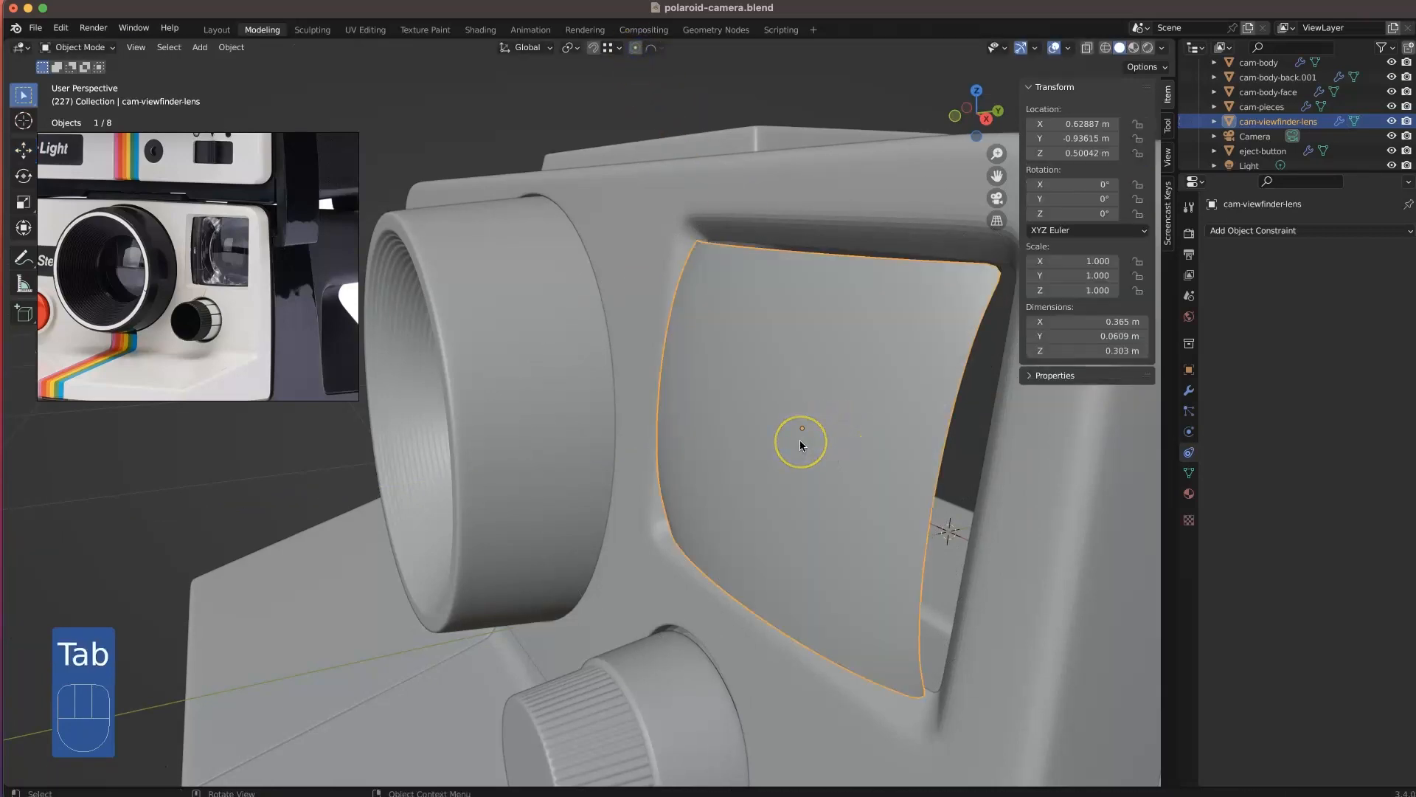
- Move the curved lens back along Y to about -0.898 m and scale it uniformly to about 1.155
key(g)
key(y)
click(839, 442)
middle_drag(830, 442, 882, 468)
key(s)
click(888, 497)
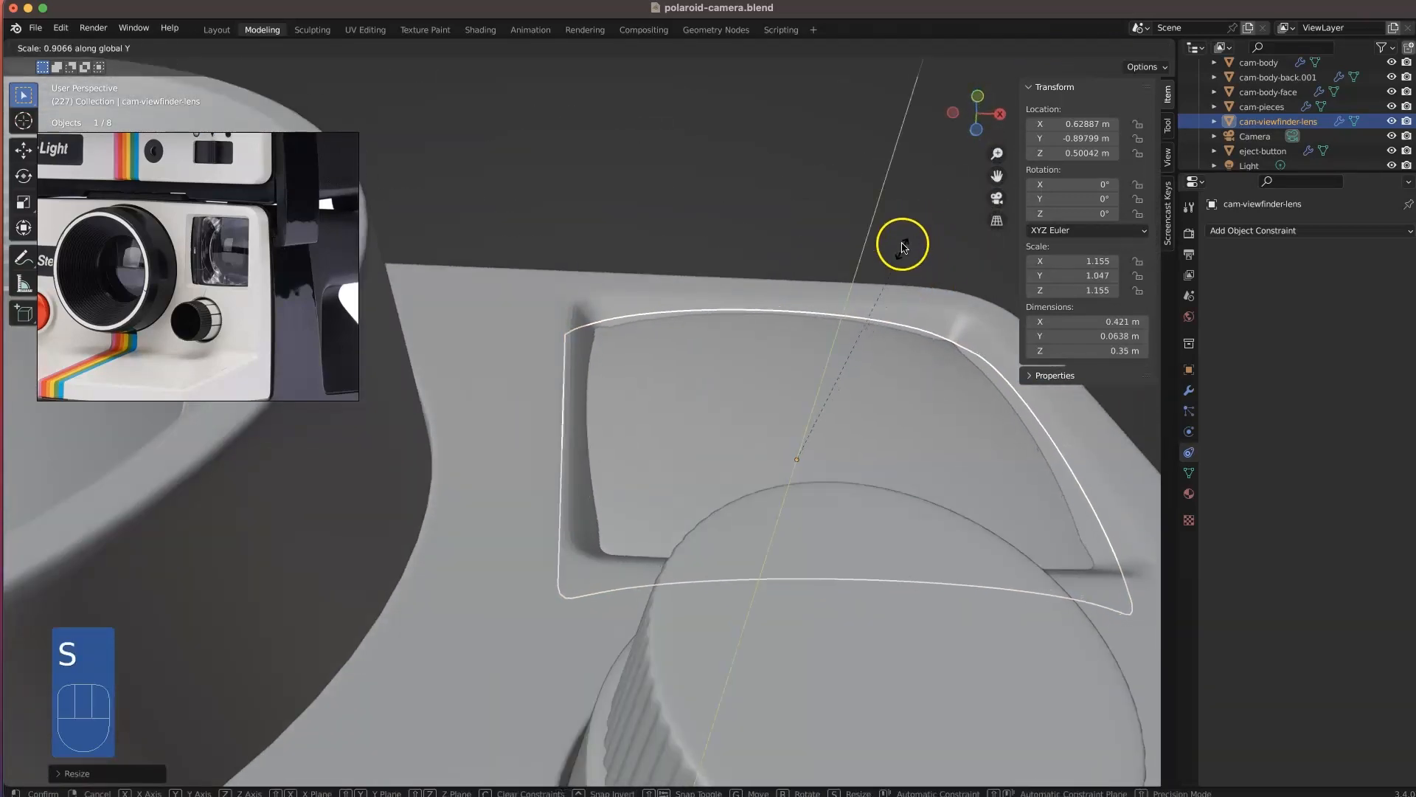
right_click(905, 222)
middle_drag(905, 222, 822, 335)
scroll(701, 414, down, 6)
- Enter edit mode on the lens with X-ray on and select the small faces at its corners
key(alt+a)
click(689, 418)
key(Tab)
middle_drag(711, 411, 715, 316)
key(alt+z)
scroll(938, 582, up, 3)
middle_drag(939, 582, 832, 558)
middle_drag(871, 613, 770, 490)
middle_drag(553, 571, 622, 590)
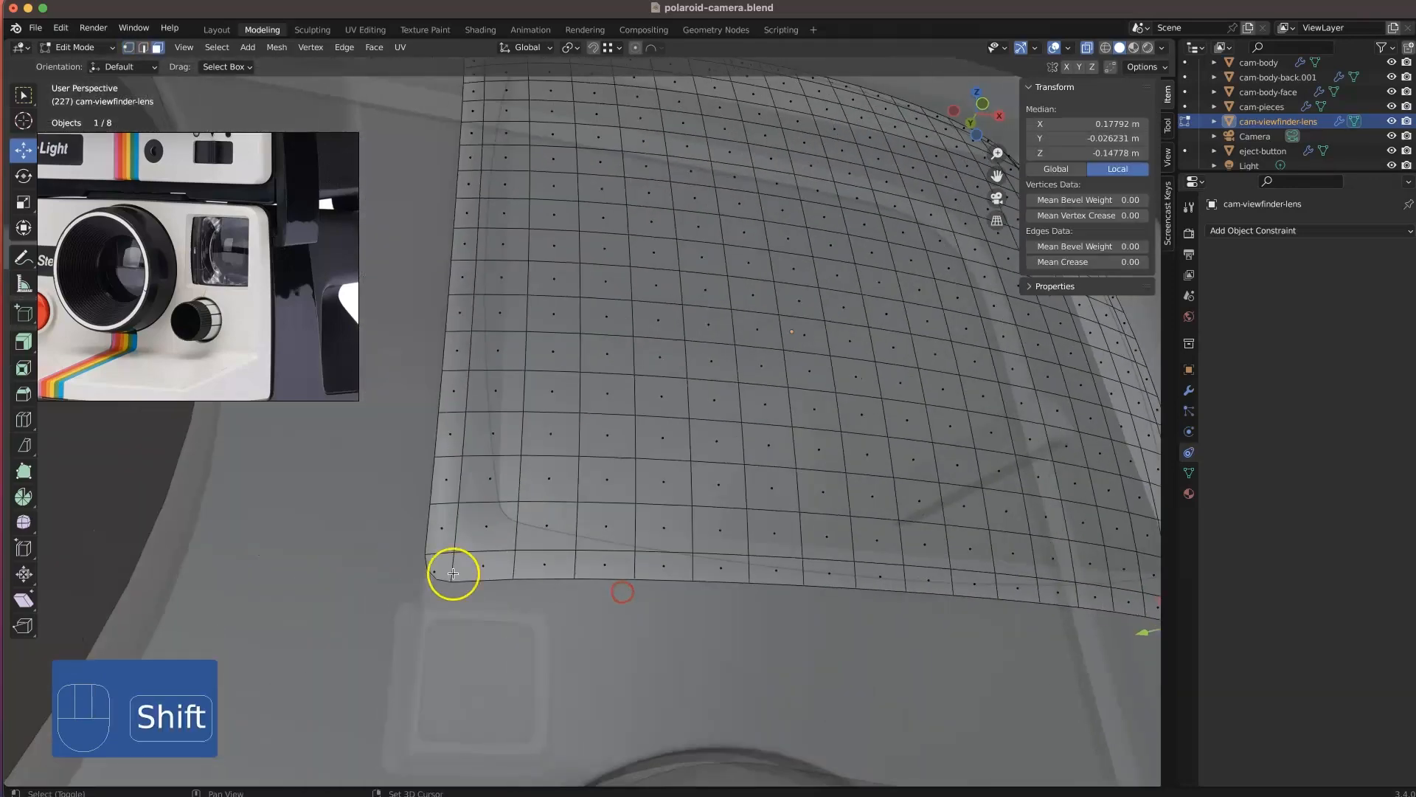
shift+click(452, 572)
middle_drag(501, 365, 515, 442)
shift+click(503, 351)
middle_drag(1007, 396, 1016, 466)
shift+click(954, 479)
middle_drag(964, 531, 674, 524)
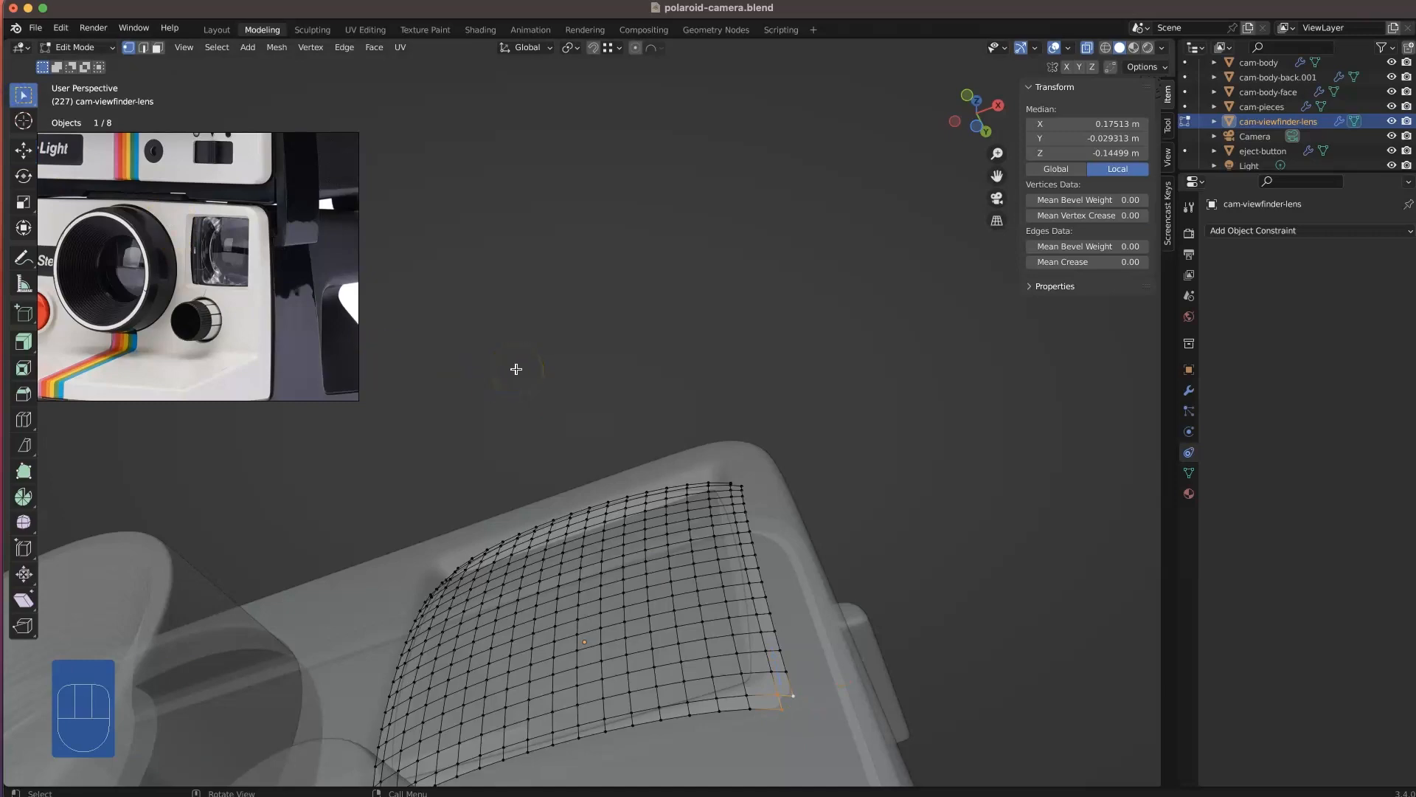
- Fill a new face at each of the lens's four corners from the vertices around it
key(f)
middle_drag(517, 368, 765, 350)
key(f)
middle_drag(461, 358, 612, 357)
shift+click(536, 355)
key(f)
shift+middle_drag(564, 515, 530, 343)
shift+click(521, 610)
key(f)
middle_drag(528, 604, 664, 513)
- Extrude the lens's outer edge loop backward to form side walls, and isolate the lens in local view
key(2)
alt+click(607, 595)
middle_drag(618, 596, 473, 649)
click(730, 586)
middle_drag(730, 586, 870, 648)
click(689, 627)
click(837, 607)
key(3)
click(888, 640)
key(alt+z)
key(KP_Divide)
middle_drag(706, 483, 699, 489)
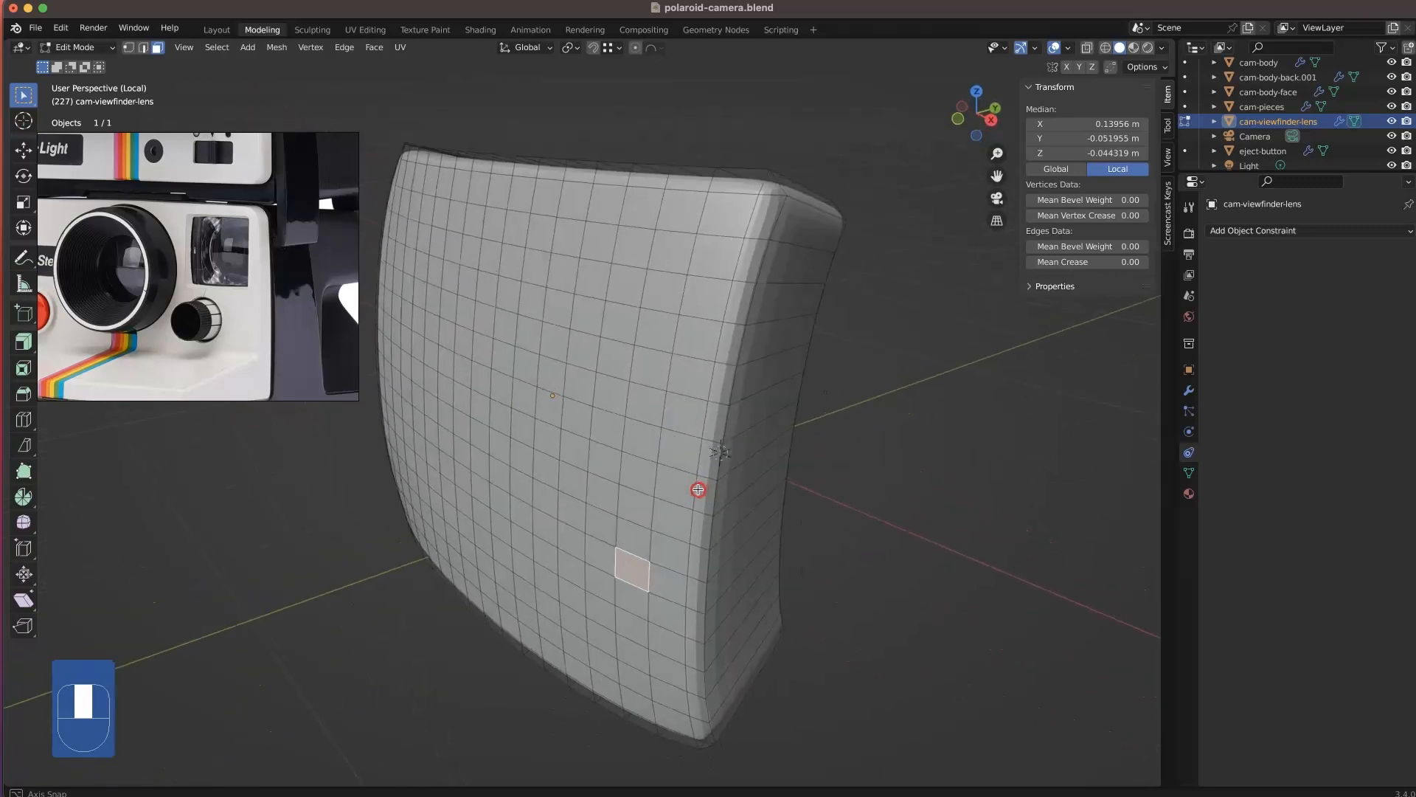
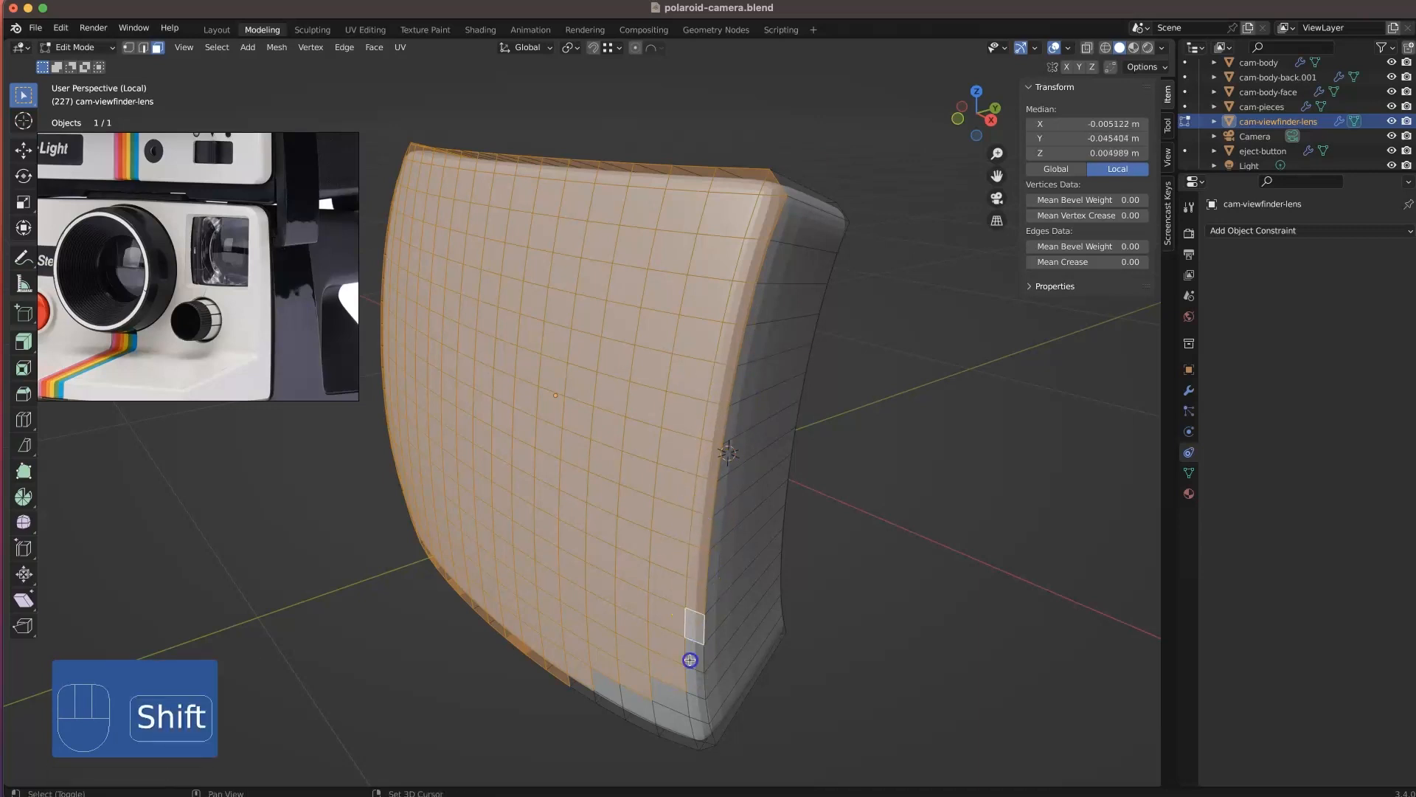
- Select all the lens's curved front faces and place a duplicate of them at the rear of the walls
middle_drag(620, 741, 707, 635)
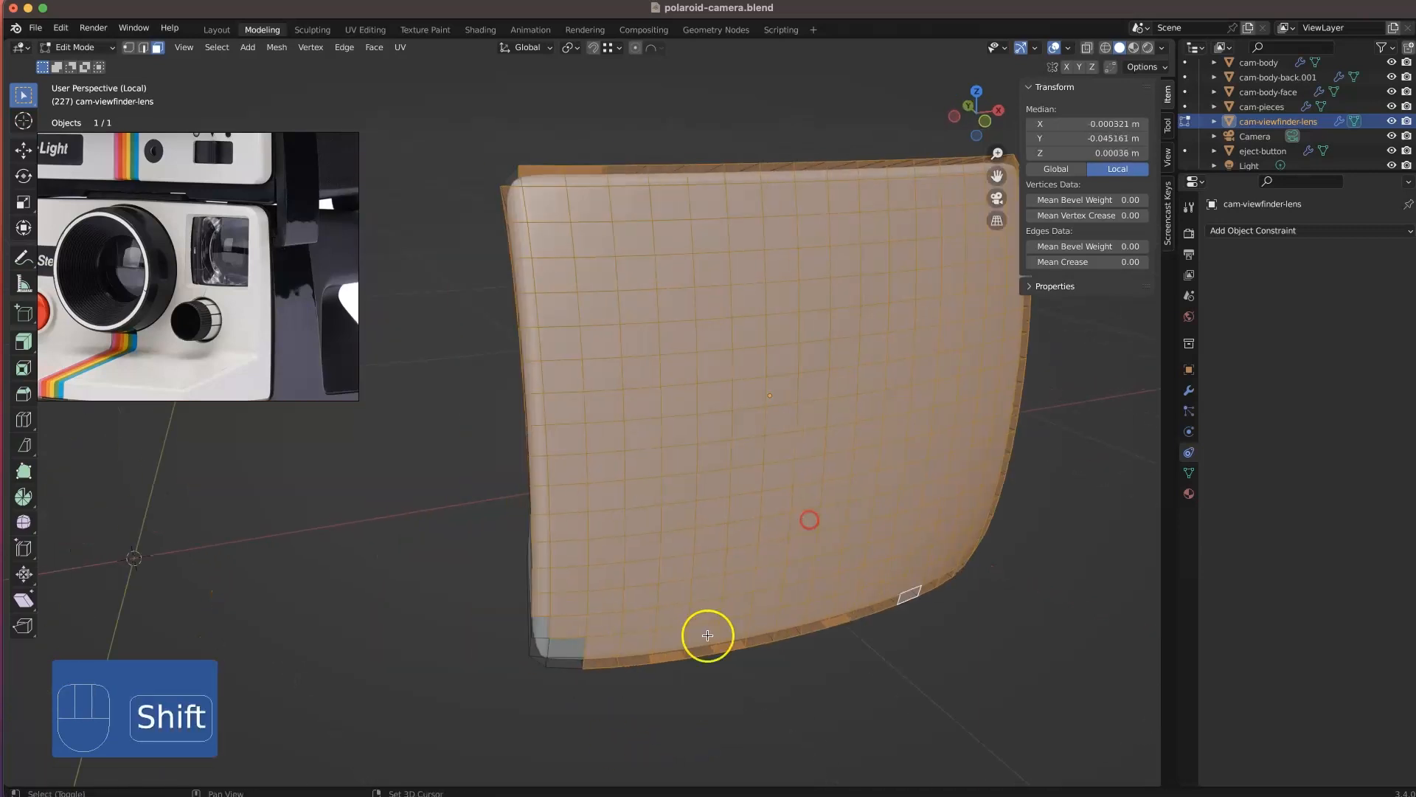
middle_drag(537, 634, 605, 631)
middle_drag(636, 303, 524, 594)
key(shift+d)
middle_drag(607, 620, 742, 565)
- Scale the duplicated faces down to the rear opening and move them along Y to fit it
key(s)
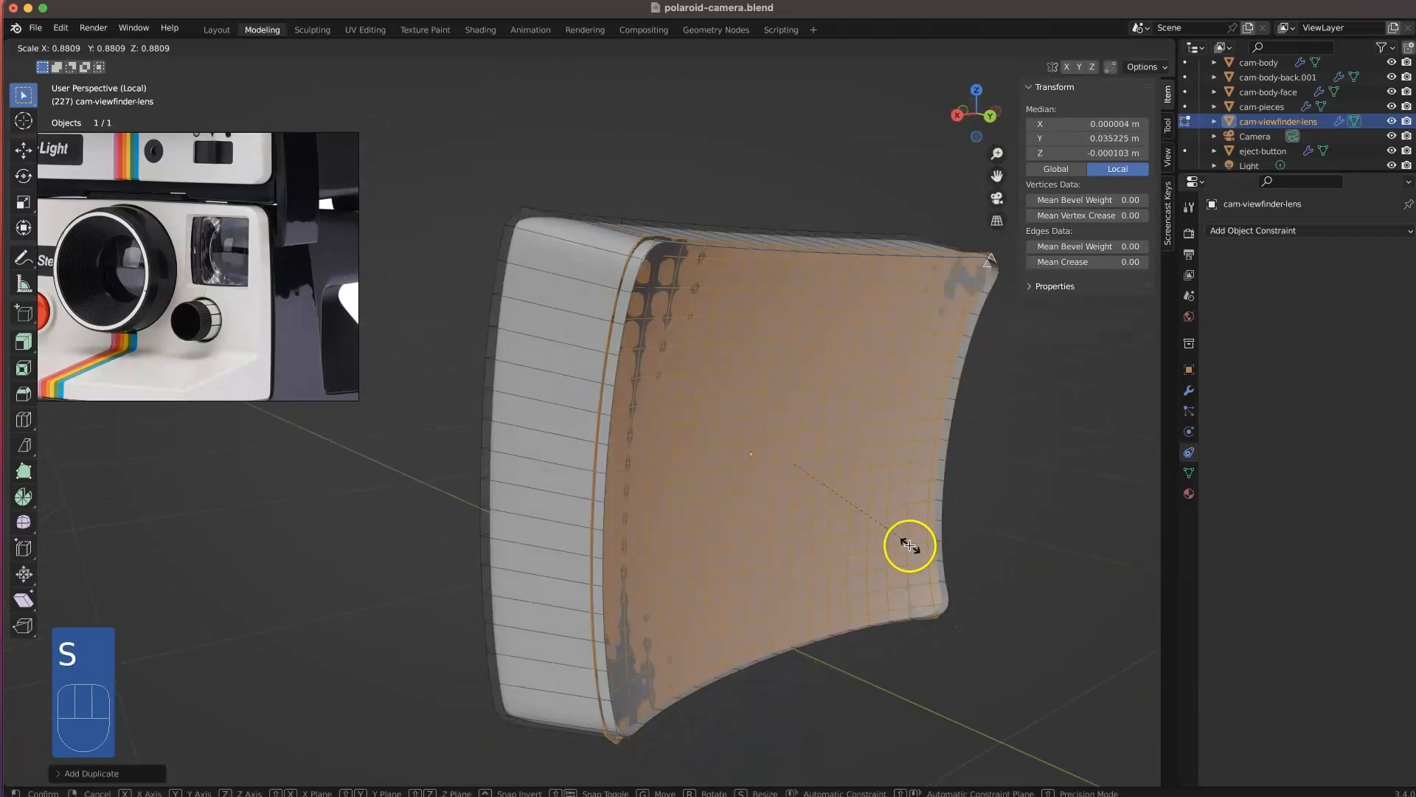
click(902, 546)
middle_drag(903, 547, 821, 475)
key(g)
key(y)
click(938, 589)
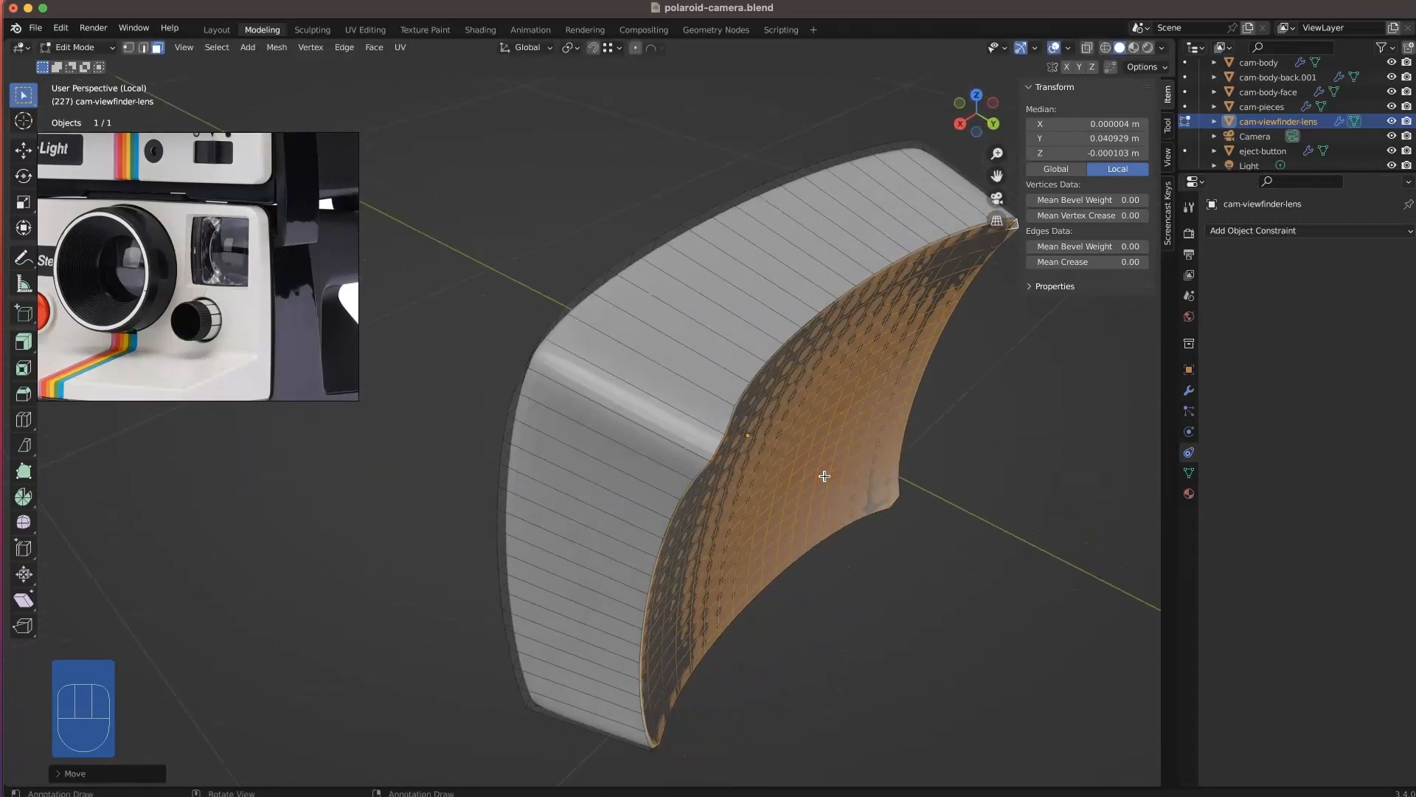
- Select the rear edge loop of the side walls together with the outer loop of the duplicated back surface
scroll(735, 385, up, 4)
key(2)
middle_drag(735, 385, 759, 465)
alt+shift+click(622, 280)
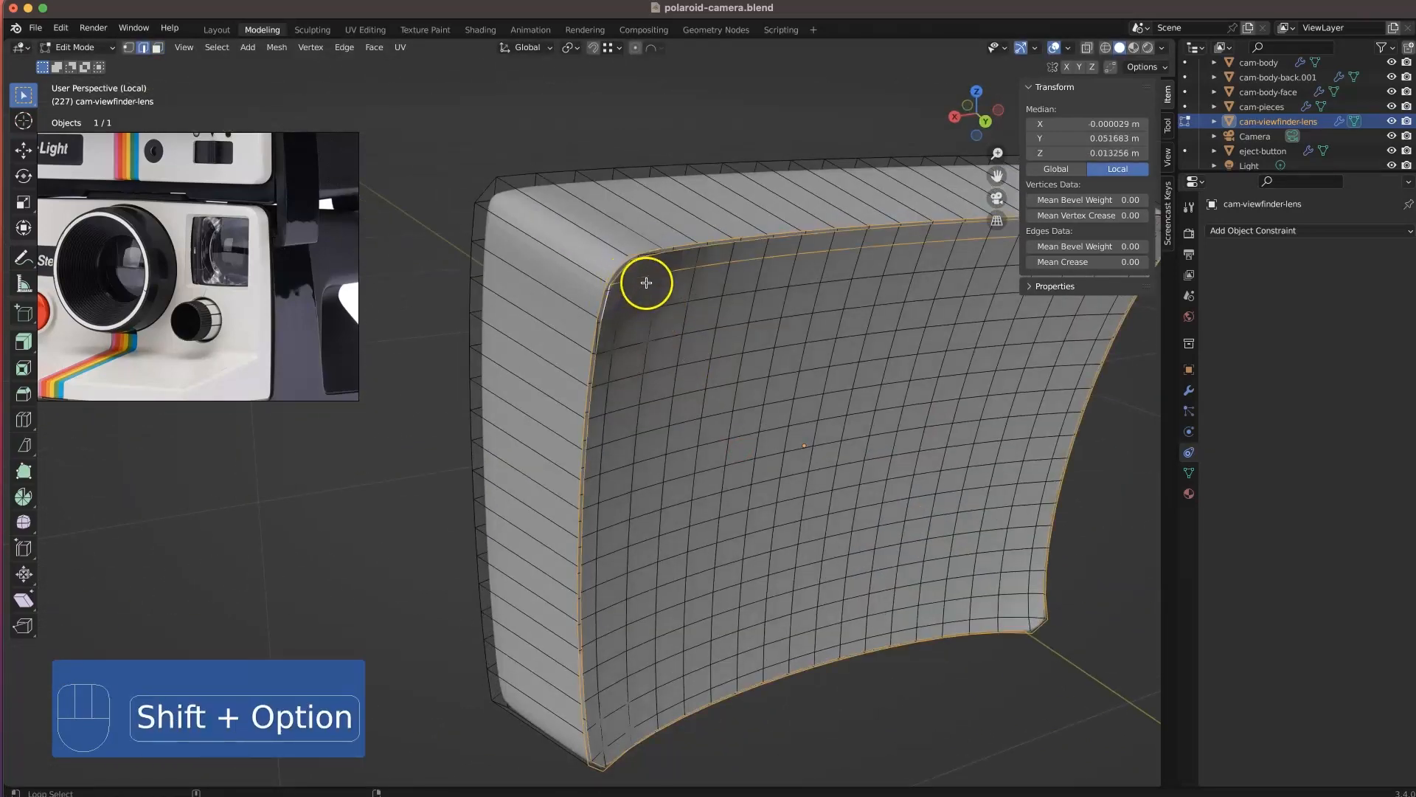
middle_drag(646, 283, 652, 307)
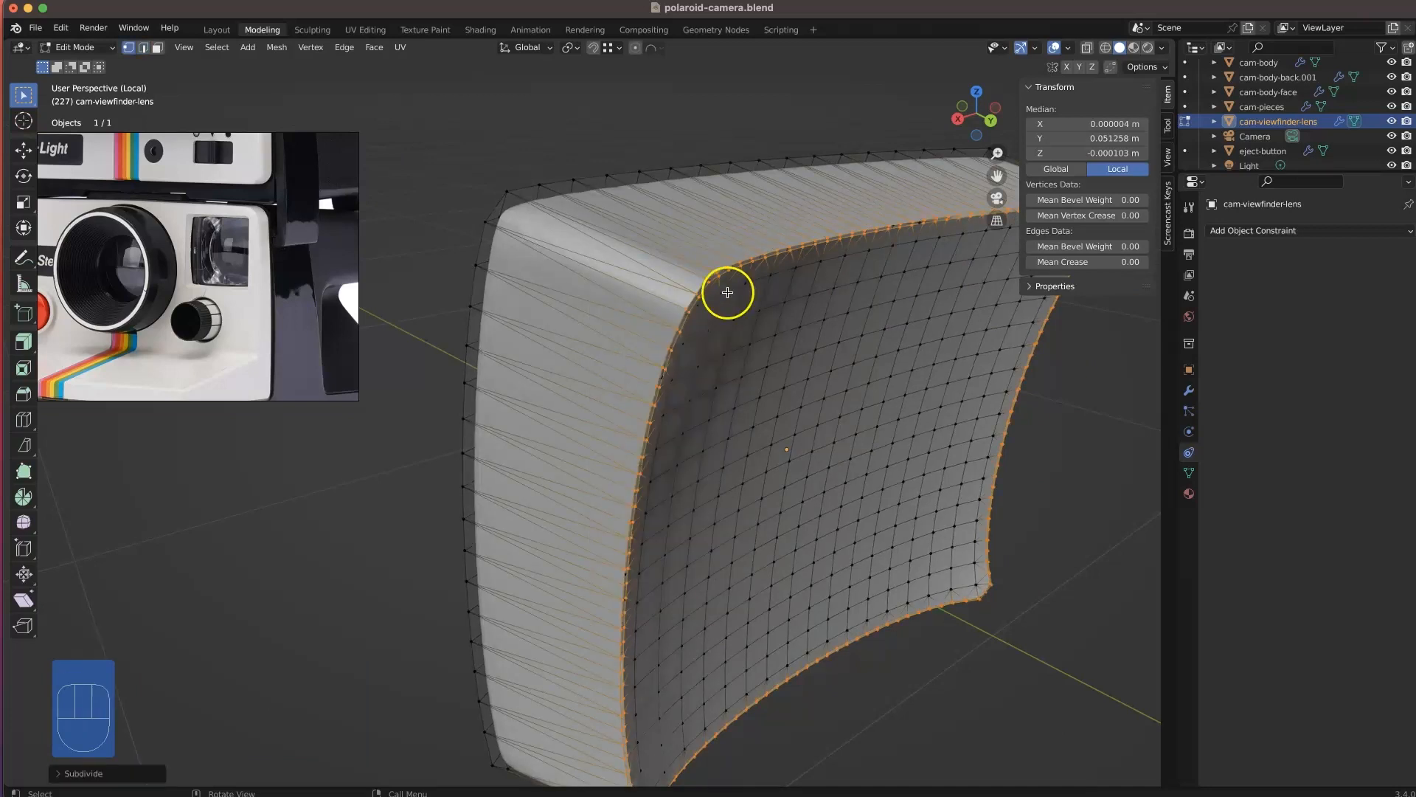
- Try merging the two rear loops by distance and adding a loop cut around the side walls
scroll(726, 295, up, 2)
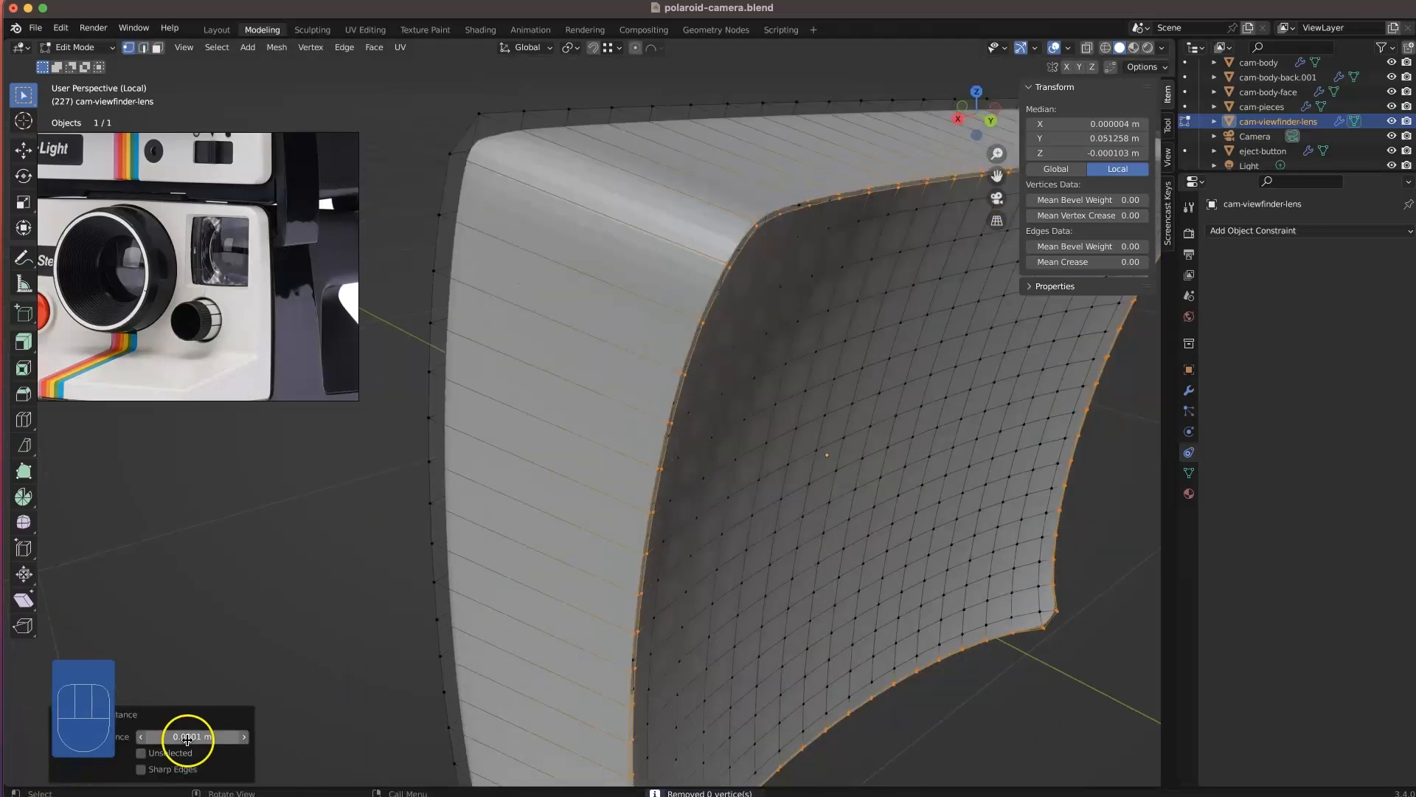
scroll(424, 628, down, 1)
mouse_move(566, 512)
middle_down()
mouse_move(649, 528)
mouse_move(560, 509)
middle_up()
key(space)
click(772, 490)
middle_drag(443, 483, 524, 495)
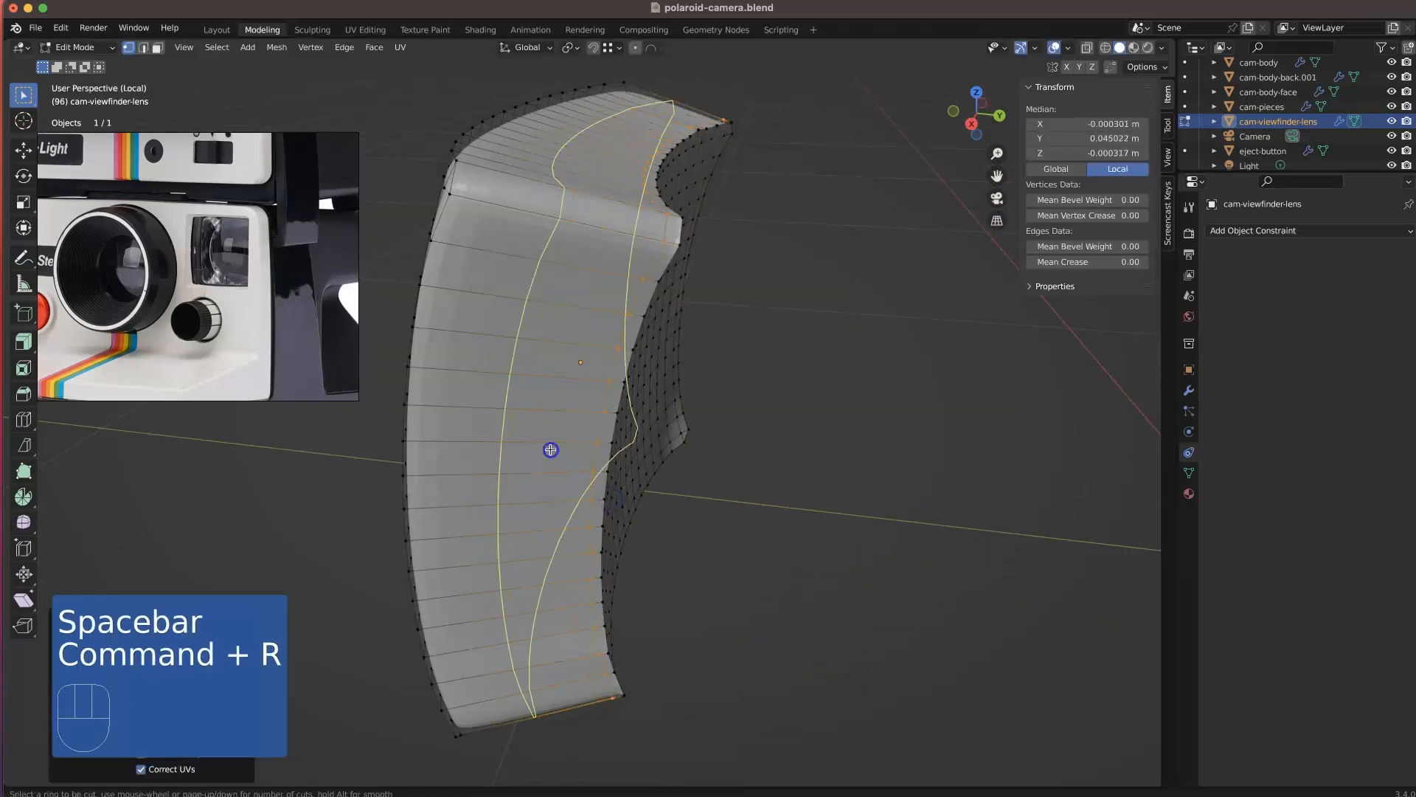
middle_drag(519, 392, 611, 359)
scroll(611, 359, down, 4)
- Inspect the lens's rear in object mode and undo the merge and loop cut
key(Tab)
click(723, 354)
middle_drag(724, 354, 438, 290)
scroll(477, 398, up, 2)
middle_drag(477, 398, 401, 474)
key(Tab)
key(super+z)
key(super+z)
key(super+z)
key(super+z)
key(super+z)
key(super+z)
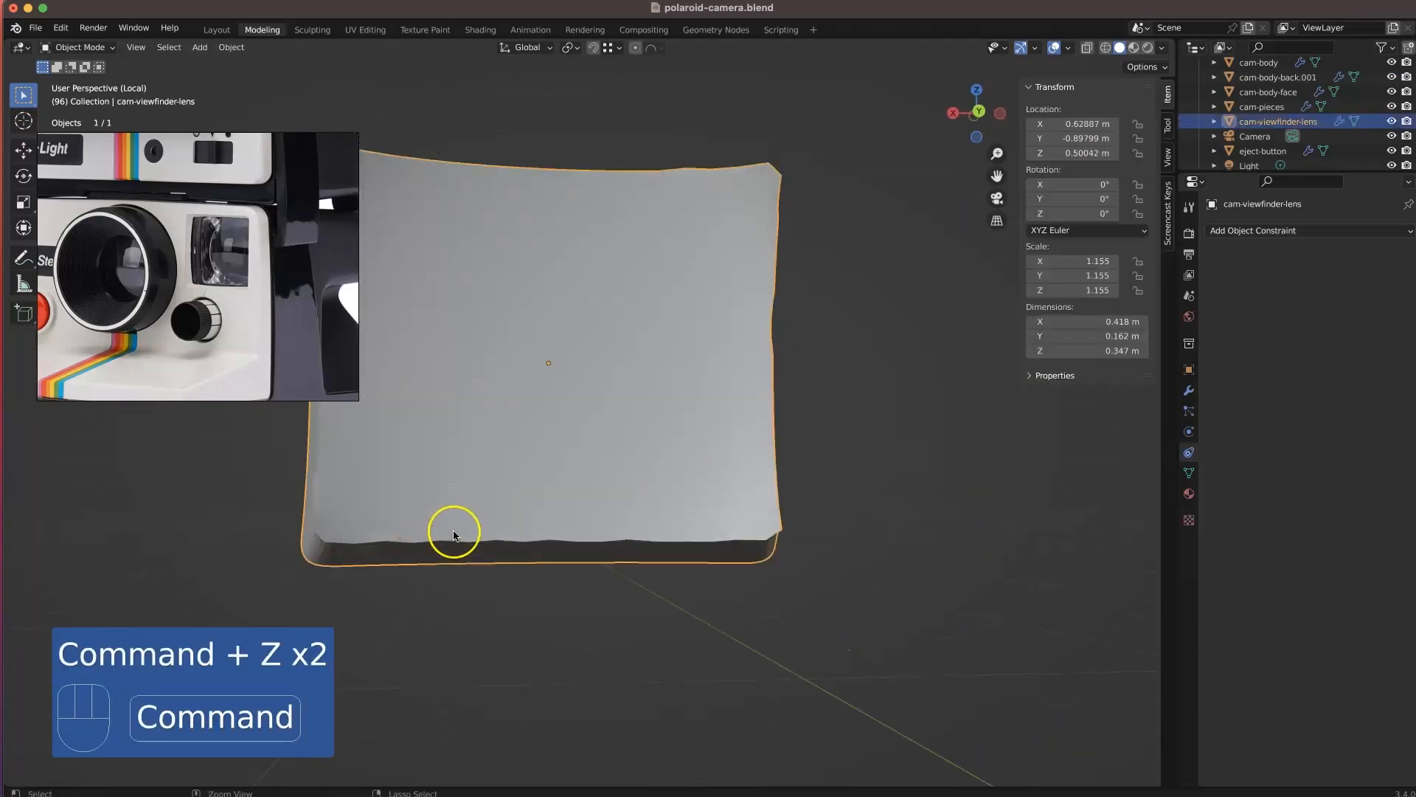
key(super+z)
- Bridge the rear edge loop of the lens's side walls to the outer loop of the duplicated back surface
middle_drag(543, 550, 795, 609)
key(Tab)
key(Tab)
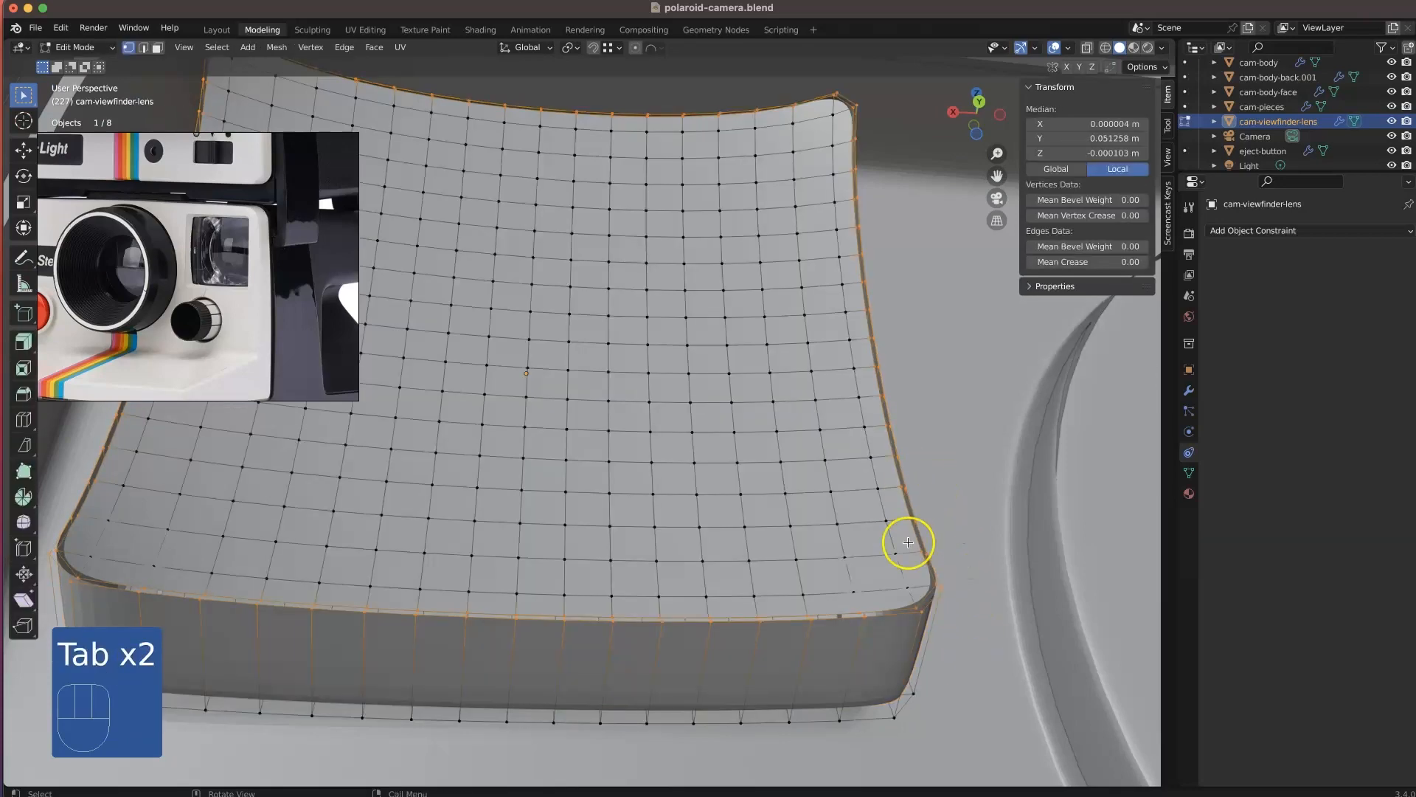
key(2)
right_click(933, 592)
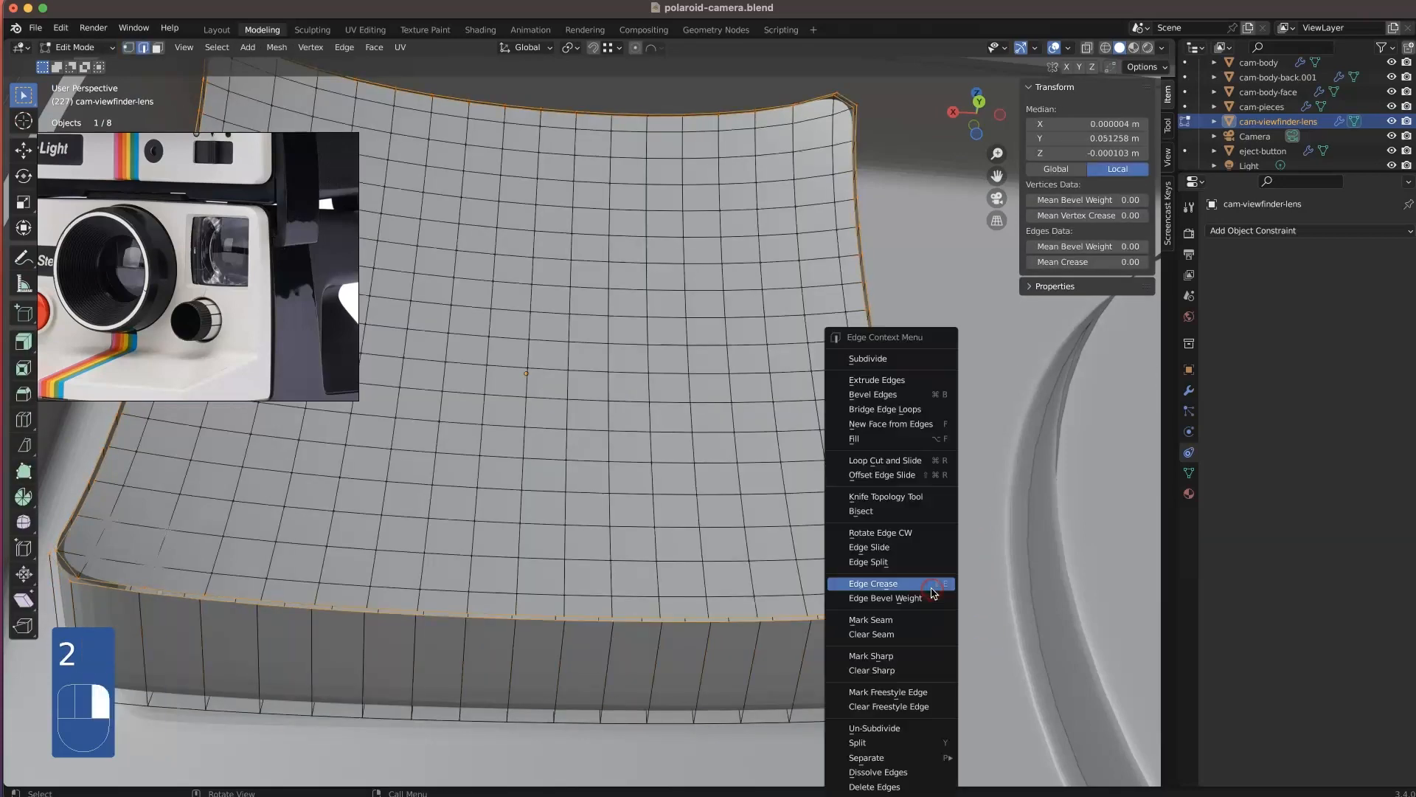
click(911, 410)
- Scale the edges at the lens's rear rim and move them along Y to refine the bridged back
click(922, 516)
middle_drag(922, 515, 661, 443)
key(s)
click(918, 505)
key(g)
key(y)
click(914, 496)
- Move the whole viewfinder lens about 0.0116 m along Y, deeper into the camera's viewfinder opening
scroll(865, 551, down, 10)
click(718, 455)
key(Tab)
click(504, 314)
scroll(569, 395, up, 5)
key(g)
key(y)
click(567, 425)
scroll(664, 441, up, 5)
- Isolate the camera's front body mesh for editing and select the inner rear edge loop of the viewfinder opening
click(733, 374)
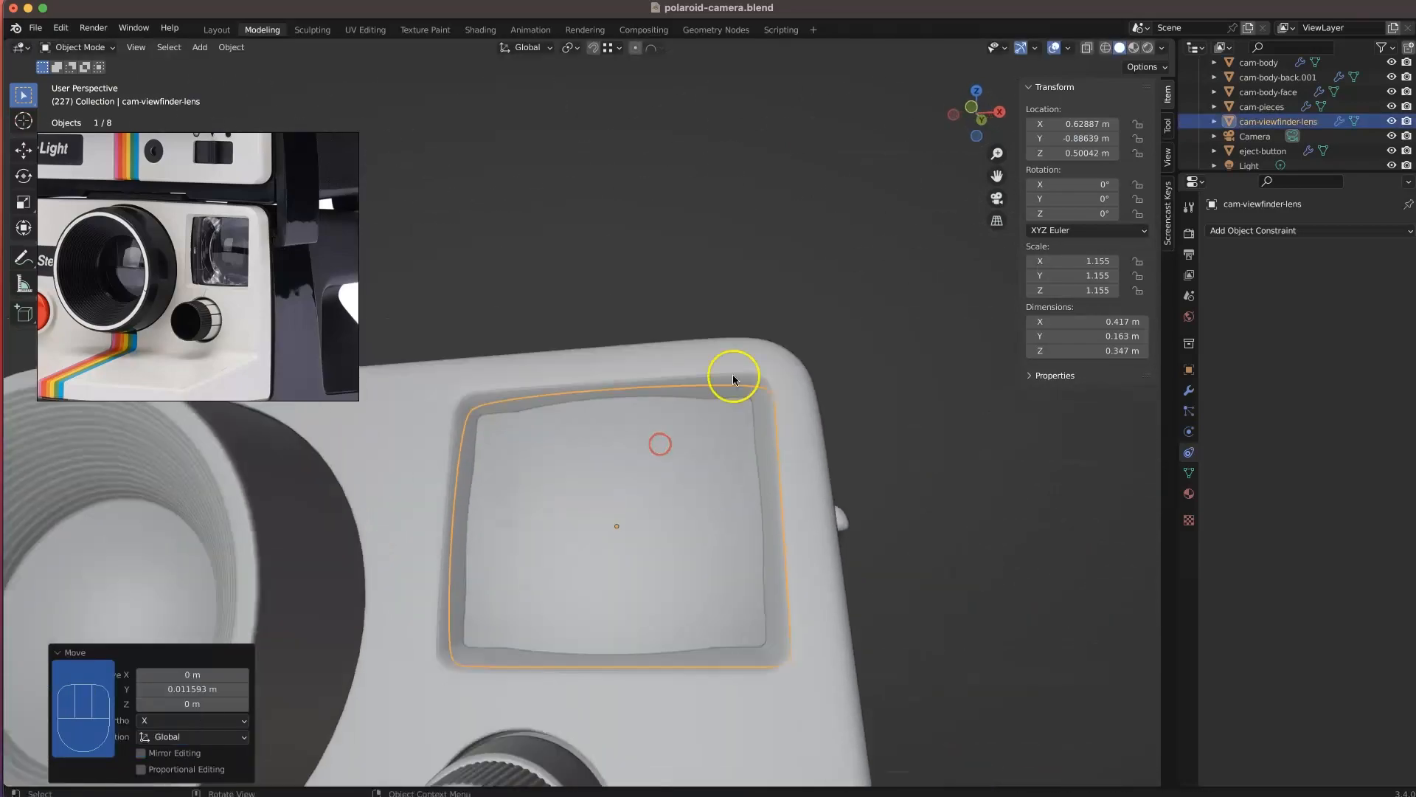
key(Tab)
scroll(738, 404, up, 5)
middle_drag(856, 420, 781, 452)
key(KP_Divide)
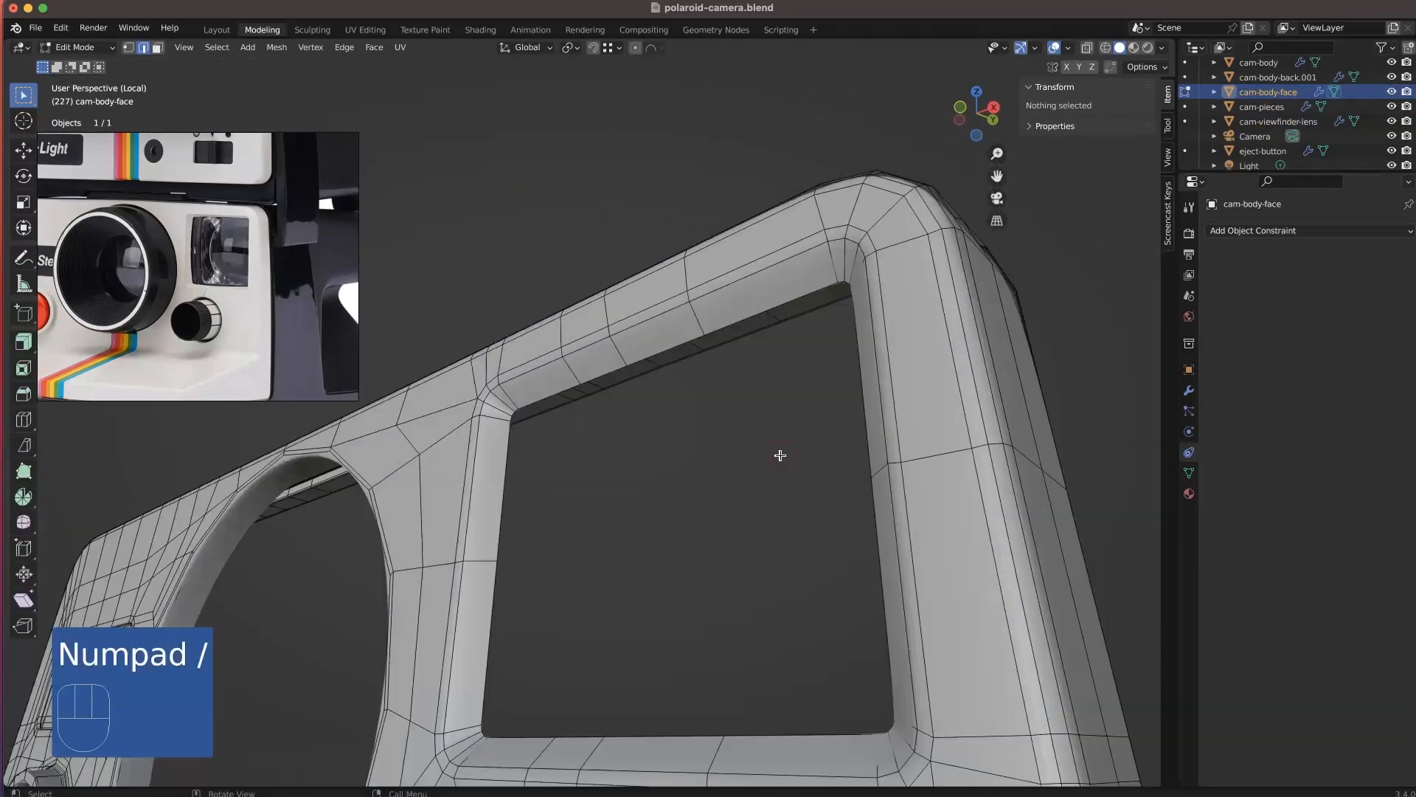
scroll(815, 273, up, 4)
shift+middle_drag(819, 265, 561, 537)
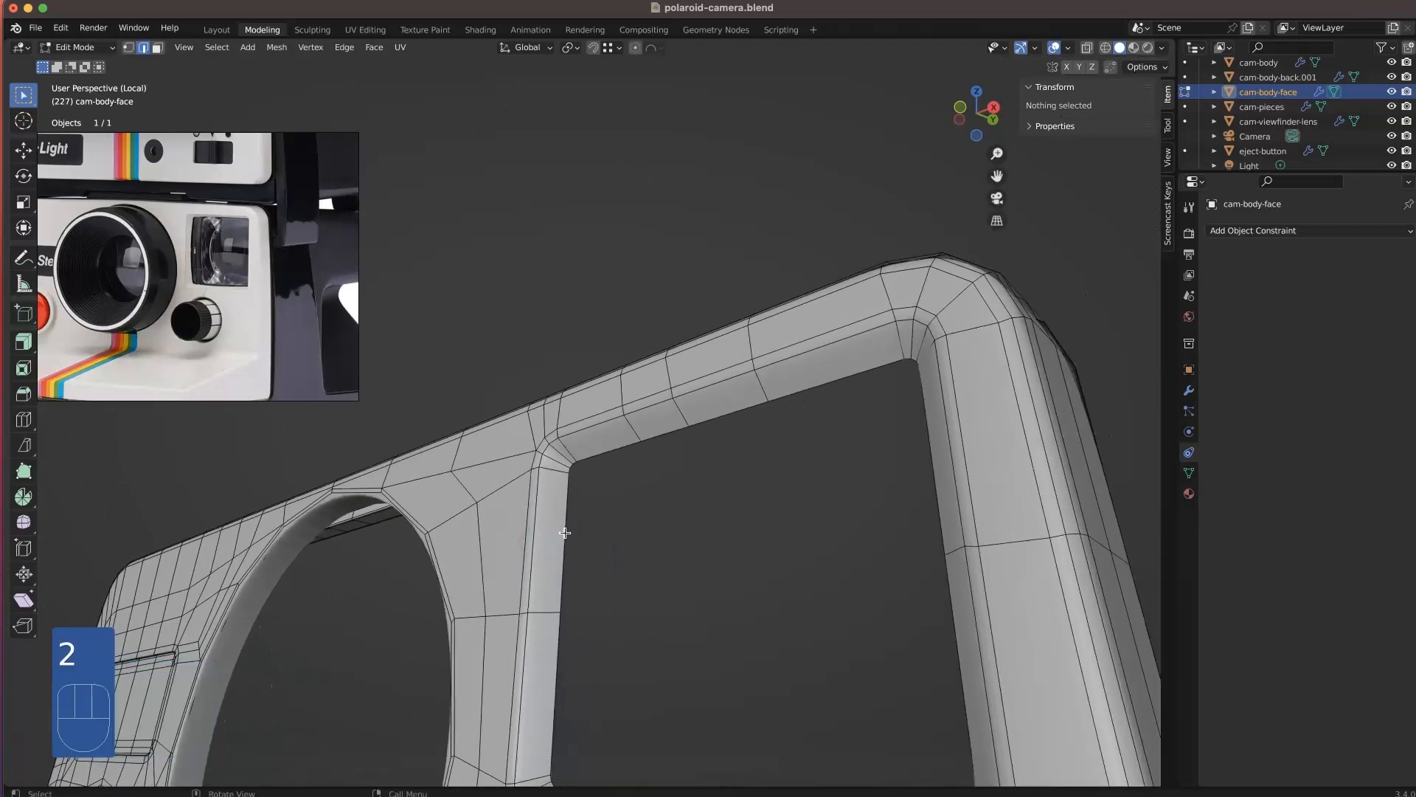
key(KP_Divide)
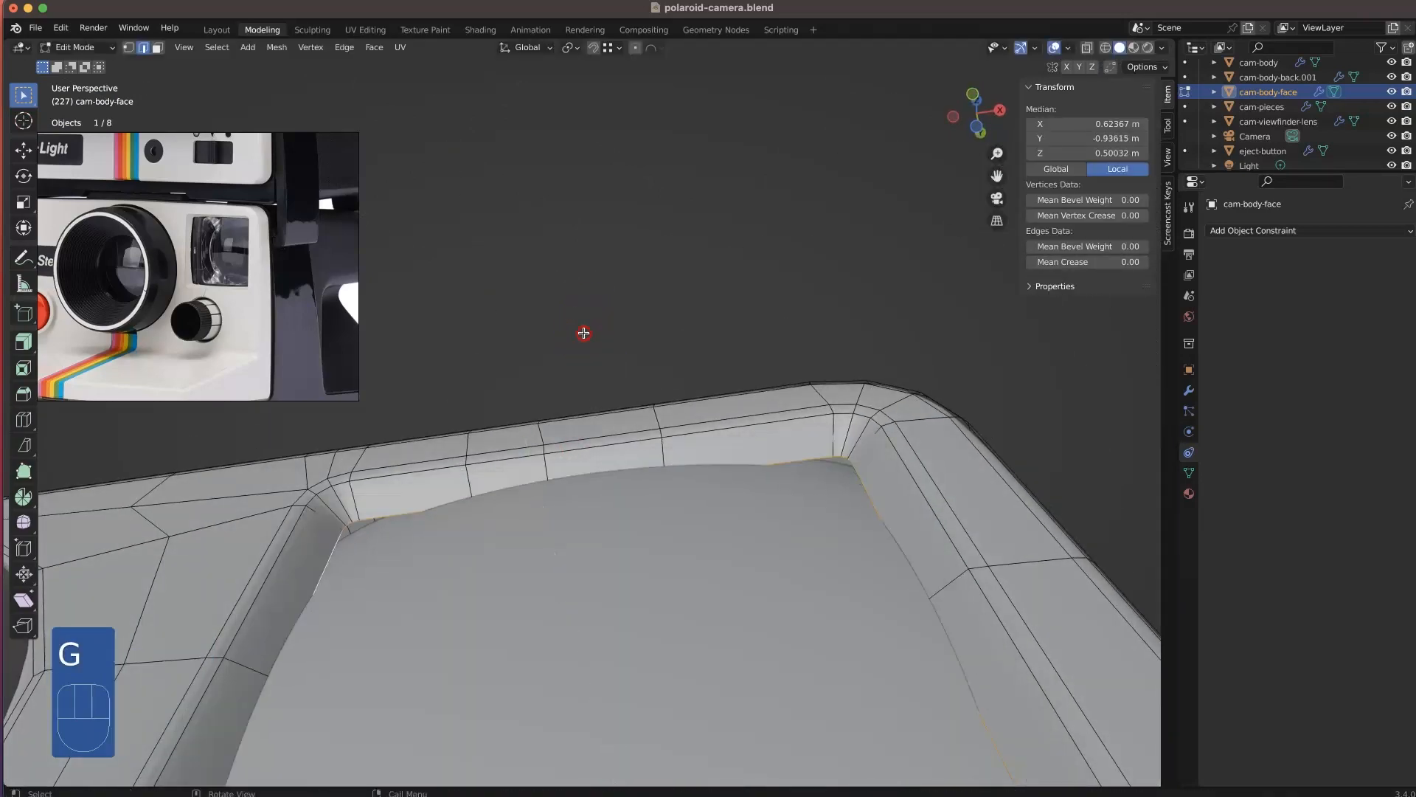
- Scale the inner edge loop of the flash window recess on the camera face to fit around the flash lens
middle_drag(583, 333, 484, 444)
key(s)
click(629, 405)
middle_drag(623, 413, 724, 583)
click(555, 518)
click(835, 527)
scroll(887, 435, down, 4)
click(887, 434)
middle_drag(590, 509, 570, 619)
- Scale the flash lens along the X axis to fit its recess, and reopen the camera face for editing
key(Tab)
click(864, 571)
middle_drag(782, 583, 612, 516)
key(s)
key(x)
click(648, 578)
click(638, 395)
key(Tab)
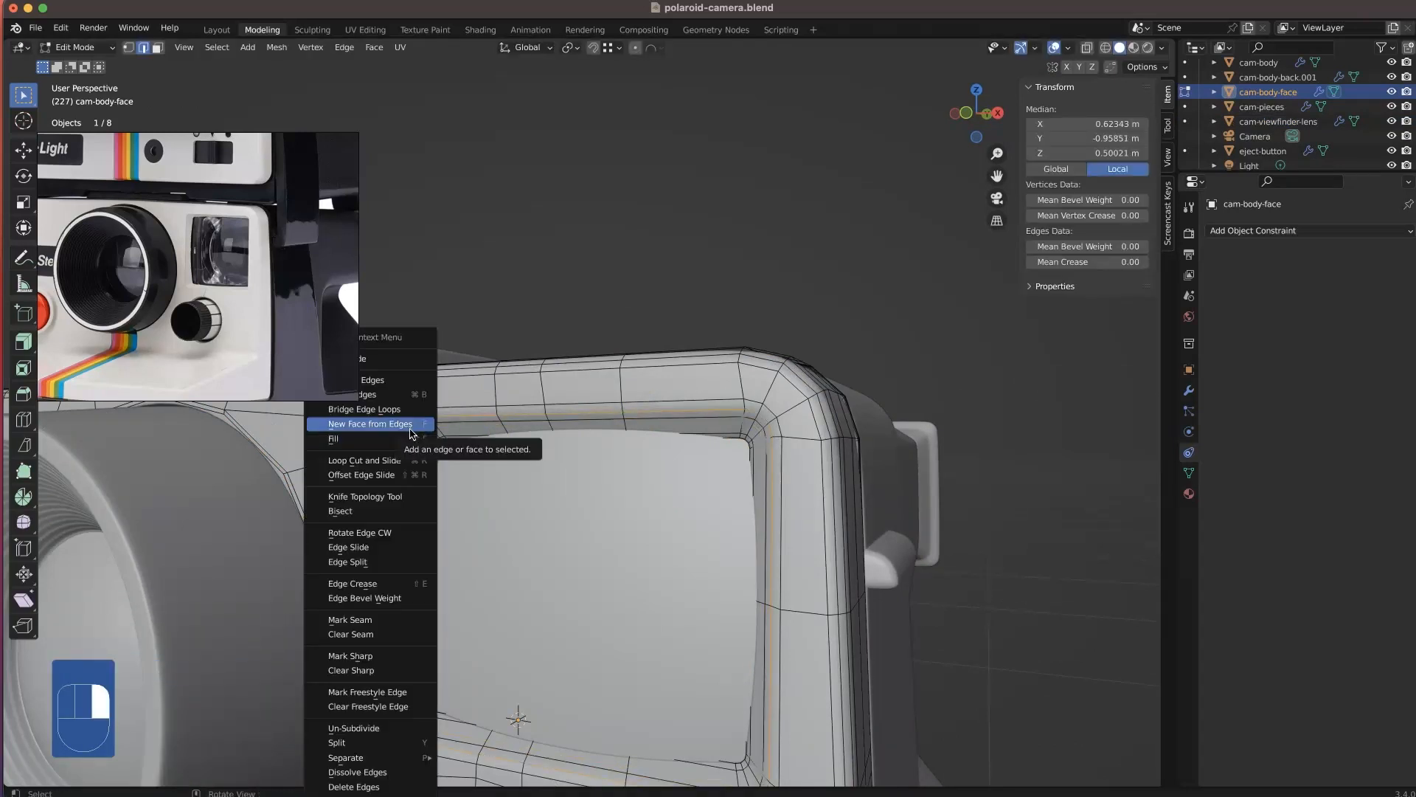
- Shade the camera face auto smooth with a 30° angle
right_click(590, 523)
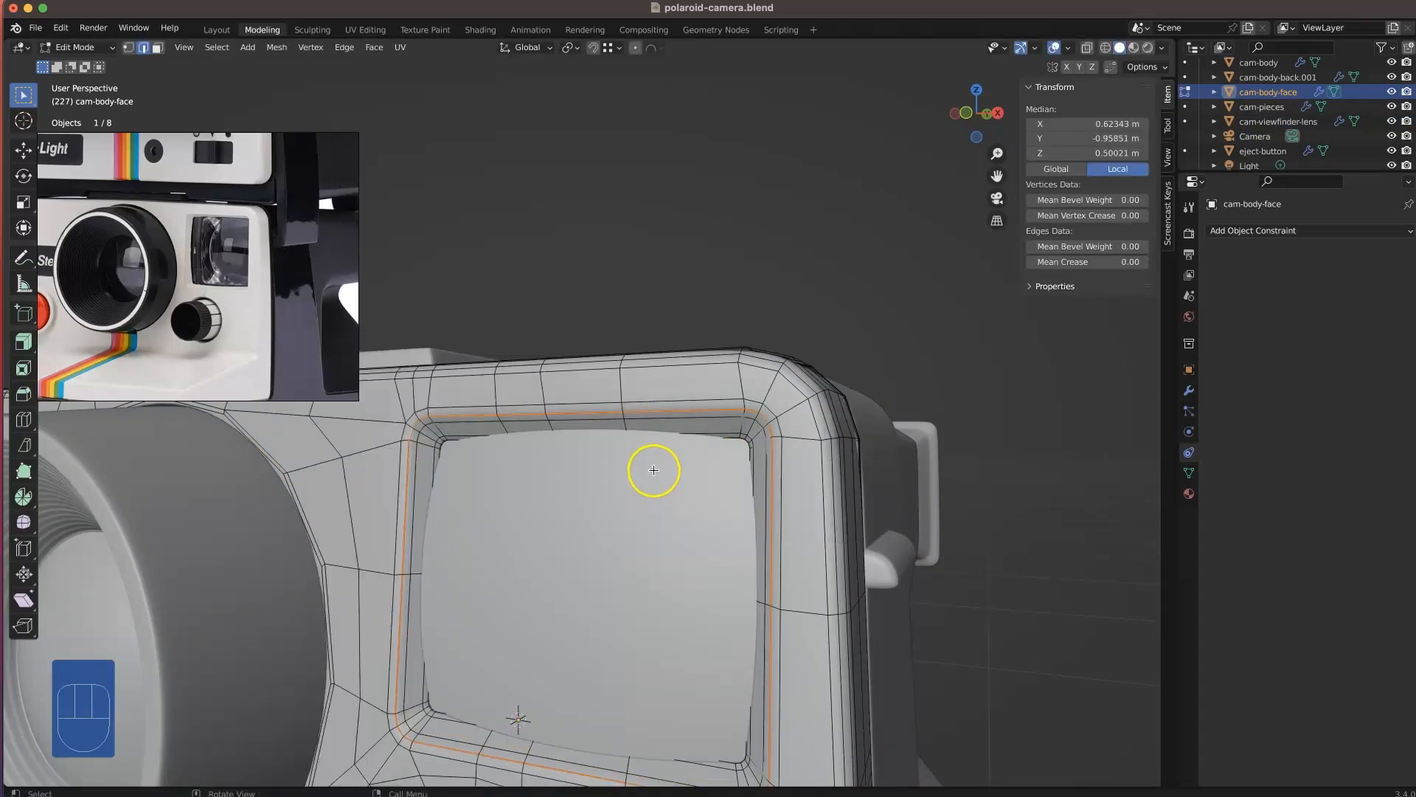
right_click(635, 413)
key(Tab)
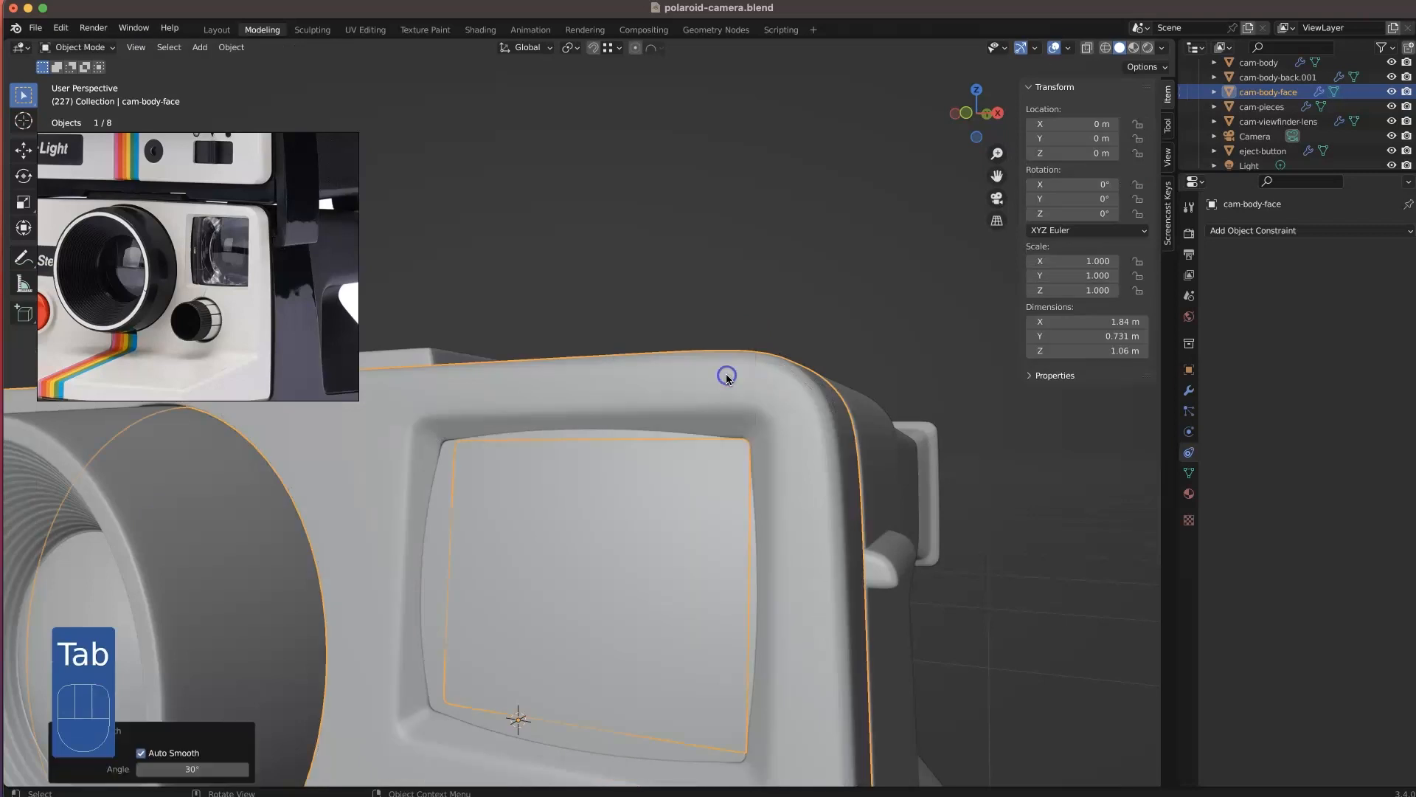
- Mark the edge loops around the flash window recess as sharp
key(Tab)
right_click(745, 632)
click(725, 632)
right_click(737, 425)
click(711, 645)
key(Tab)
- Mark a further edge loop on the camera face as sharp and check the shading in object mode
middle_drag(558, 627, 508, 639)
key(Tab)
click(404, 691)
key(Tab)
middle_drag(591, 420, 604, 509)
key(Tab)
scroll(564, 546, down, 5)
alt+click(615, 499)
right_click(617, 498)
click(601, 657)
key(Tab)
- Isolate the camera face in local view and turn off its Subdivision modifier in the viewport
middle_drag(590, 331, 515, 484)
key(Tab)
key(KP_Divide)
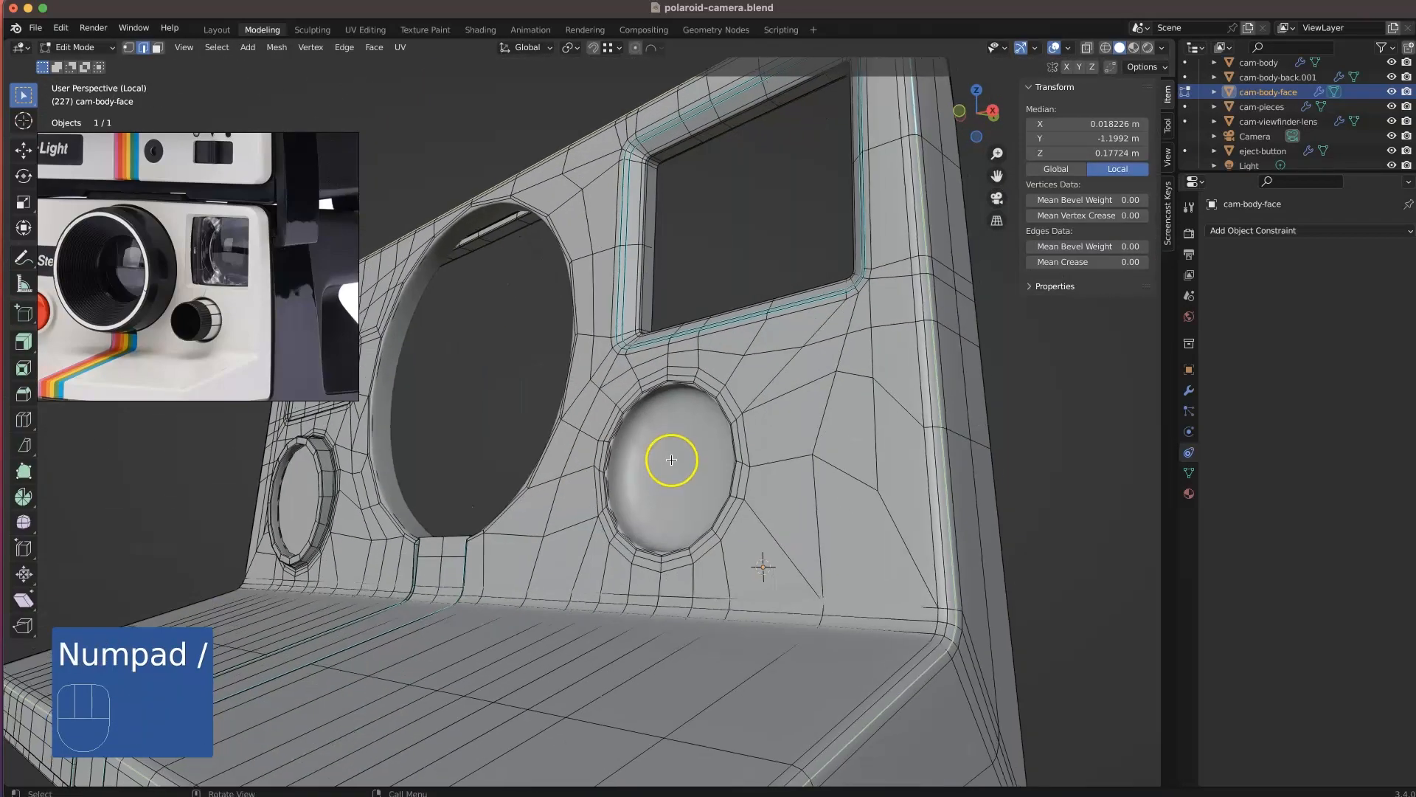
click(1188, 392)
click(1341, 256)
- Delete the faces closing the round hole below the flash window on the camera face
middle_drag(790, 494, 641, 512)
shift+middle_drag(642, 512, 509, 635)
super+middle_drag(509, 635, 562, 509)
click(472, 490)
key(3)
click(712, 416)
key(s)
click(732, 426)
key(Delete)
click(732, 426)
- Add loop cuts around the inner wall of the open round hole and return from local view to the full model
super+middle_drag(732, 426, 708, 499)
key(super+r)
click(708, 496)
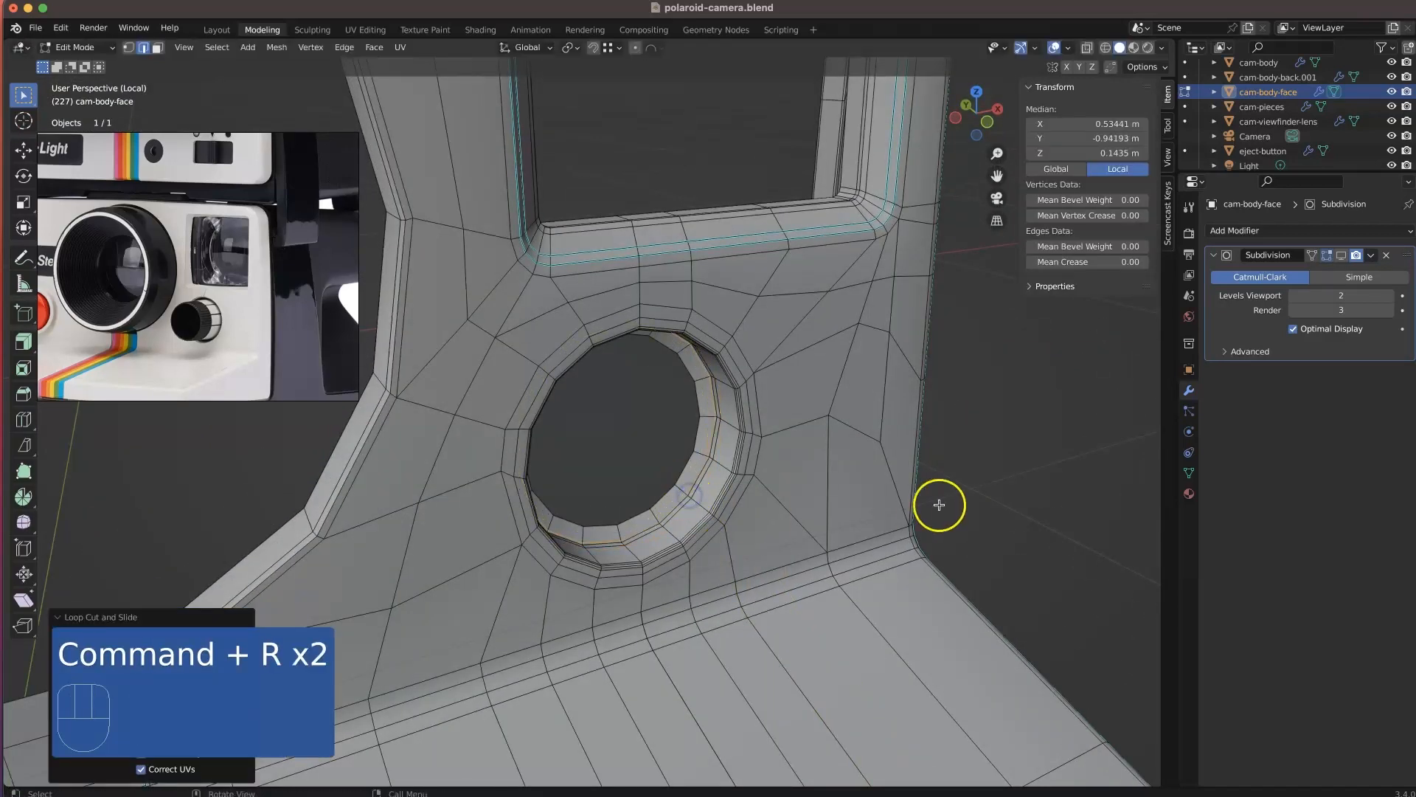
key(Tab)
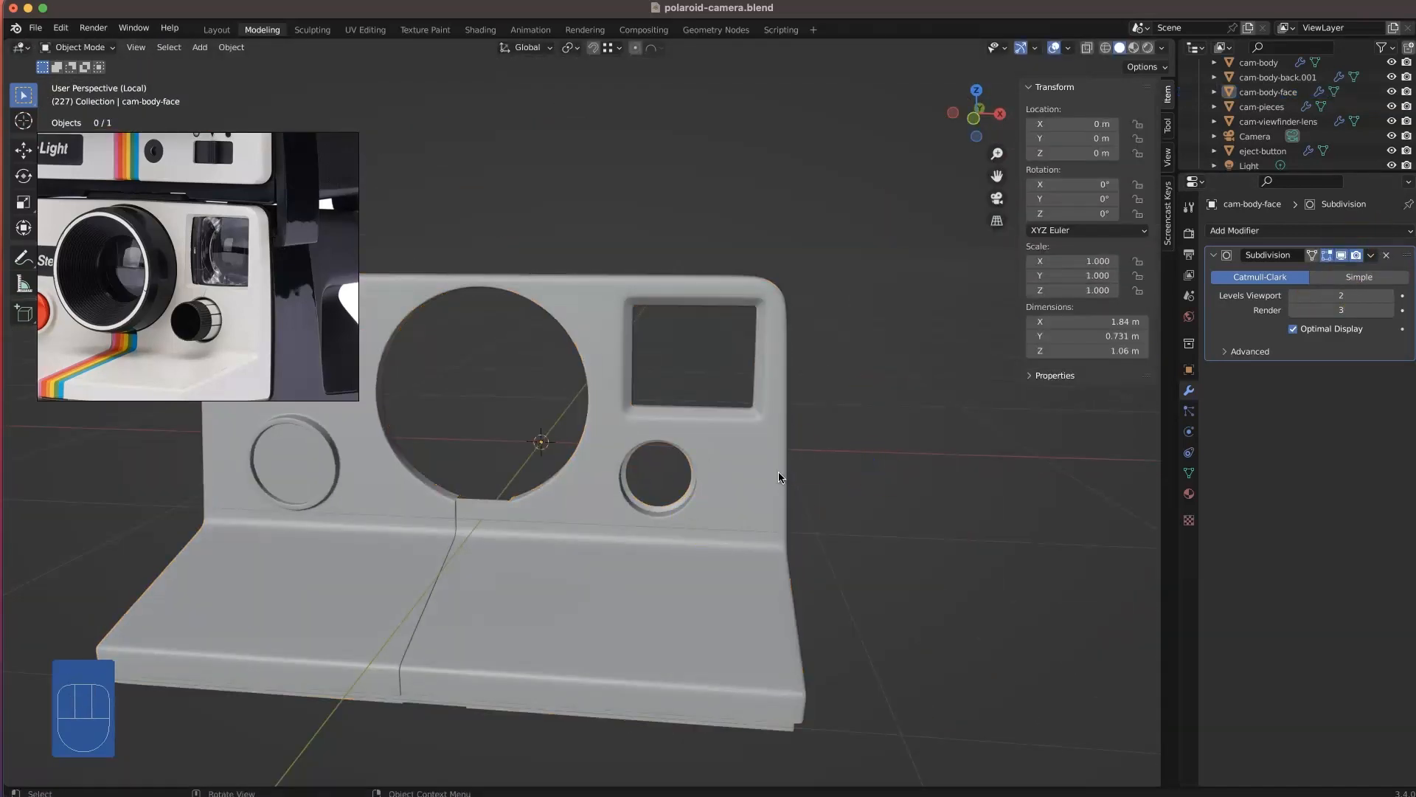
key(KP_Divide)
- Select the rear face ring of the ribbed knob in cam-pieces, isolating the object to reach it
middle_drag(590, 480, 413, 527)
click(465, 525)
key(Tab)
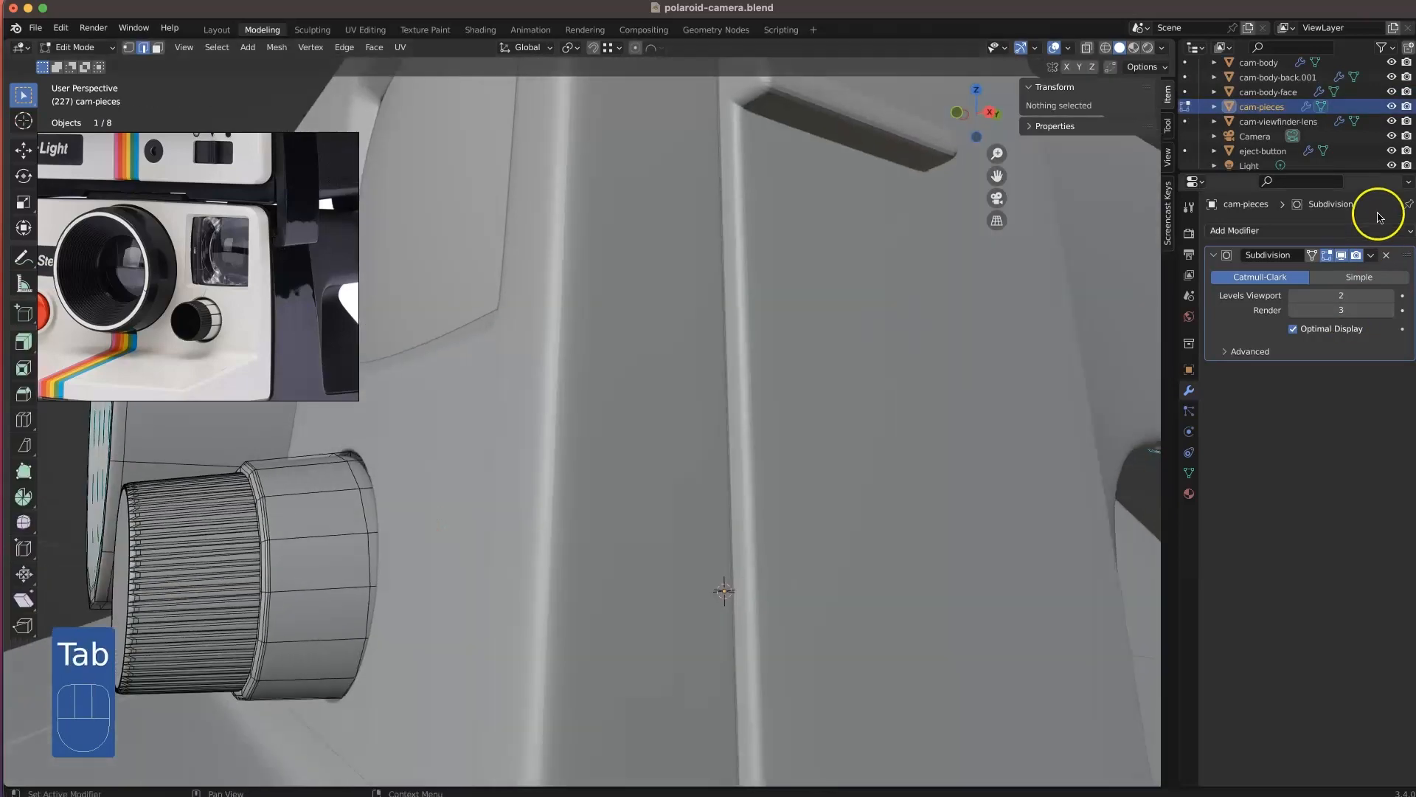
key(KP_Divide)
shift+middle_drag(297, 518, 458, 395)
key(2)
key(3)
alt+click(509, 480)
alt+shift+click(459, 397)
shift+click(534, 430)
middle_drag(534, 430, 572, 456)
key(KP_Divide)
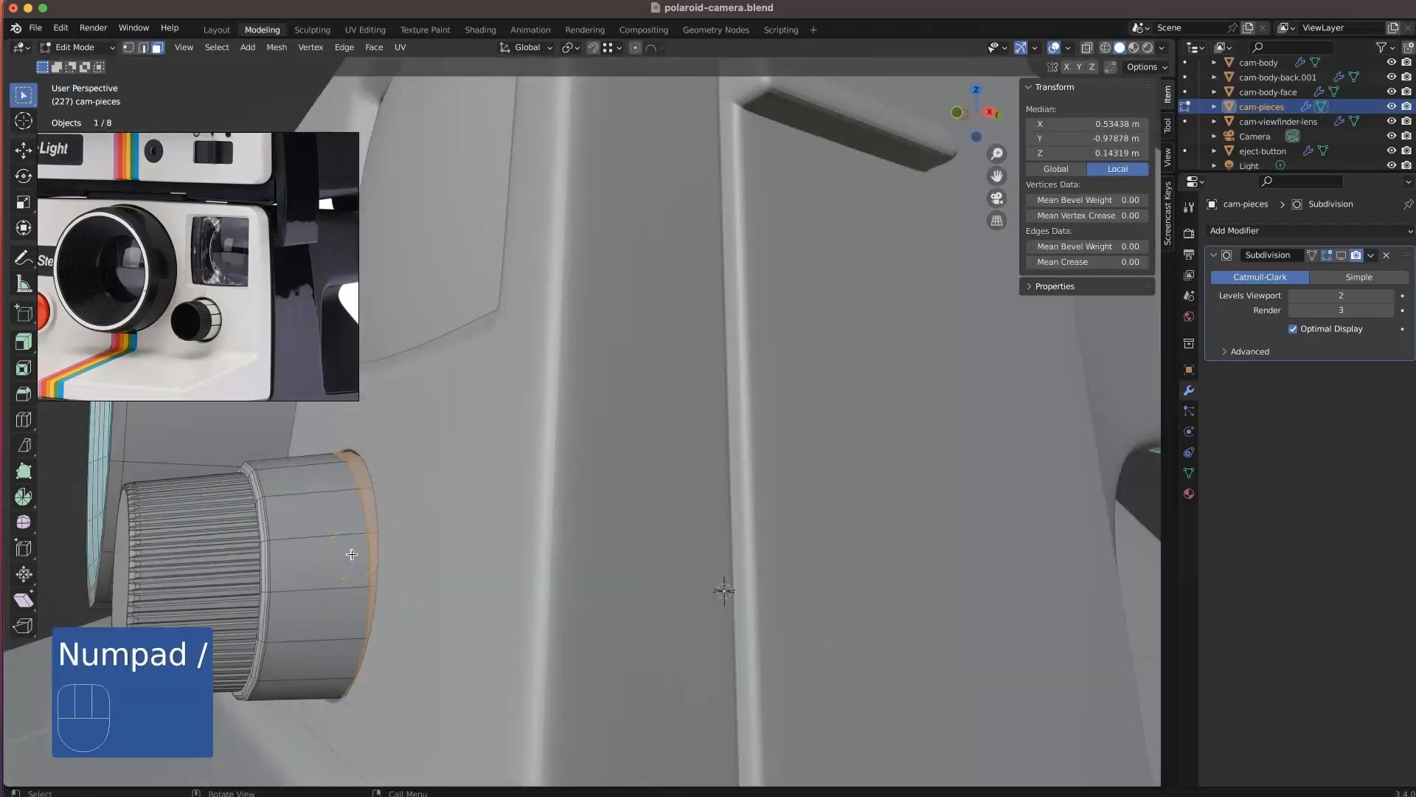
- Move the knob's rear faces about 0.05 m back into the camera body and scale them by 1.071
click(371, 554)
key(KP_3)
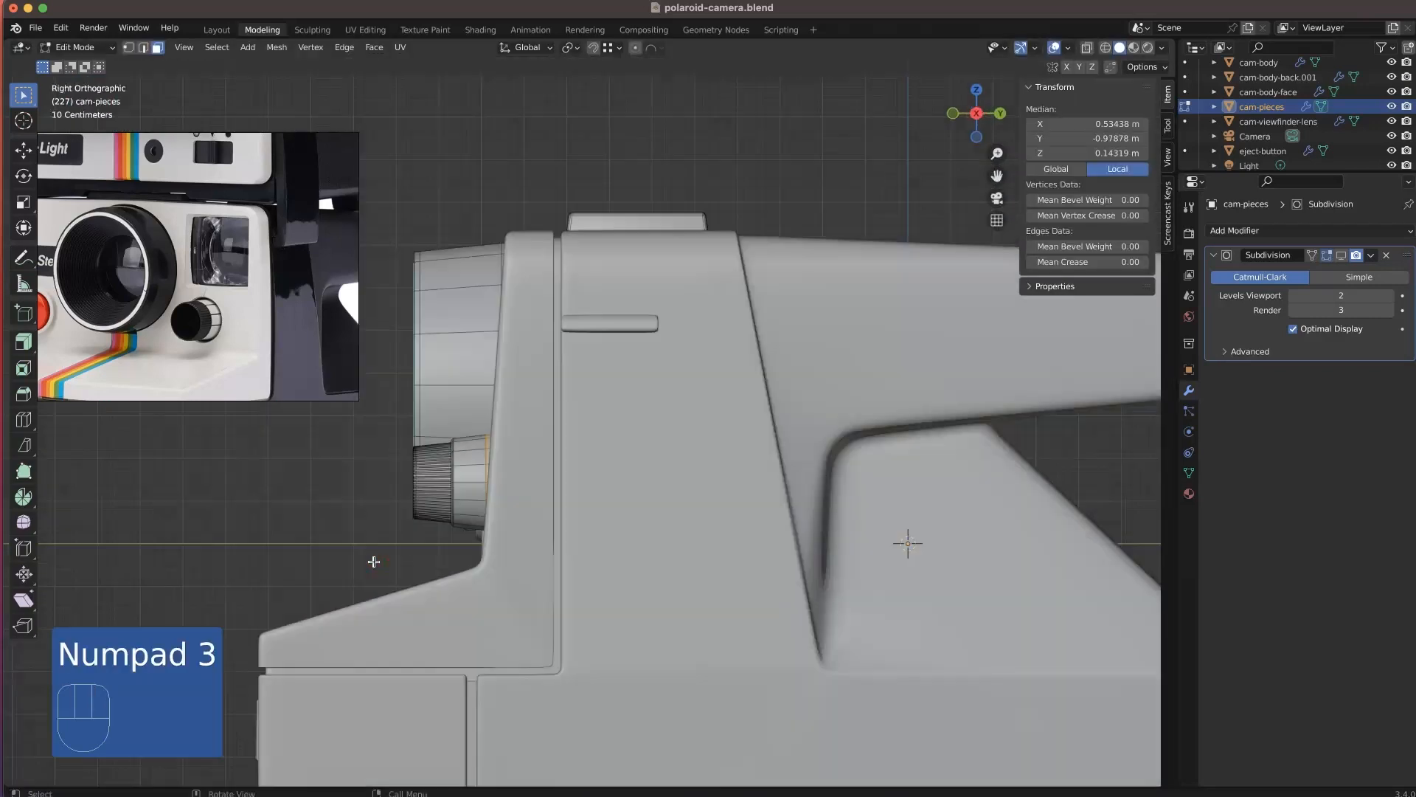
click(503, 521)
middle_drag(503, 521, 617, 572)
click(607, 506)
scroll(620, 569, down, 5)
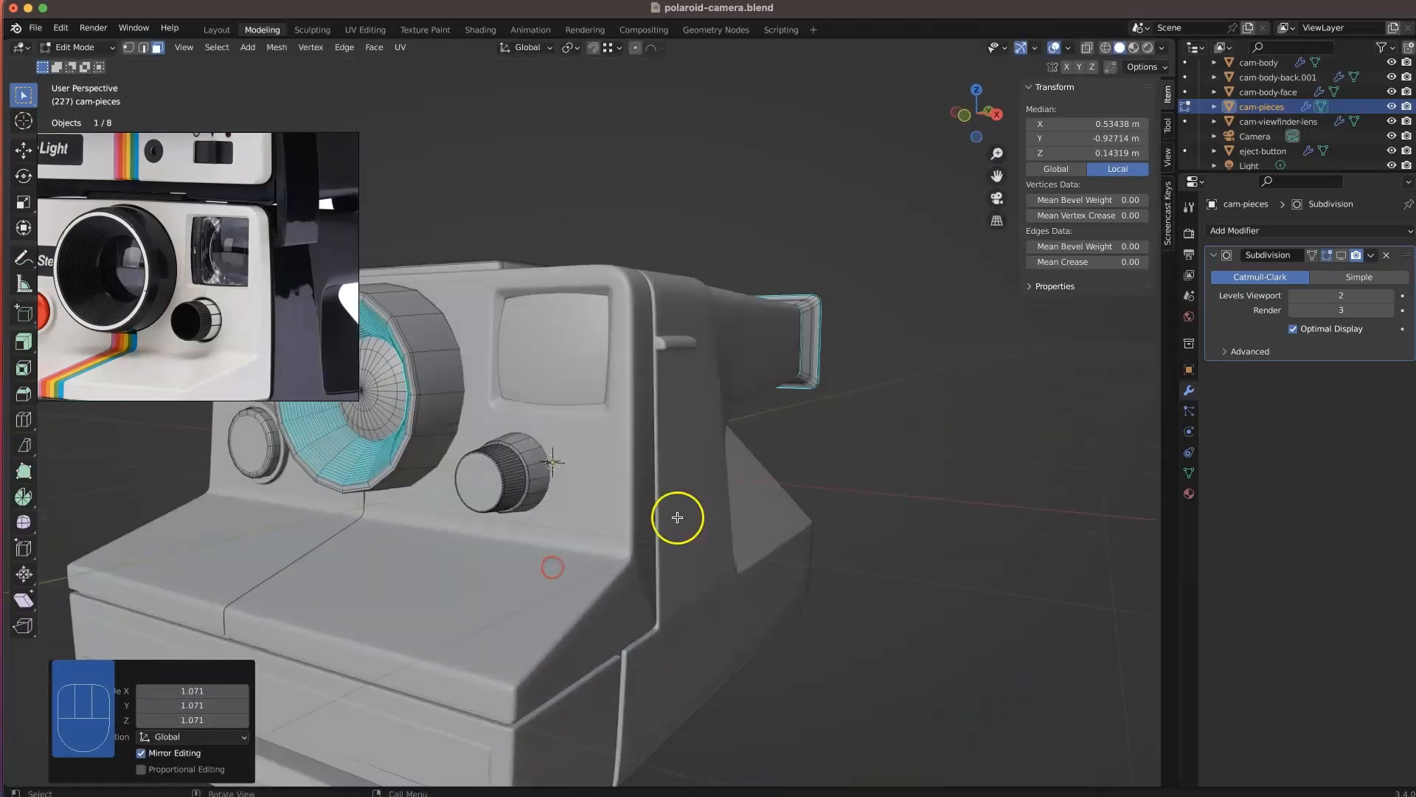
- Check the knob's fit, leave edit mode with Subdivision displayed on cam-pieces, and deselect everything
key(Tab)
key(Tab)
scroll(329, 569, up, 6)
middle_drag(317, 571, 357, 559)
scroll(354, 563, down, 2)
key(Tab)
scroll(443, 554, down, 5)
middle_drag(516, 544, 310, 533)
click(575, 575)
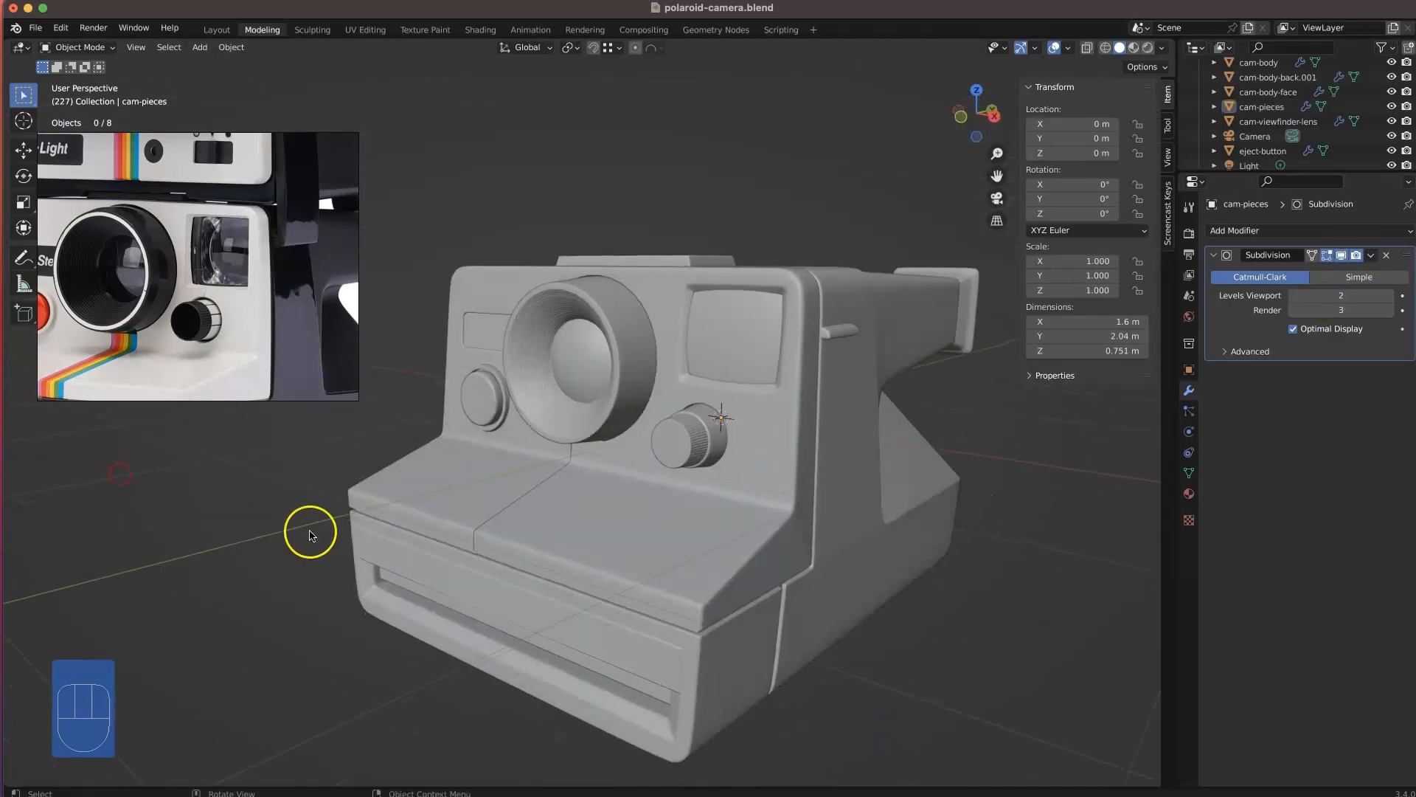
shift+middle_drag(443, 557, 413, 509)
middle_drag(413, 509, 452, 512)
scroll(186, 309, down, 5)
middle_drag(221, 310, 250, 261)
middle_drag(553, 380, 512, 383)
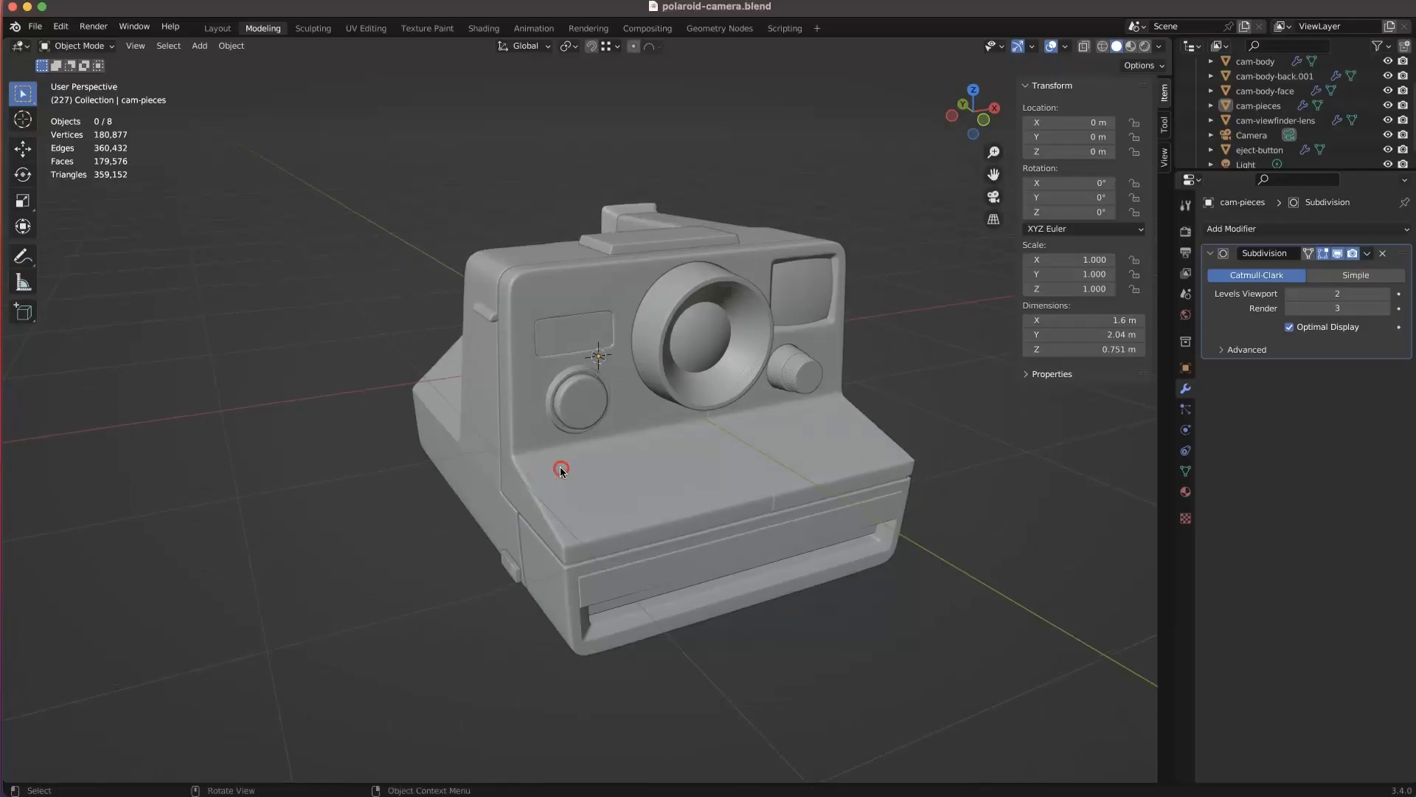
middle_drag(561, 442, 649, 443)
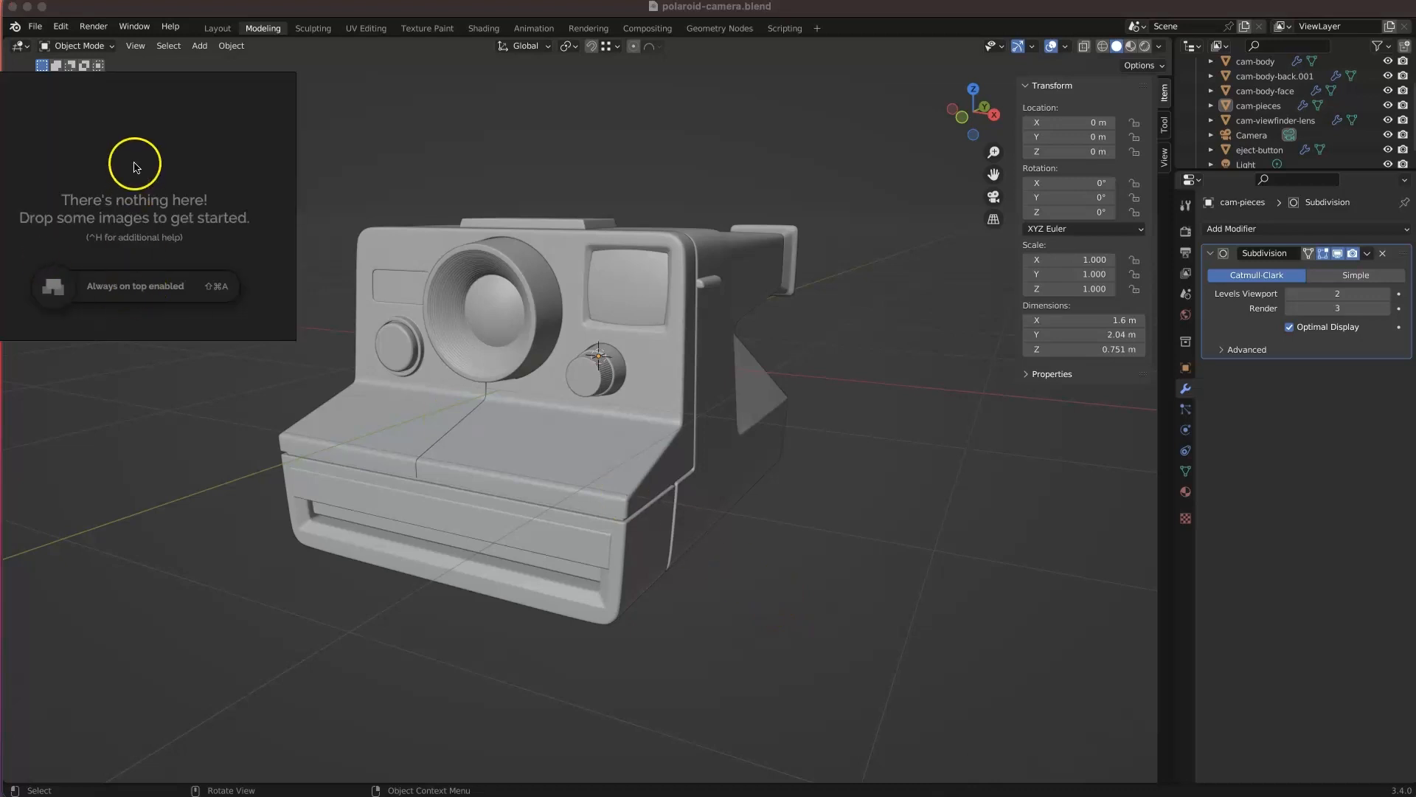
- Load the OneStep Polaroid photo into the always-on-top reference window and frame it over the viewport's corner
drag(134, 165, 228, 155)
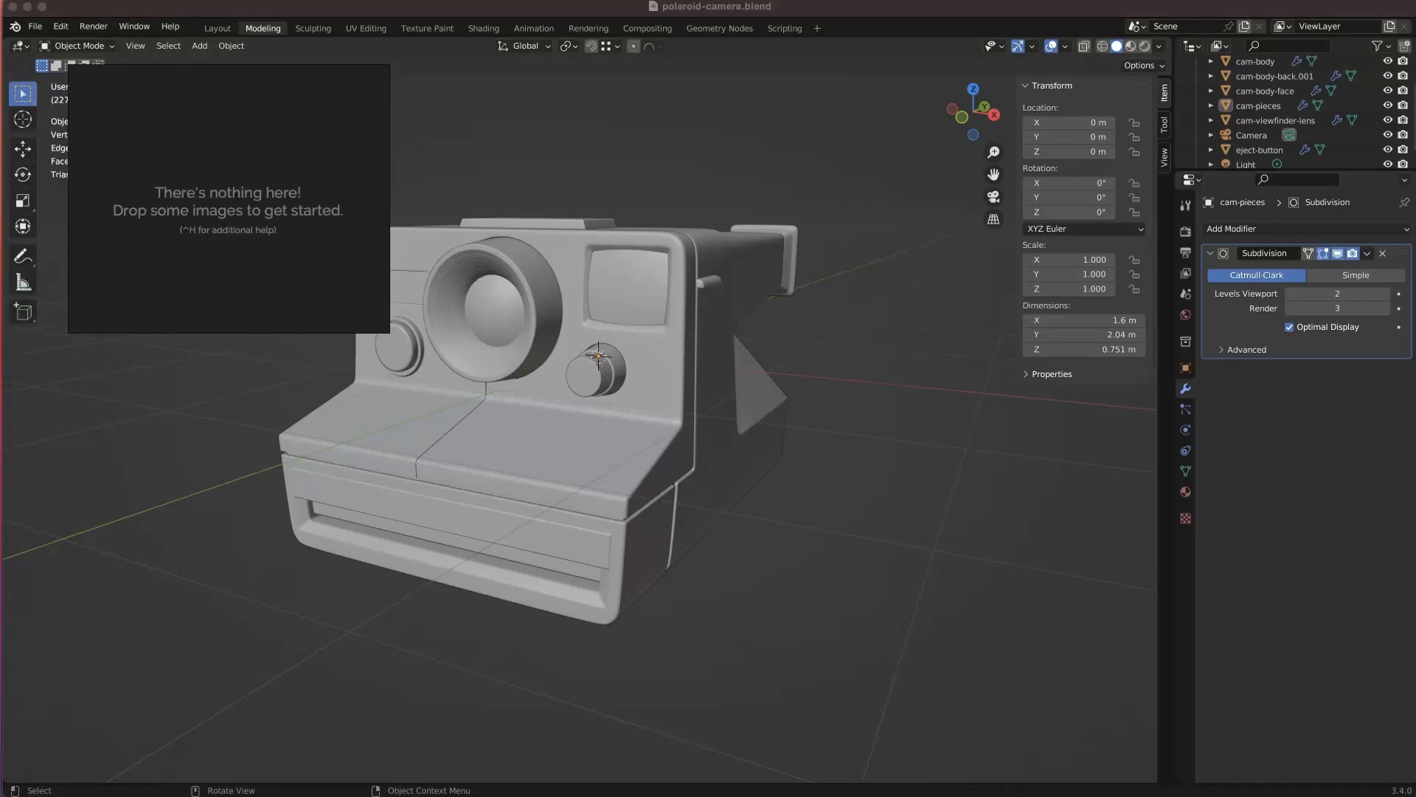
mouse_move(44, 147)
click(180, 148)
click(215, 139)
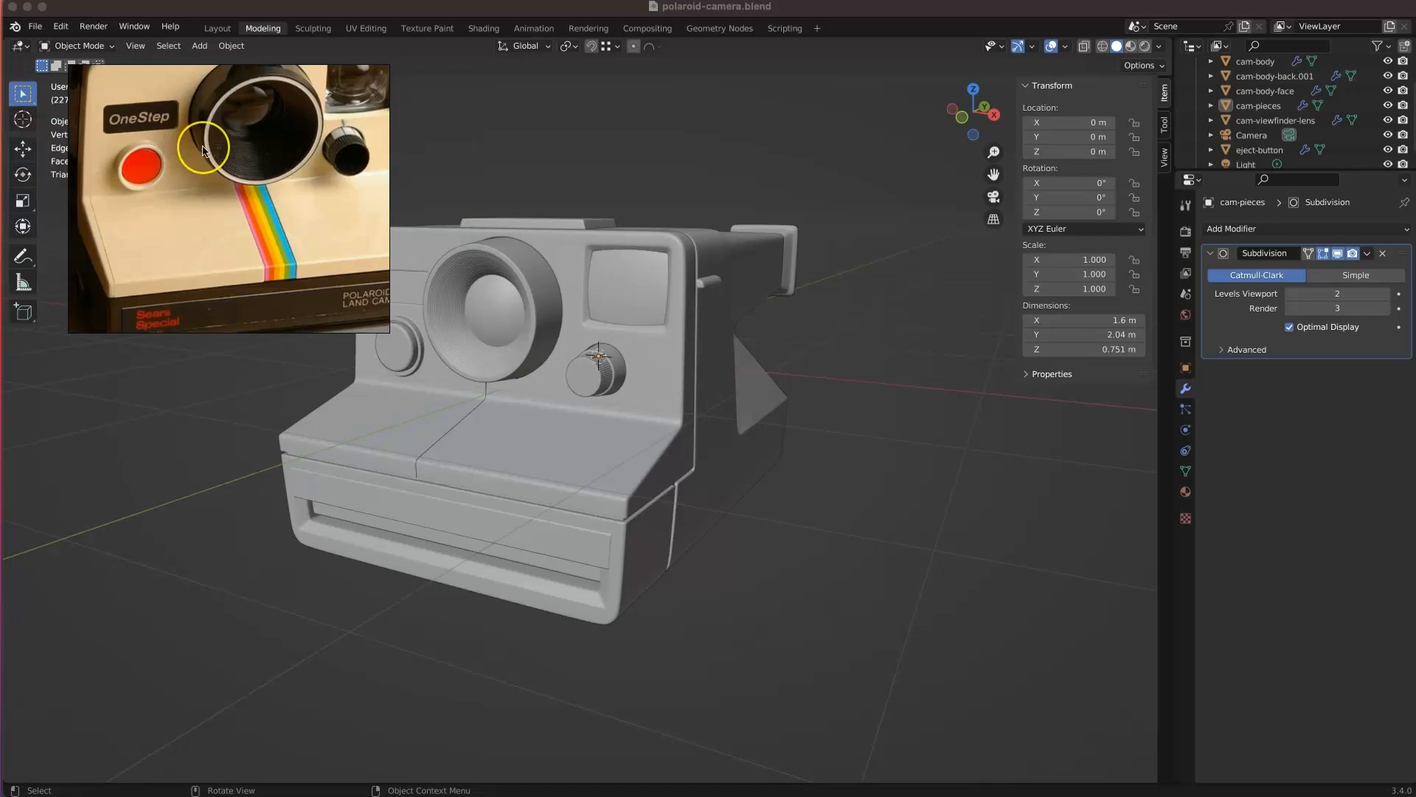
drag(204, 151, 231, 163)
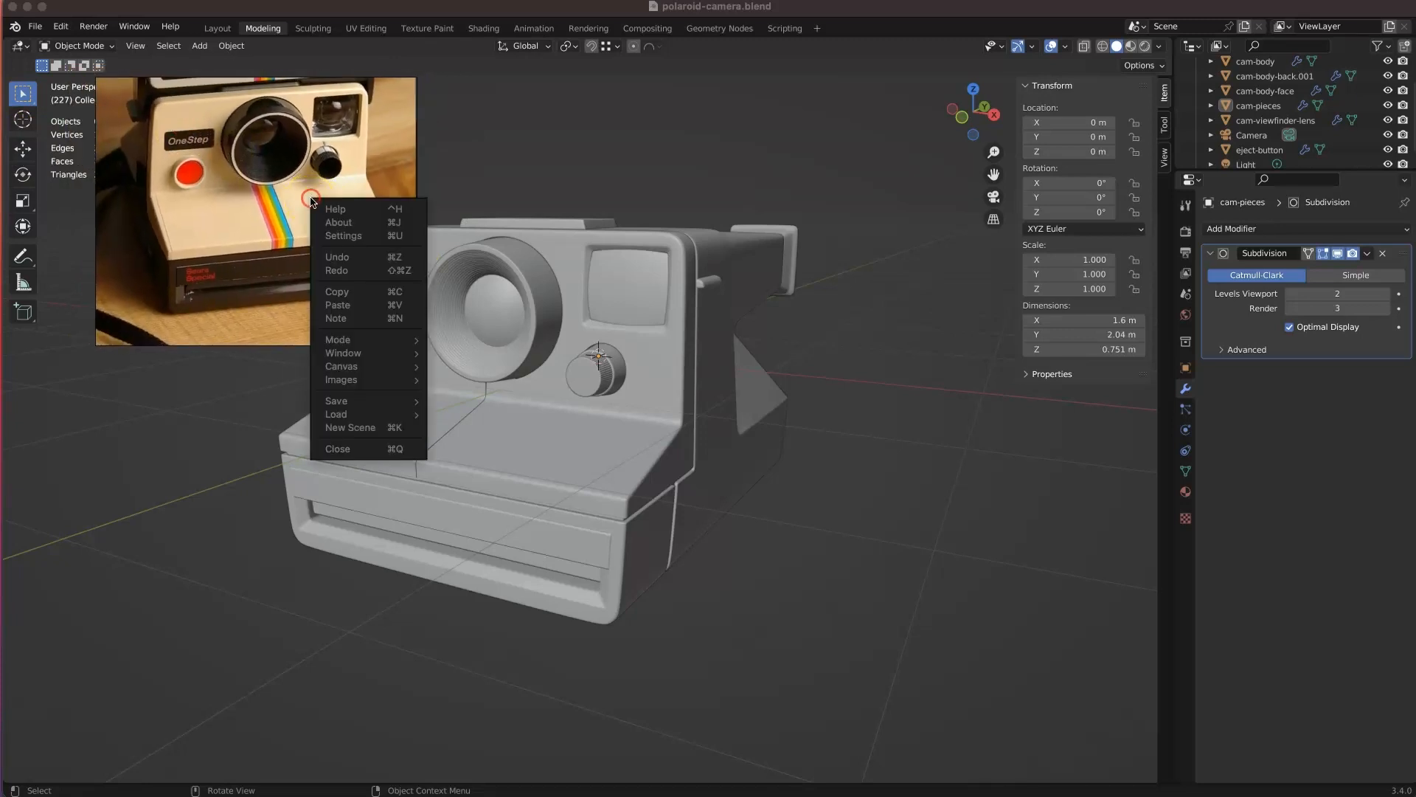
click(285, 194)
scroll(282, 193, down, 1)
- Switch to the Shading workspace with cam-body-back.001 selected and set the material preview's background blur to about 0.95
middle_drag(490, 300, 520, 323)
click(480, 242)
middle_drag(480, 242, 512, 331)
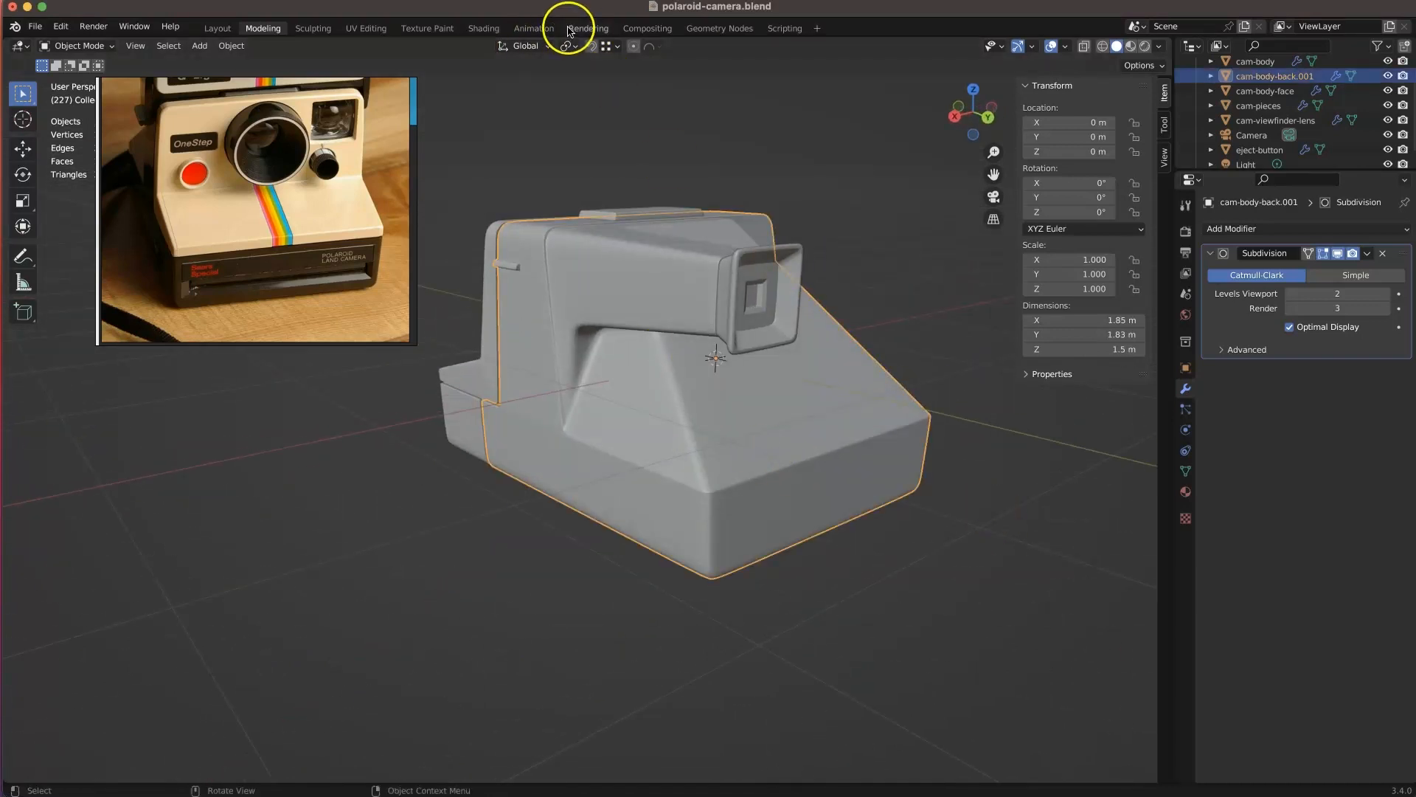
click(497, 30)
click(1129, 48)
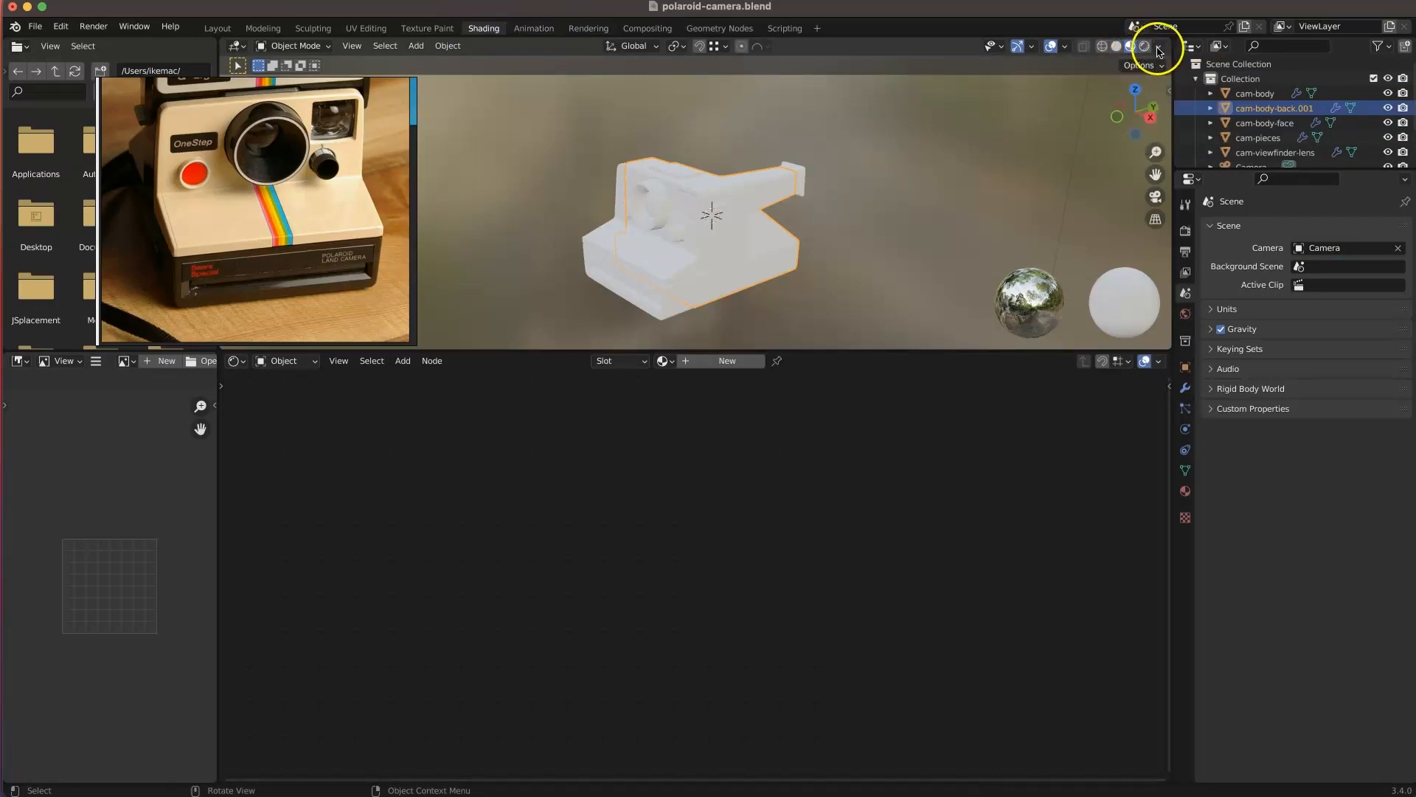
click(1159, 50)
drag(1210, 253, 1232, 256)
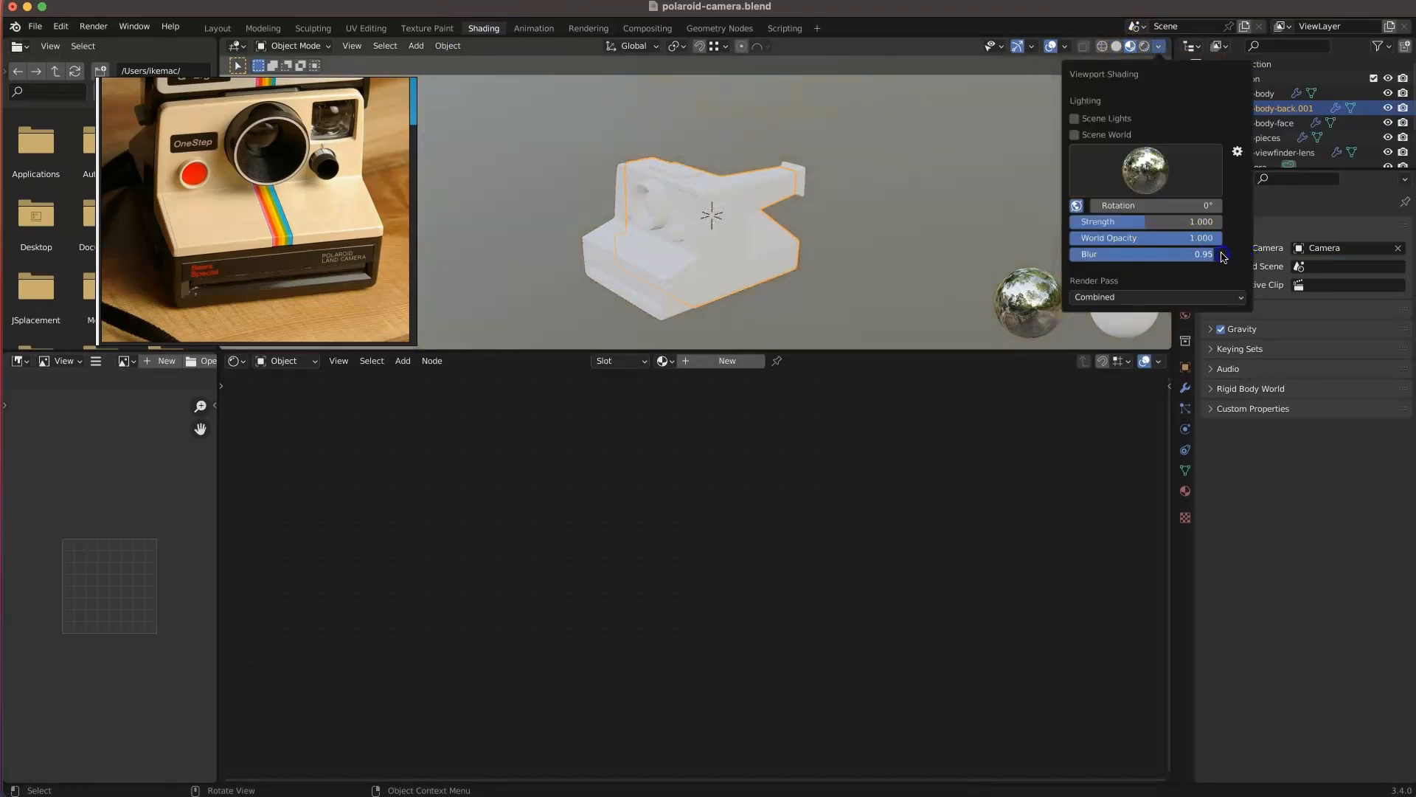
mouse_move(754, 211)
middle_down()
mouse_move(784, 194)
mouse_move(765, 214)
middle_up()
- Create a new material on the camera back and give it a near-black brown base color with saturation 0.401
click(727, 361)
scroll(704, 442, up, 4)
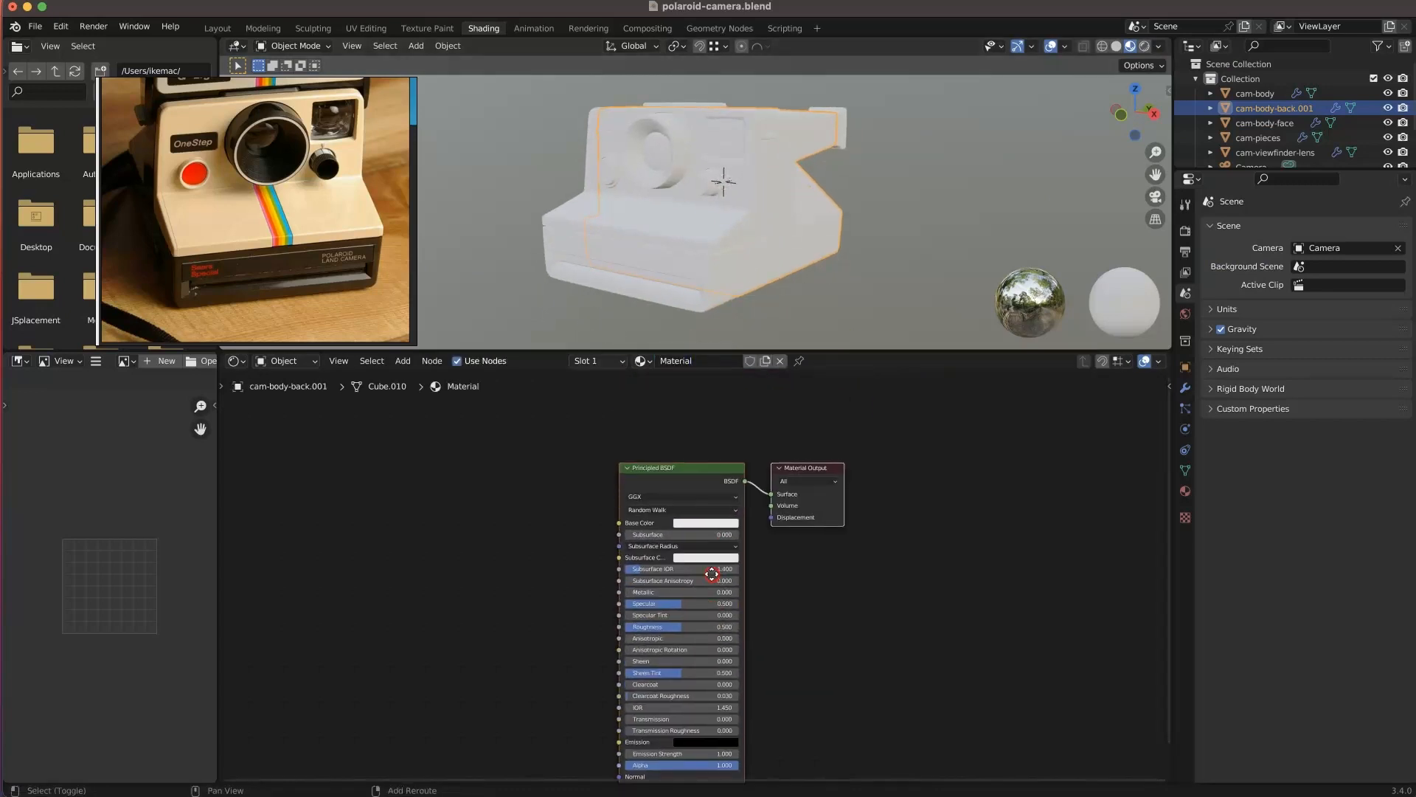
click(727, 526)
drag(781, 404, 784, 416)
click(727, 406)
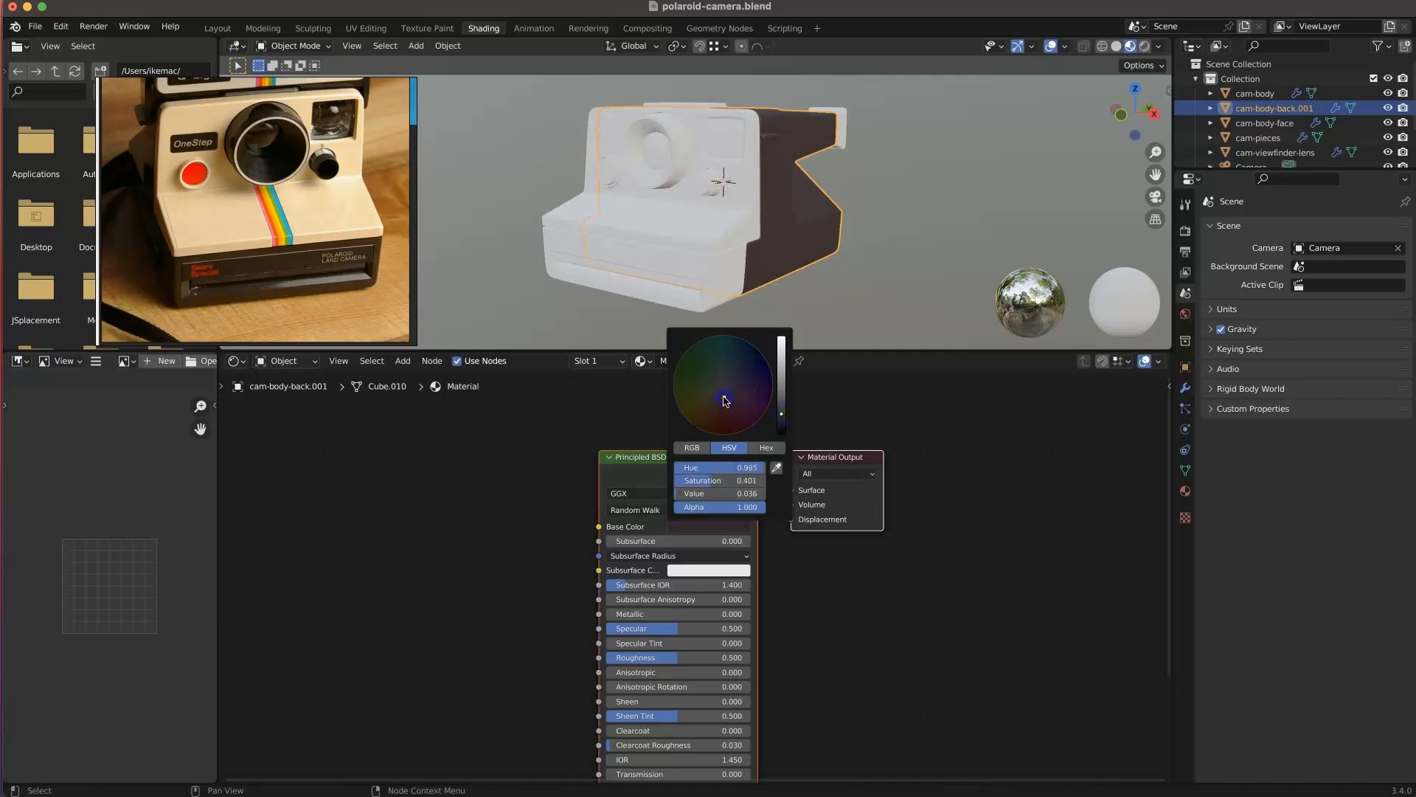
click(783, 421)
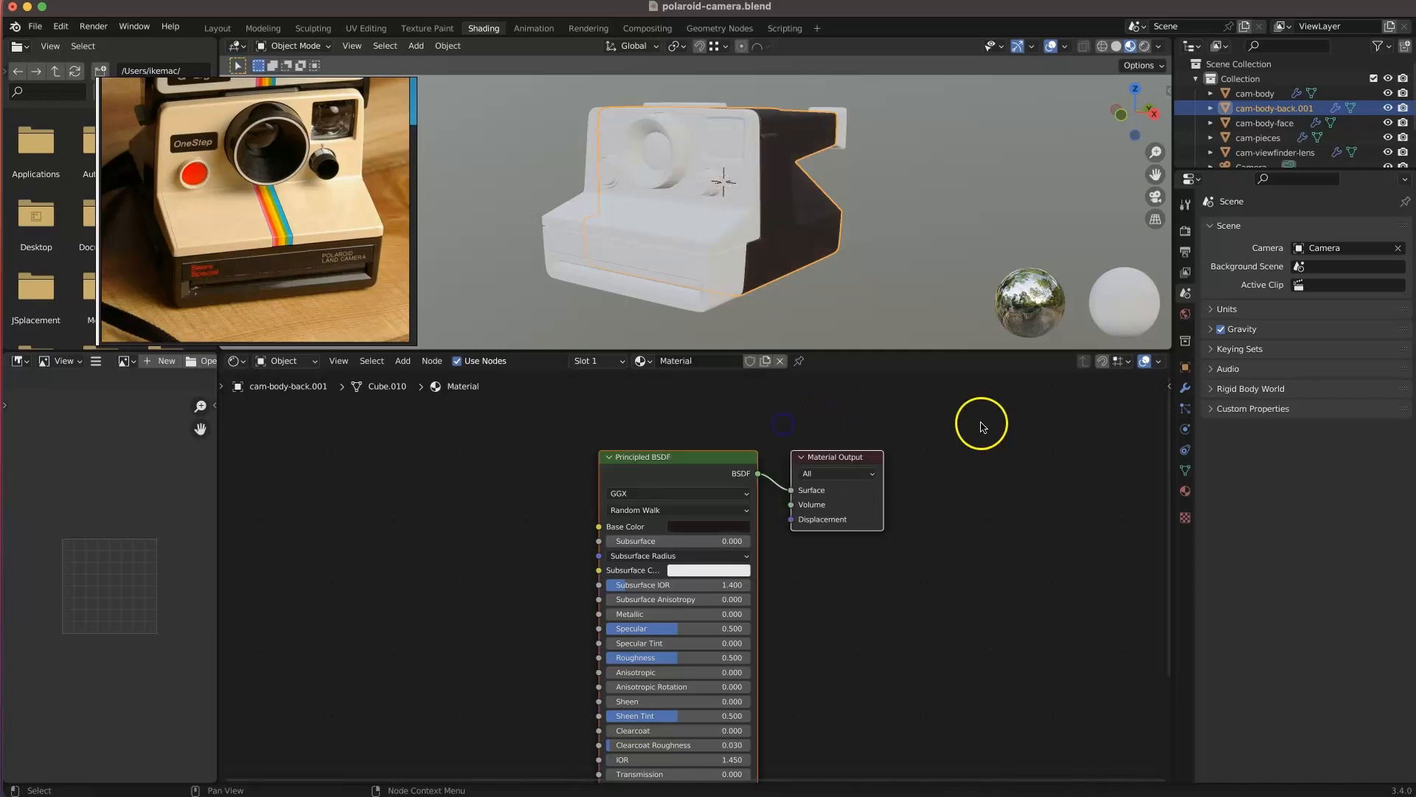
- Rename the camera back's material to black-plastic
middle_drag(782, 243, 926, 207)
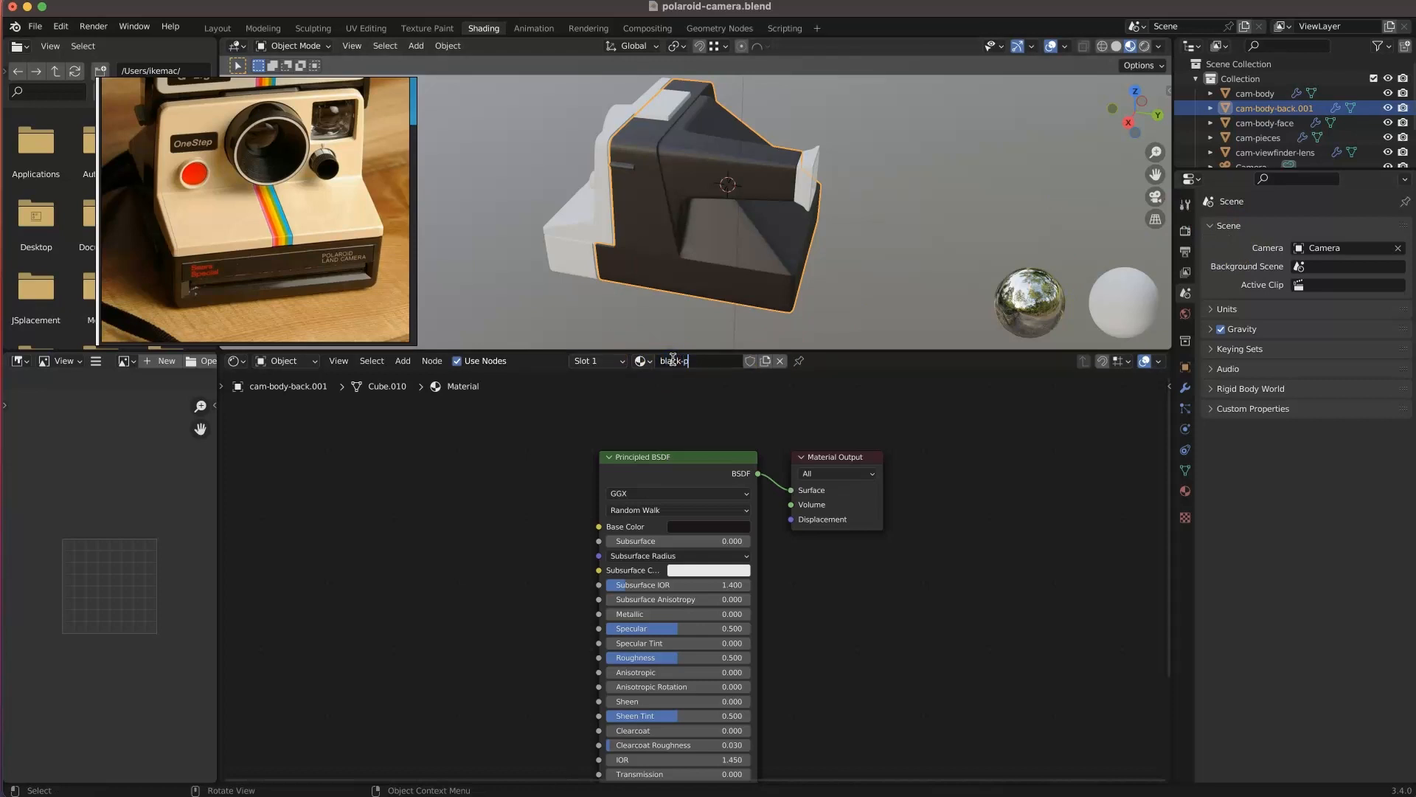
middle_drag(696, 304, 841, 265)
click(953, 267)
- Assign black-plastic to cam-body-face, make it a single-user copy and name the copy white-plastic
middle_drag(953, 267, 710, 202)
click(703, 217)
click(668, 361)
click(686, 382)
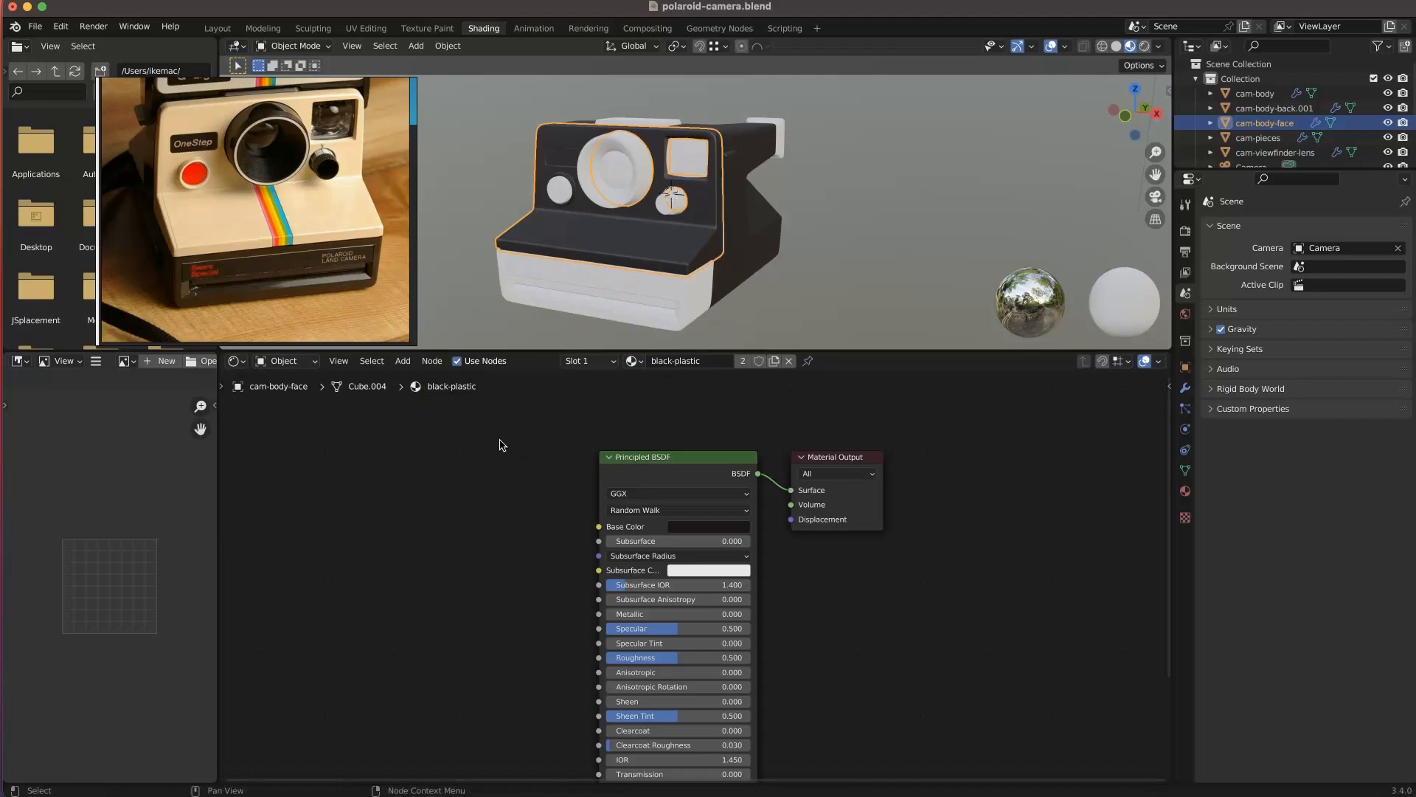
drag(618, 455, 615, 434)
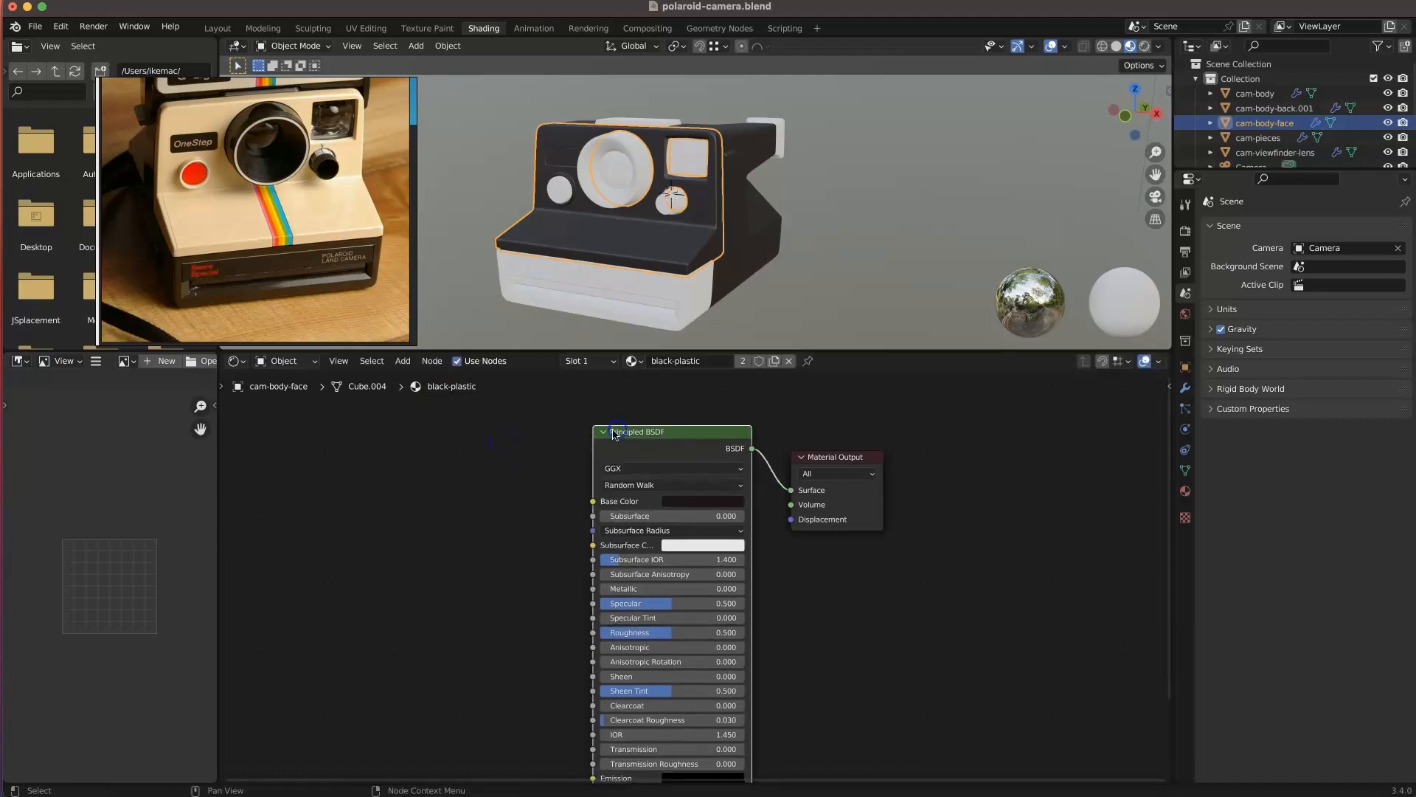
click(744, 360)
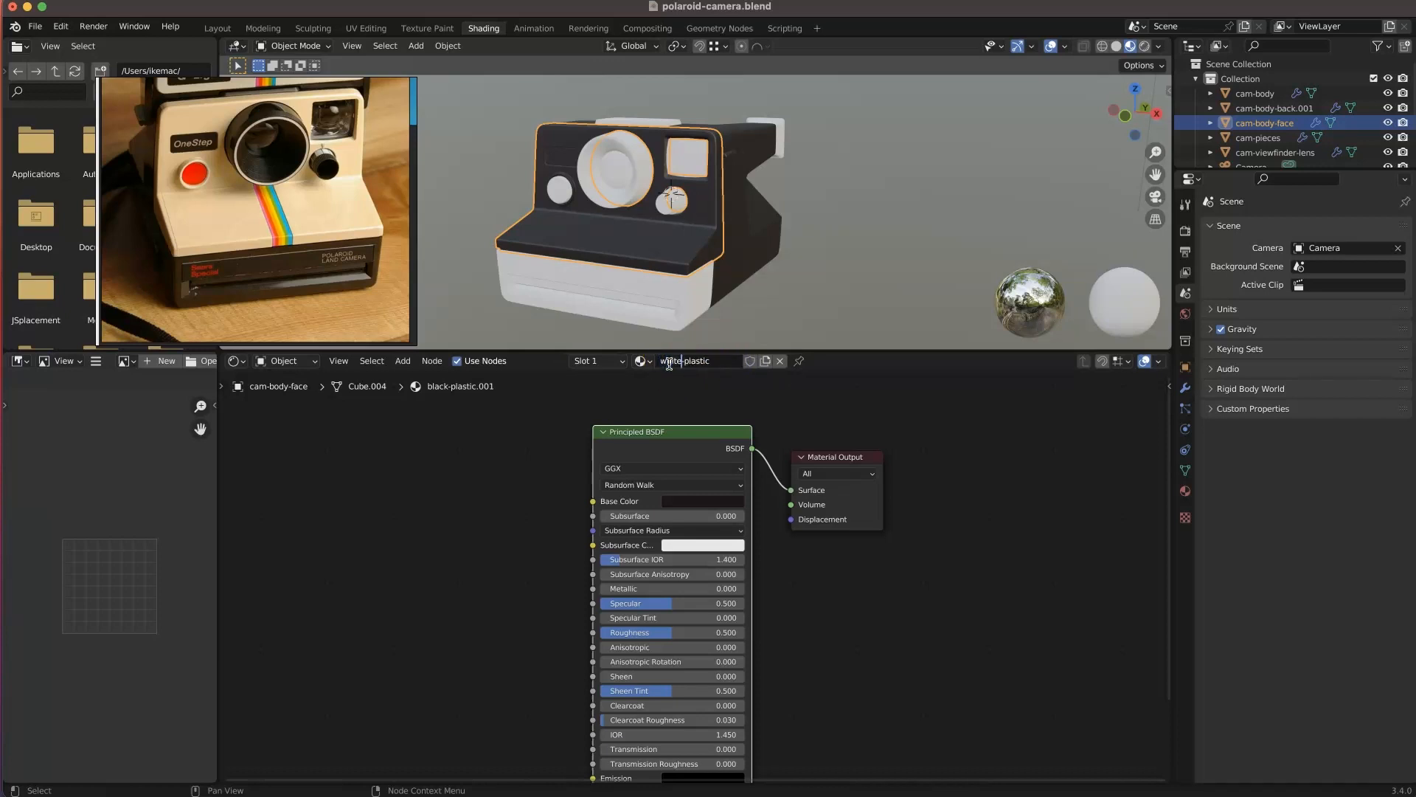
- Set the white-plastic base color to a pale cream matching the reference photo
click(727, 501)
click(777, 336)
drag(718, 365, 710, 366)
drag(767, 328, 775, 316)
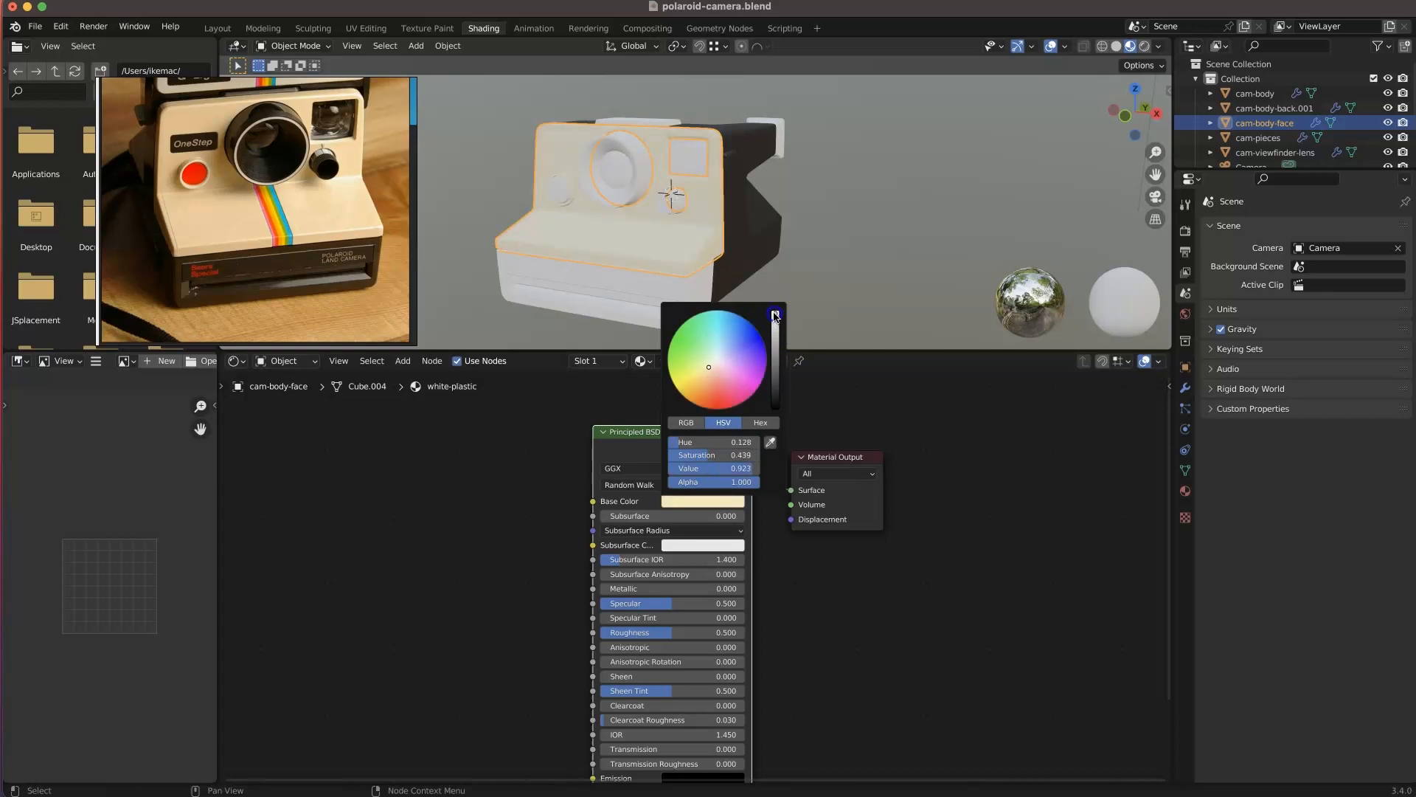
click(711, 365)
click(776, 326)
click(532, 476)
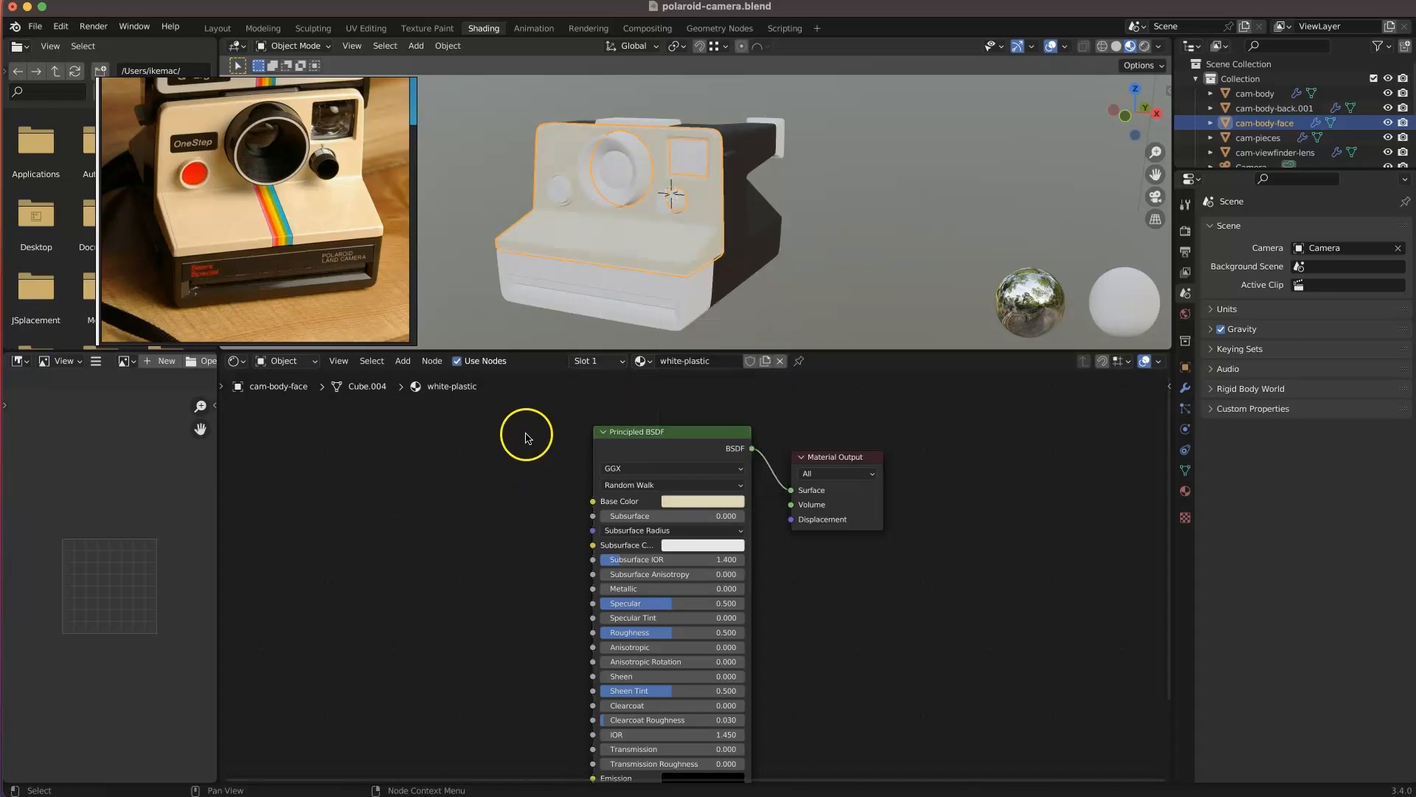
- Select the faces inside the rectangular label recess above the round shutter button on the camera face
scroll(631, 276, up, 6)
middle_drag(592, 192, 674, 164)
scroll(673, 165, up, 3)
key(Tab)
scroll(638, 217, up, 3)
middle_drag(637, 216, 592, 228)
scroll(694, 175, up, 3)
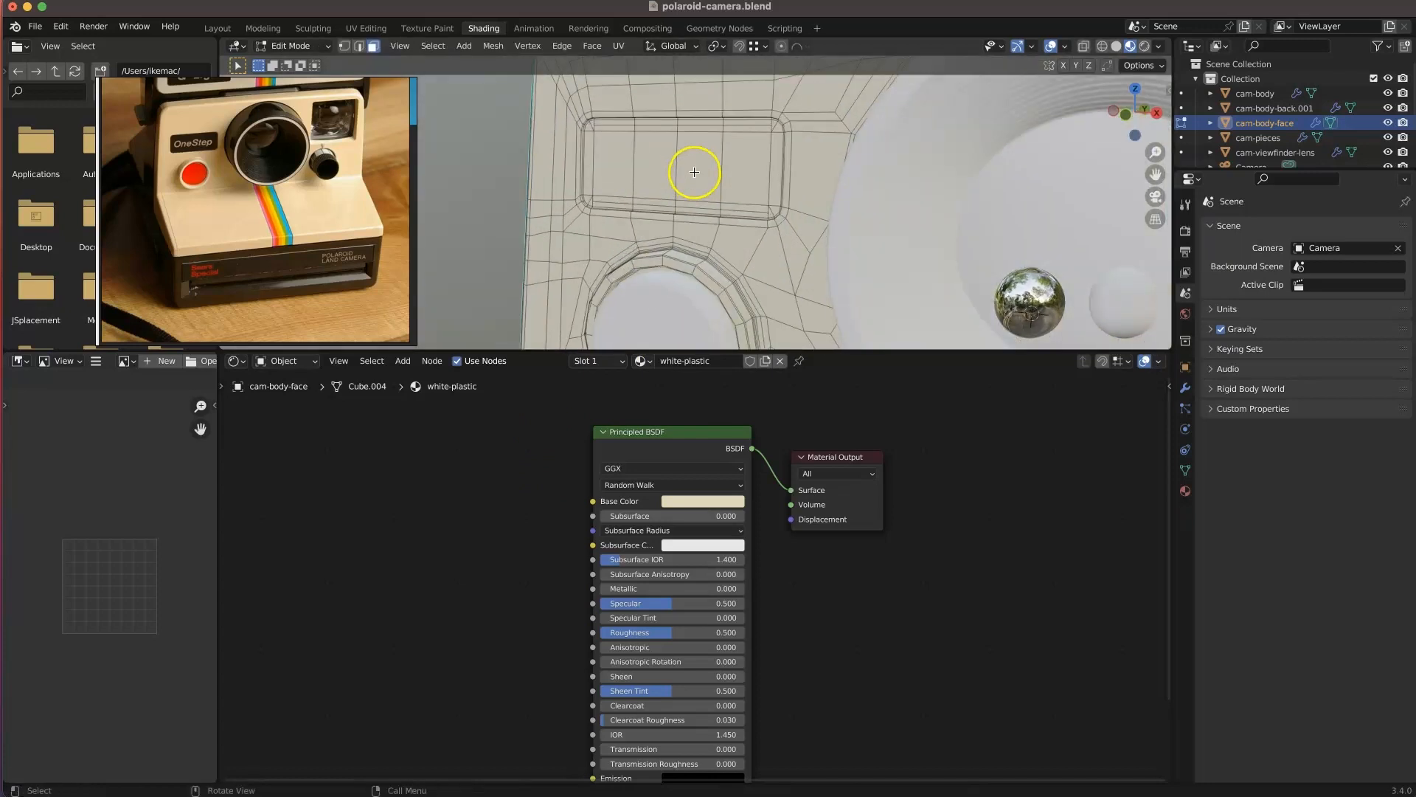
scroll(737, 147, up, 1)
scroll(588, 143, up, 1)
drag(555, 120, 715, 181)
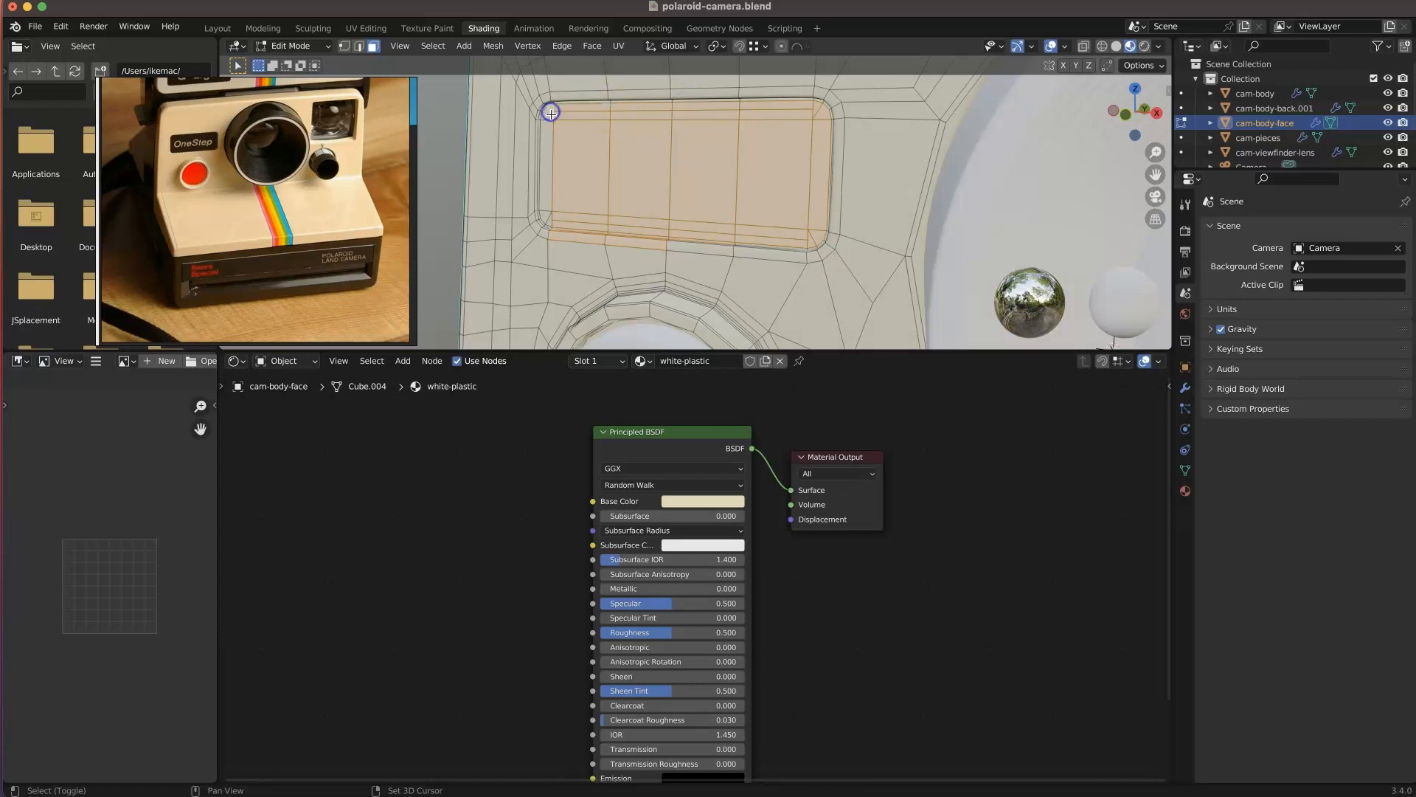
- Refine the label recess face selection along its lower border and corners
scroll(565, 149, up, 2)
ctrl+click(619, 272)
middle_drag(522, 263, 610, 310)
key(b)
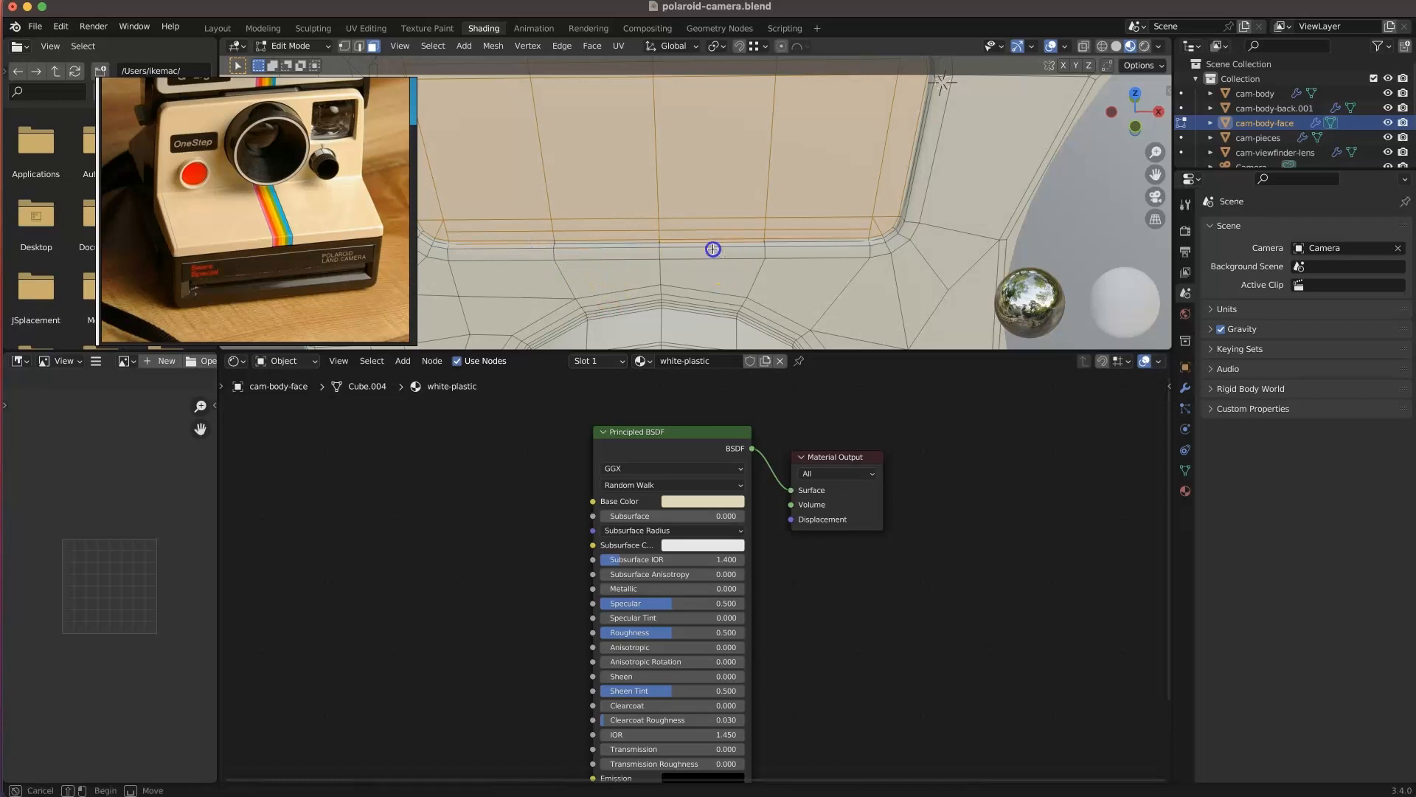
ctrl+drag(692, 239, 691, 240)
middle_drag(588, 256, 601, 284)
ctrl+drag(544, 243, 546, 235)
key(b)
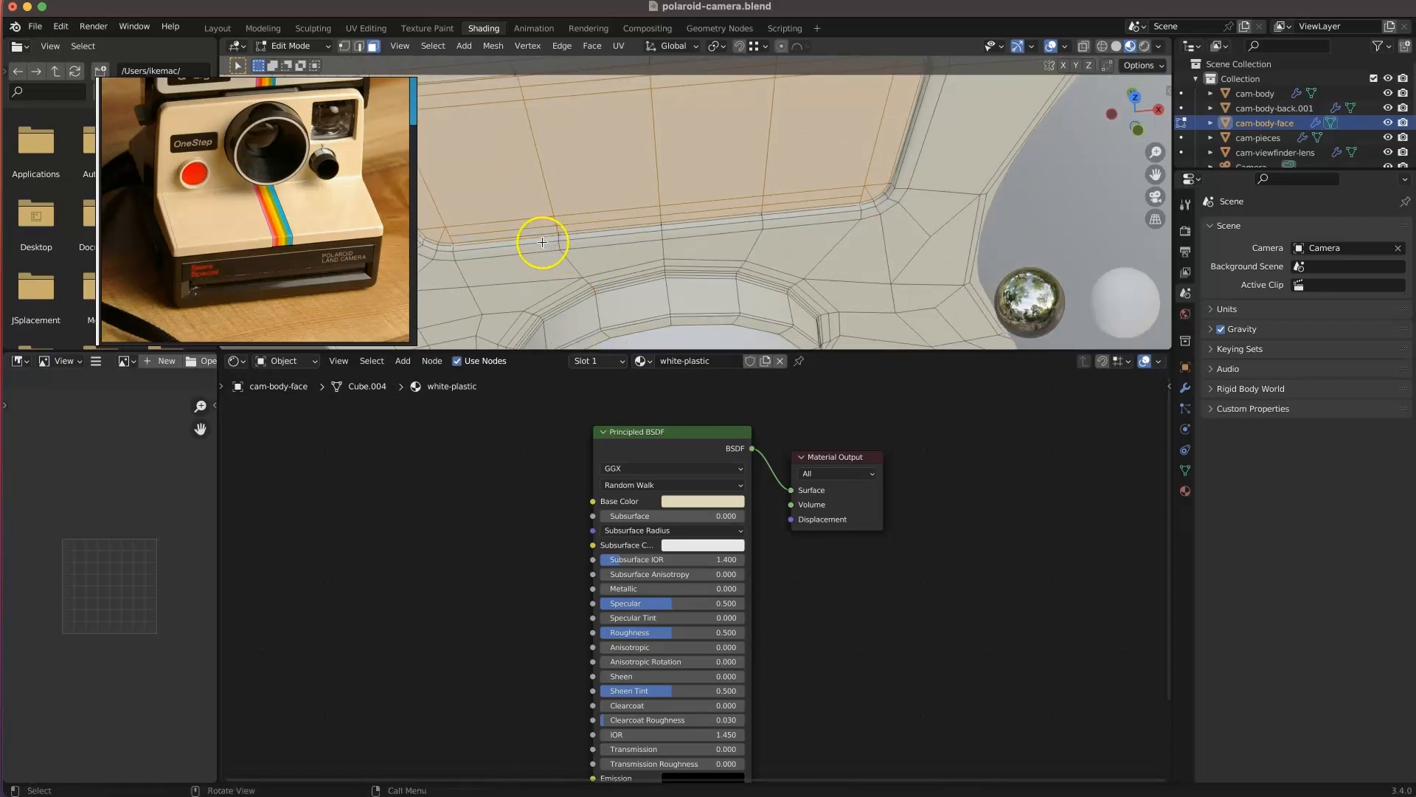
scroll(540, 243, up, 2)
shift+middle_drag(576, 235, 642, 264)
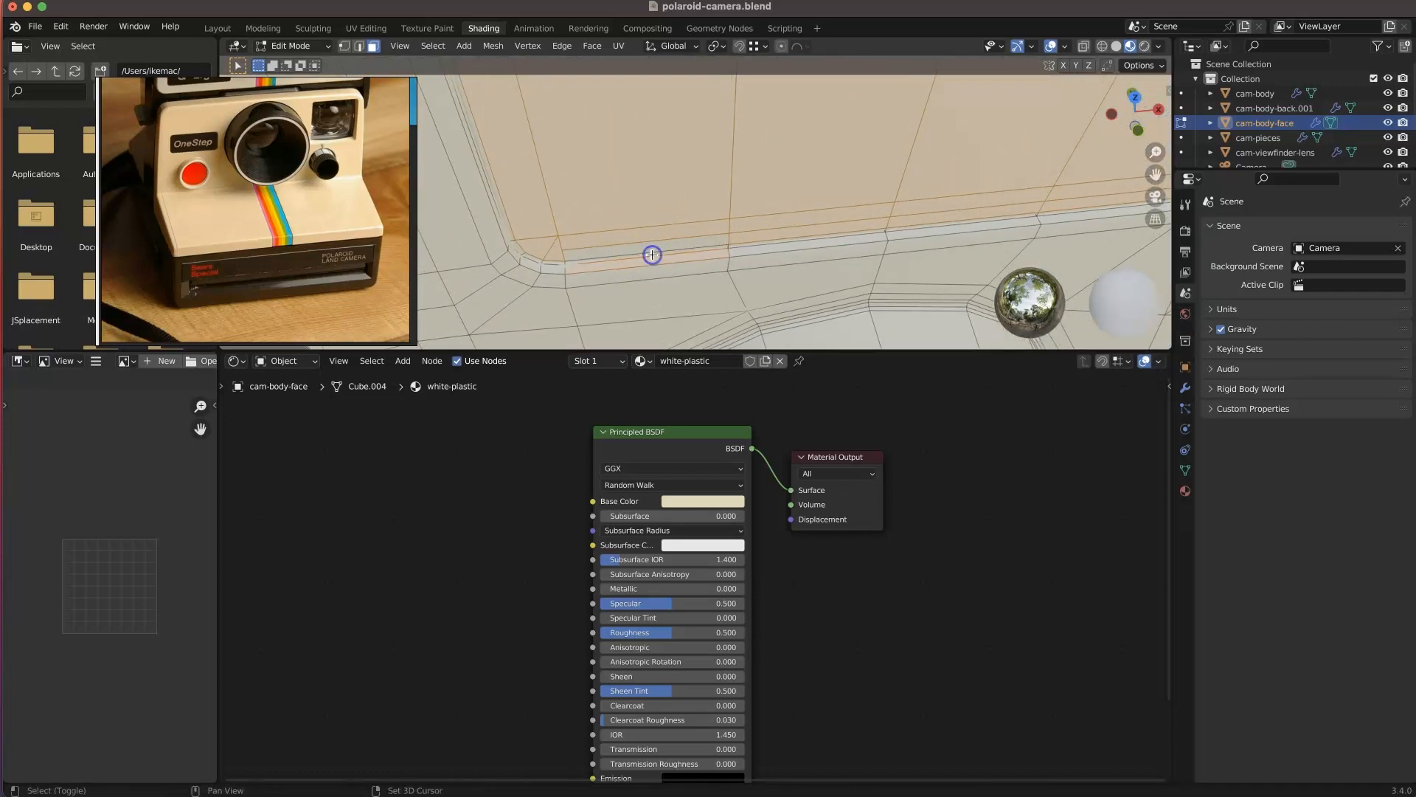
middle_drag(717, 245, 803, 181)
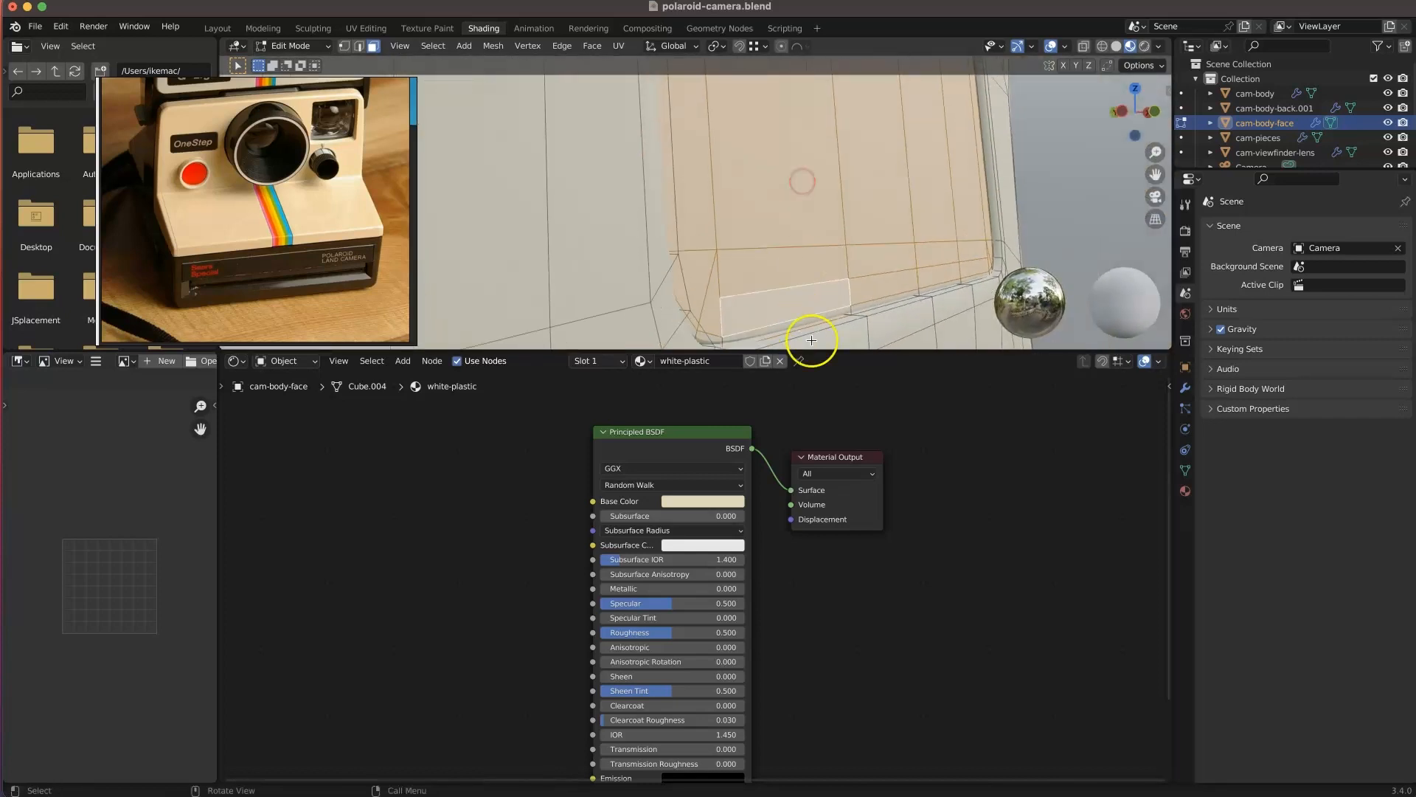
middle_drag(816, 325, 749, 322)
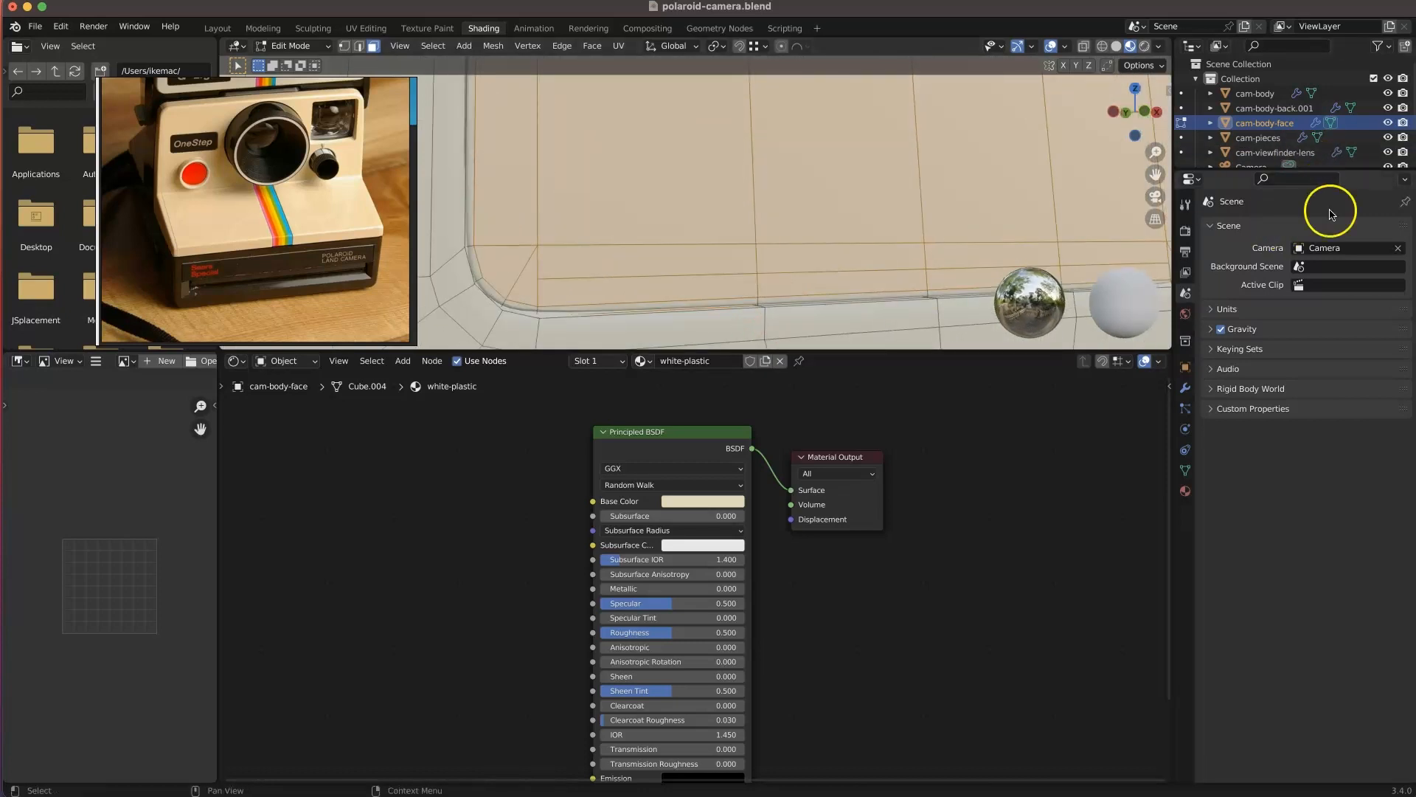
- Add a second material slot to cam-body-face, set it to black-plastic and assign it to the selected label recess faces
click(1186, 387)
middle_drag(735, 328, 898, 256)
middle_drag(708, 200, 529, 155)
middle_drag(639, 223, 723, 212)
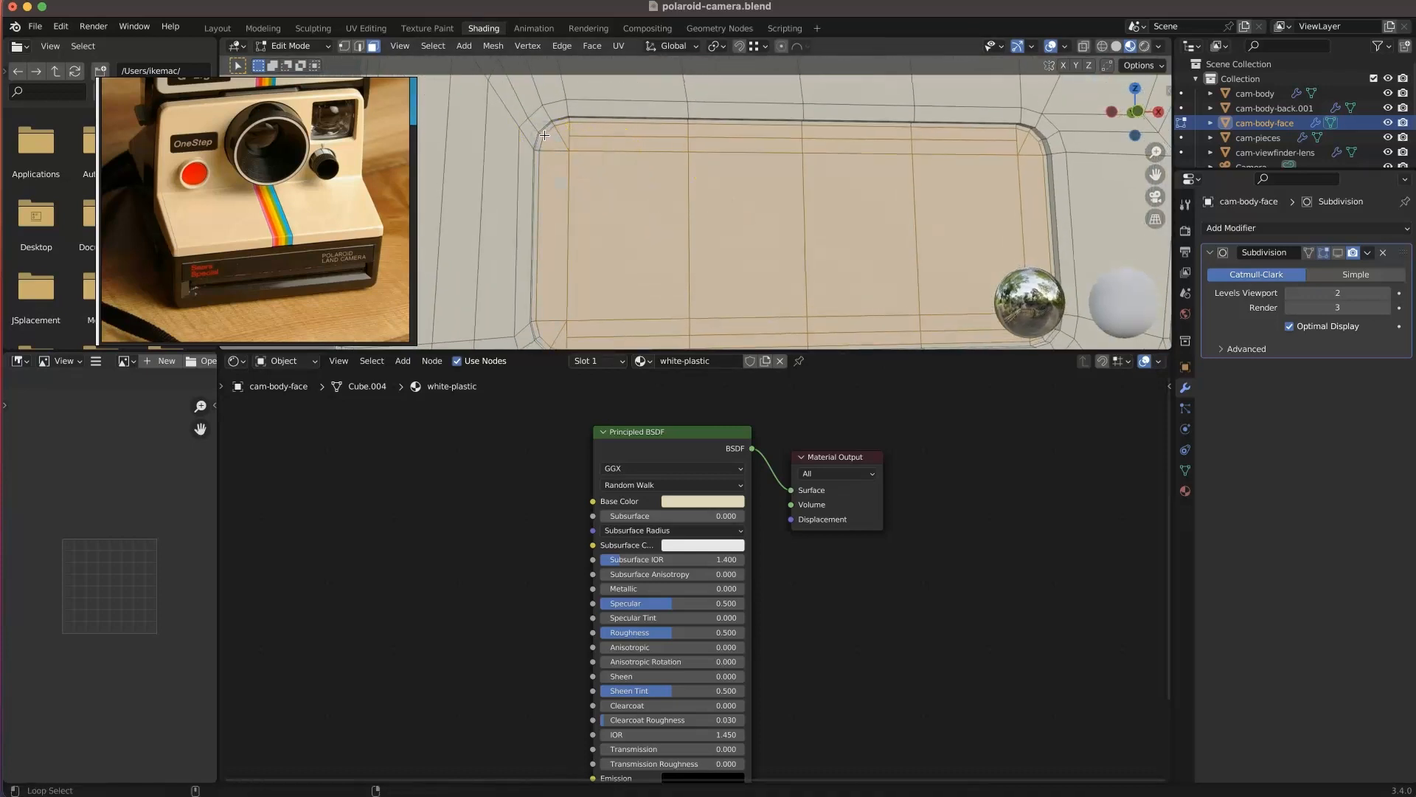
shift+middle_drag(737, 199, 658, 149)
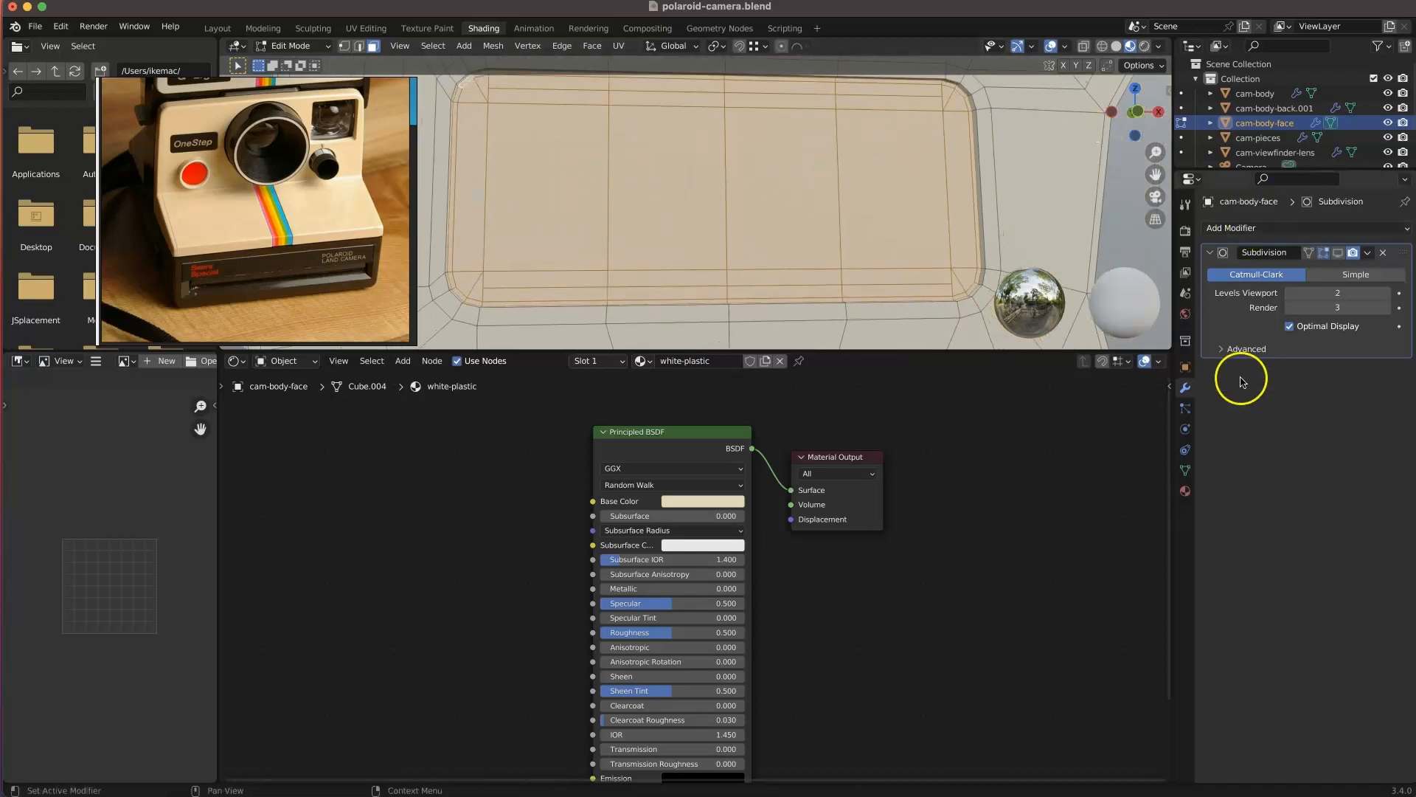
click(1185, 491)
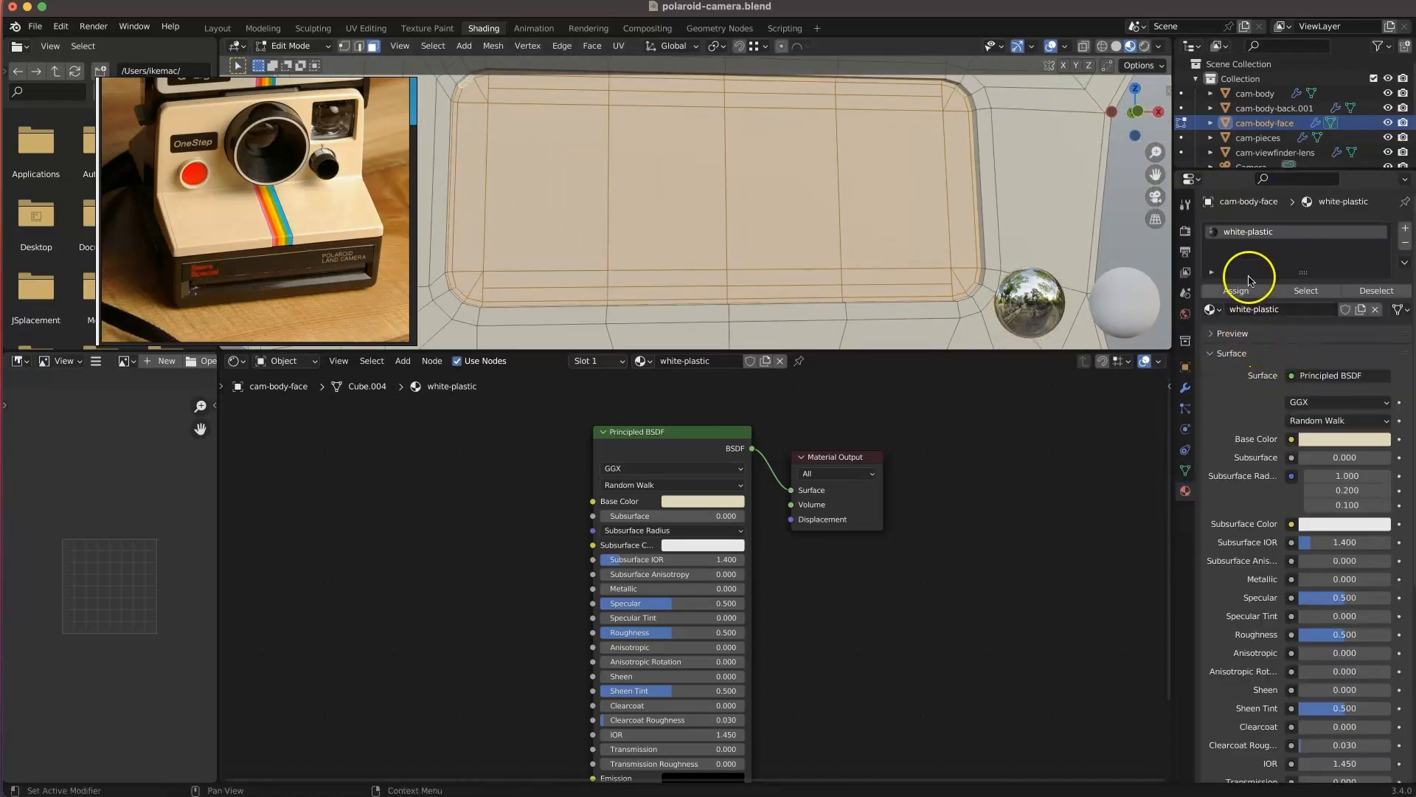
click(1405, 229)
click(1212, 332)
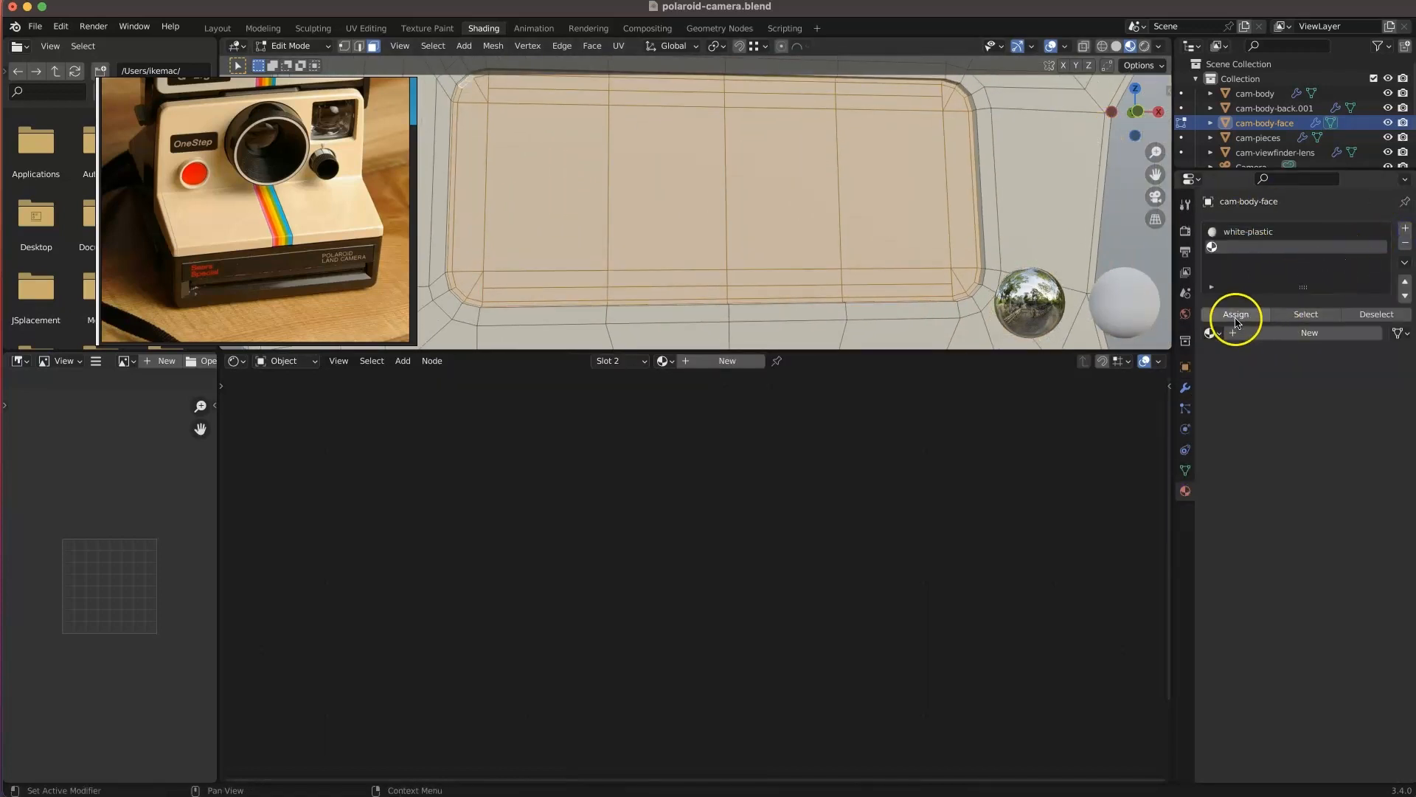
click(1294, 332)
click(1246, 316)
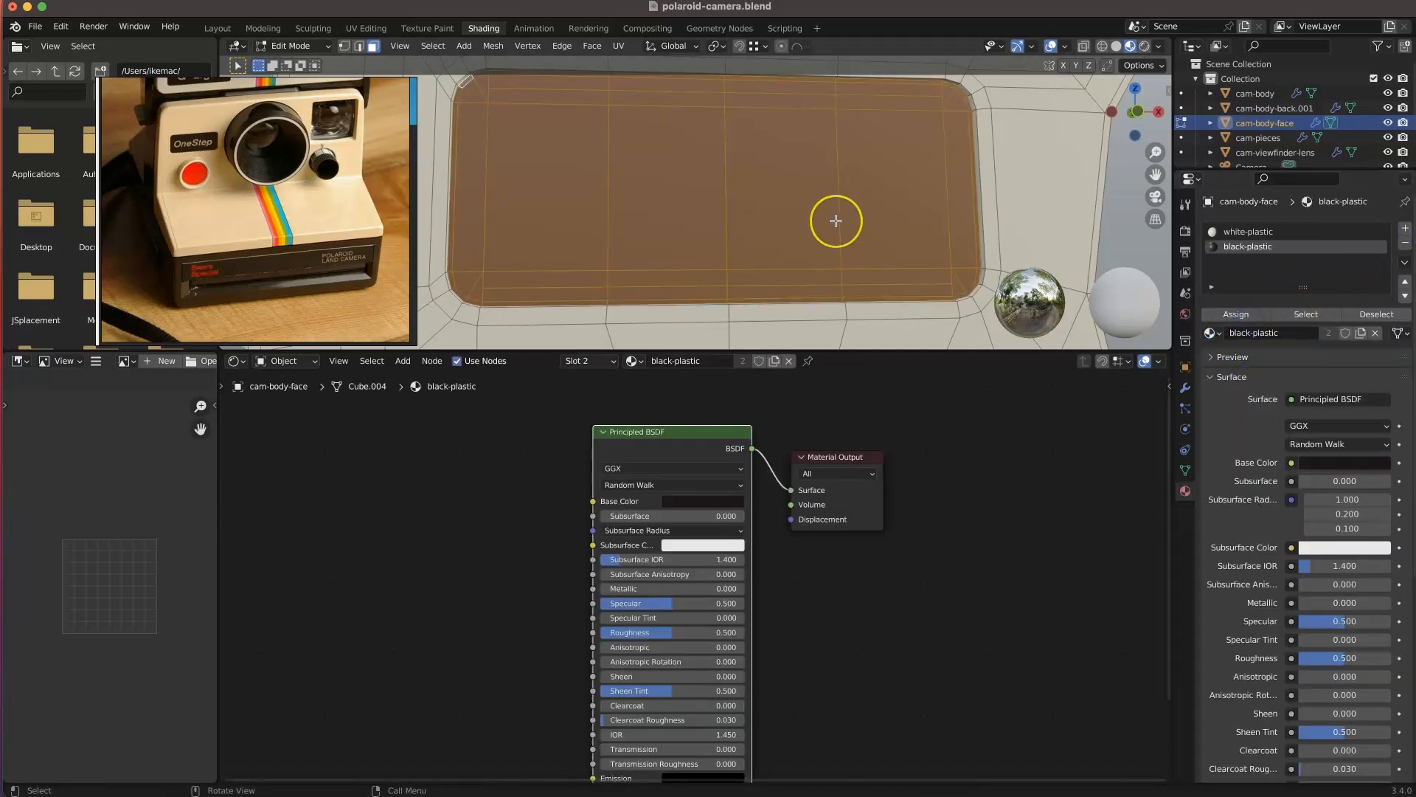
scroll(834, 221, down, 8)
middle_drag(654, 185, 762, 189)
key(Tab)
- Assign the existing black-plastic material to the cam-pieces object
click(1185, 388)
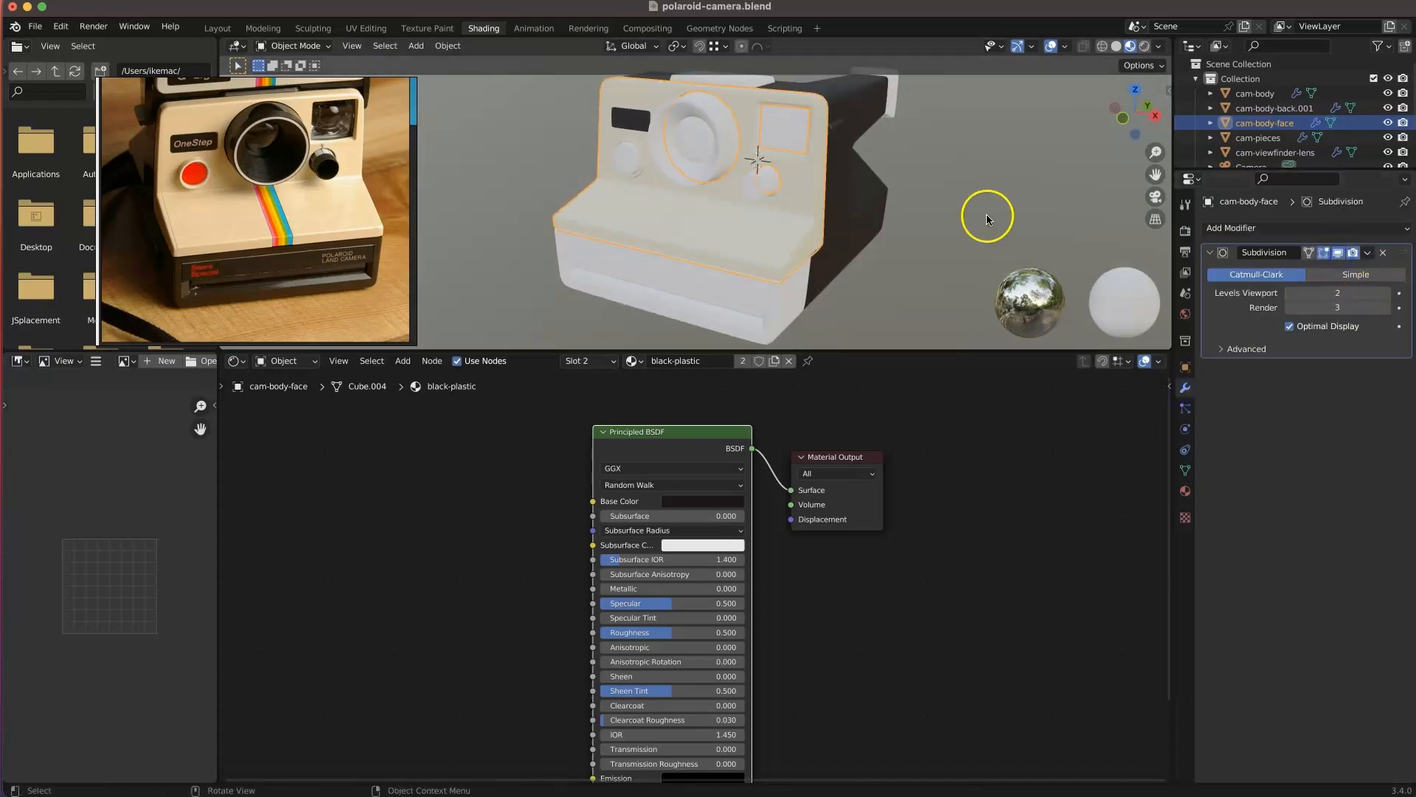
click(749, 175)
key(KP_Decimal)
middle_drag(760, 179, 612, 199)
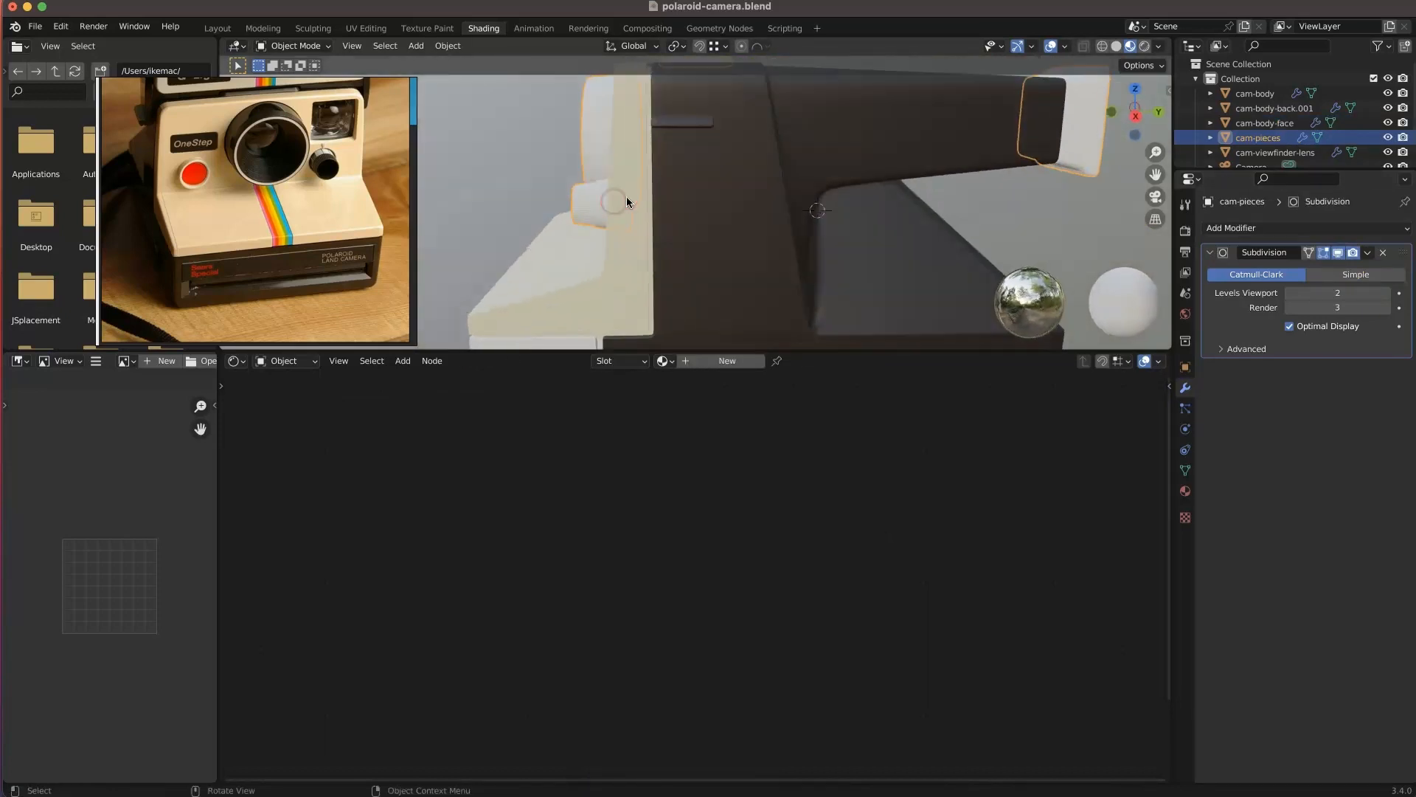
key(Tab)
scroll(757, 169, down, 3)
middle_drag(759, 168, 726, 174)
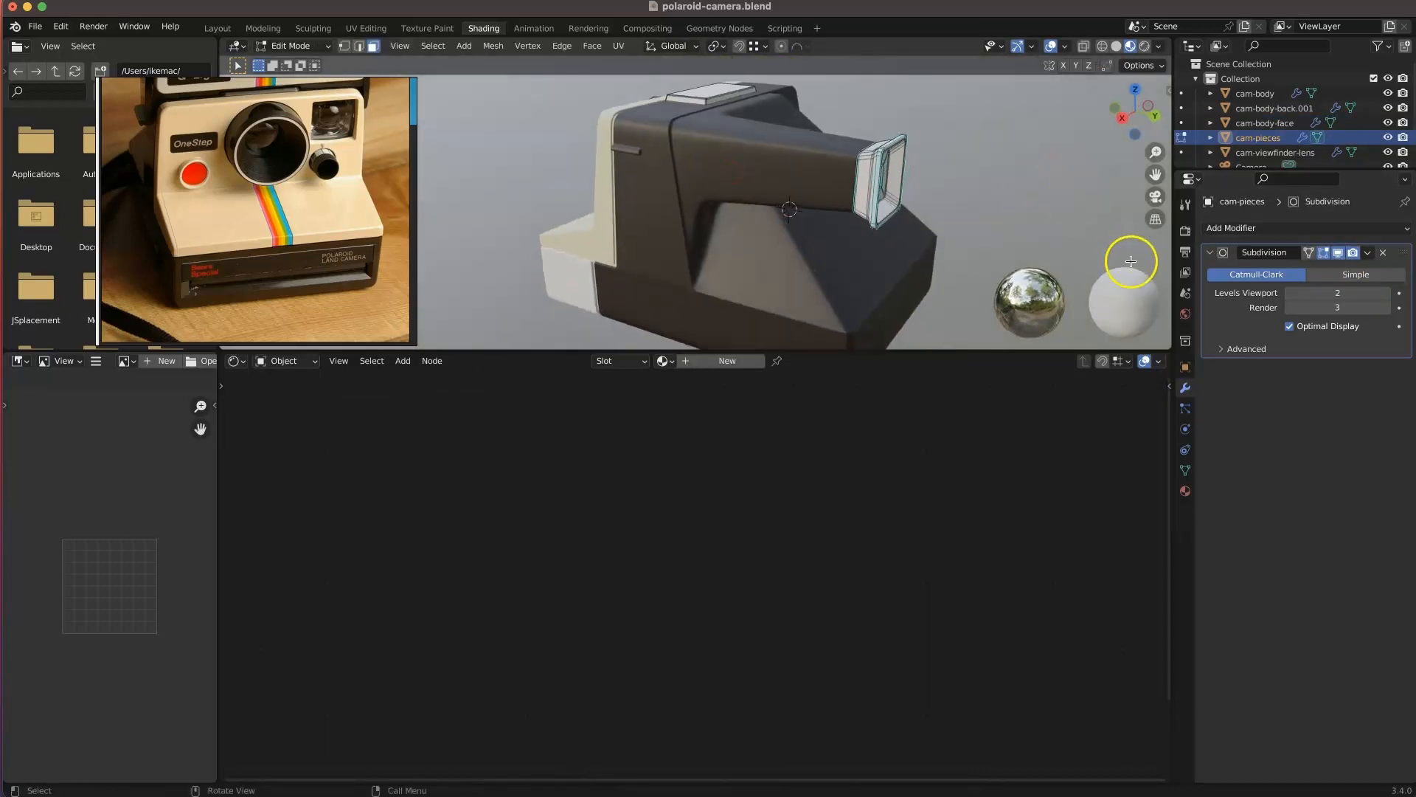
click(663, 360)
click(683, 383)
middle_drag(610, 228, 800, 213)
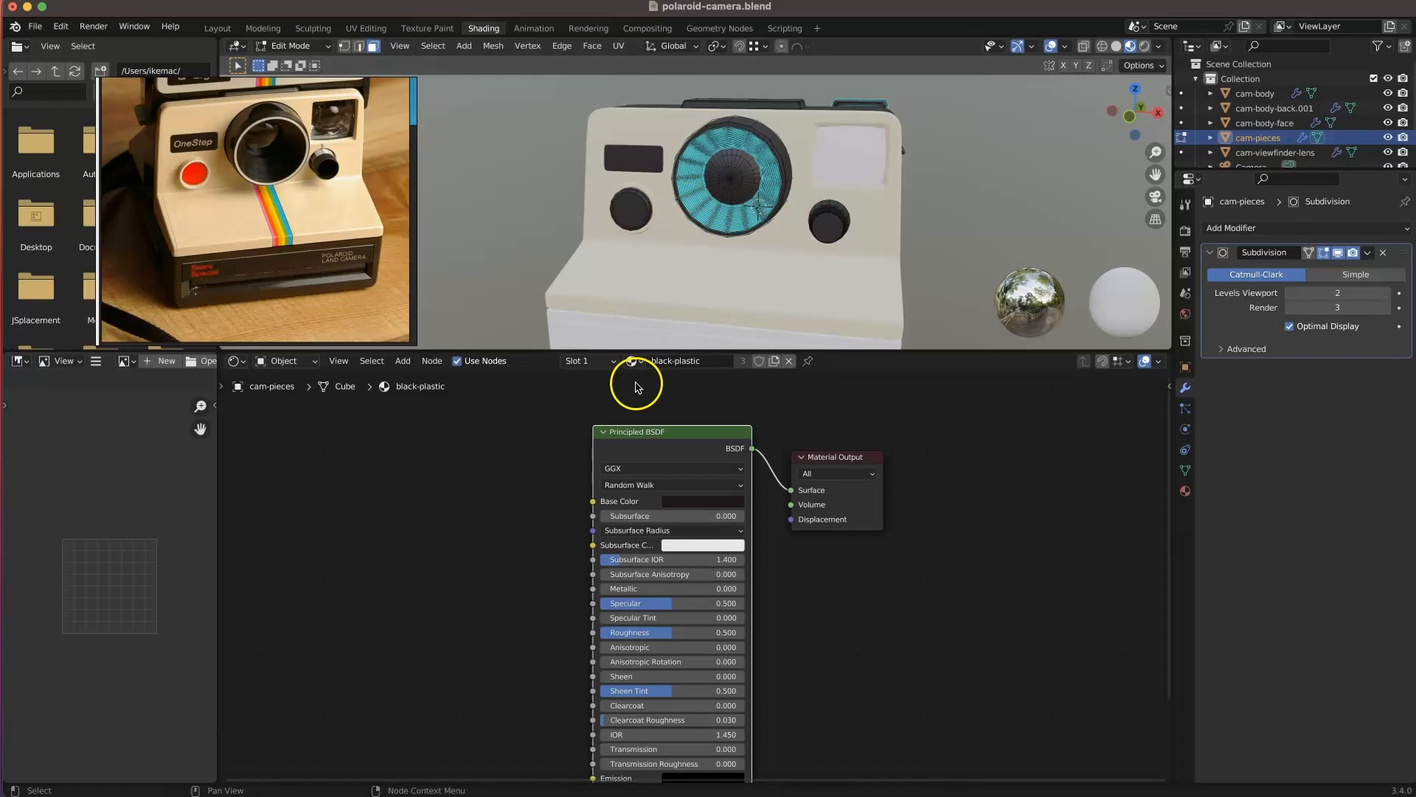
- Make the black-plastic material on cam-pieces a single-user copy and name the copy red-plastic
click(1186, 490)
right_click(1334, 238)
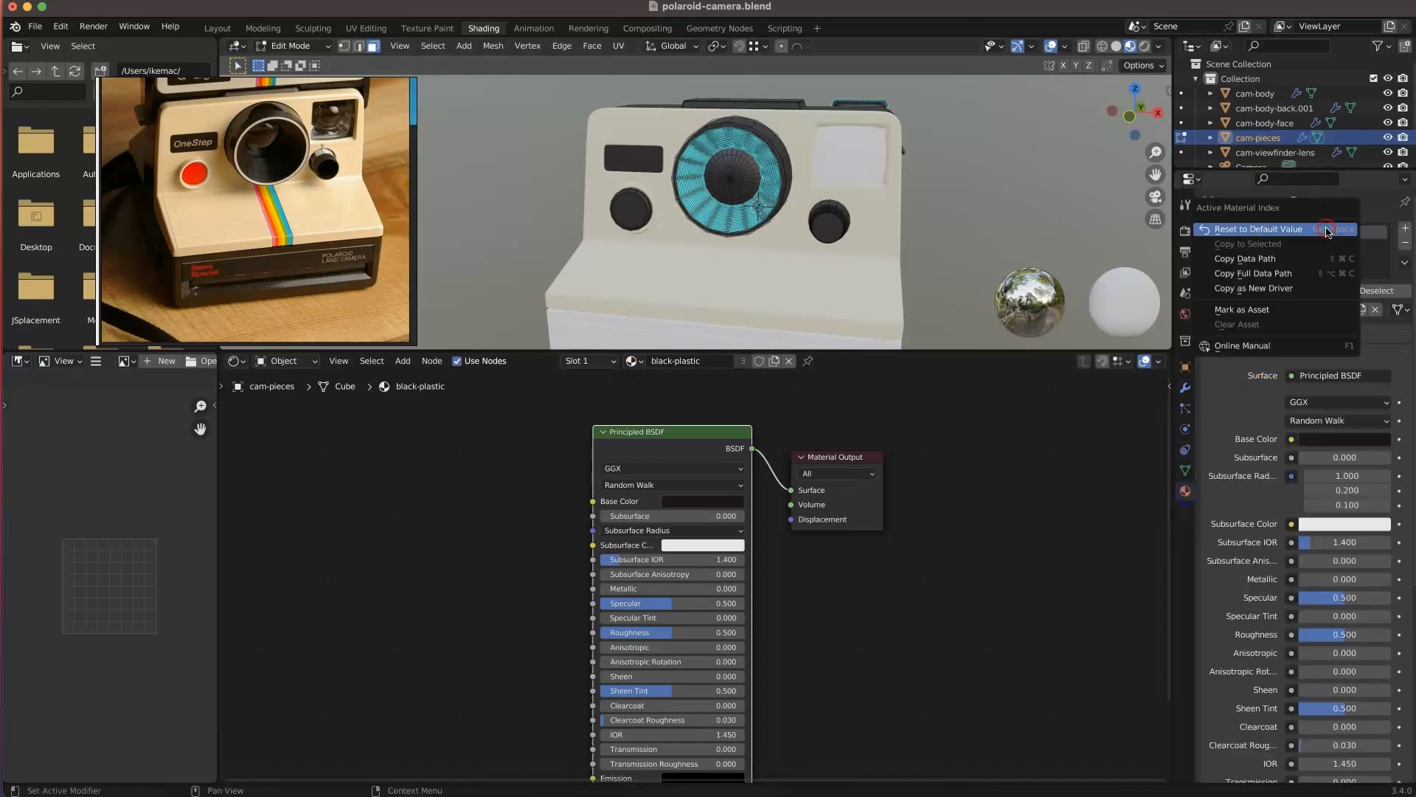
click(1117, 447)
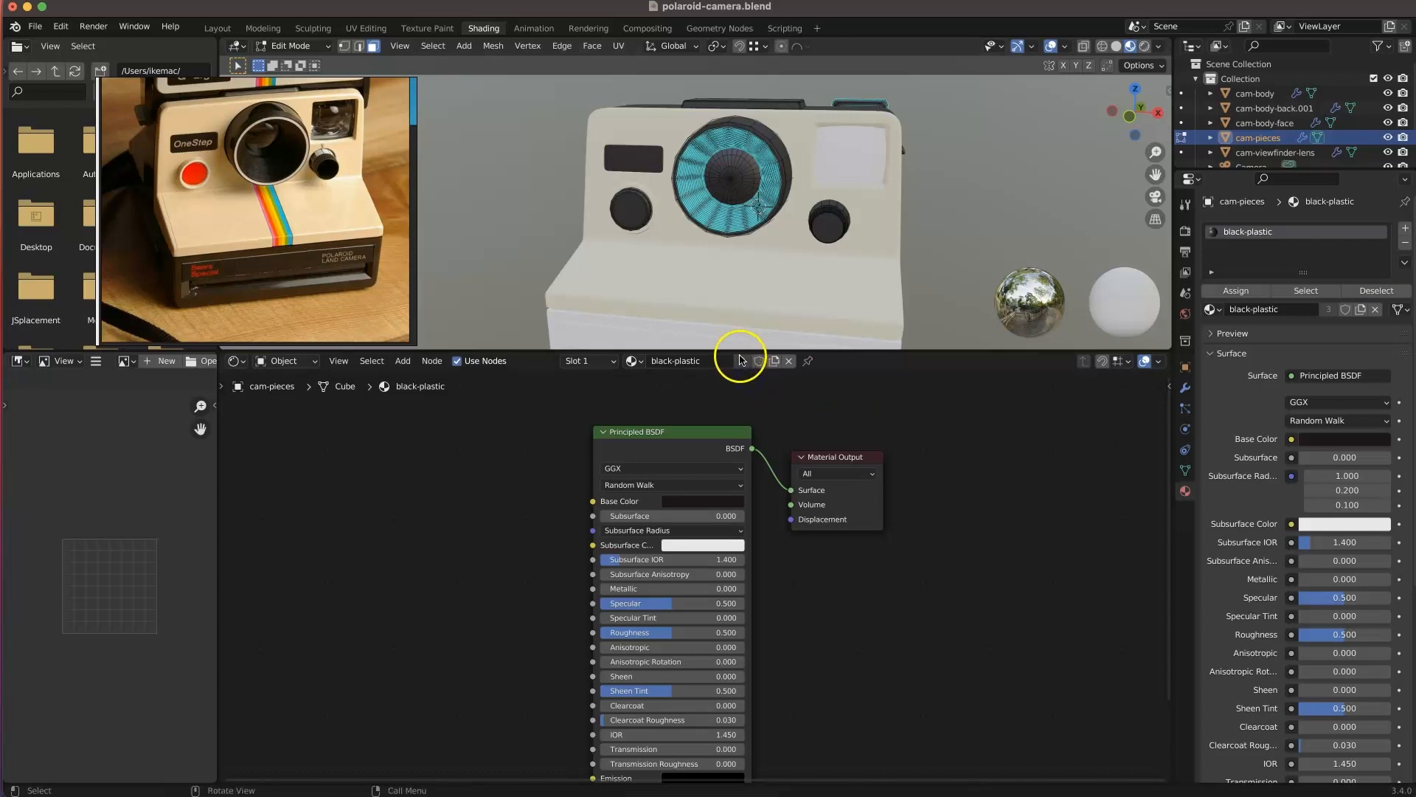
key(Tab)
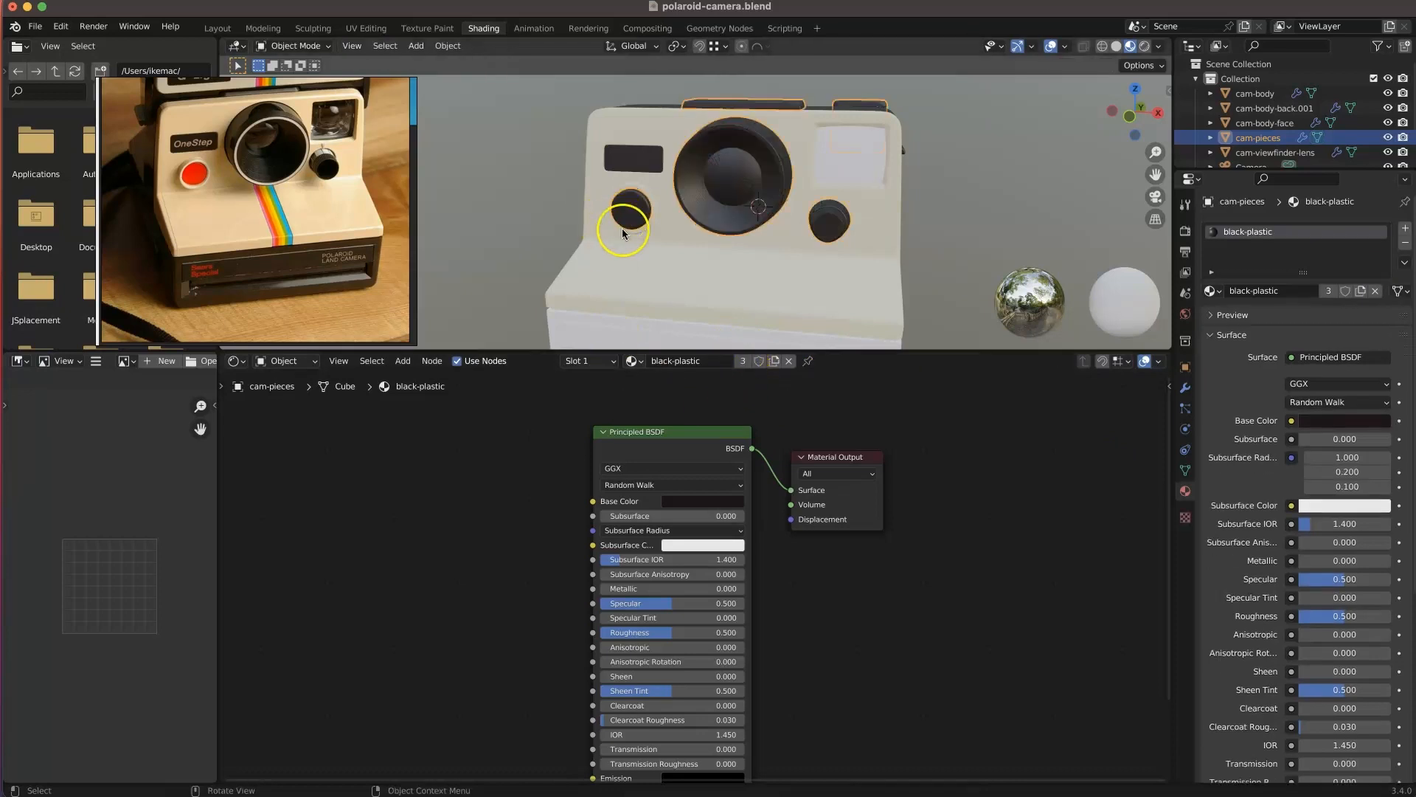
click(743, 360)
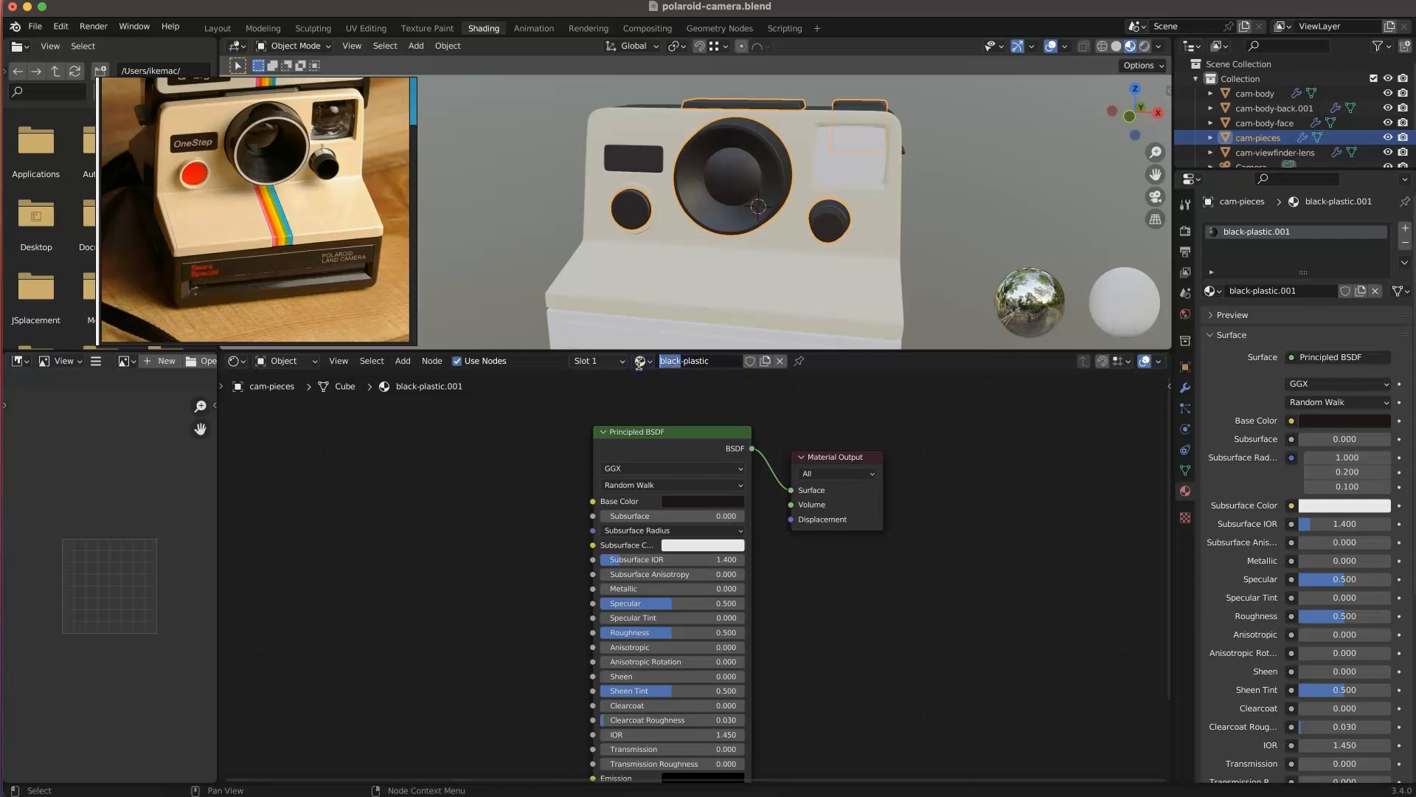
- Set the red-plastic base color to a saturated orange-red, about hue 0.006, saturation 1.000 and value 0.699
click(708, 502)
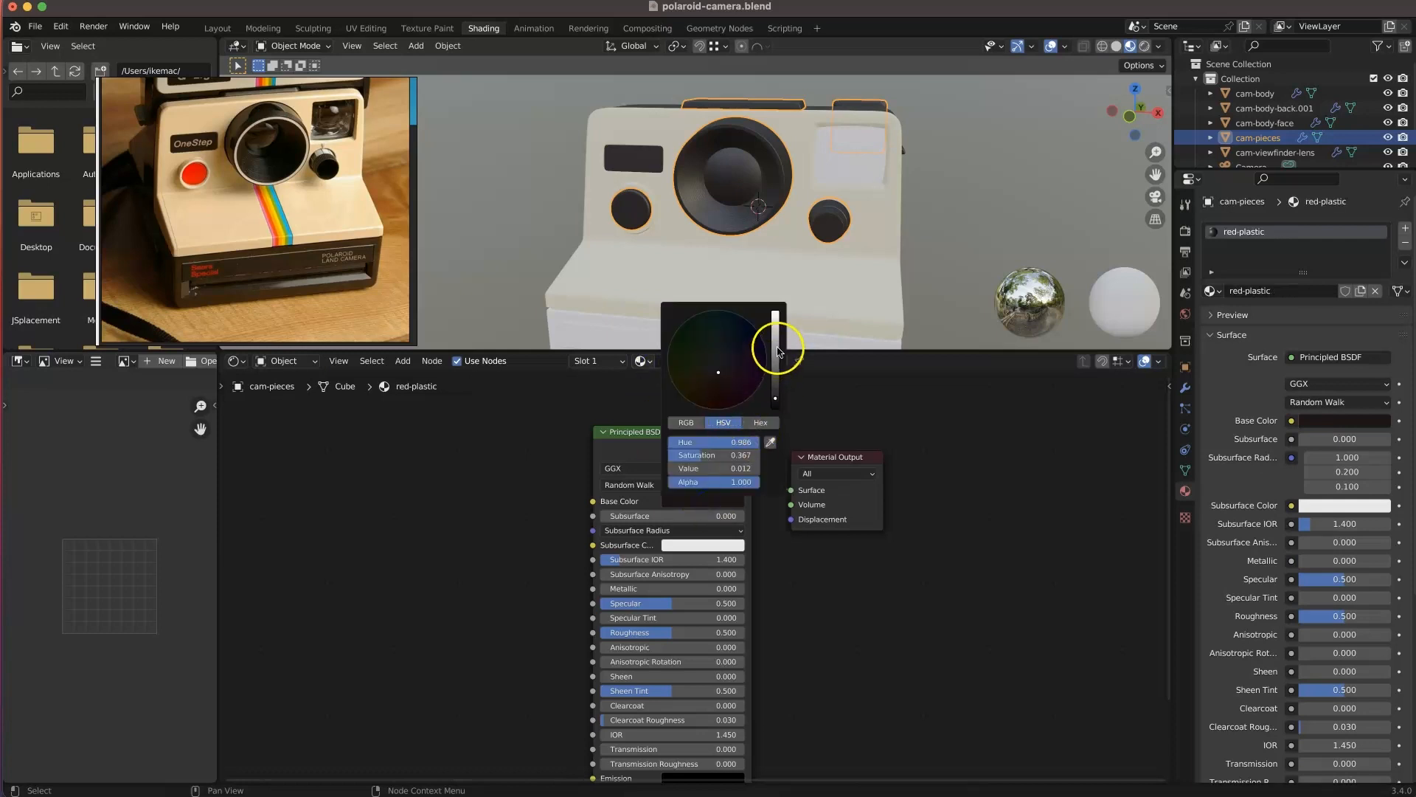
drag(777, 352, 776, 316)
click(717, 403)
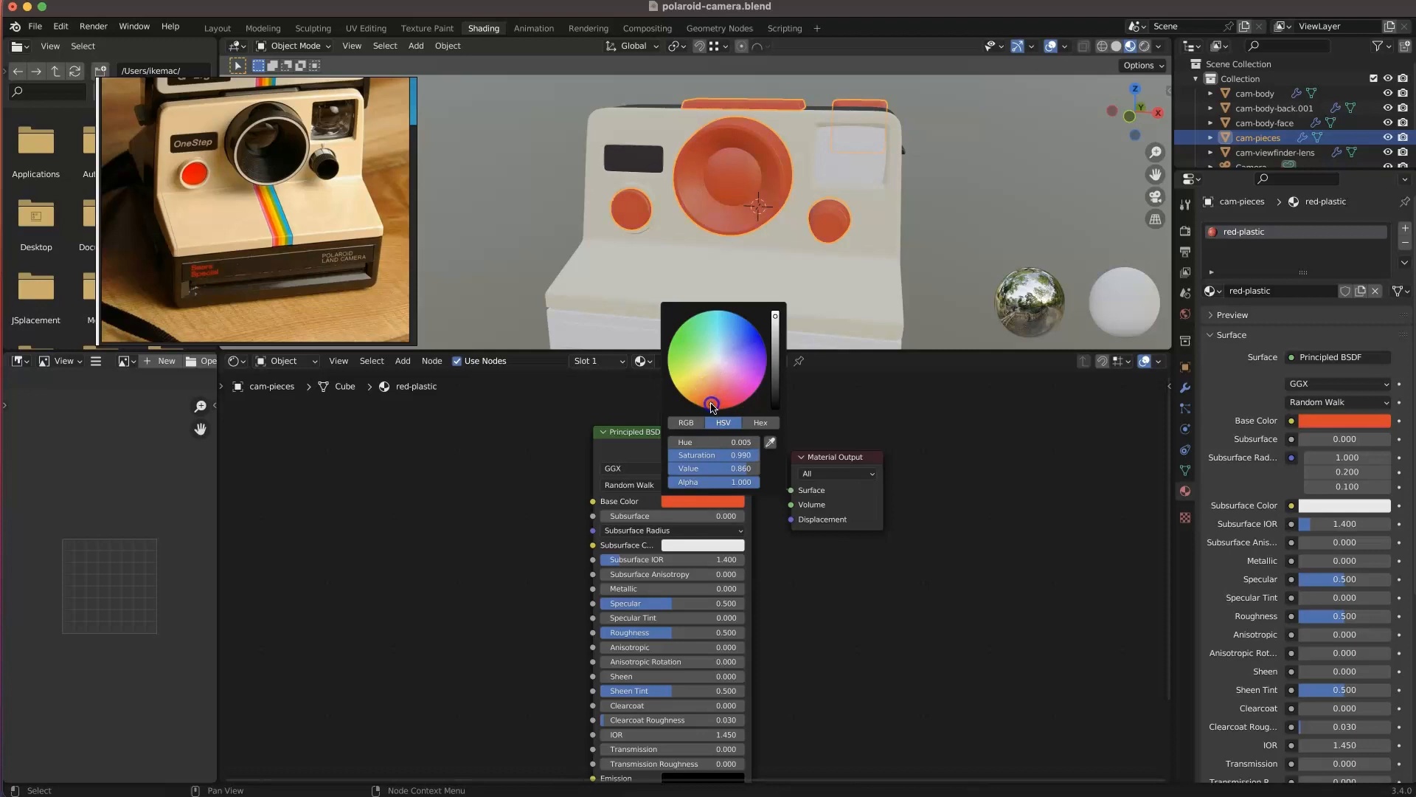
drag(771, 357, 775, 330)
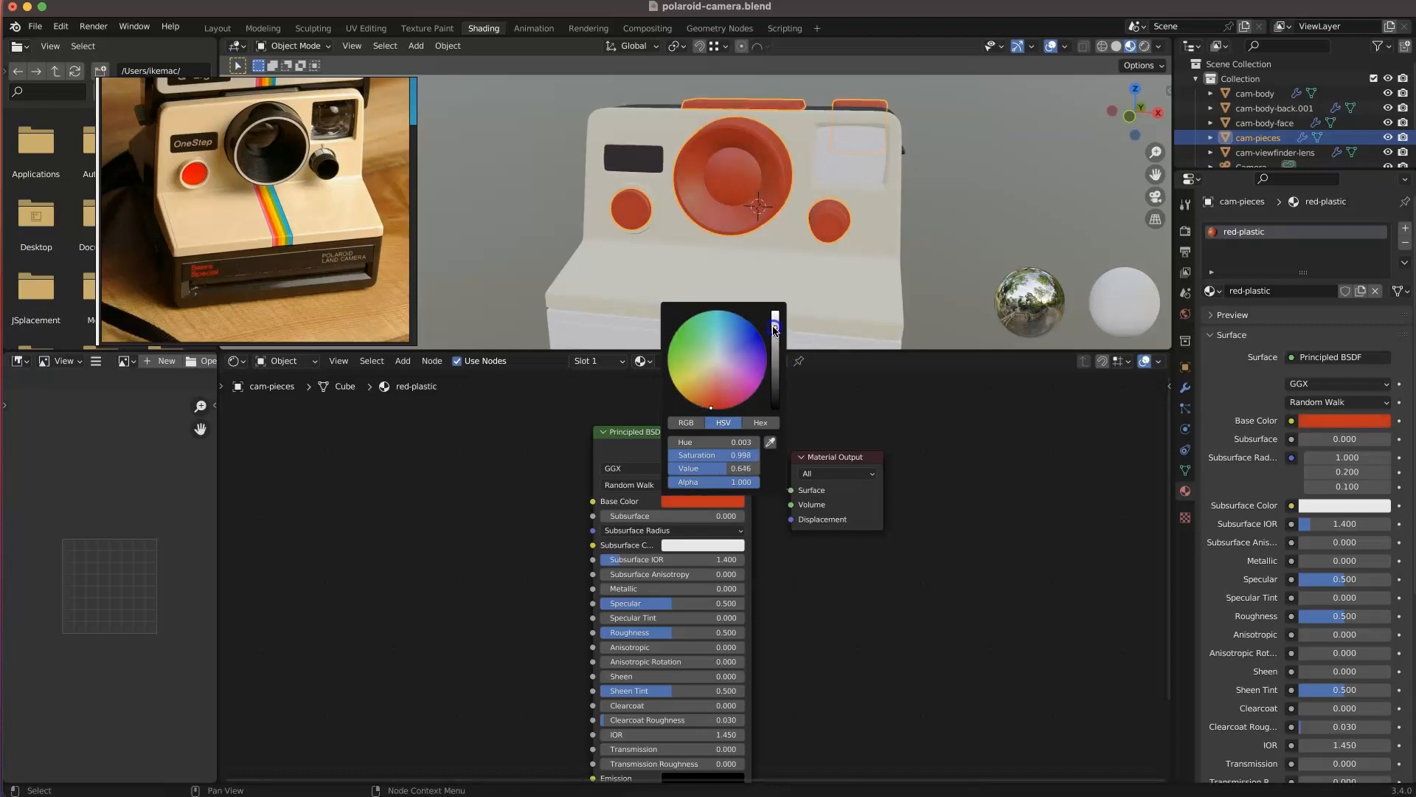
drag(722, 411, 705, 410)
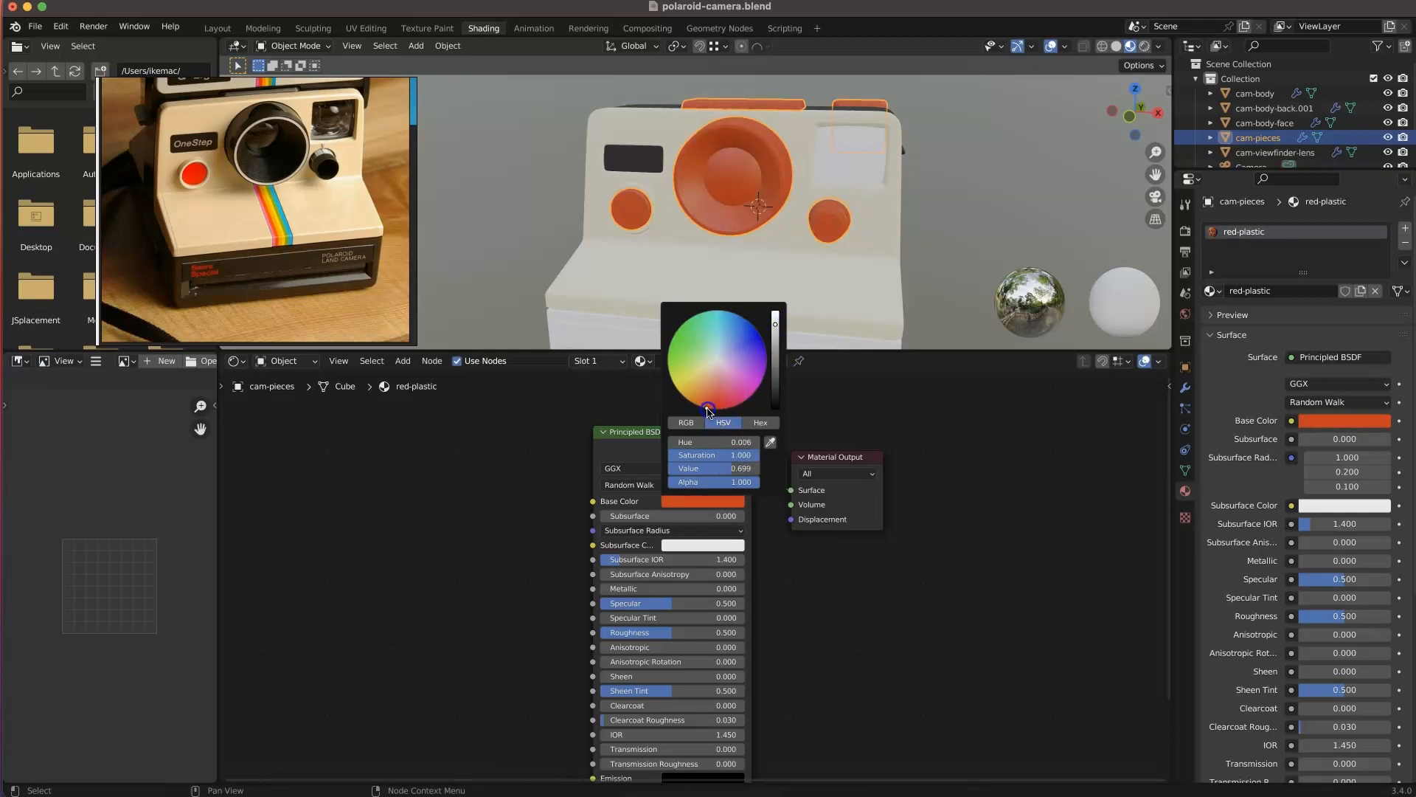
mouse_move(805, 177)
middle_down()
mouse_move(765, 190)
mouse_move(804, 163)
middle_up()
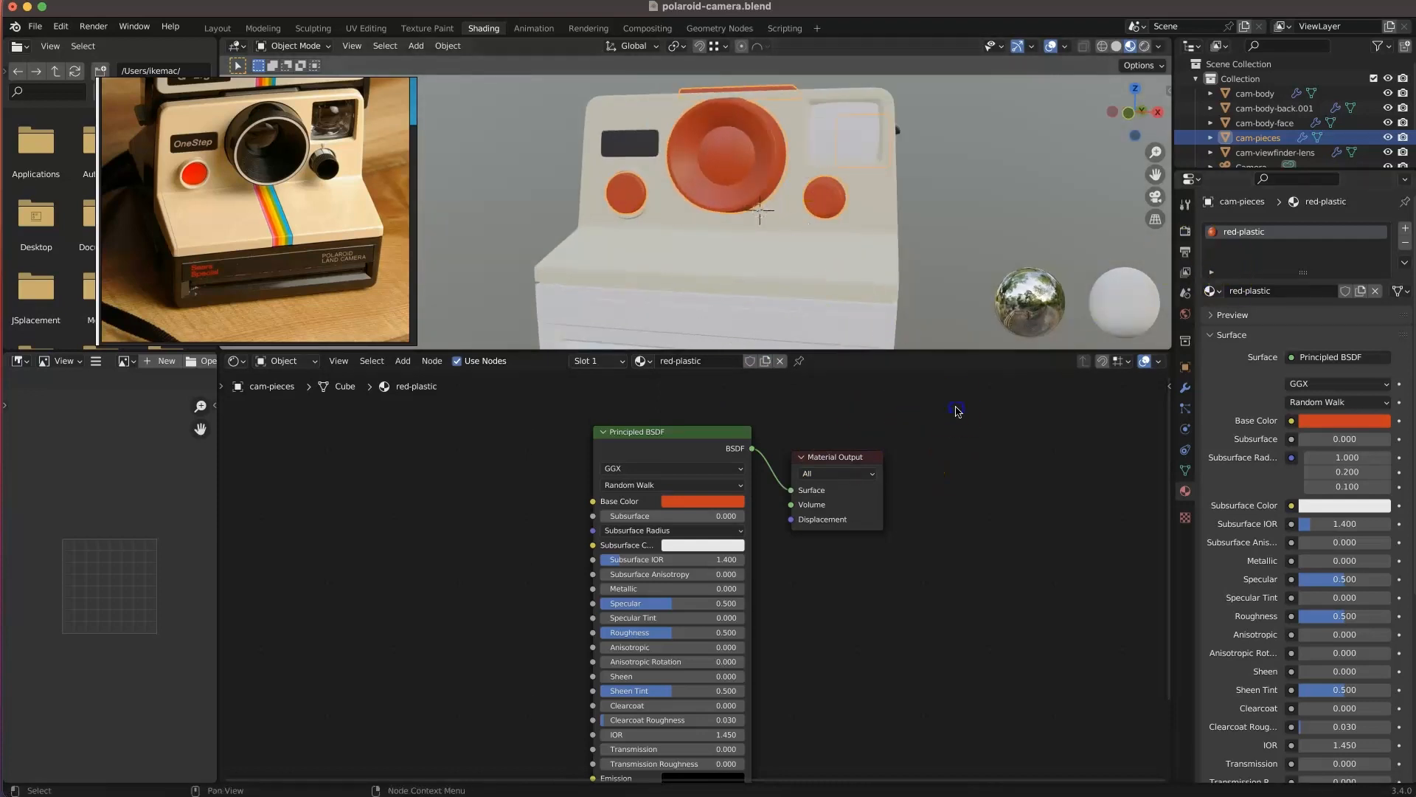
- Switch the first cam-pieces material slot back to black-plastic and add a second slot holding red-plastic
click(642, 361)
click(669, 388)
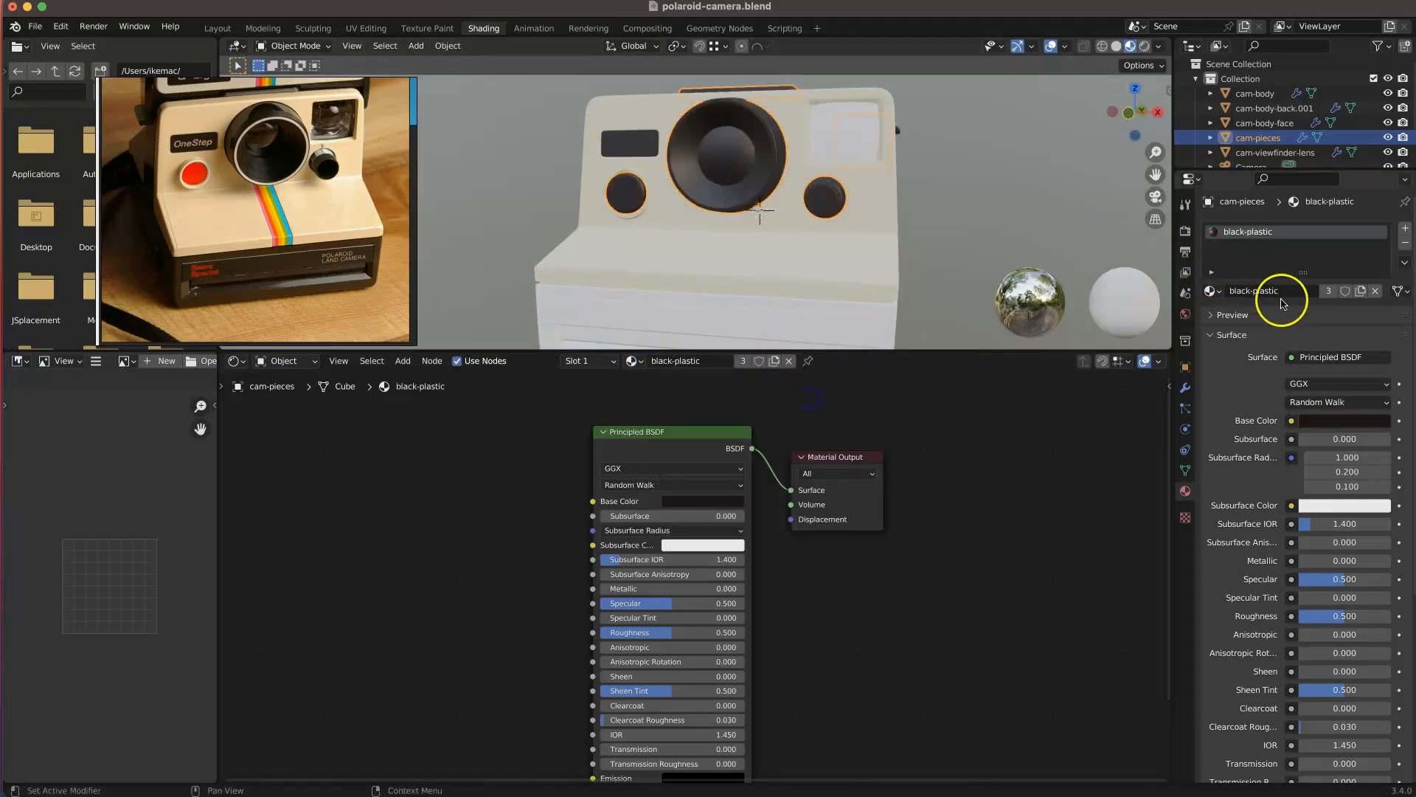
click(1401, 229)
click(1209, 314)
click(1227, 347)
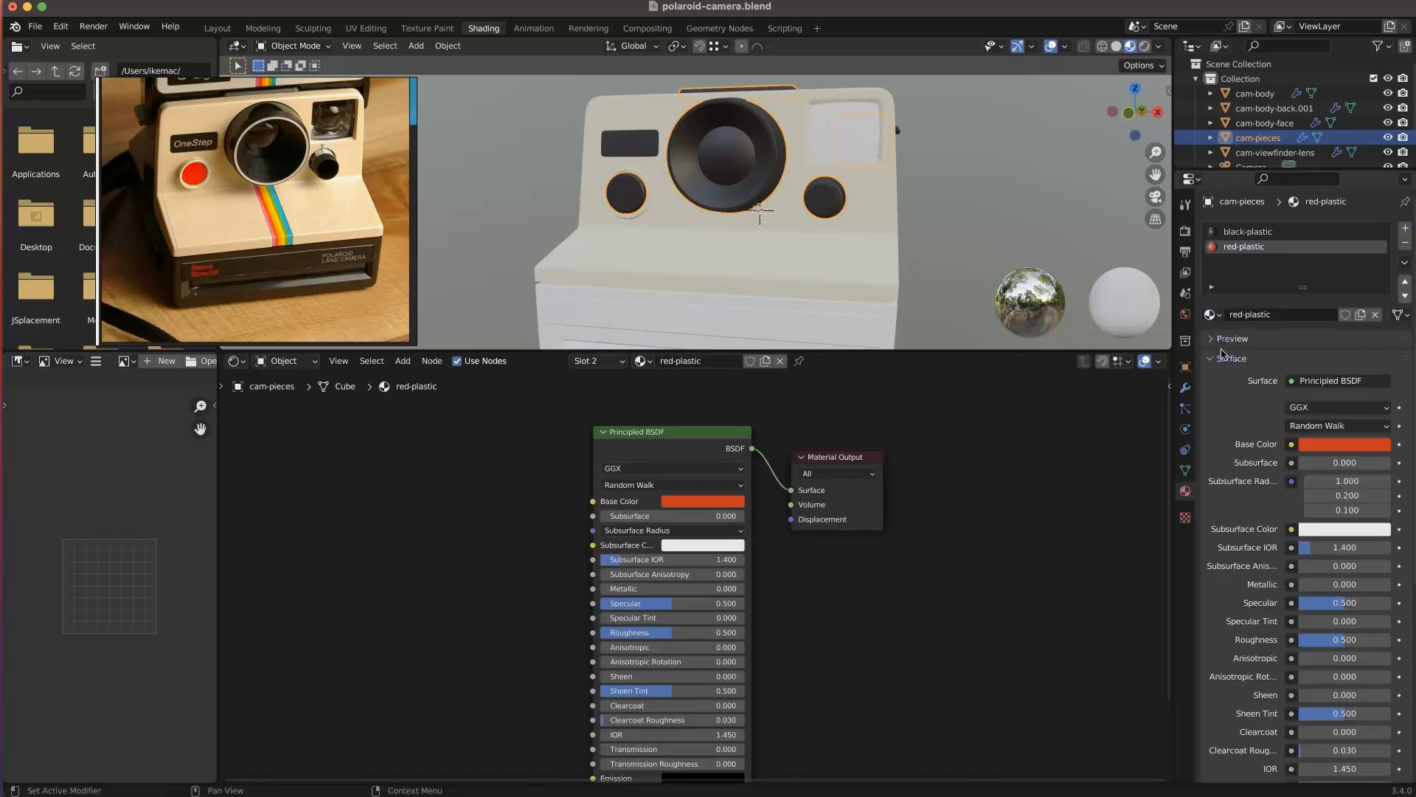
- Select the front face of the round shutter button below the label recess and assign red-plastic to it
key(Tab)
shift+click(627, 201)
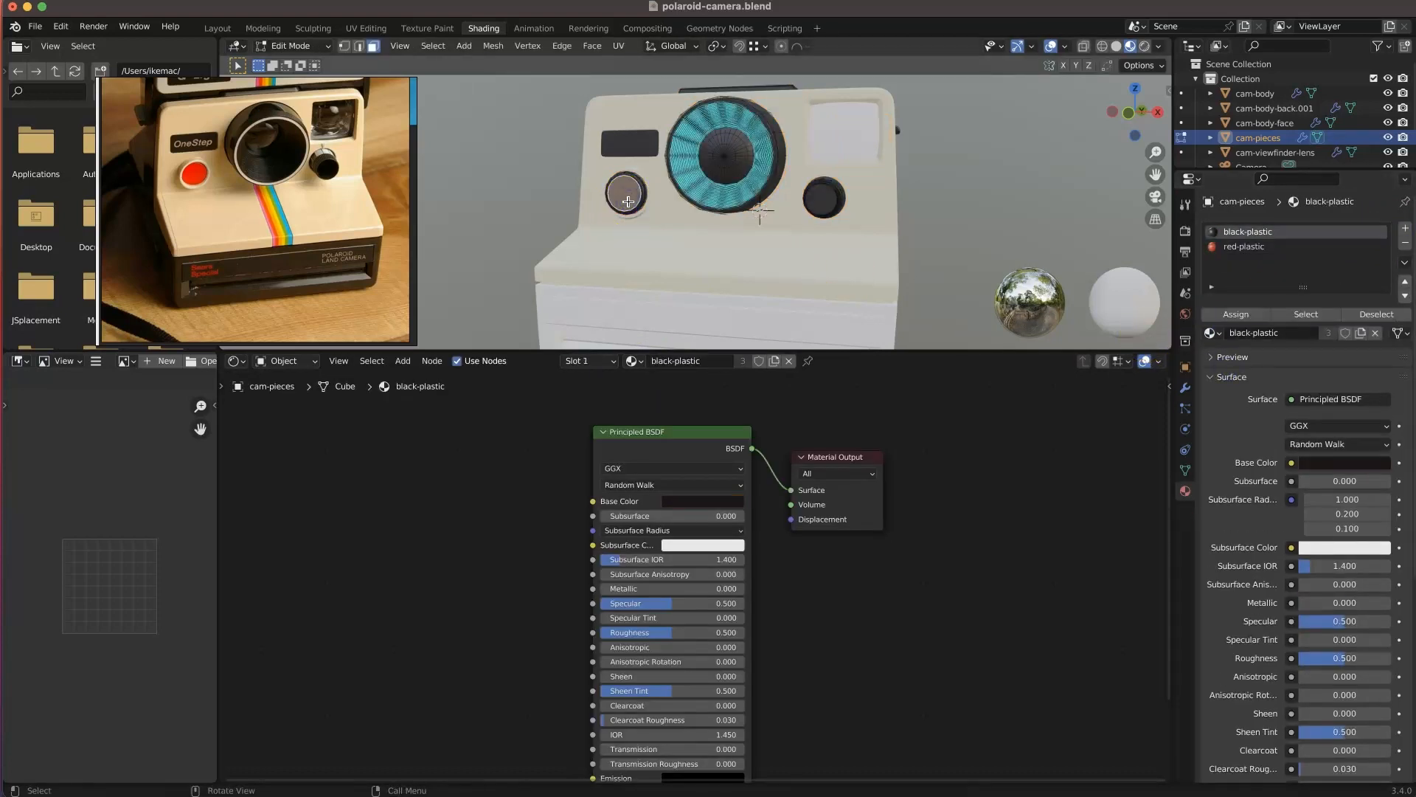
click(1270, 253)
click(1254, 313)
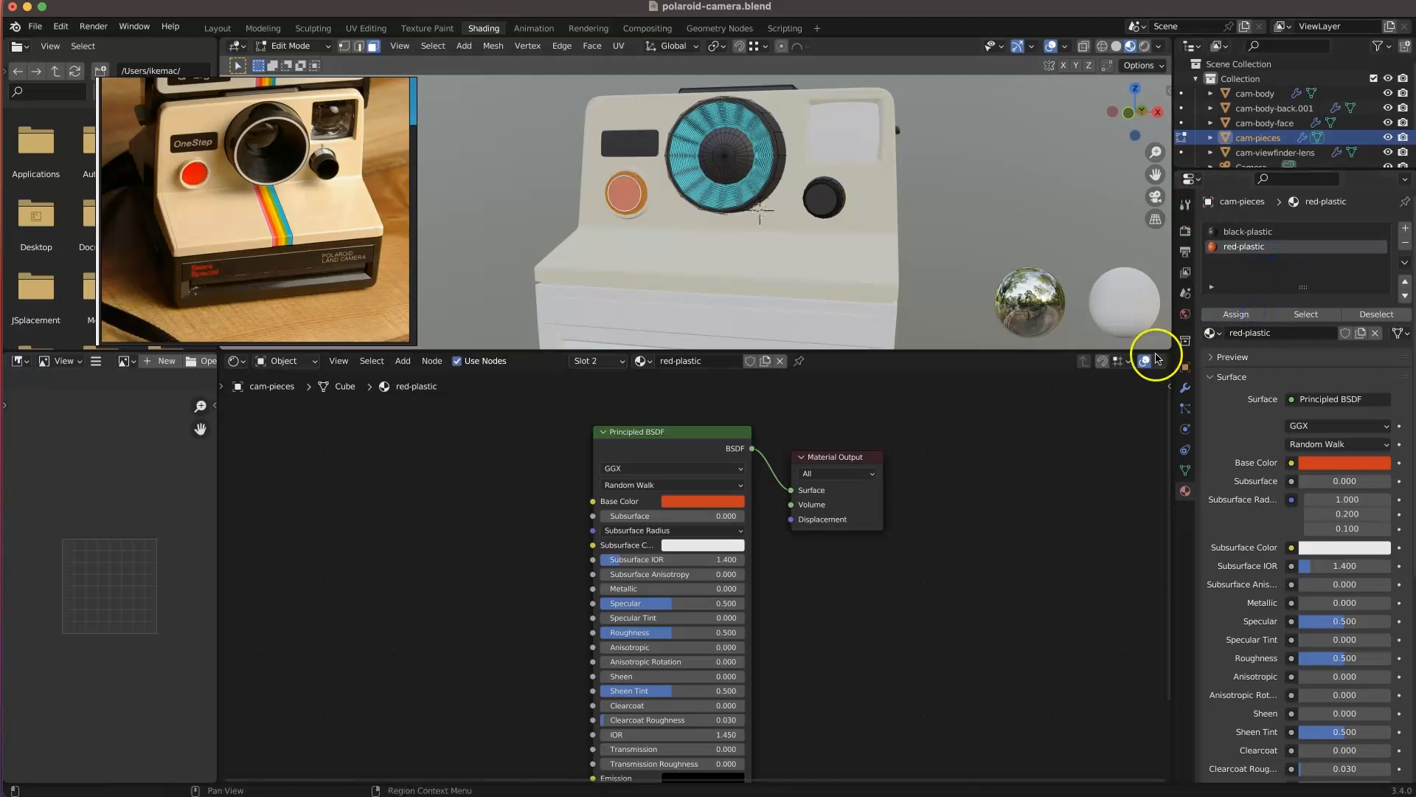
scroll(740, 148, up, 3)
middle_drag(753, 122, 802, 180)
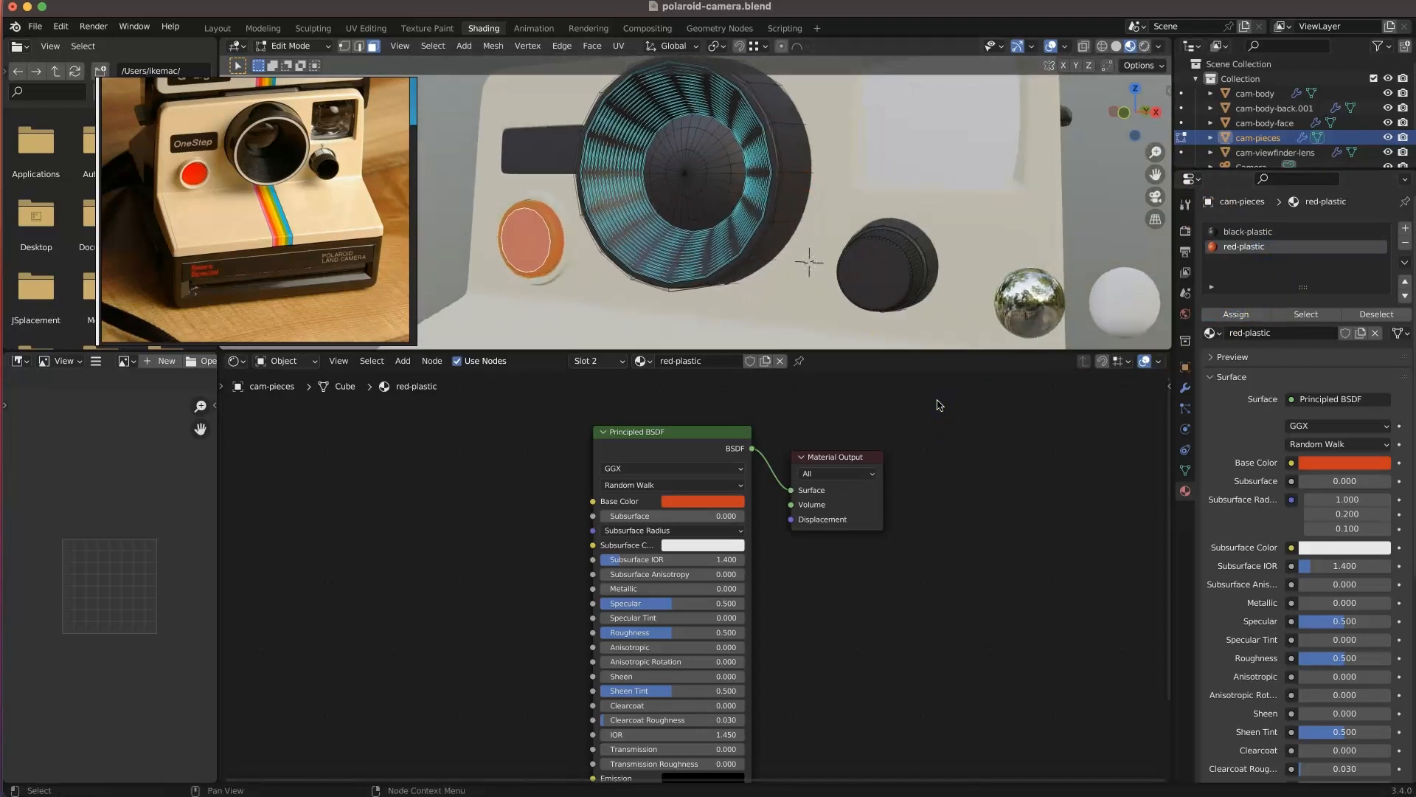
key(Tab)
- Assign black-plastic to cam-body, the lower front section of the camera
scroll(763, 236, down, 3)
middle_drag(764, 236, 762, 161)
click(754, 171)
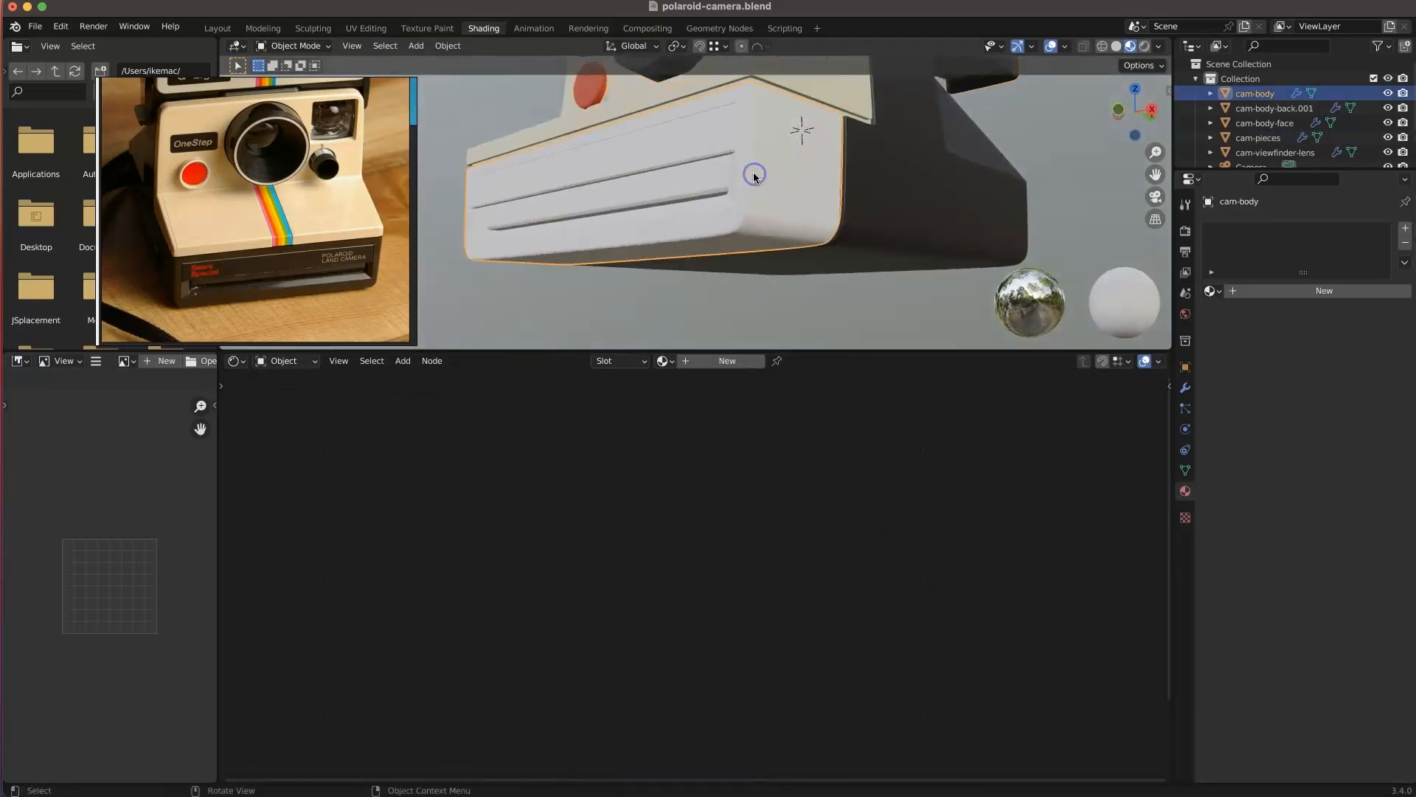
click(664, 361)
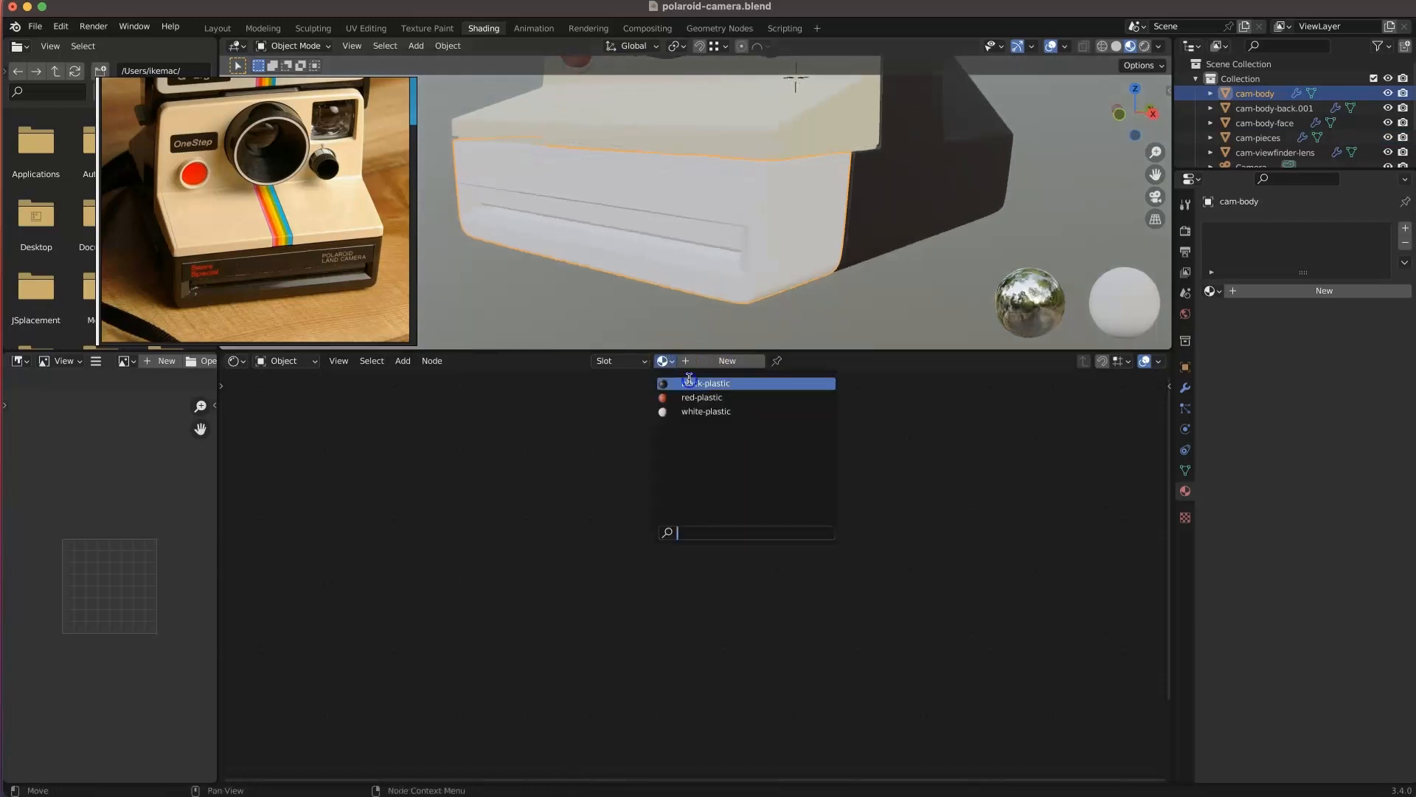
click(688, 383)
- Assign black-plastic to the small eject-button on the side of the camera
middle_drag(774, 177, 984, 109)
click(617, 262)
click(665, 361)
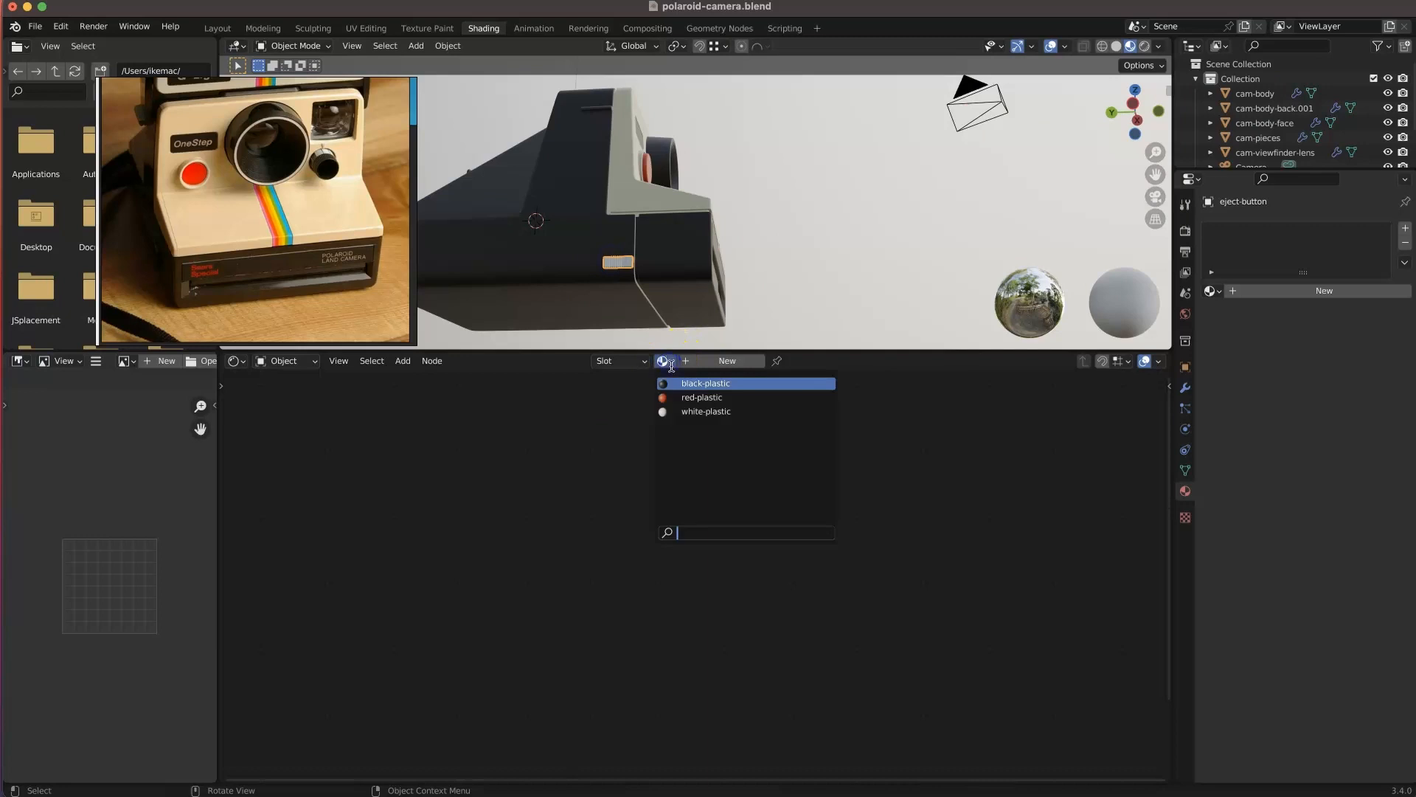
click(706, 383)
- Add a third material slot to cam-pieces with a new material named glass
middle_drag(472, 243, 597, 259)
scroll(741, 183, up, 2)
scroll(604, 236, up, 3)
scroll(602, 236, down, 2)
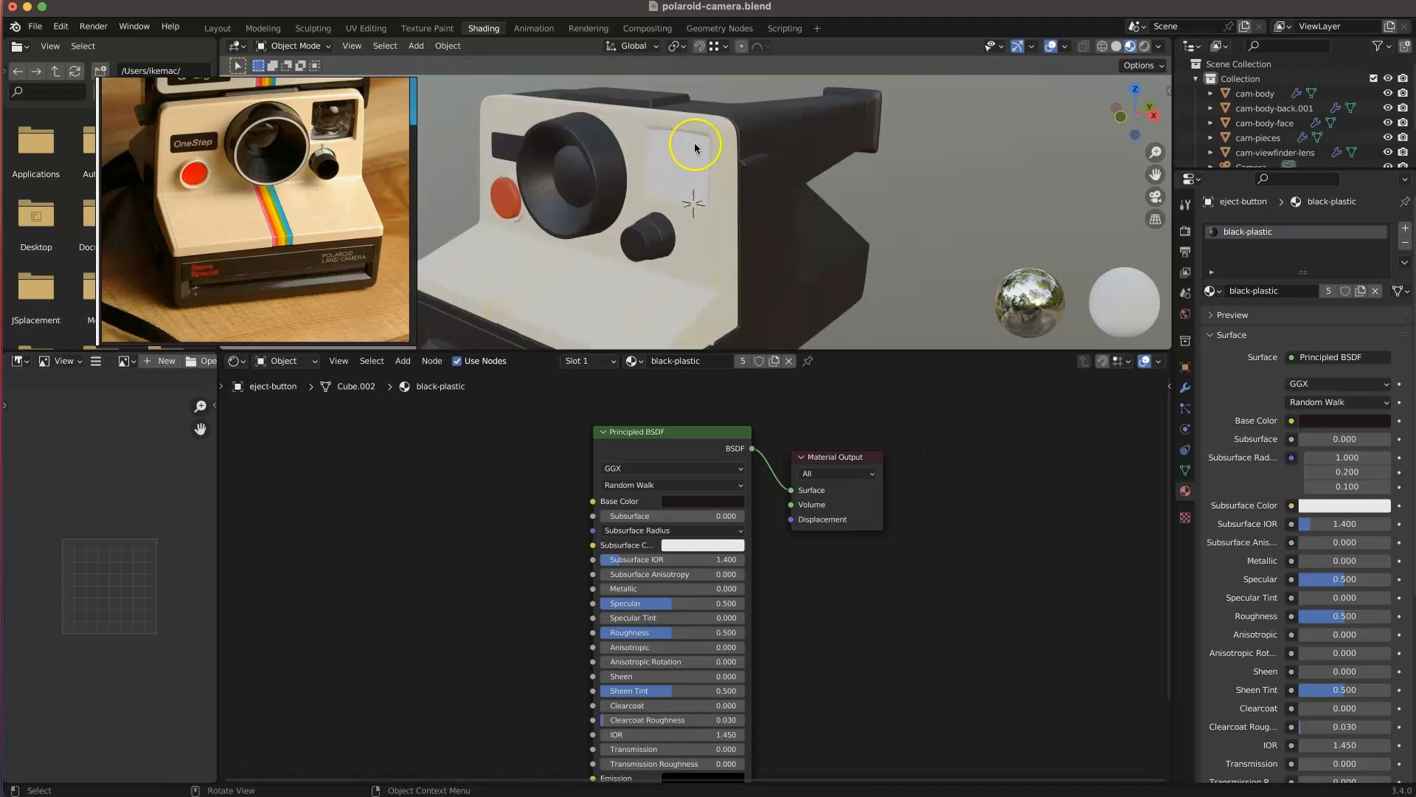
middle_drag(848, 267, 708, 199)
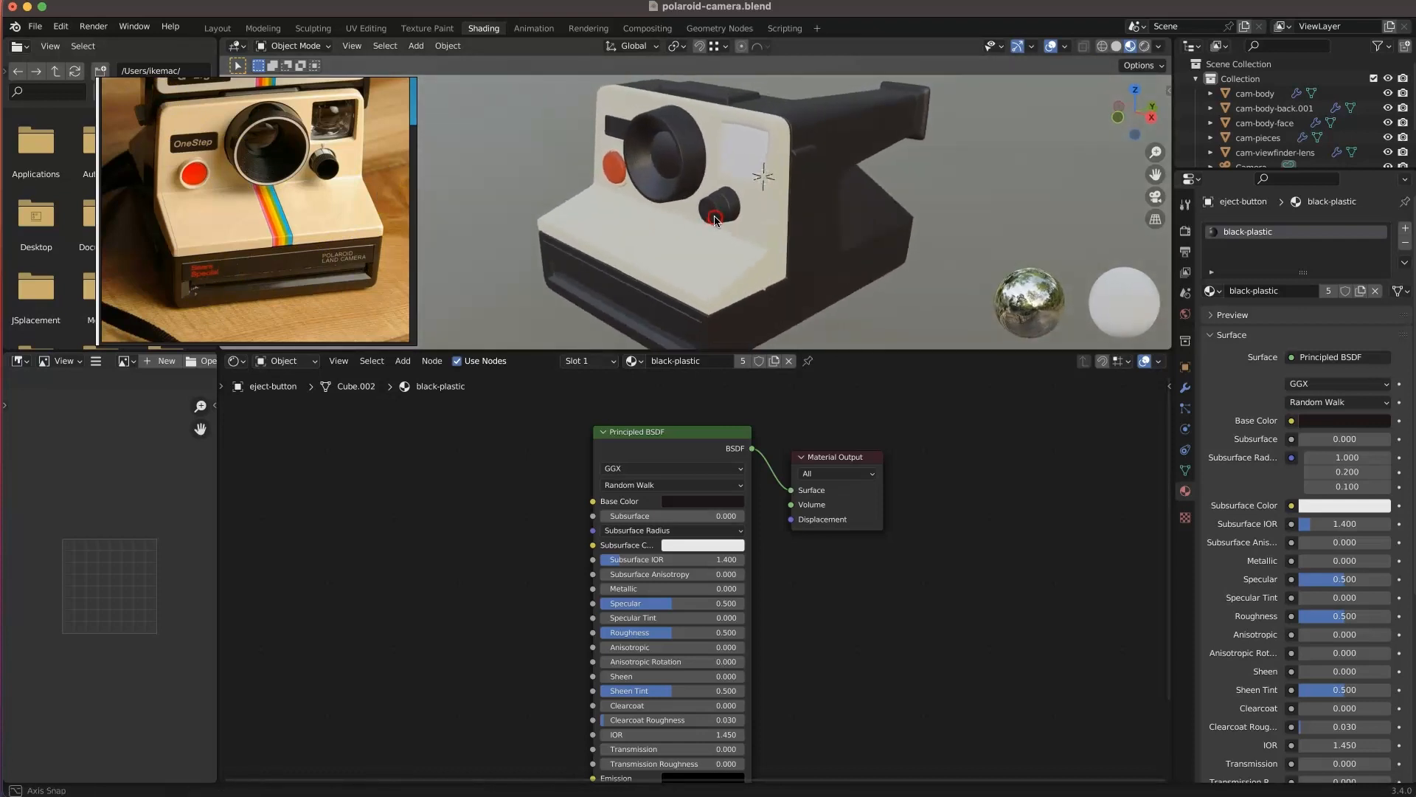
scroll(698, 185, up, 2)
middle_drag(689, 142, 1003, 196)
middle_drag(613, 180, 755, 173)
click(764, 177)
key(Tab)
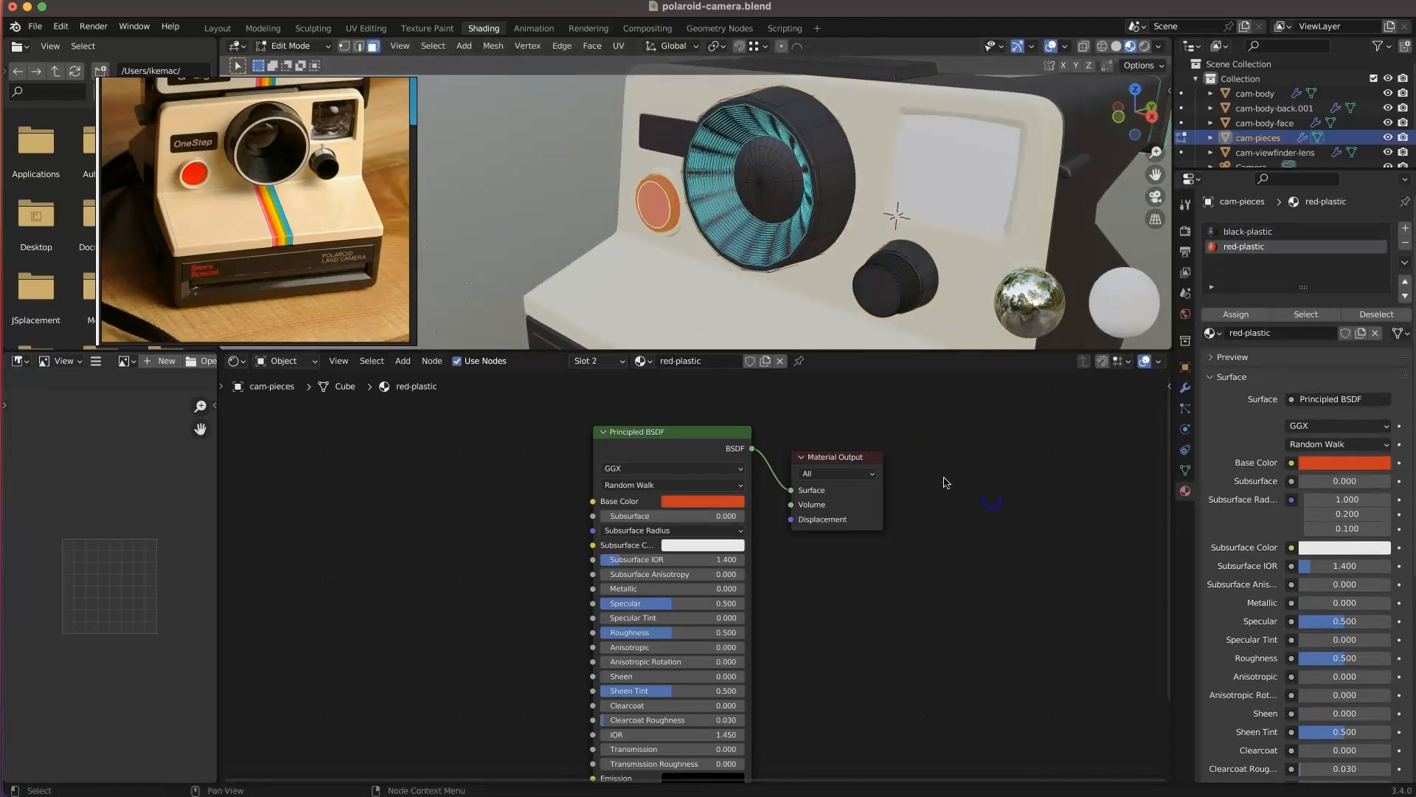
click(1405, 228)
click(1284, 332)
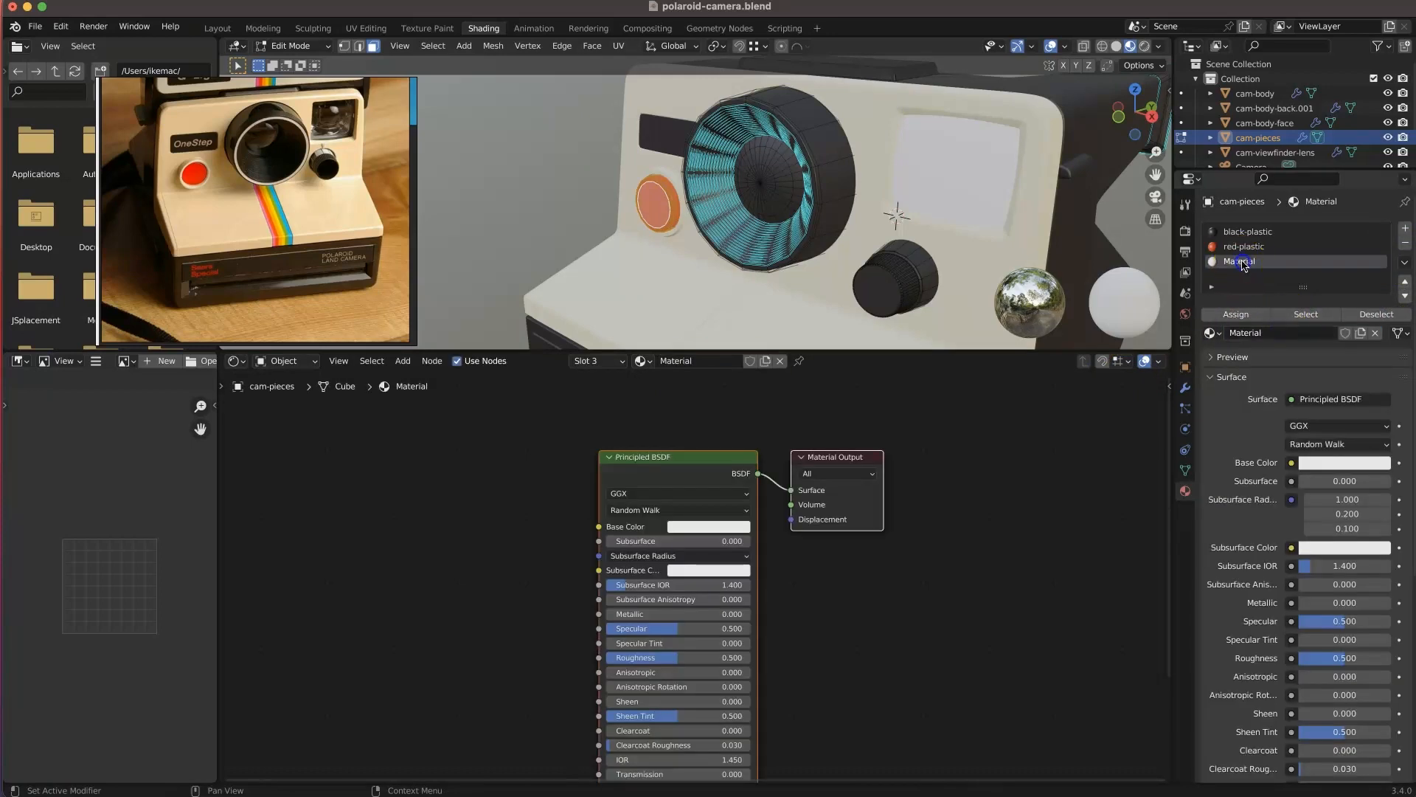
click(948, 417)
- Give the glass material a very dark blue base color, roughness 0.000 and specular 1.000
click(636, 481)
click(709, 527)
drag(784, 411, 784, 427)
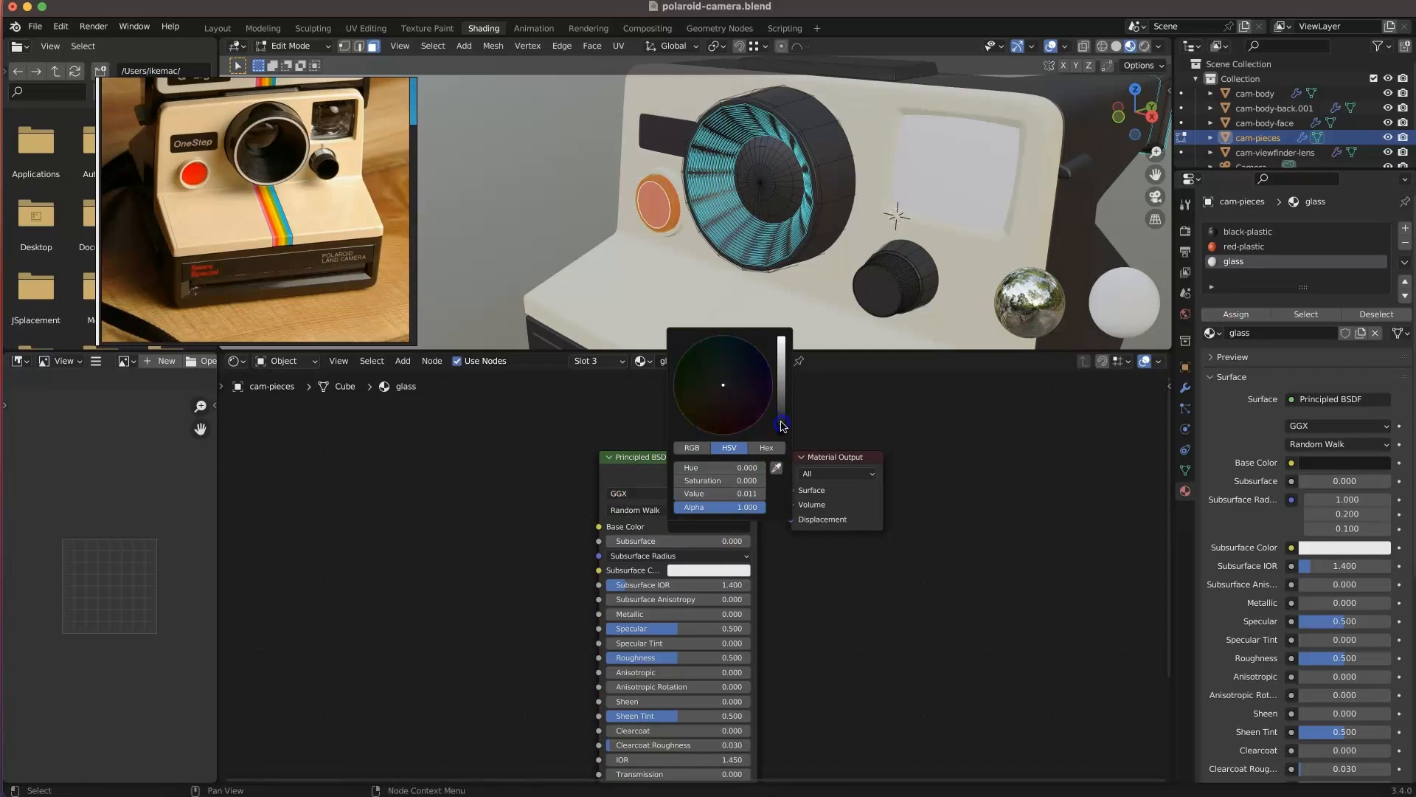
click(741, 350)
middle_drag(827, 624, 828, 484)
drag(677, 511, 579, 506)
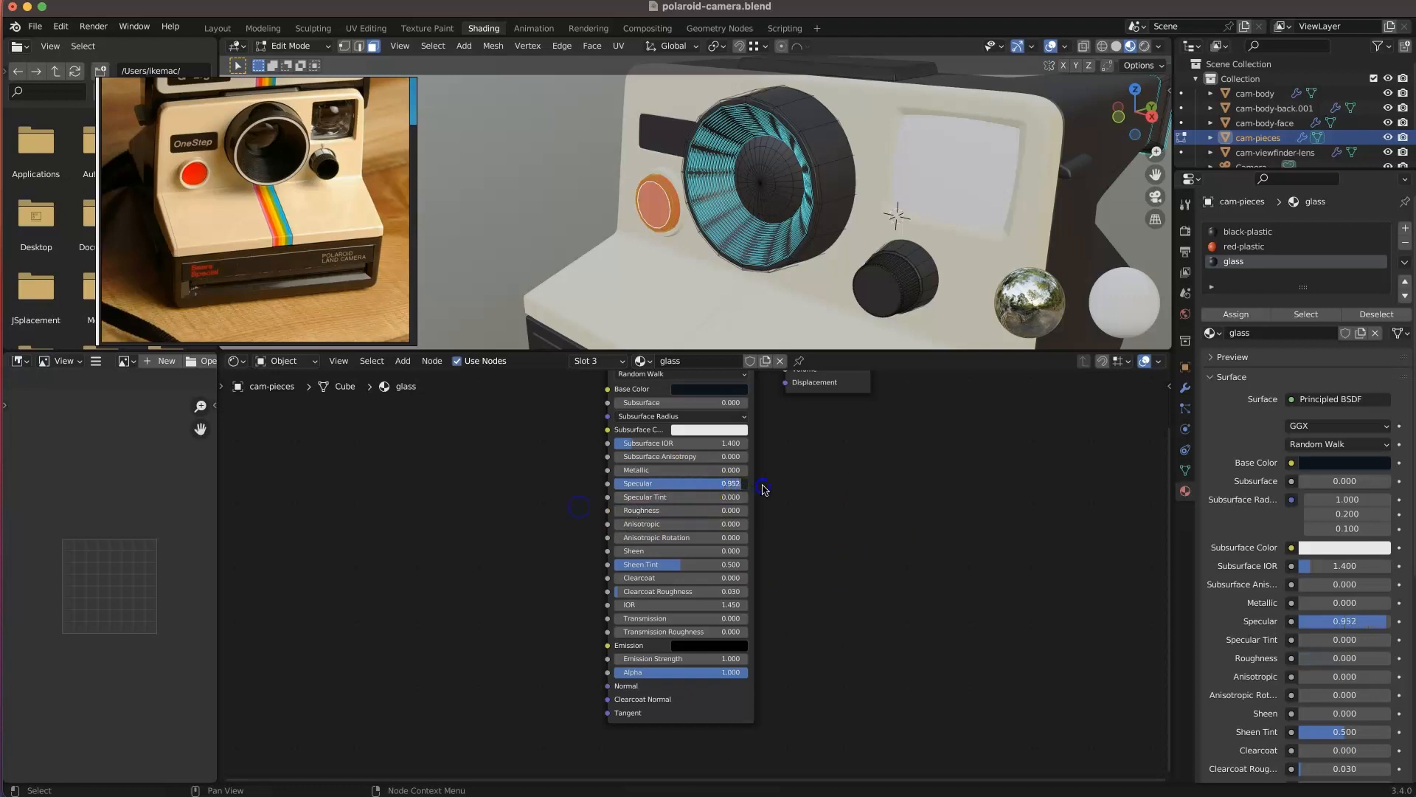
- Select the inner lens faces at the center of the lens barrel and assign the glass material to them
click(777, 196)
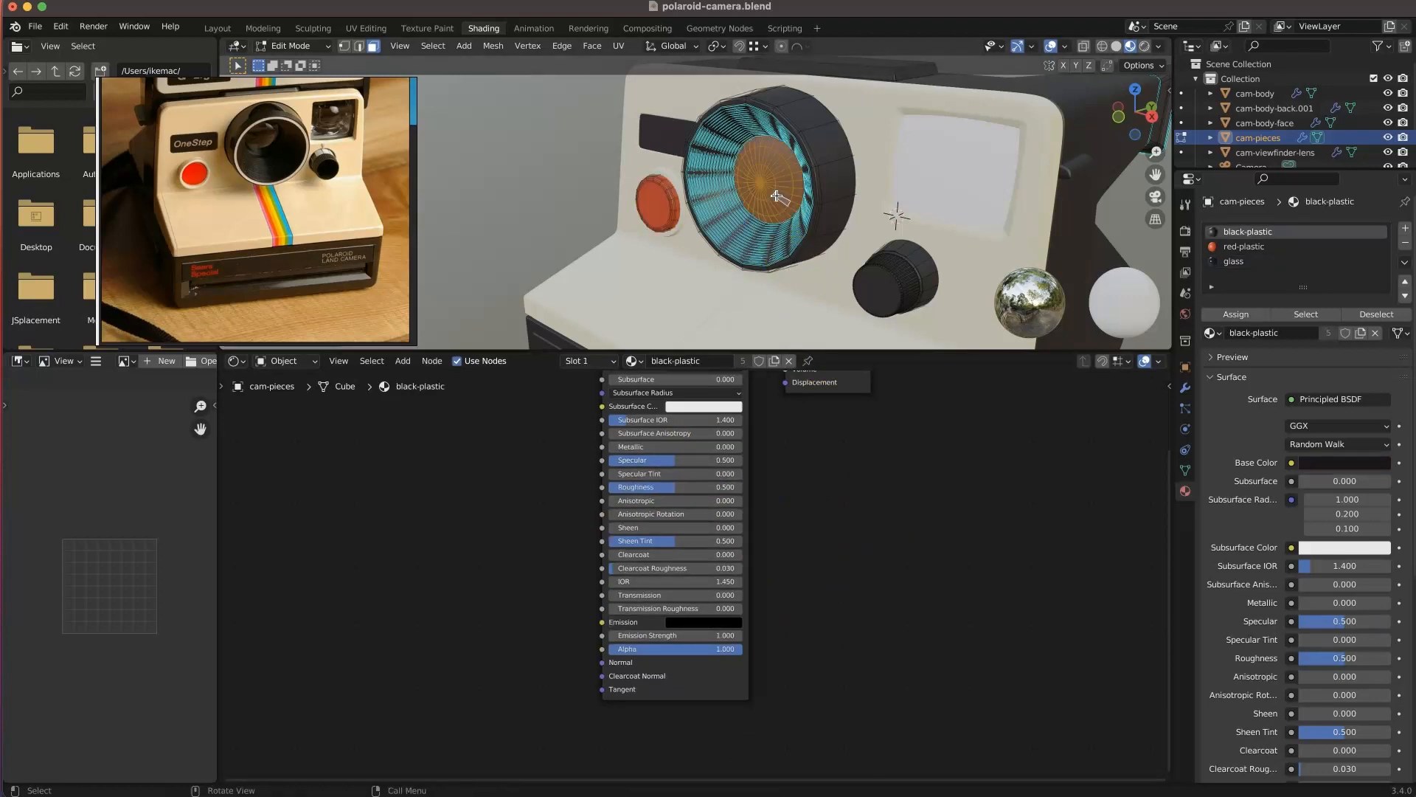
click(1253, 262)
click(1224, 317)
middle_drag(828, 180, 782, 243)
key(Tab)
middle_drag(863, 213, 826, 170)
scroll(826, 170, down, 3)
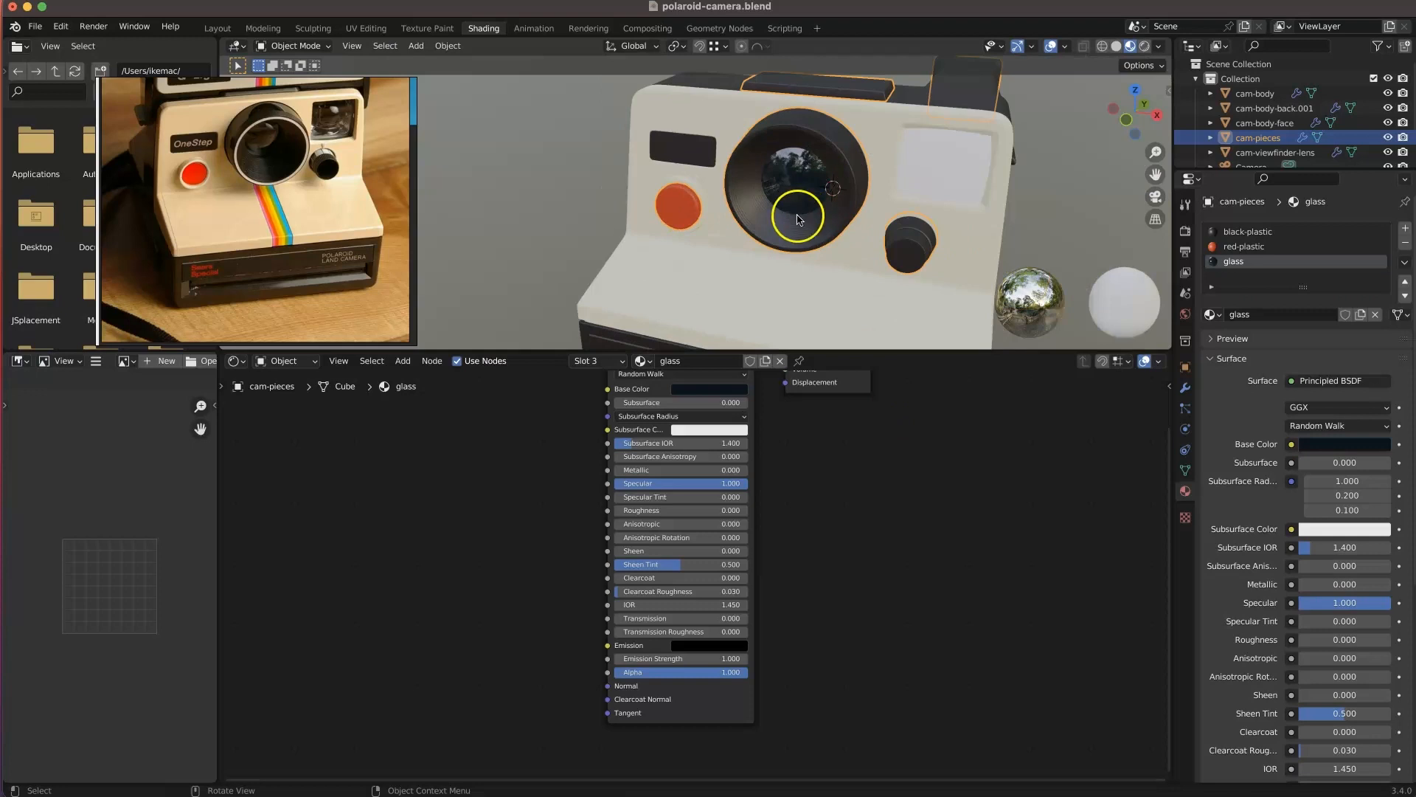
- Change the glass material's base color from its blue tint to a very dark brown
middle_drag(798, 219, 782, 236)
click(705, 388)
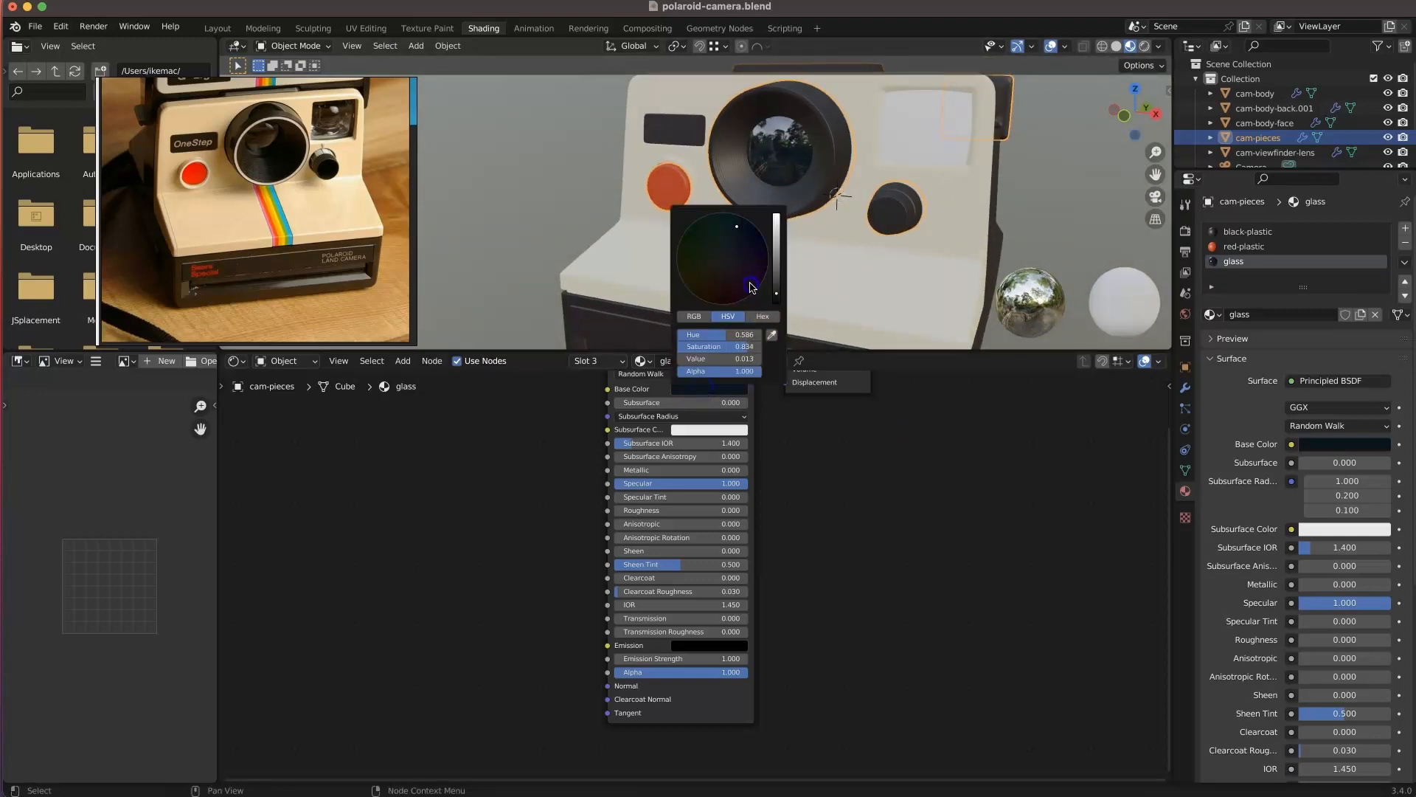
middle_drag(737, 243, 885, 174)
- Scale the edge loop on the lens barrel's front rim slightly outward on all axes except Y, and save the file
key(Tab)
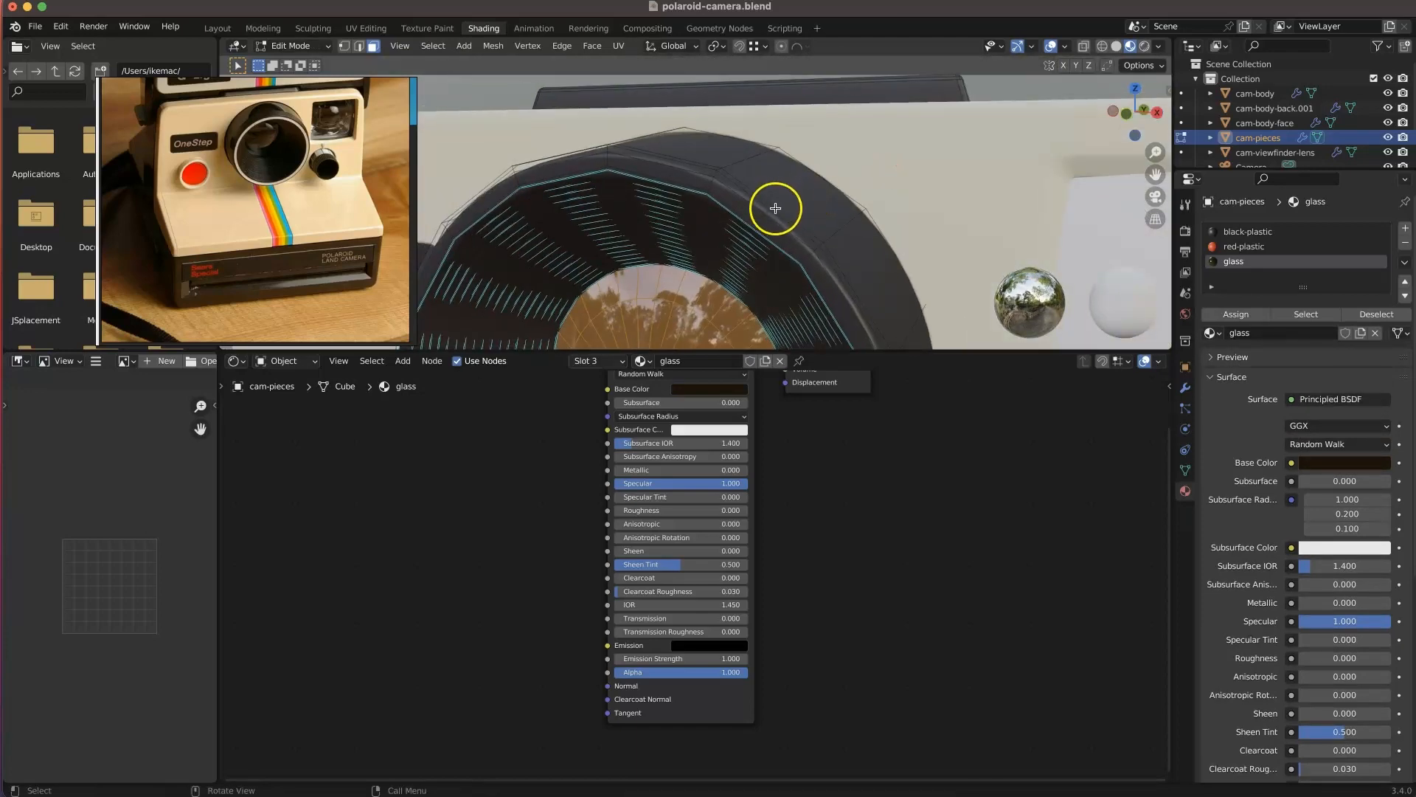
mouse_move(780, 229)
middle_down()
mouse_move(724, 236)
mouse_move(715, 219)
mouse_move(762, 212)
middle_up()
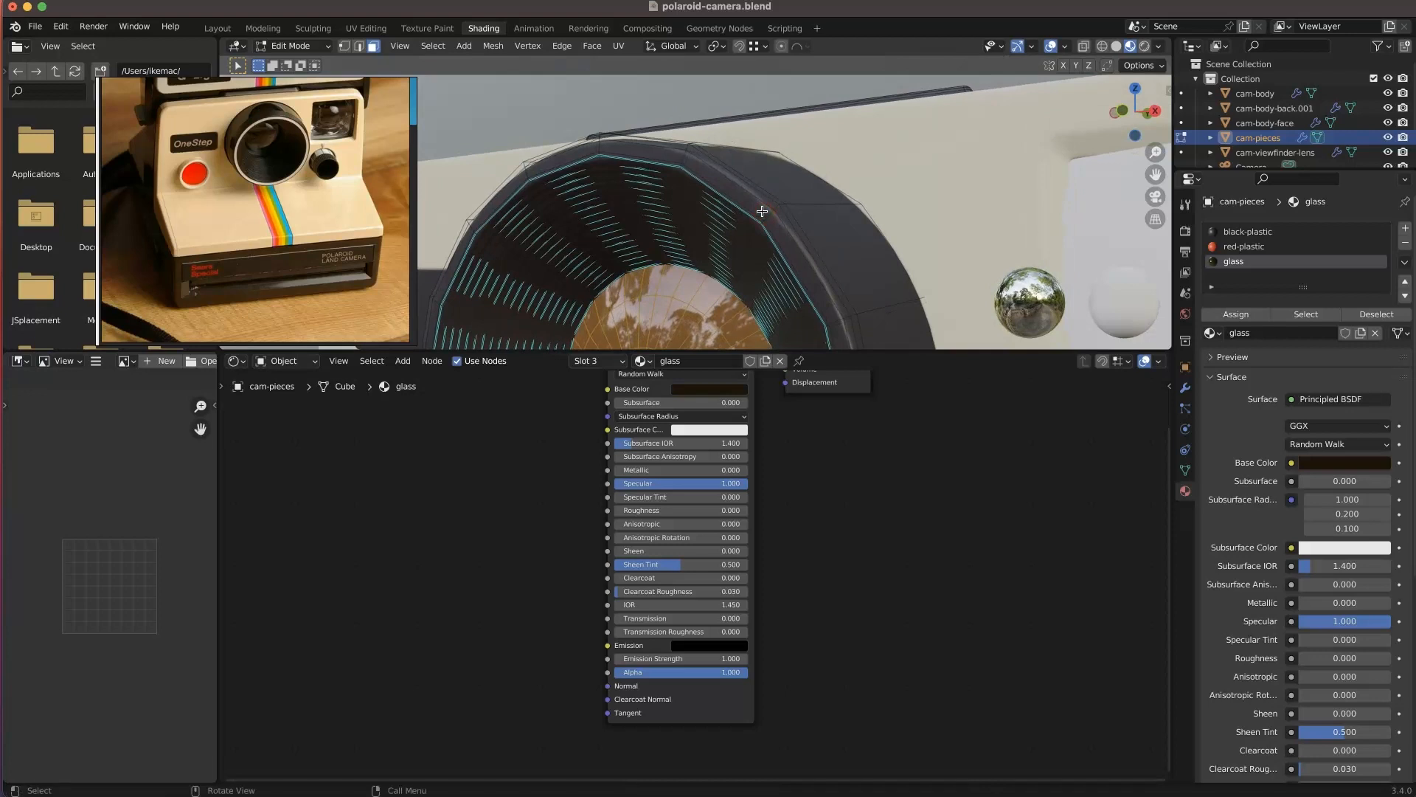
key(2)
alt+click(763, 202)
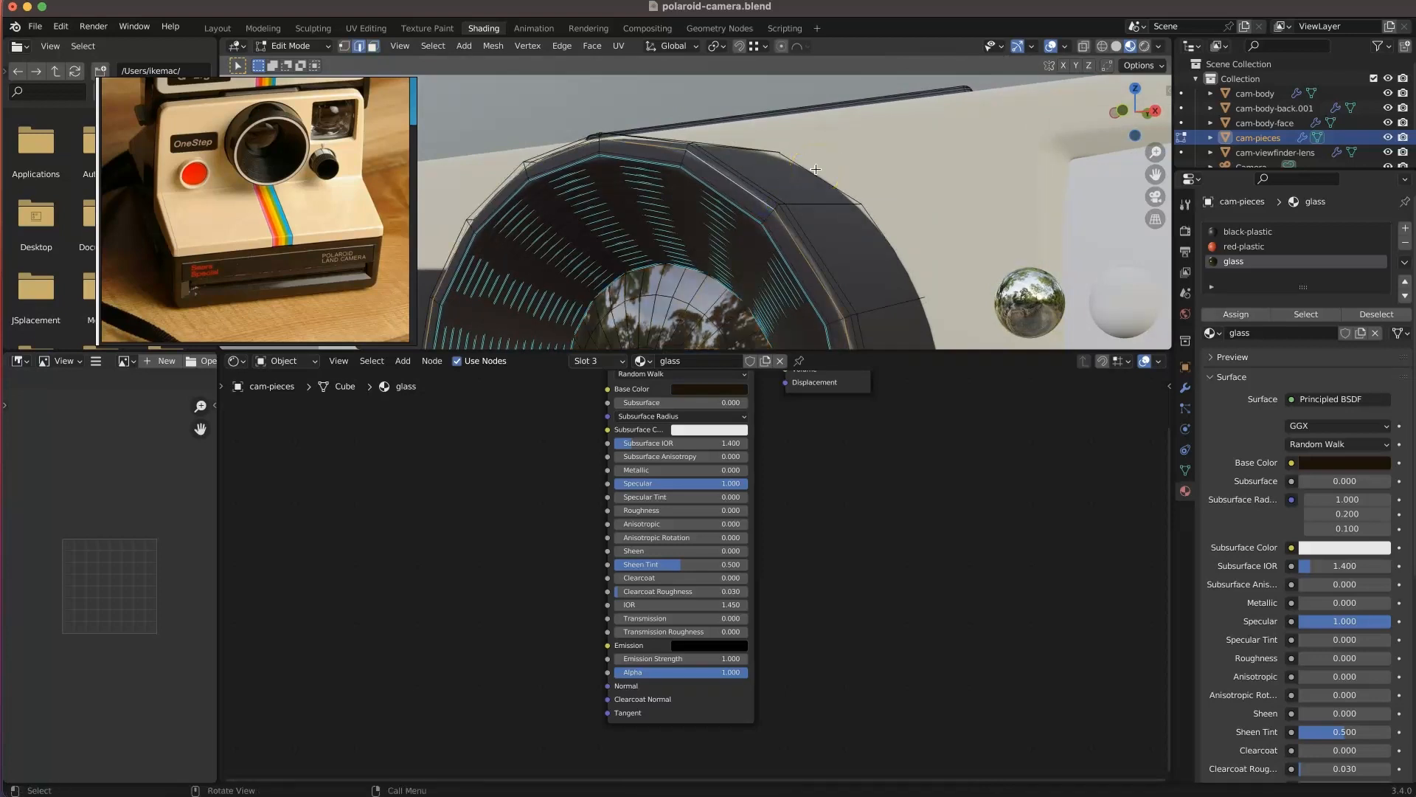
key(s)
key(shift+y)
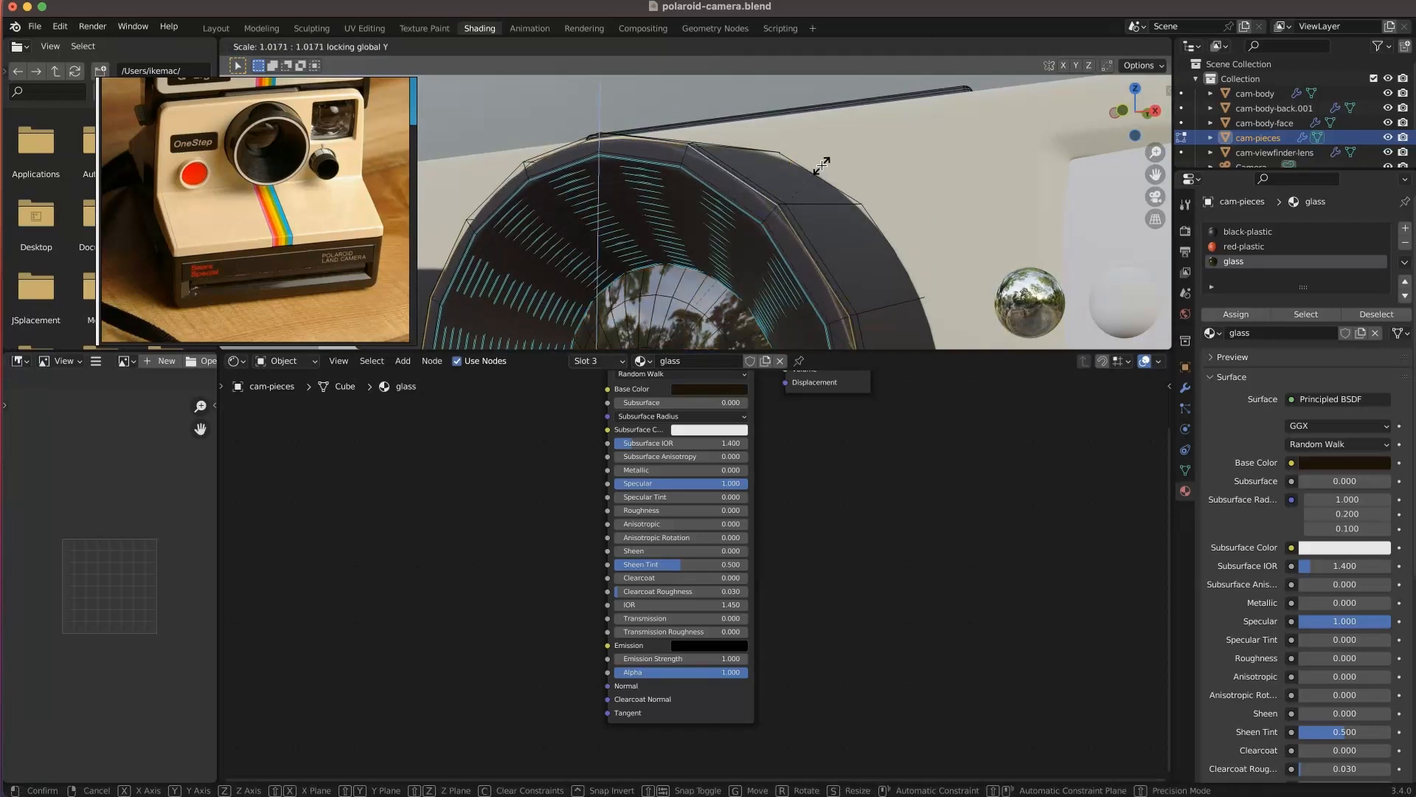
click(819, 167)
middle_drag(819, 165, 754, 179)
alt+click(774, 195)
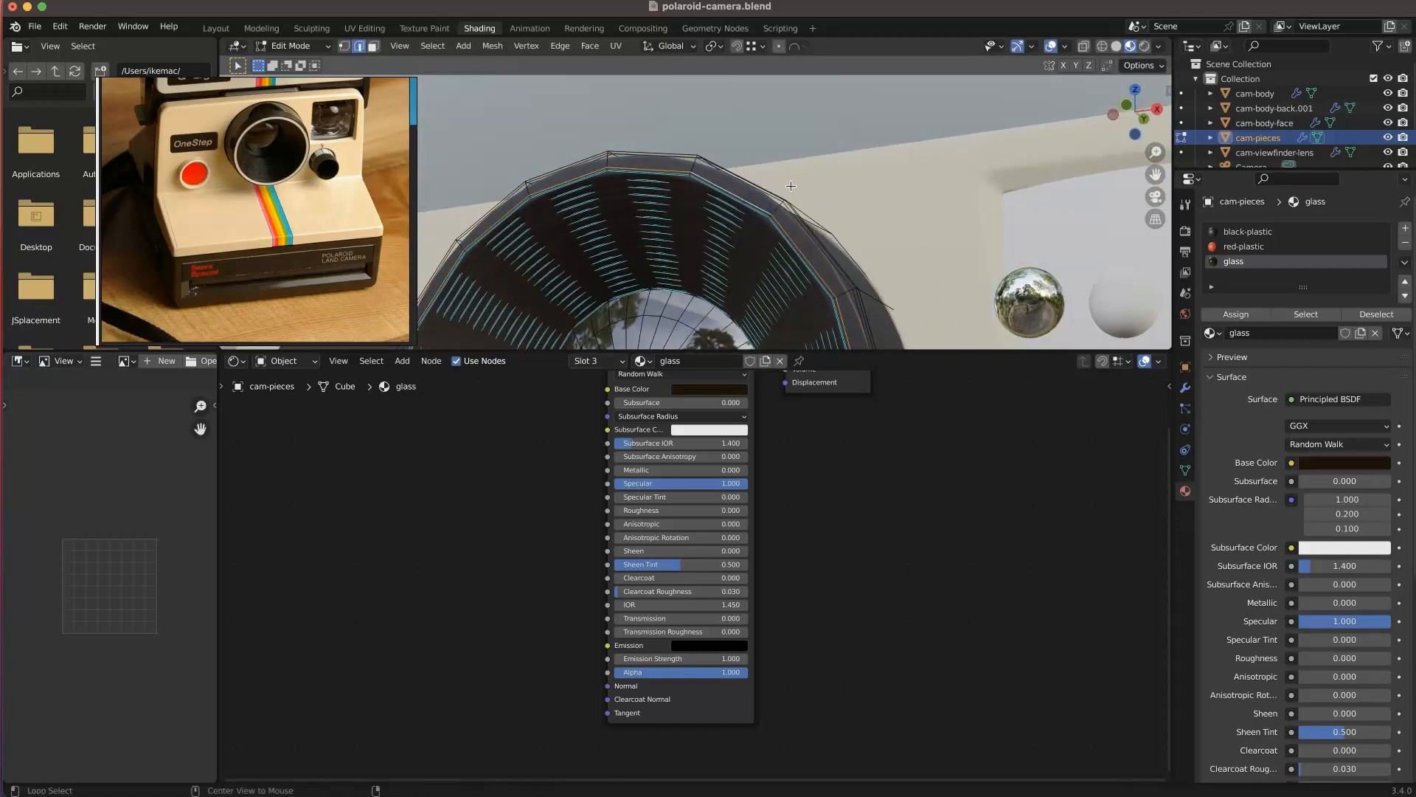
key(super+s)
- Select the face ring around the lens barrel's front rim and assign it white-plastic in a fourth material slot
middle_drag(810, 206, 778, 229)
alt+click(776, 222)
key(3)
alt+click(776, 223)
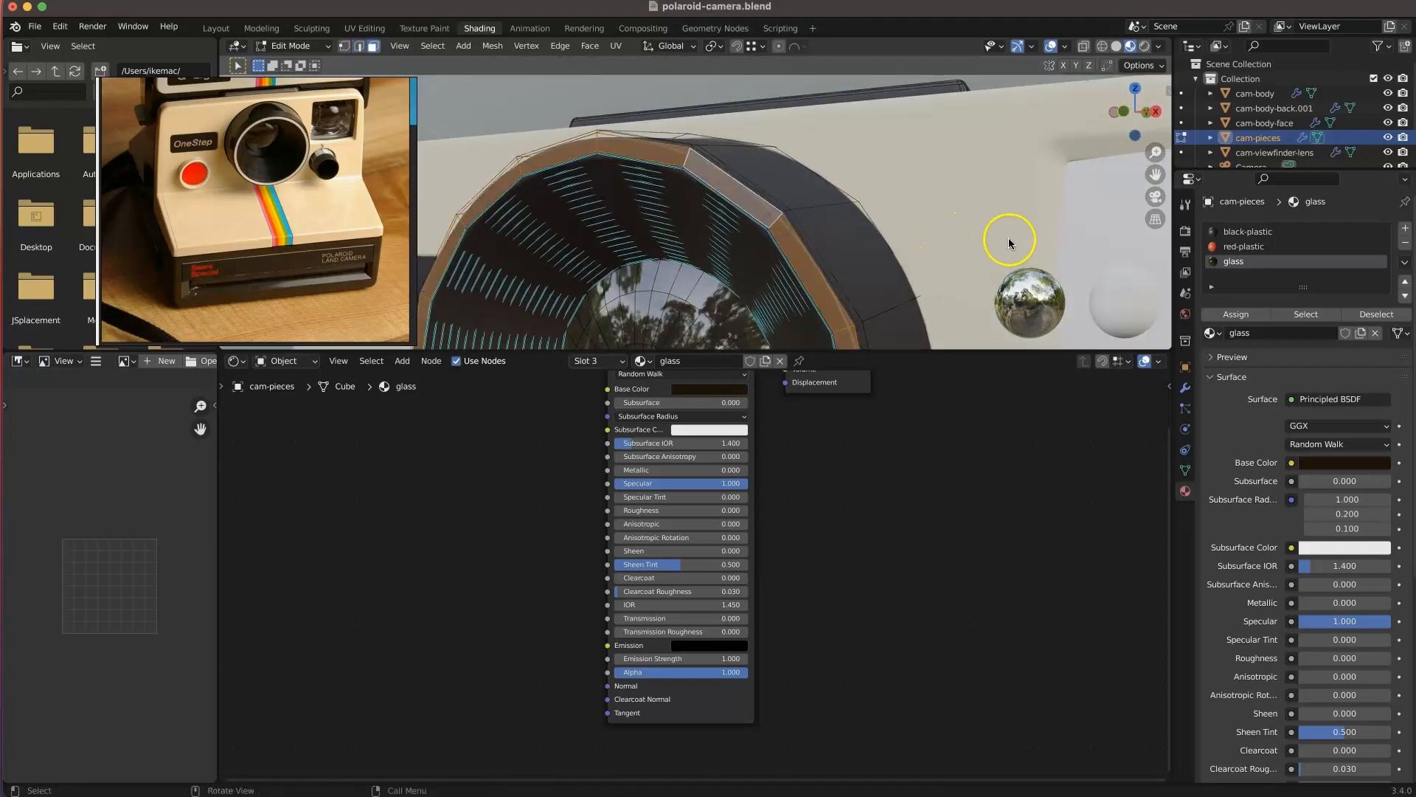
click(1405, 228)
click(1210, 333)
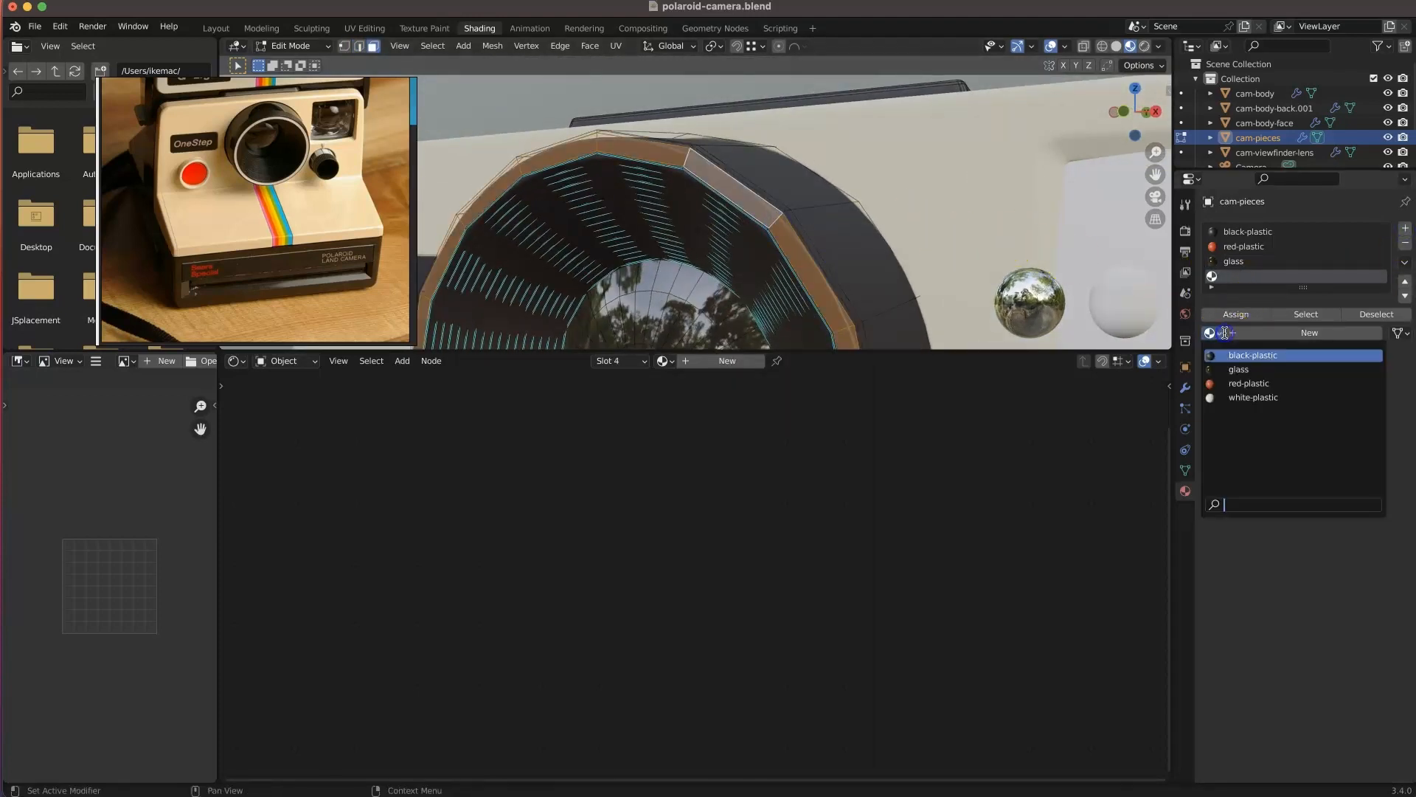
click(1253, 397)
click(1233, 315)
click(843, 264)
scroll(806, 237, down, 5)
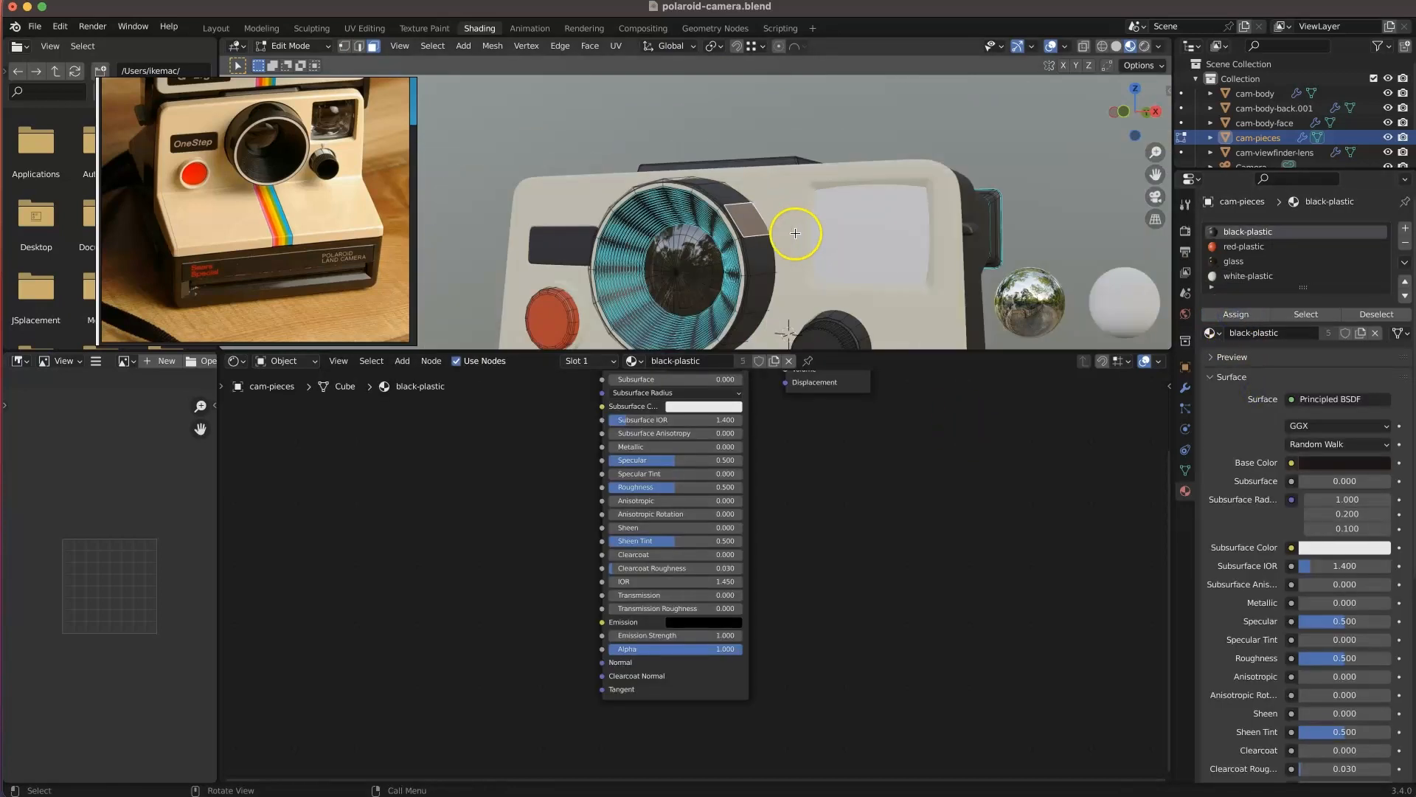
key(Tab)
- Add a material slot to cam-viewfinder-lens and give it the existing glass material
middle_drag(778, 237, 641, 210)
scroll(590, 180, up, 1)
click(704, 199)
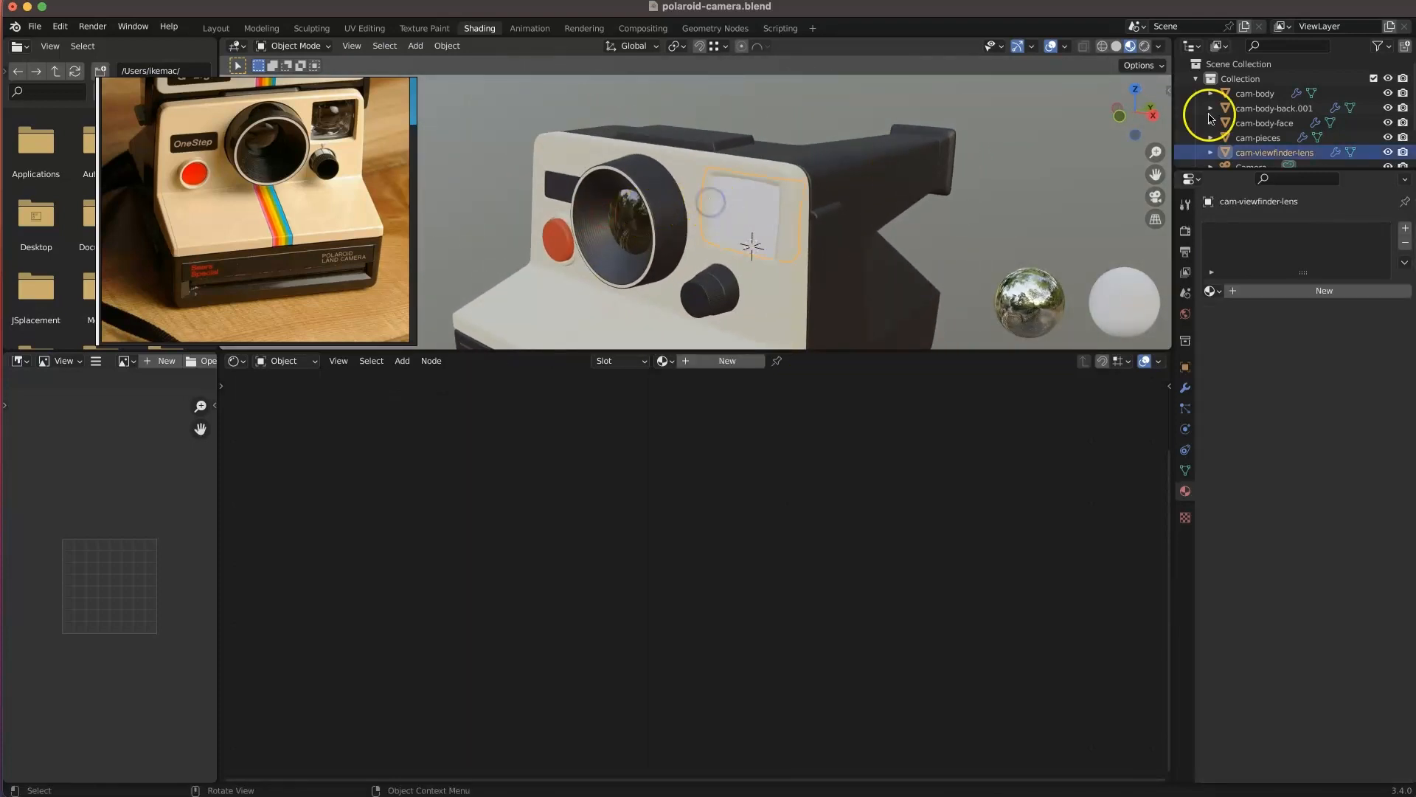
click(1406, 230)
click(1210, 290)
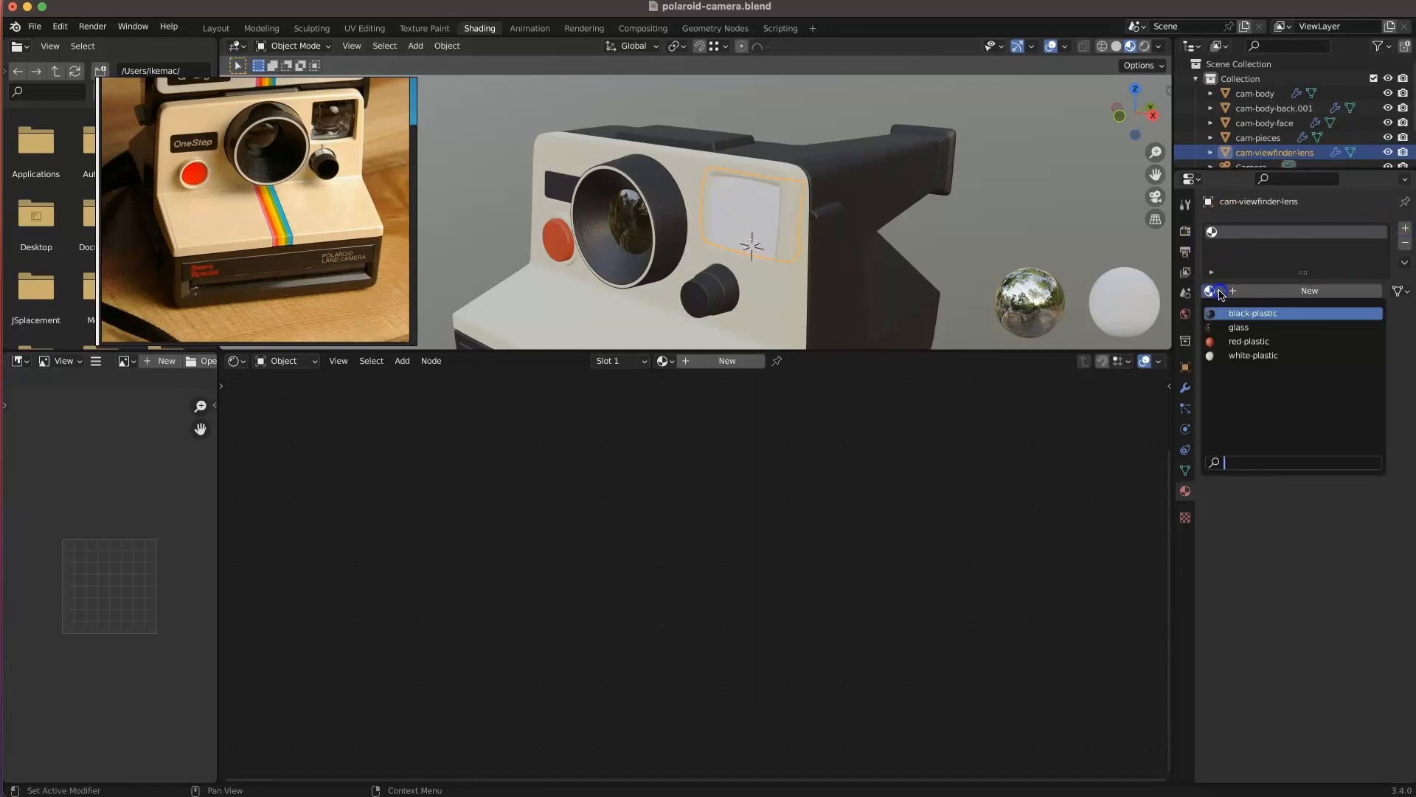
click(1239, 317)
- Inspect the viewfinder eyepiece at the back and the rest of the camera model, and save the file
middle_drag(771, 231, 605, 127)
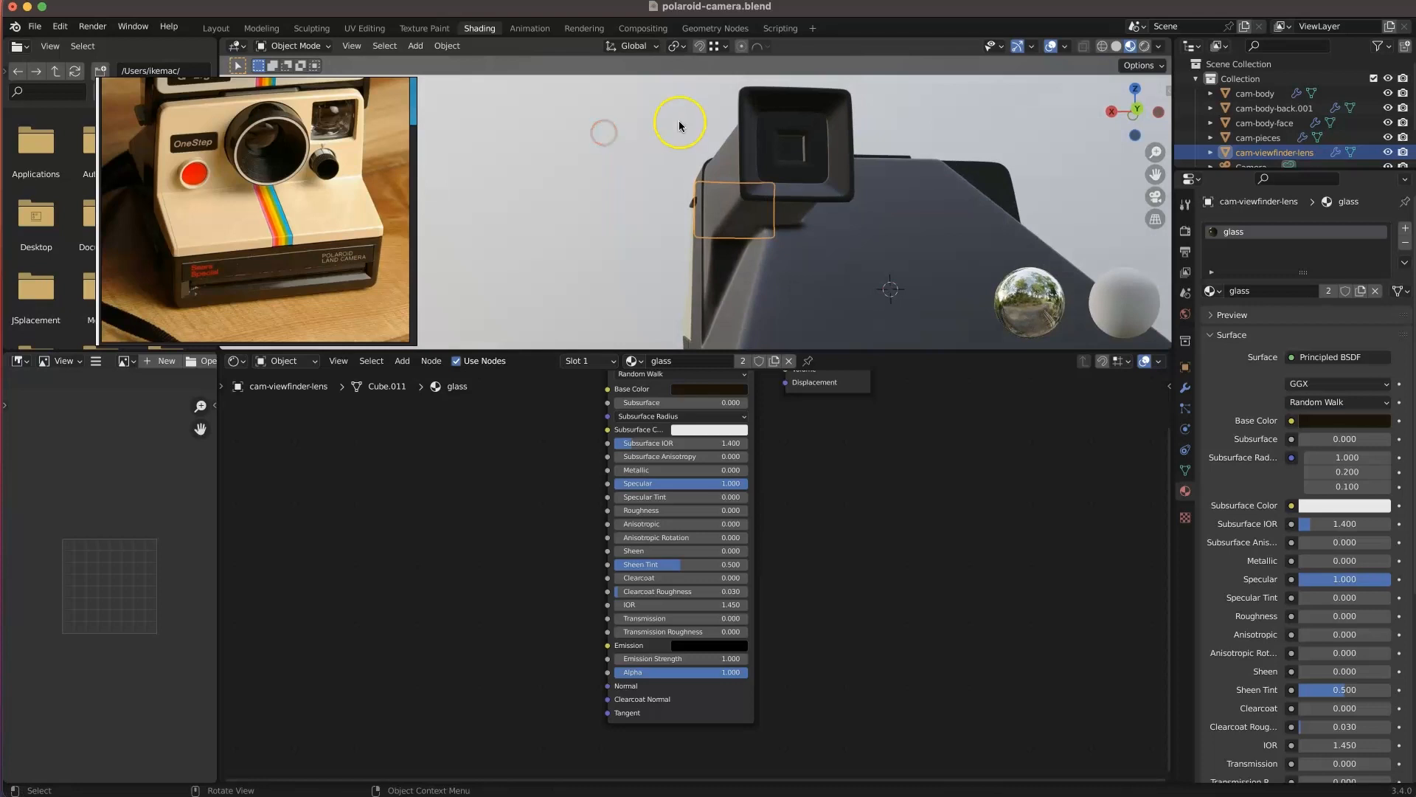
click(787, 153)
middle_drag(787, 153, 864, 229)
scroll(897, 222, up, 4)
scroll(897, 221, down, 2)
scroll(865, 230, down, 6)
scroll(865, 229, up, 3)
shift+middle_drag(690, 291, 799, 201)
middle_drag(799, 201, 746, 203)
key(super+s)
- Add a third material slot to cam-body-face with a new material named rainbow
click(686, 279)
middle_drag(793, 436, 775, 484)
click(624, 272)
middle_drag(723, 411, 720, 438)
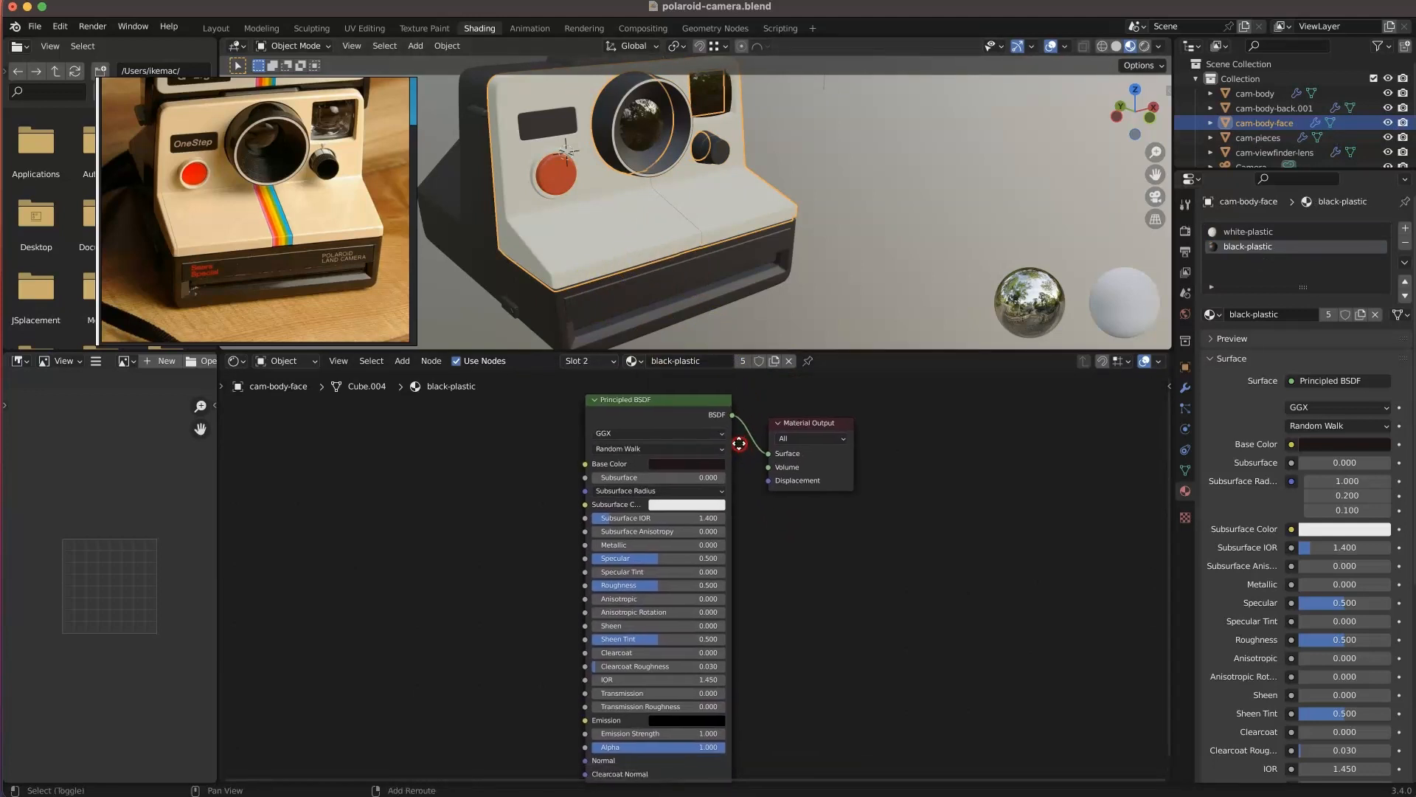
click(1404, 232)
click(1312, 312)
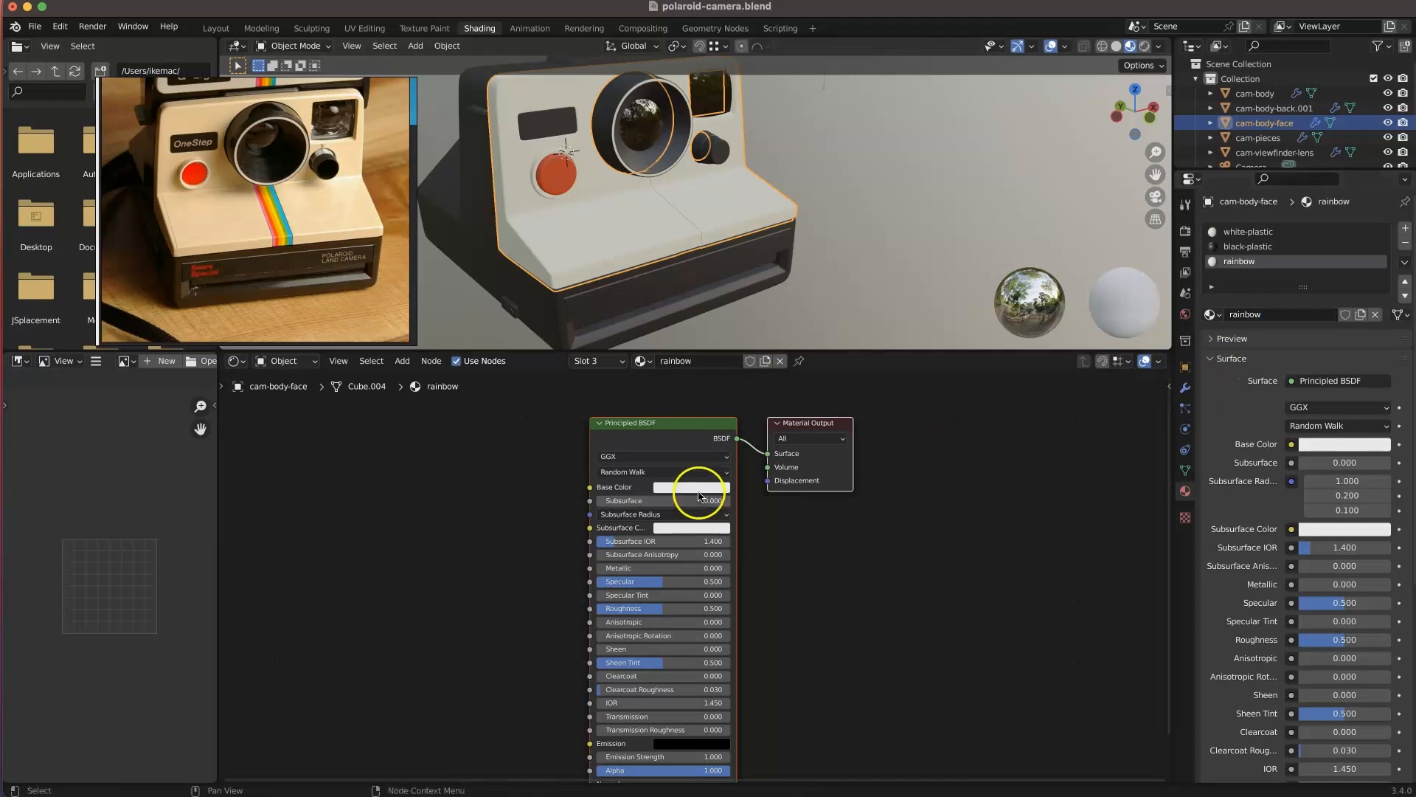
- Add a ColorRamp node beside the rainbow material's Principled BSDF and set its interpolation to Constant
click(441, 446)
key(shift+a)
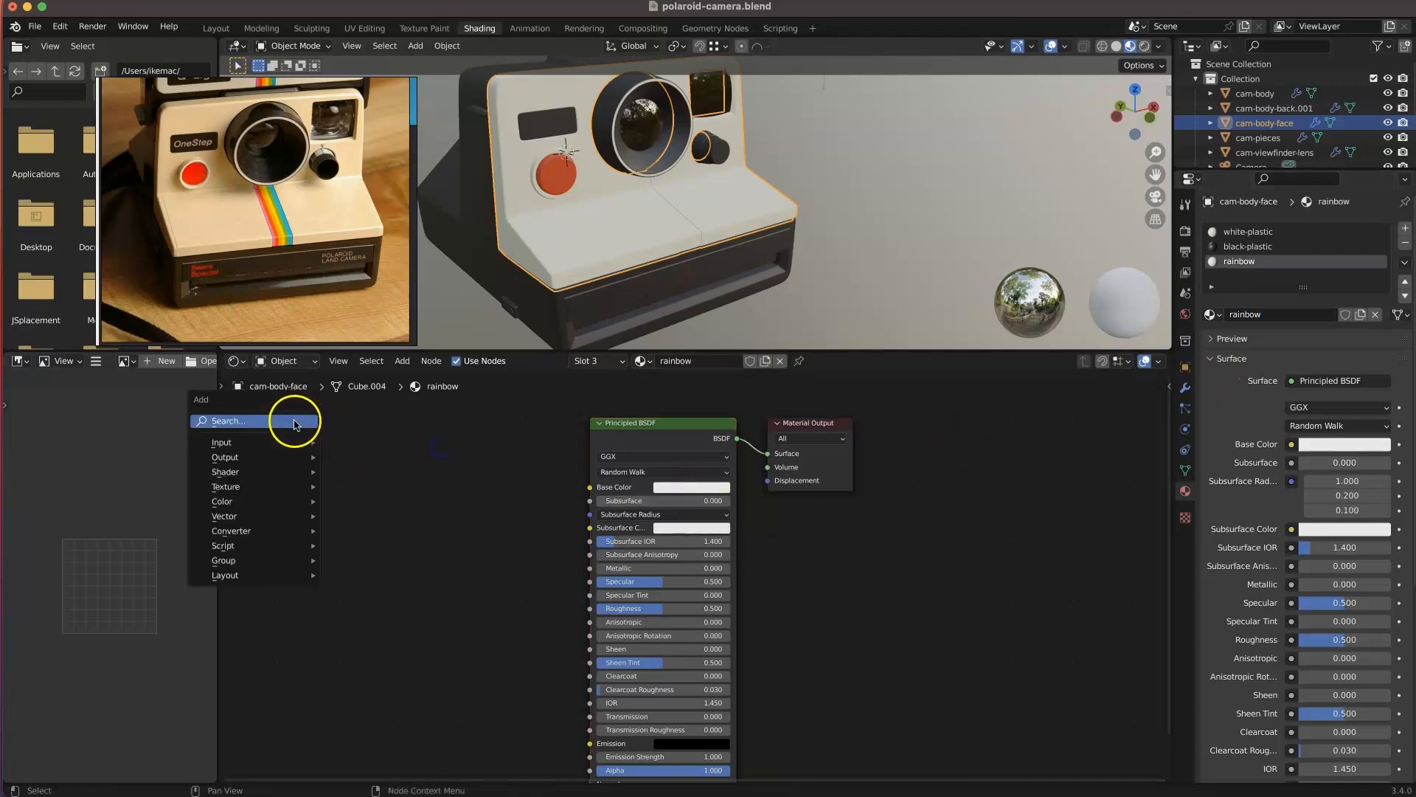
click(277, 425)
text(ramp)
click(308, 452)
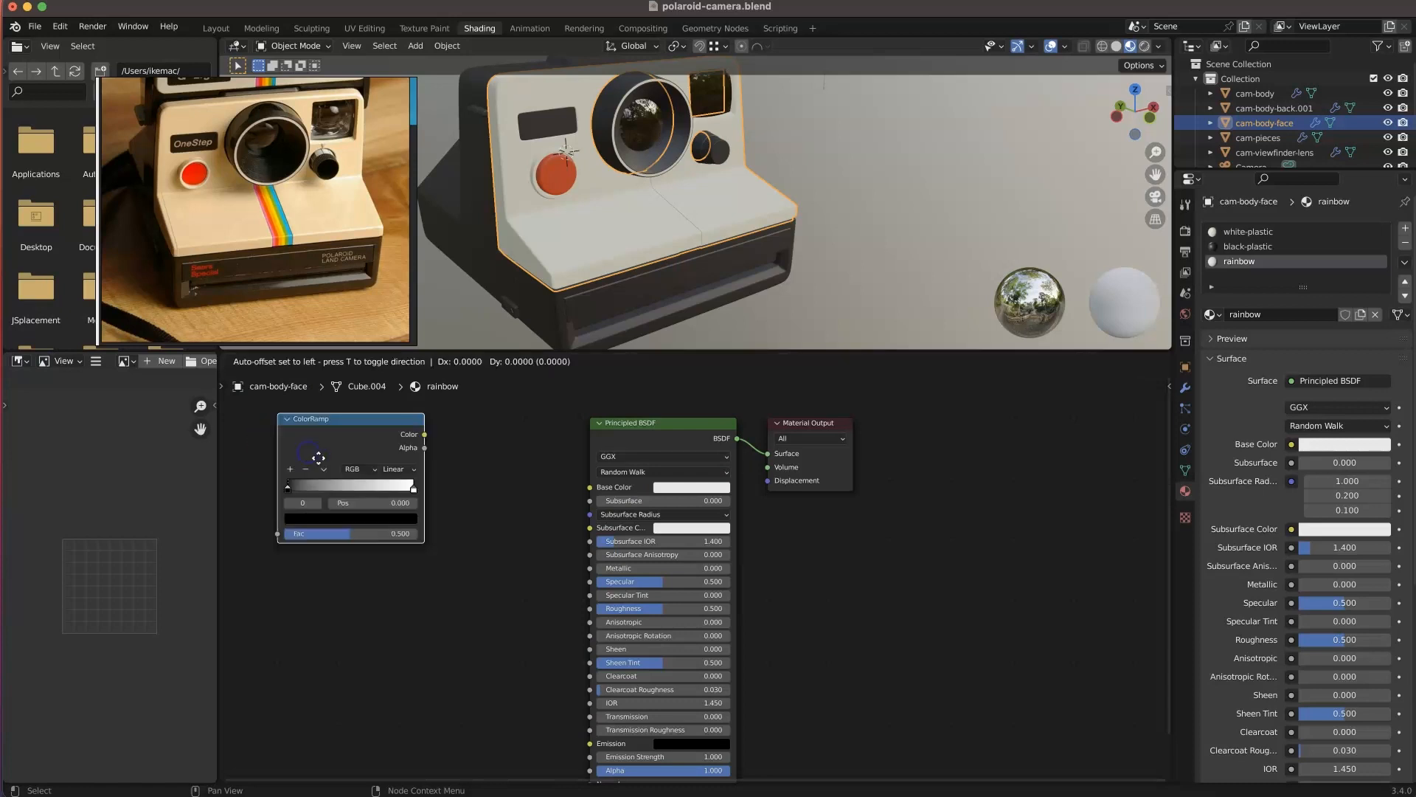
click(394, 512)
click(487, 529)
click(500, 594)
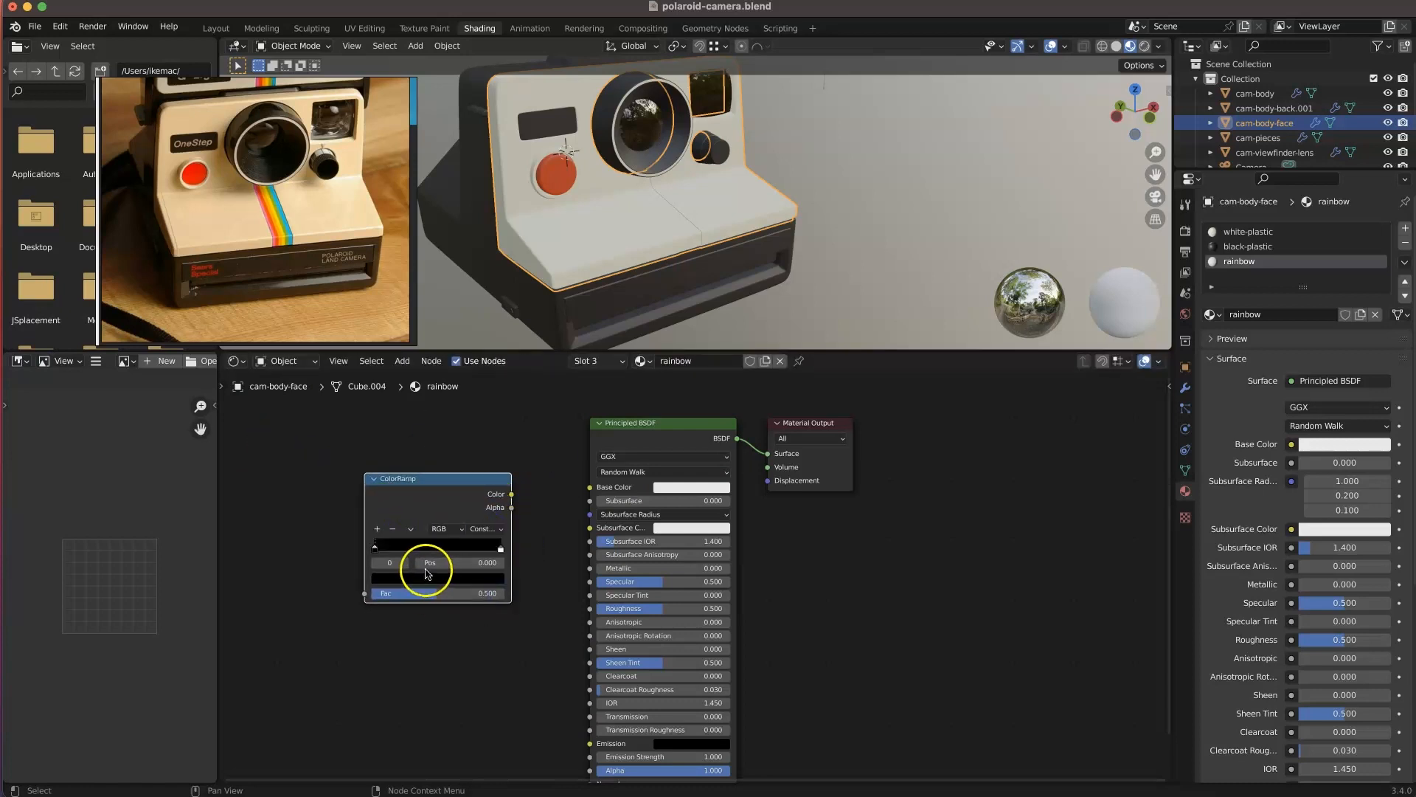
- Add five stops to the ColorRamp and space all stops evenly along the gradient
mouse_move(380, 555)
mouse_down()
mouse_move(417, 550)
mouse_move(372, 549)
mouse_up()
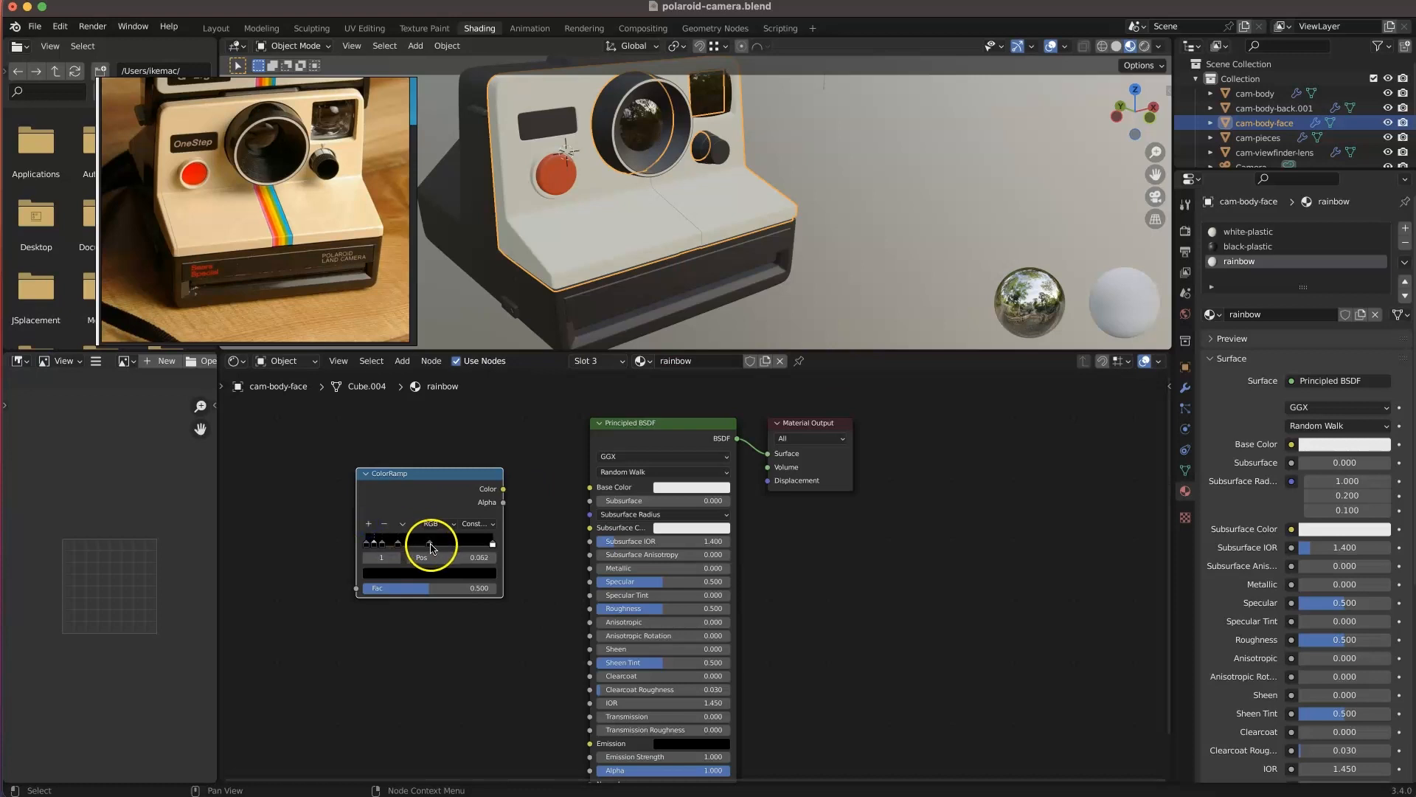
drag(403, 549, 428, 548)
mouse_move(428, 548)
mouse_down()
mouse_move(450, 550)
mouse_move(411, 547)
mouse_move(427, 549)
mouse_up()
drag(428, 549, 445, 551)
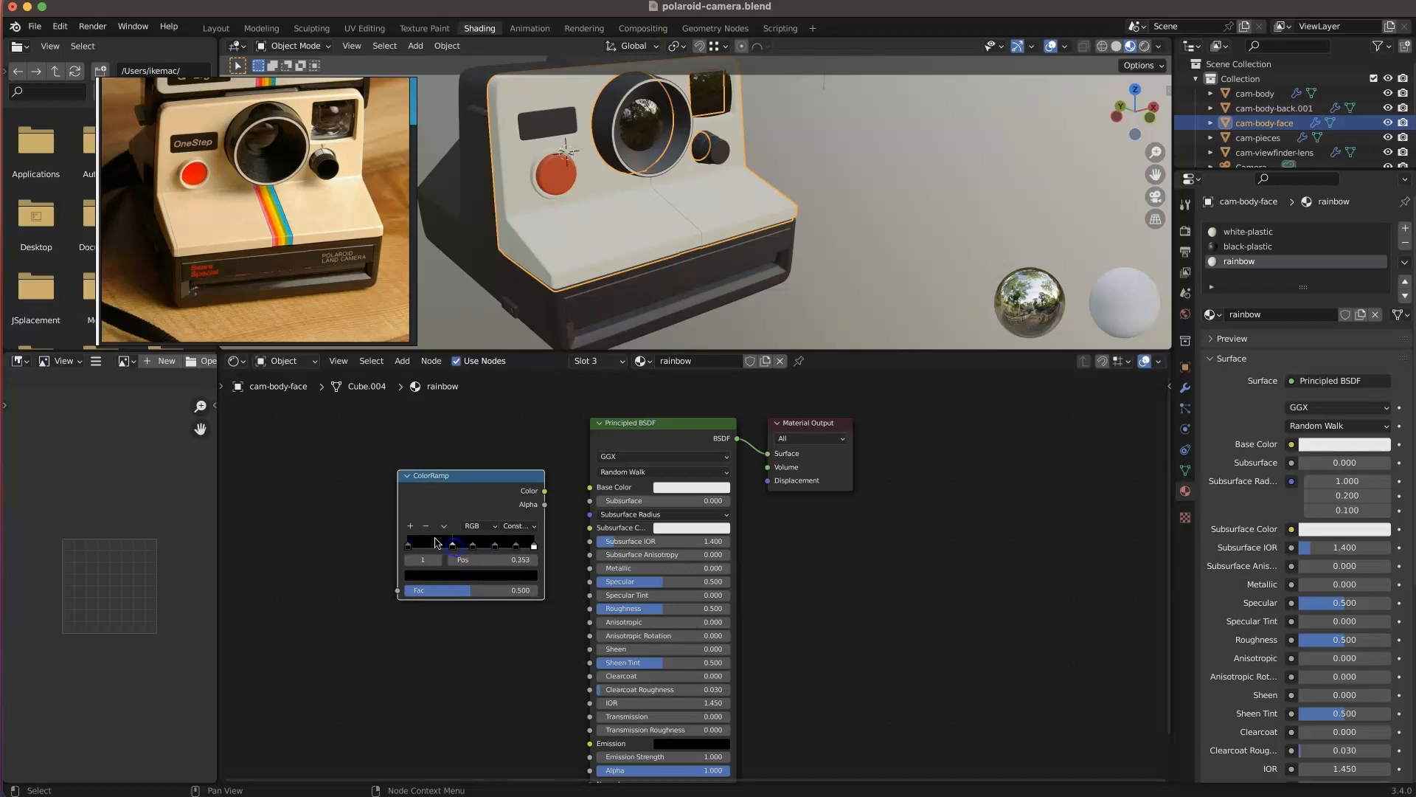
- Color the first ColorRamp stop pink and the second stop red, matching the stripes in the reference photo
click(449, 576)
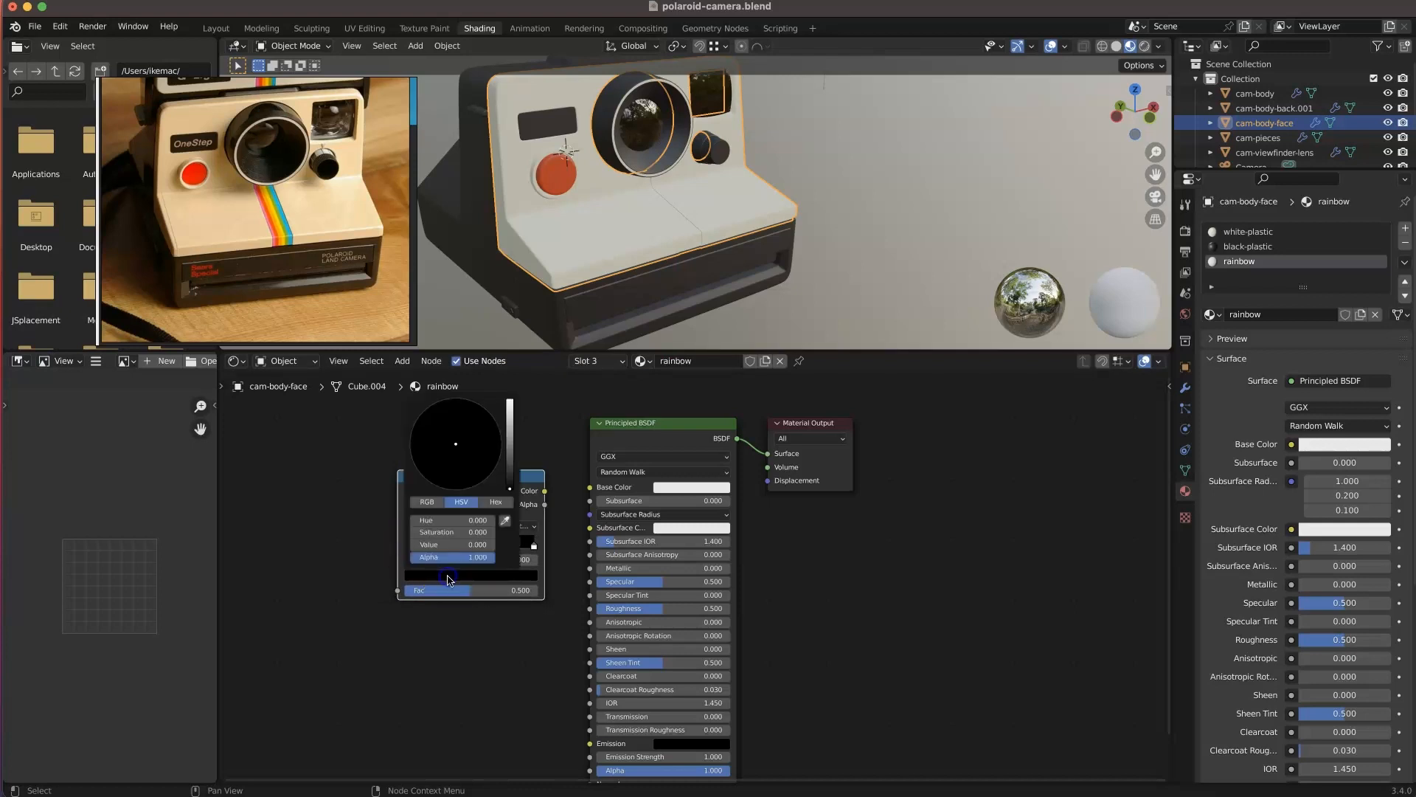
click(508, 457)
click(471, 467)
drag(509, 450, 514, 419)
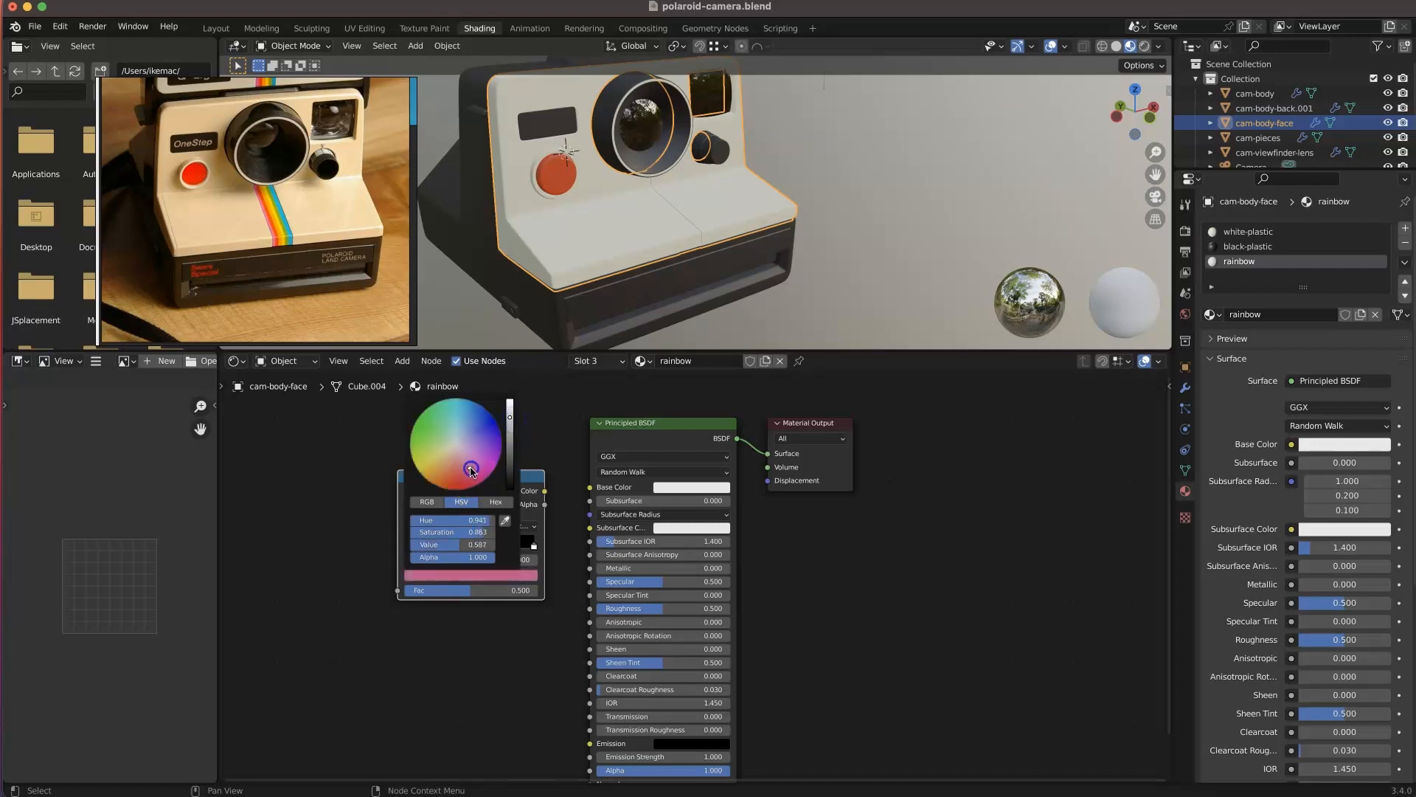
click(432, 546)
click(458, 575)
drag(509, 481, 514, 437)
click(454, 481)
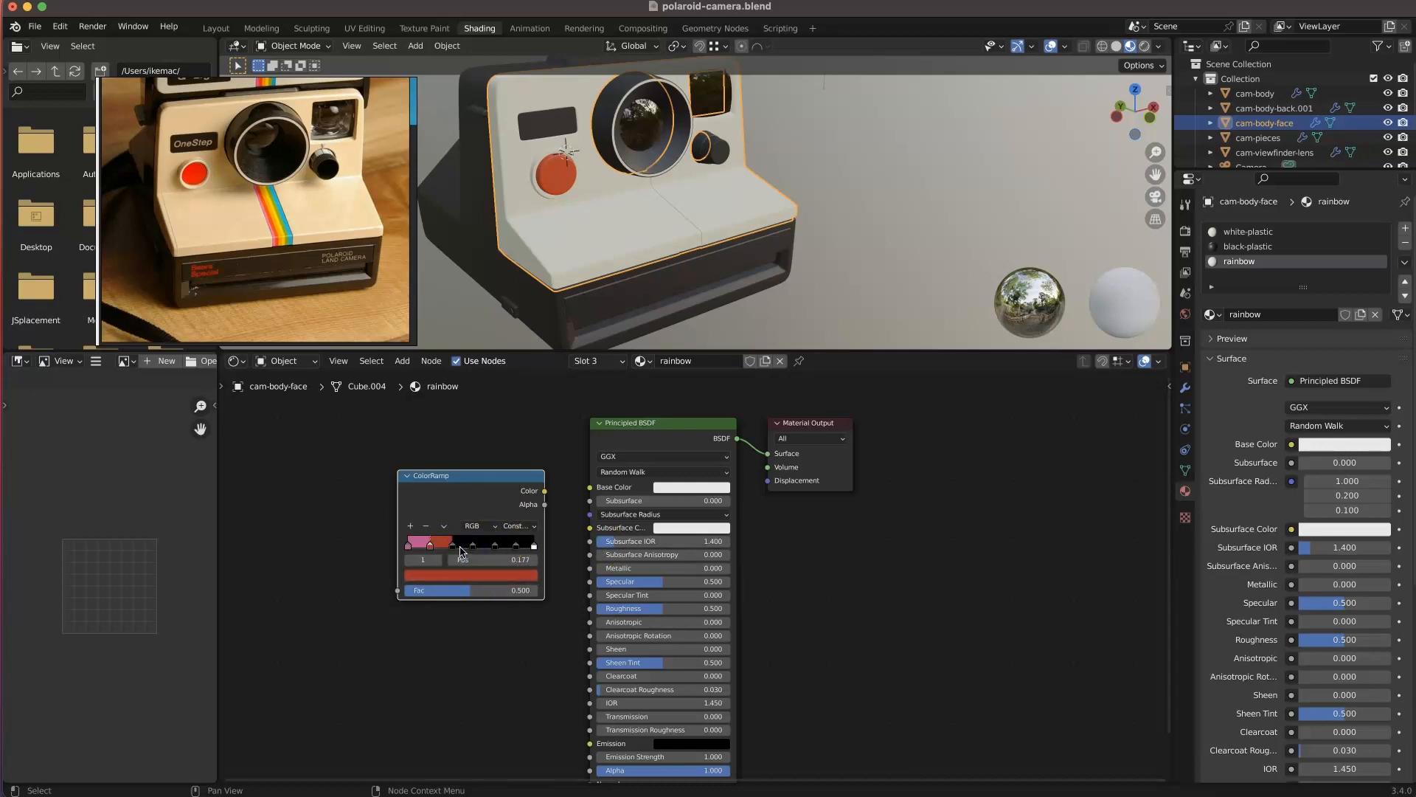
- Color the third ColorRamp stop orange
click(454, 546)
click(468, 575)
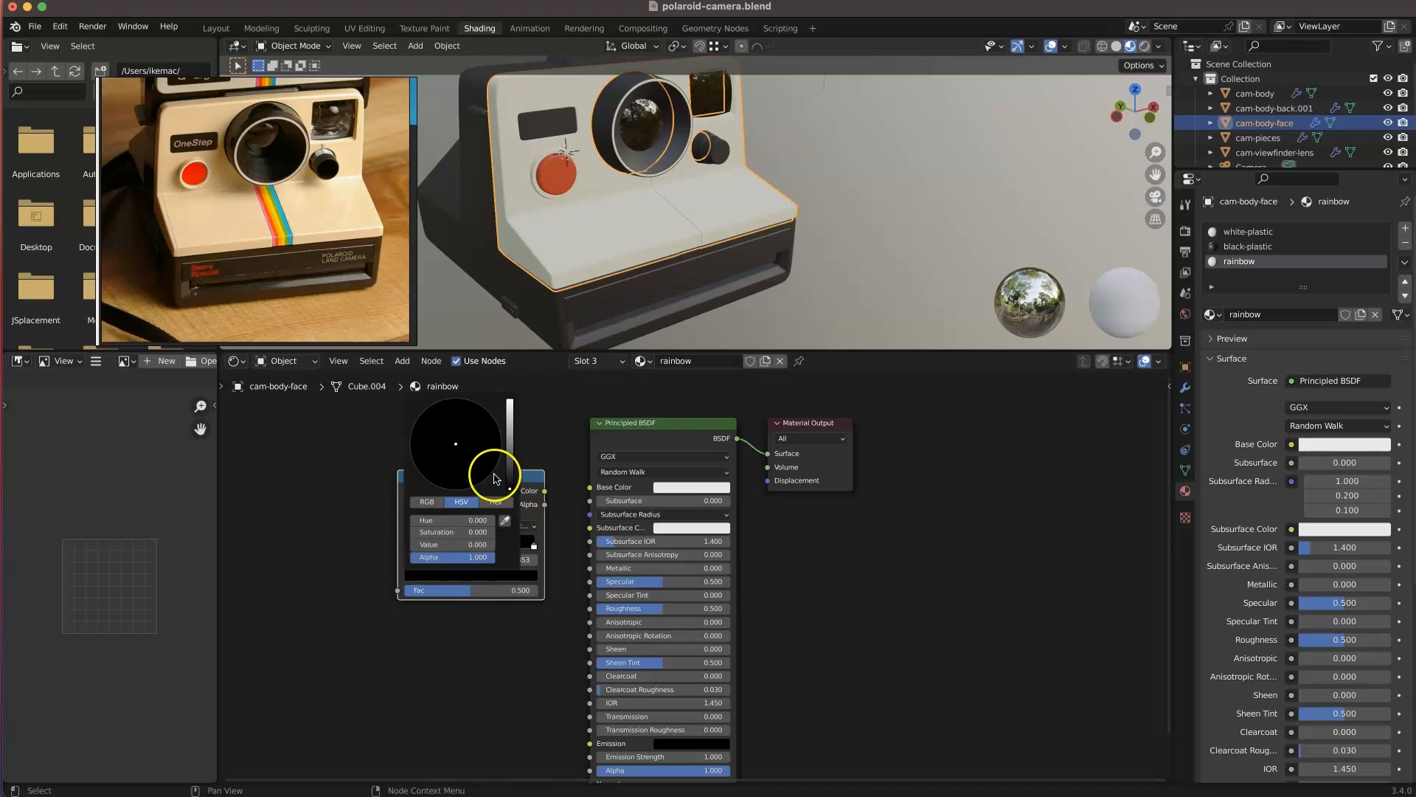
drag(509, 483, 509, 422)
click(441, 484)
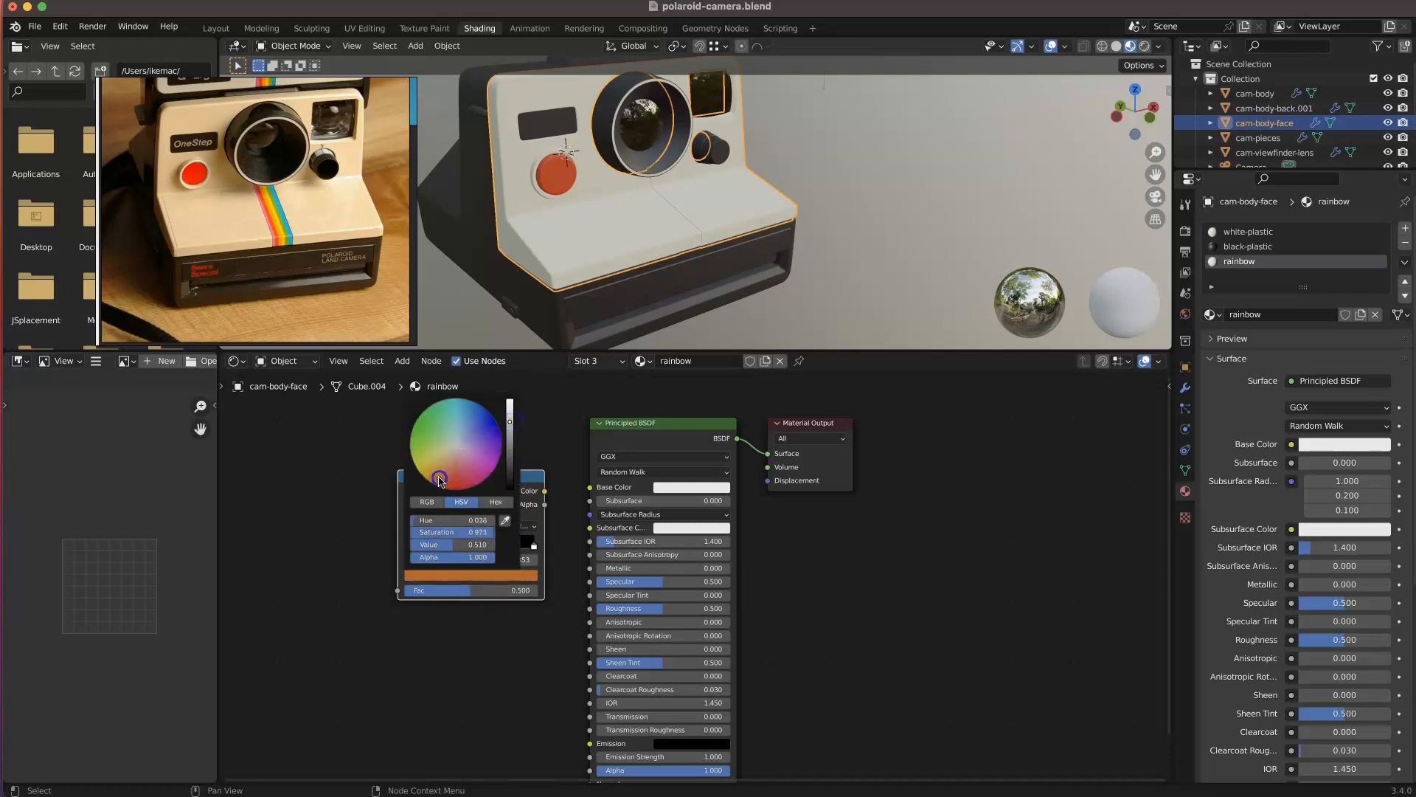
click(510, 415)
drag(436, 478, 439, 481)
- Color the fourth ColorRamp stop a bright, saturated yellow
click(489, 541)
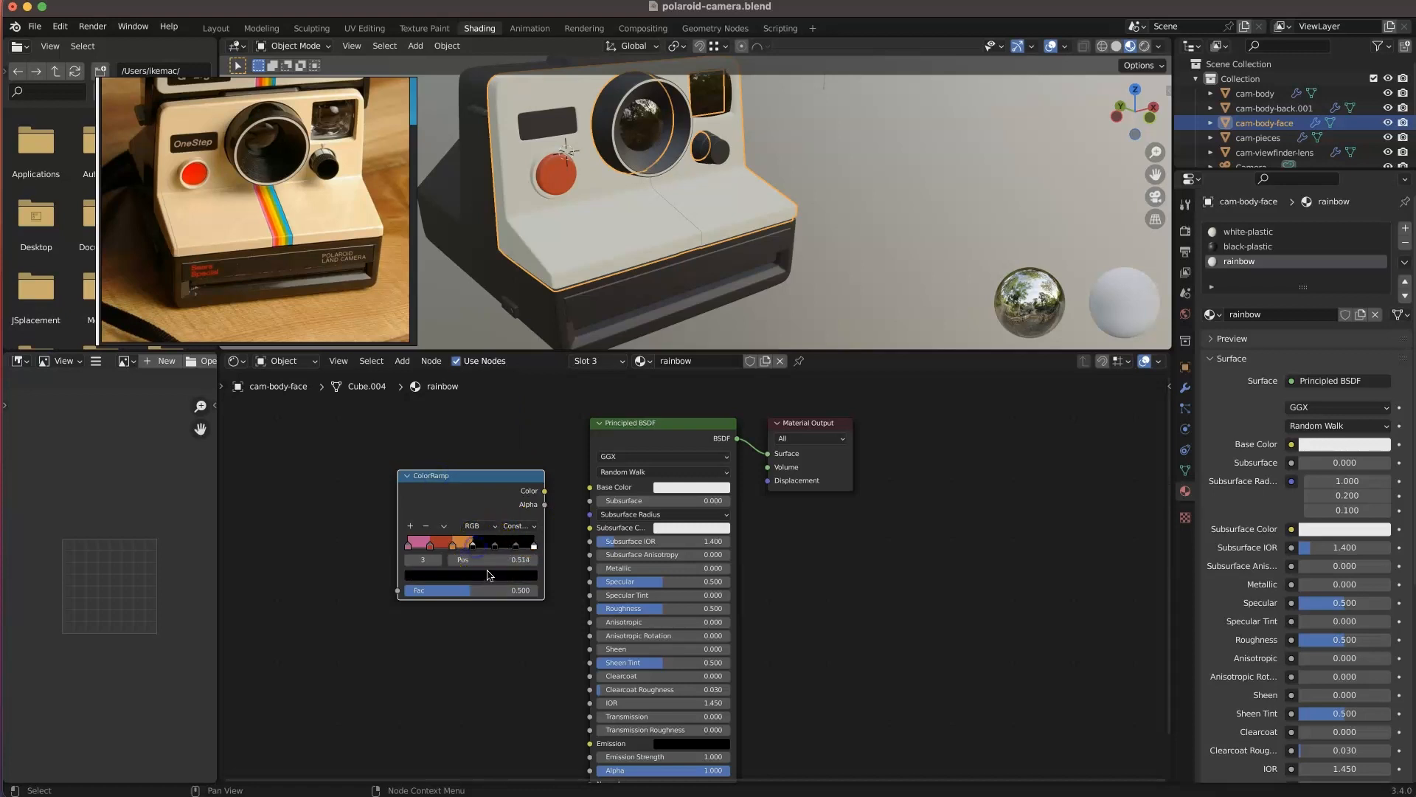
click(486, 576)
click(510, 413)
click(437, 461)
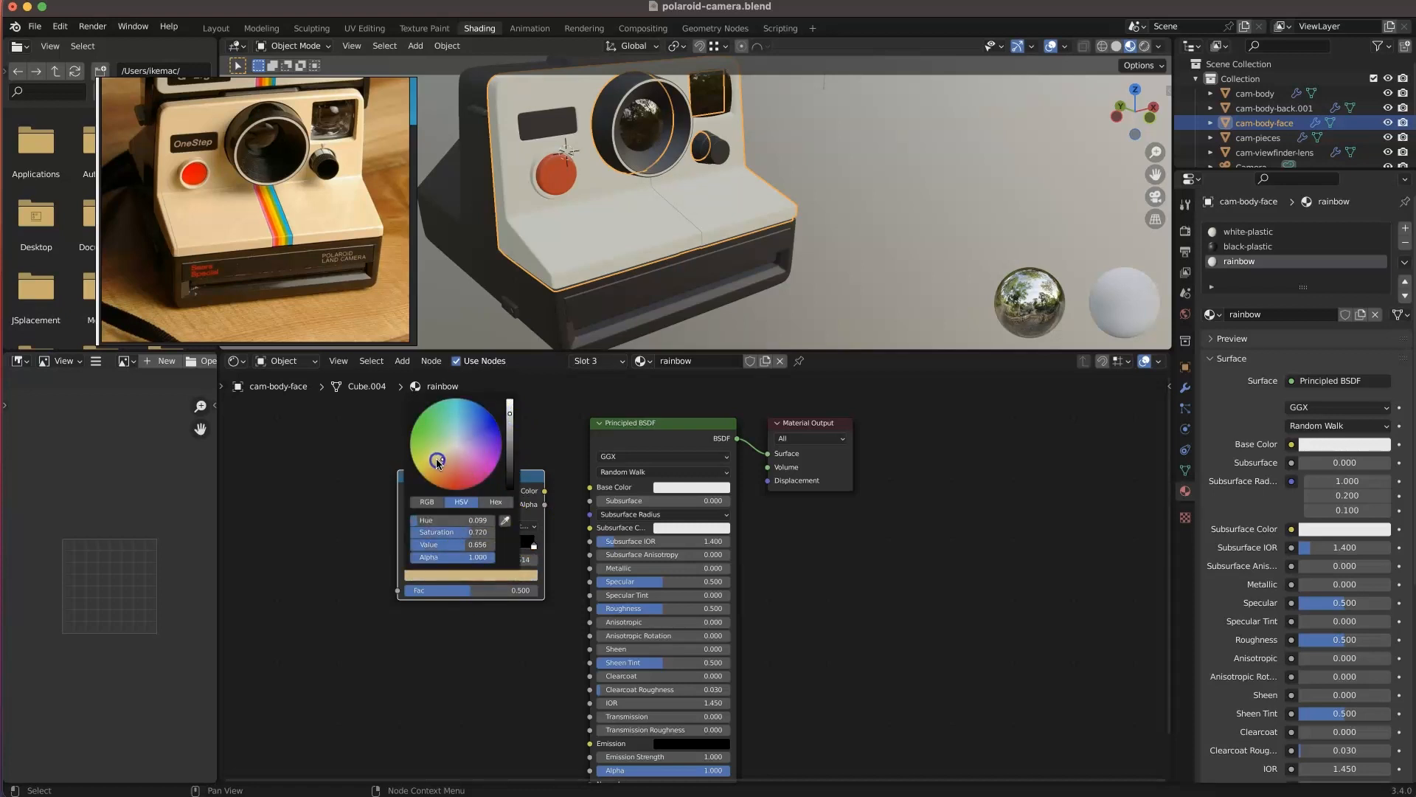
click(509, 408)
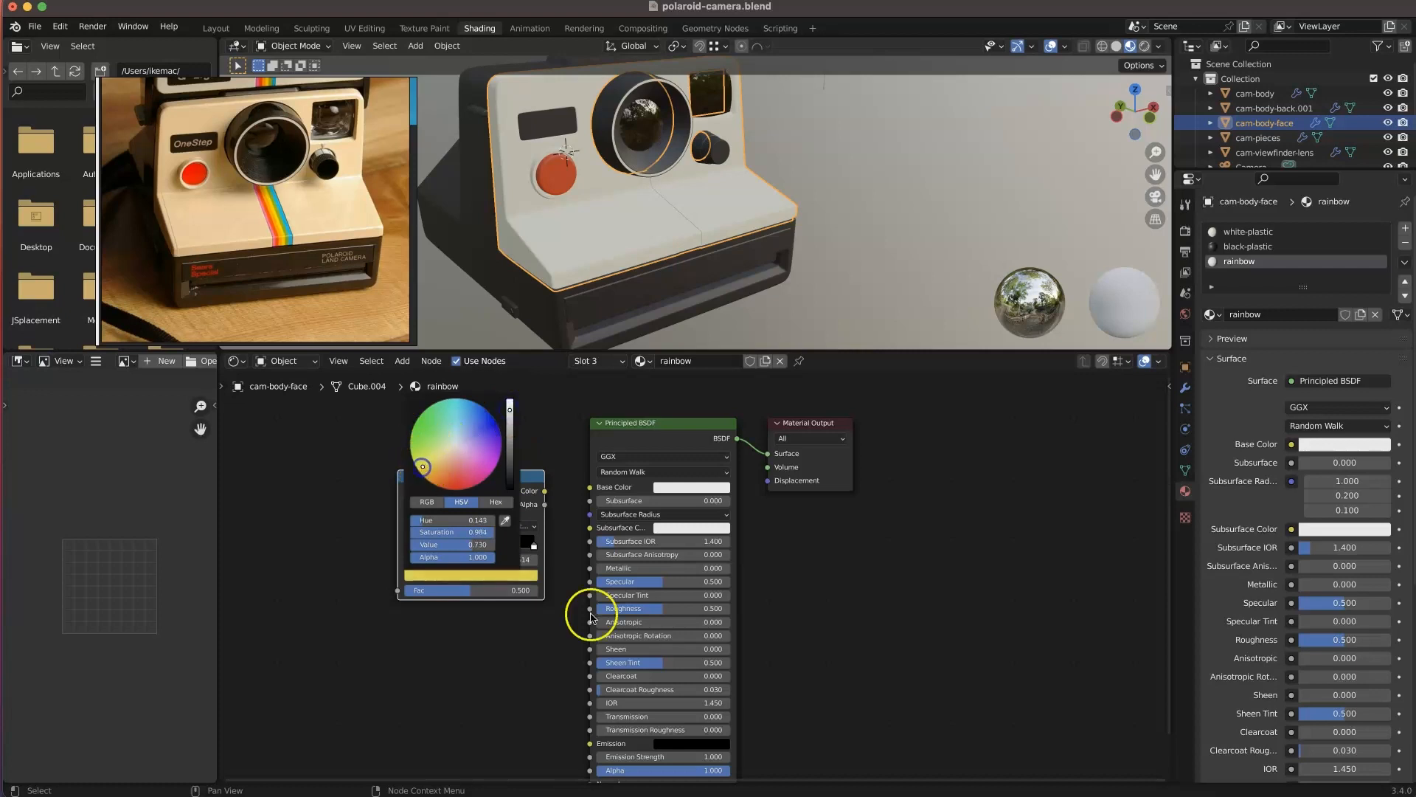
- Color the fifth ColorRamp stop green and darken it slightly
click(501, 553)
click(500, 576)
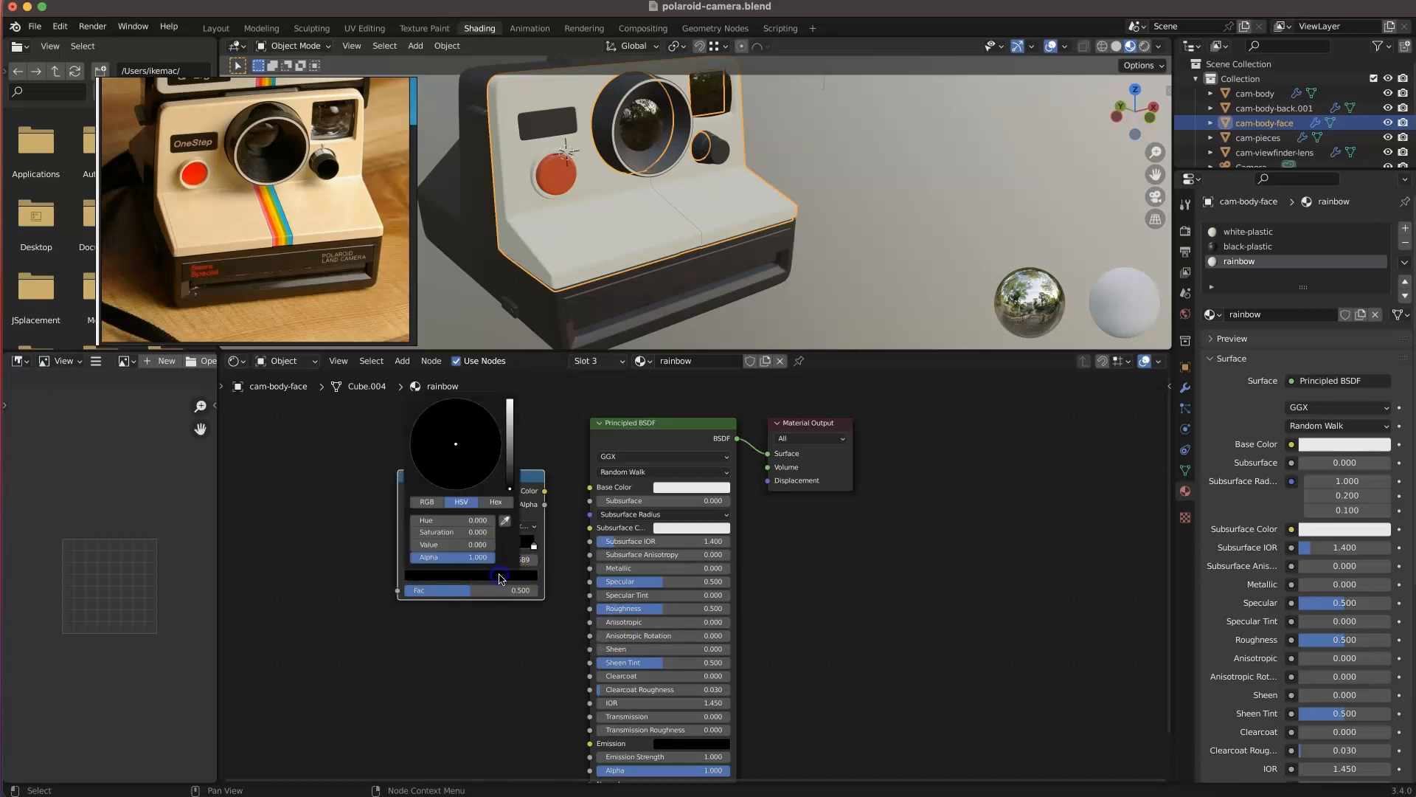
click(510, 424)
click(428, 445)
drag(436, 433, 423, 435)
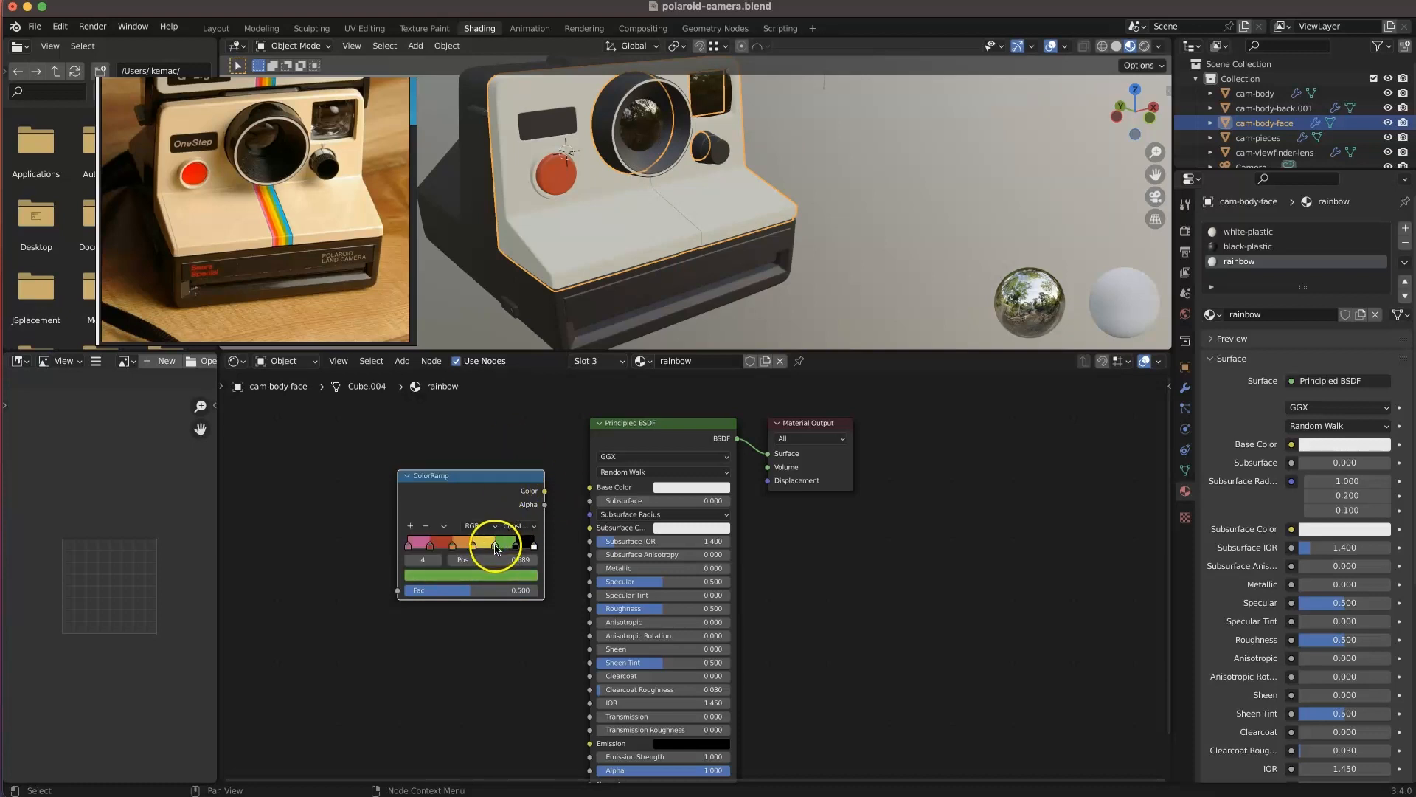
click(485, 576)
click(510, 437)
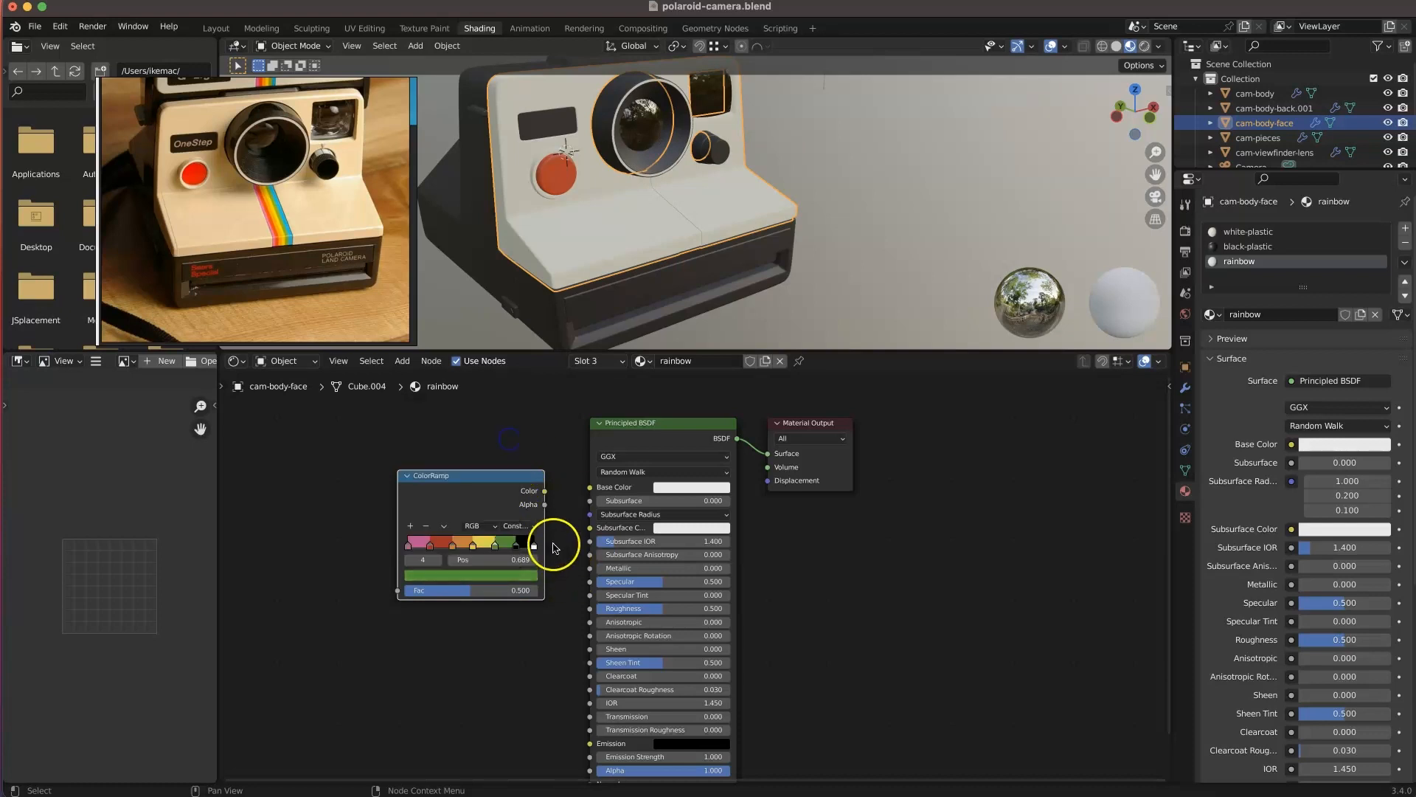
- Color the sixth ColorRamp stop bright blue with hue 0.558, saturation 1.000 and value 0.761
click(516, 547)
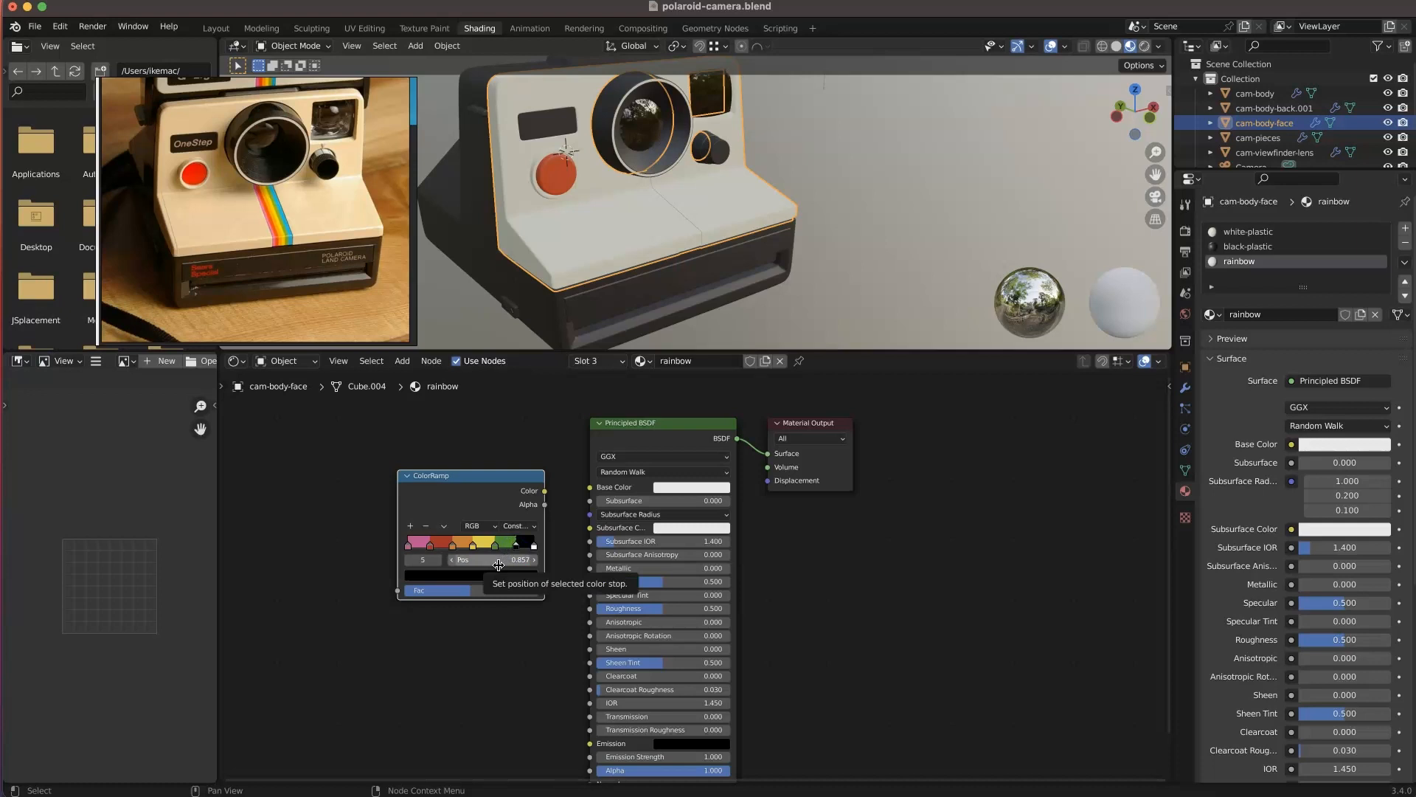
click(534, 545)
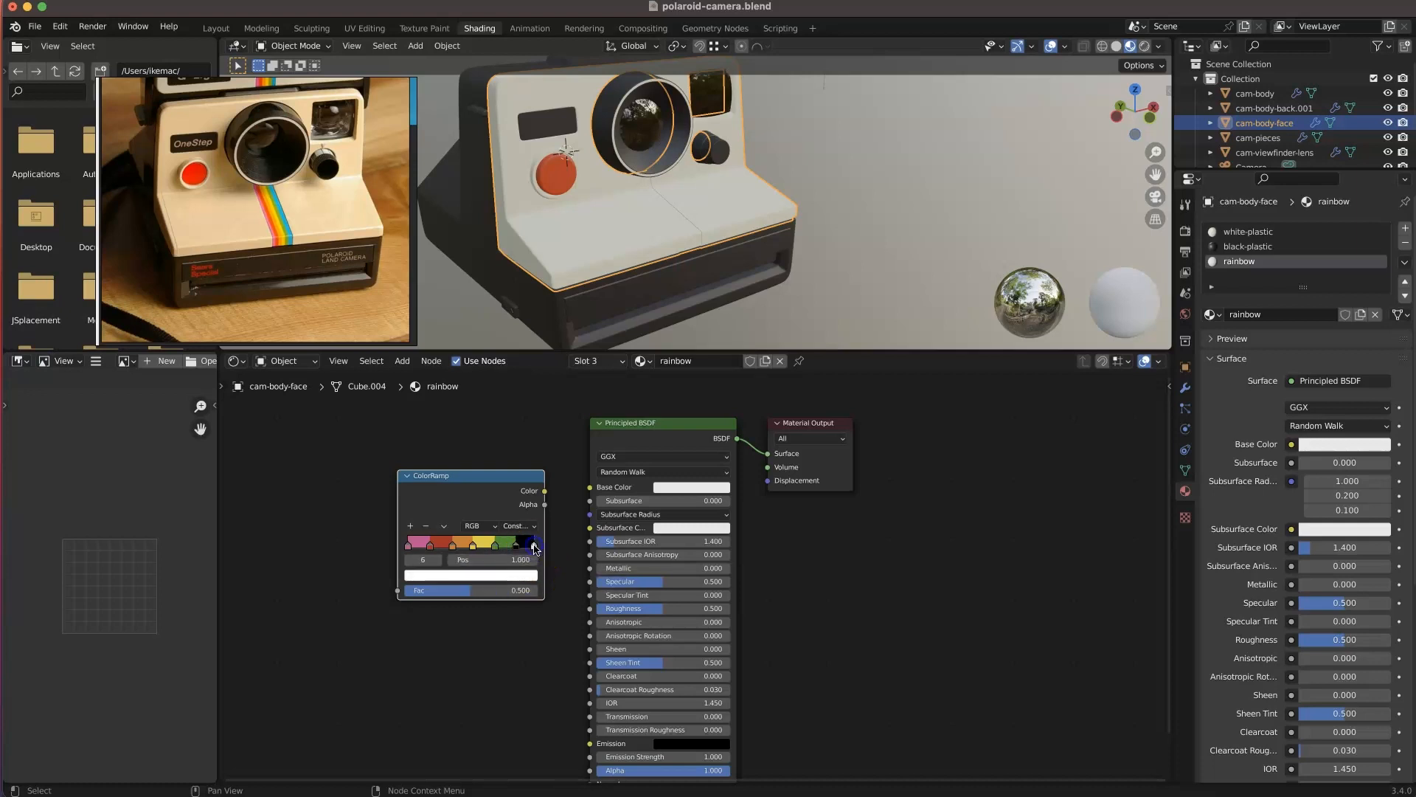
click(516, 547)
click(488, 575)
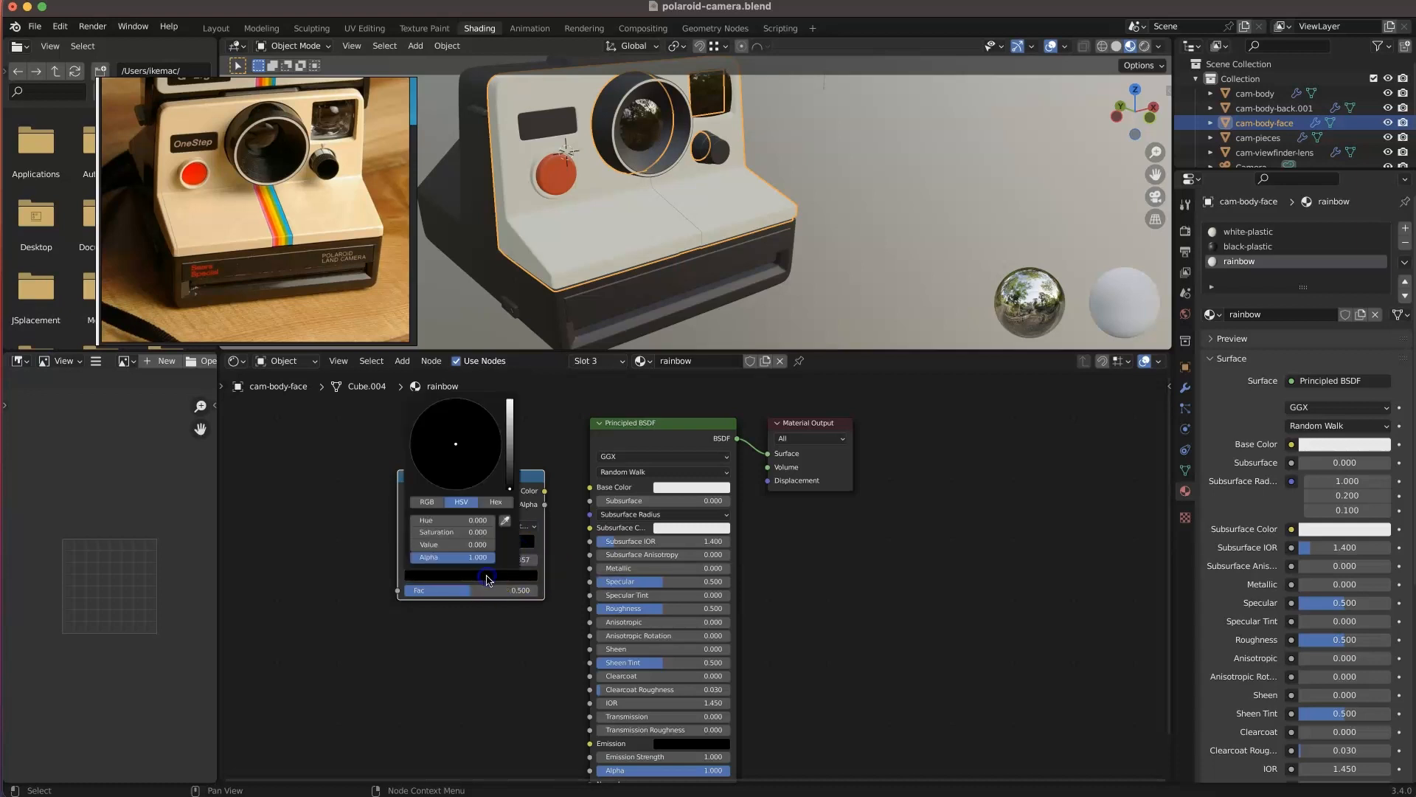
drag(509, 461, 509, 428)
click(457, 421)
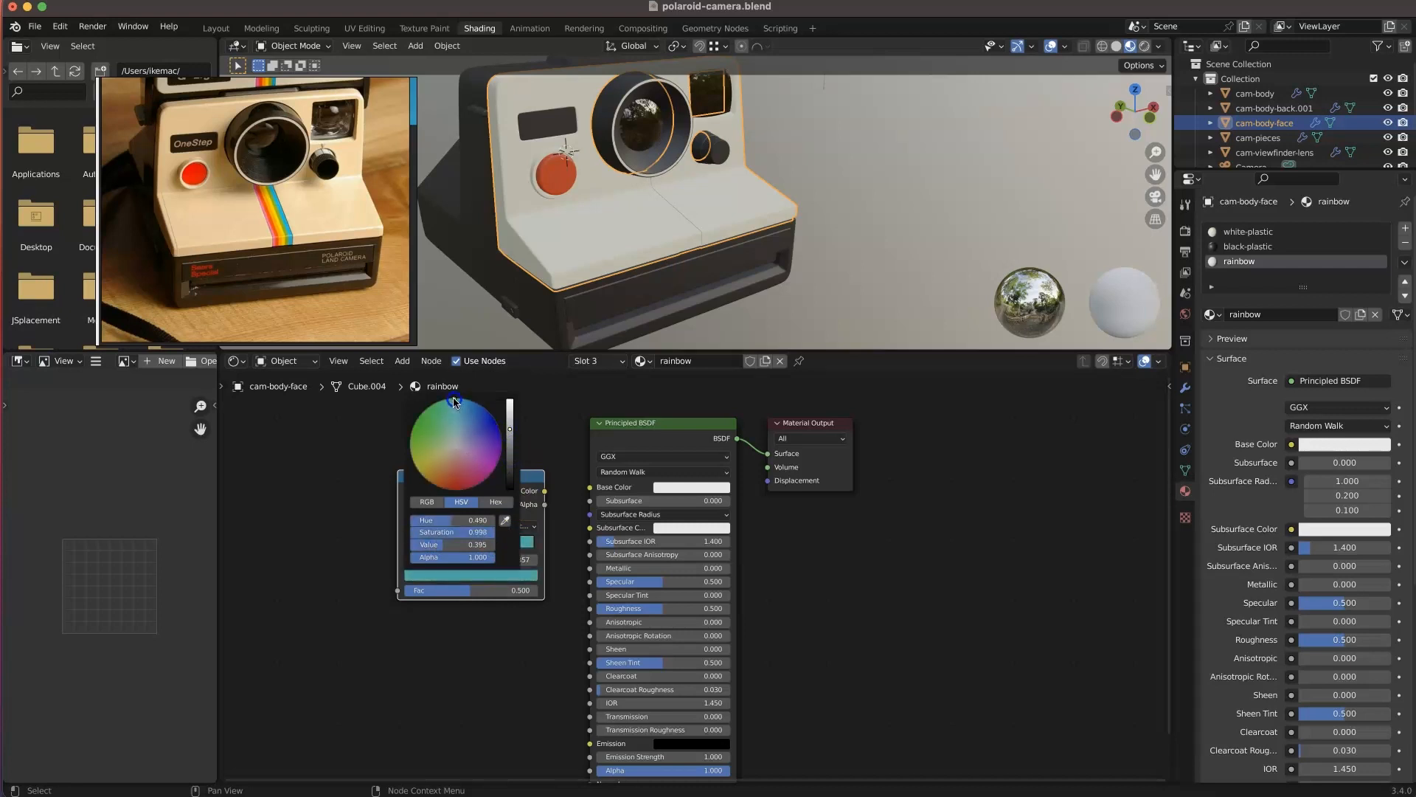
ctrl+scroll(463, 410, up, 7)
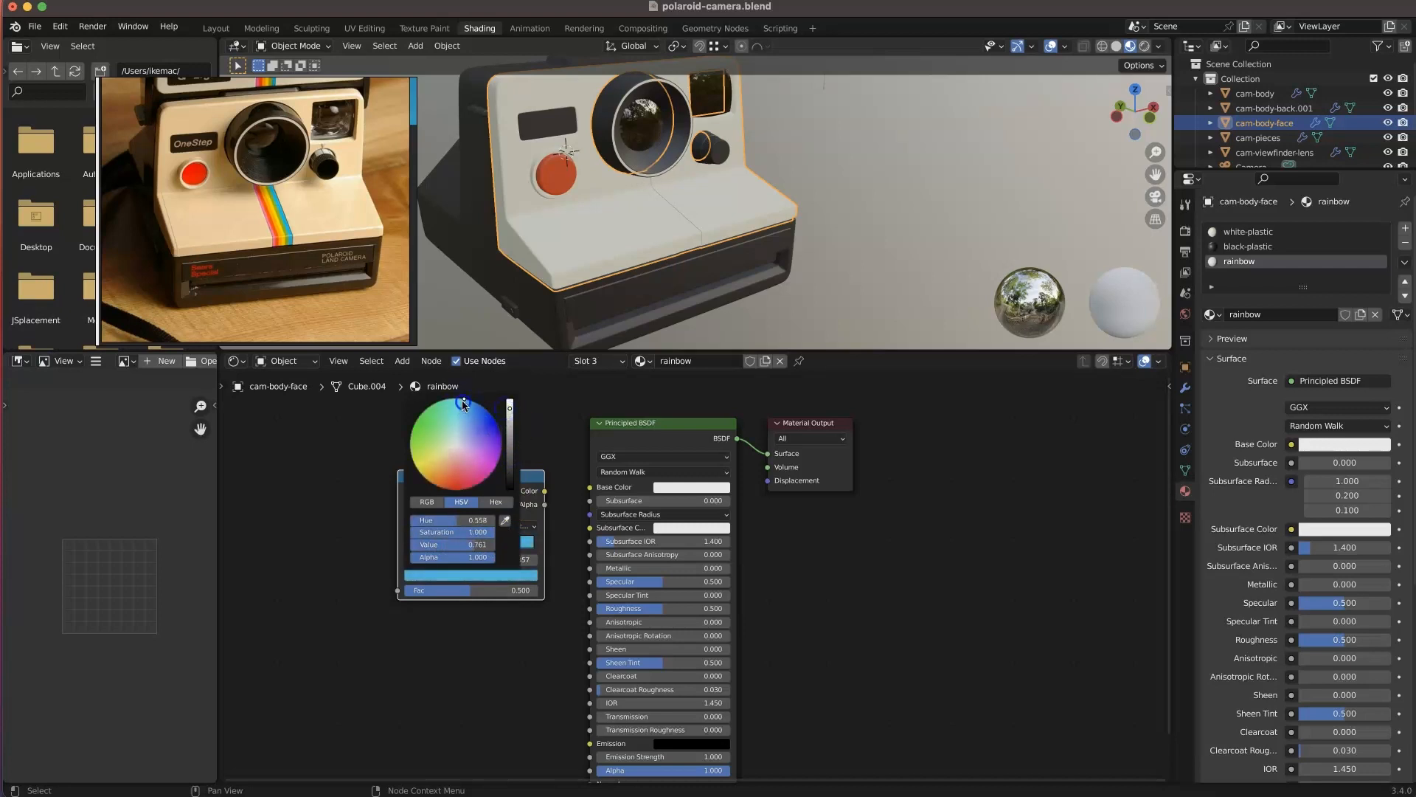
- Fine-tune the blue hue of the sixth ColorRamp stop
drag(463, 410, 458, 397)
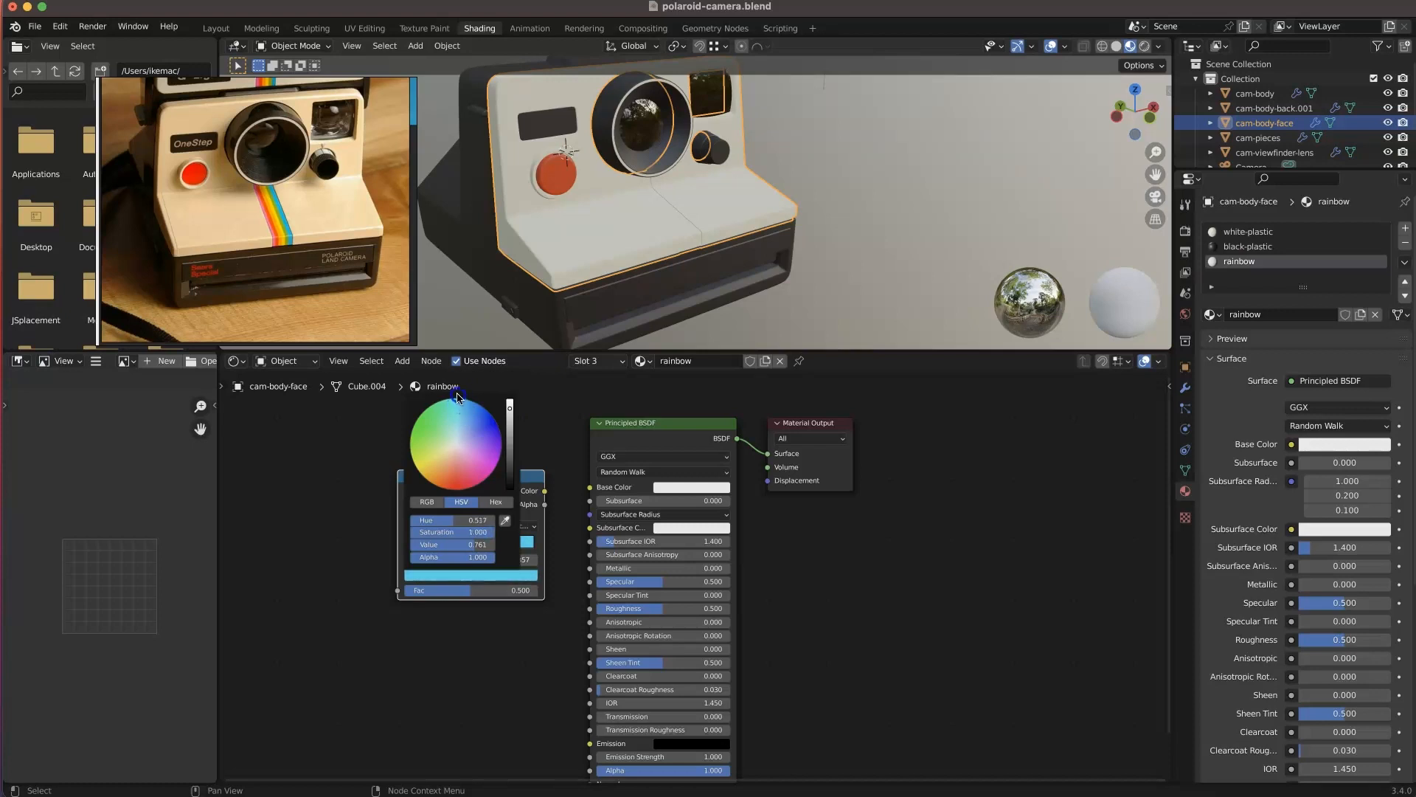
click(517, 575)
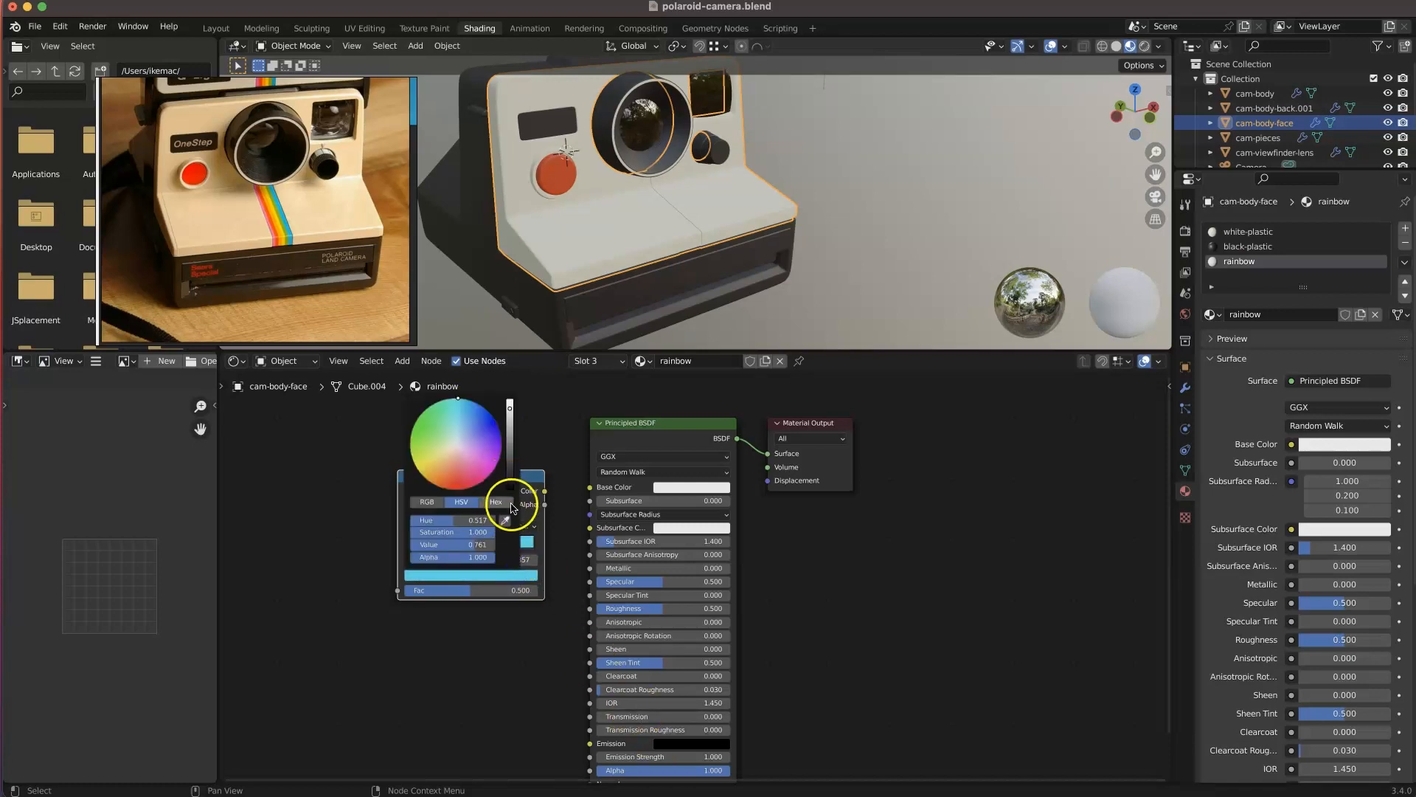
drag(463, 410, 513, 425)
- Connect the ColorRamp's Color output to the Principled BSDF's Base Color and save the file
drag(481, 476, 441, 458)
drag(535, 476, 593, 489)
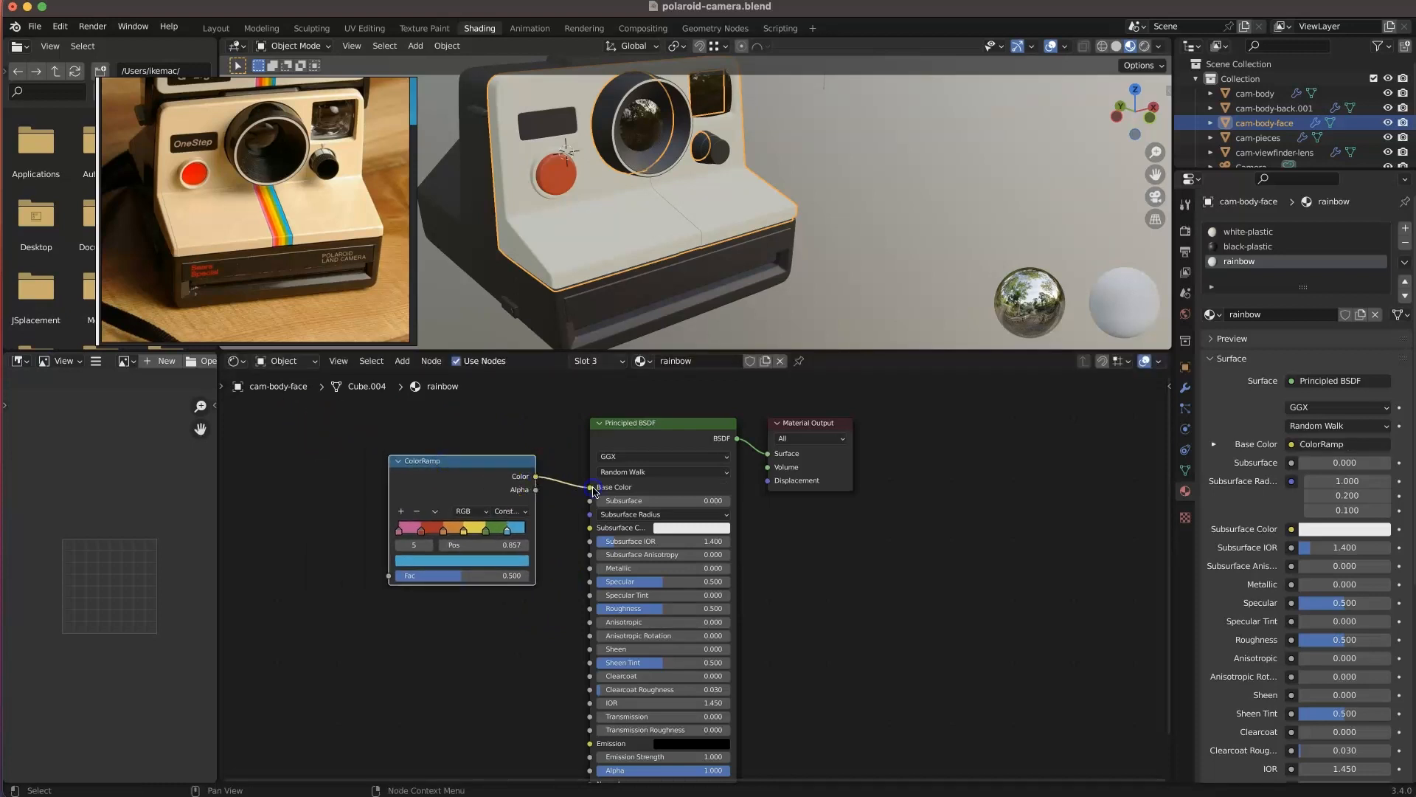
key(super+s)
- Assign the rainbow material to the central strip of faces below the lens on the camera face
key(Tab)
click(688, 224)
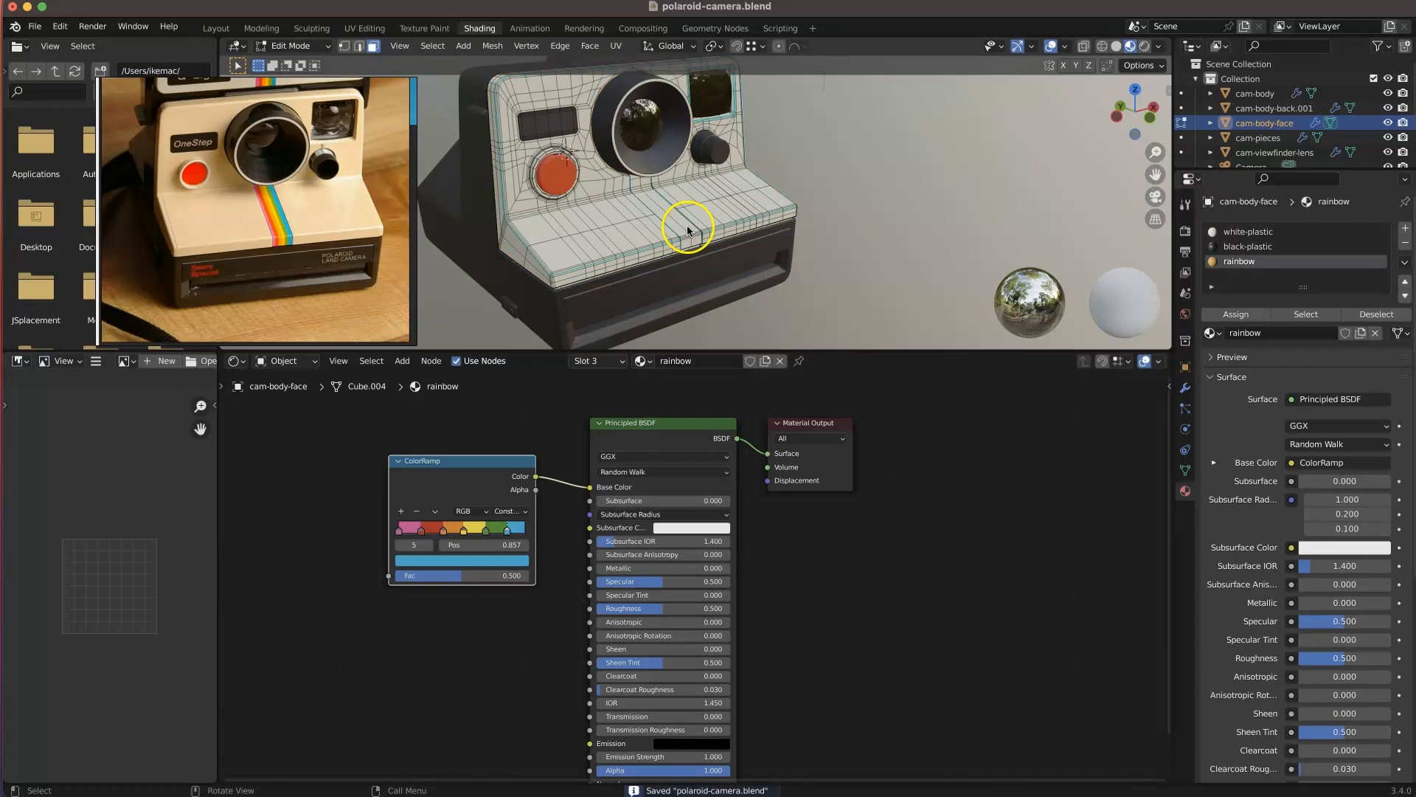
click(1228, 263)
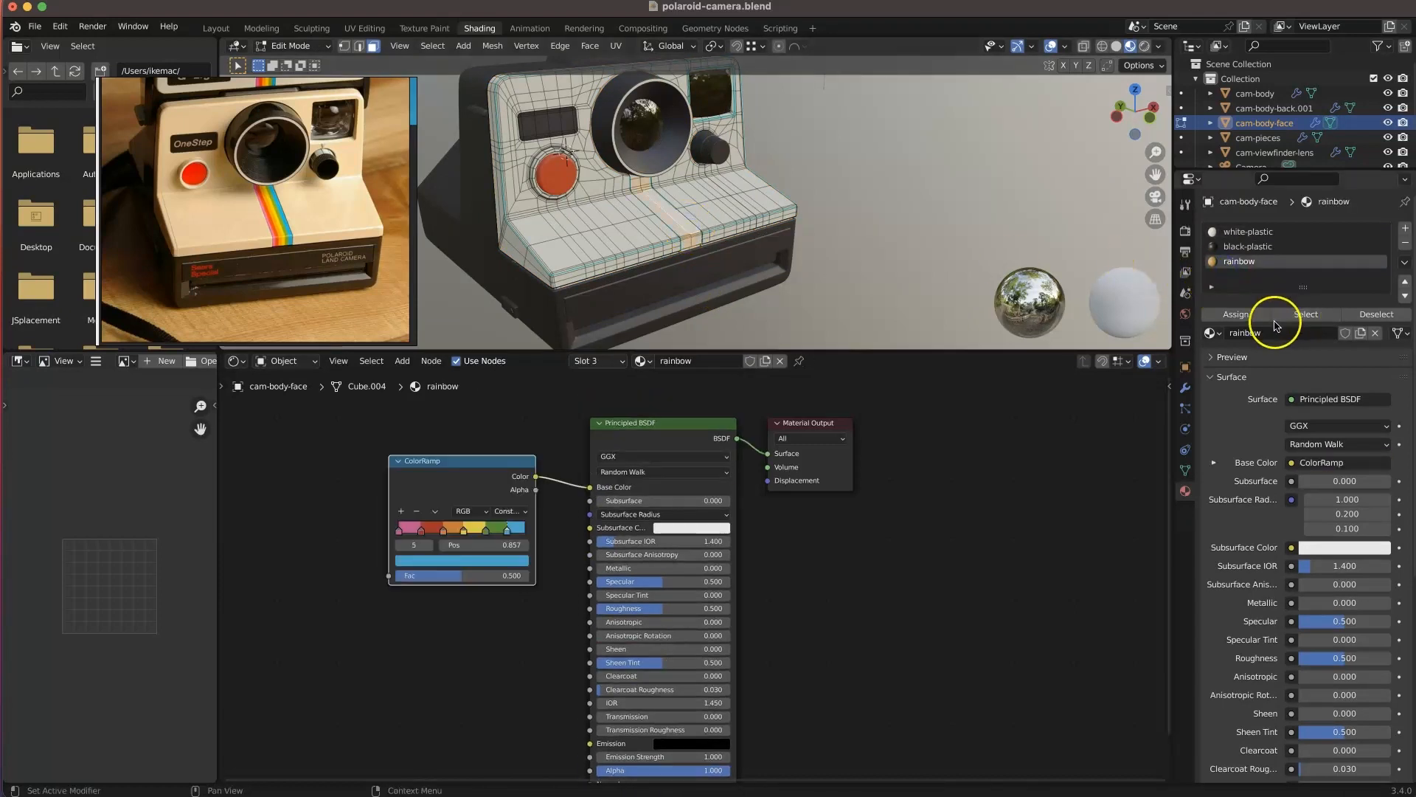
click(1263, 316)
key(Tab)
middle_drag(838, 278, 657, 222)
middle_drag(473, 317, 525, 265)
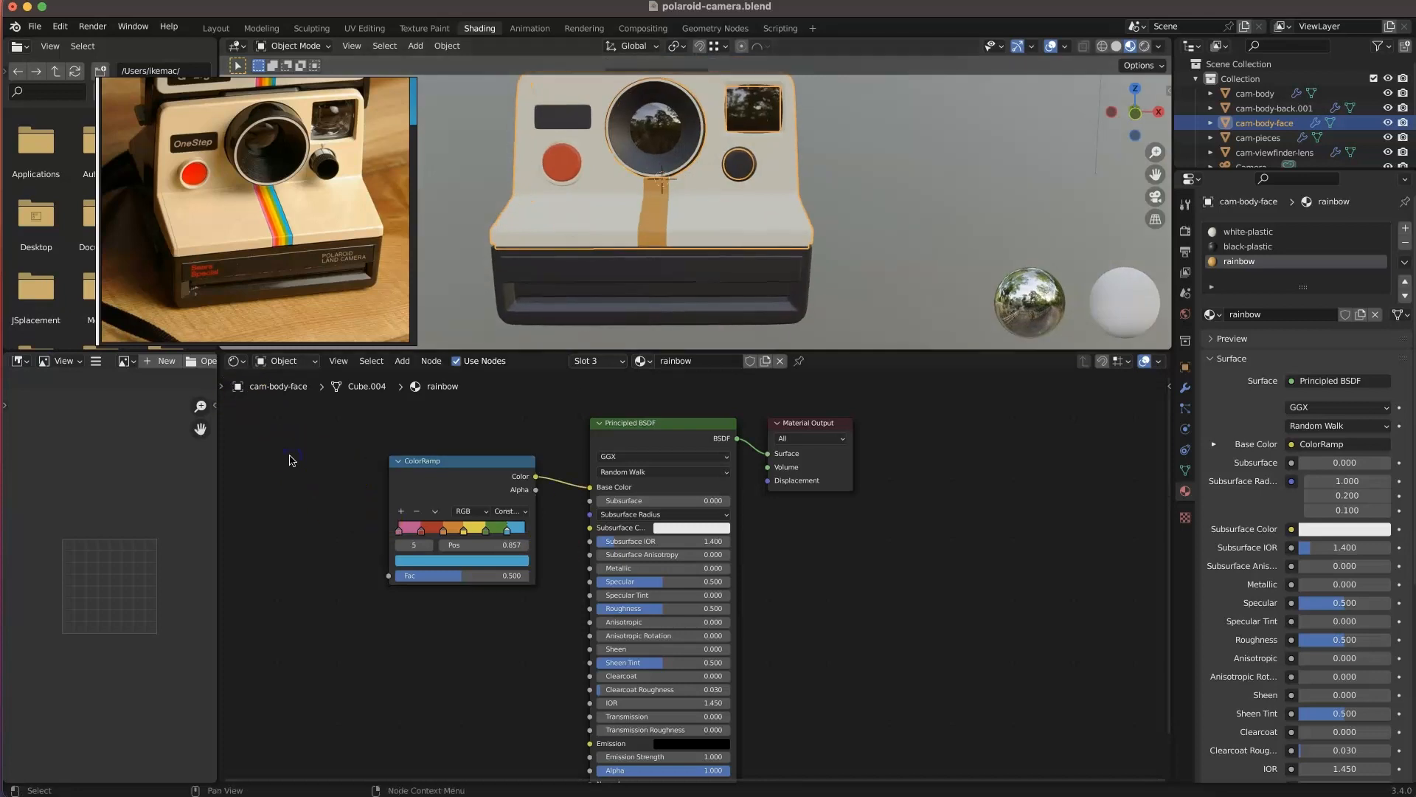
key(shift+a)
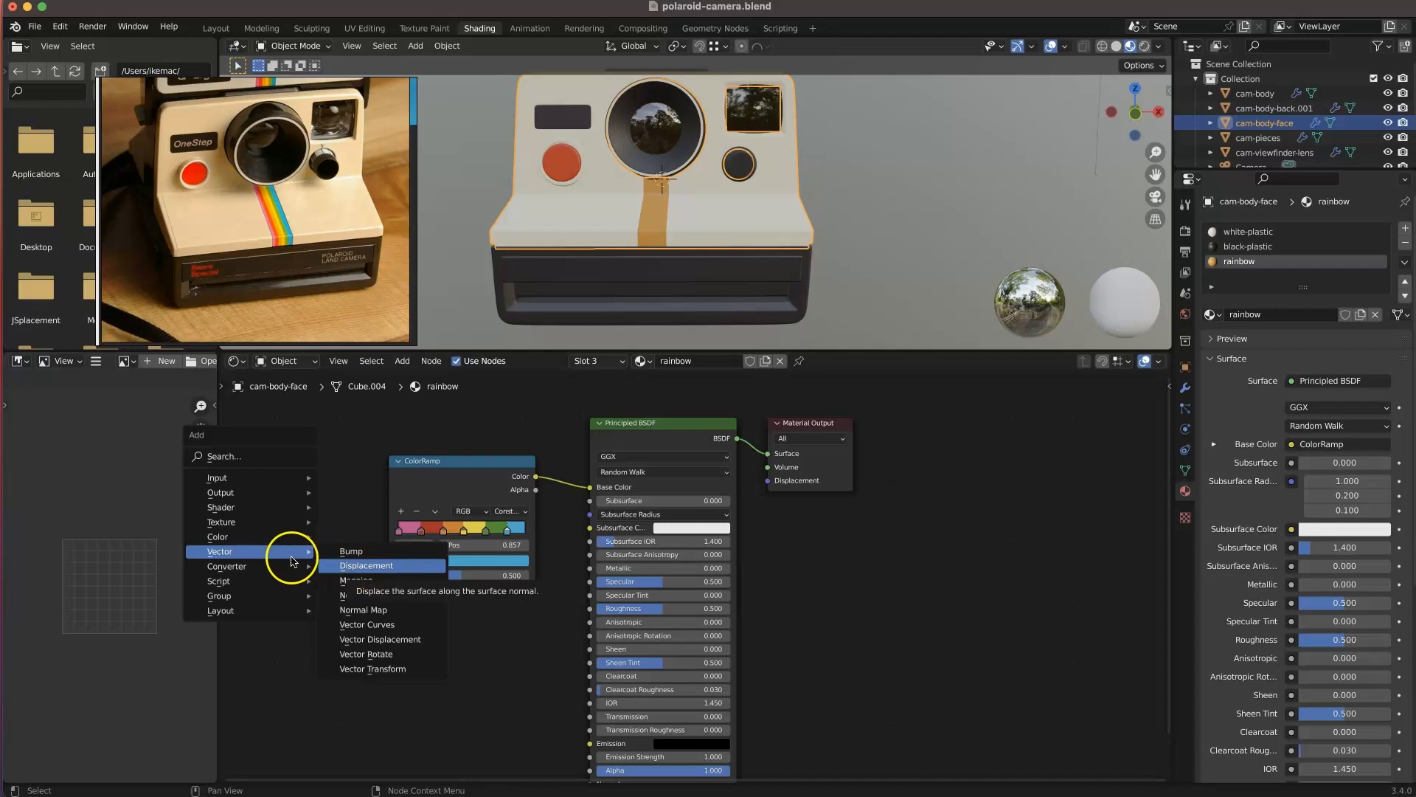
key(Escape)
click(237, 361)
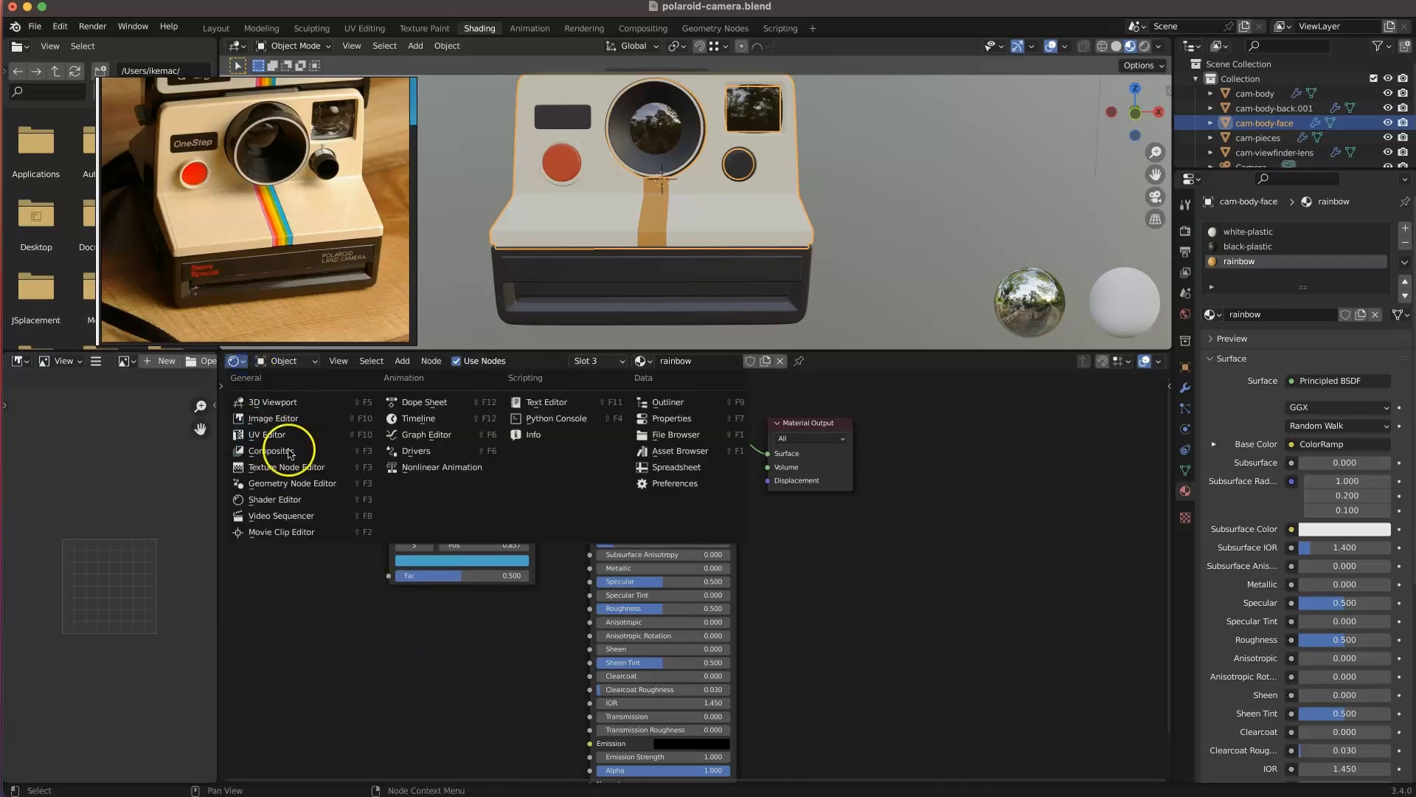
- Add a Mapping node before the ColorRamp, connect its Vector output to the Fac input, and space the two nodes apart
key(shift+a)
mouse_move(333, 562)
click(411, 588)
click(265, 434)
drag(364, 472, 367, 481)
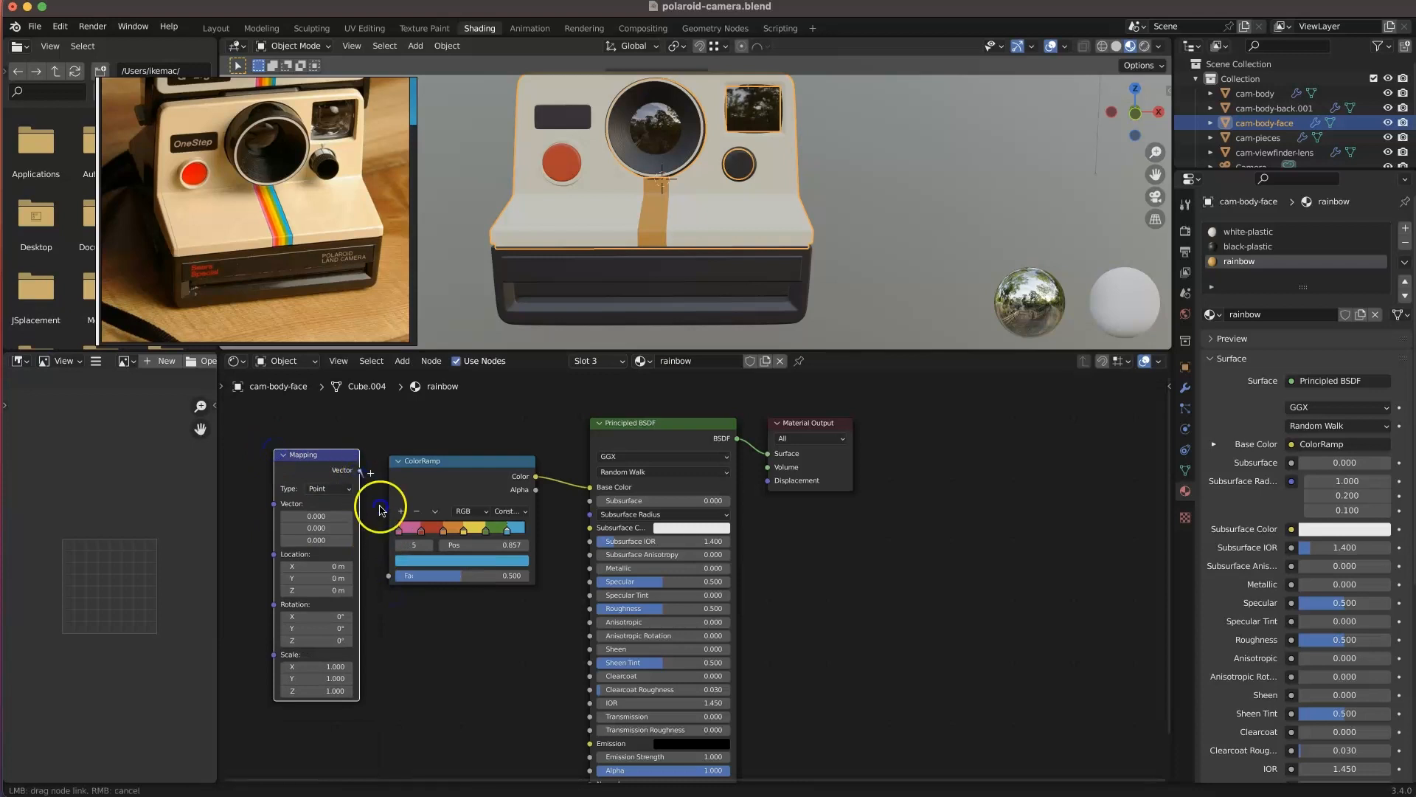
drag(391, 576, 389, 575)
drag(439, 461, 468, 470)
drag(350, 455, 379, 435)
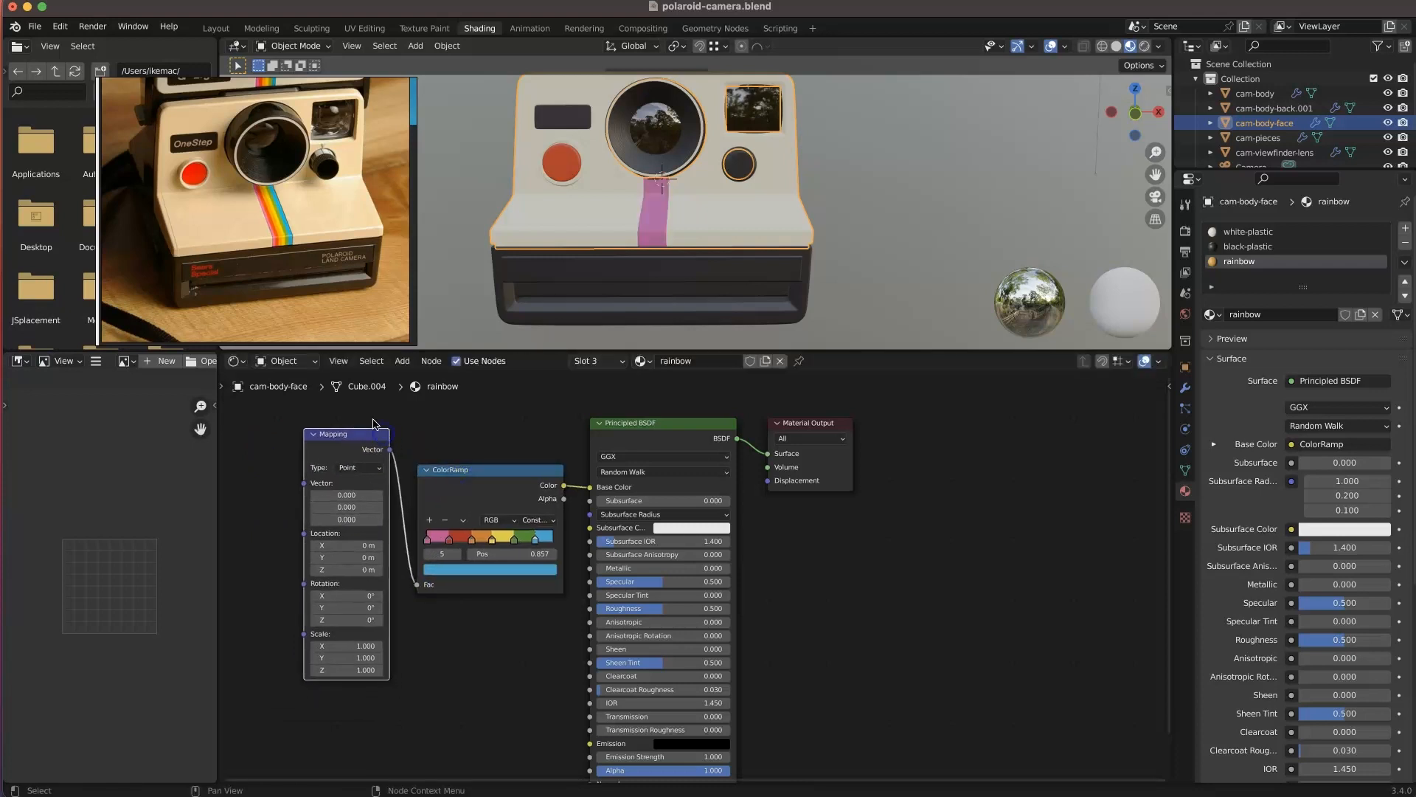
key(shift+a)
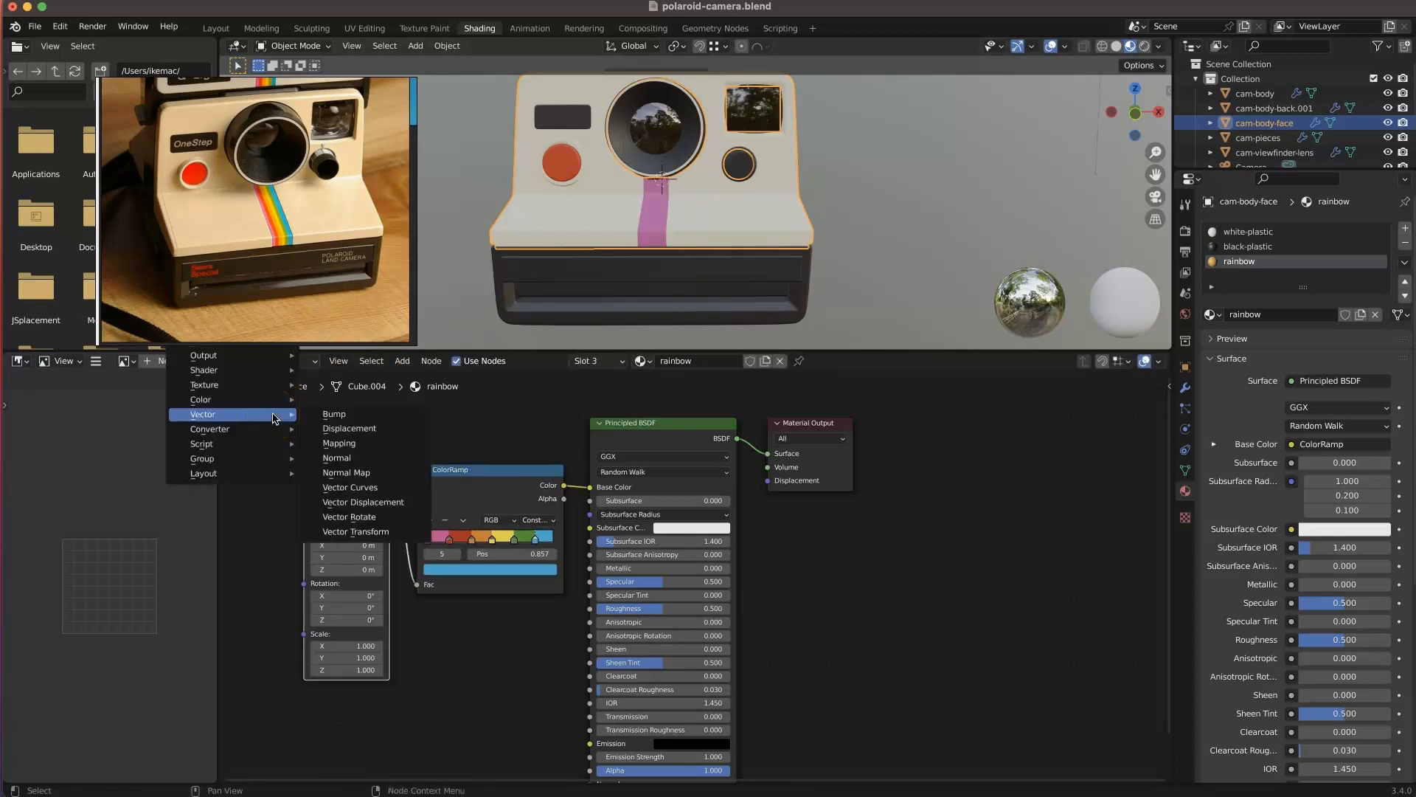
mouse_move(266, 391)
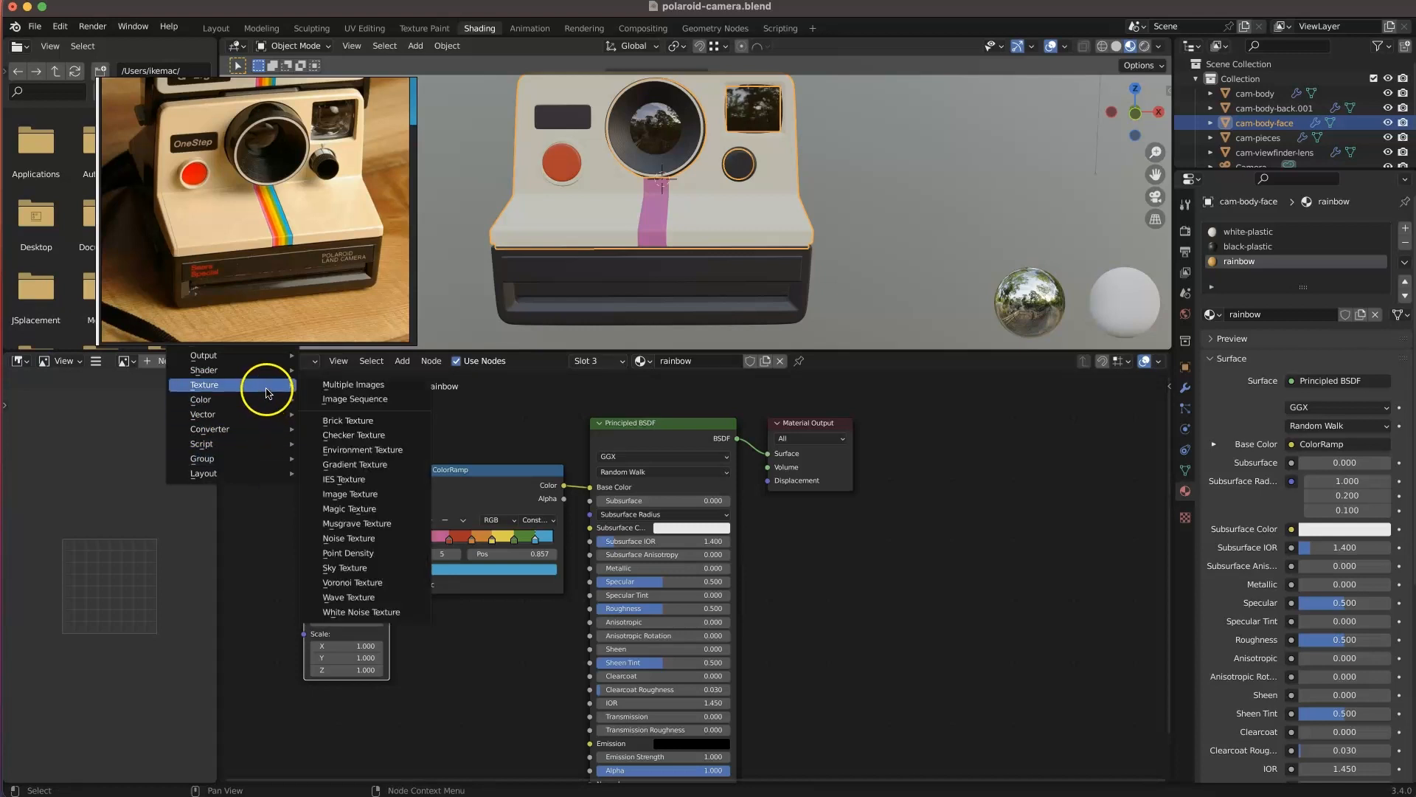
mouse_move(269, 355)
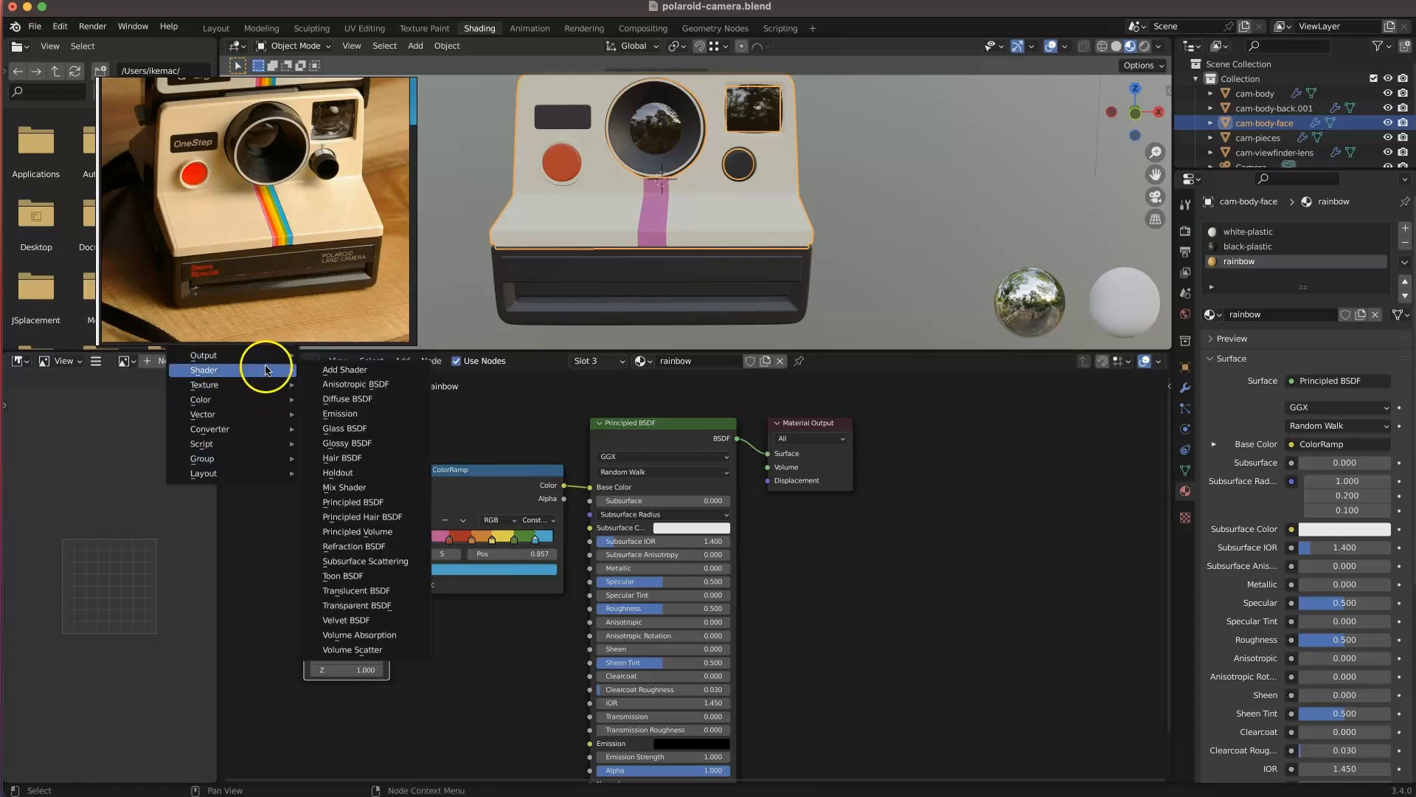
click(252, 431)
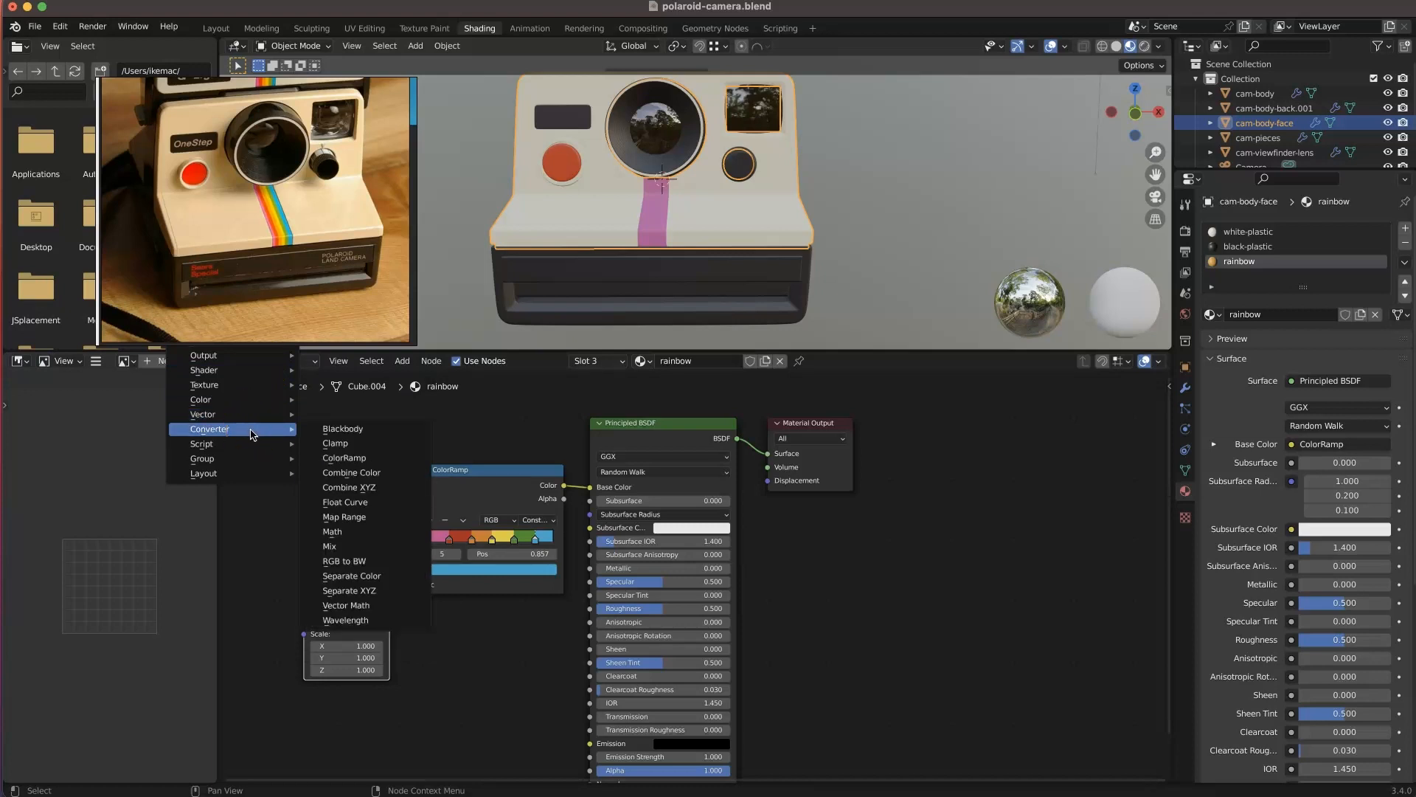
mouse_move(253, 443)
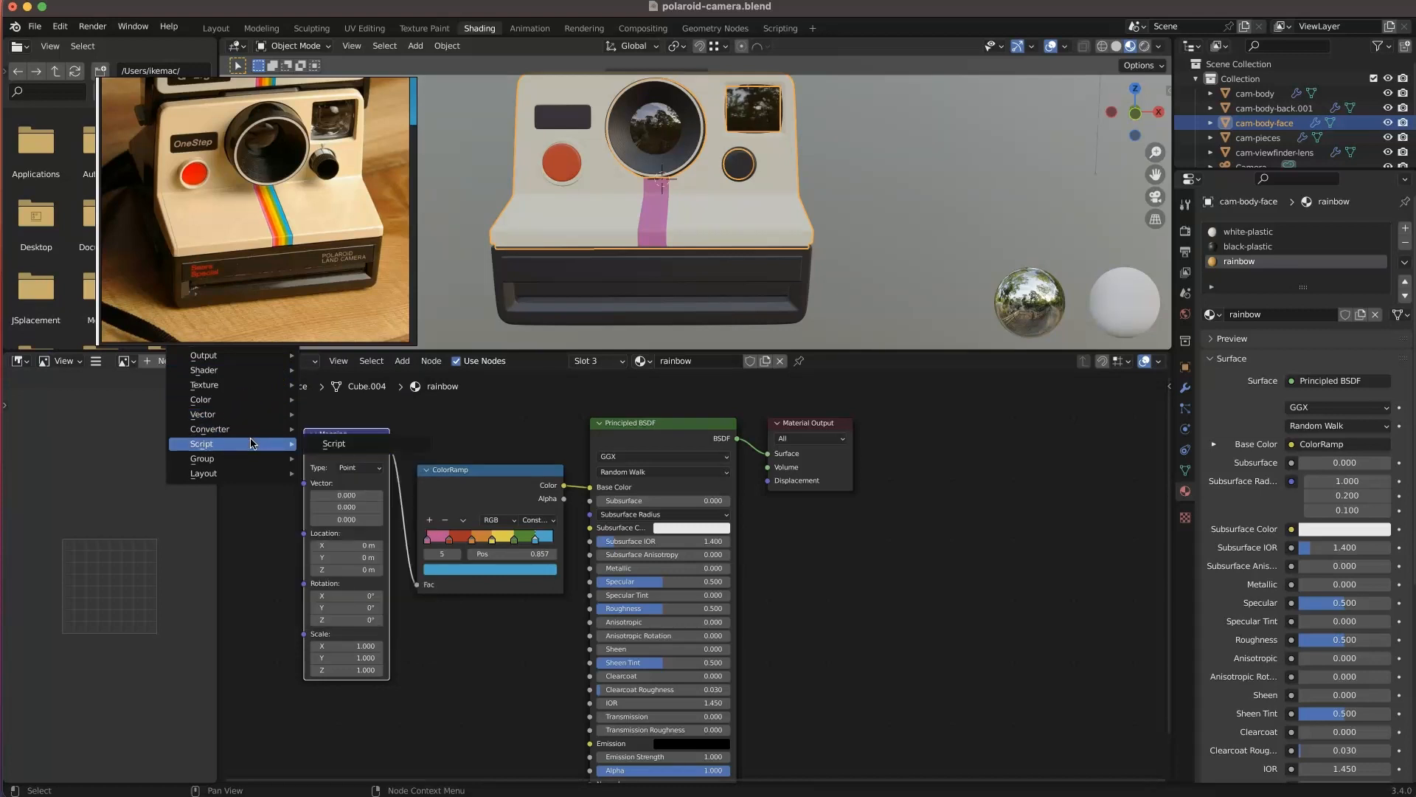
click(244, 469)
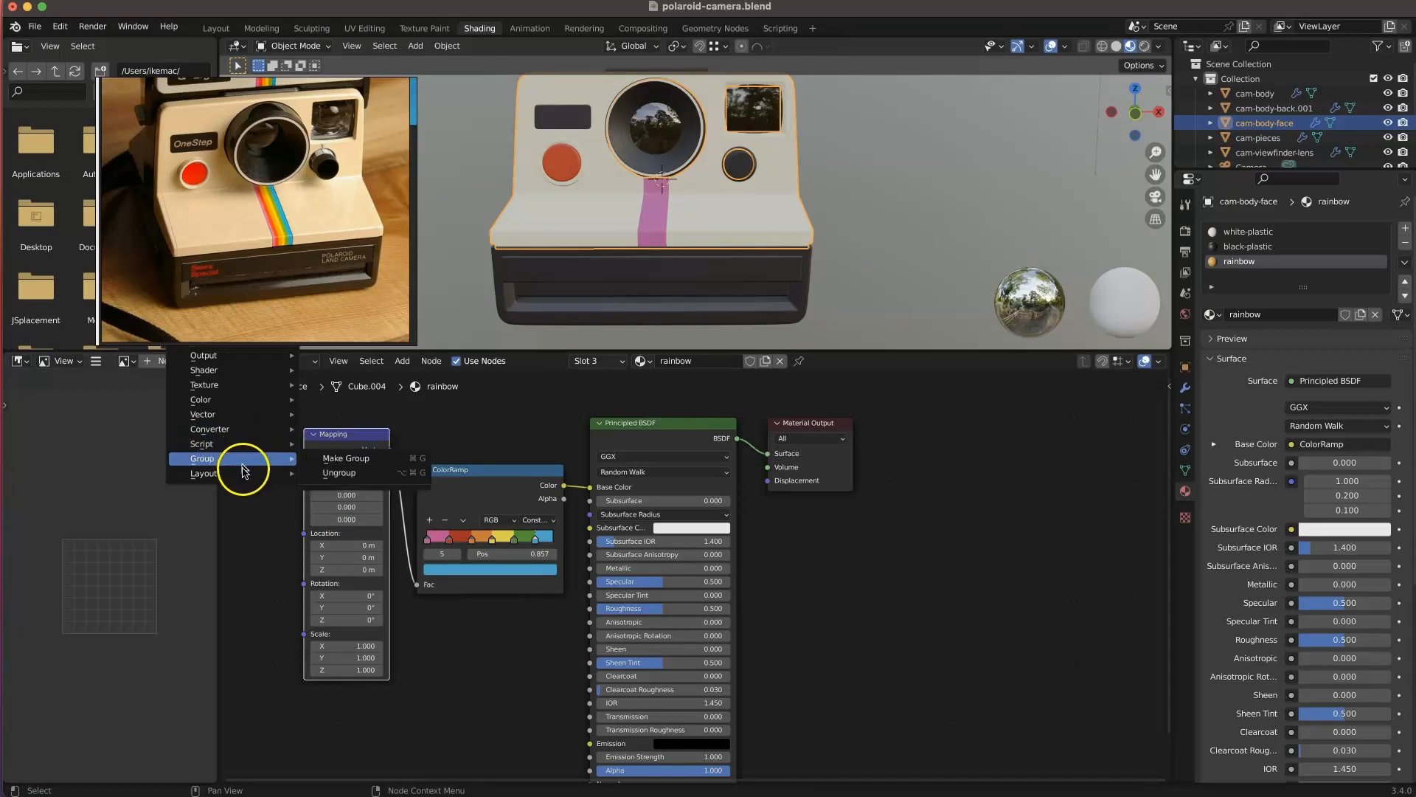
click(221, 354)
click(206, 385)
click(224, 417)
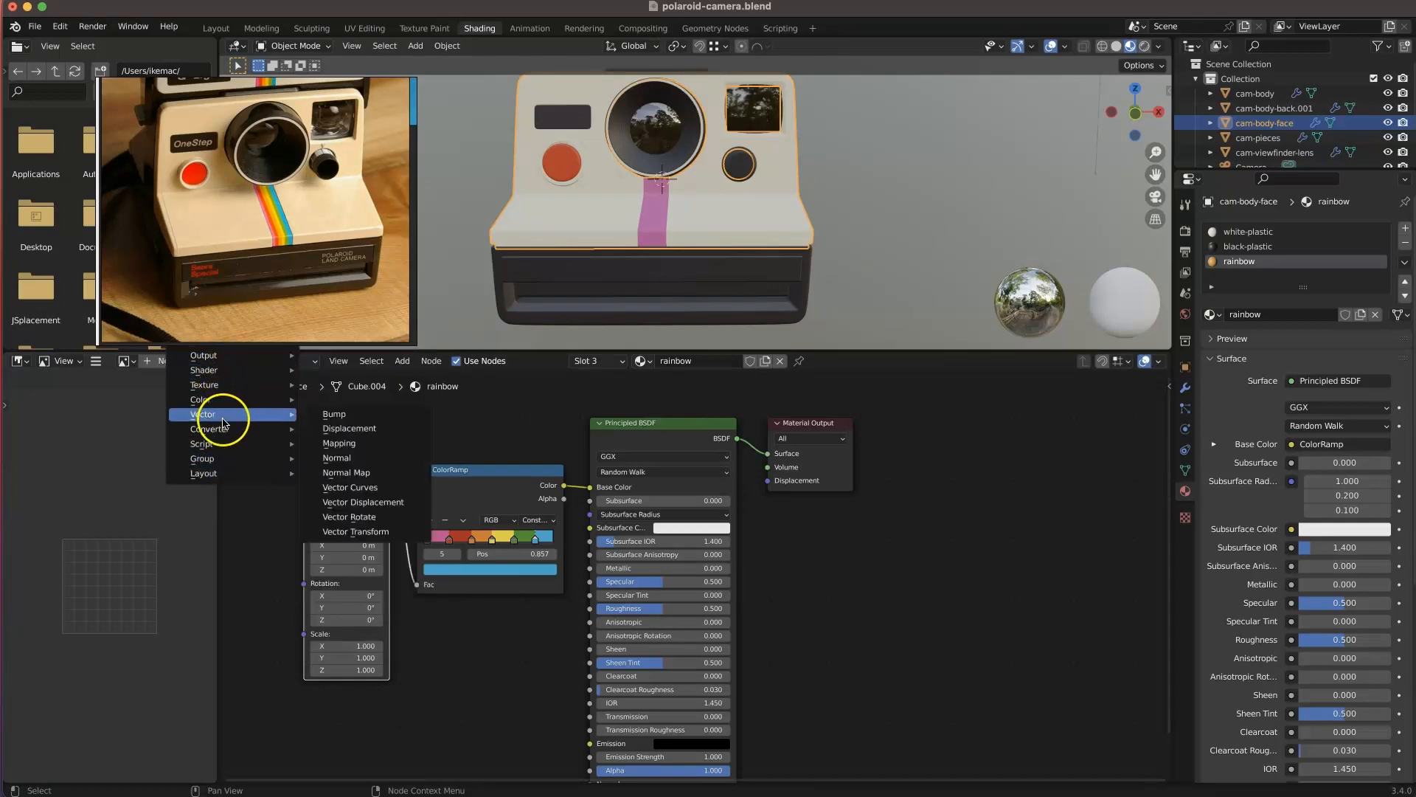
mouse_move(232, 384)
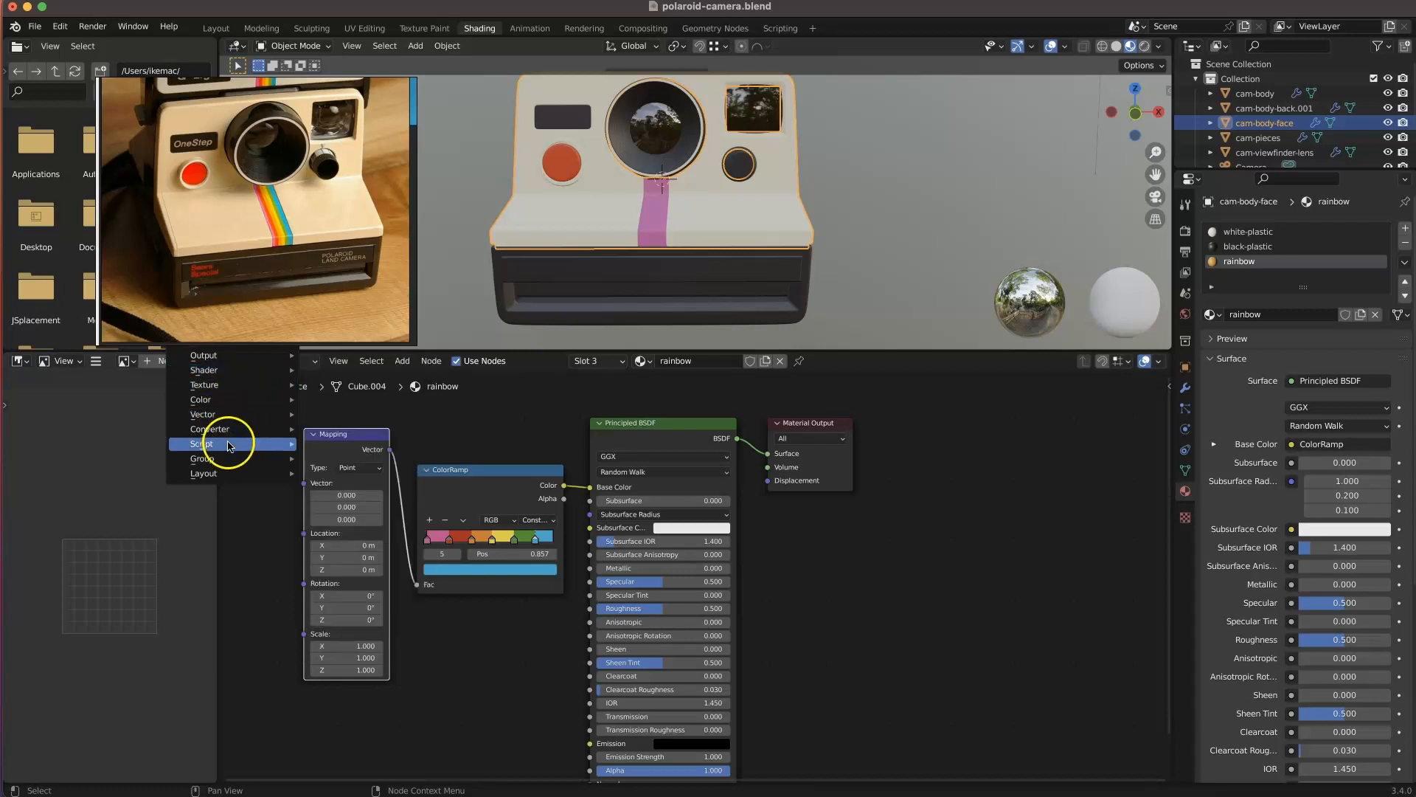
mouse_move(229, 433)
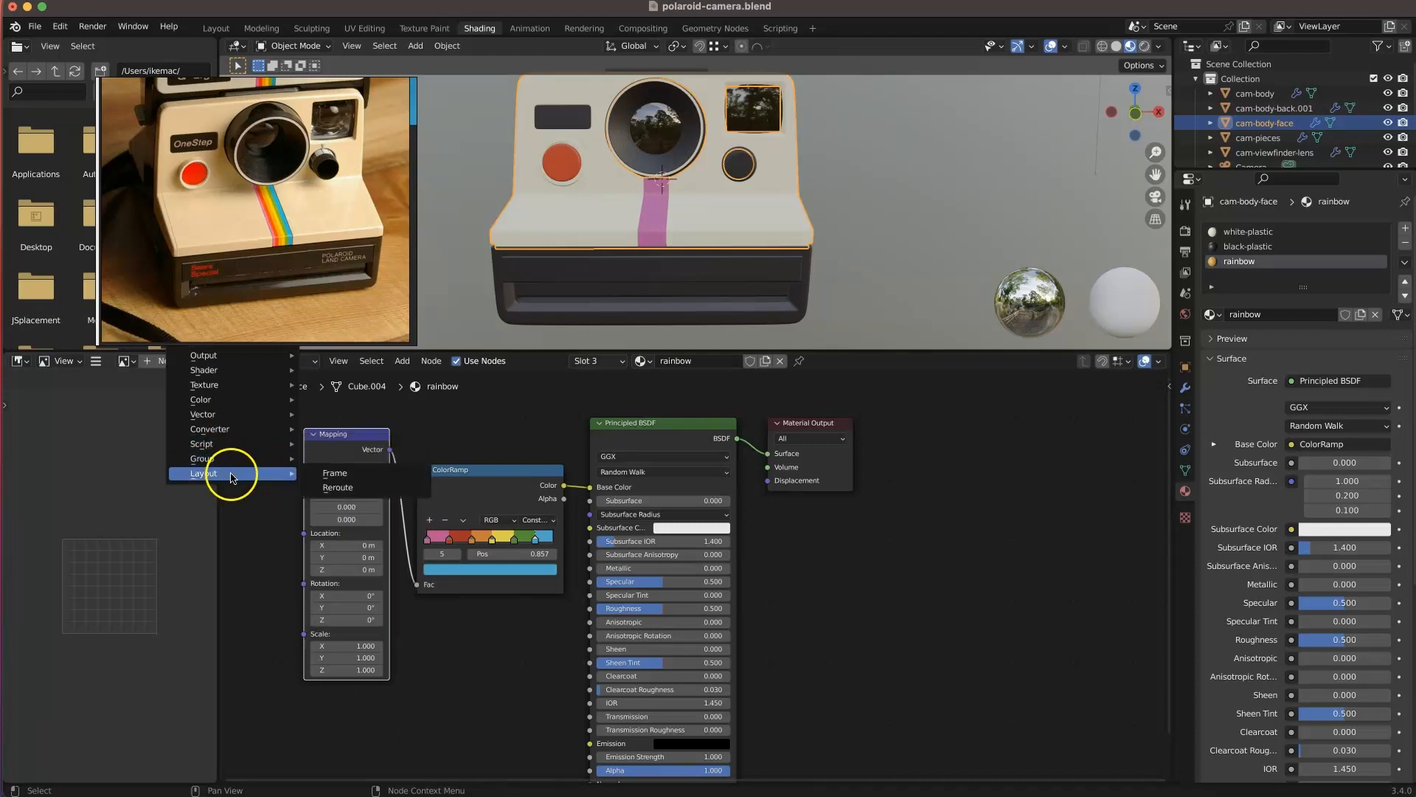
click(436, 361)
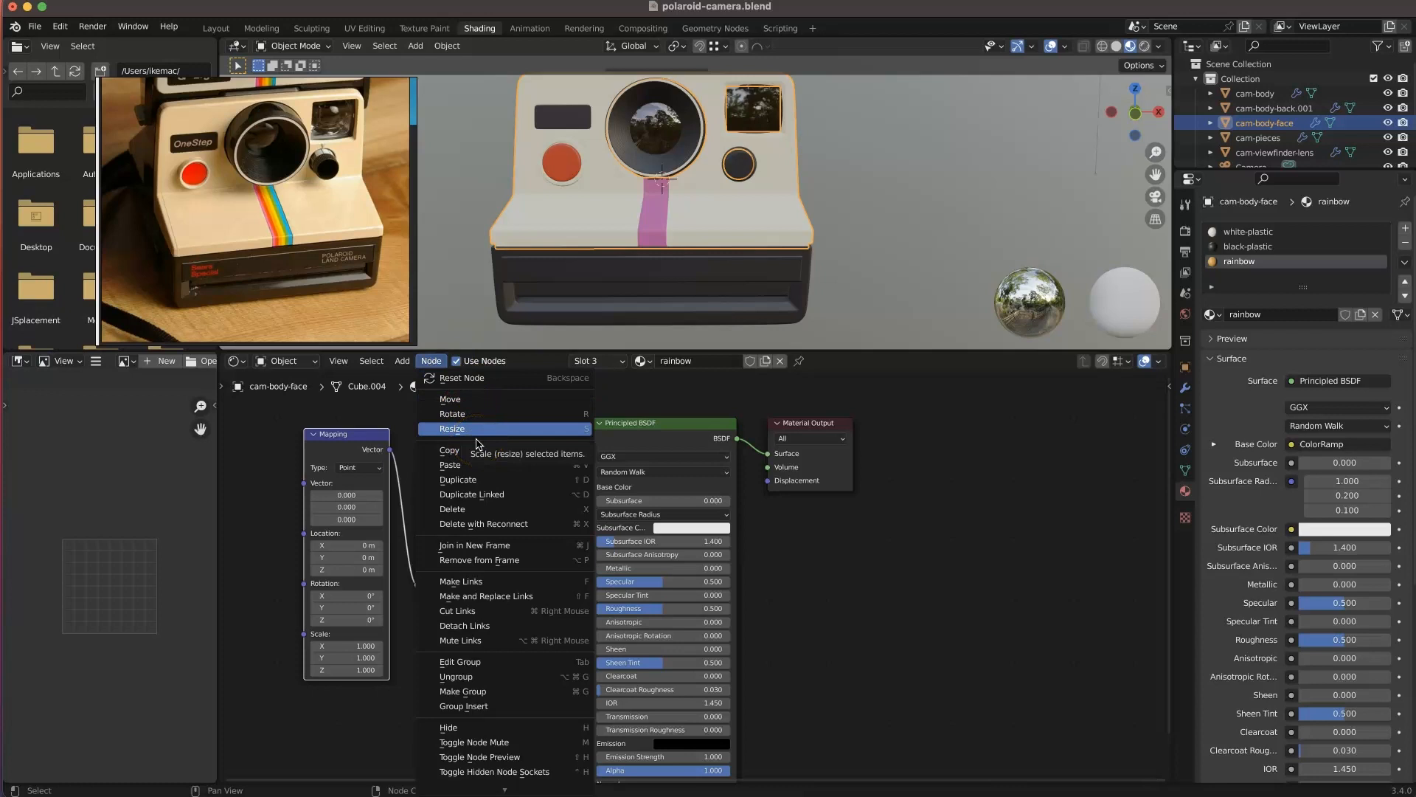
- Search for "geo" among the nodes to add and place a Geometry node before the Mapping node
click(403, 364)
click(417, 380)
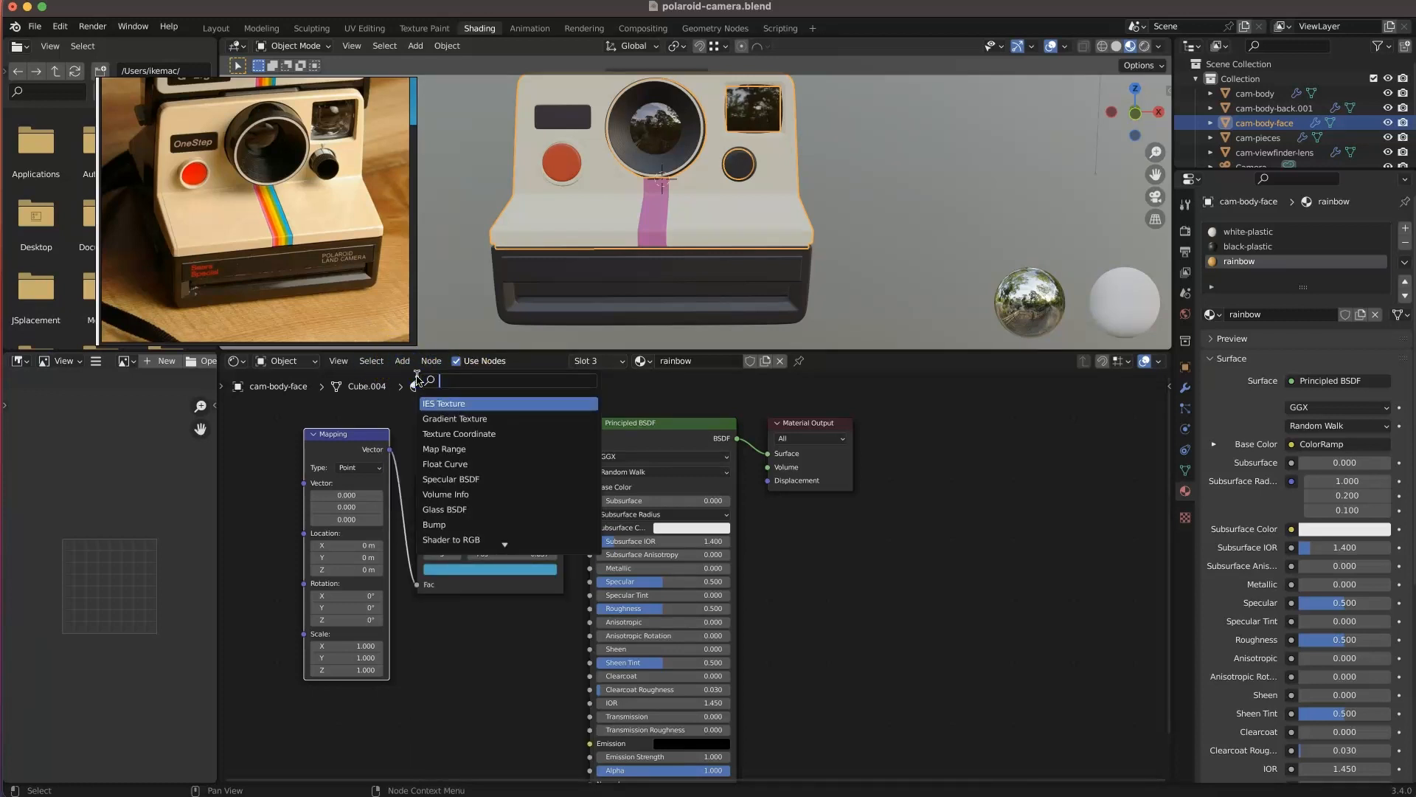
text(geo)
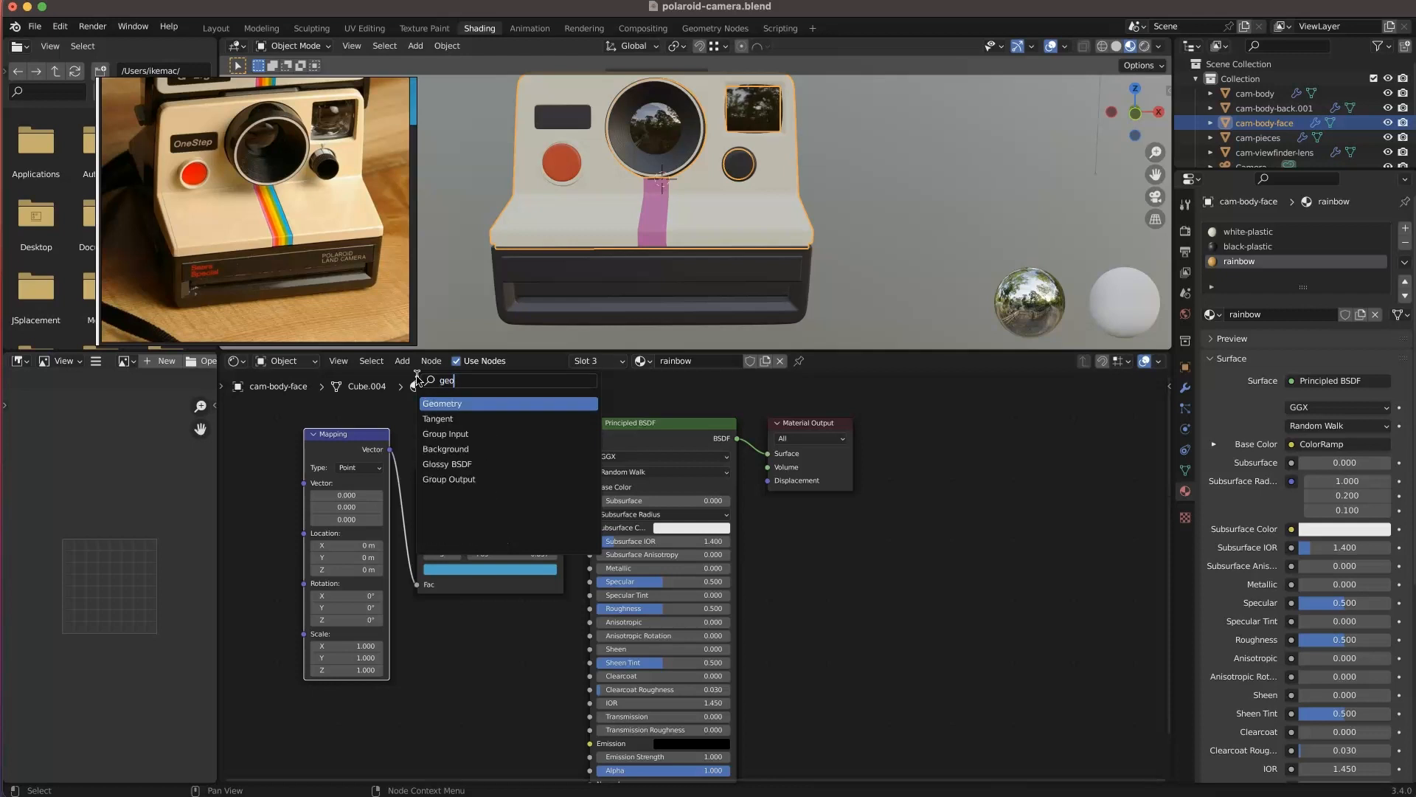
click(435, 403)
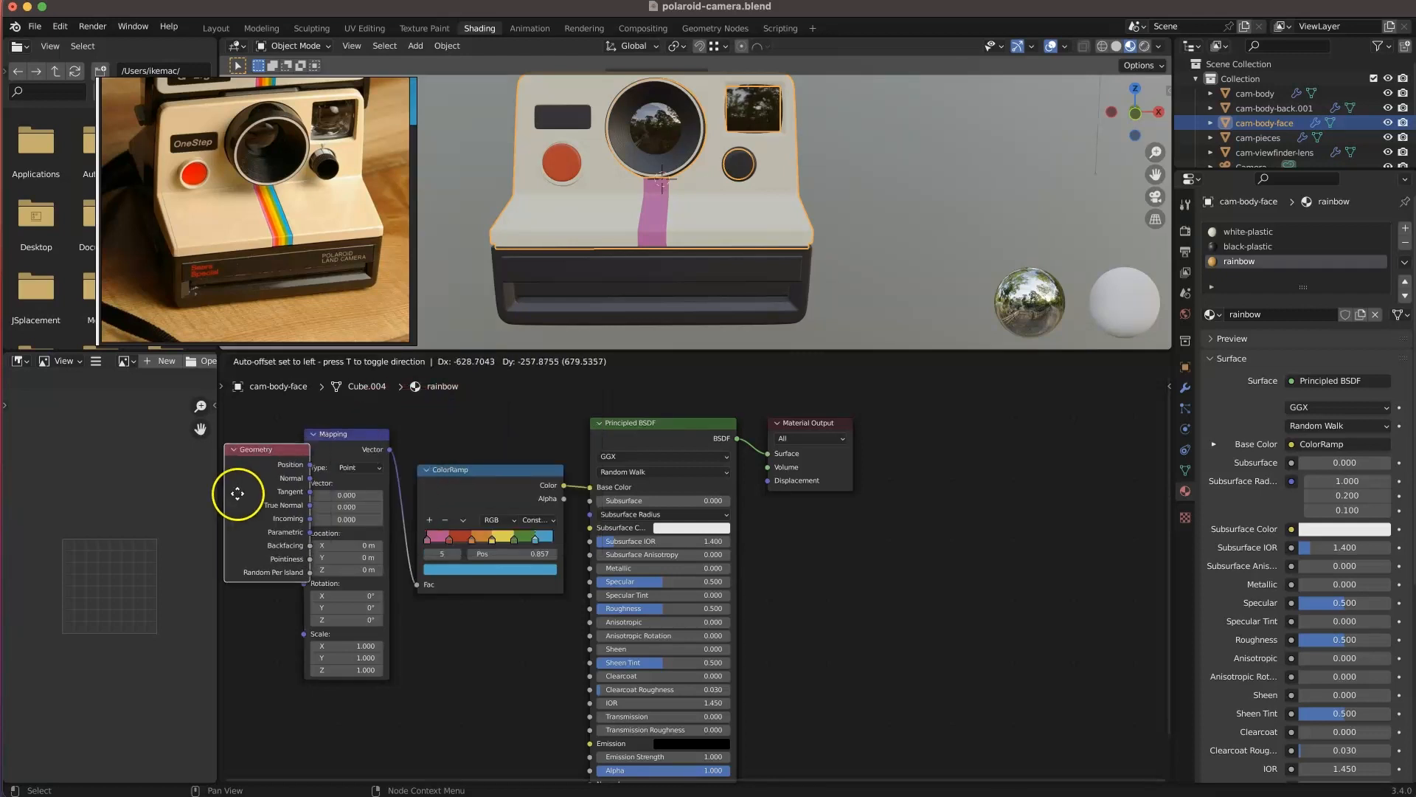
click(314, 472)
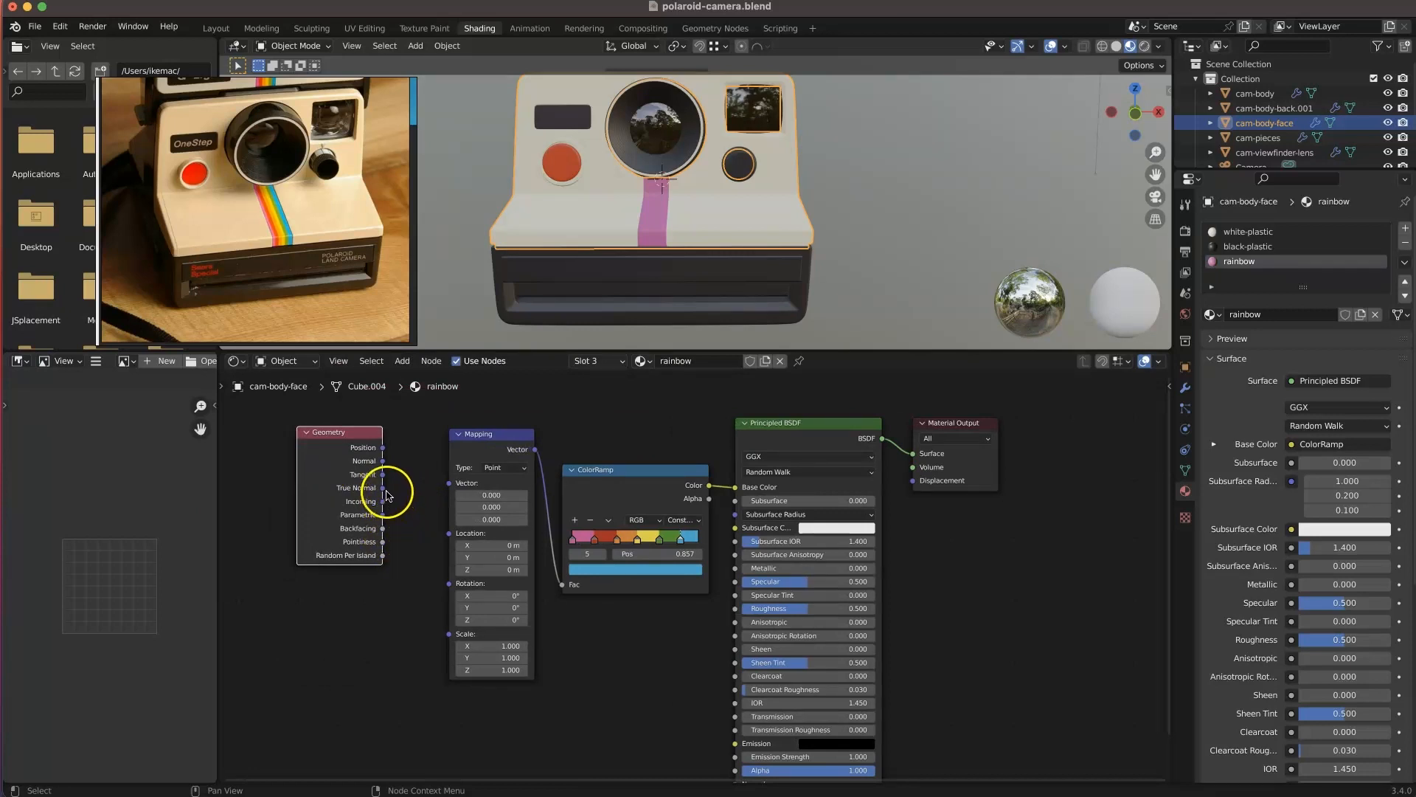
- Add a Texture Coordinate node below the Geometry node and connect its Generated output to the Mapping node's Vector input
click(398, 638)
key(shift+a)
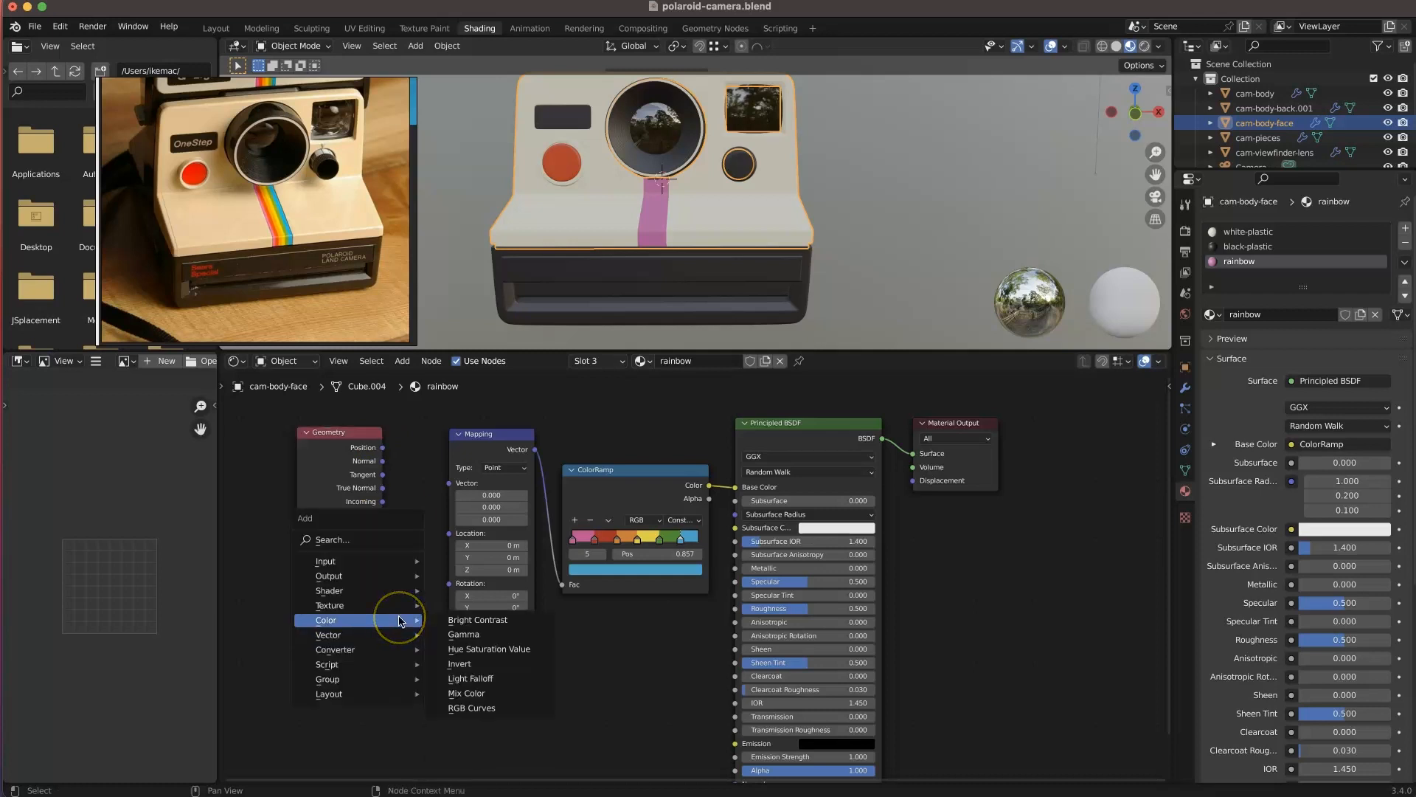
click(390, 648)
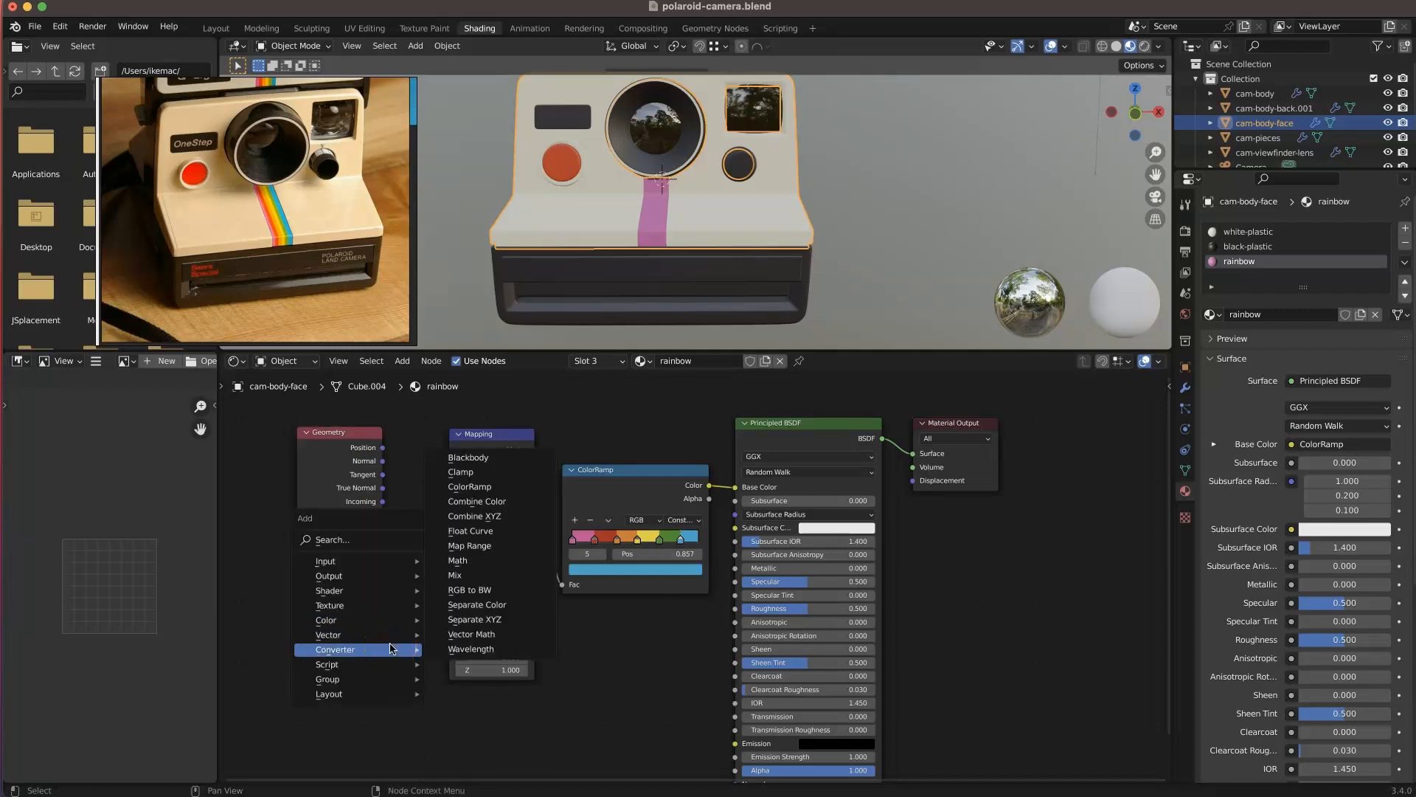
mouse_move(379, 564)
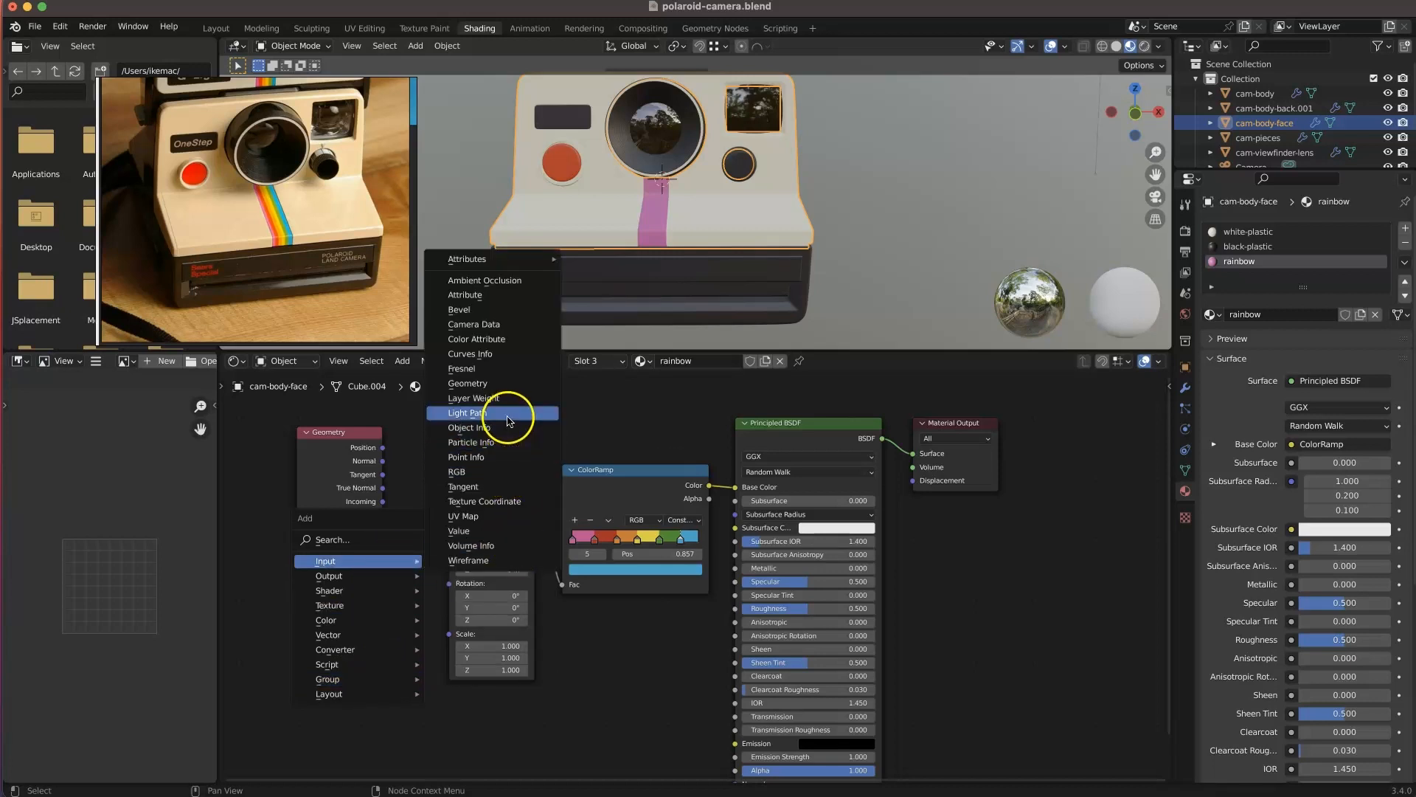
click(487, 501)
click(378, 618)
drag(398, 611, 427, 581)
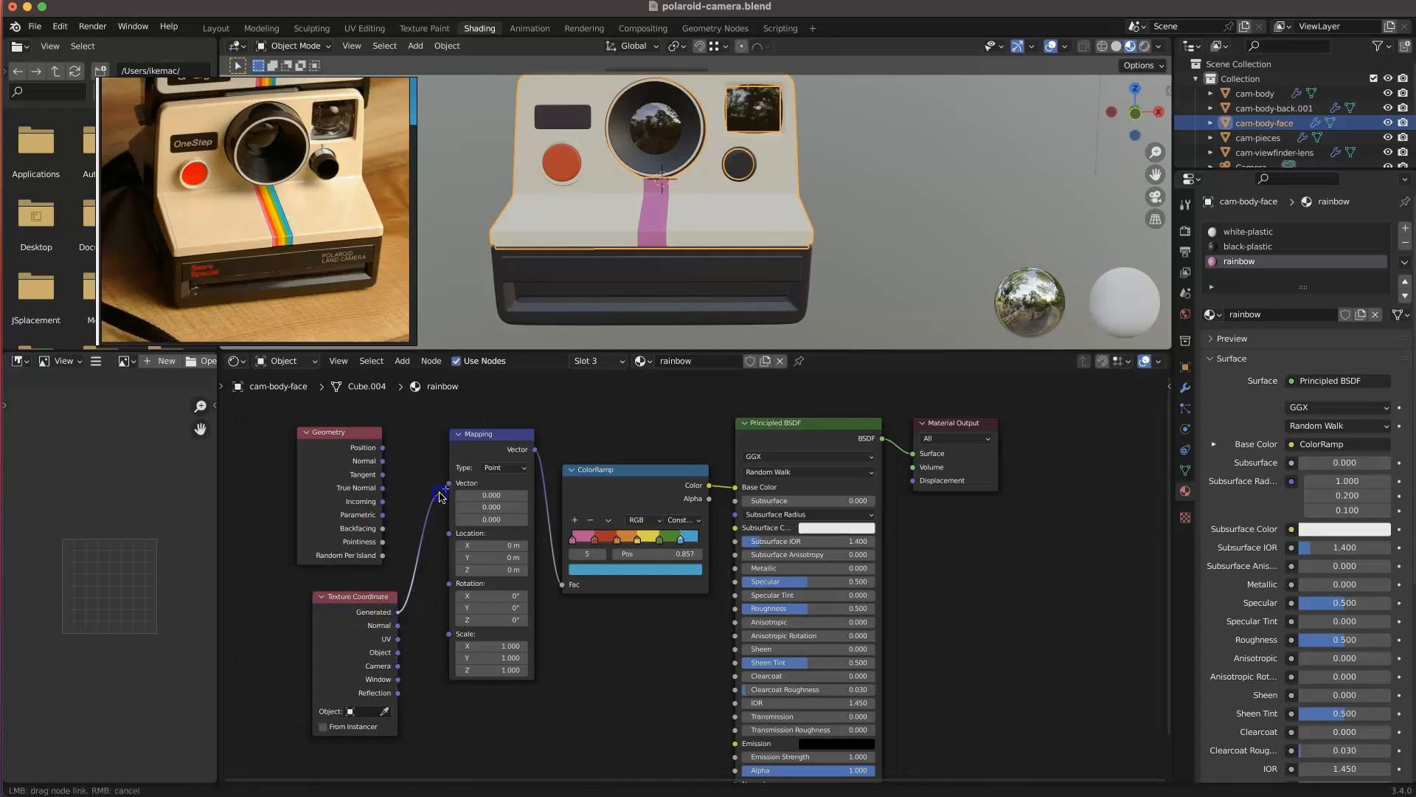
drag(452, 484, 450, 484)
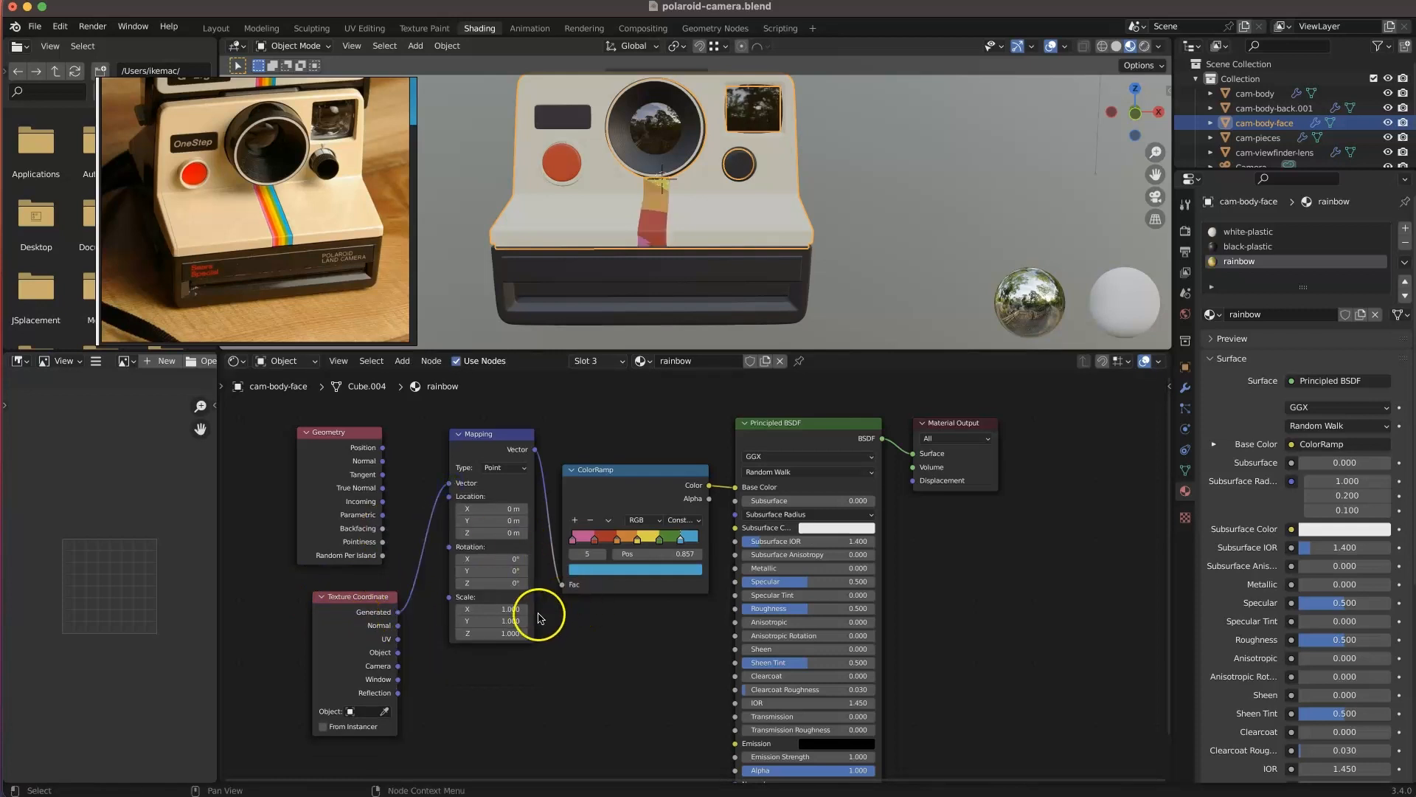
- Try Y rotations of 90° and 180° on the Mapping node, and reset the Y rotation to 0°
click(504, 570)
text(90)
key(Tab)
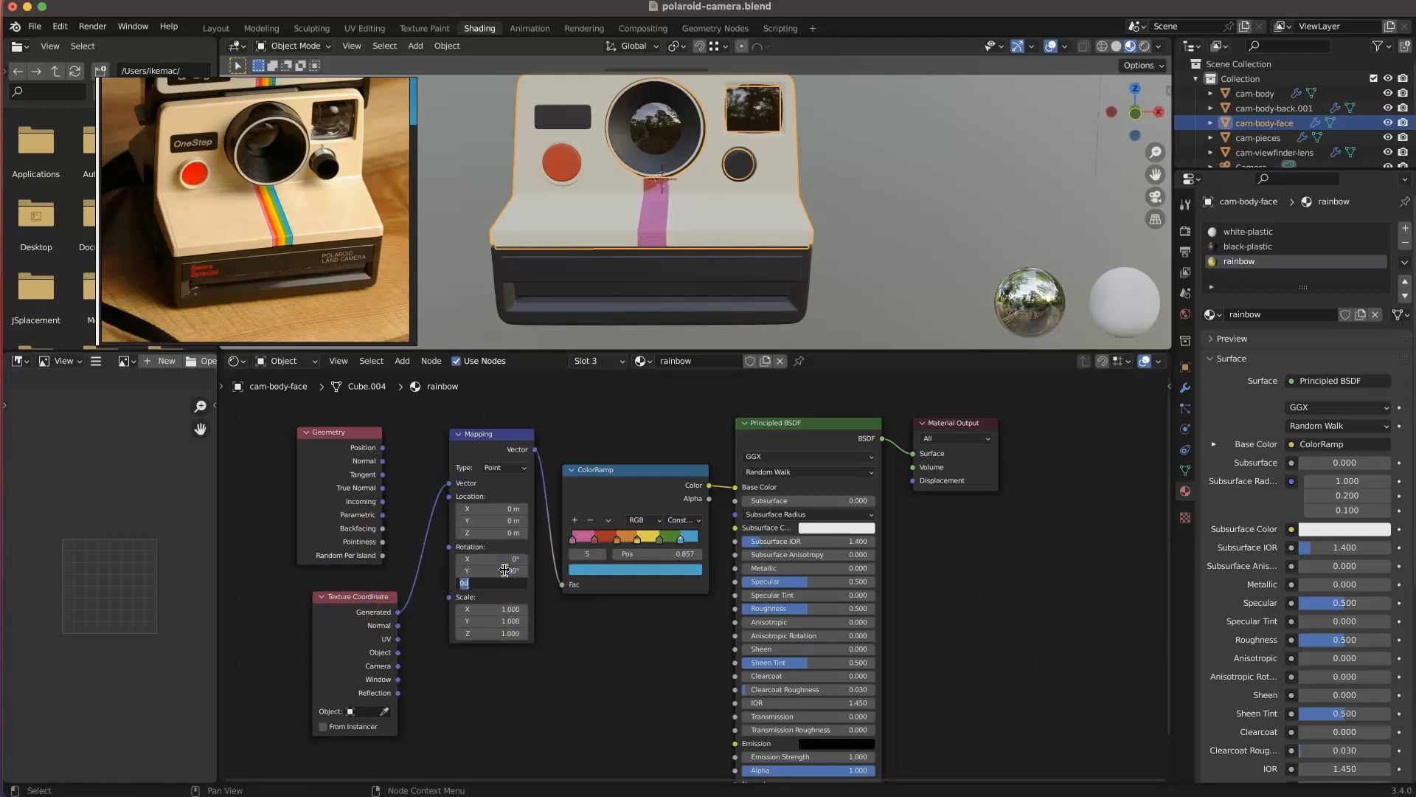
key(Return)
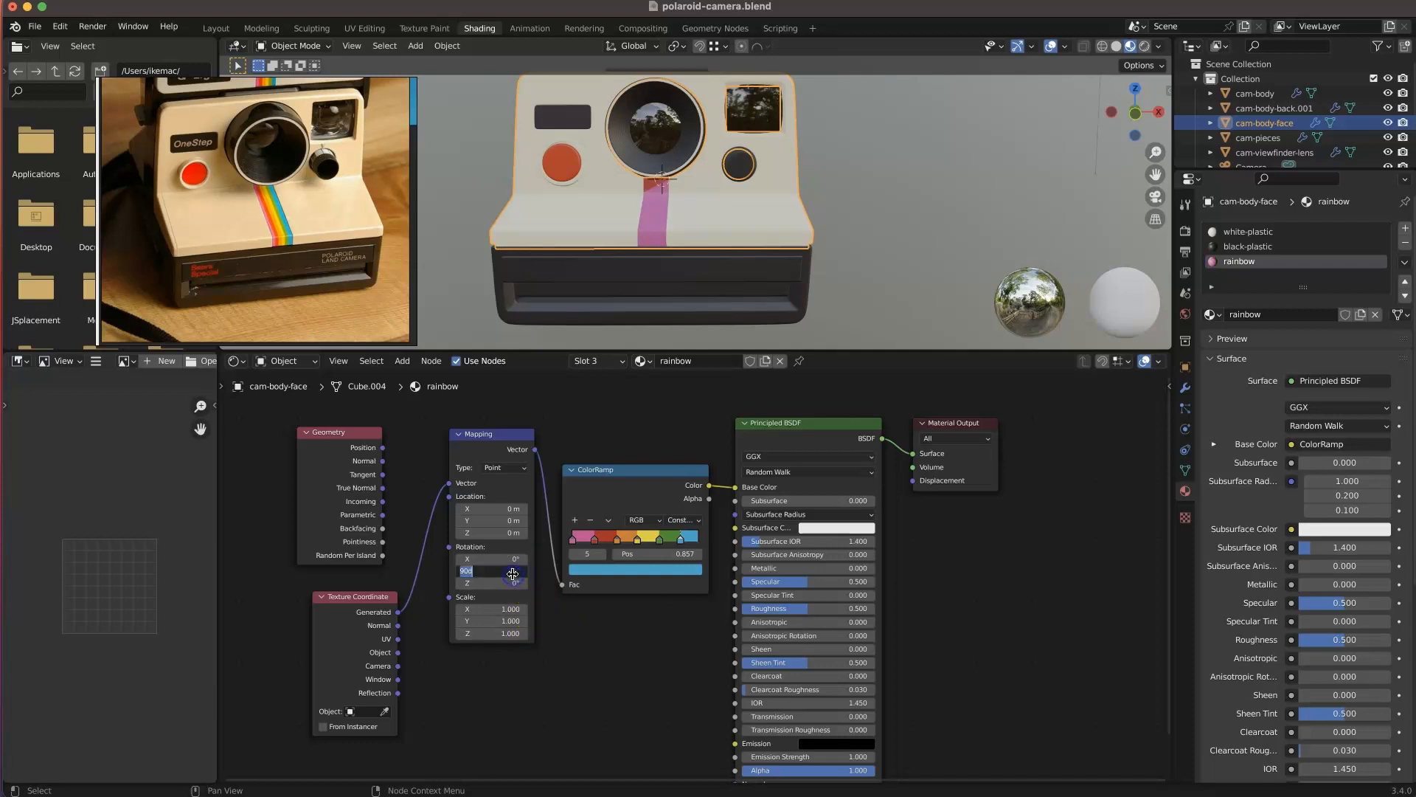
text(180)
key(Tab)
key(Return)
click(490, 569)
text(0)
key(Return)
- Set the Mapping node's X, Y and Z scale to 0.1
click(521, 611)
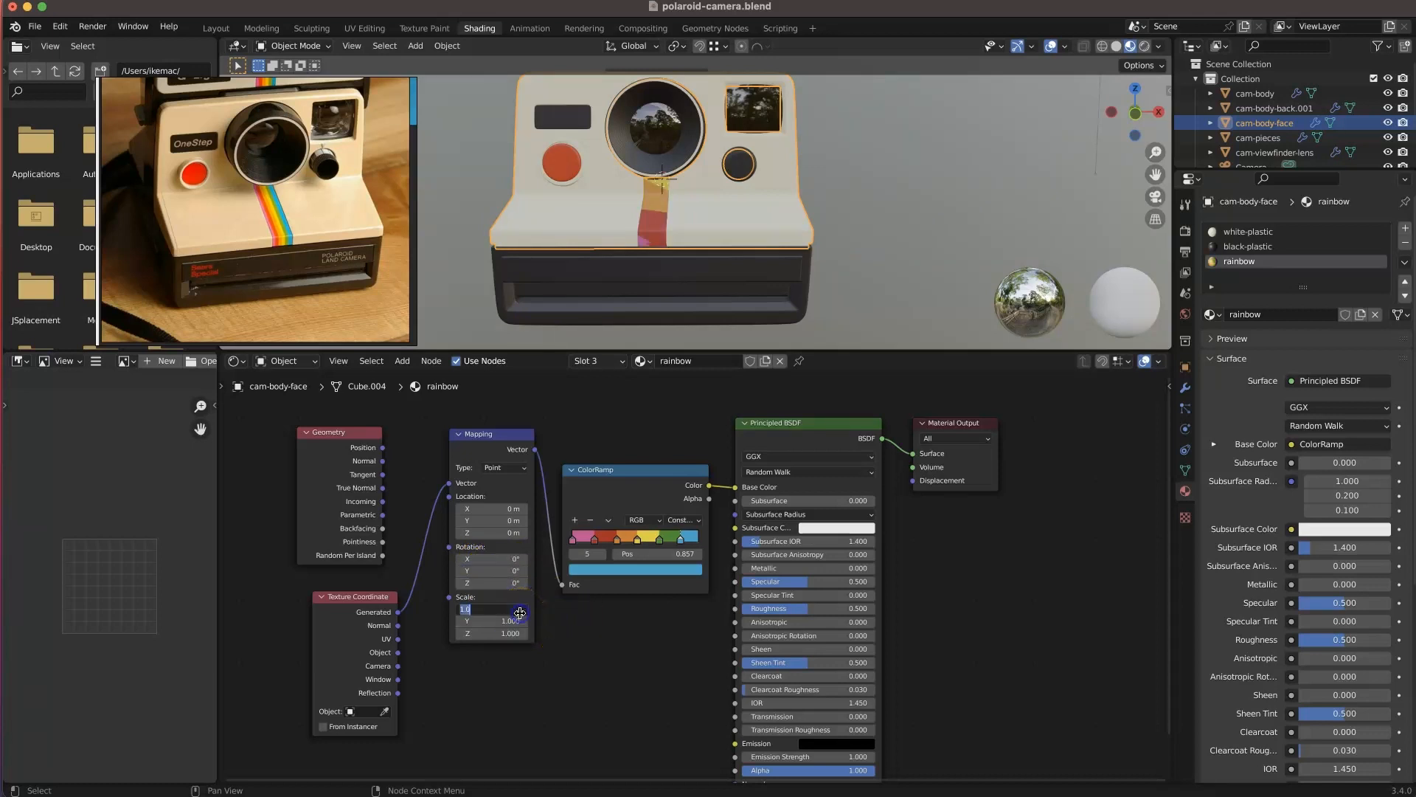
text(.1)
key(Tab)
text(.1)
key(Tab)
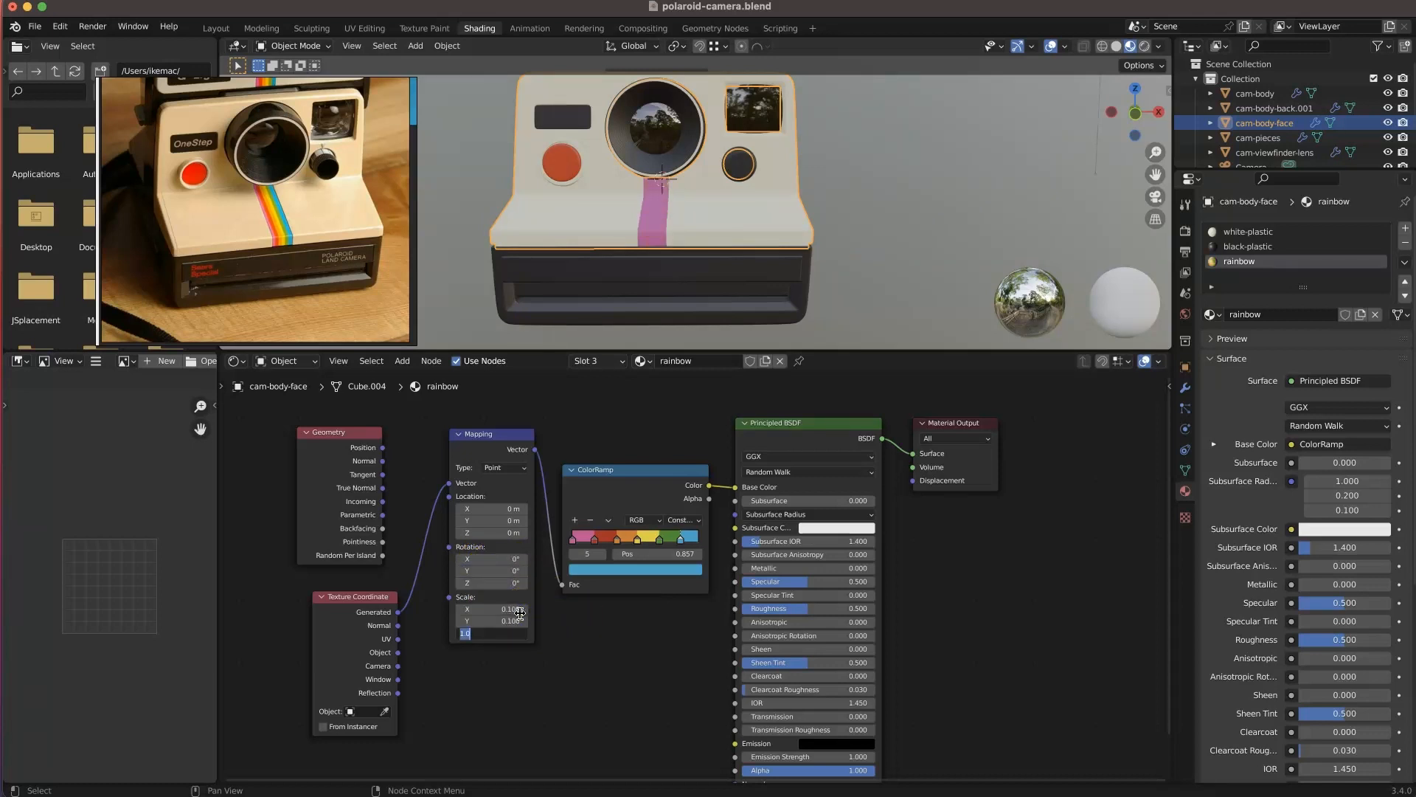
text(.1)
key(Tab)
click(530, 621)
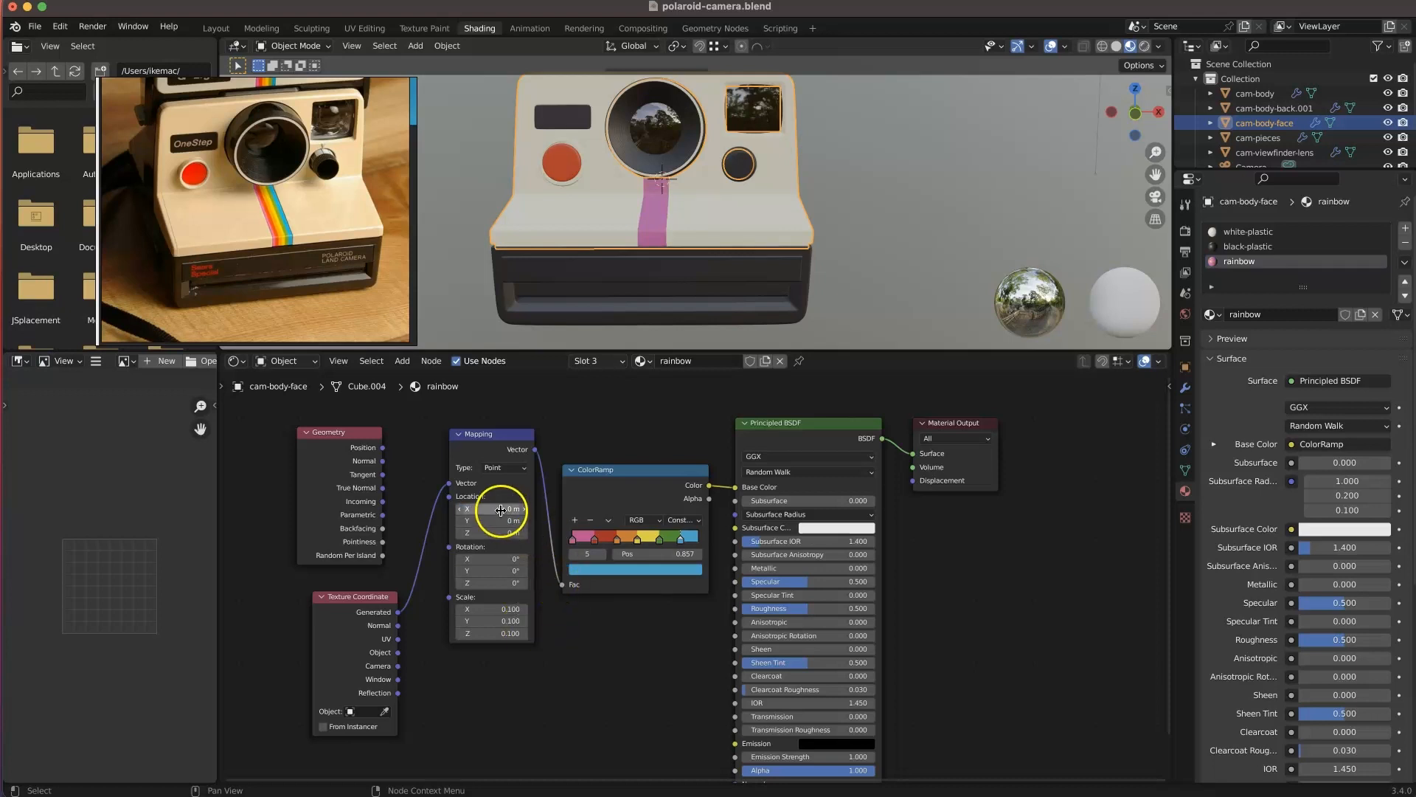
- Set the Mapping node's X, Y and Z scale to 10 and reset its X location to 0 m
mouse_move(499, 510)
mouse_down()
mouse_move(550, 514)
mouse_move(478, 508)
mouse_move(509, 510)
mouse_up()
click(517, 609)
text(10)
key(Tab)
text(1)
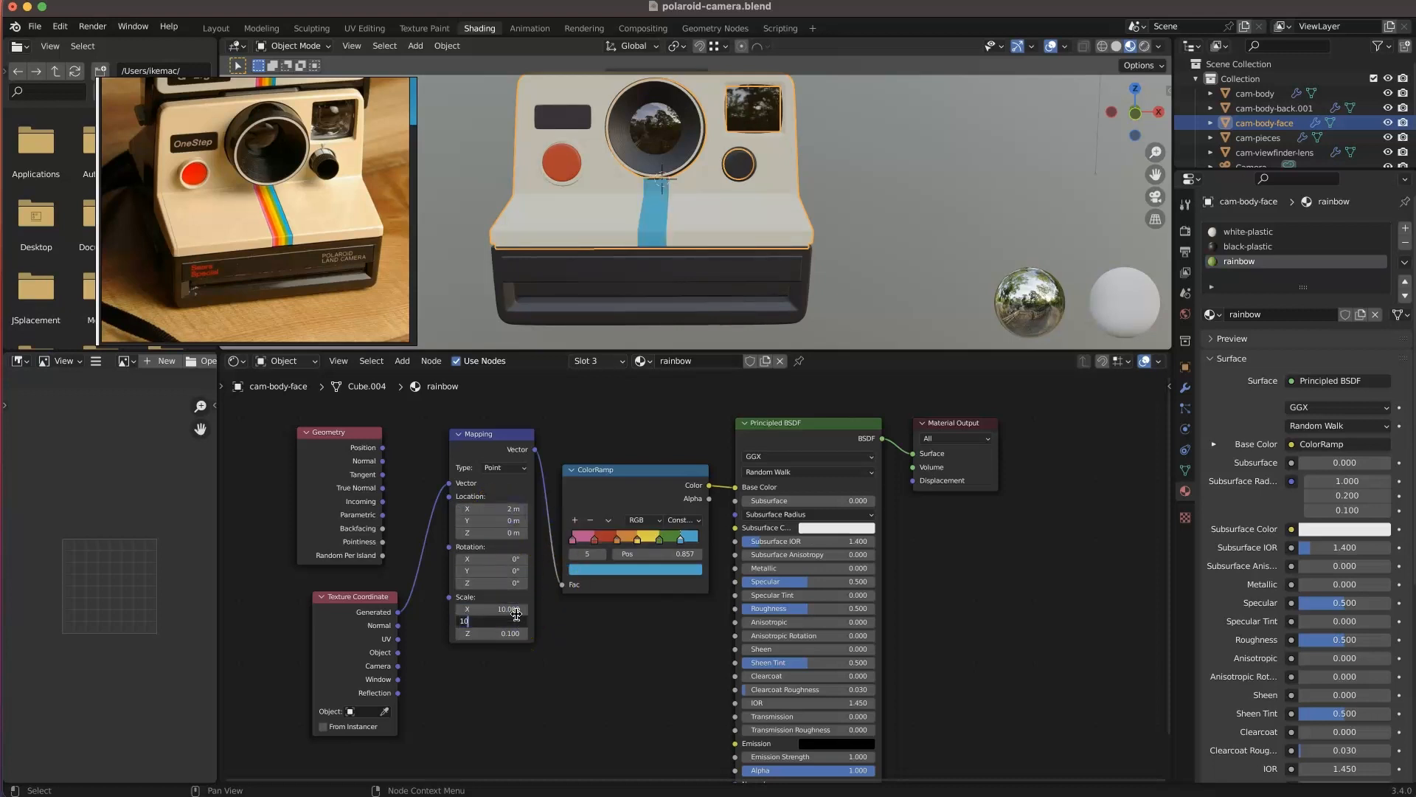
text(0)
key(Tab)
text(10)
key(Tab)
text(0)
key(Tab)
- Try a Z rotation of 90° on the Mapping node, undo it, and try shifting its location and rotation values
click(499, 579)
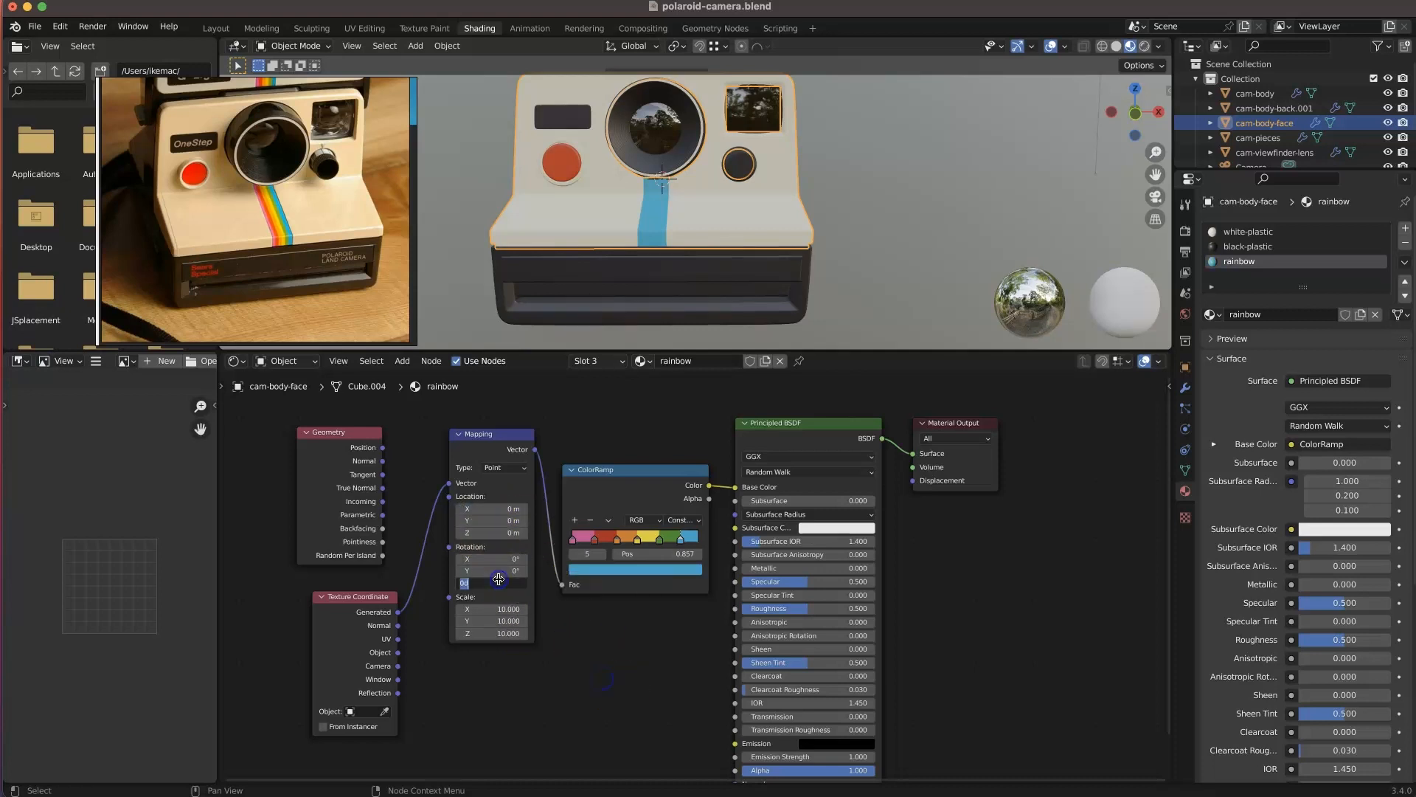
click(595, 646)
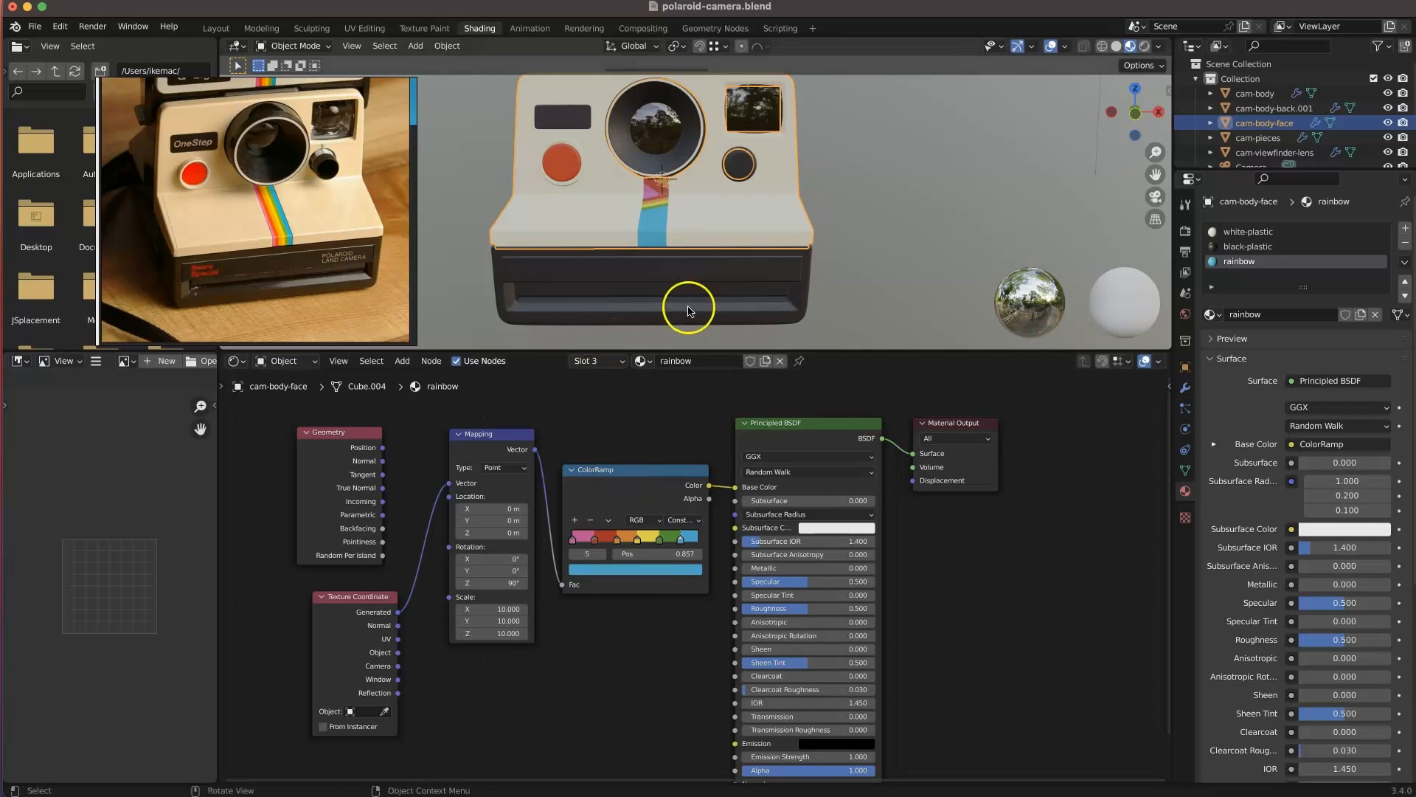
drag(565, 599, 515, 618)
key(super+z)
drag(490, 509, 569, 565)
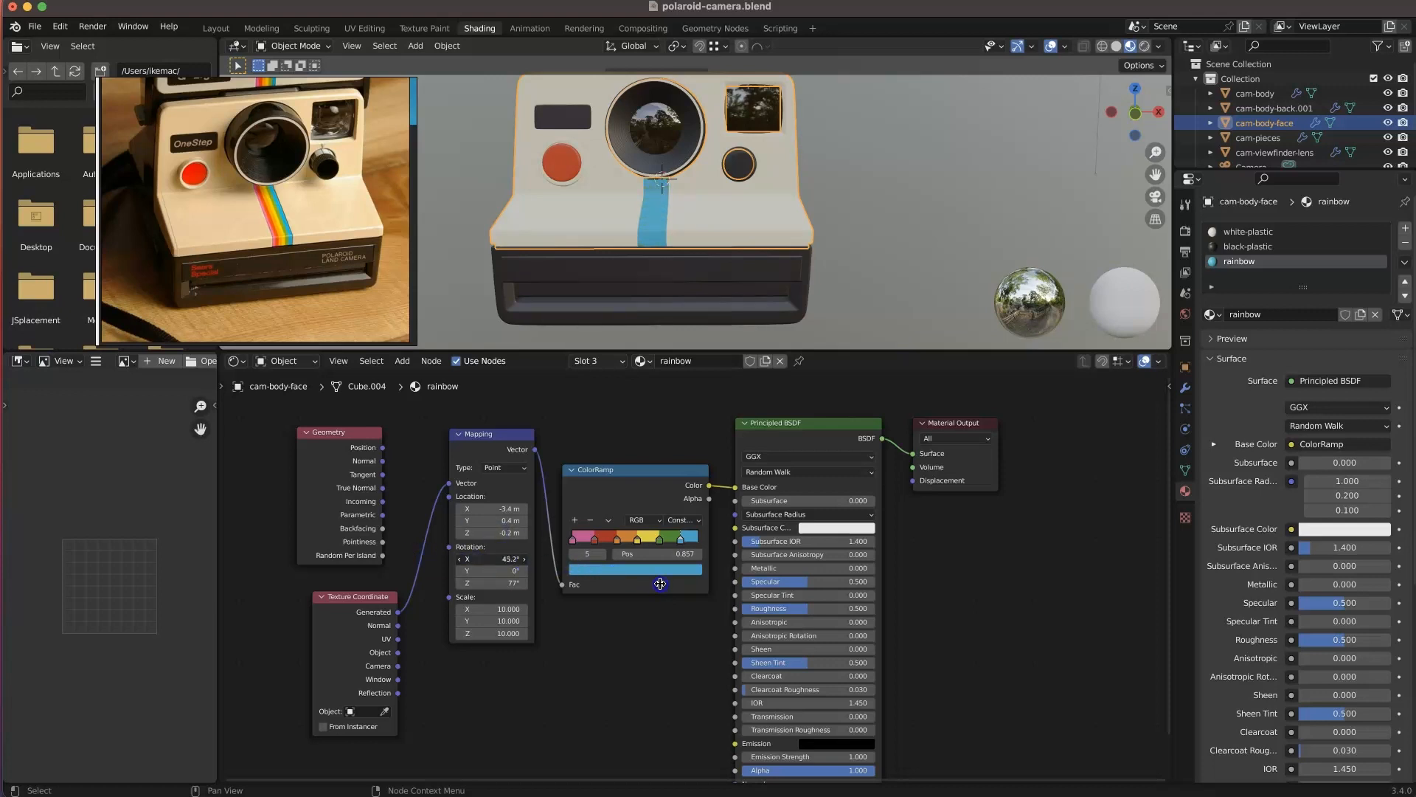
drag(660, 583, 650, 583)
drag(499, 521, 338, 522)
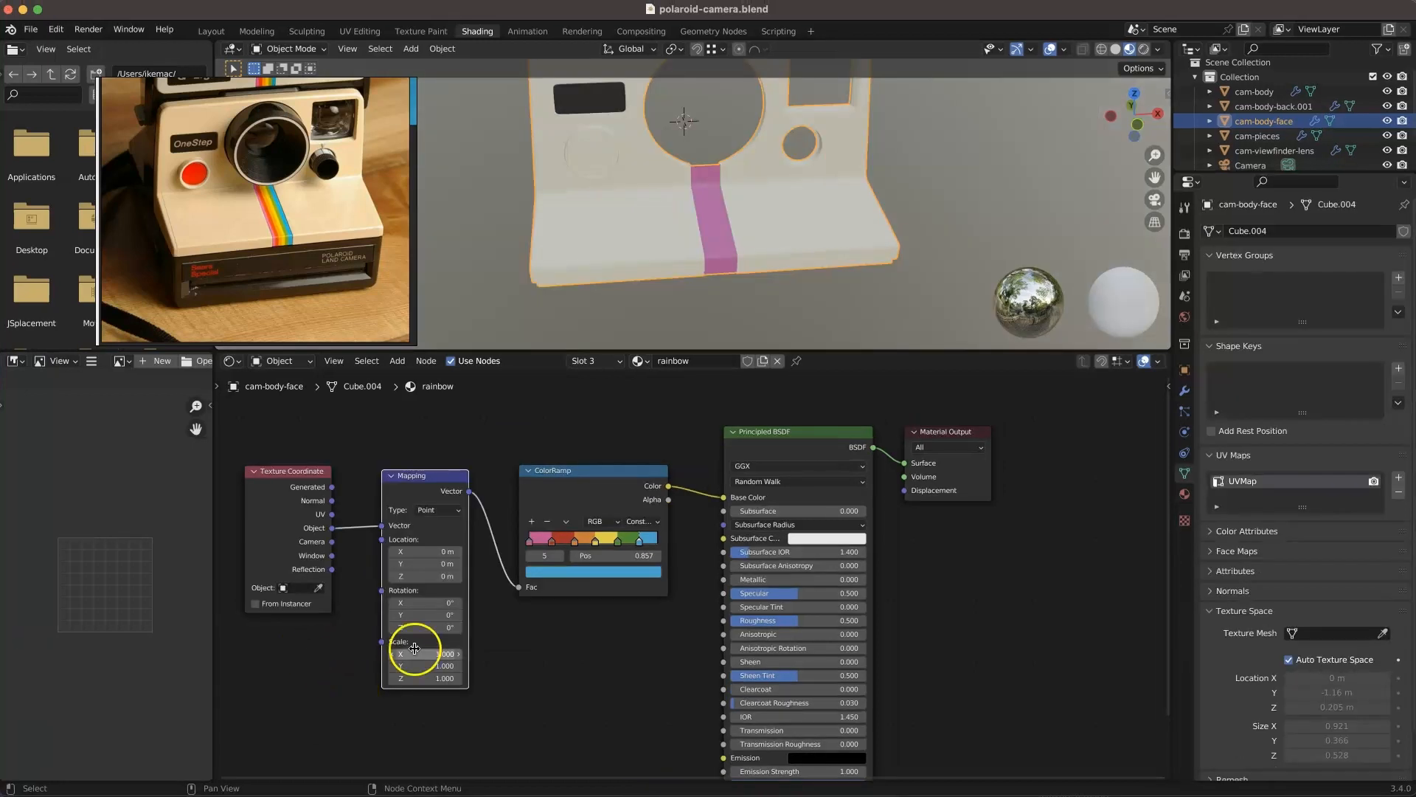
- Set the Mapping node's Y rotation to 90° and its X, Y and Z scale to 10
click(435, 614)
text(90)
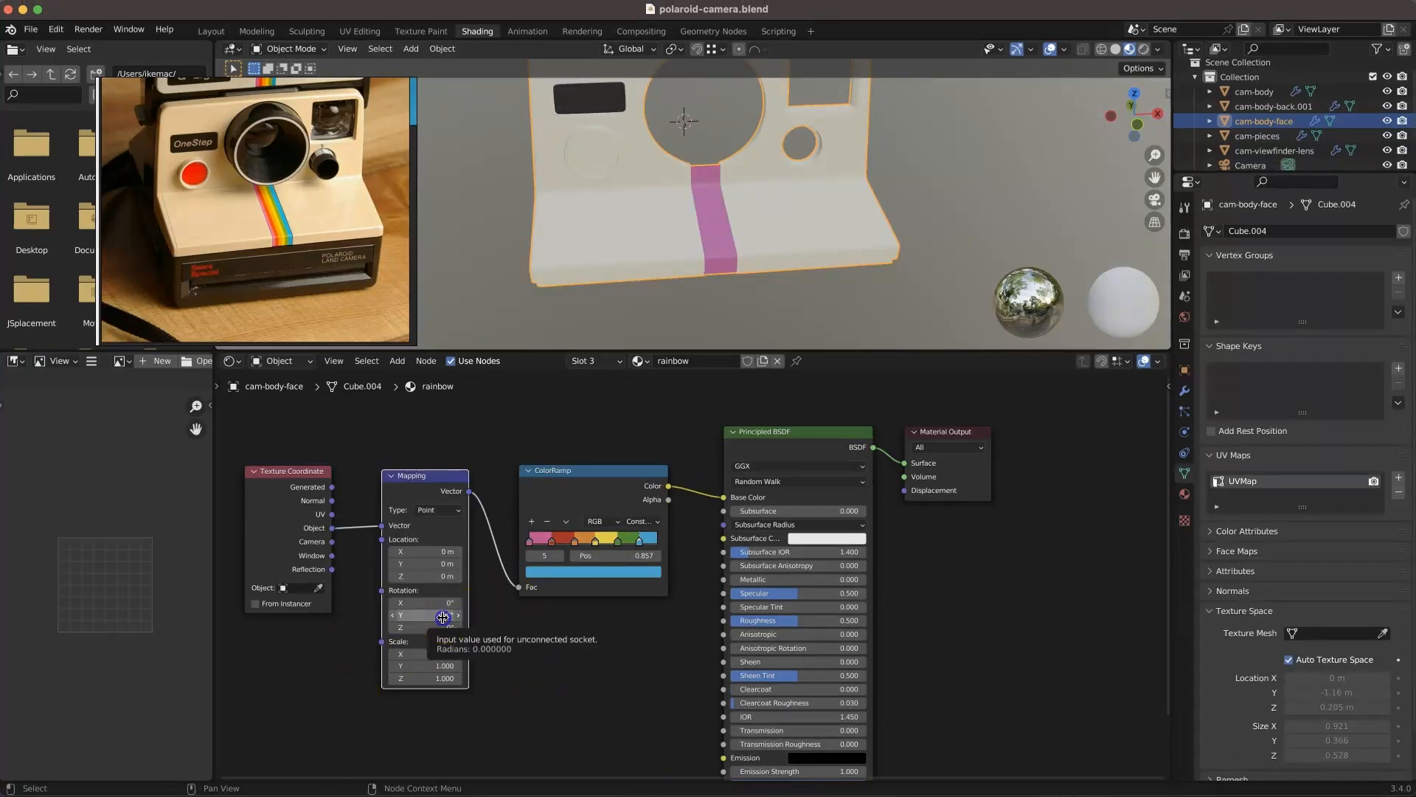
key(Tab)
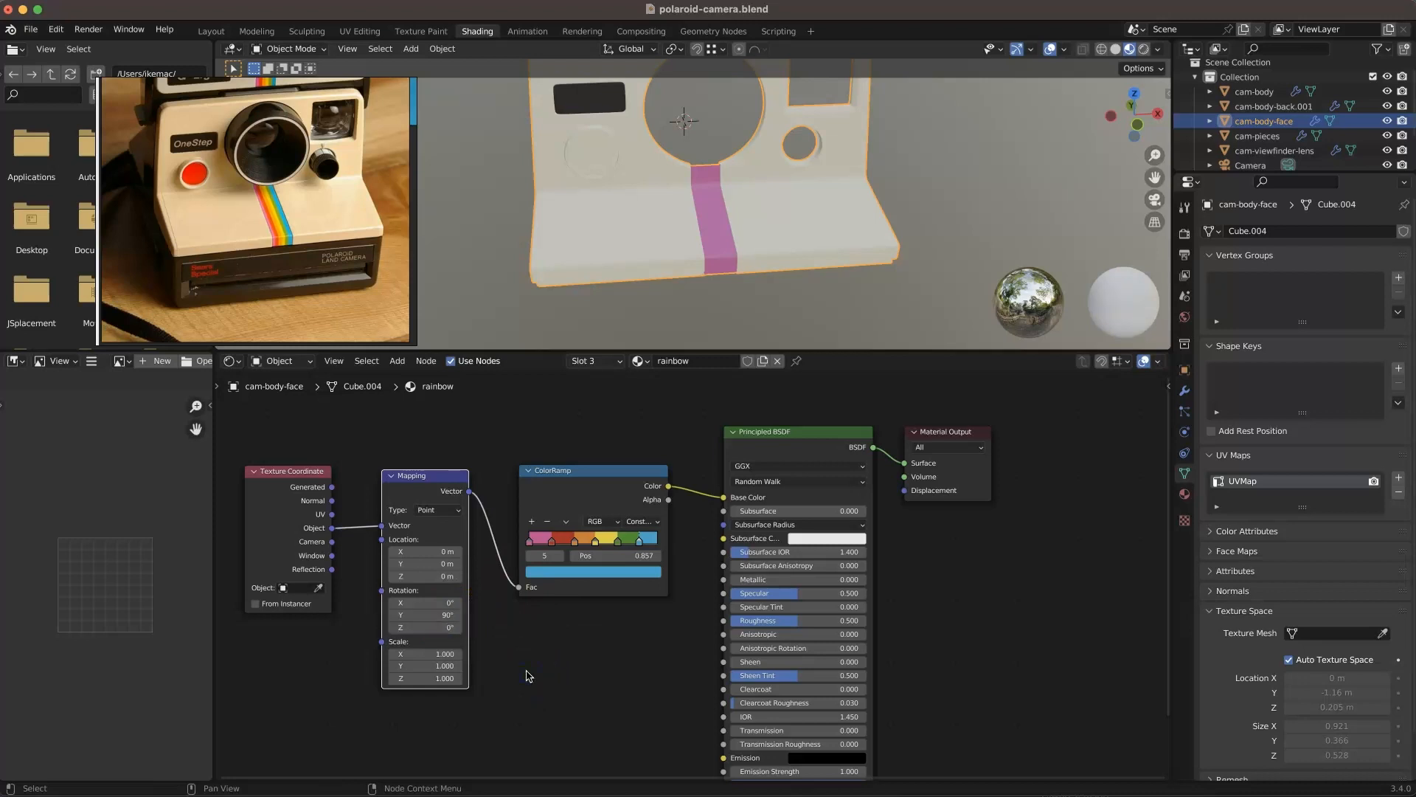
click(445, 651)
text(10)
key(Tab)
text(10)
key(Tab)
text(10)
key(Tab)
- Try shifting the Mapping node's X location, reset it to 0 m, and connect the UV output to the Vector input
click(542, 658)
drag(434, 551, 252, 550)
text(0)
key(Tab)
click(544, 695)
drag(332, 514, 381, 525)
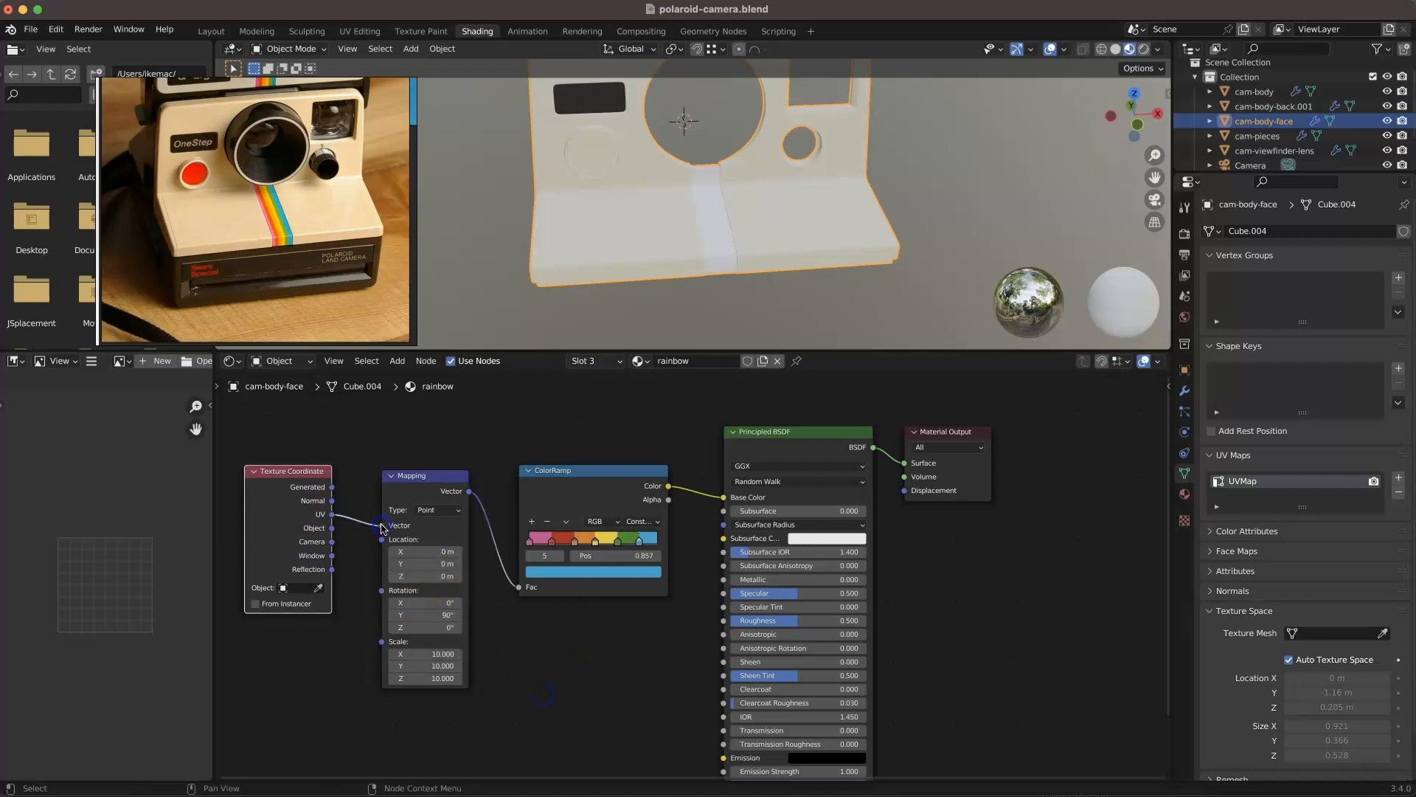
- Set the Mapping node's X, Y and Z scale to 0.1 with the UV coordinates connected
click(434, 655)
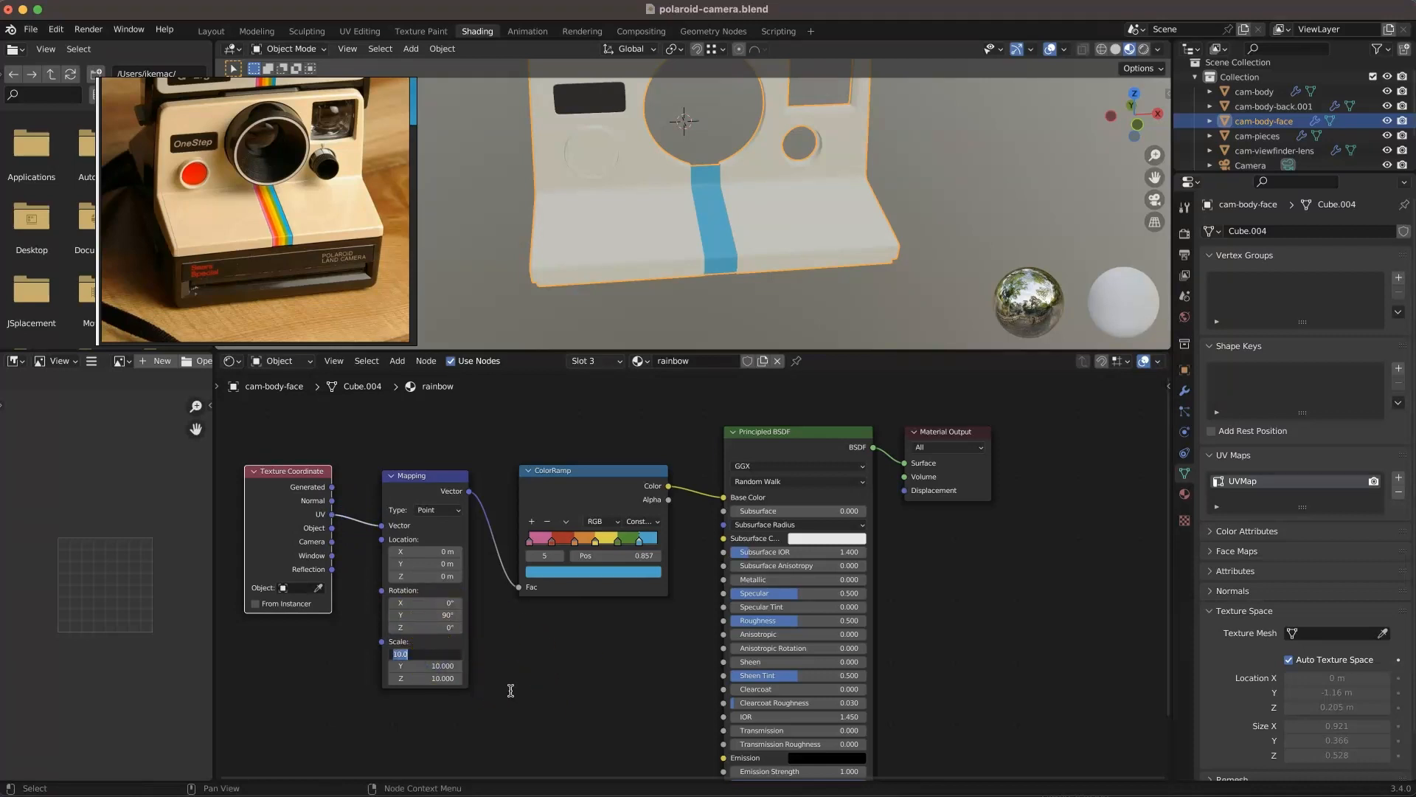
text(.1)
key(Tab)
text(.1.)
key(Tab)
text(11)
key(Tab)
click(463, 670)
click(444, 667)
text(.1)
key(Tab)
click(378, 632)
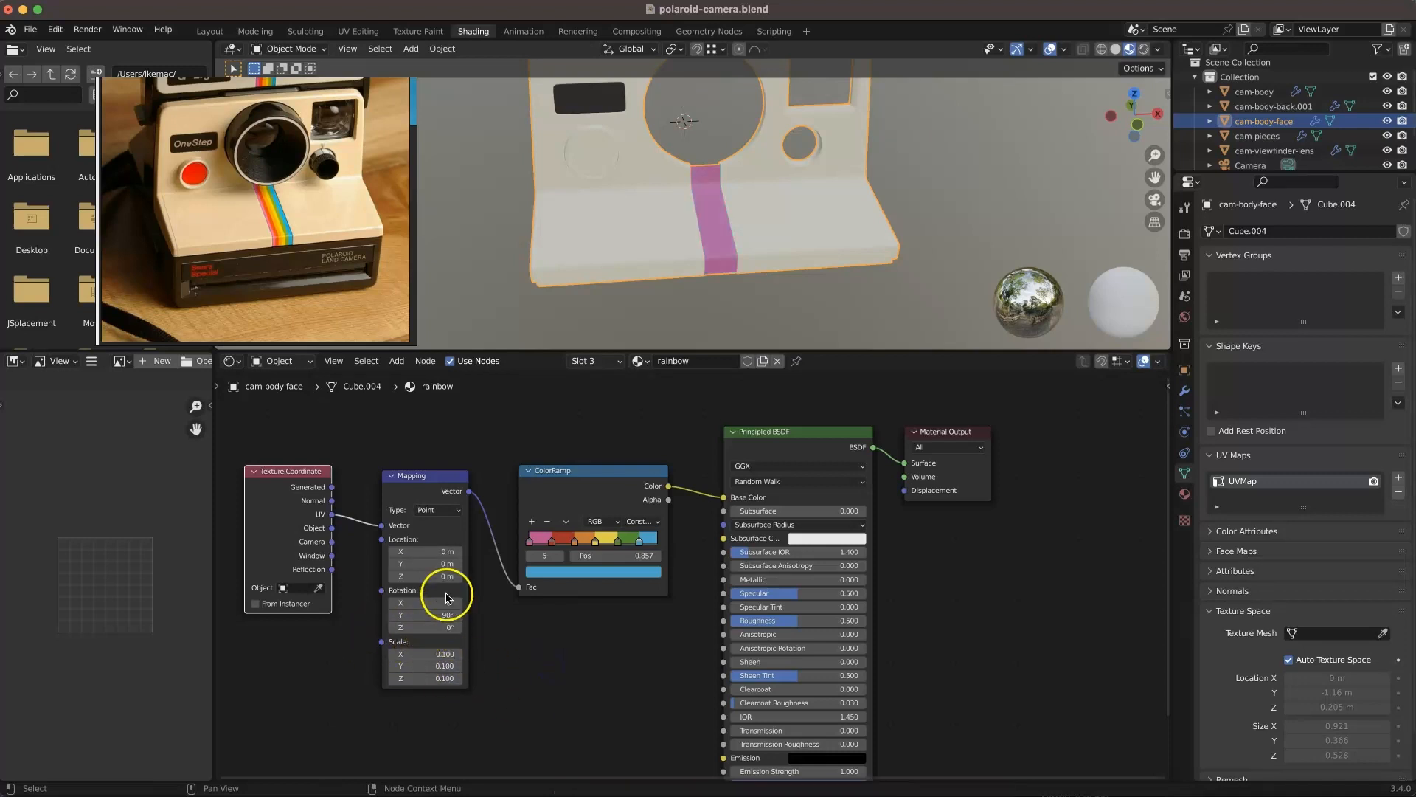
- Try shifting the Mapping node's location values, and reset the location to 0 m
drag(422, 552, 367, 564)
mouse_move(435, 577)
mouse_down()
mouse_move(365, 576)
mouse_move(440, 557)
mouse_up()
click(484, 611)
text(0)
key(Tab)
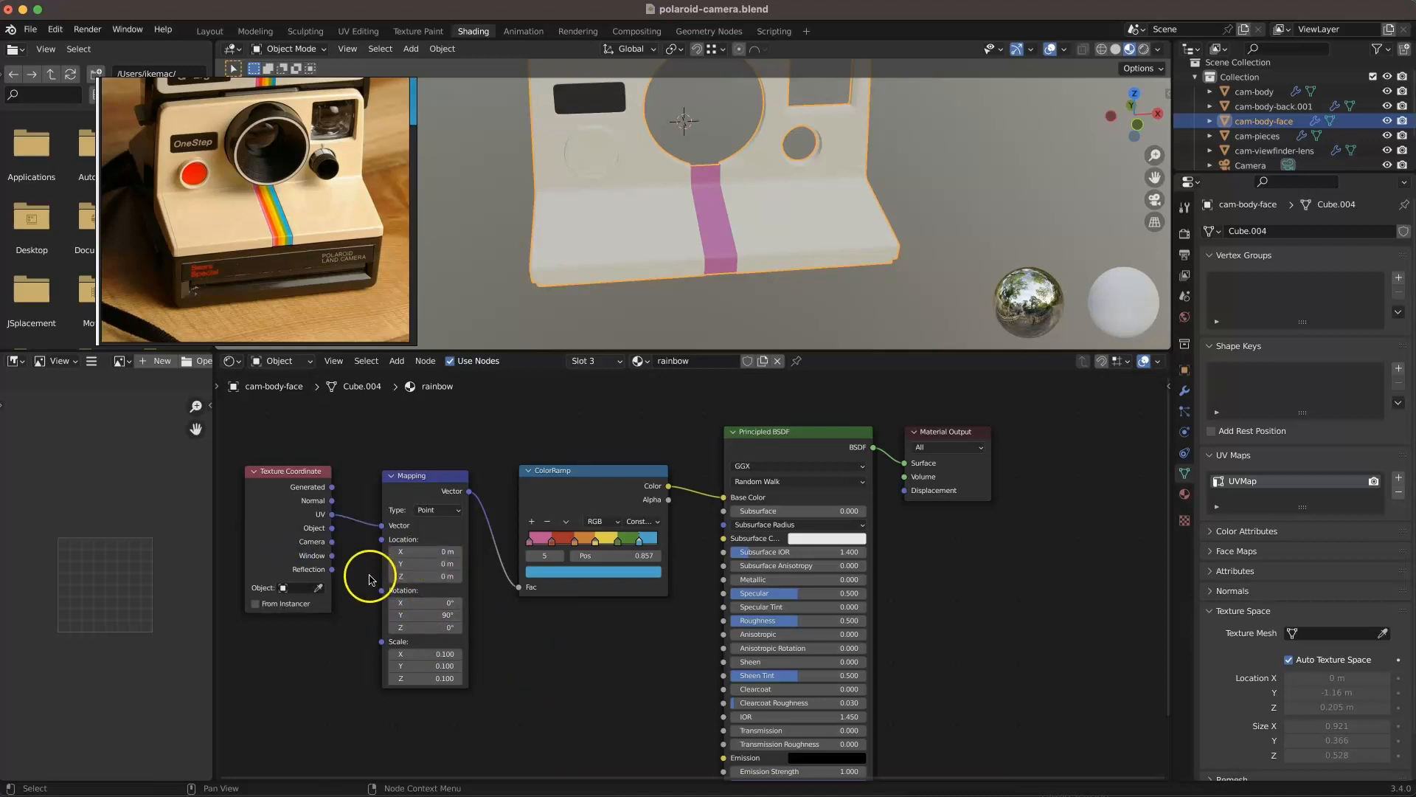
- Connect the Texture Coordinate node's Generated output to the Mapping node's Vector input and set the Y rotation to 0°
drag(332, 489, 381, 526)
click(451, 616)
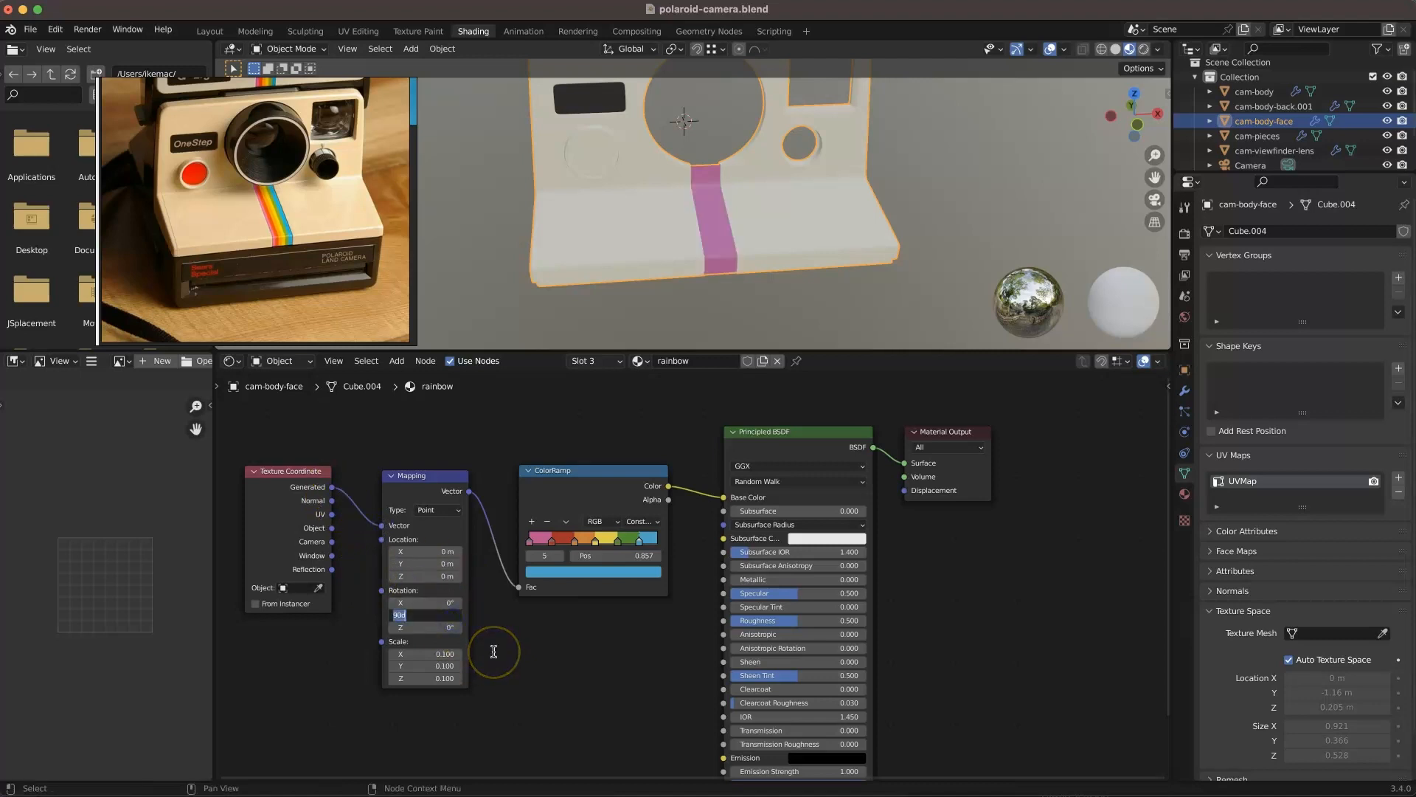
text(0)
key(Return)
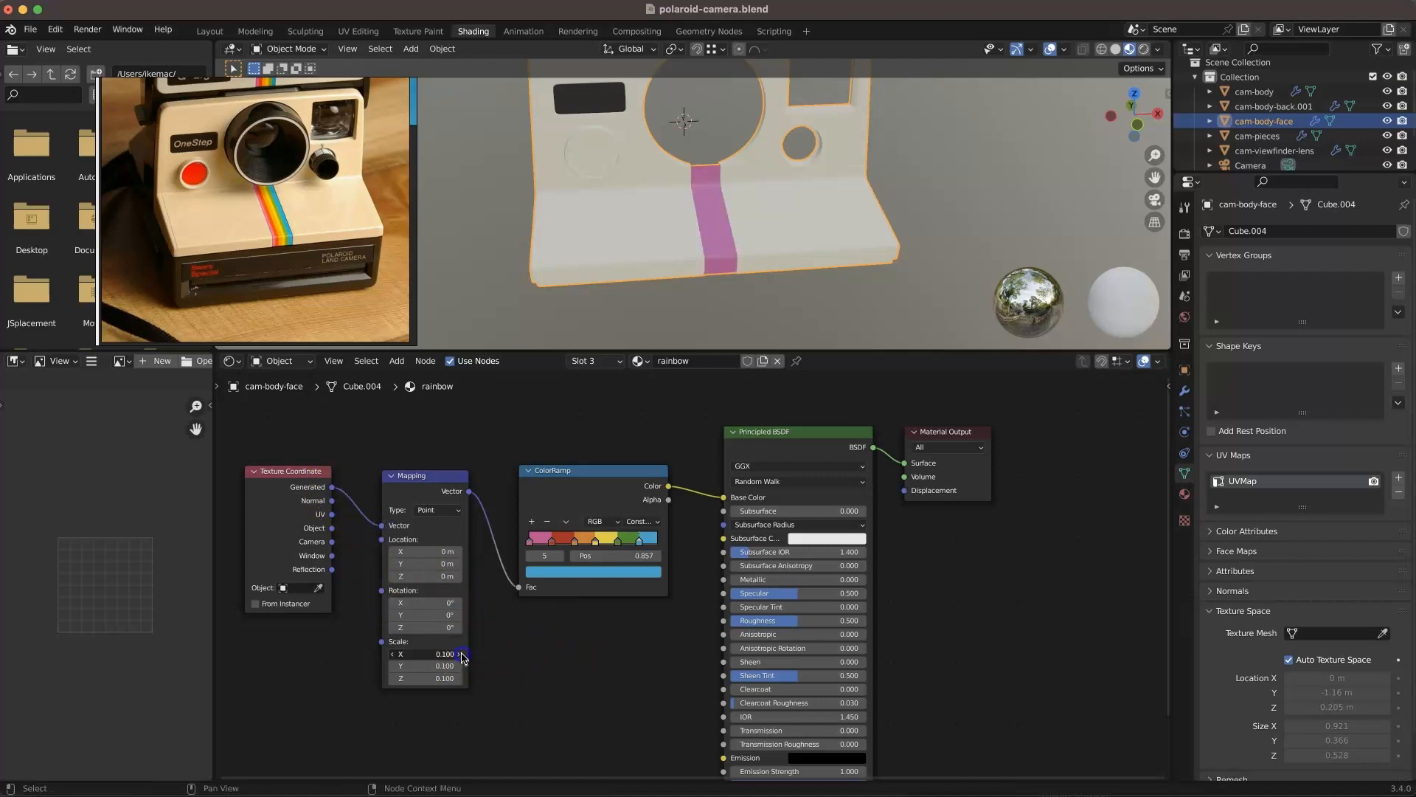
- Set the Mapping node's scale to 10 on all three axes with the Generated coordinates connected
text(10)
key(Tab)
text(10)
key(Tab)
text(10)
key(Tab)
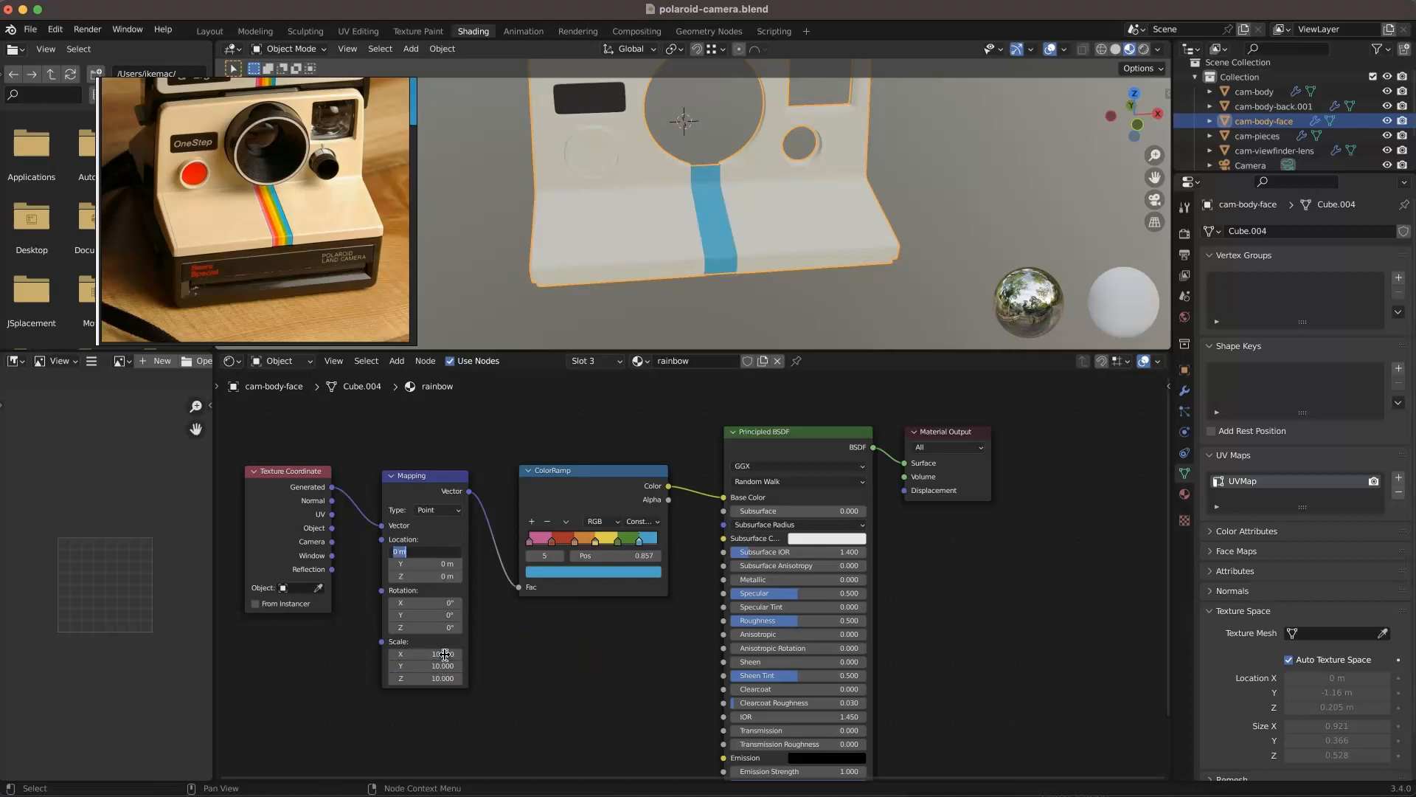
click(498, 660)
- Try a 90° rotation on Y and on Z in the Mapping node, and reset the Z rotation to 0°
double_click(436, 614)
text(90)
key(Tab)
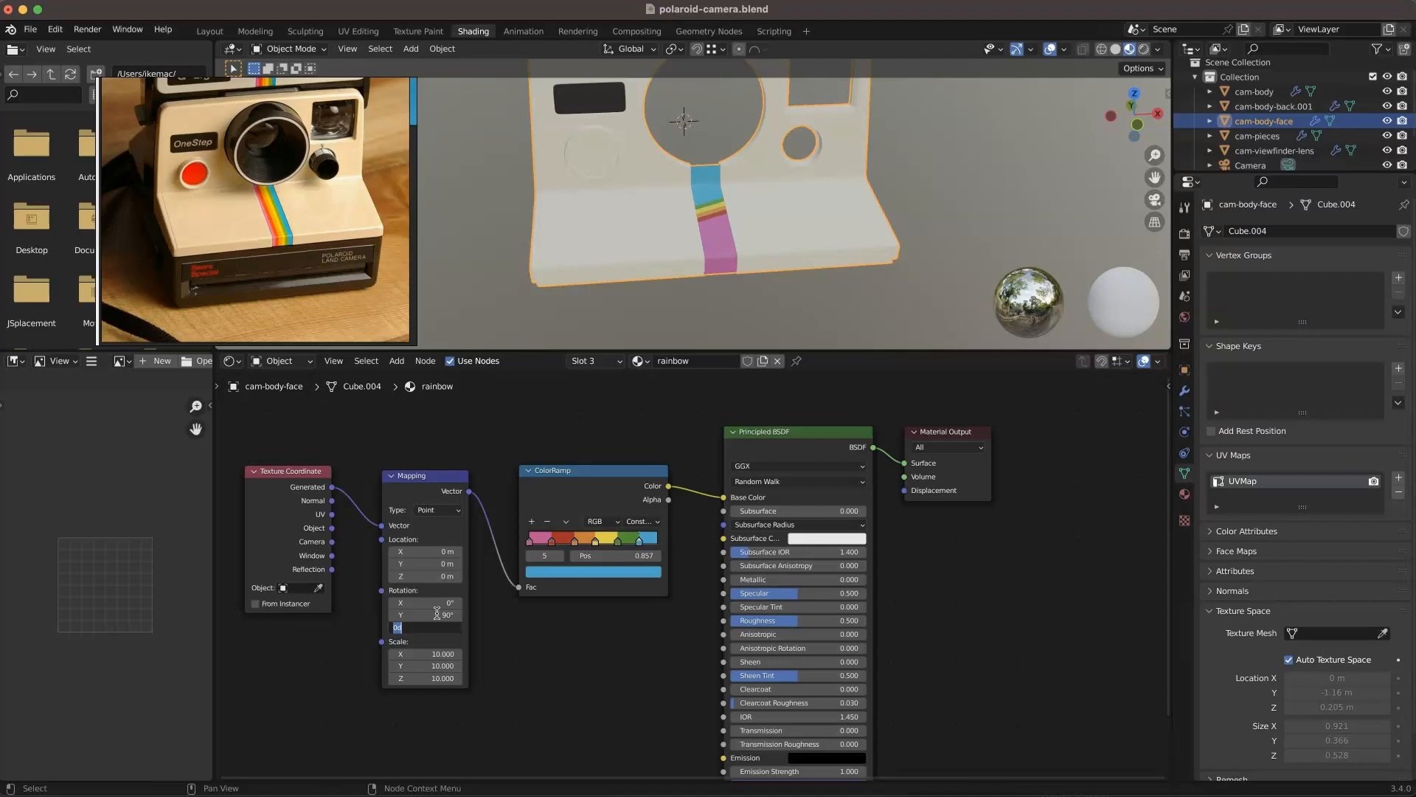
text(90)
key(Tab)
click(449, 627)
click(413, 629)
text(0)
click(580, 712)
key(ctrl+s)
- Set the Mapping node's X rotation to 180° and its Y rotation to 0°
click(454, 603)
text(9)
click(489, 611)
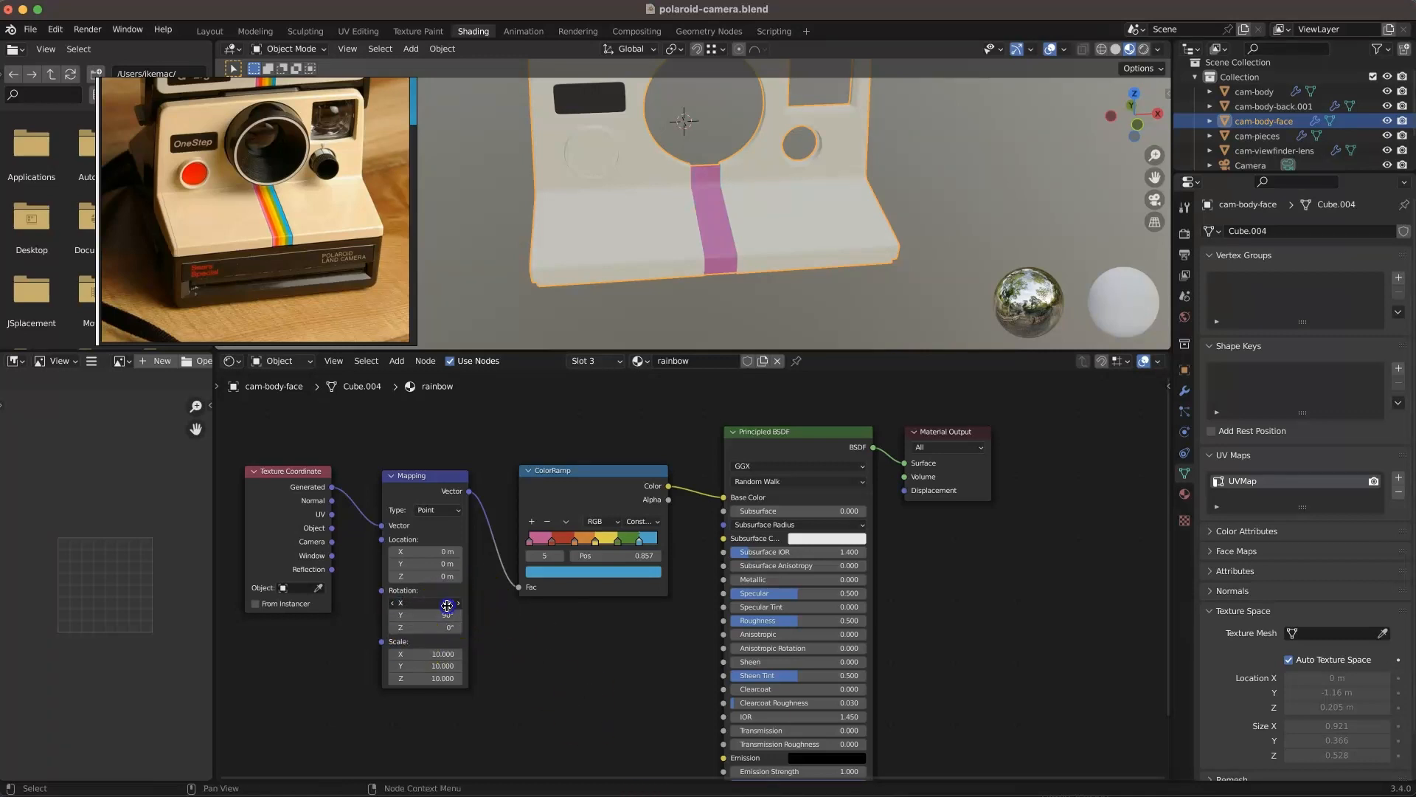
click(506, 636)
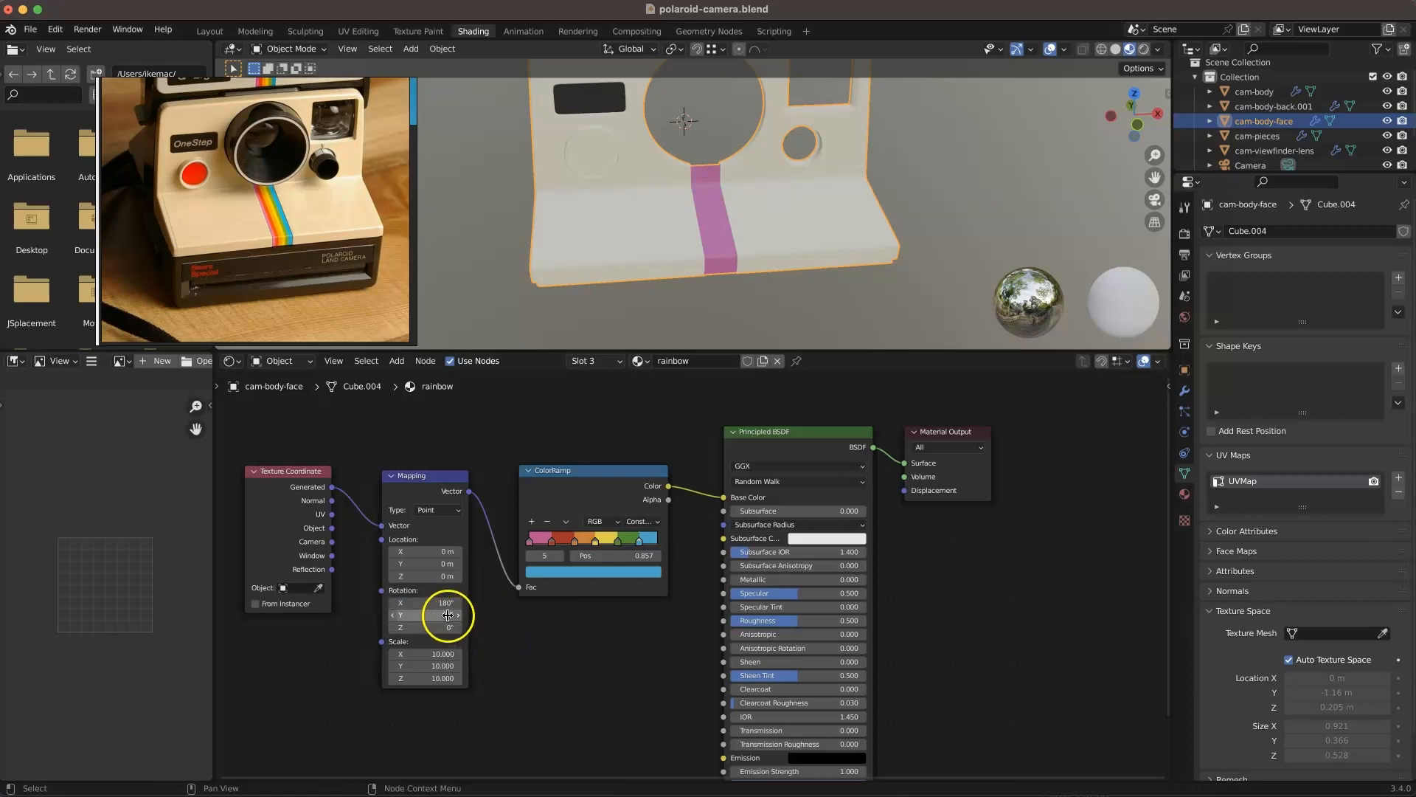
text(0)
key(Return)
click(520, 664)
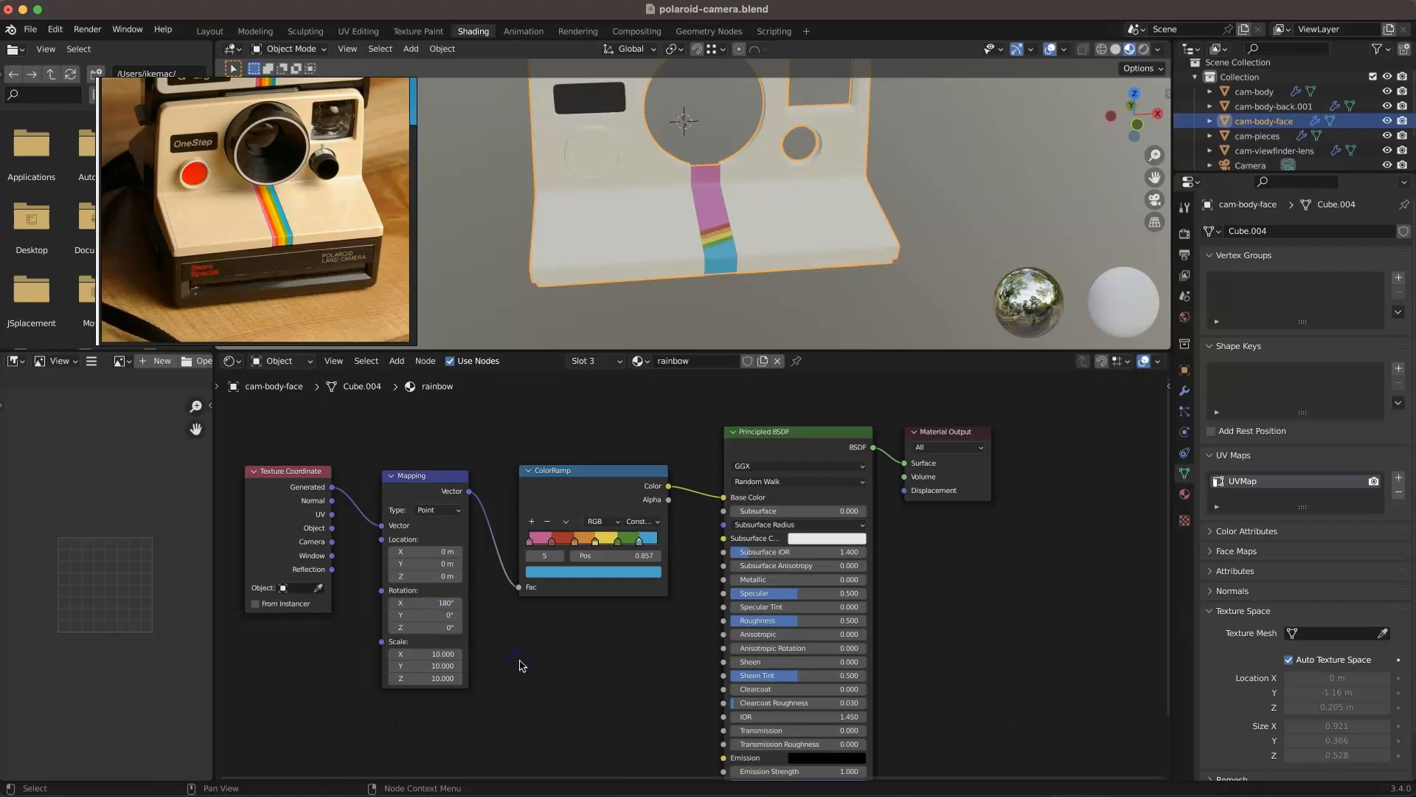
- Adjust the Mapping rotation to about 141° on X and -14.6° on Y, set Z to 90°, and save the file
click(432, 603)
drag(416, 603, 466, 638)
drag(764, 694, 766, 694)
text(90)
key(Return)
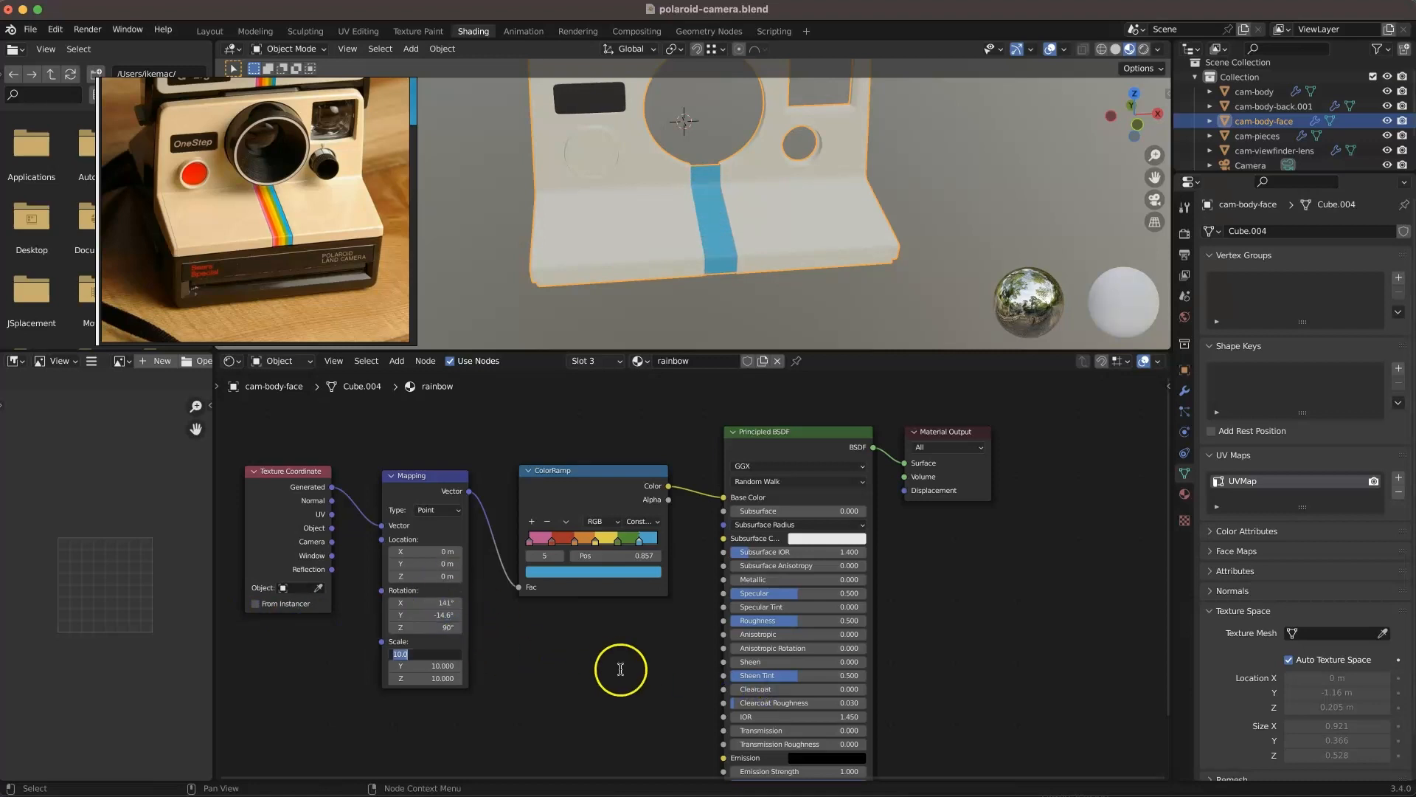
key(super+s)
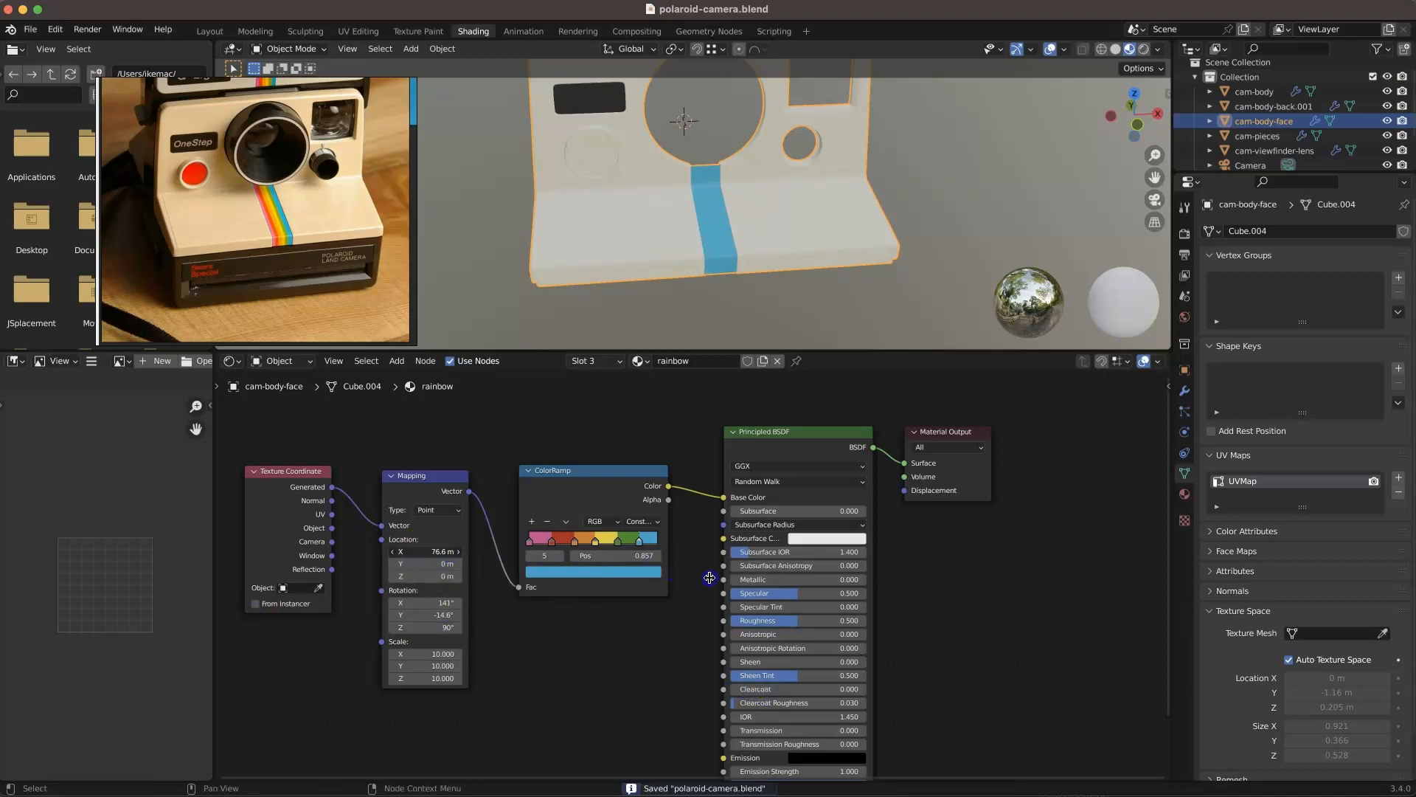
- Shift the Mapping node's X location to about -7.2 m and adjust its rotation to about 140°, -40° and 47.2°
drag(784, 567, 332, 525)
drag(335, 614, 282, 611)
drag(409, 551, 430, 558)
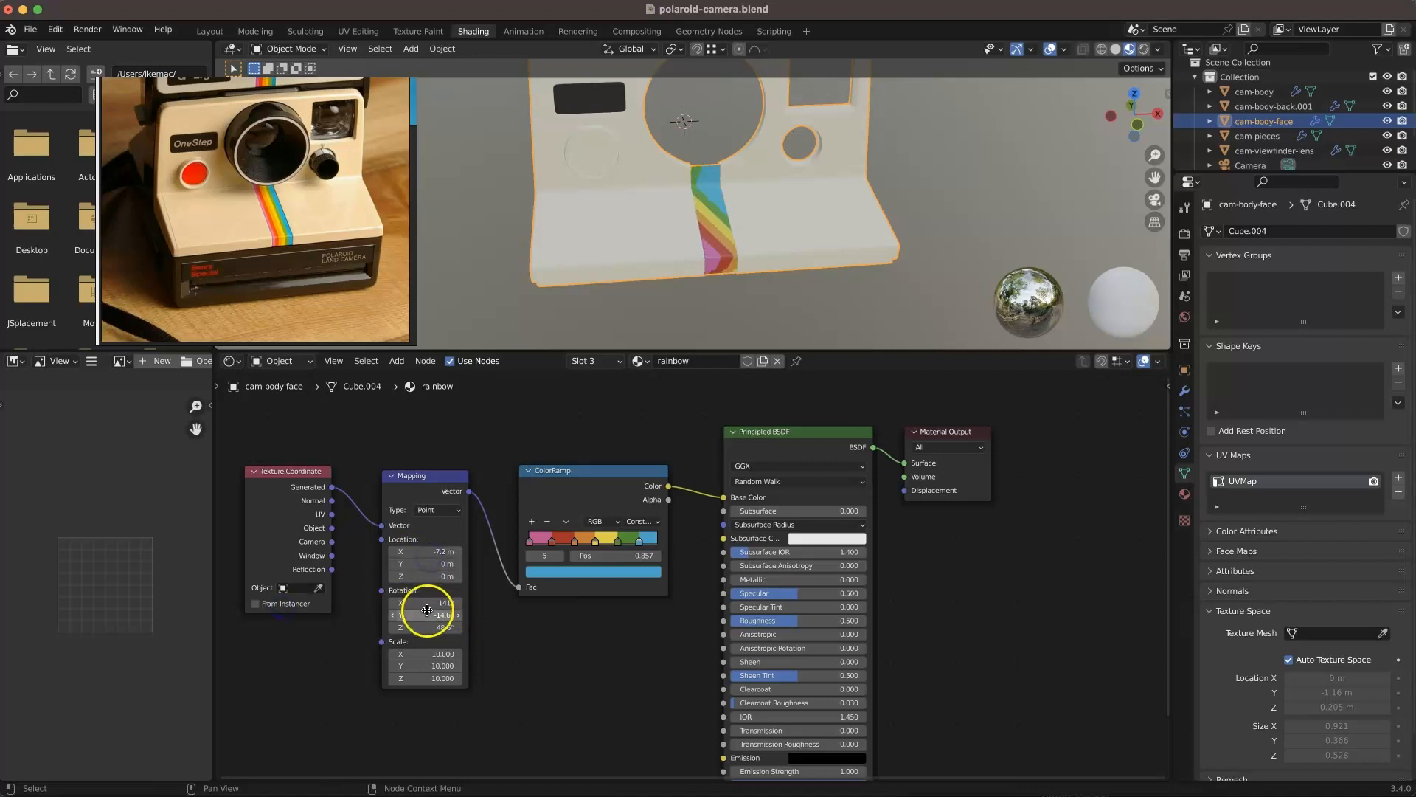
drag(419, 627, 361, 616)
drag(440, 551, 446, 552)
drag(414, 603, 342, 600)
drag(433, 625, 500, 629)
drag(435, 551, 423, 555)
- Set the Mapping node's X, Y and Z scale to 15
click(450, 655)
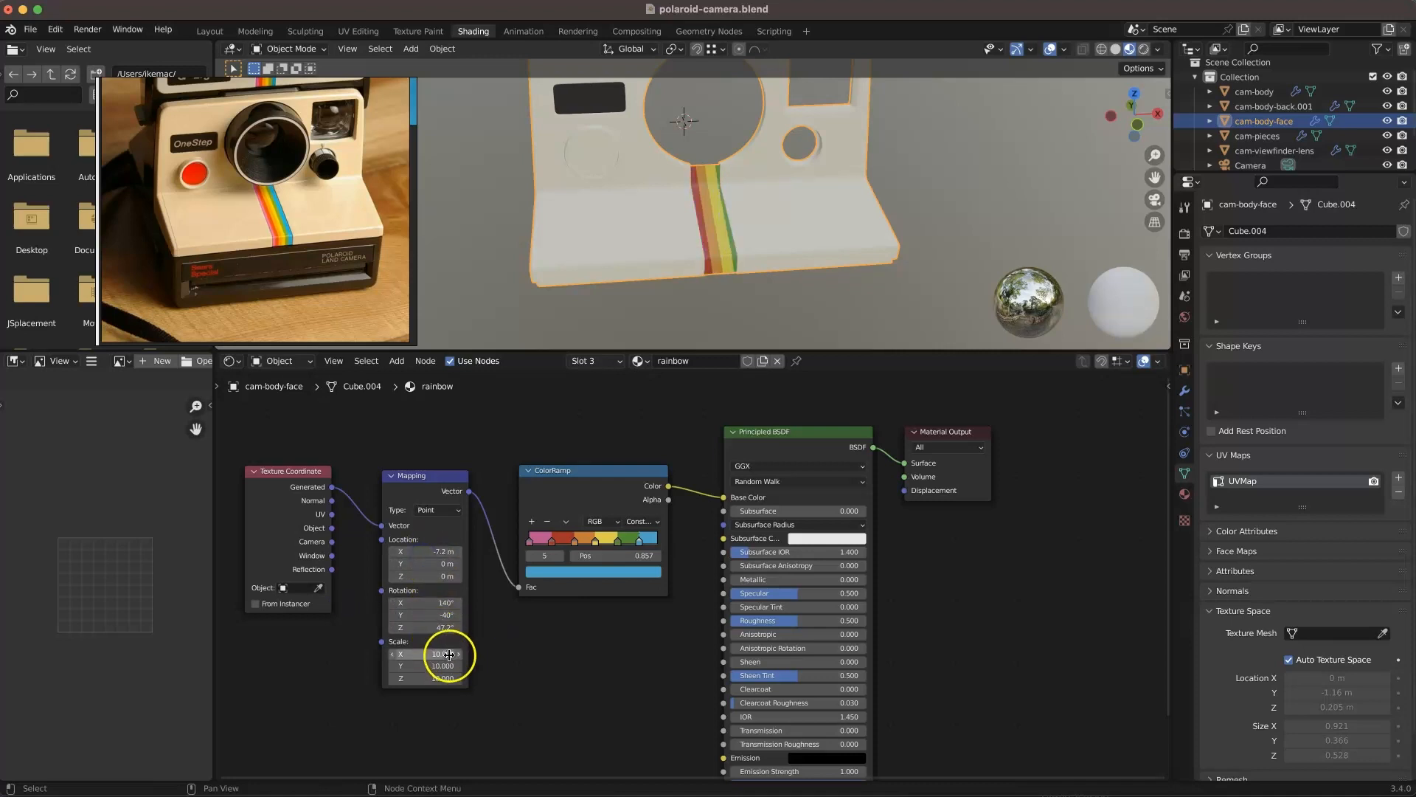
text(15)
key(Tab)
text(15)
key(Tab)
text(15)
key(Tab)
click(537, 675)
- Shift the Mapping node's X location to about -11.4 m and save the file
drag(443, 553, 425, 557)
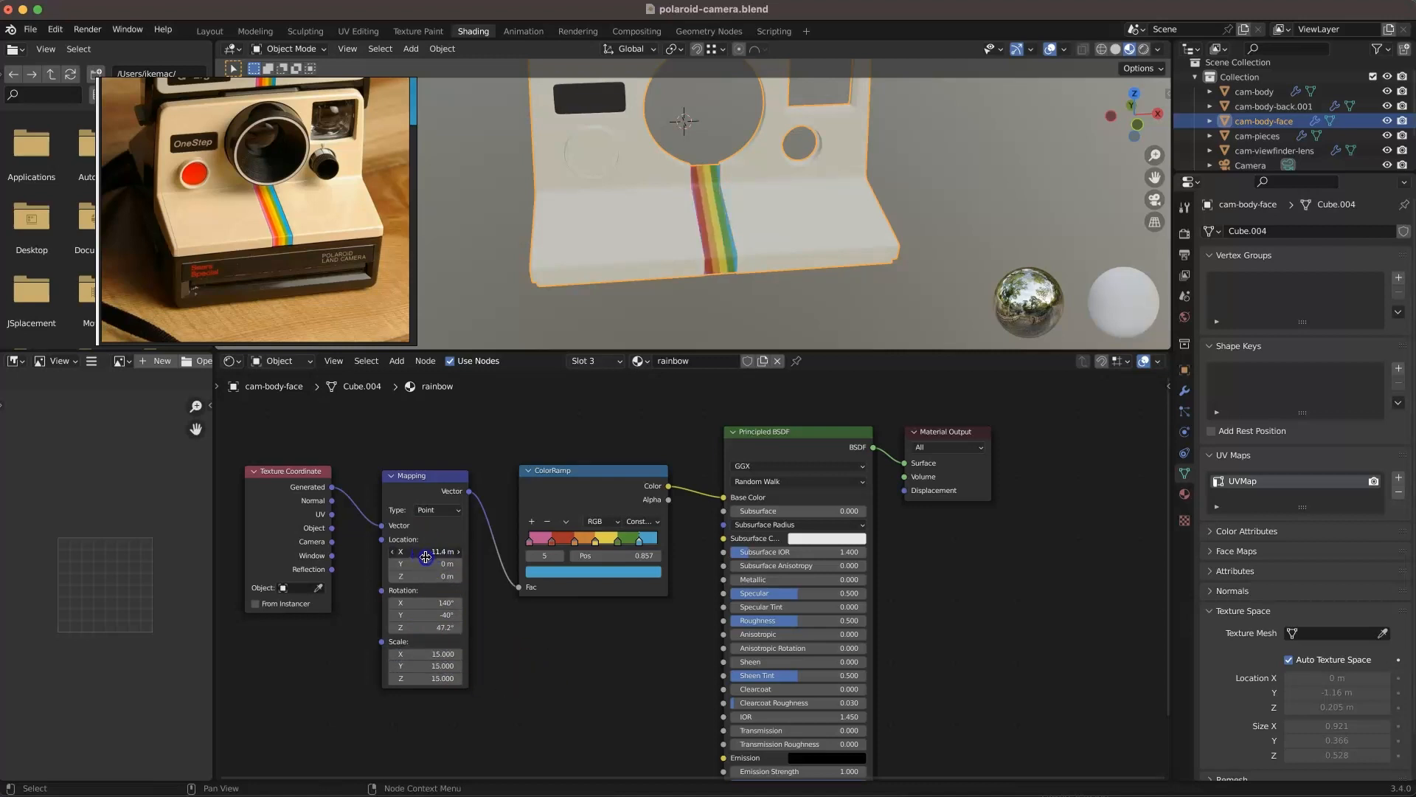
key(super+s)
middle_drag(696, 259, 672, 210)
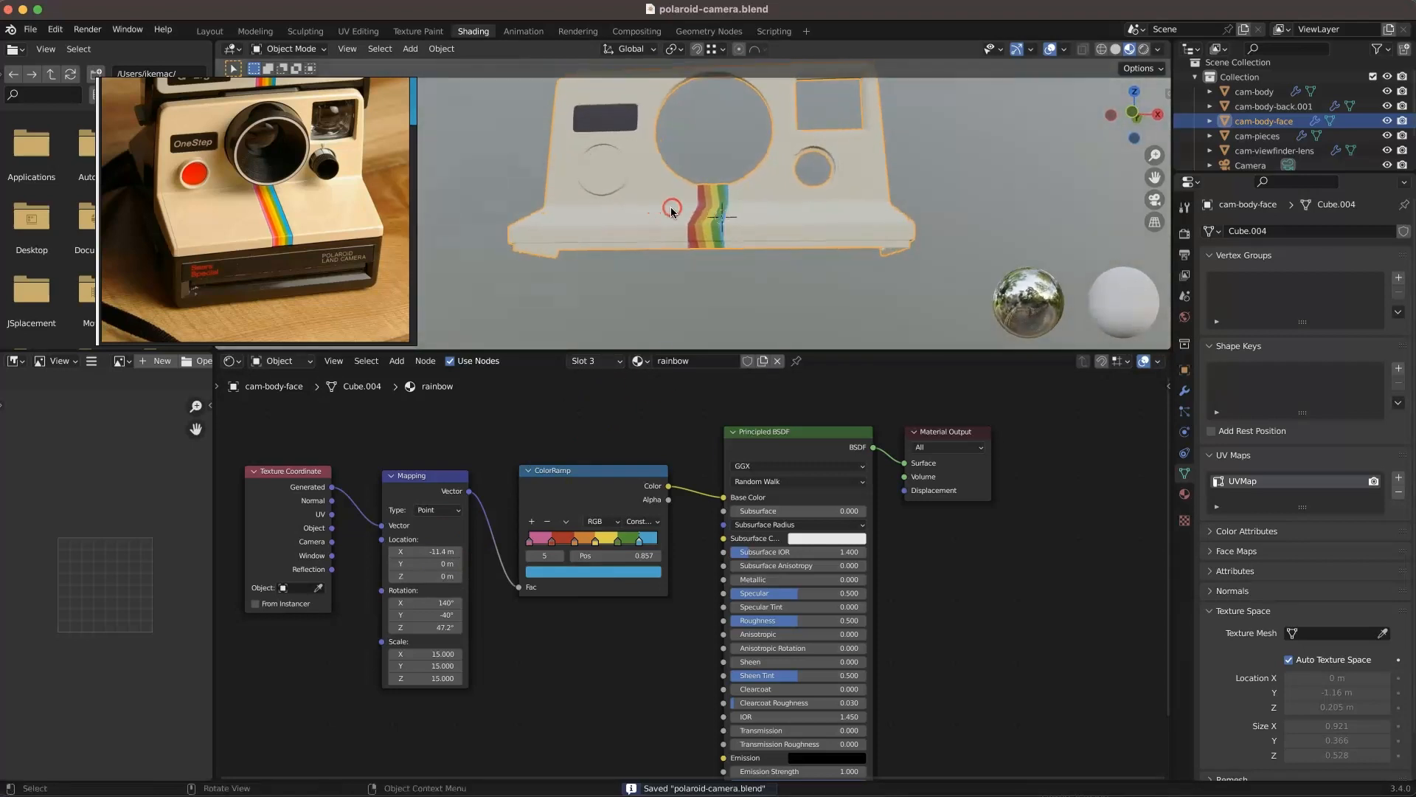
- Set the Mapping node's Z rotation to 45° and its Y rotation to -45°
click(457, 631)
text(45)
click(480, 624)
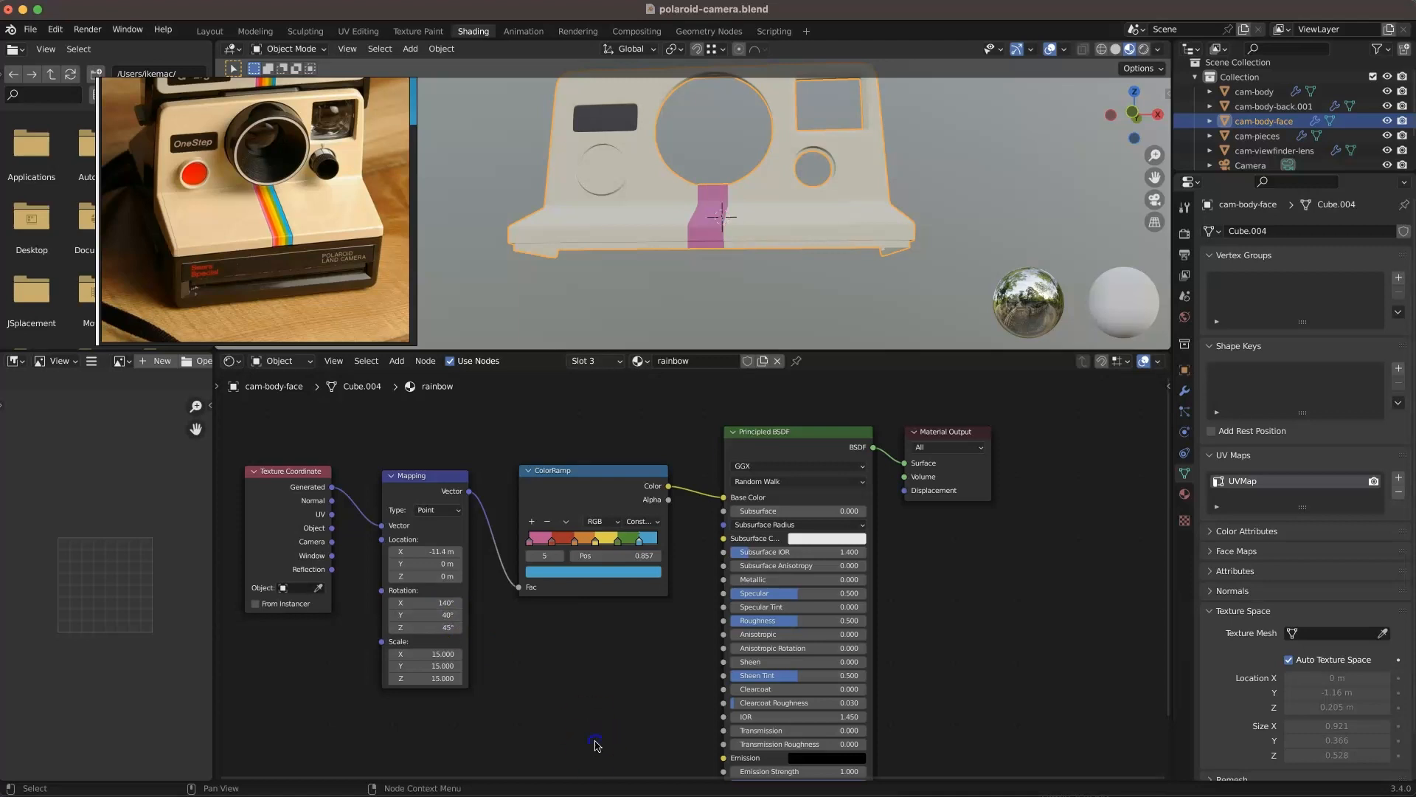
click(451, 620)
key(Return)
- Adjust the Mapping node's rotation to about 196° on X, -33.8° on Y and 44.2° on Z
drag(440, 603, 560, 618)
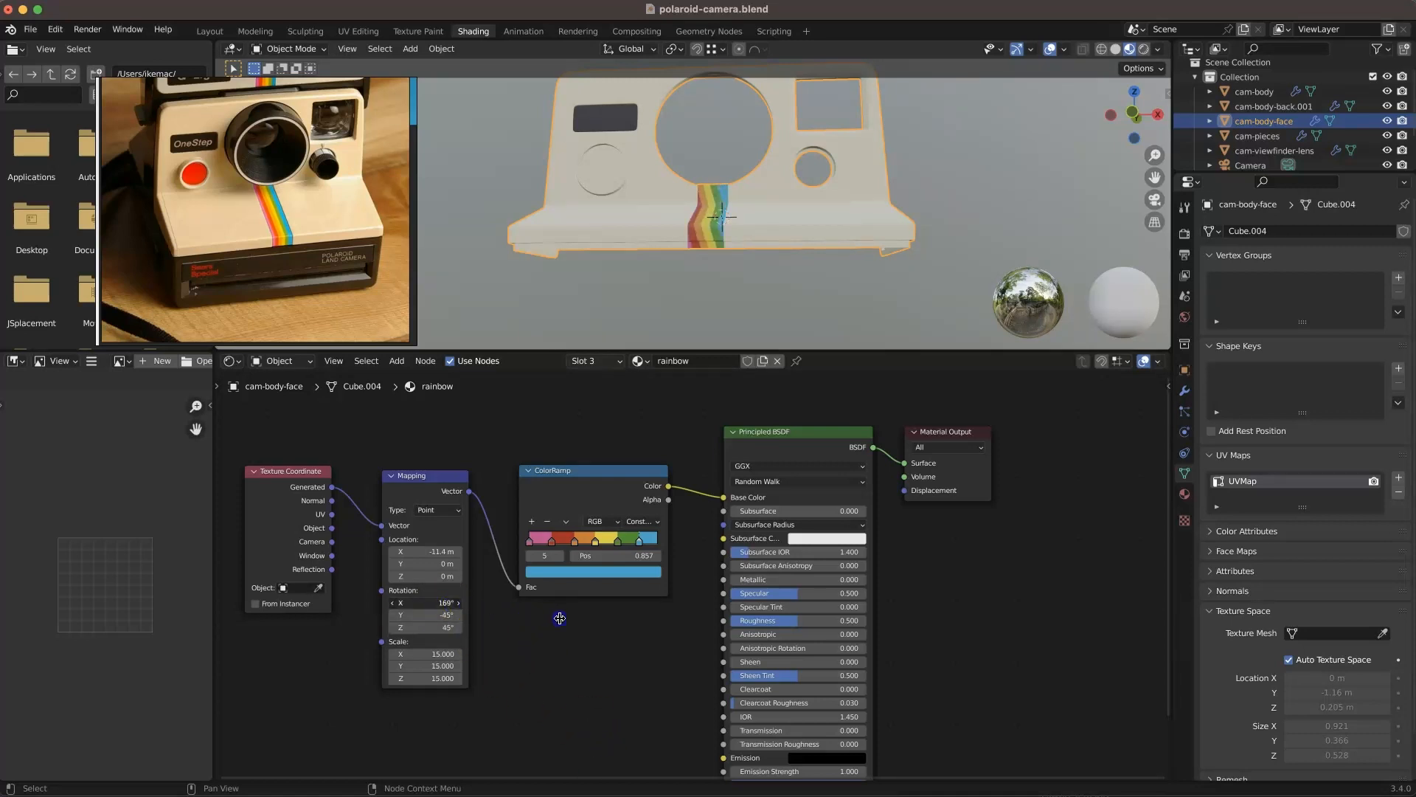
mouse_move(444, 628)
mouse_down()
mouse_move(412, 627)
mouse_move(439, 627)
mouse_up()
drag(437, 554, 438, 554)
mouse_move(429, 551)
mouse_down()
mouse_move(474, 594)
mouse_move(447, 552)
mouse_up()
- Set the Mapping node's X, Y and Z scale to 20
click(452, 654)
key(Tab)
text(020)
key(Tab)
text(20)
key(Tab)
key(Return)
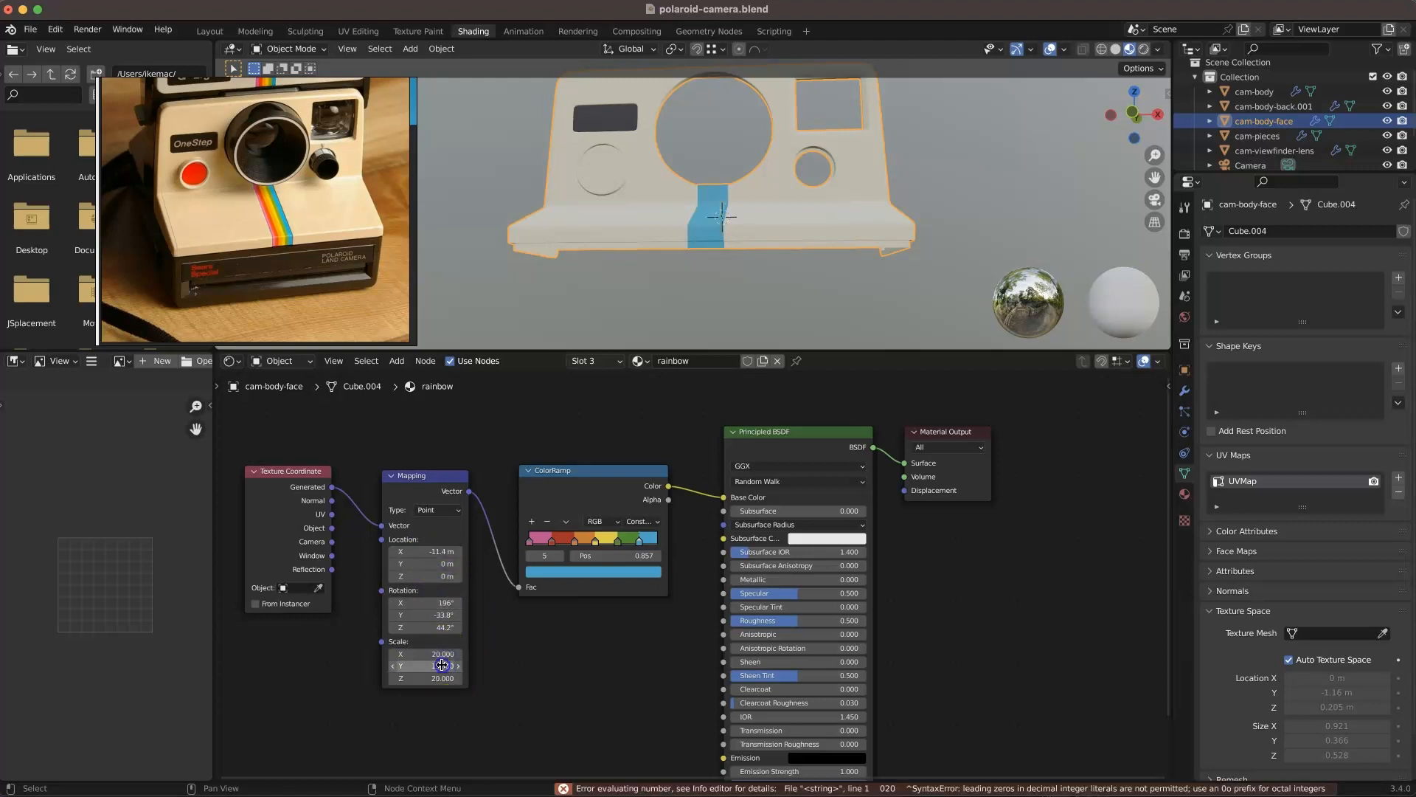
text(20)
click(532, 666)
- Shift the Mapping node's X location to about -15.6 m and save the file
drag(424, 555, 445, 555)
key(ctrl+s)
scroll(727, 231, up, 5)
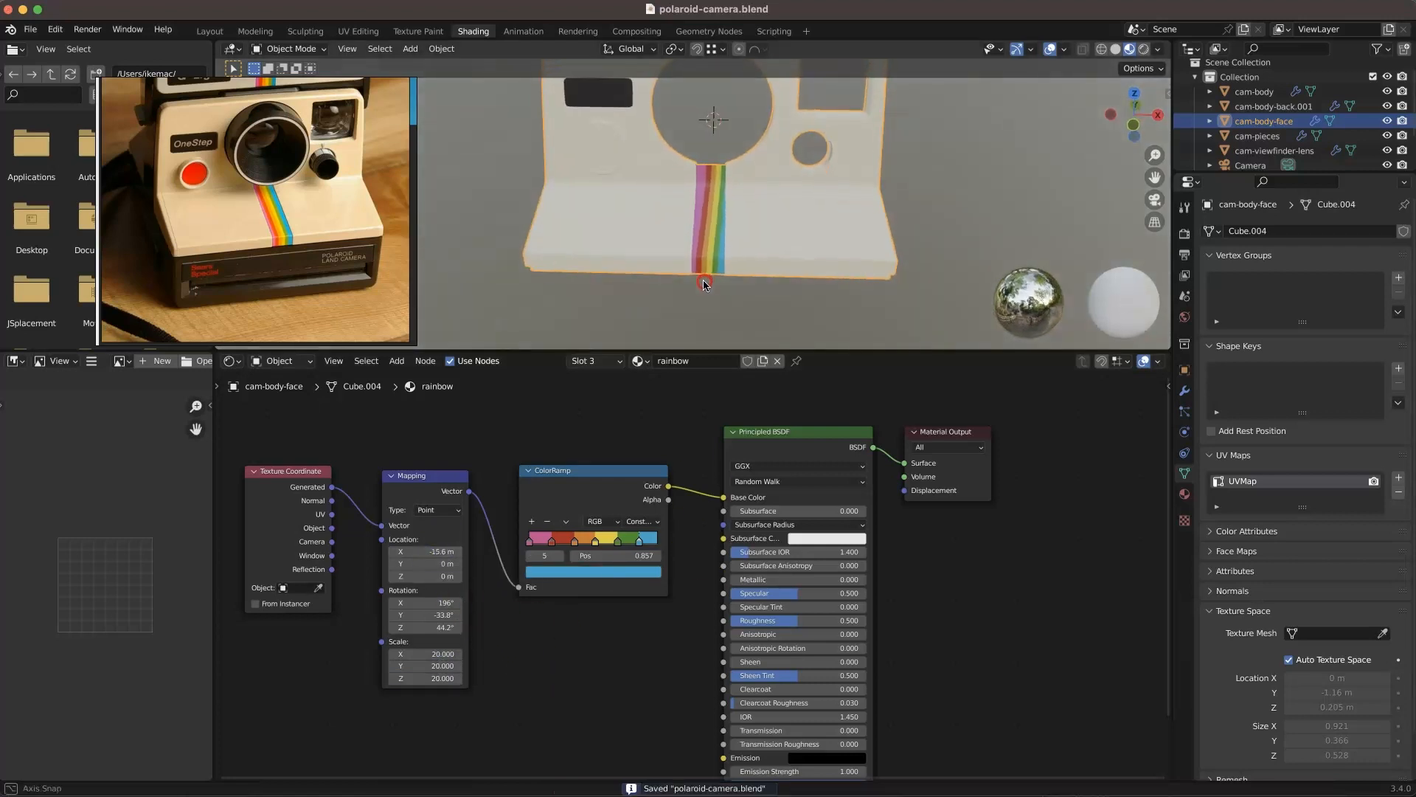
scroll(727, 231, up, 2)
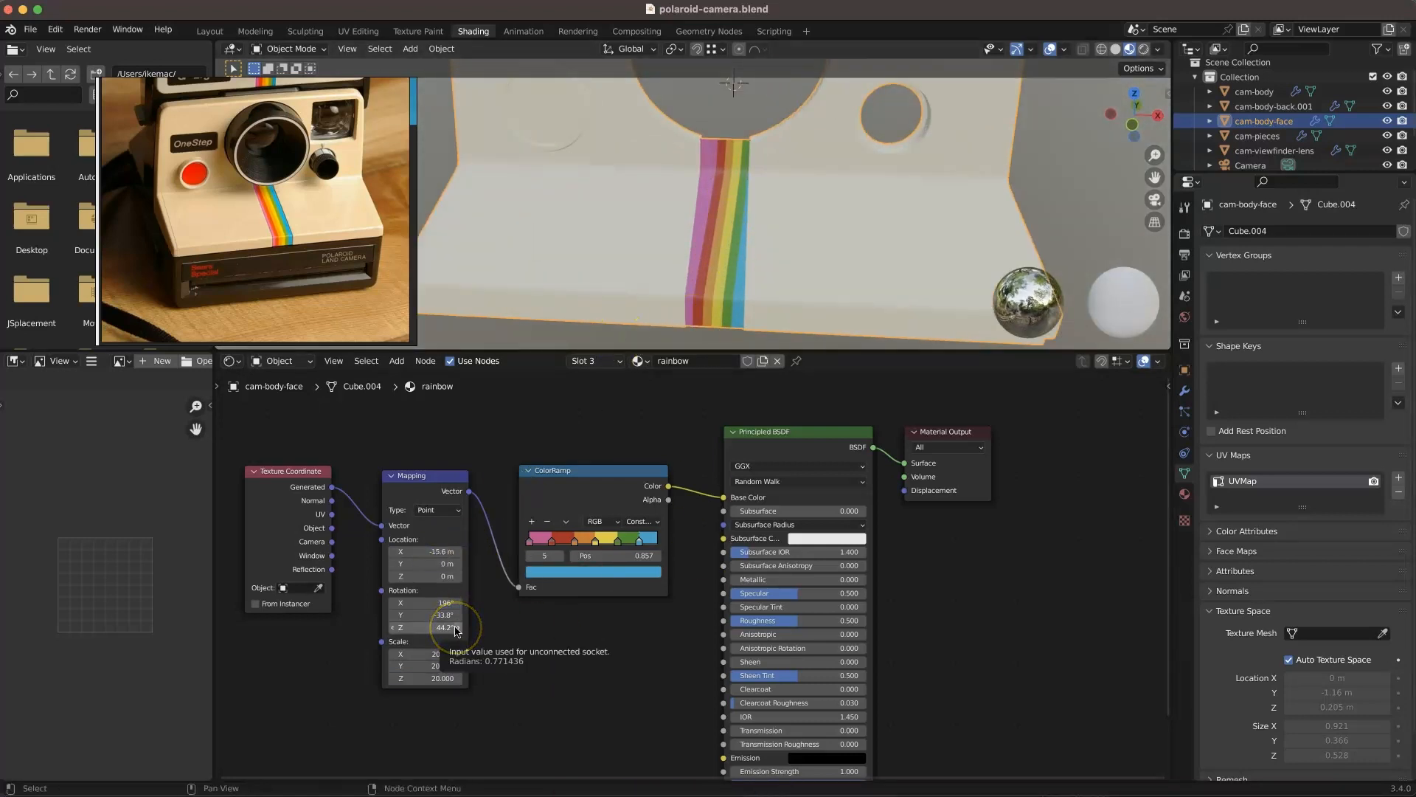
- Fine-tune the Mapping node's Y rotation to about -35.8° and its X location to about -15.8 m
drag(439, 618, 434, 617)
mouse_move(632, 316)
middle_down()
mouse_move(642, 207)
mouse_move(665, 326)
mouse_move(642, 314)
middle_up()
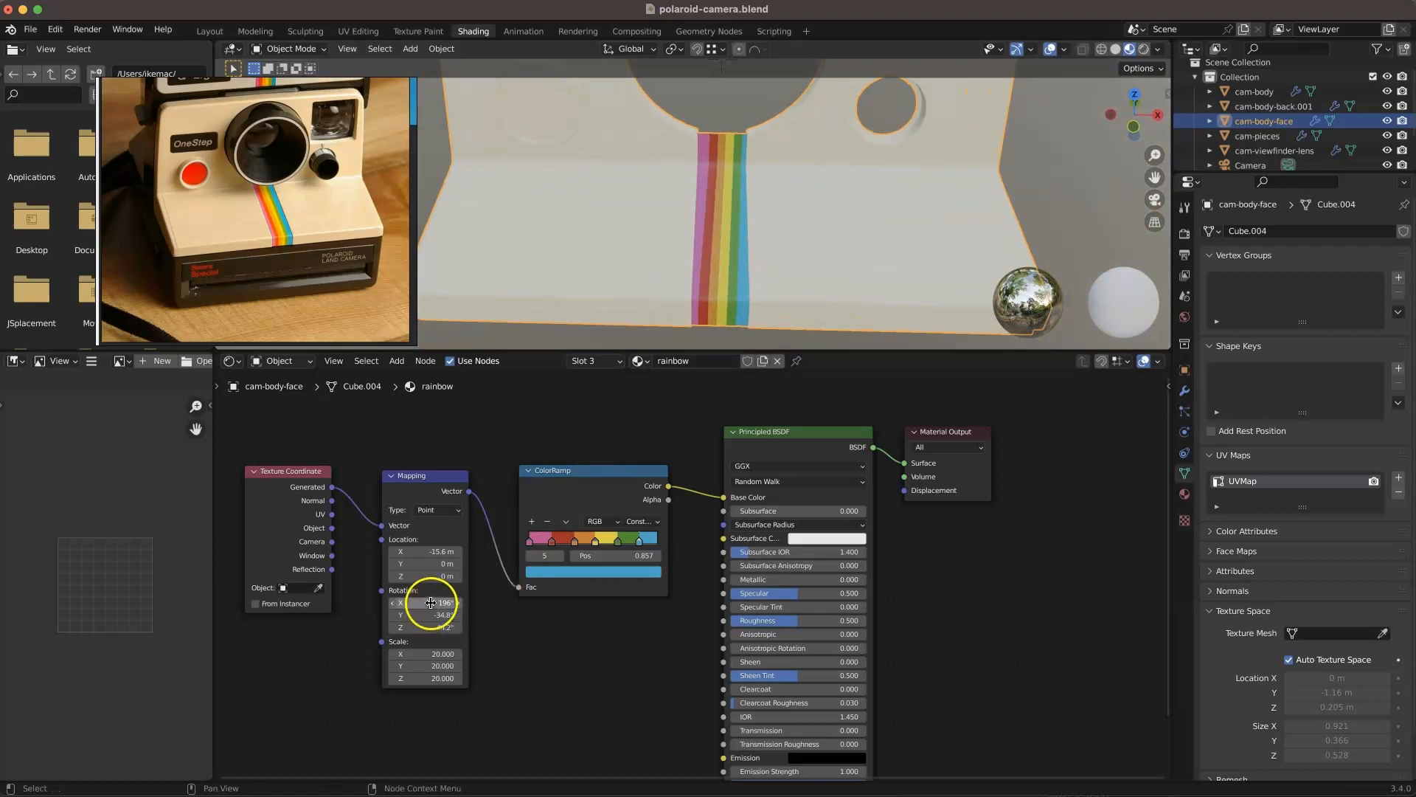
mouse_move(424, 604)
mouse_down()
mouse_move(506, 607)
mouse_move(515, 627)
mouse_move(439, 616)
mouse_up()
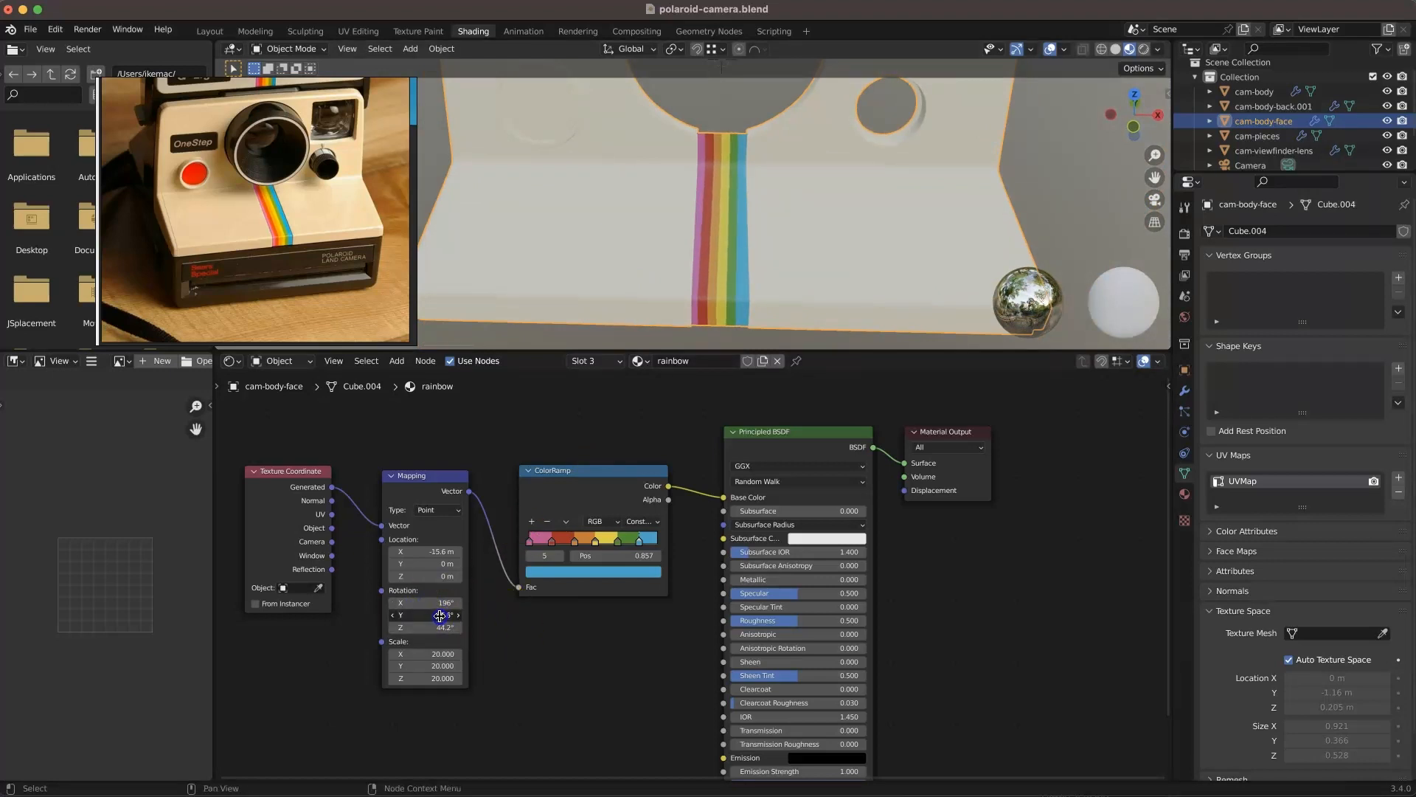
drag(436, 552, 435, 555)
- Set the Mapping node's X, Y and Z scale to 17 and shift its X location to about -13.1 m
double_click(443, 654)
text(17)
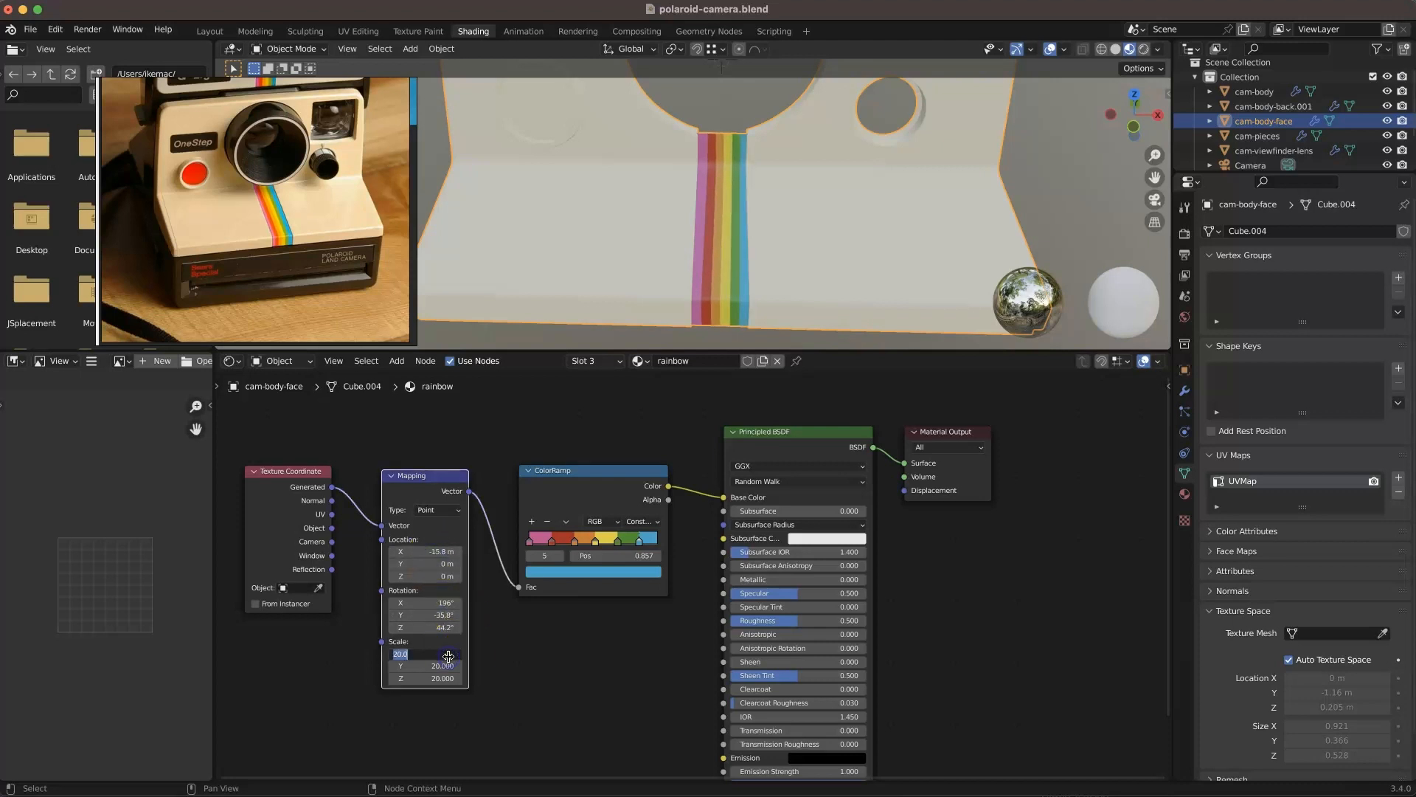
key(Tab)
text(17)
key(Tab)
text(17)
key(Tab)
click(497, 616)
mouse_move(442, 551)
mouse_down()
mouse_move(468, 562)
mouse_move(396, 558)
mouse_move(461, 555)
mouse_up()
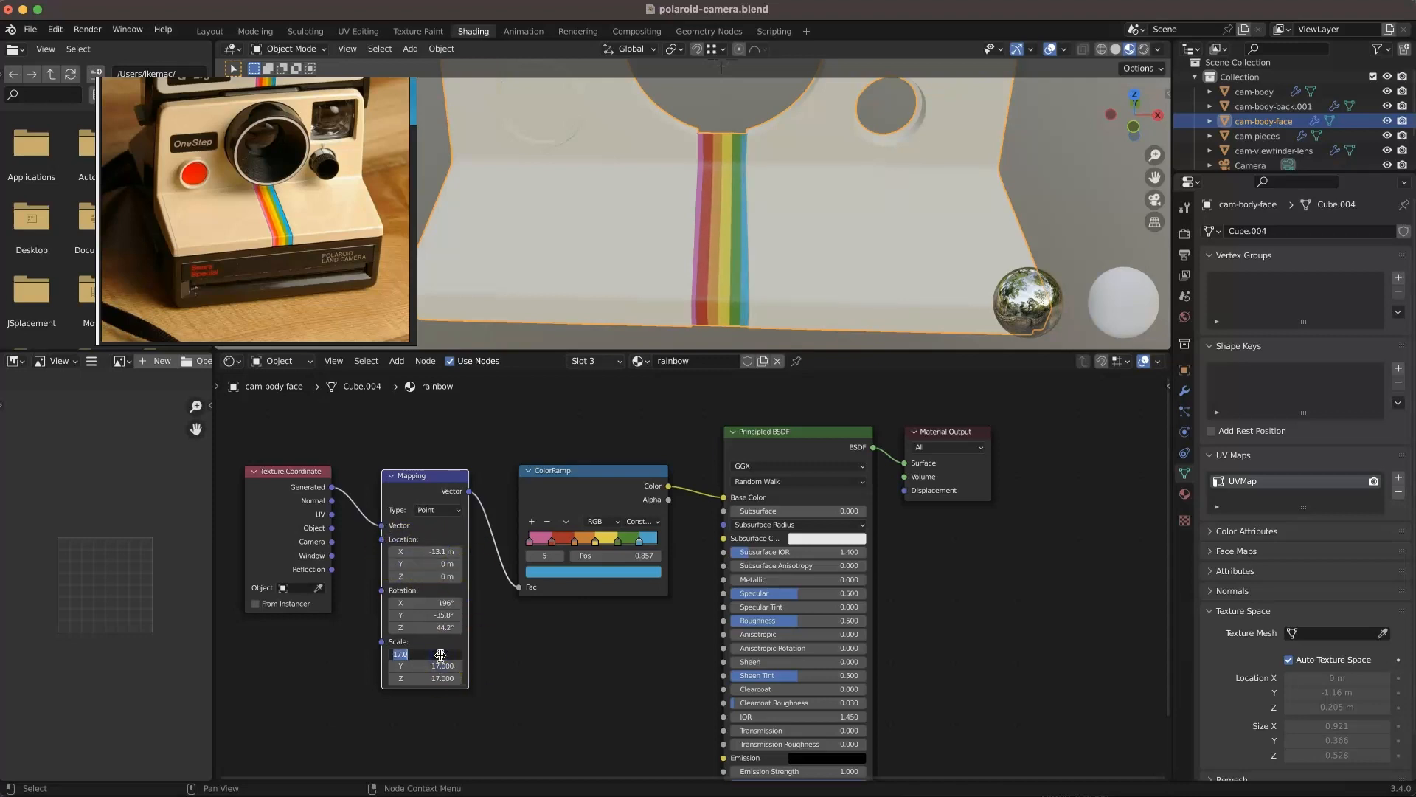
- Set the Mapping node's X, Y and Z scale to 16 and save the file
text(16)
key(Tab)
text(16)
key(Tab)
text(16)
key(super+s)
- Set the Mapping node's X, Y and Z scale to 16.5 and shift its X location to about -12.7 m
drag(422, 554, 421, 554)
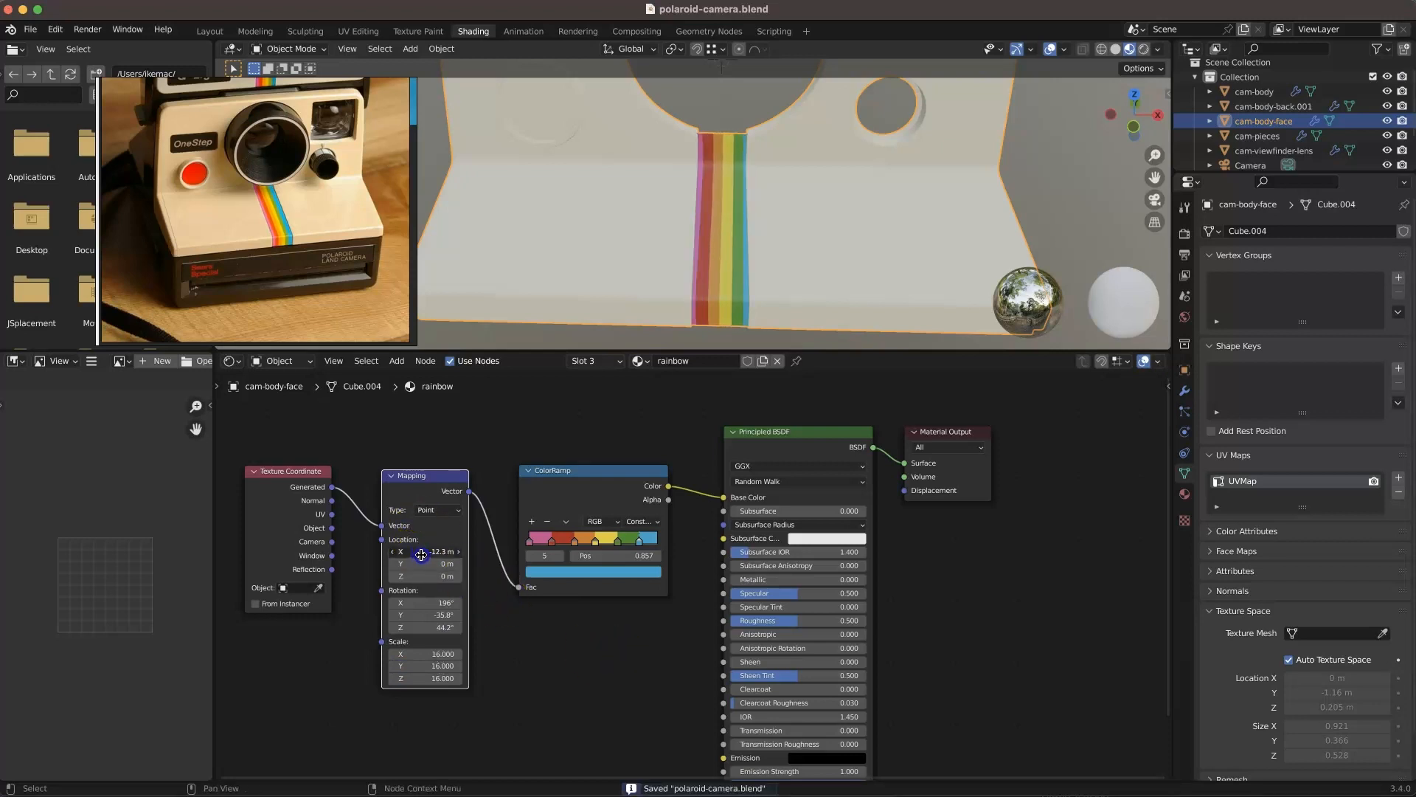
click(450, 654)
text(16.5)
key(Tab)
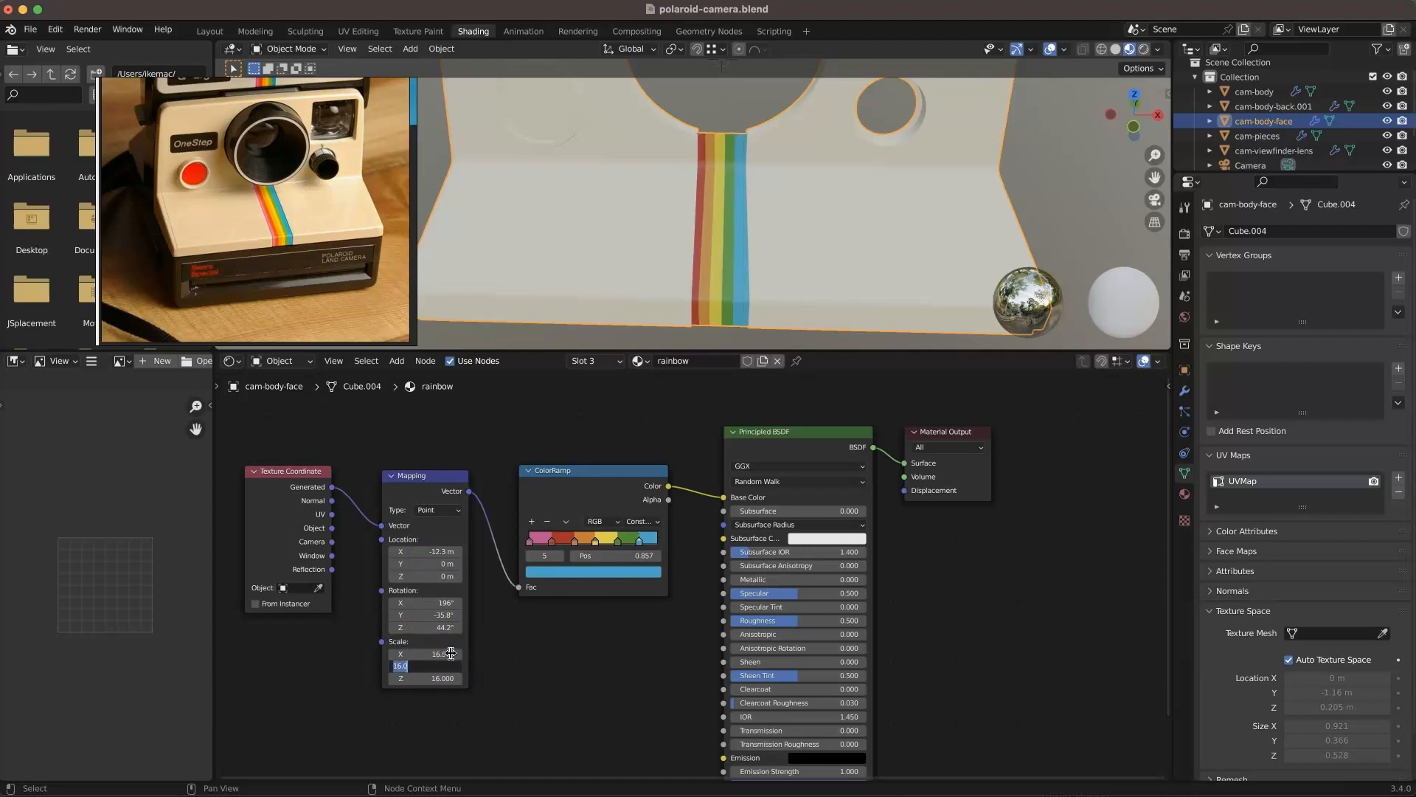
key(Tab)
text(1)
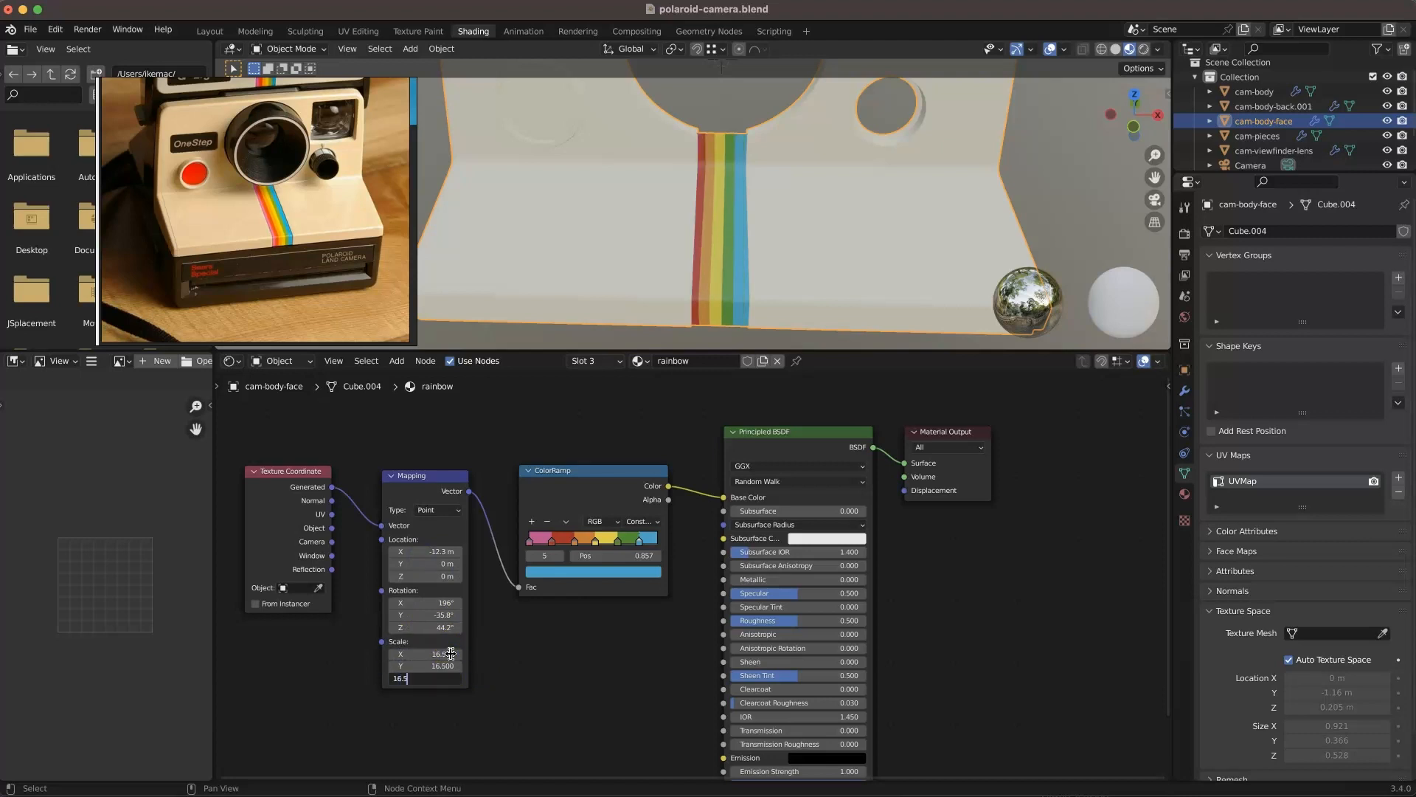
drag(428, 552, 414, 555)
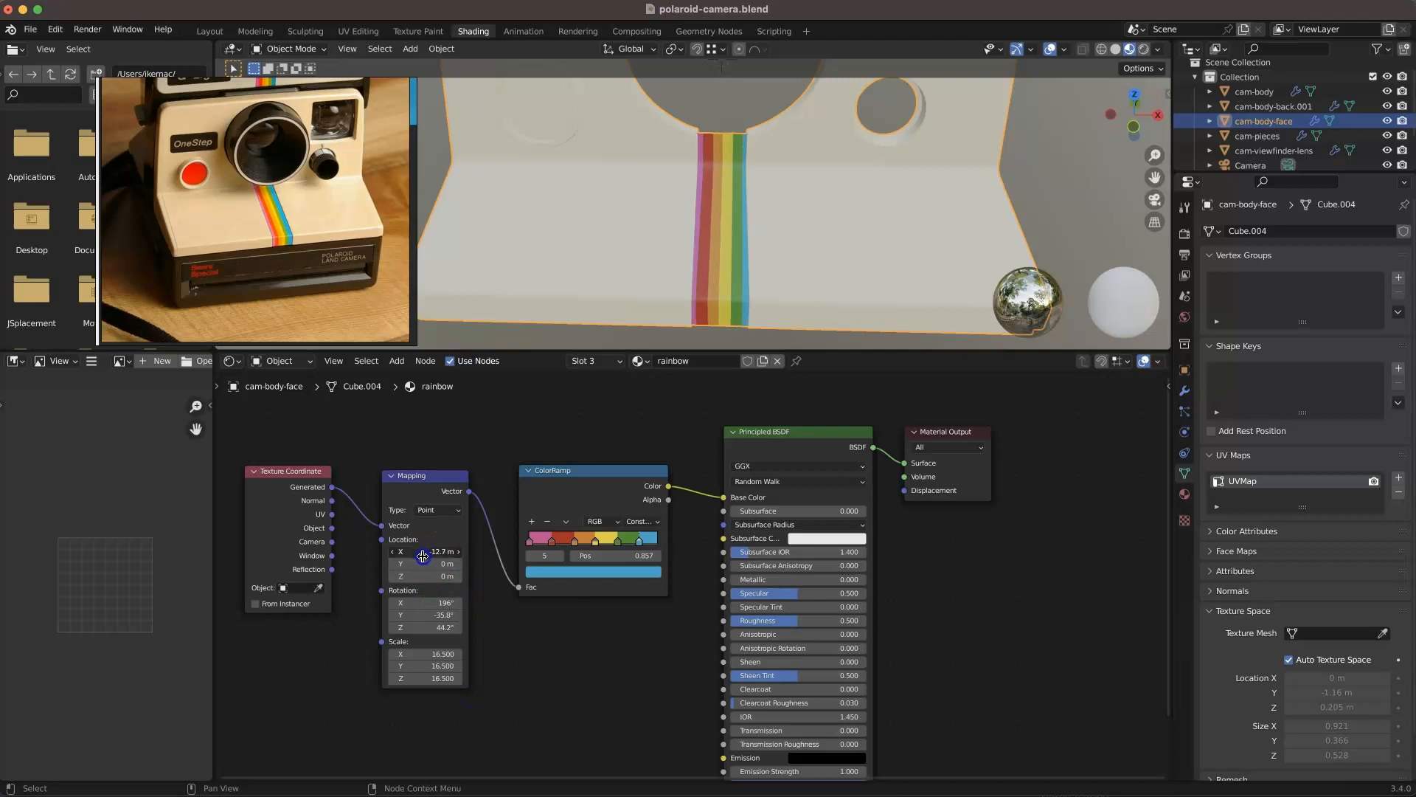
- Set the Mapping node's X, Y and Z scale to 18 and shift its X location to about -14 m
text(18)
key(Tab)
text(18)
key(Tab)
text(18)
key(Tab)
click(623, 651)
drag(444, 551, 427, 551)
click(457, 554)
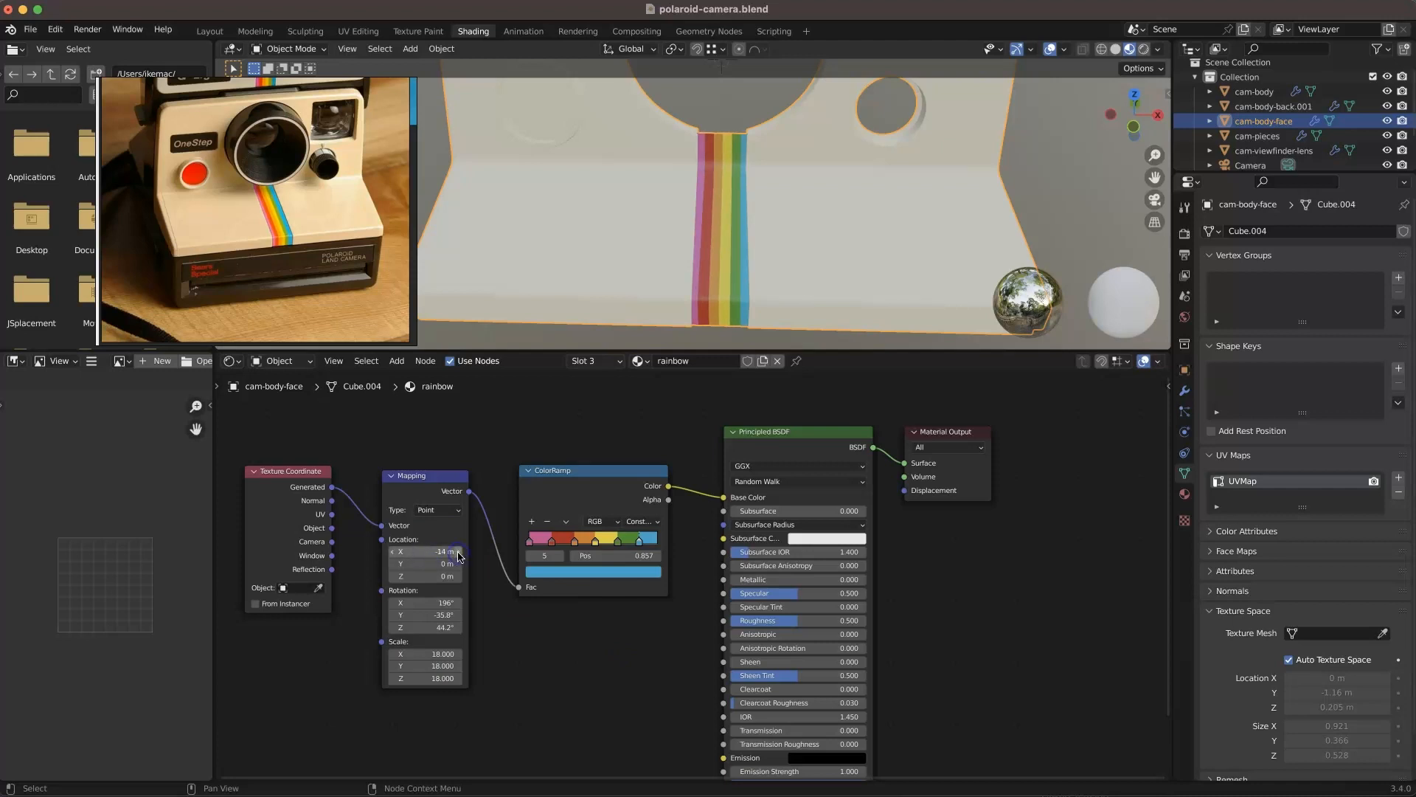
- Nudge the Mapping node's Y rotation to about -35.9° and its X location to about -14.1 m
middle_drag(759, 237, 762, 307)
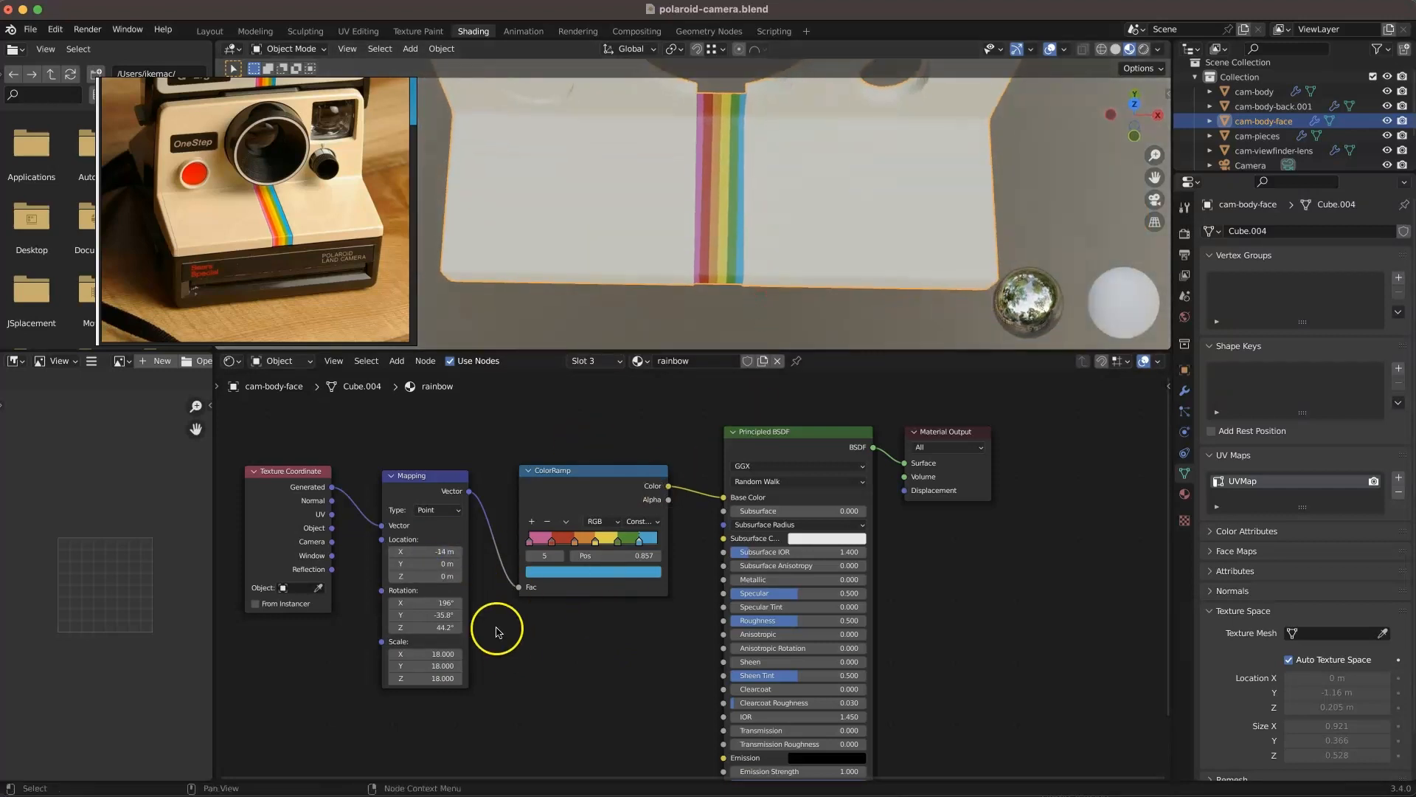
click(394, 616)
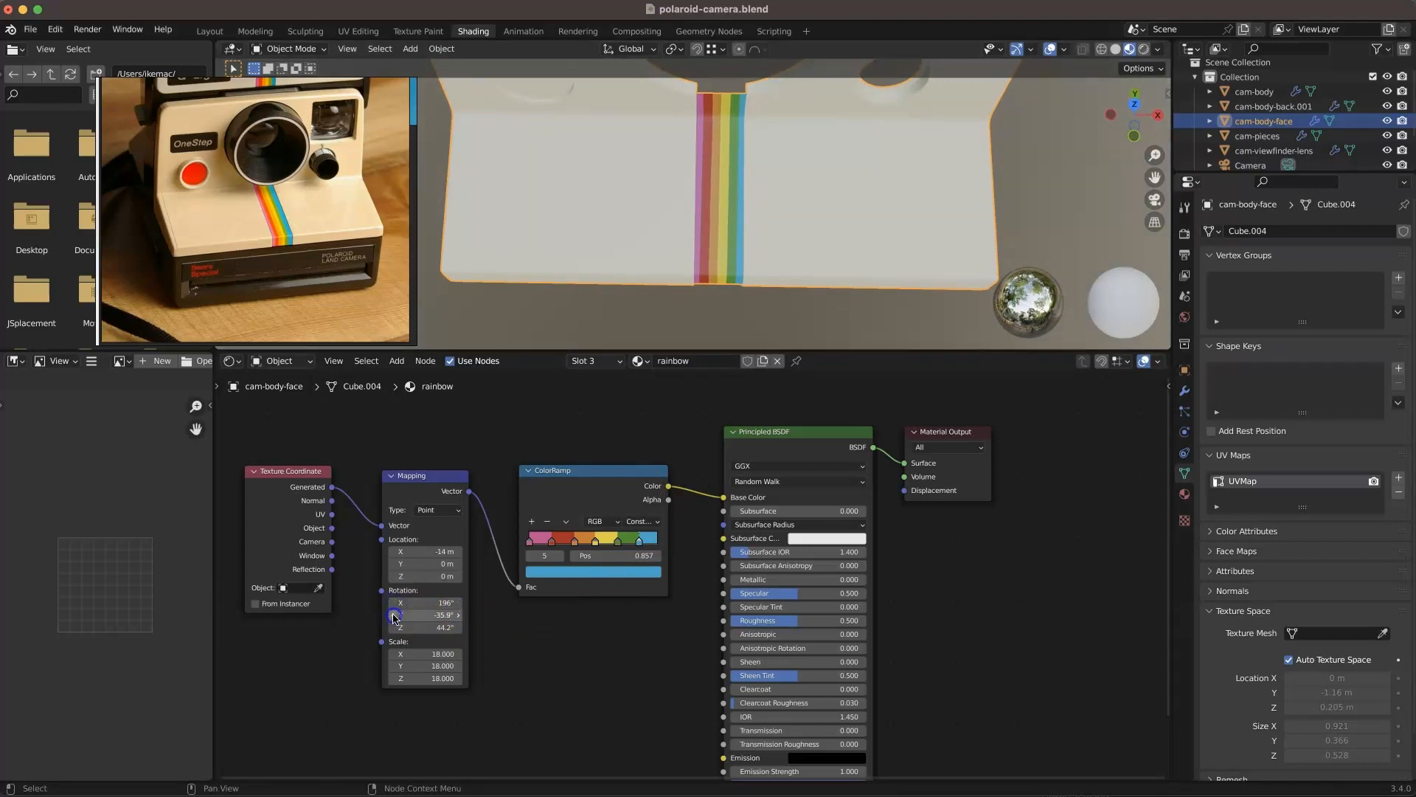
click(394, 552)
middle_drag(657, 261, 658, 130)
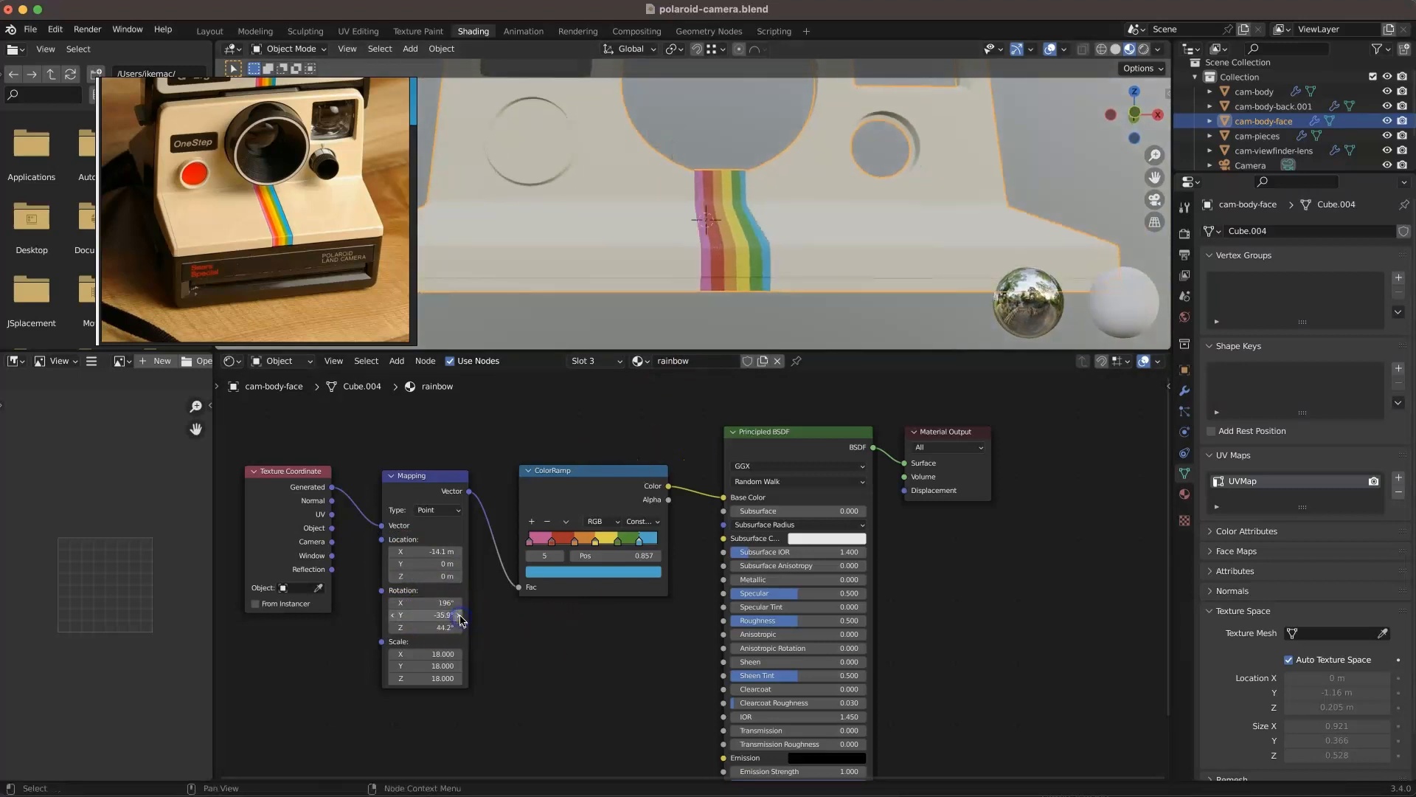
- Try X locations of -13.5 m and -14.5 m on the Mapping node to compare the stripe's colour bands
click(395, 552)
click(395, 552)
click(456, 552)
click(456, 552)
click(457, 552)
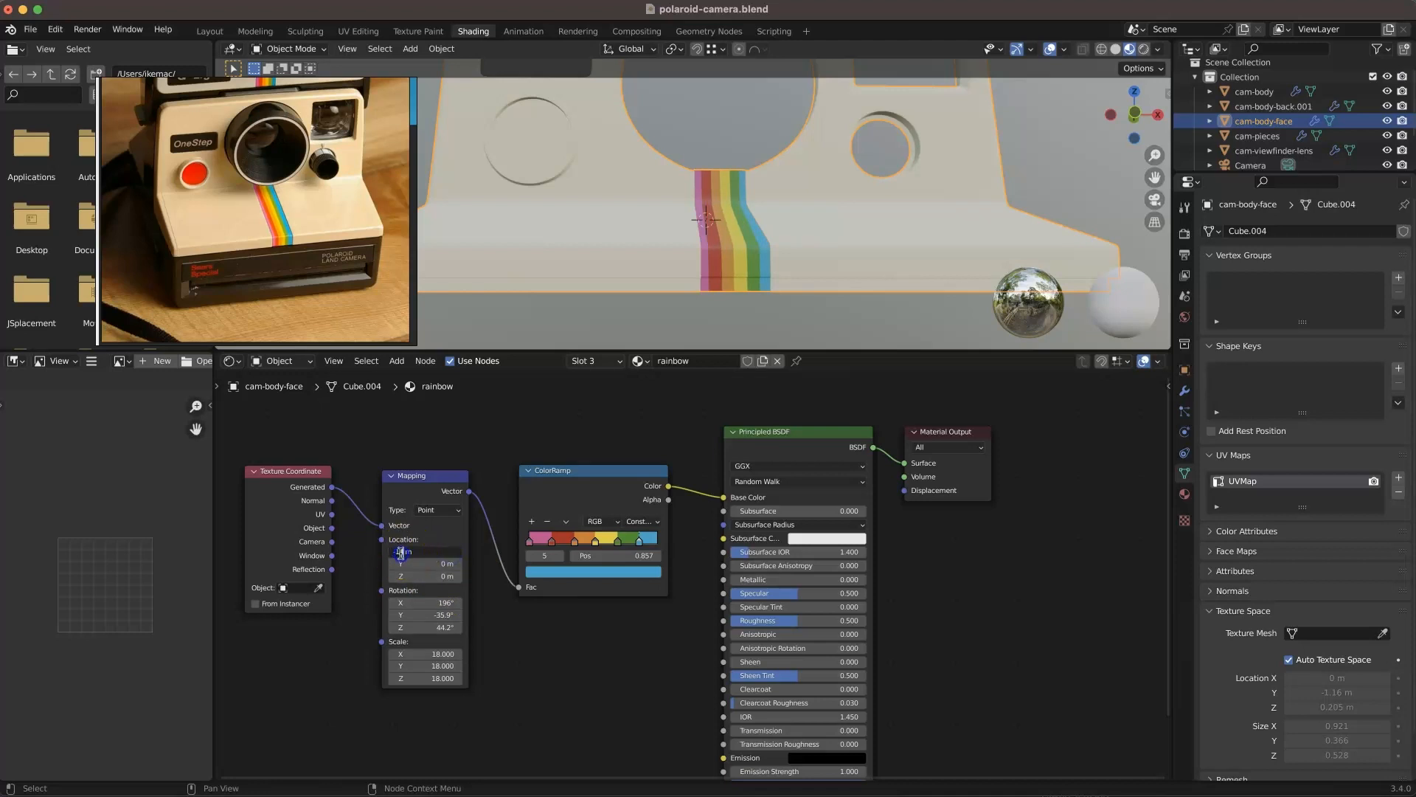
key(Tab)
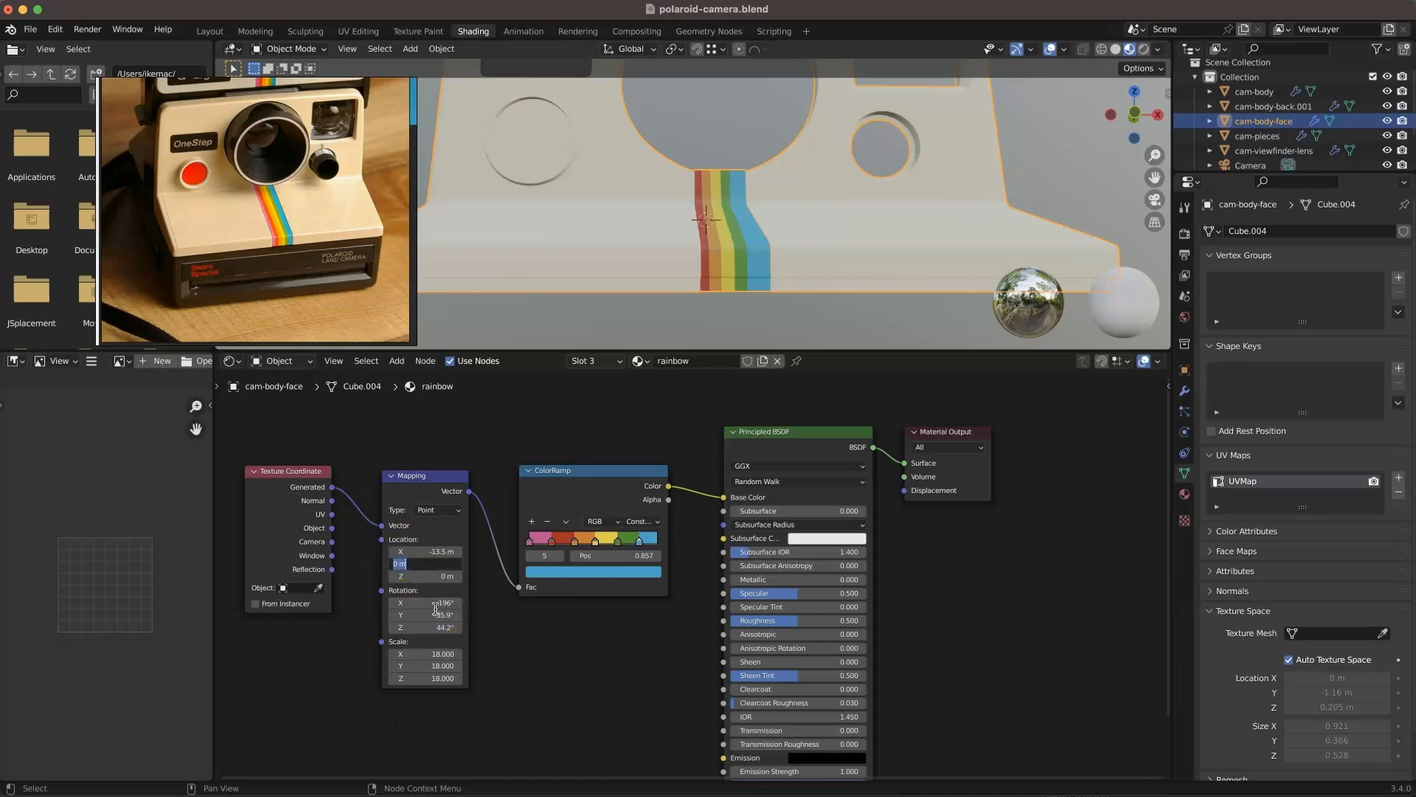
click(434, 551)
text(4)
key(Return)
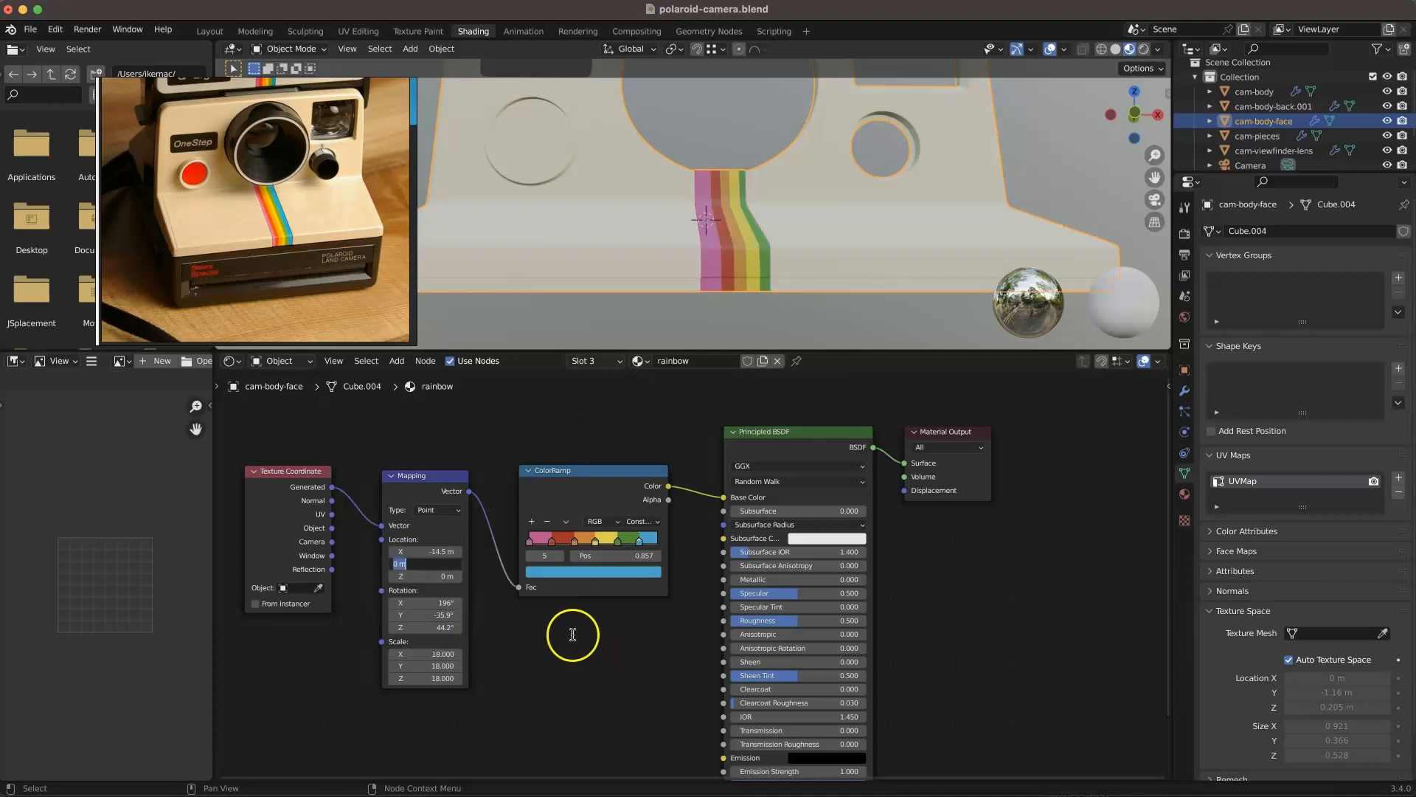
- Bring the Mapping node's X location back to about -14.1 m
drag(436, 553, 446, 552)
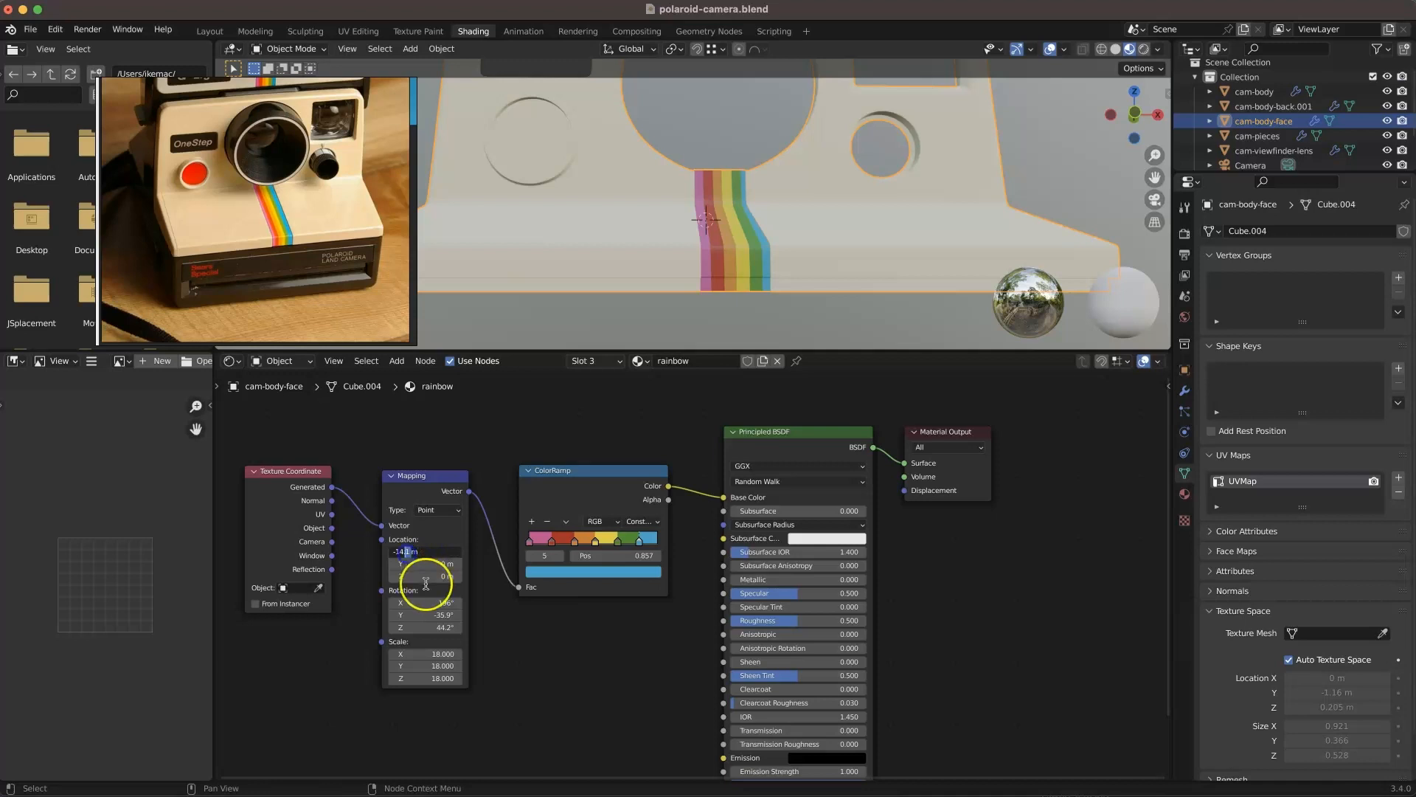
click(434, 566)
click(439, 551)
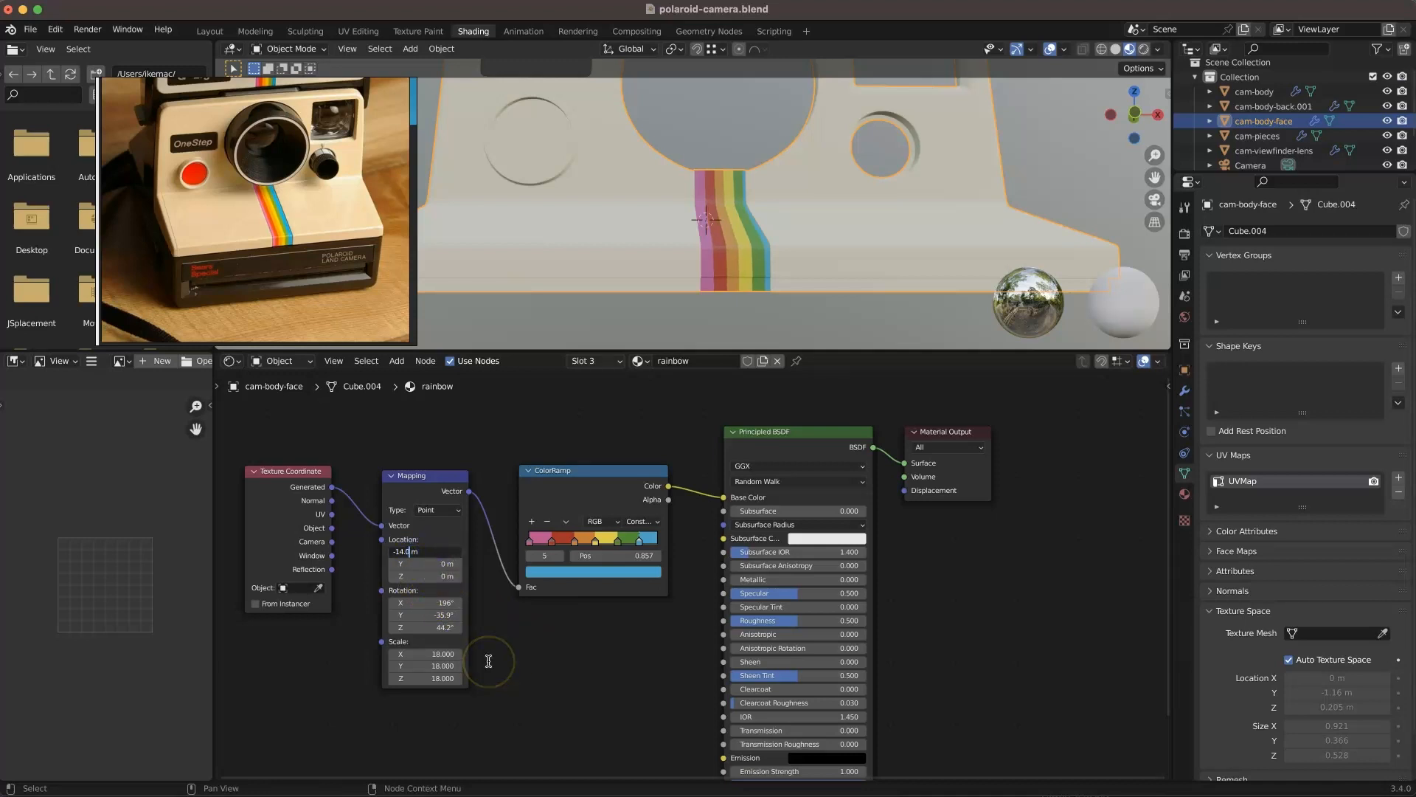
key(Tab)
click(632, 634)
- Fine-tune the Mapping node's Y rotation to about -36.1°, keeping its X rotation at 196° and Z rotation at 44.2°
middle_drag(679, 269, 707, 92)
drag(457, 617, 463, 616)
click(393, 617)
middle_drag(706, 239, 715, 111)
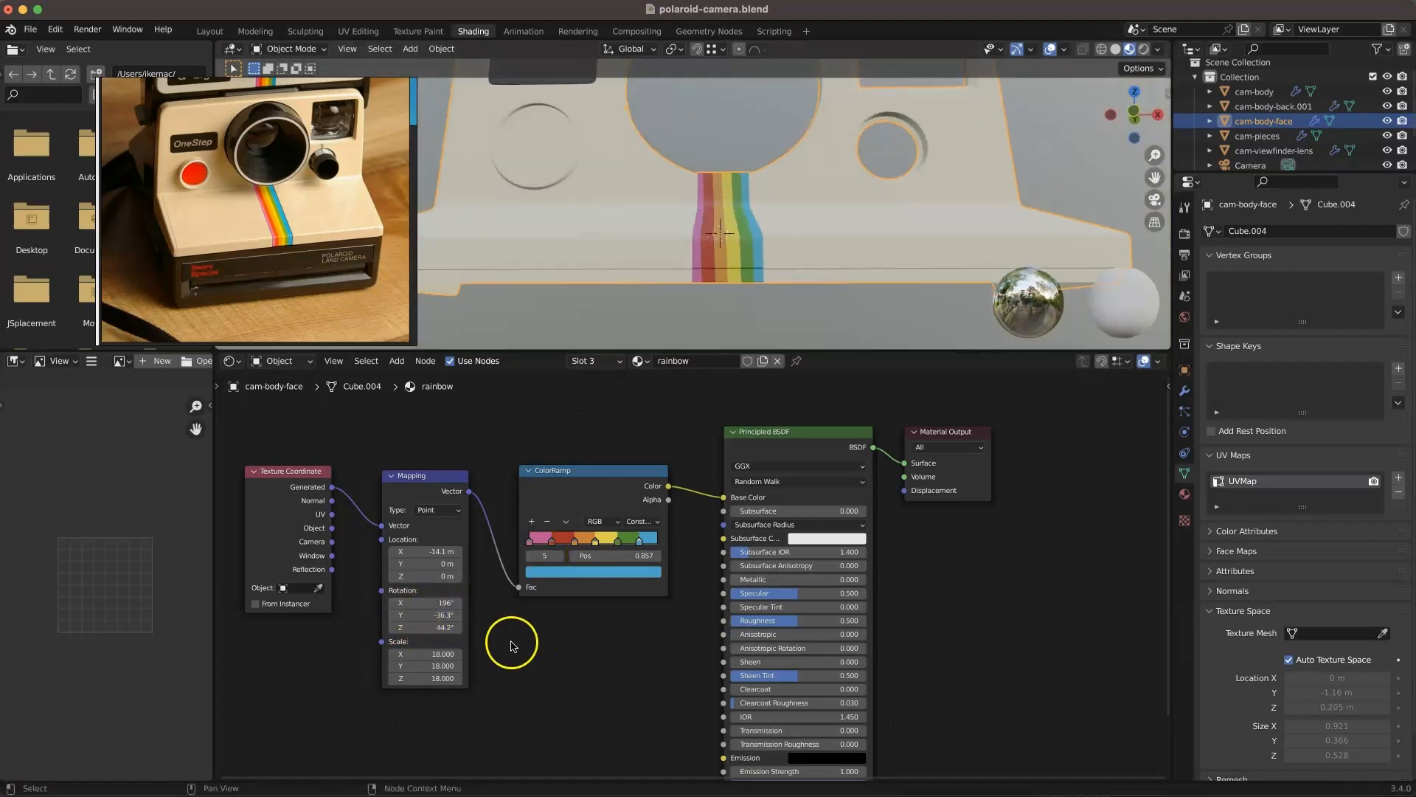
click(458, 603)
drag(449, 600, 378, 605)
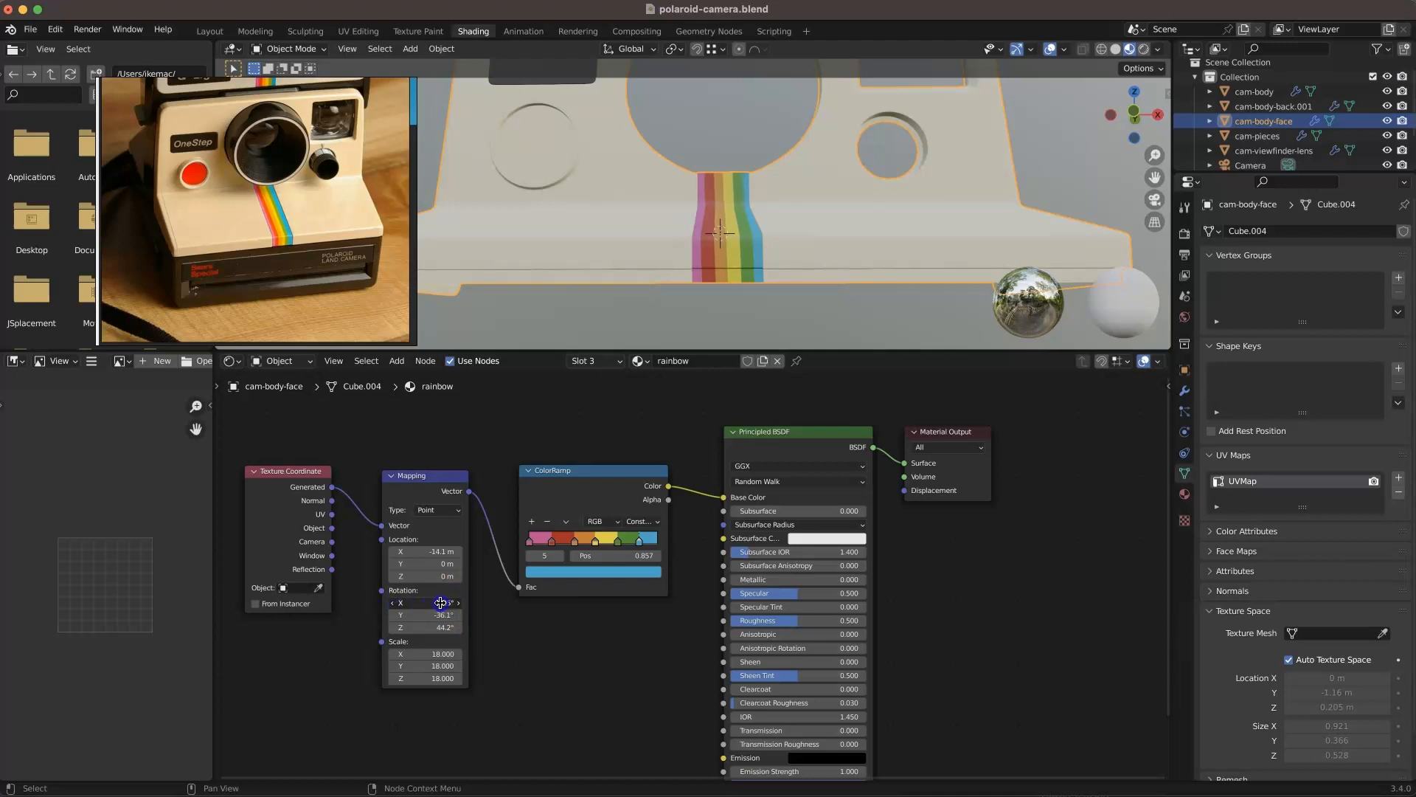
drag(444, 629, 442, 628)
- Save the file and deselect the camera face
middle_drag(748, 228, 709, 271)
scroll(708, 273, down, 5)
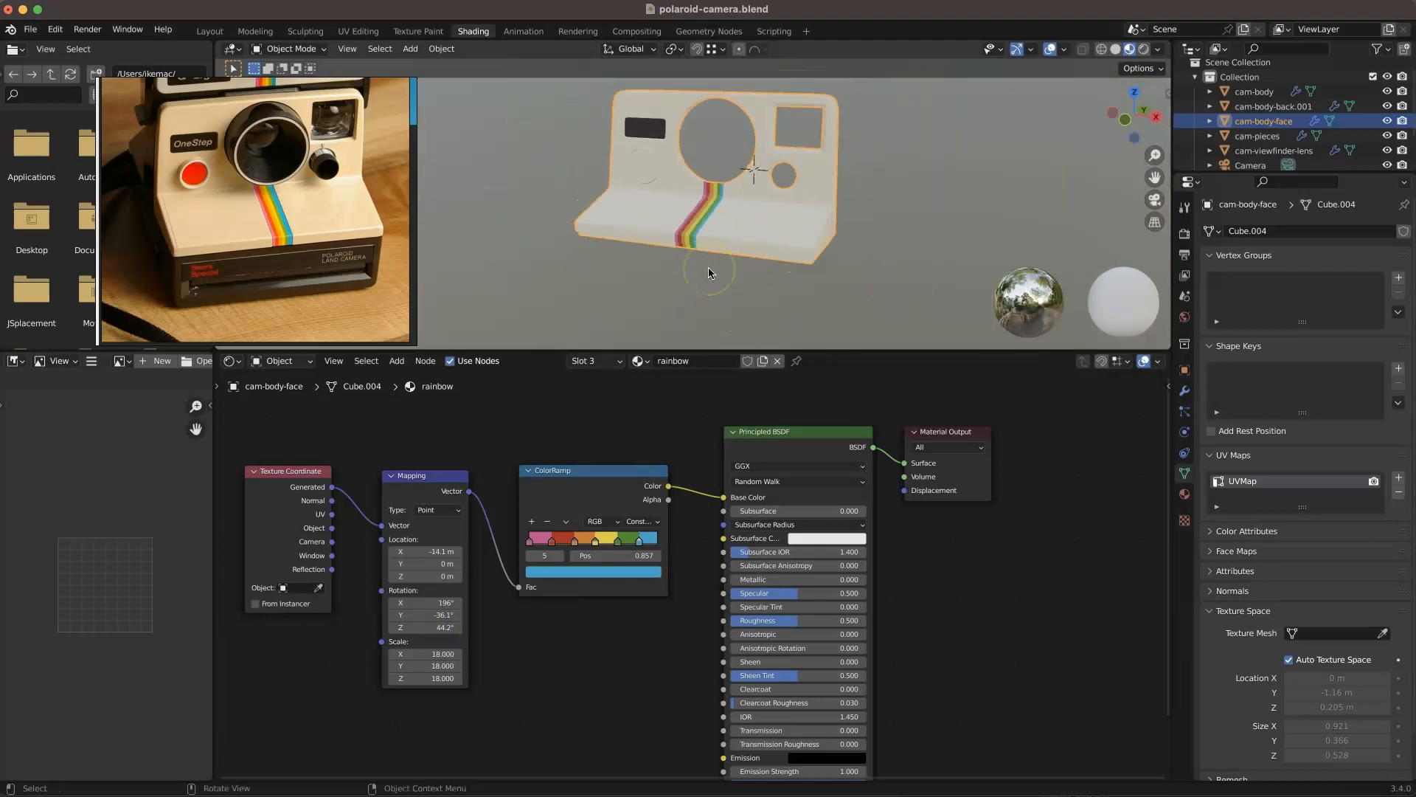
key(ctrl+s)
click(697, 307)
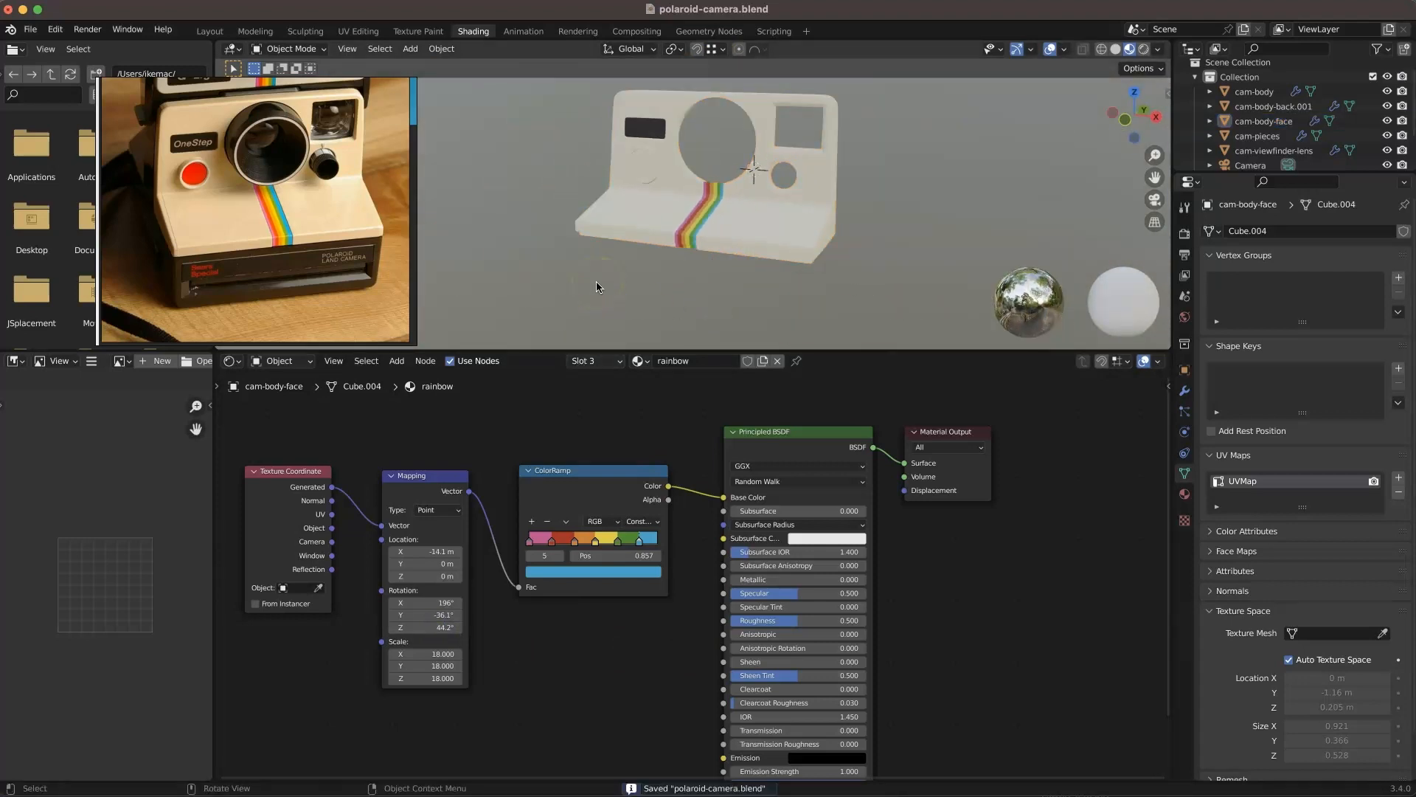
- Leave local view, switch to the Layout workspace and view the complete camera model from the front
key(slash)
middle_drag(653, 277, 506, 260)
scroll(776, 156, down, 3)
middle_drag(776, 147, 804, 181)
scroll(742, 187, up, 3)
mouse_move(667, 219)
middle_down()
mouse_move(695, 231)
mouse_move(824, 201)
mouse_move(809, 190)
mouse_move(671, 221)
mouse_move(696, 247)
mouse_move(682, 211)
middle_up()
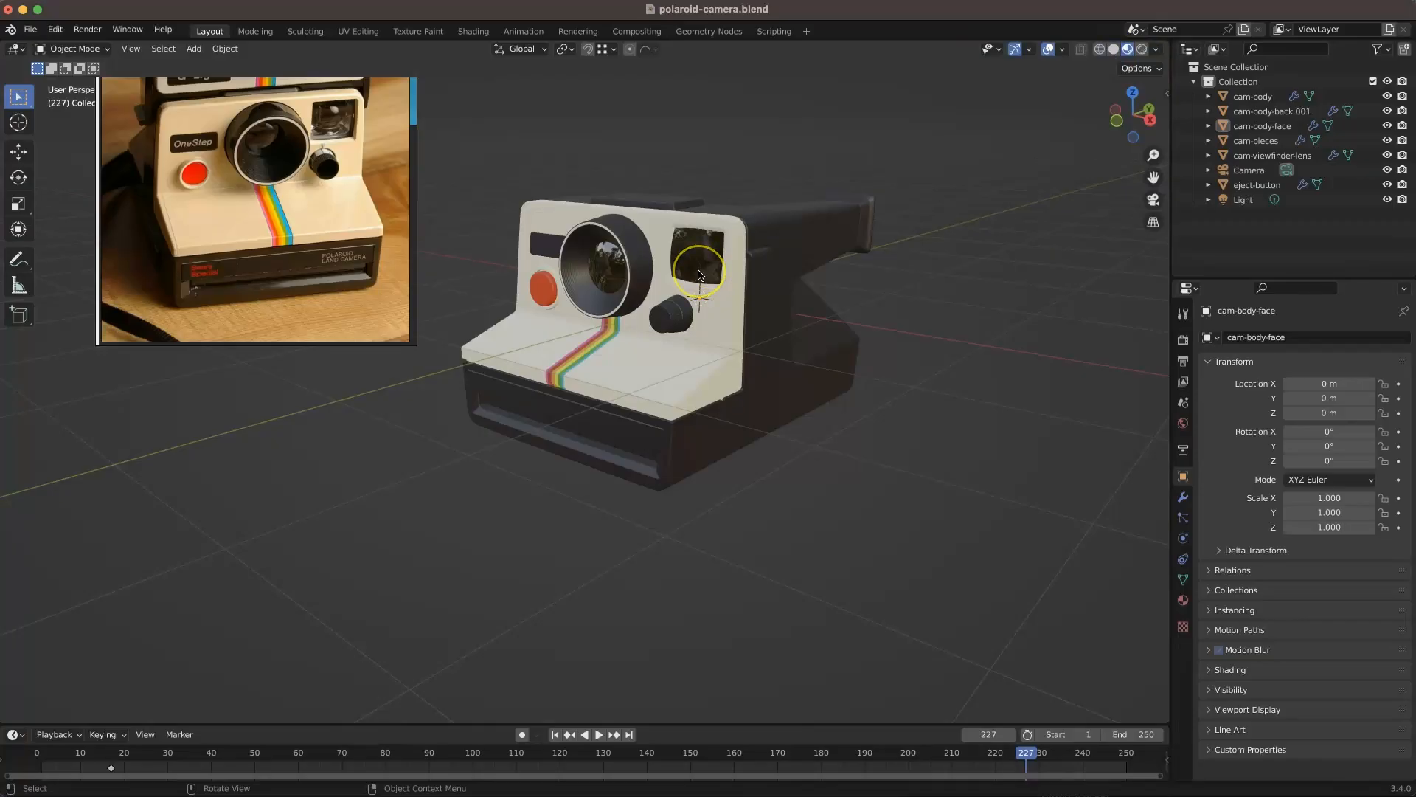
middle_drag(690, 247, 604, 348)
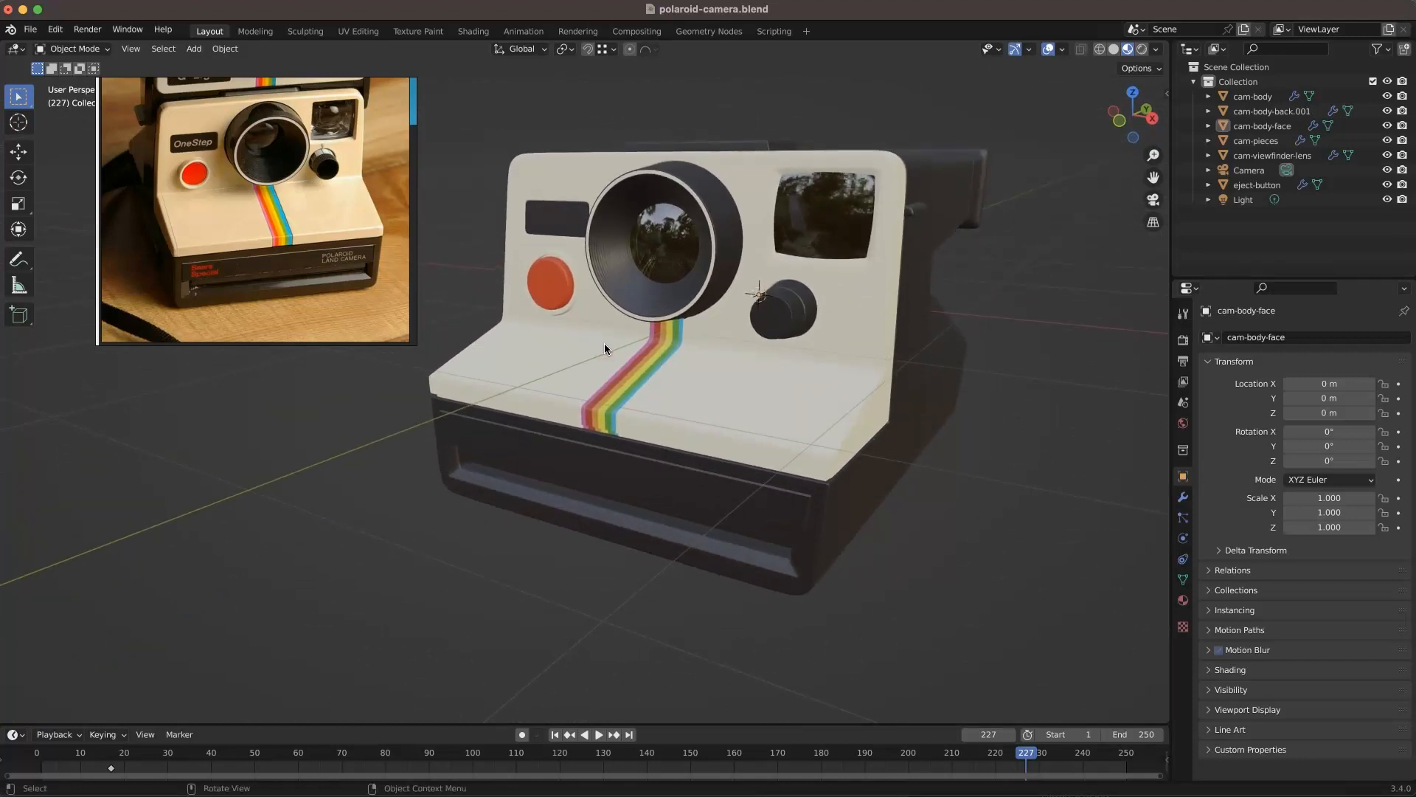
- Choose Eevee as the scene's render engine and save the file
click(1183, 316)
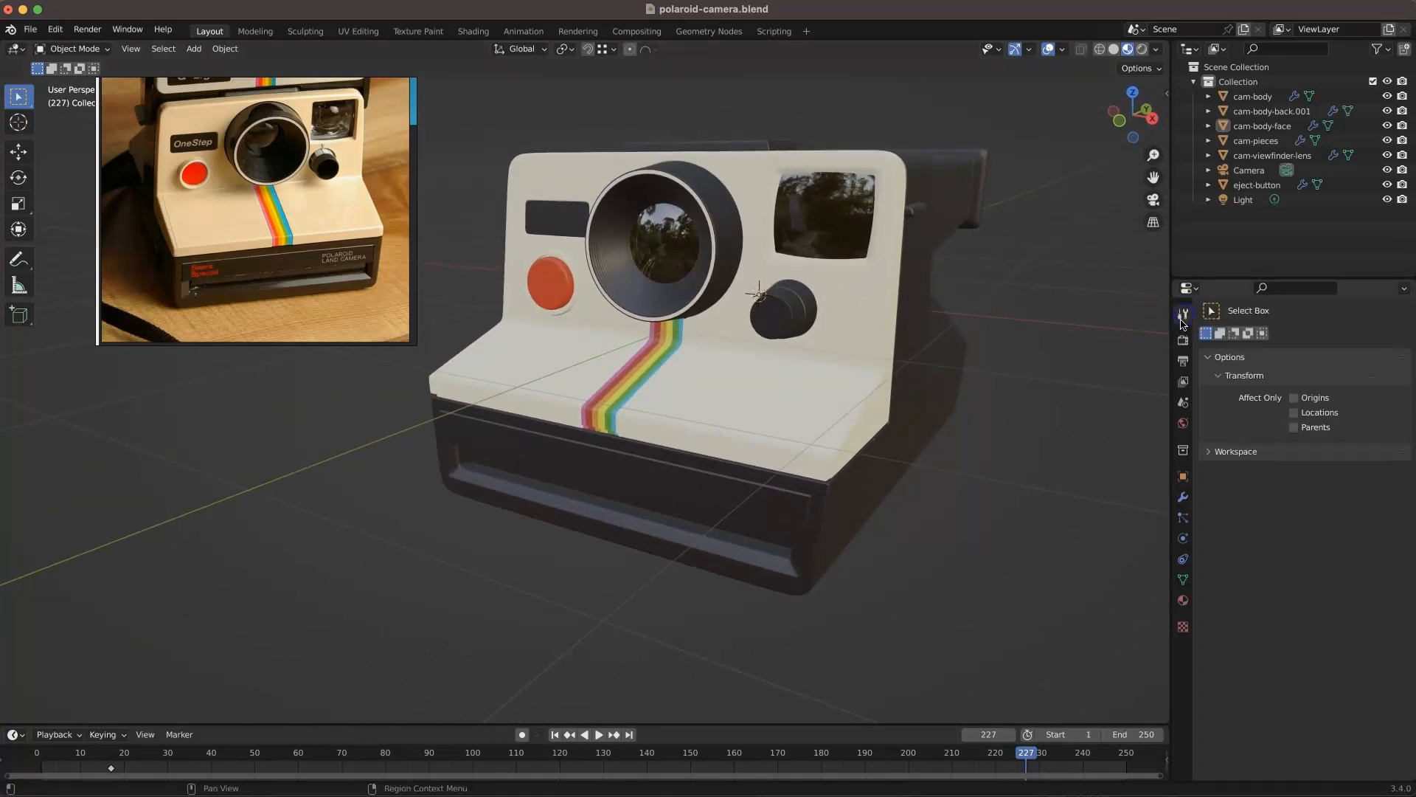
click(1184, 340)
click(1306, 337)
click(1313, 353)
key(super+s)
- Preview the model in Rendered shading, return to Material Preview, then render a test image and close it
click(1140, 50)
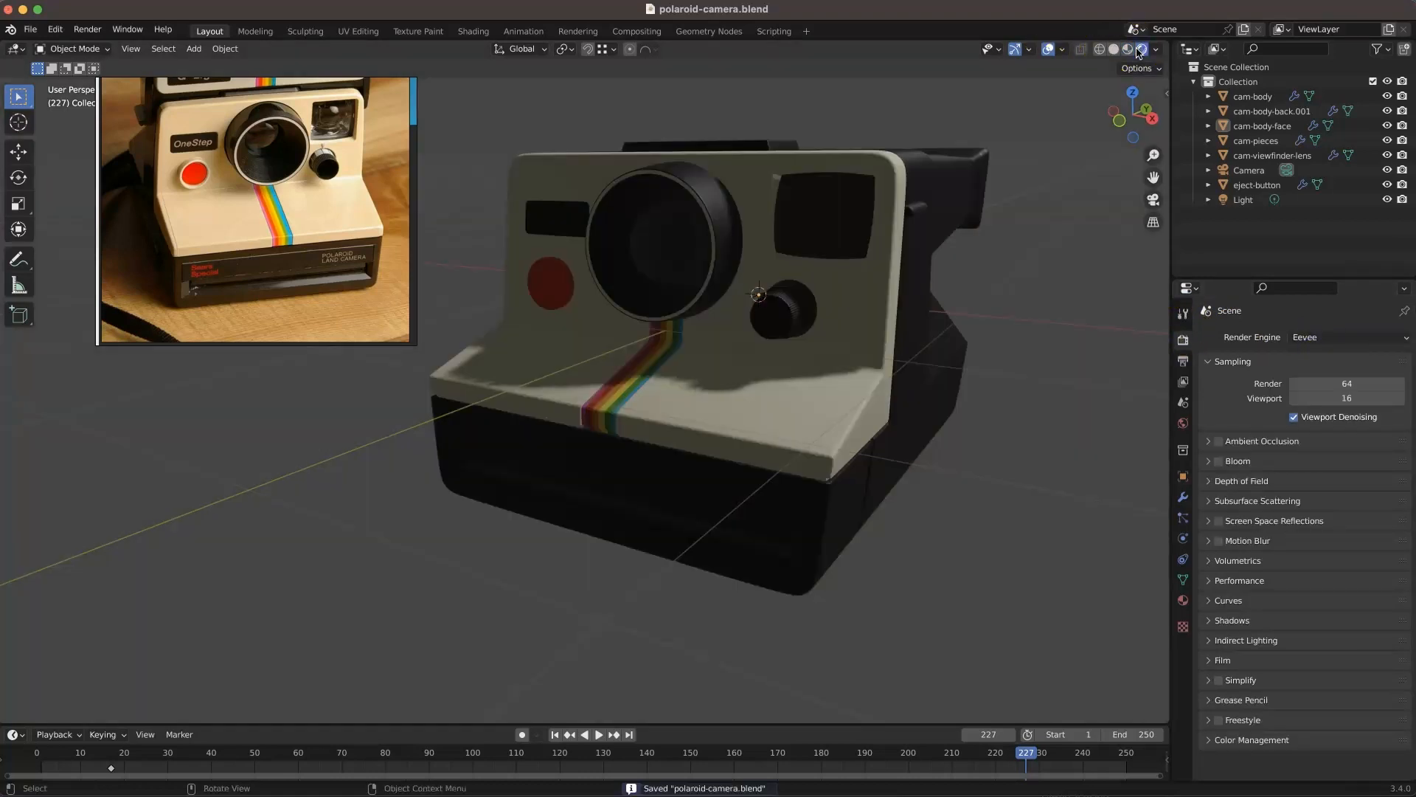
click(1127, 50)
click(87, 29)
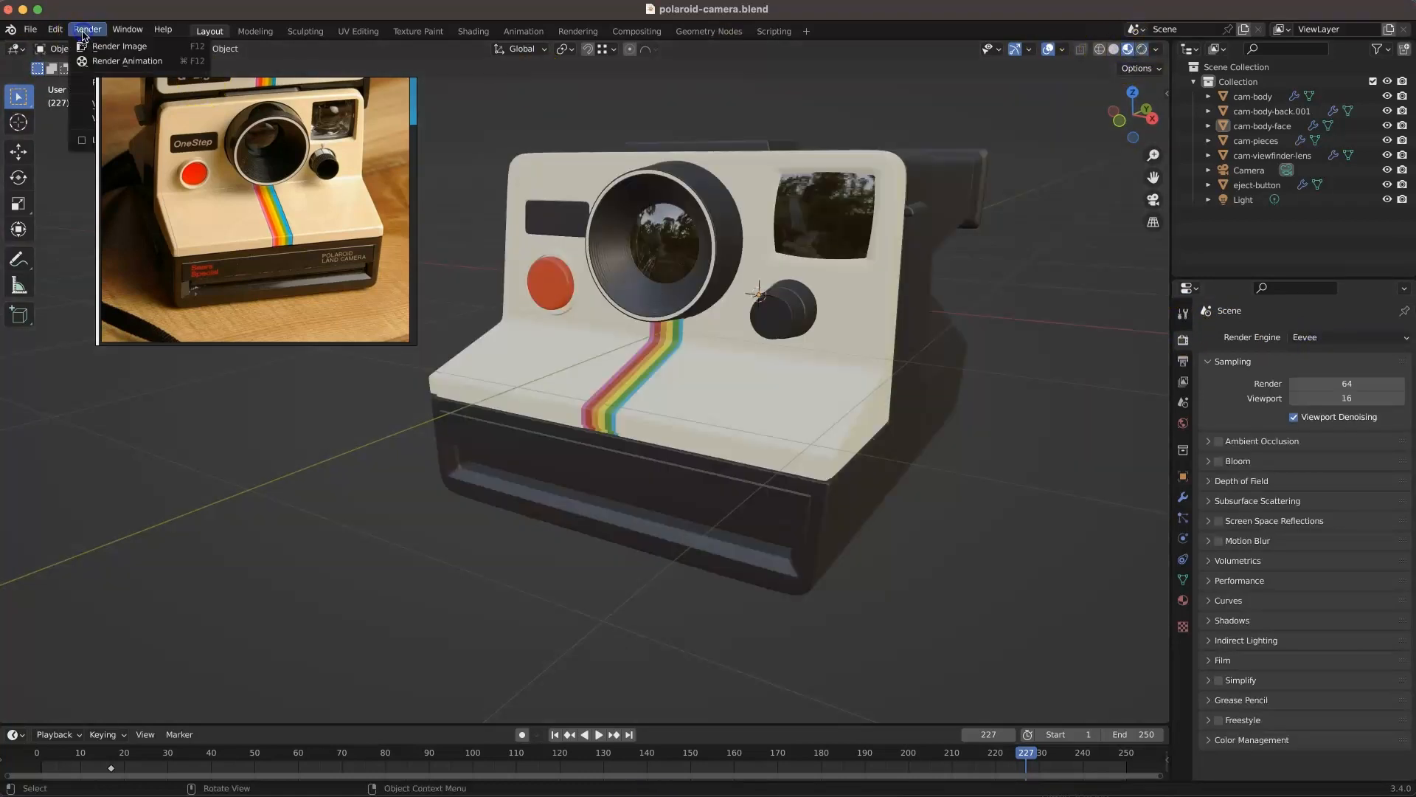
click(116, 41)
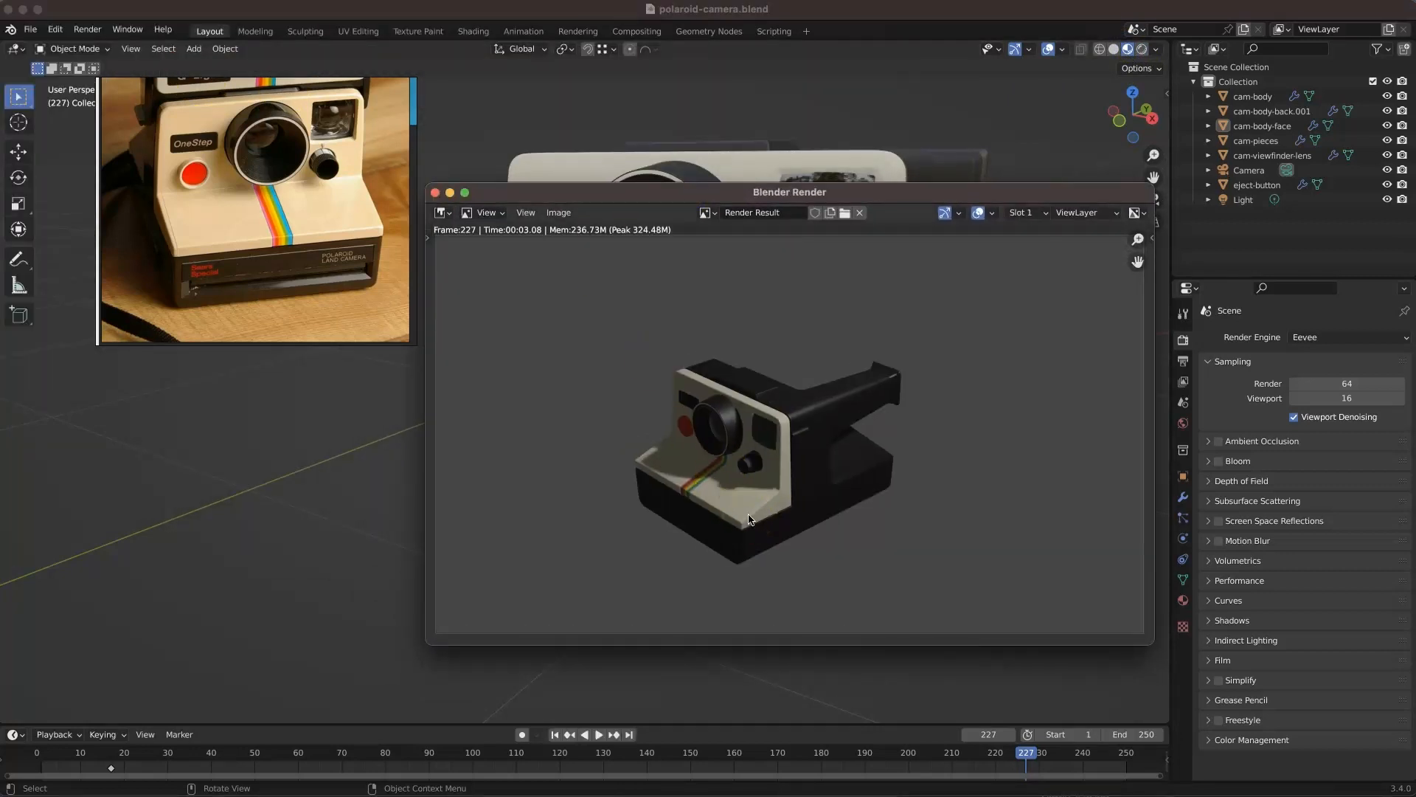
click(435, 193)
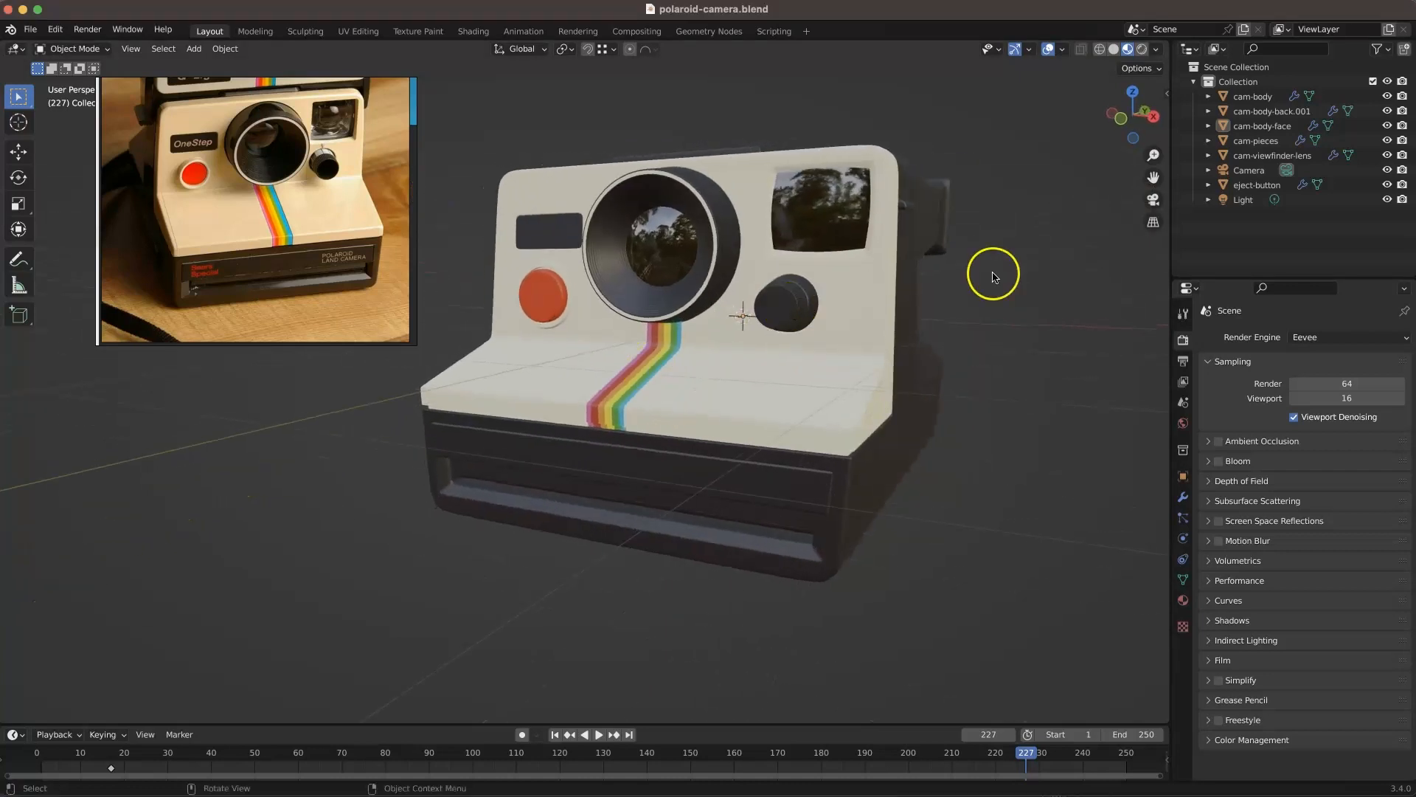
- Select the scene's Camera object, look through it and show its transform values beside the viewport
click(1244, 171)
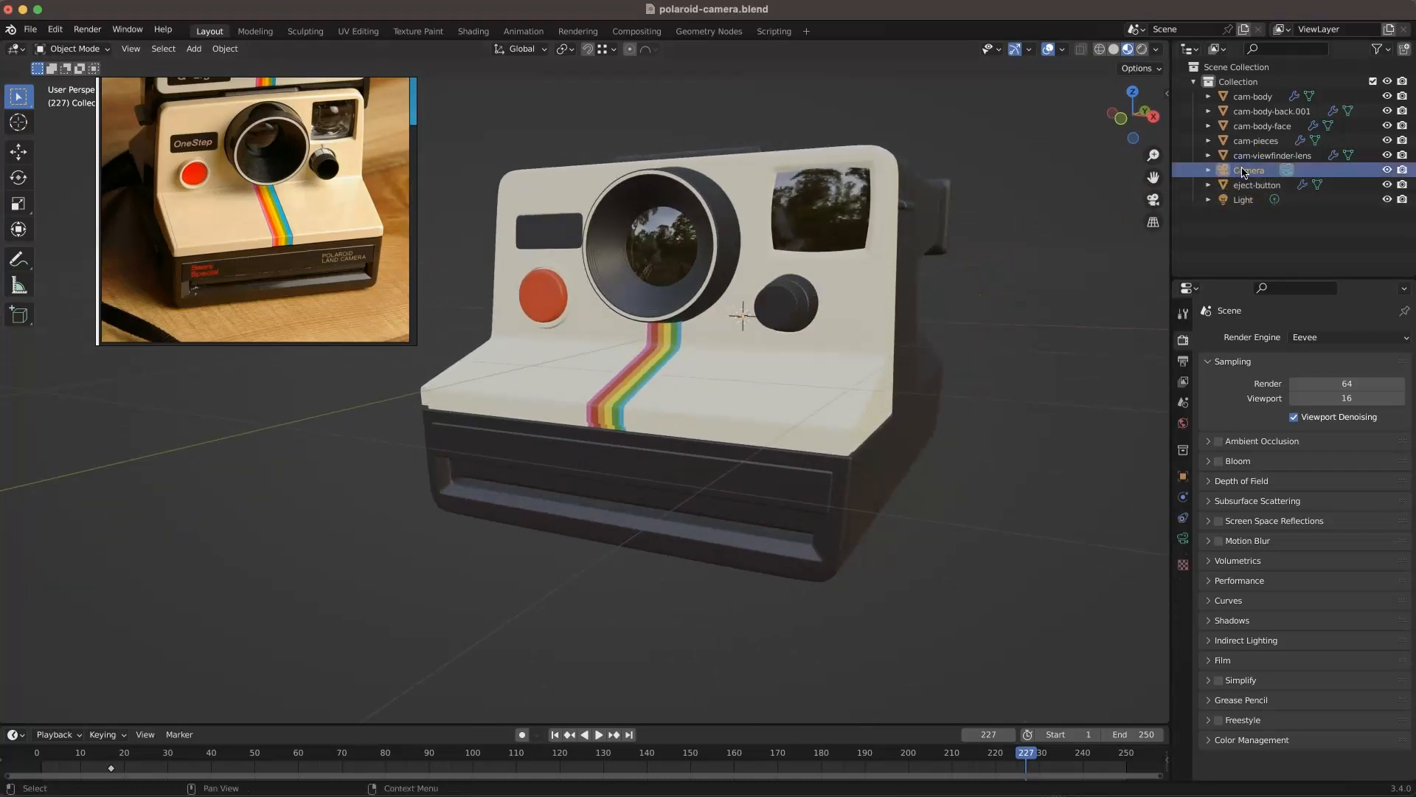
click(1003, 254)
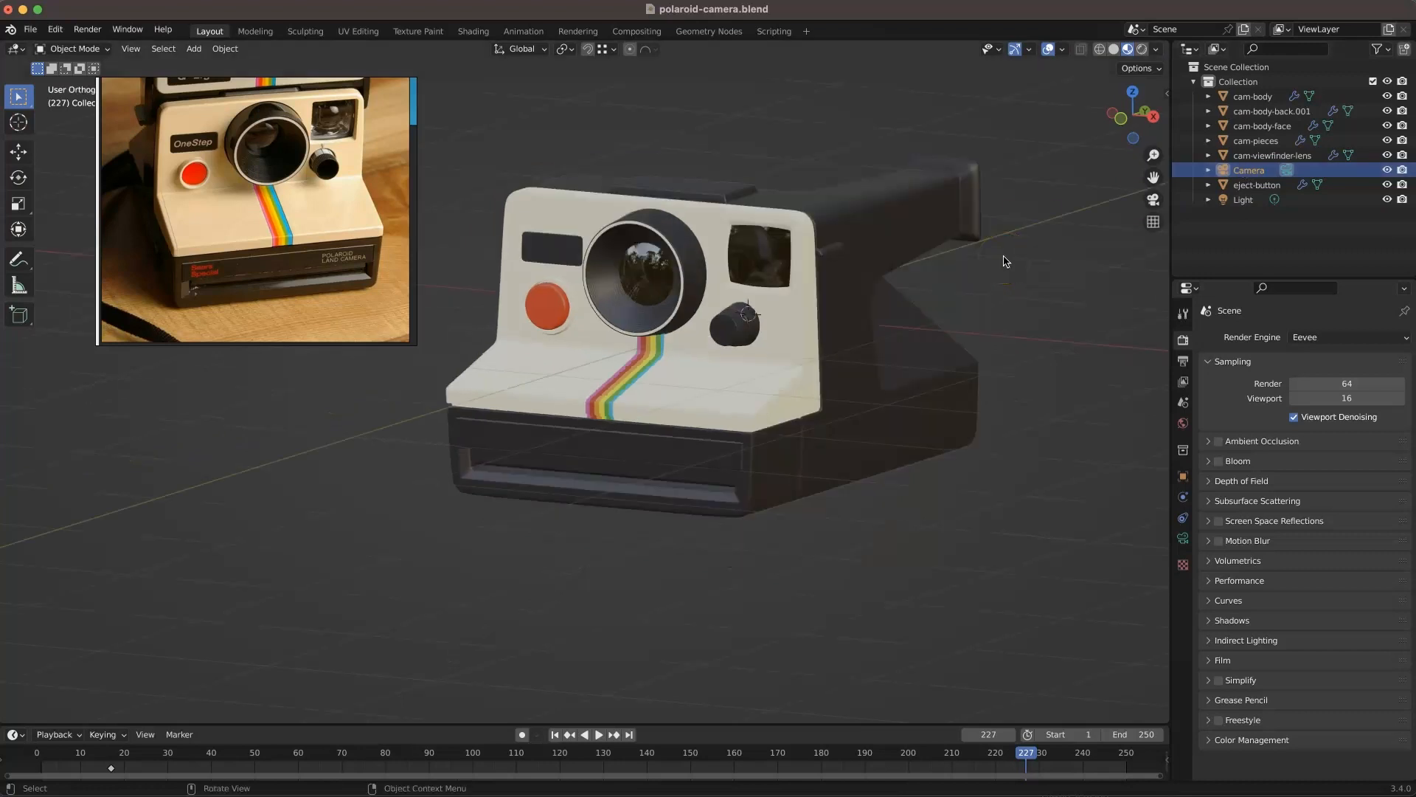
key(KP_0)
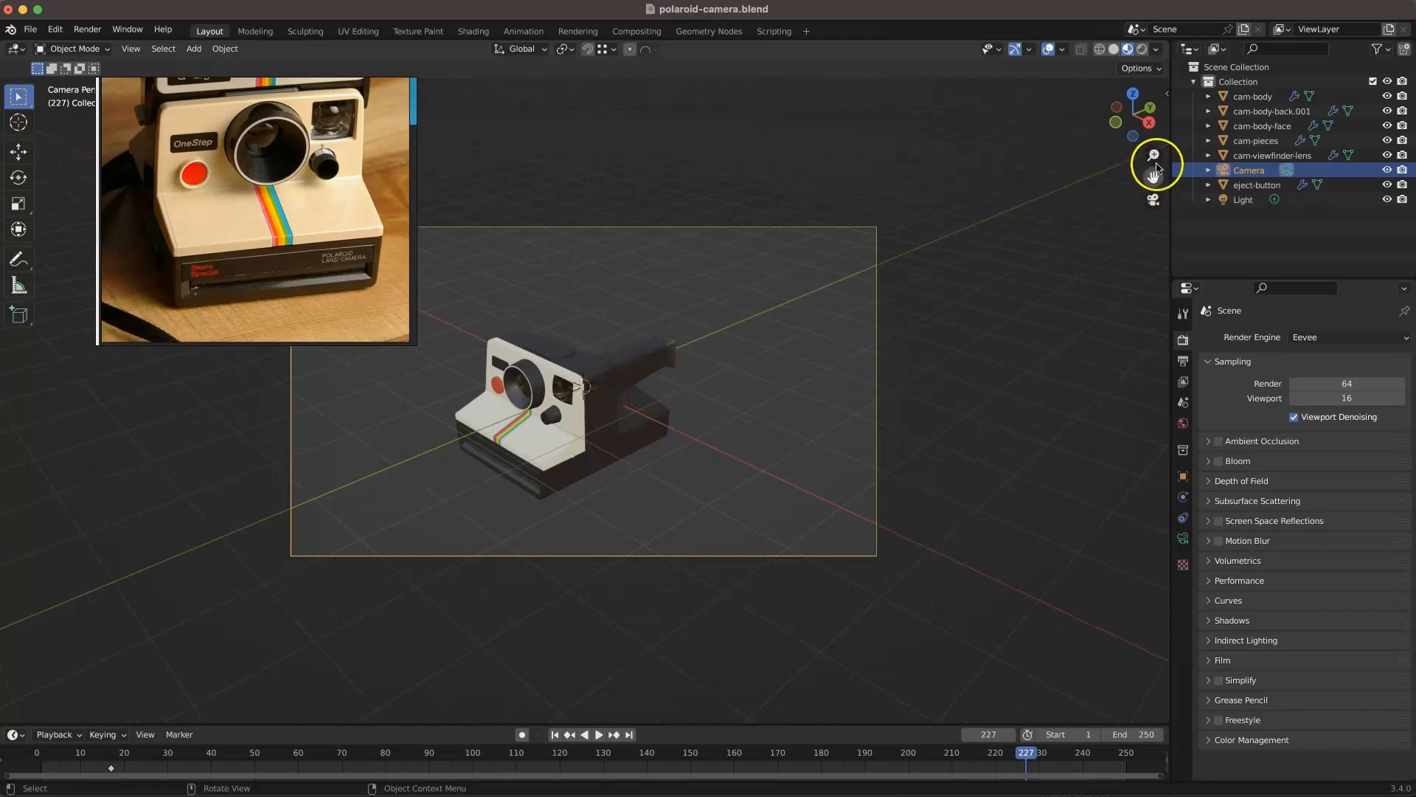
click(1166, 94)
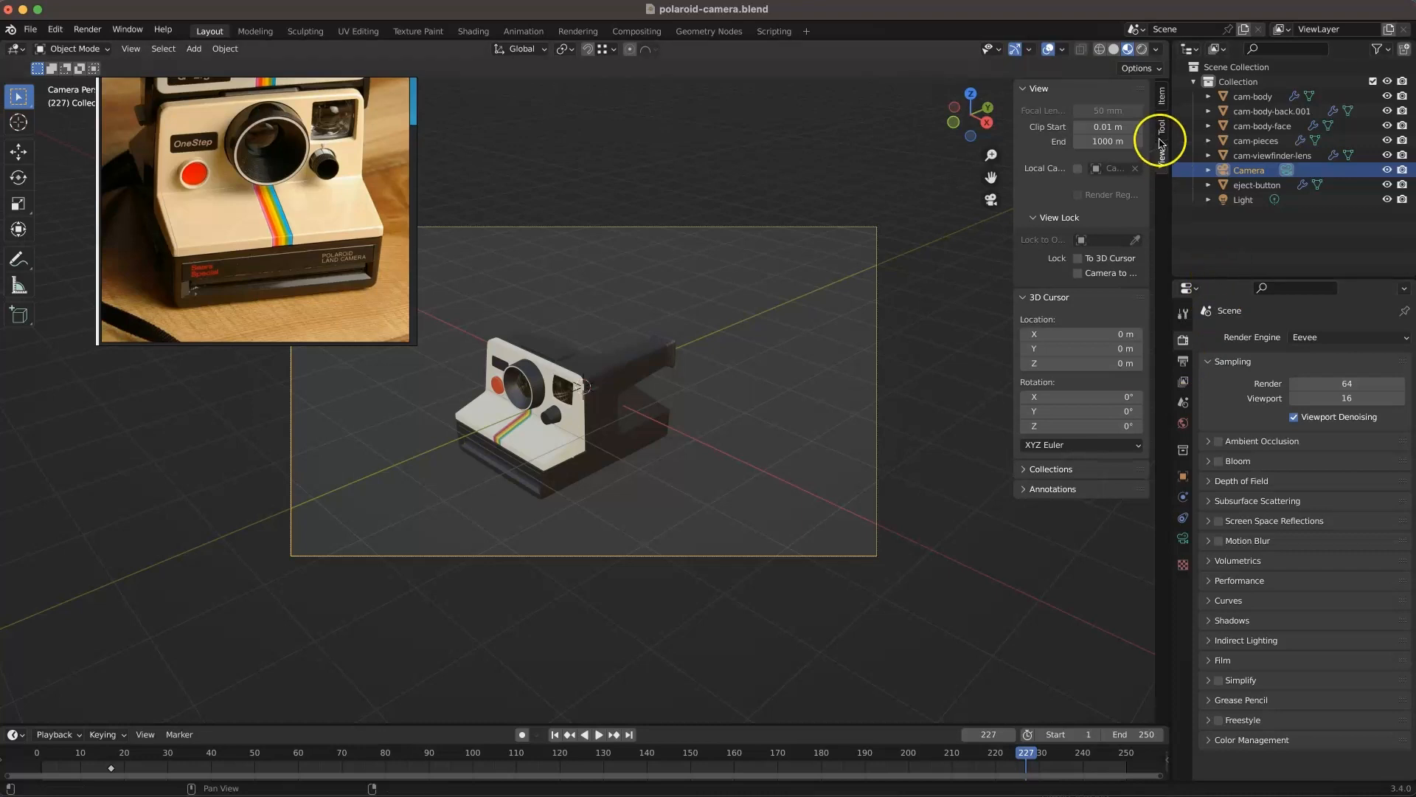
click(1162, 95)
- Find the System: Screencast Keys add-on in the preferences by searching "key", and enable it
click(30, 32)
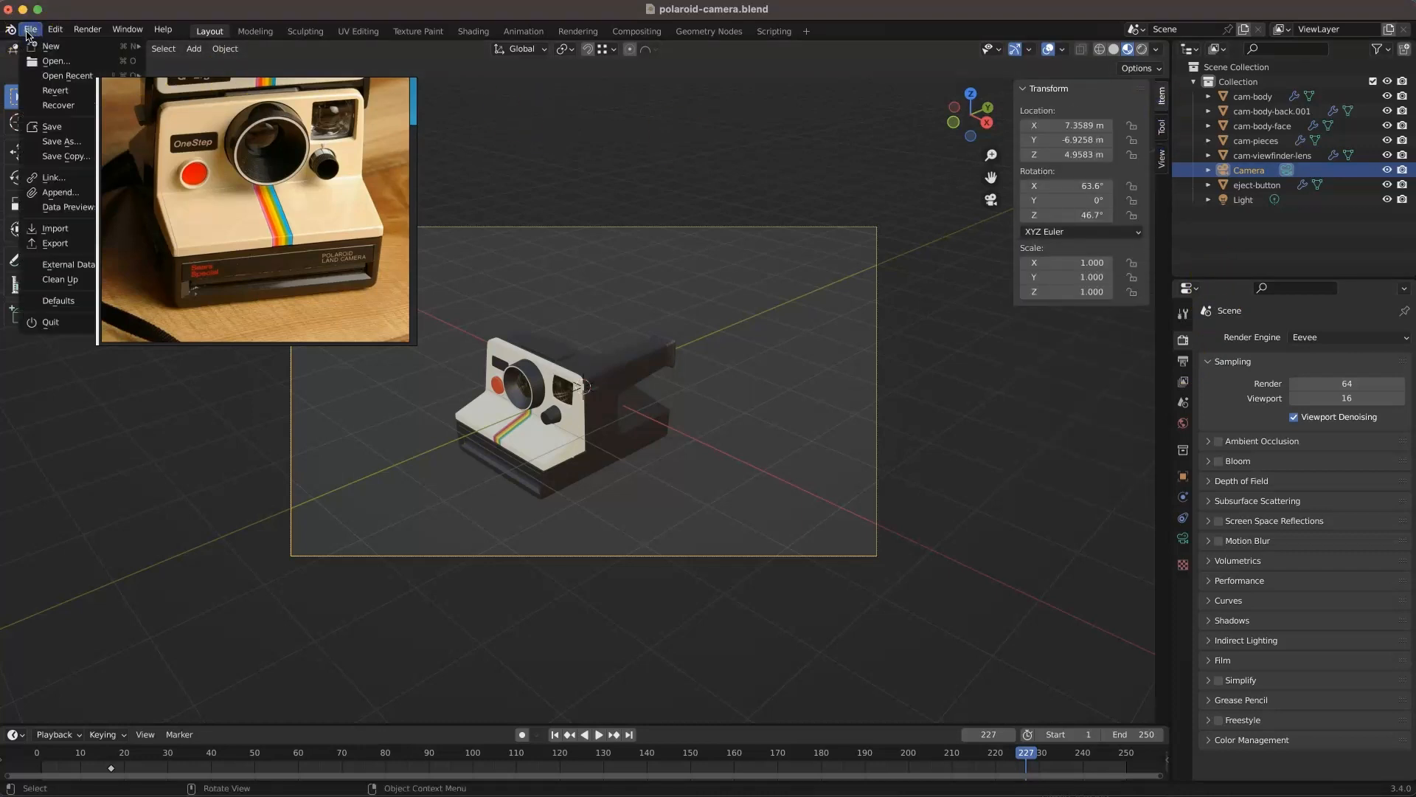
mouse_move(54, 28)
click(80, 239)
drag(45, 39, 666, 121)
click(516, 266)
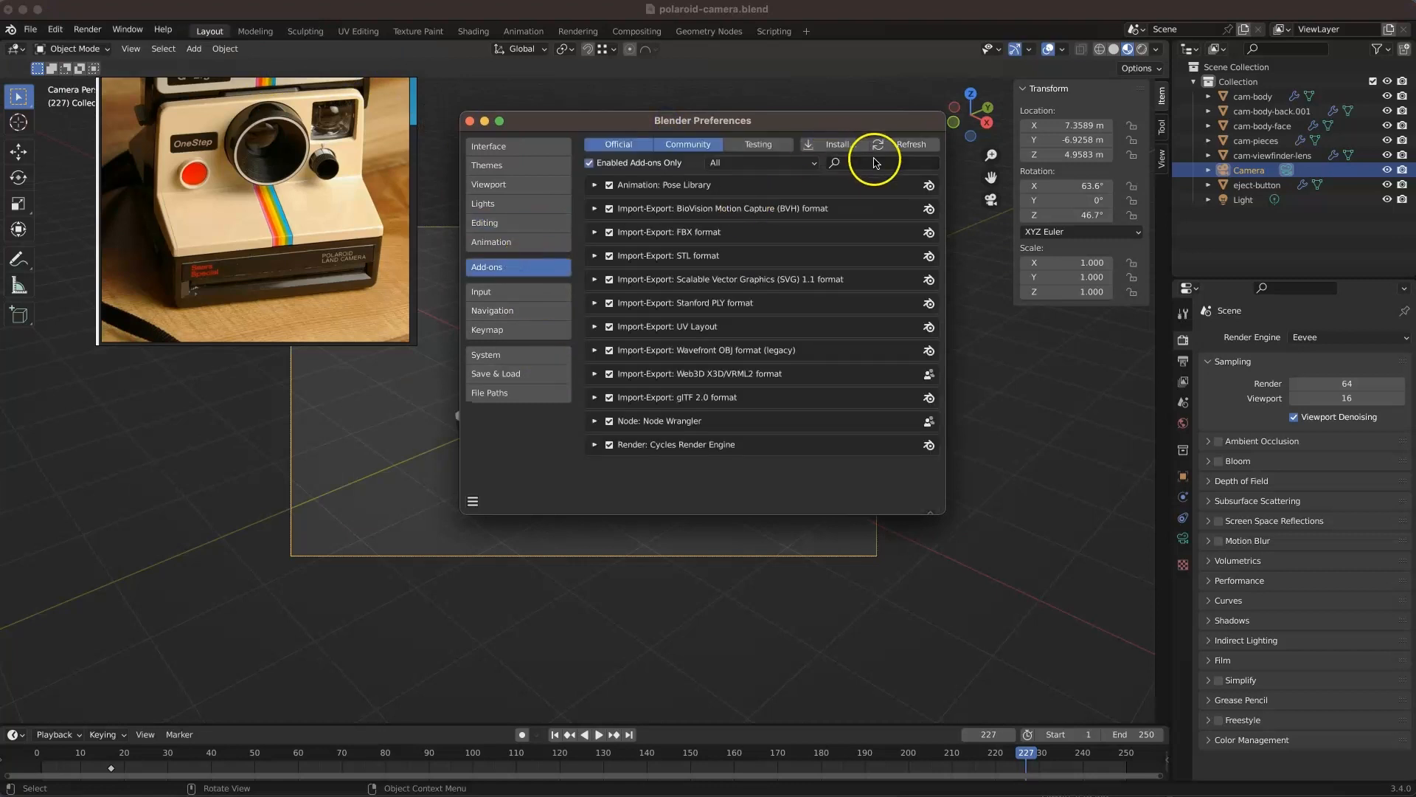
click(589, 162)
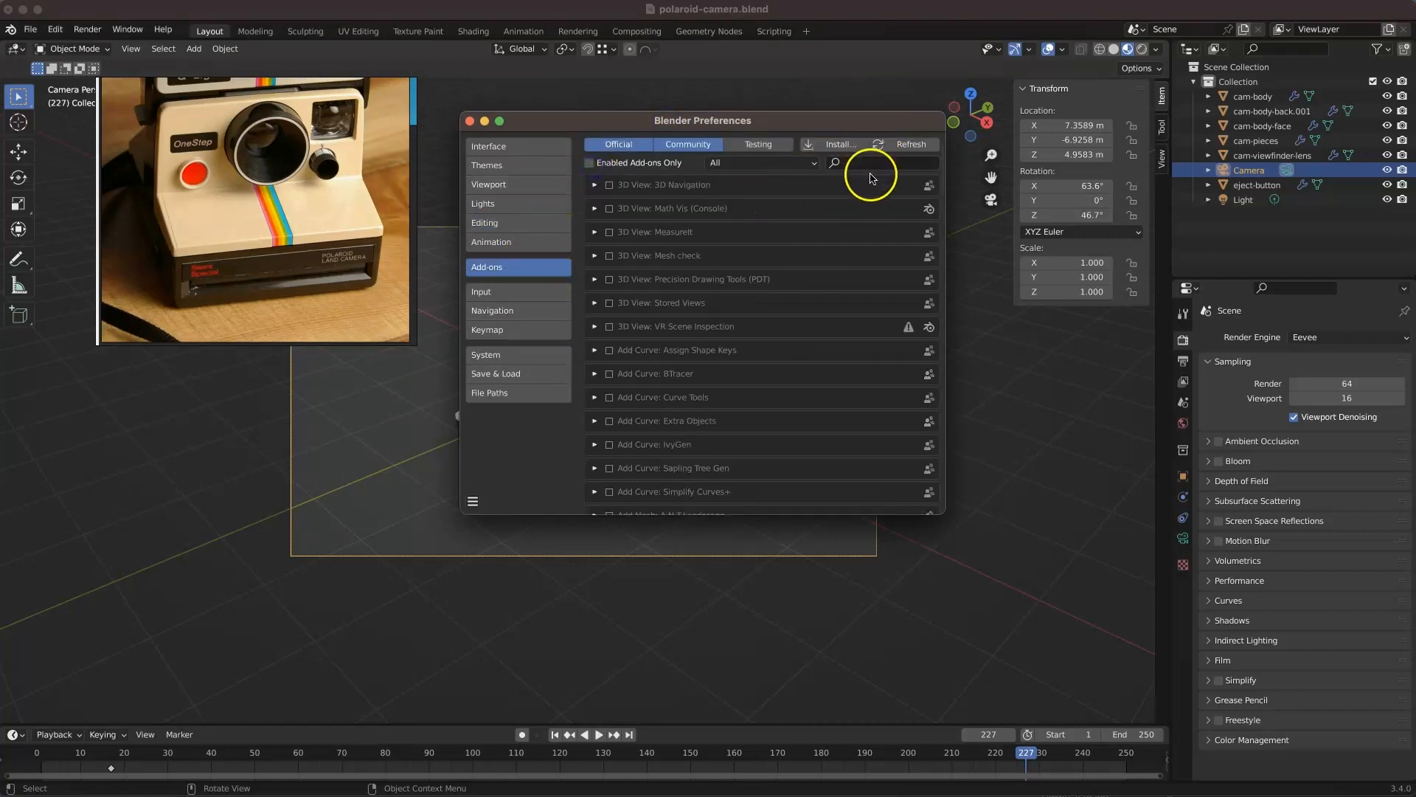
text(key)
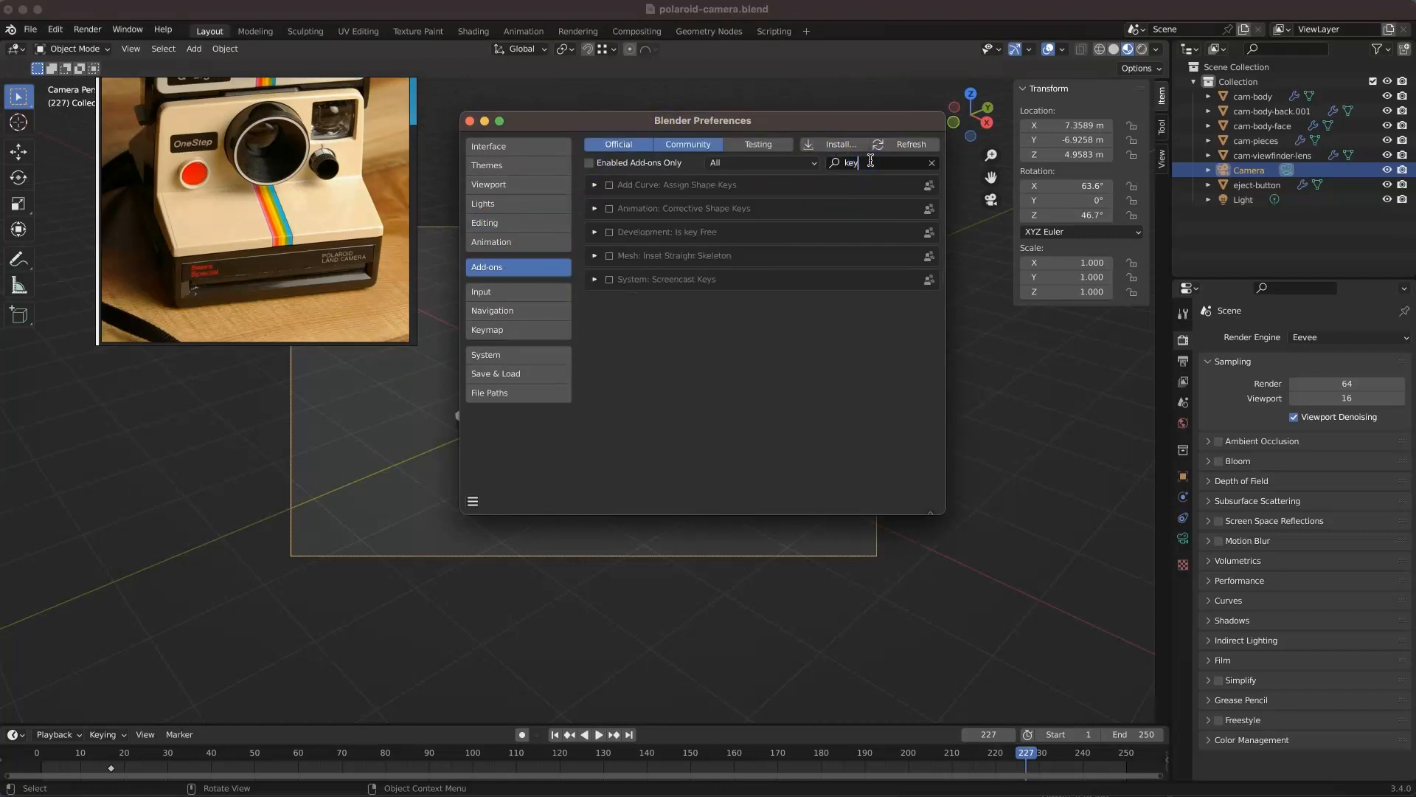
click(609, 279)
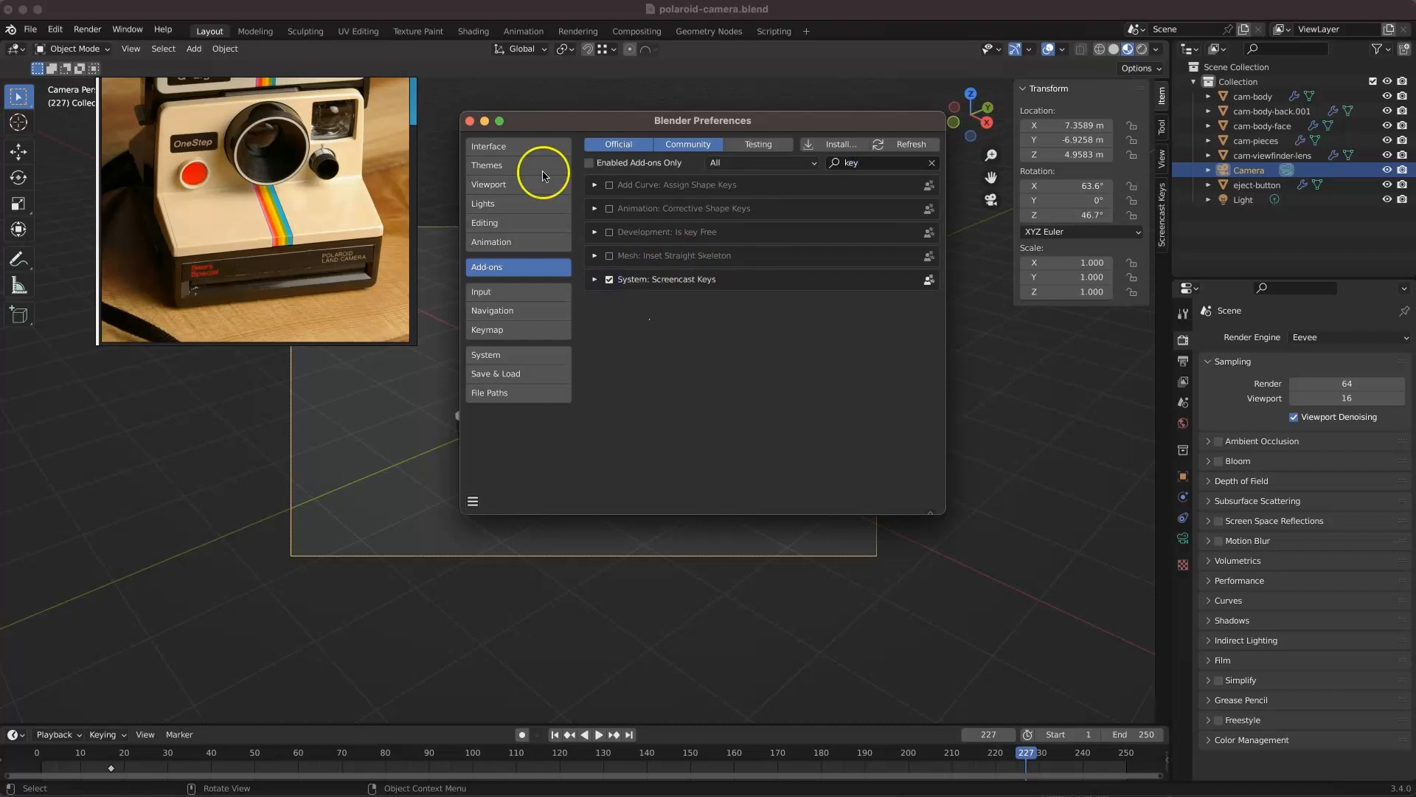
click(468, 121)
- Turn on Screencast Keys for the viewport and move the reference photo down, clear of the viewport's text overlay
click(1162, 225)
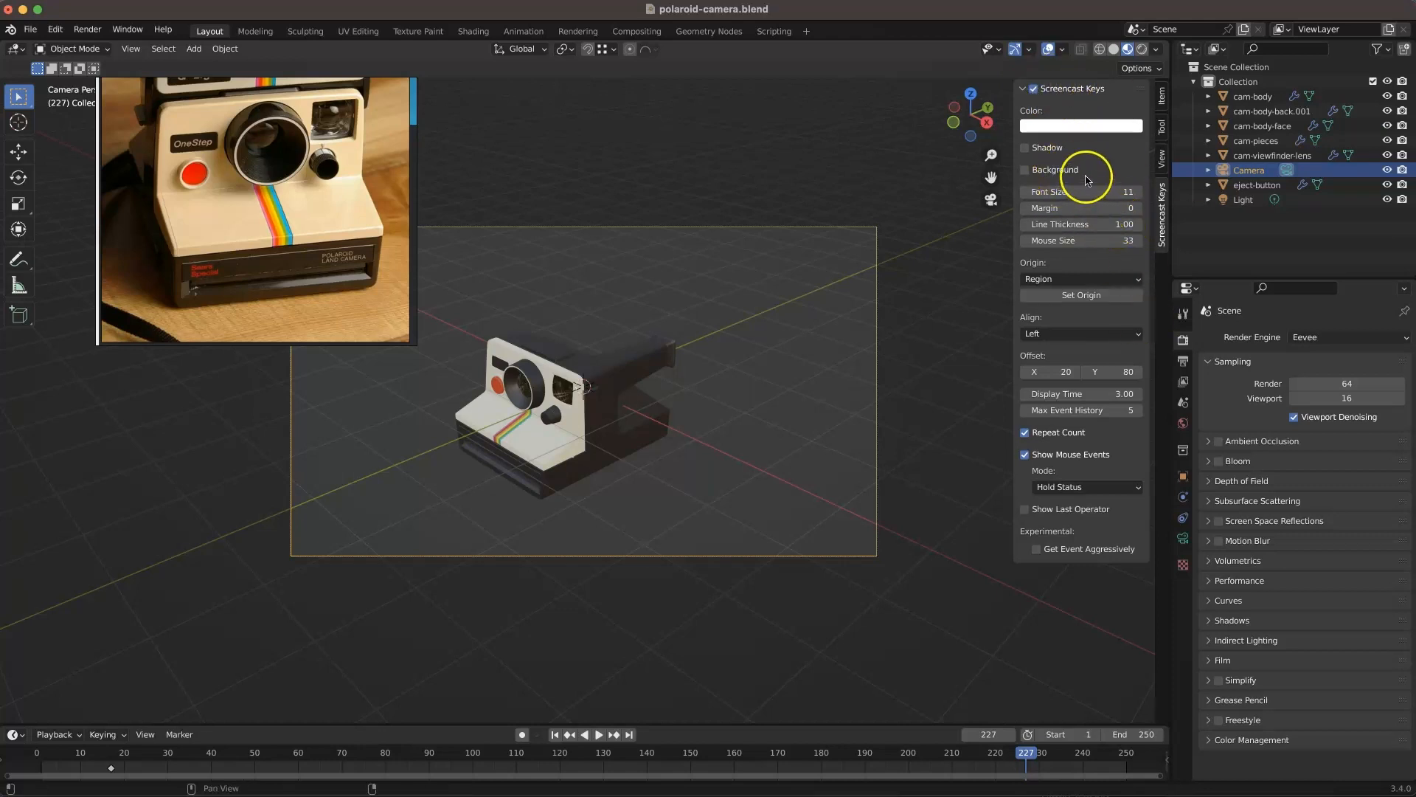
drag(338, 177, 336, 207)
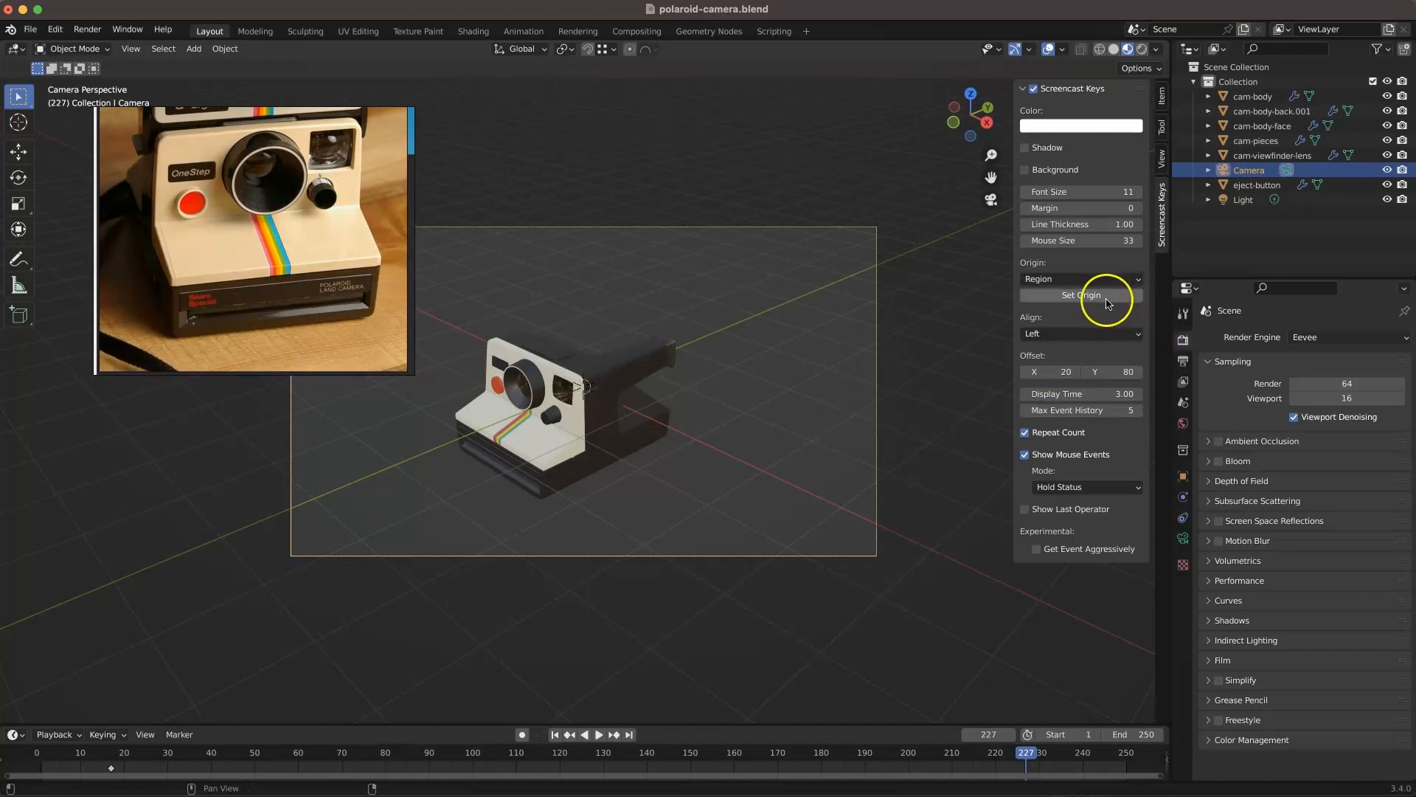
click(1048, 173)
click(1048, 173)
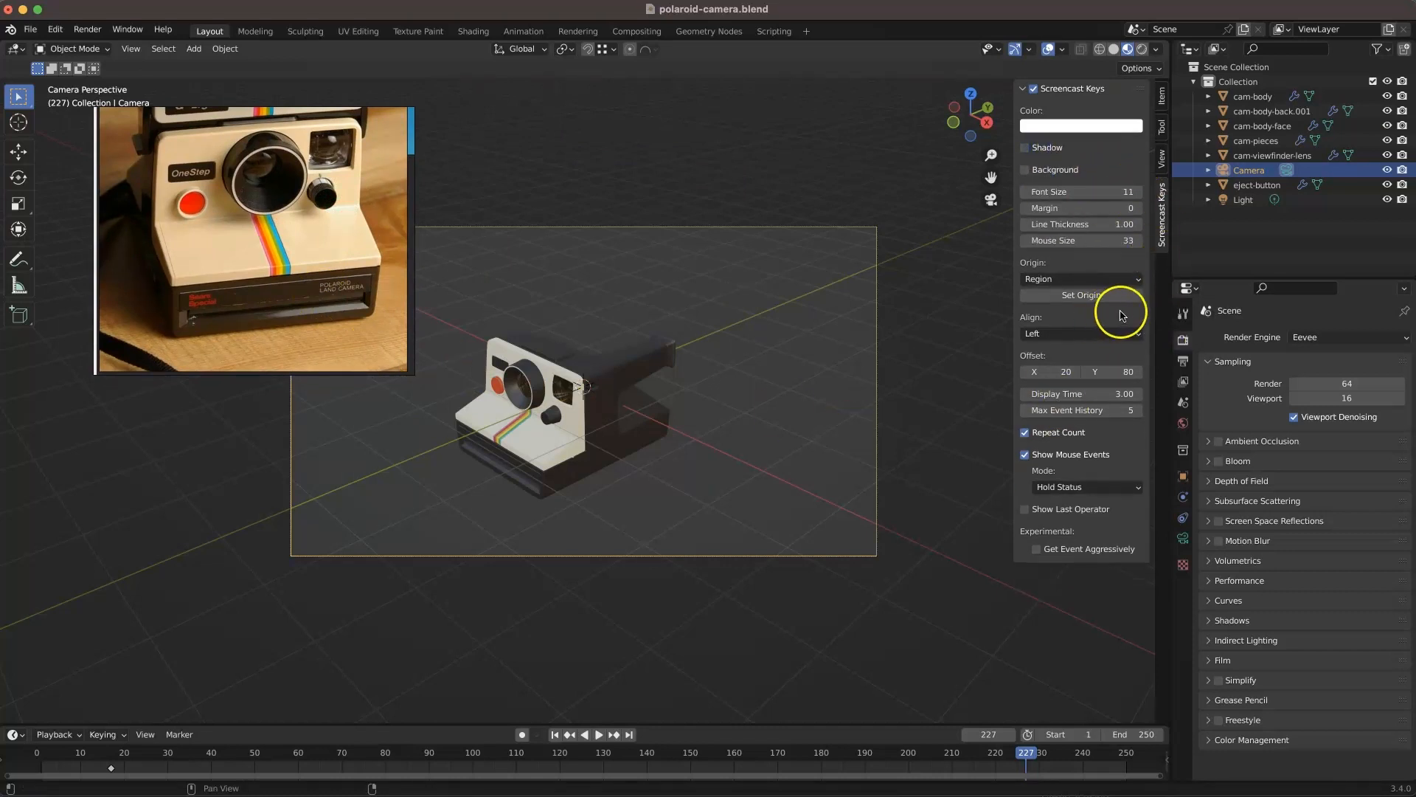
middle_drag(949, 506, 938, 507)
key(KP_0)
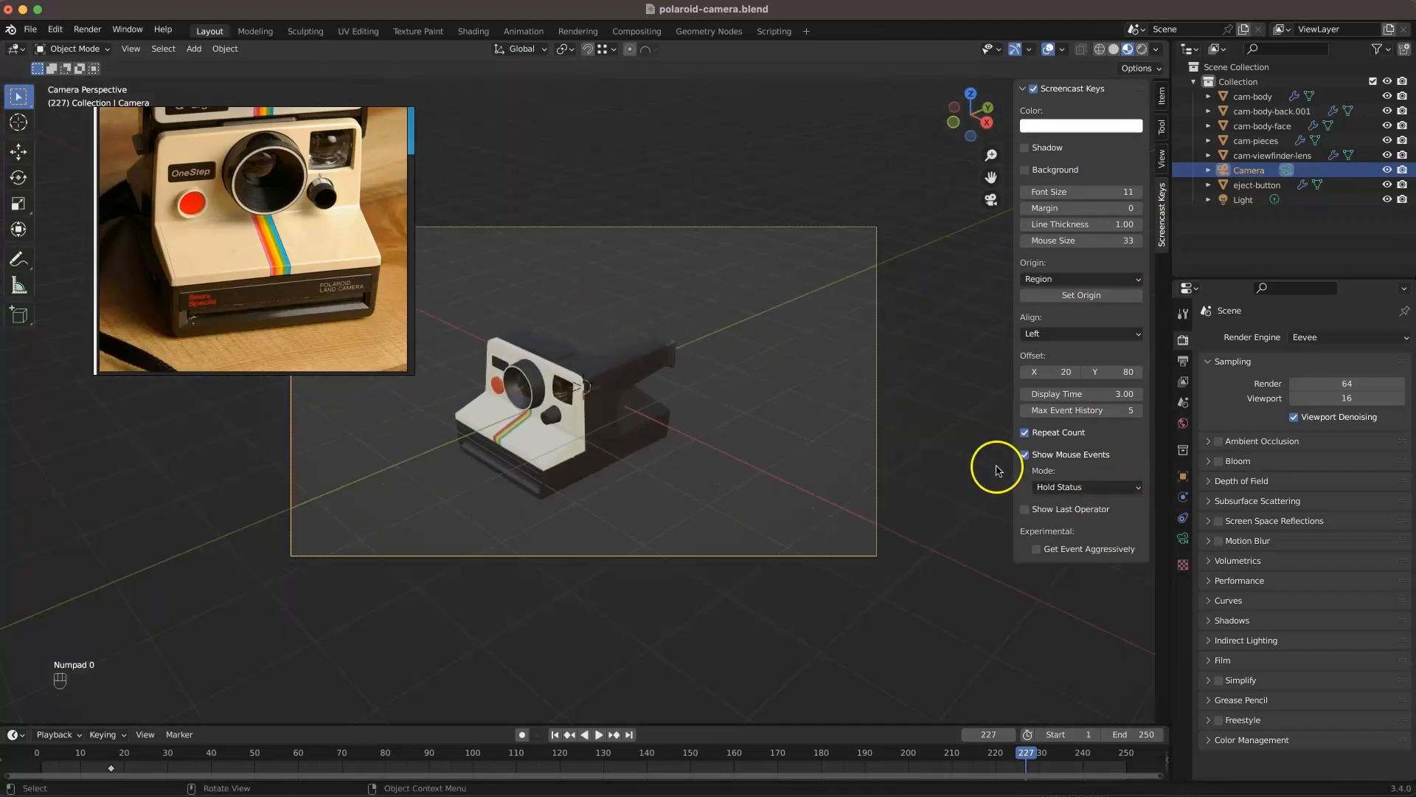
- Enlarge the Screencast Keys display by setting its mouse size to 155 and font size to 42
click(1162, 134)
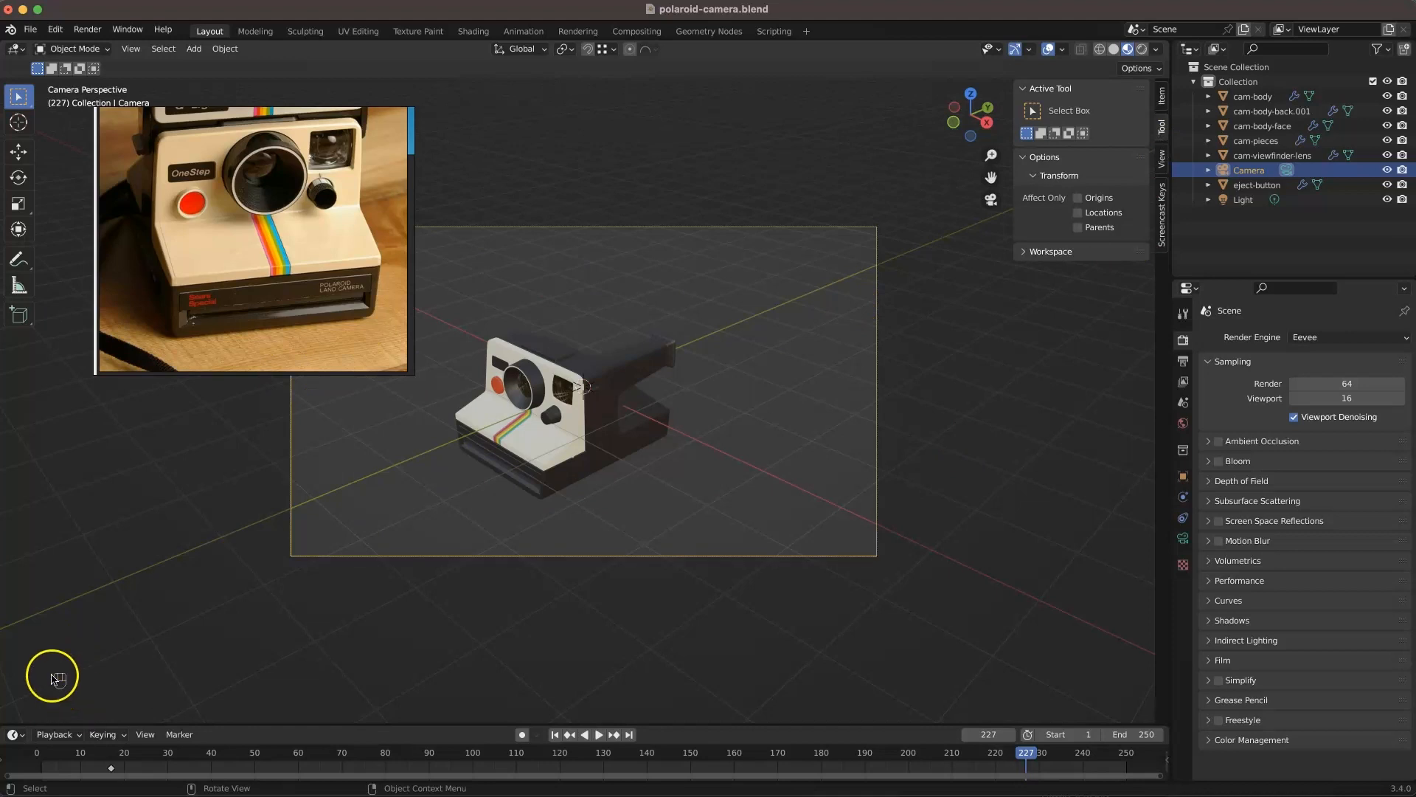
click(1162, 214)
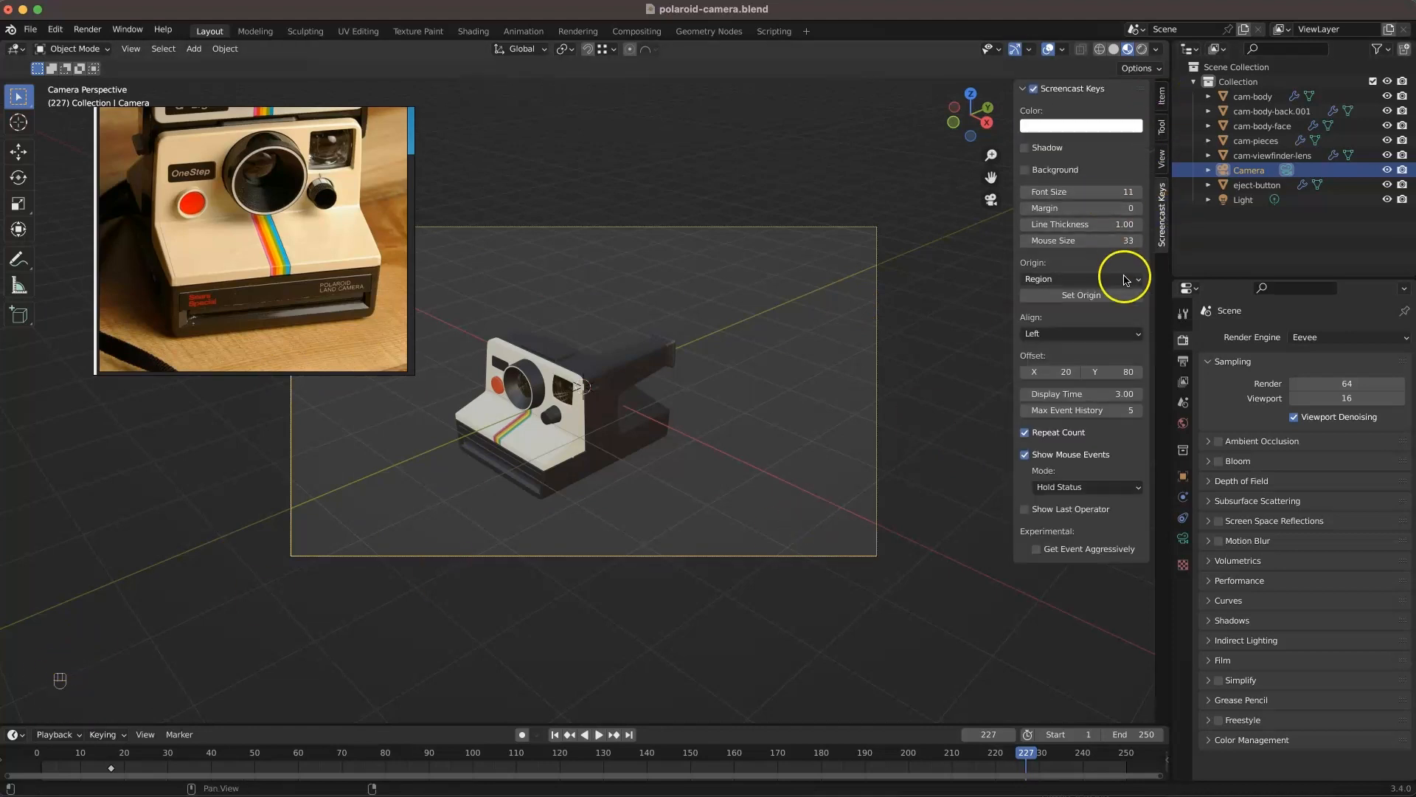
drag(1077, 242, 1131, 241)
click(1071, 193)
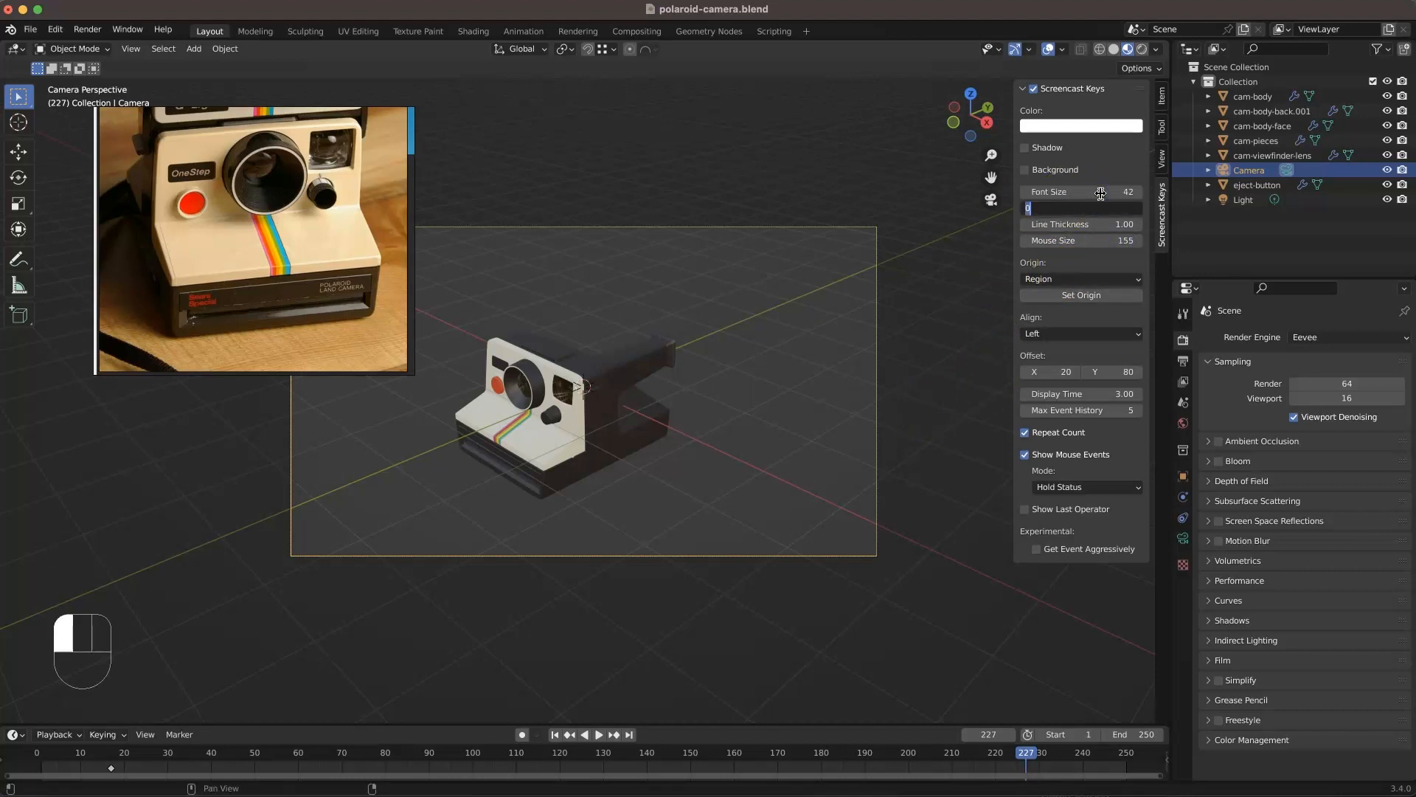
- Turn on the Screencast Keys background and change its colour to a bright blue
click(1060, 171)
click(1112, 186)
click(1211, 257)
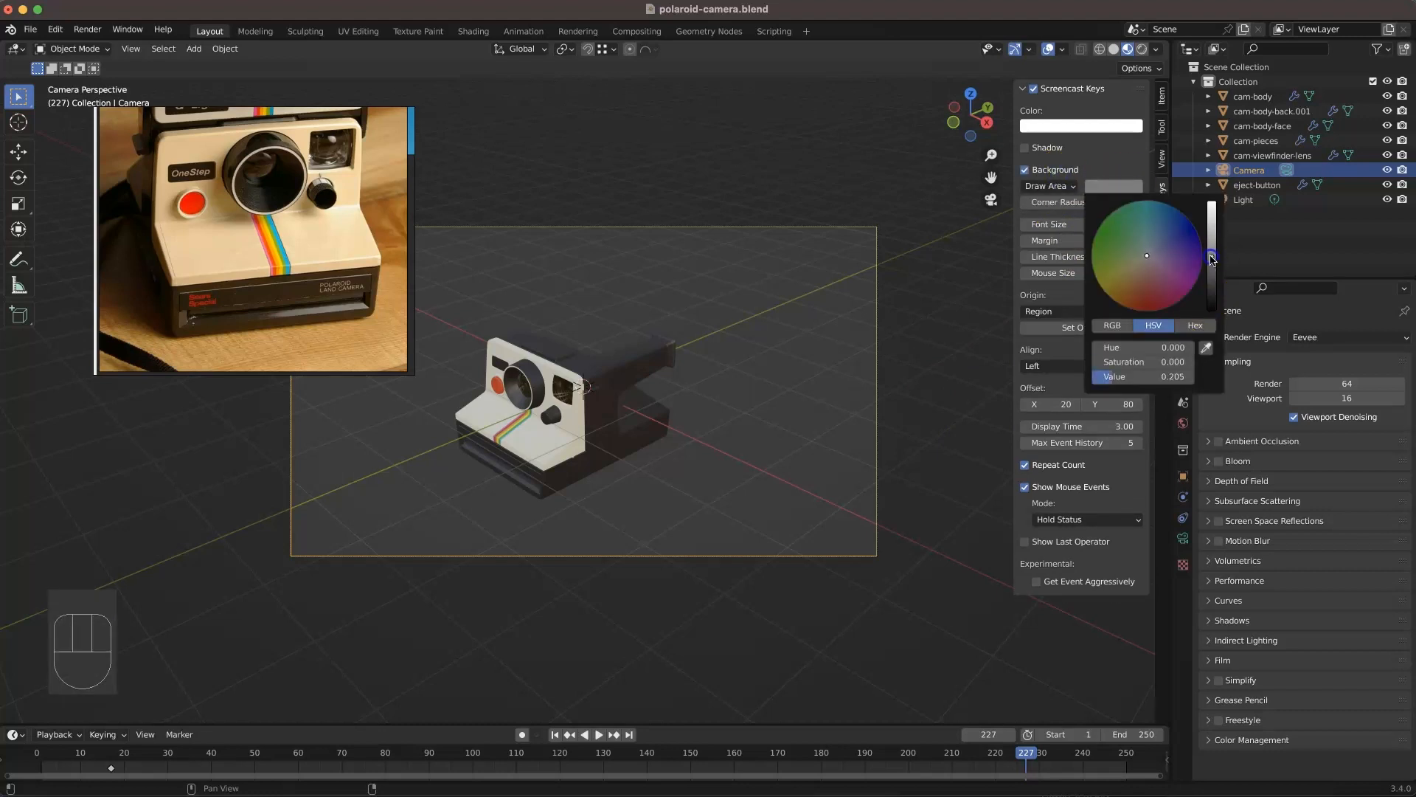
click(1176, 249)
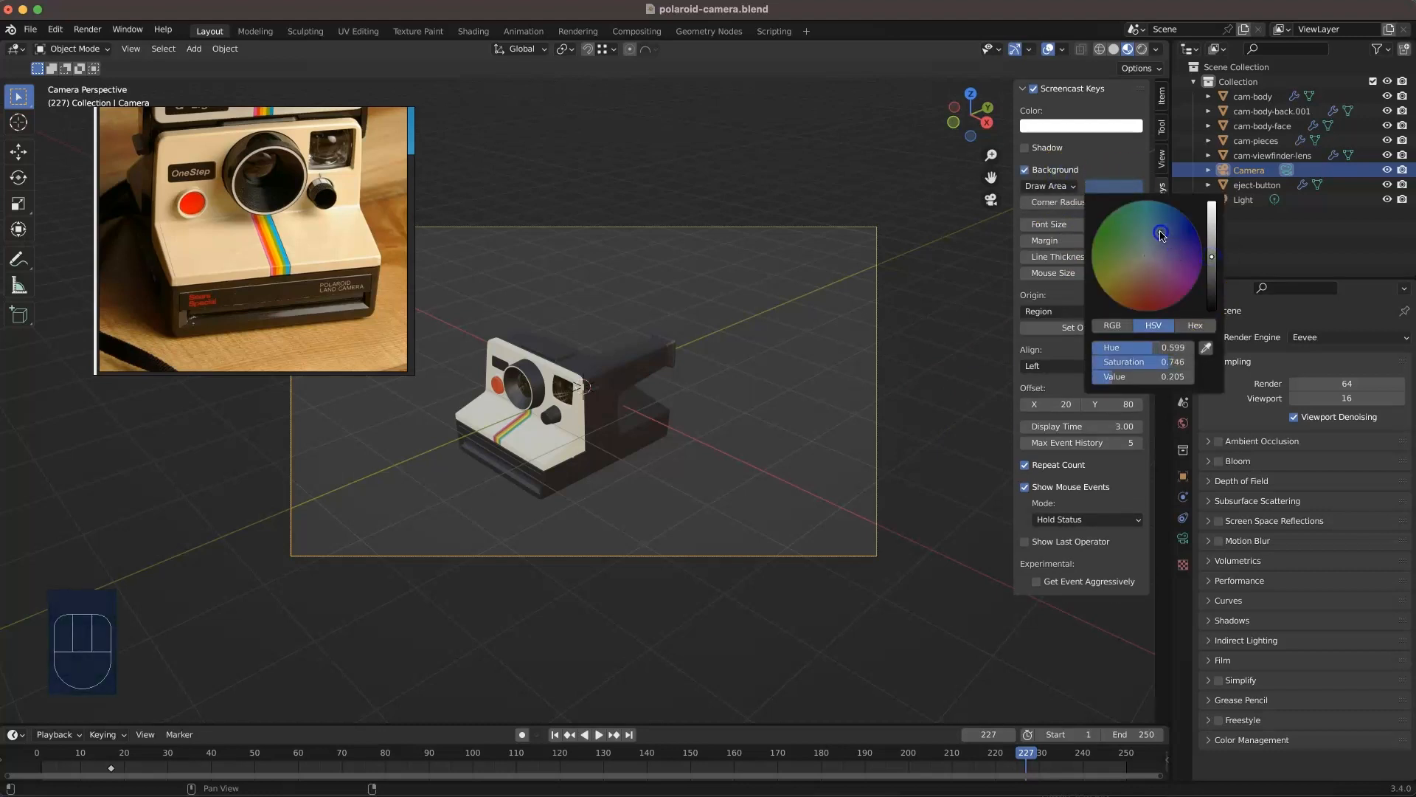
drag(1215, 233, 1215, 219)
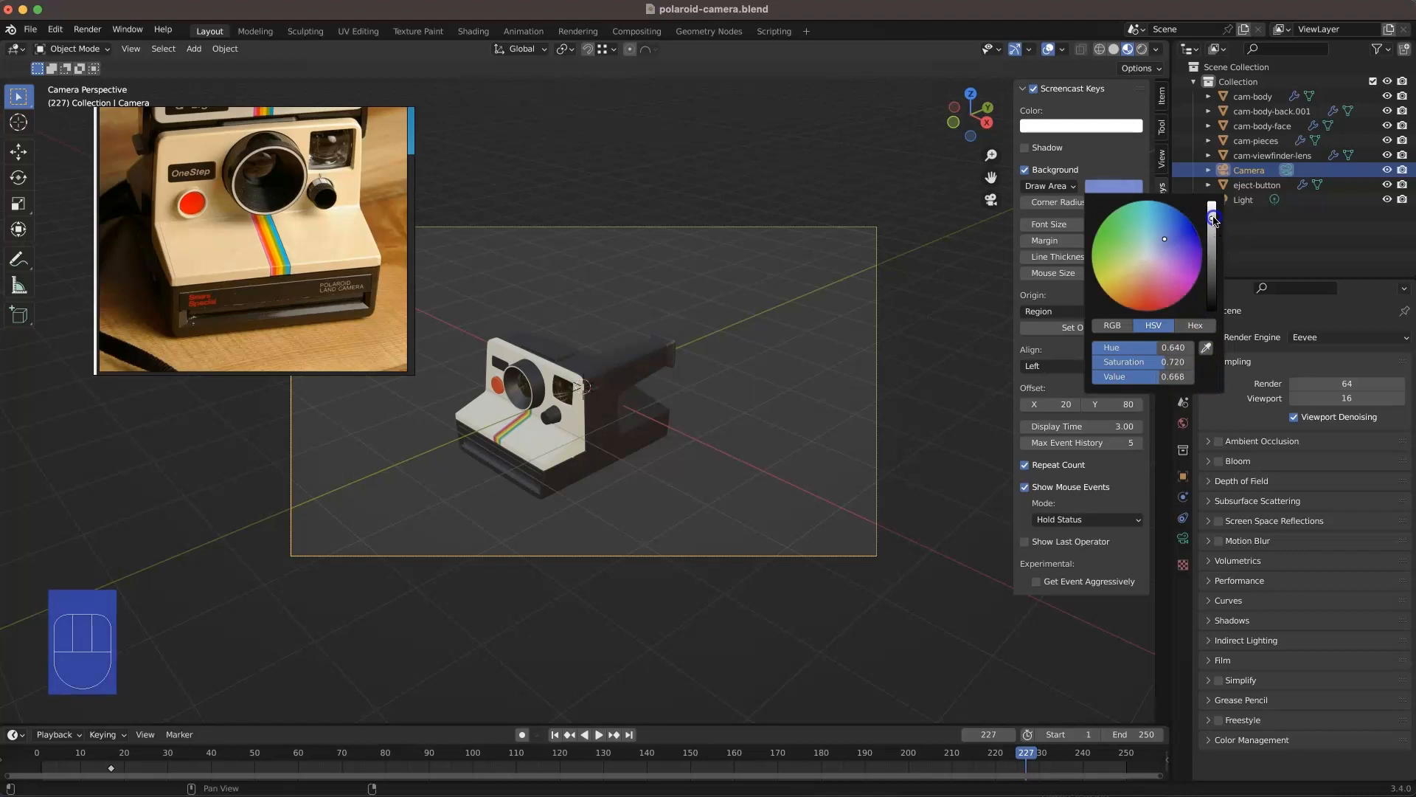
click(1165, 227)
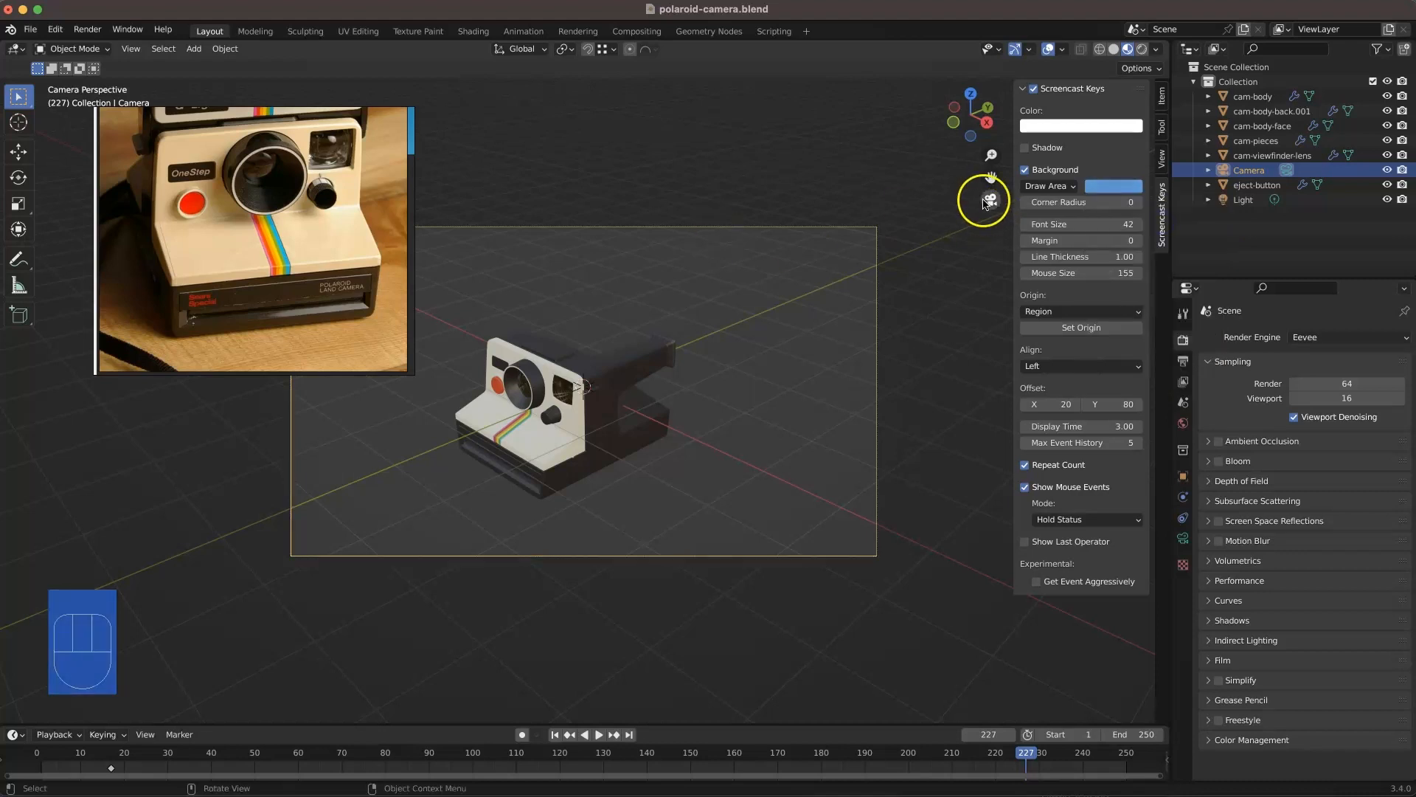
- Lock the scene camera to the view, reframe it for a close three-quarter shot of the Polaroid, and save the file
click(1161, 157)
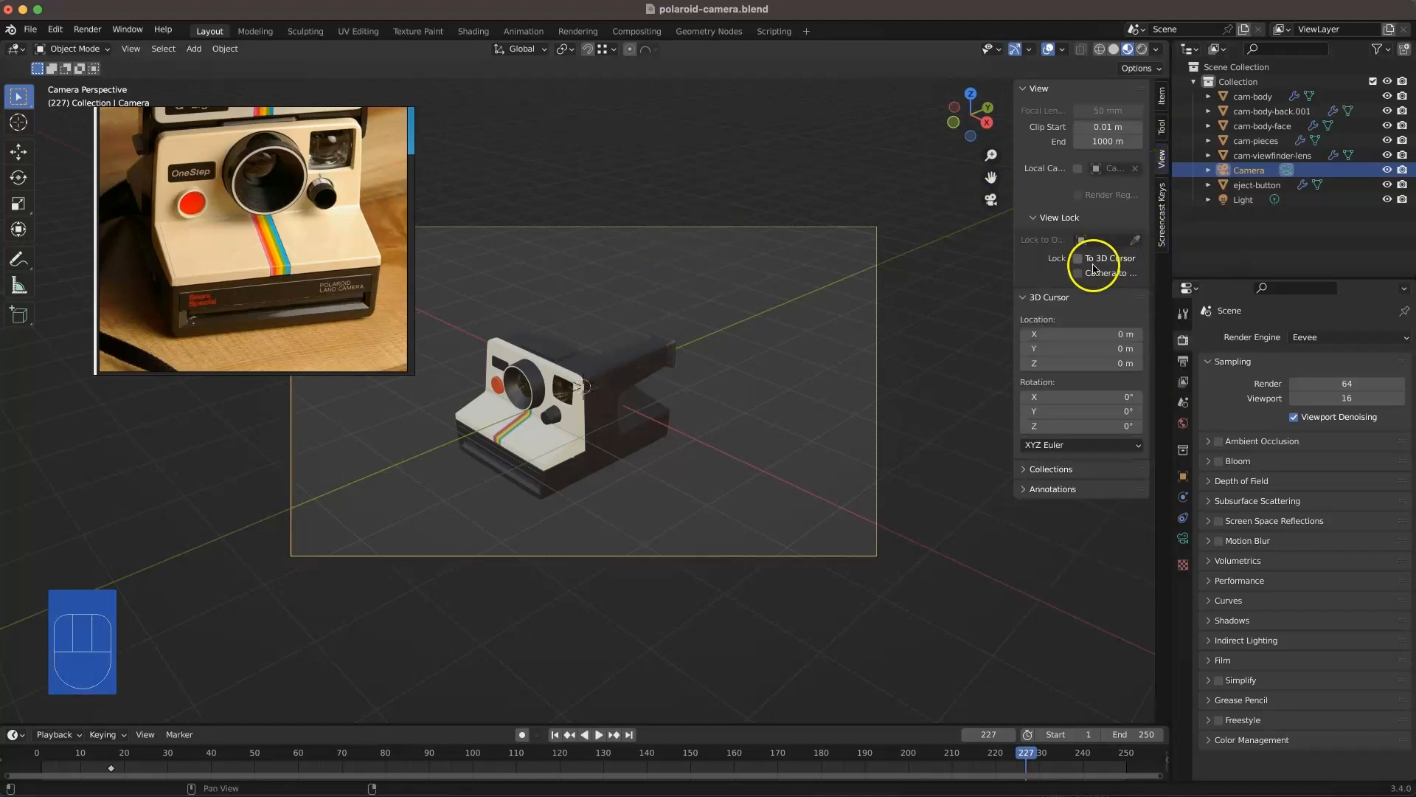
middle_drag(699, 342, 730, 326)
click(1078, 273)
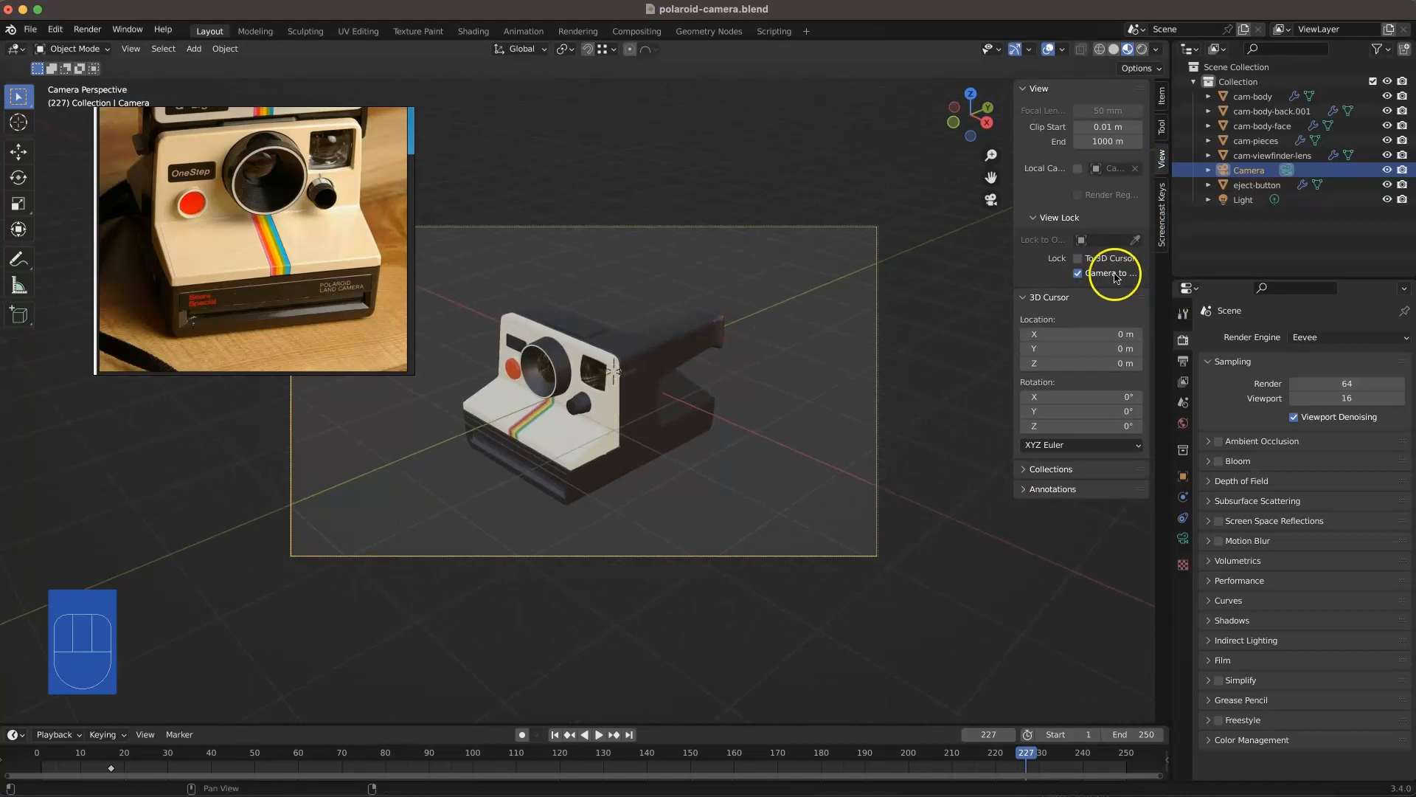
scroll(707, 321, up, 2)
scroll(707, 321, up, 2)
middle_drag(936, 316, 619, 225)
key(super+s)
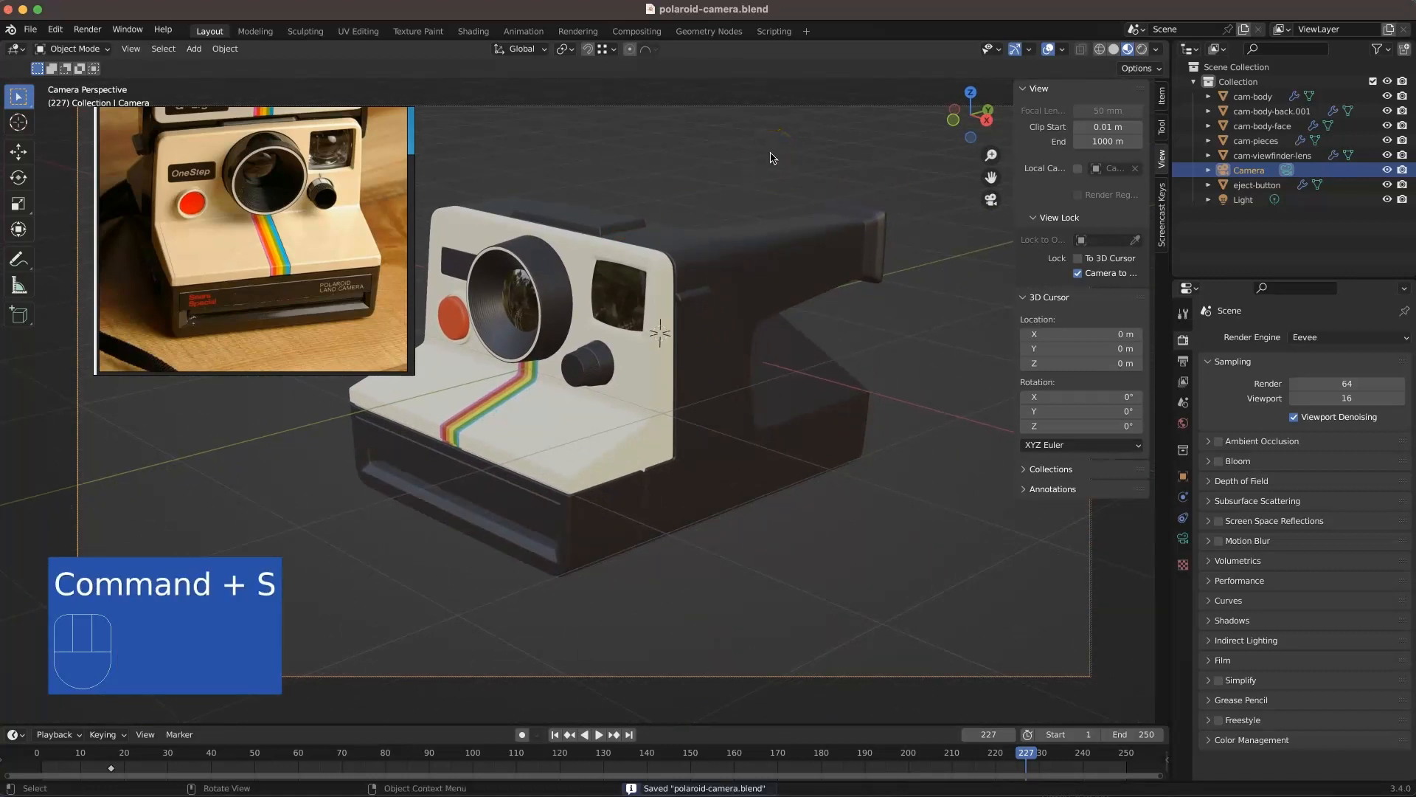
- Add a floor plane, scale it up to about 60 m square and lower it about 0.77 m to the base of the Polaroid
key(shift+a)
click(836, 153)
key(s)
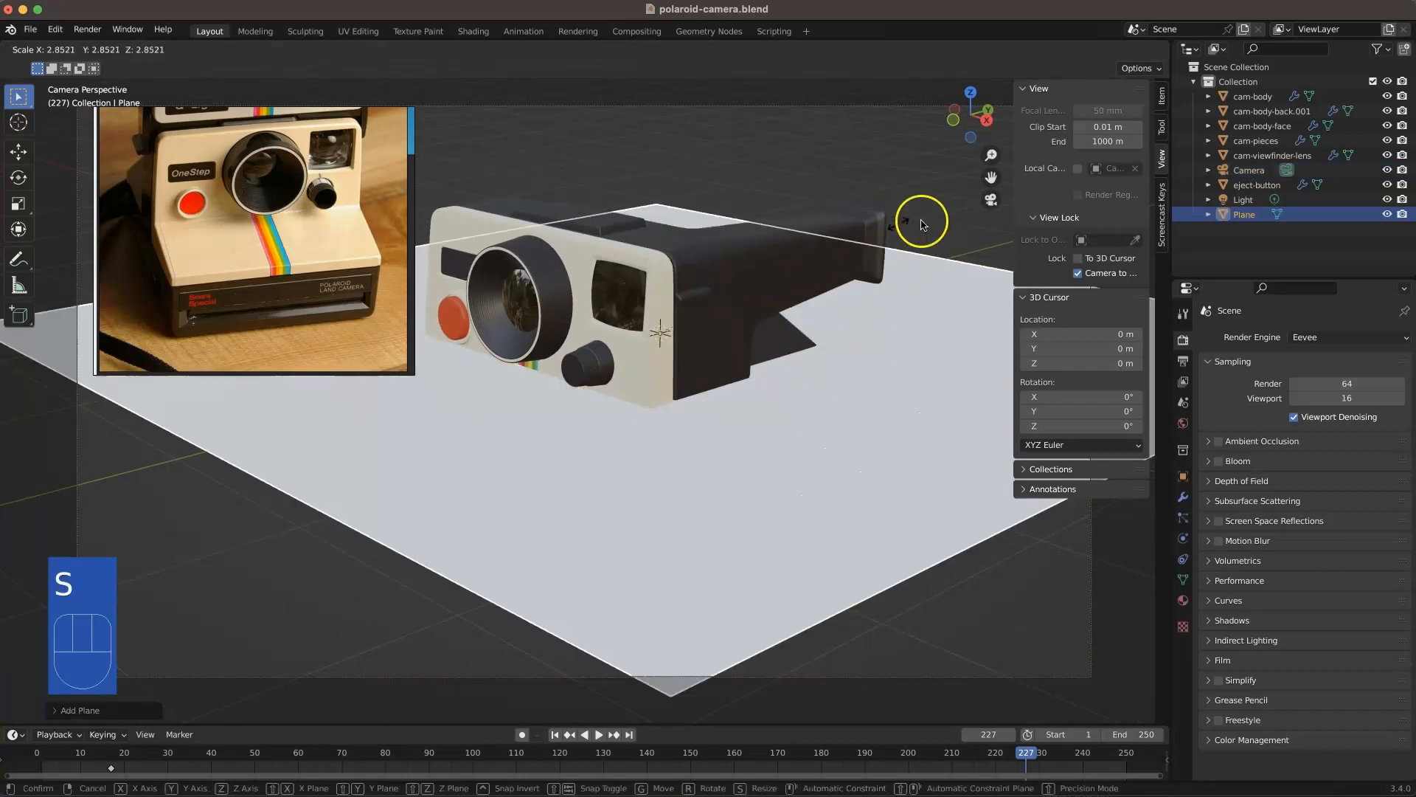
click(947, 214)
key(g)
key(z)
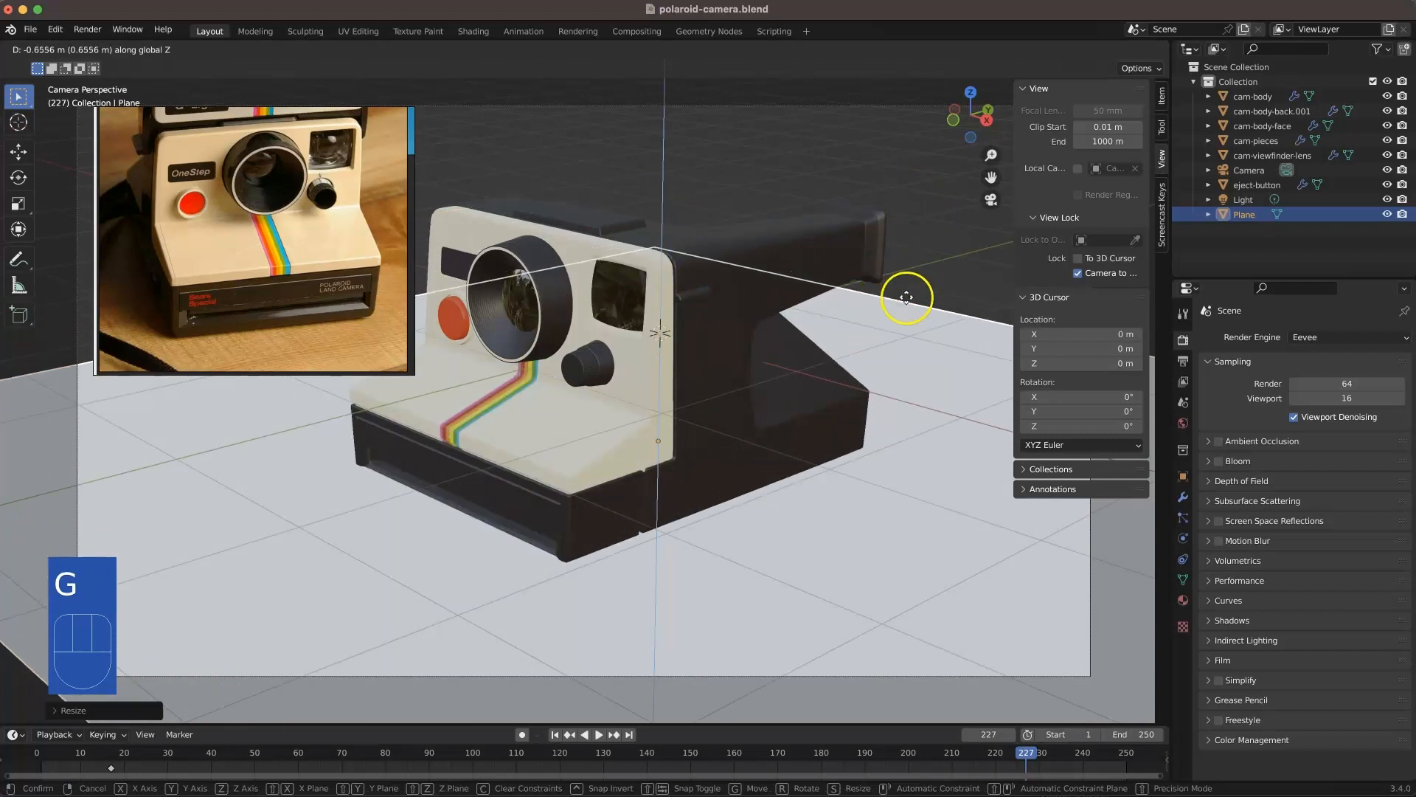
click(902, 311)
key(s)
click(1134, 275)
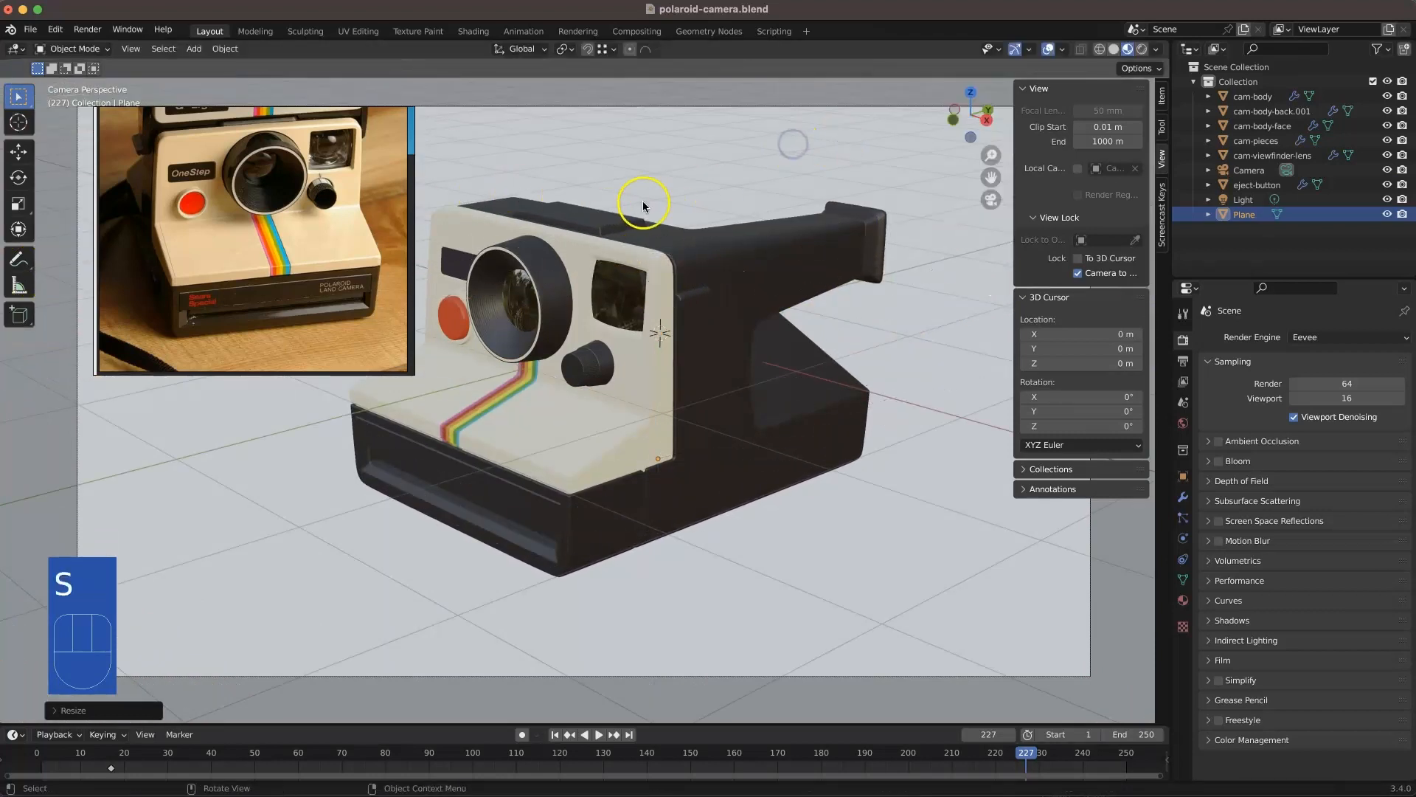
- Show the camera view in Rendered shading, save the file, and split off a second 3D viewport with its sidebar hidden
click(1142, 49)
key(super+s)
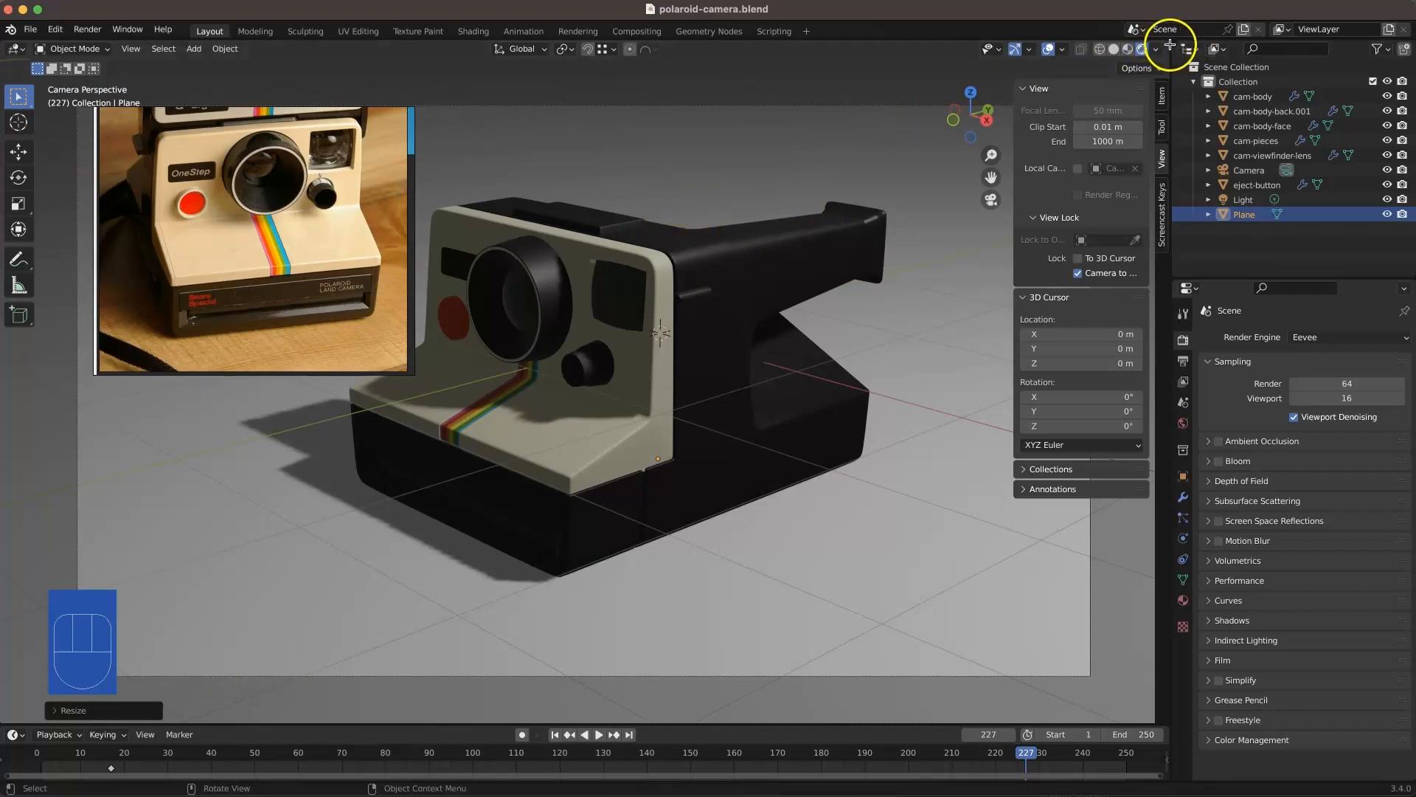
mouse_move(1170, 44)
mouse_down()
mouse_move(949, 74)
mouse_move(688, 73)
mouse_up()
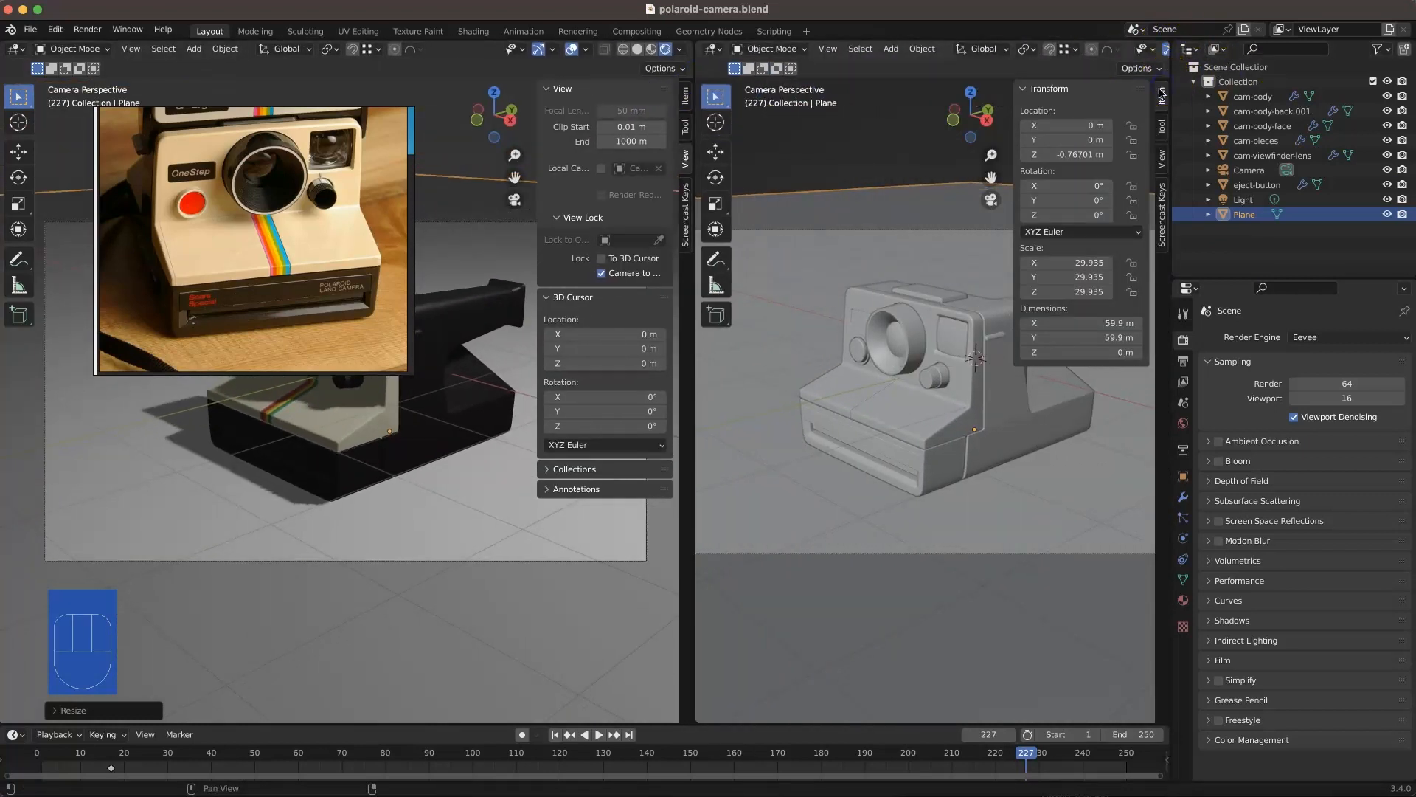
key(n)
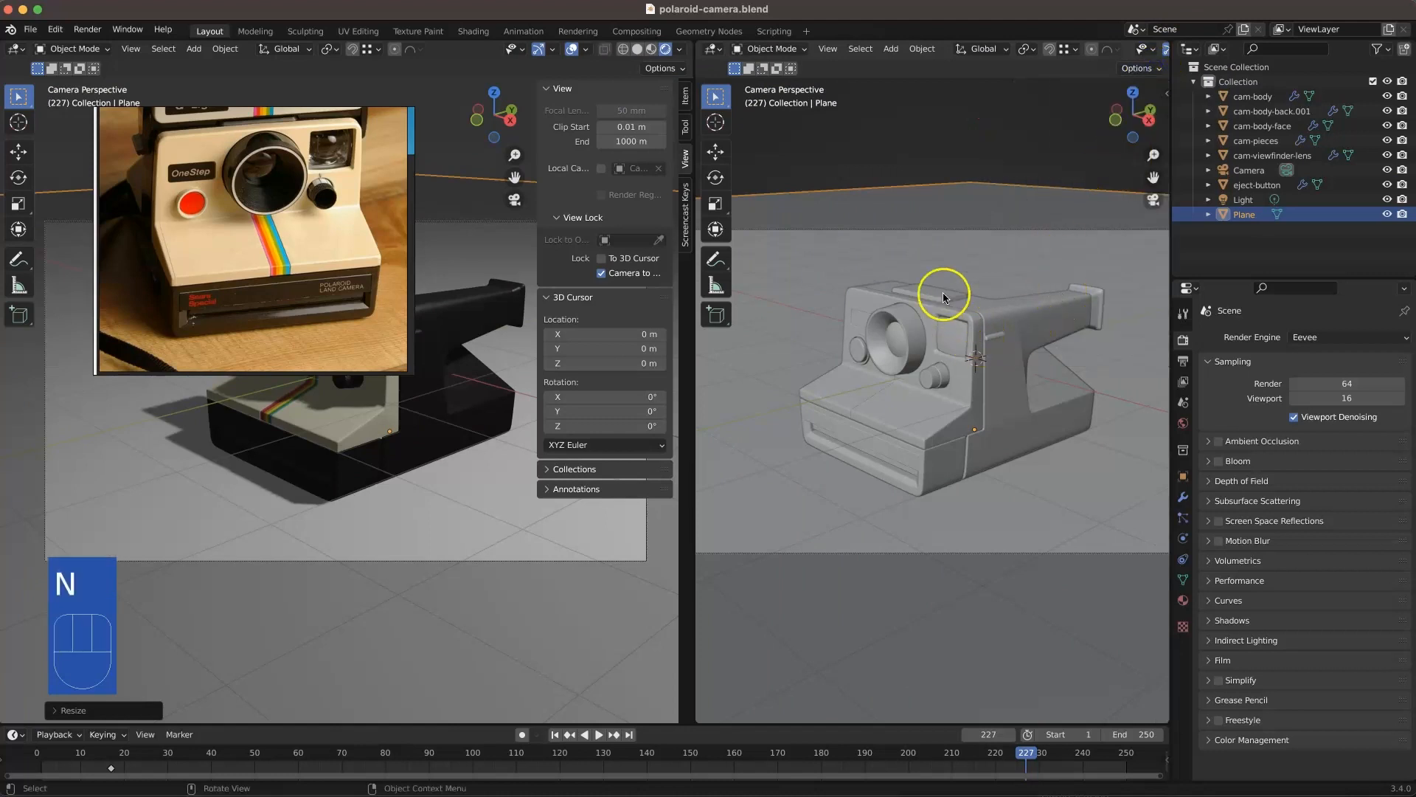
- Undo the accidental camera orbit and take the second viewport out of the camera view into a user perspective view around the model
key(KP_4)
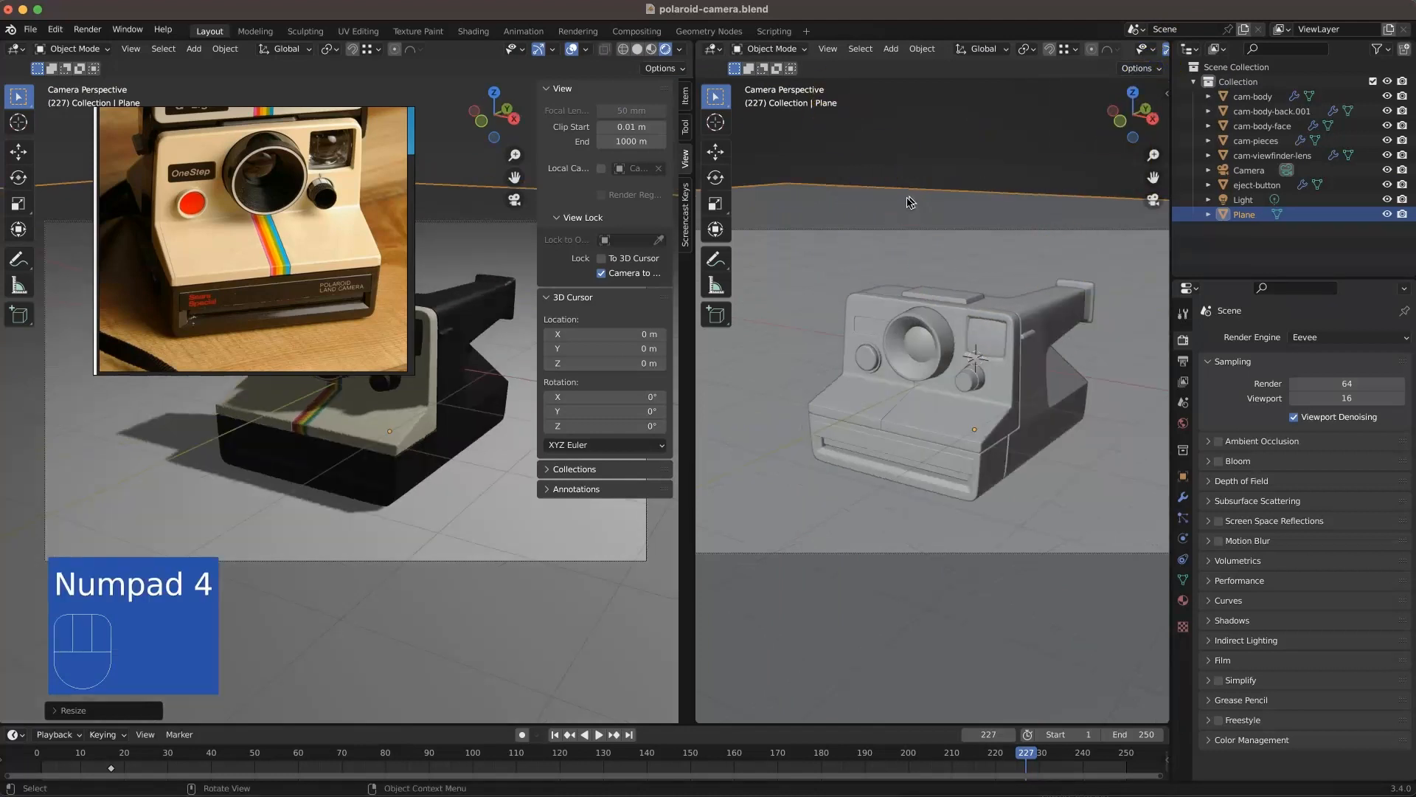
key(super+z)
click(829, 49)
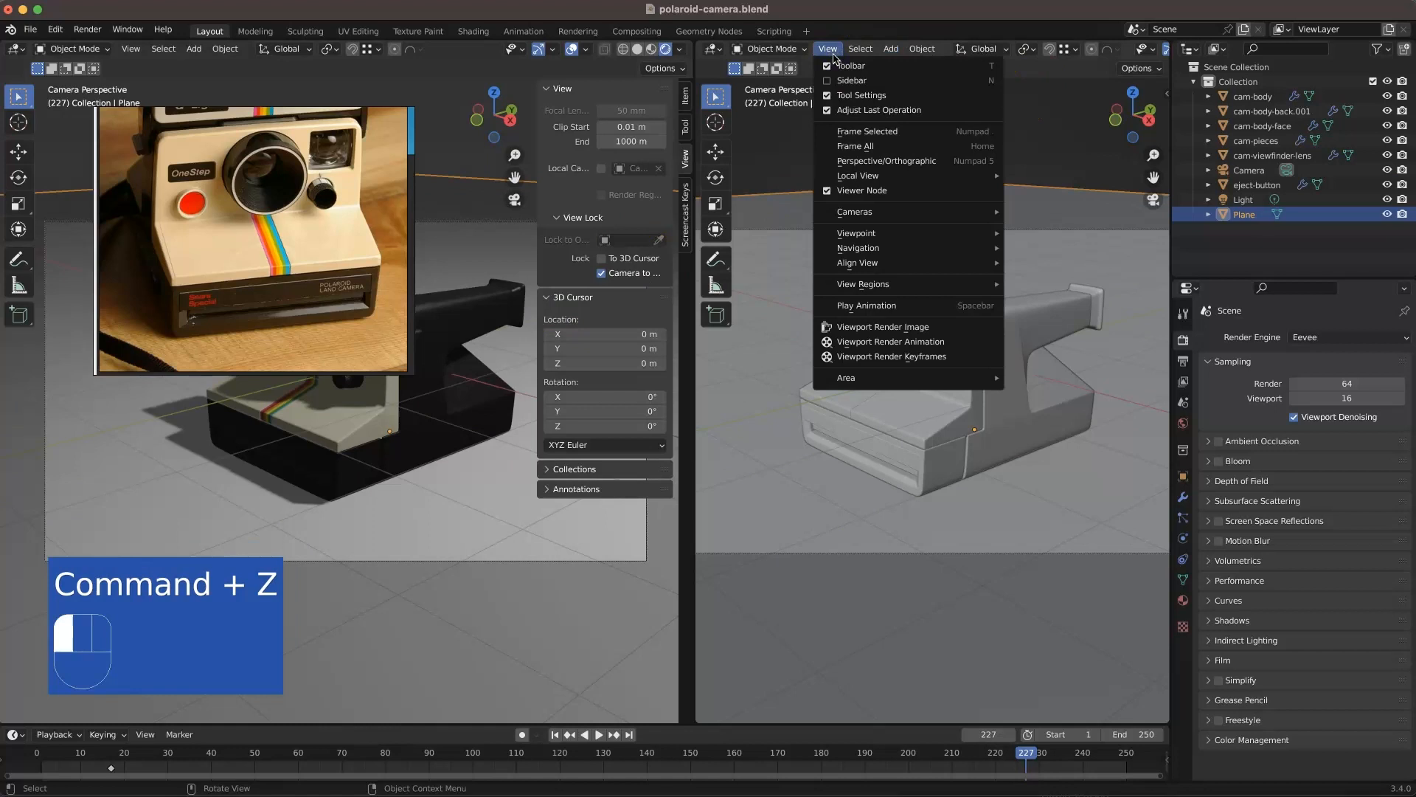
mouse_move(886, 231)
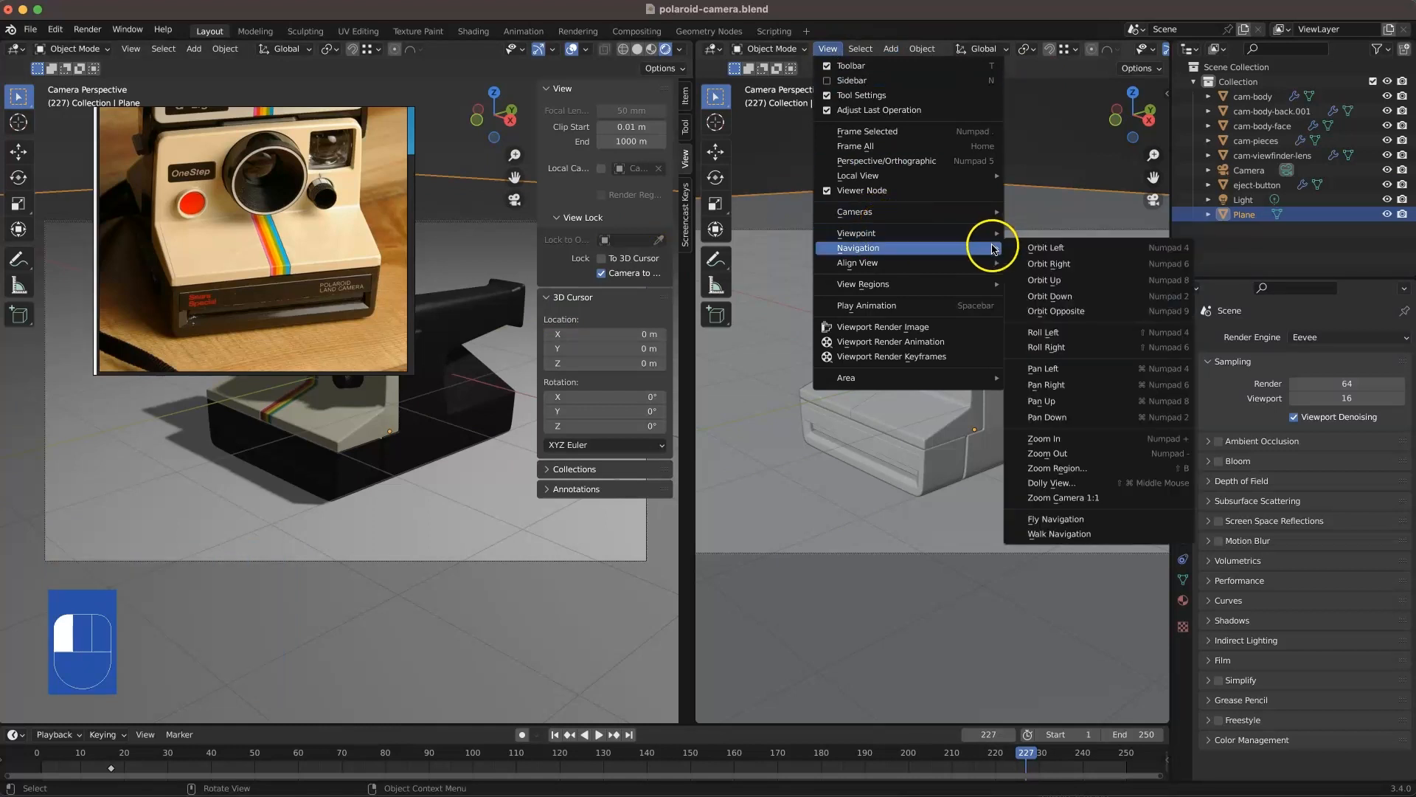
click(898, 160)
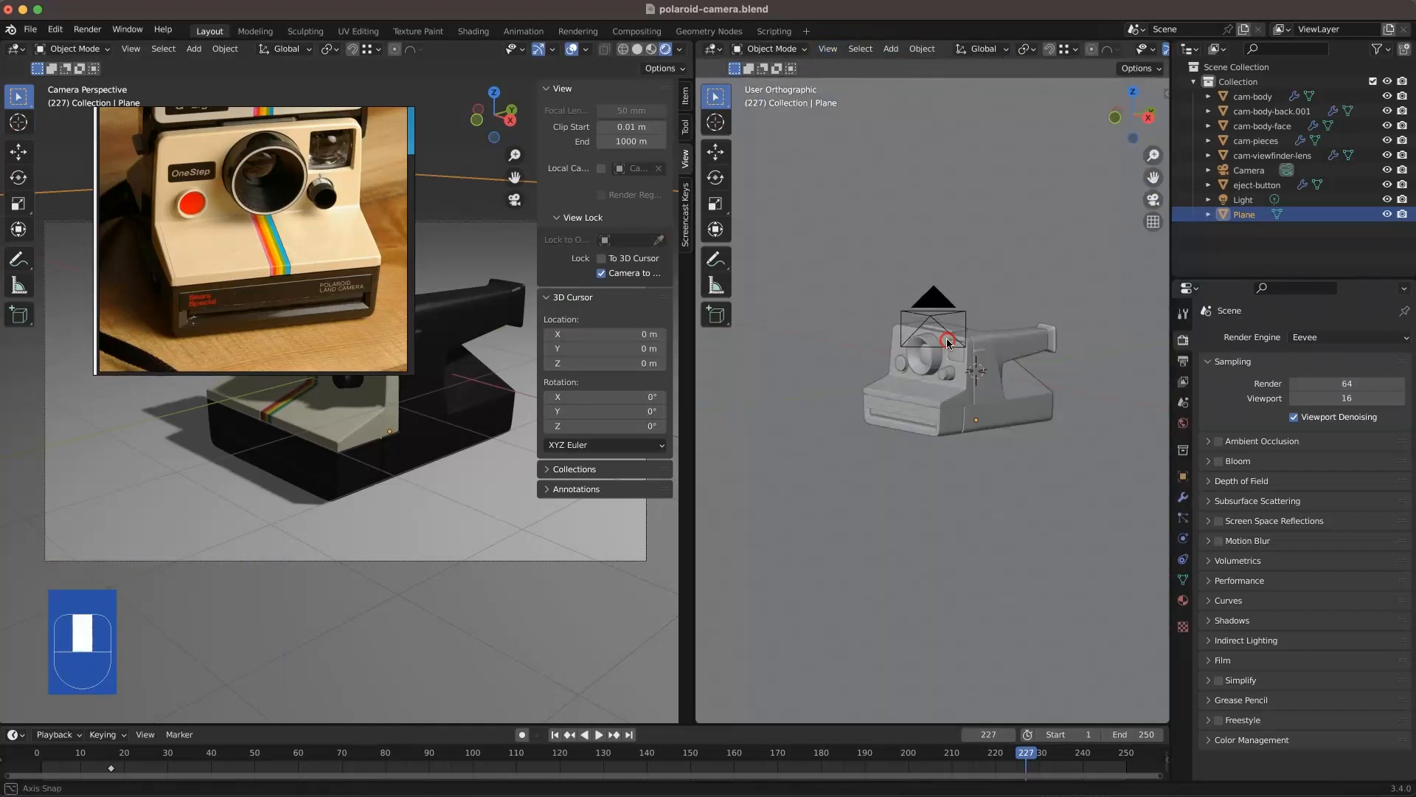
key(KP_5)
shift+middle_drag(954, 379, 889, 391)
scroll(890, 395, down, 3)
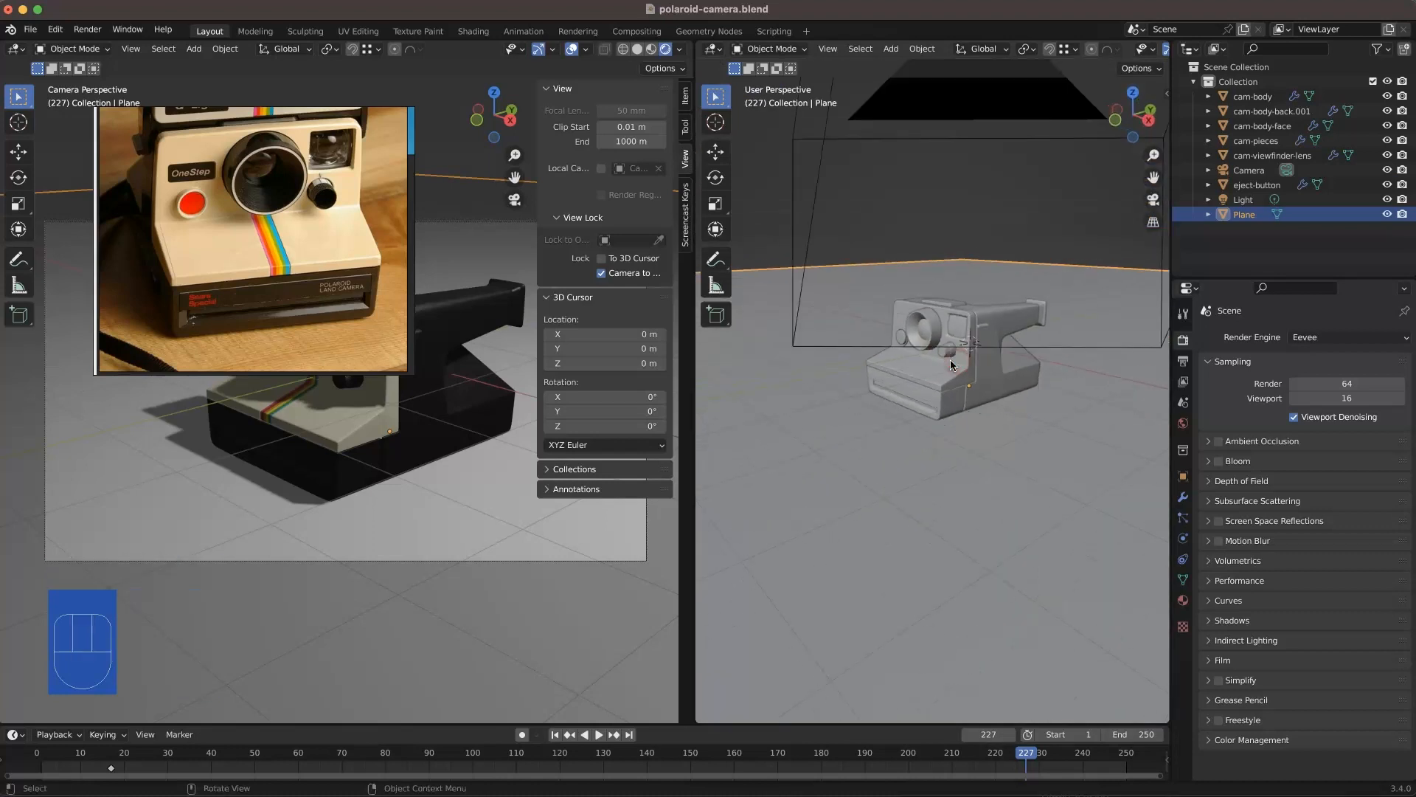
- Add an area light, save the file, and raise the light about 1.7 m straight above the Polaroid
key(shift+a)
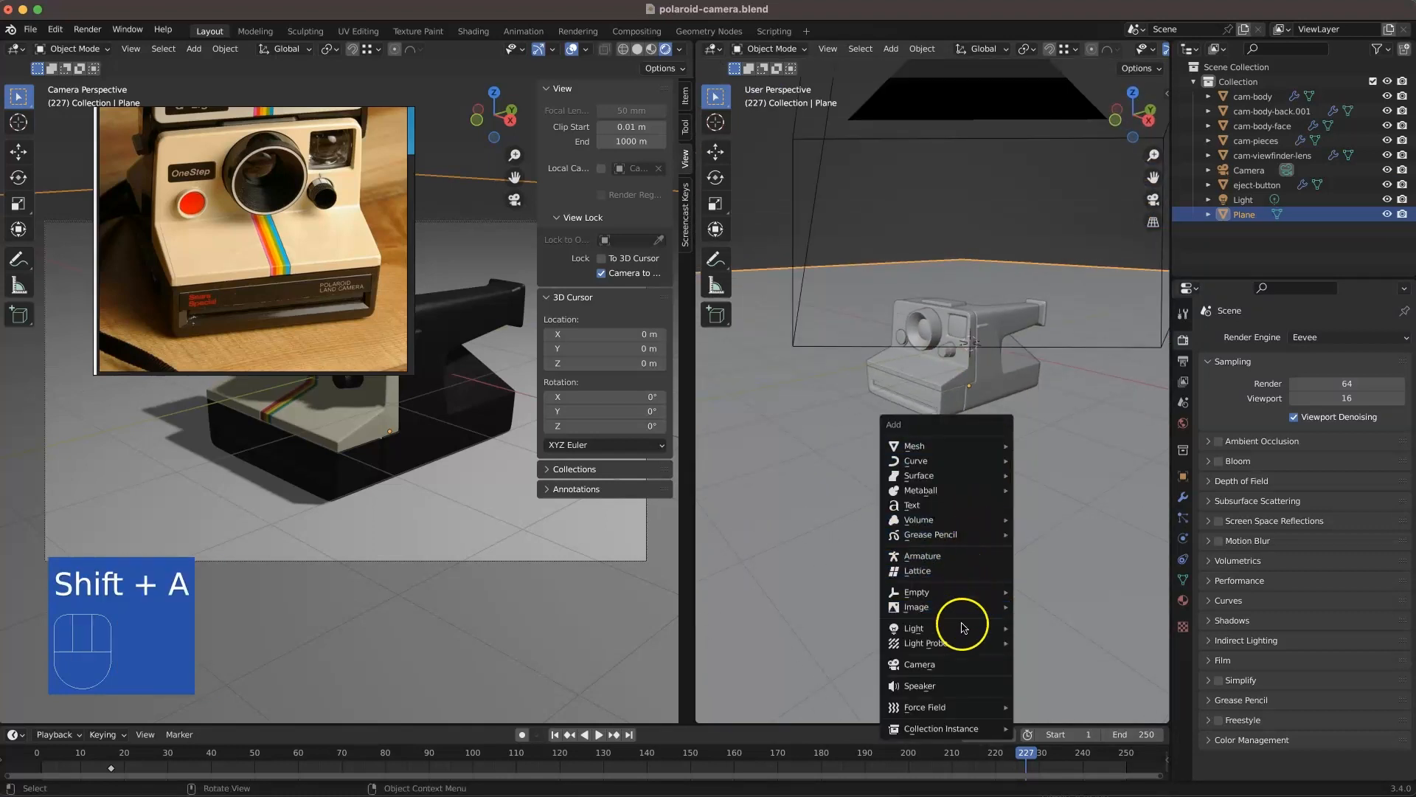
mouse_move(961, 628)
click(1043, 673)
key(super+s)
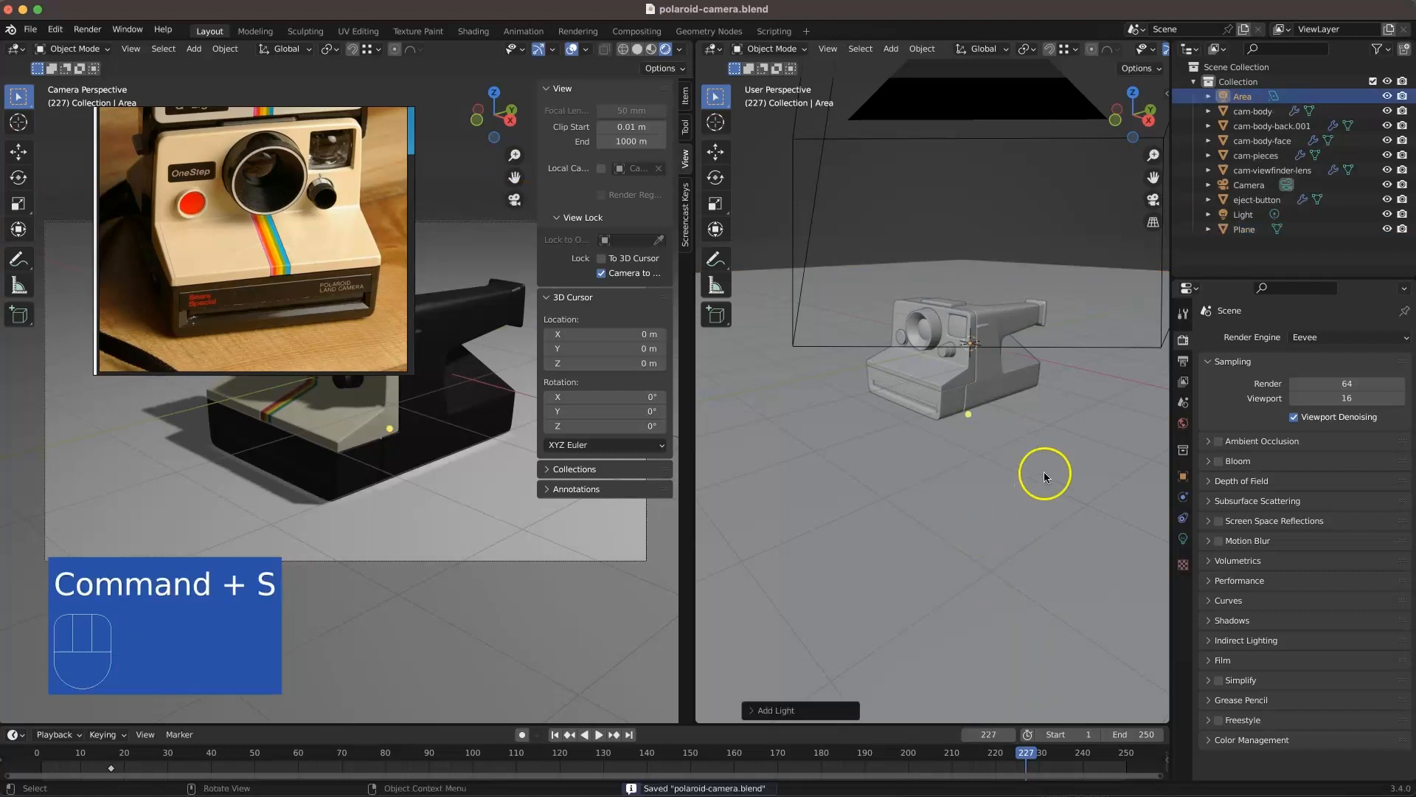
key(g)
key(z)
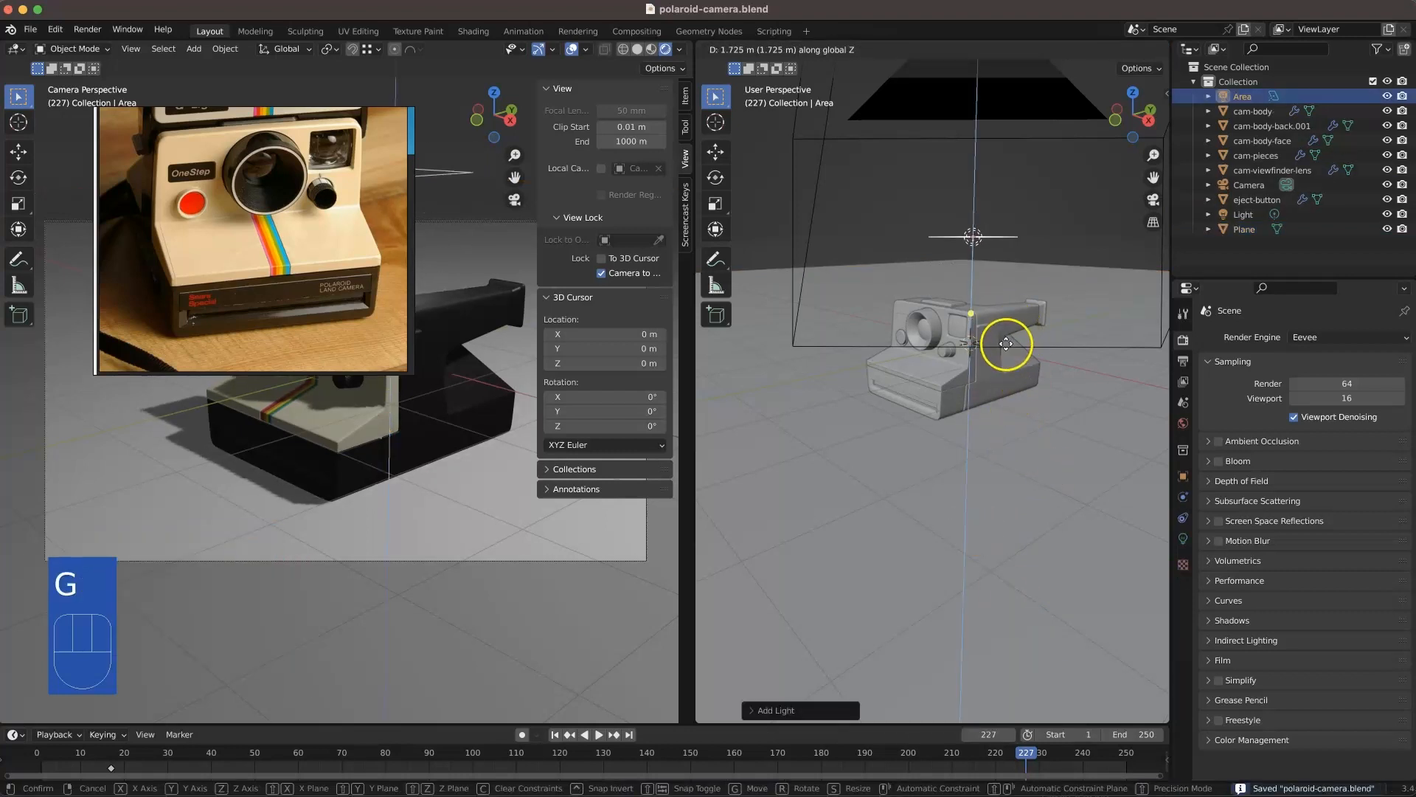
click(1006, 343)
- Move the area light out in front of the Polaroid and scale it up to several times its size
mouse_move(1011, 303)
middle_down()
mouse_move(944, 314)
mouse_move(1016, 278)
middle_up()
key(g)
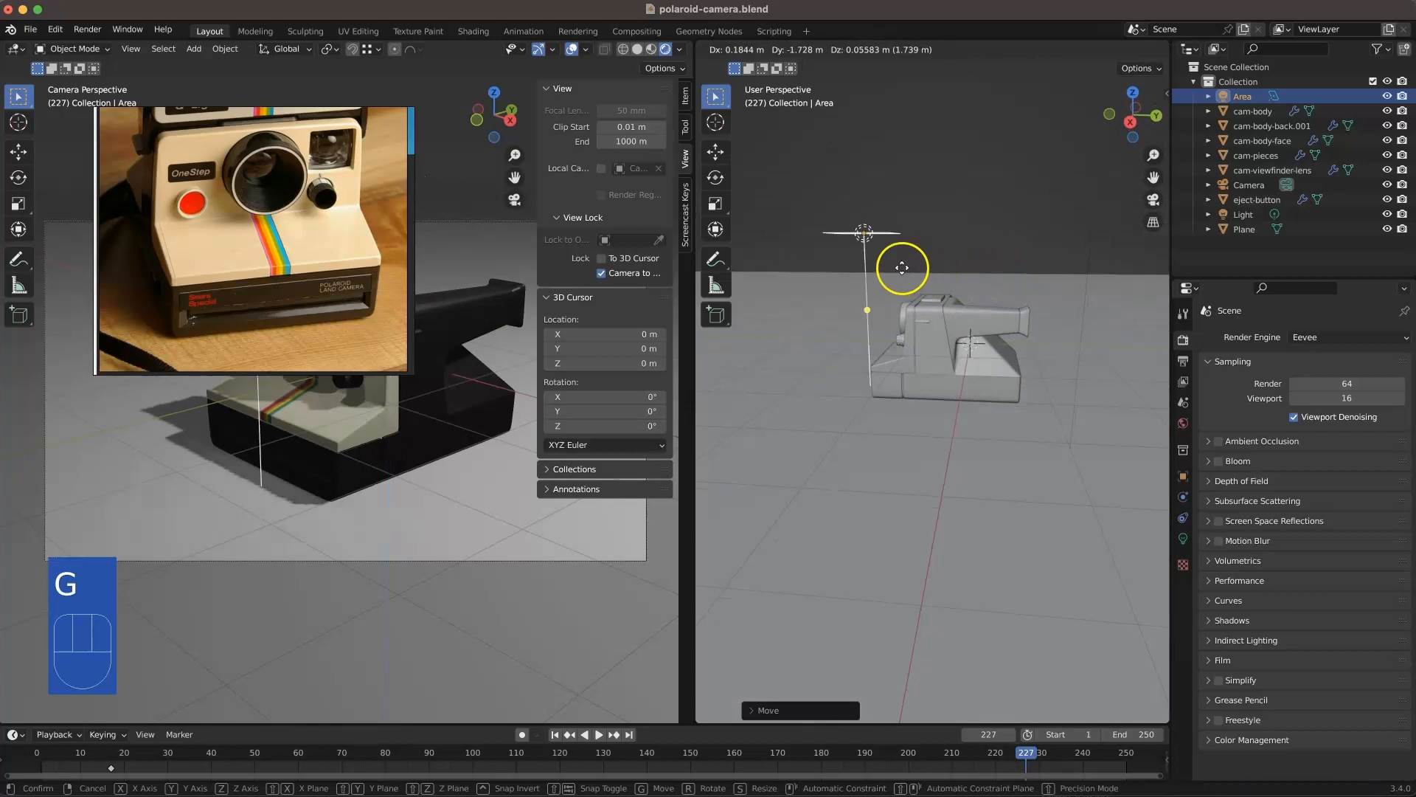
click(827, 267)
key(s)
click(742, 297)
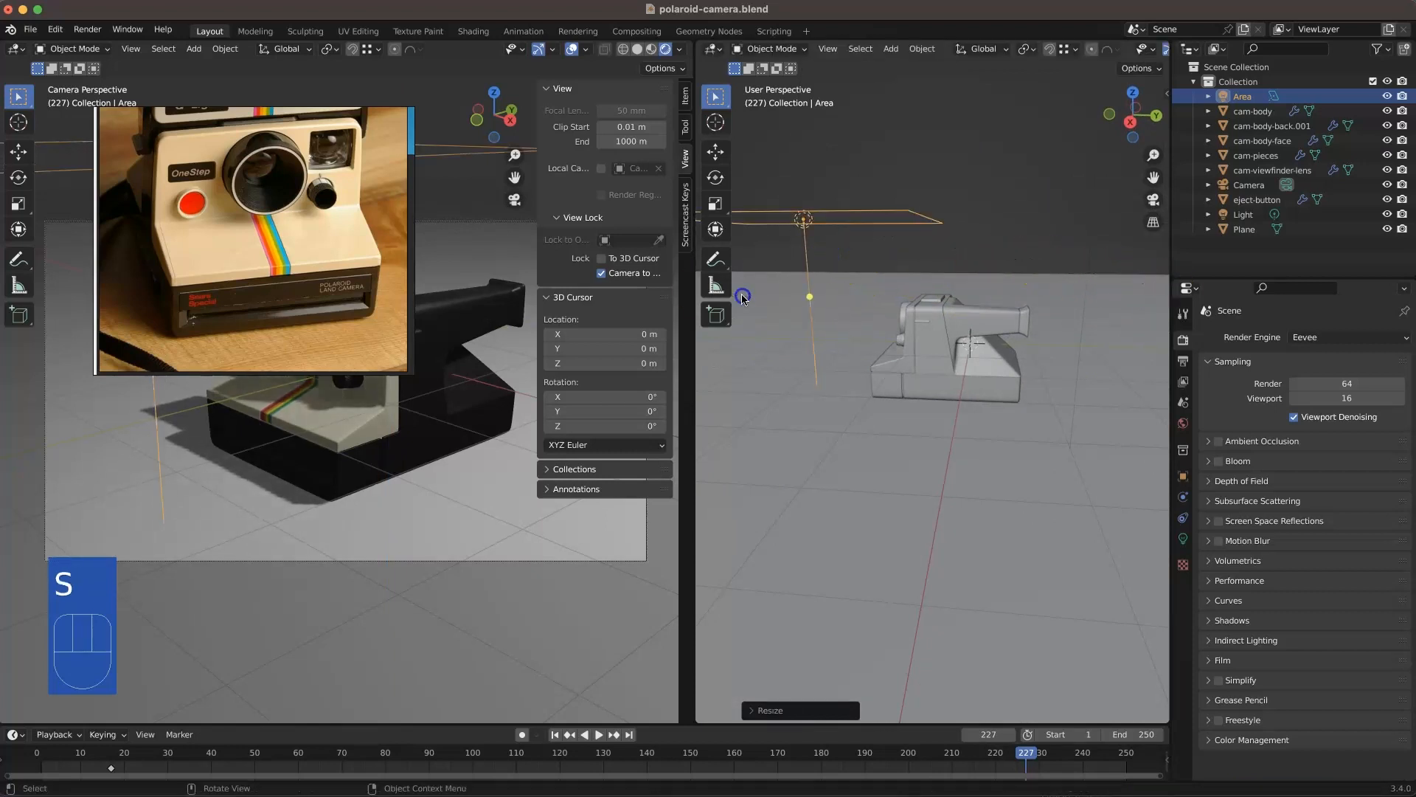
- Aim the area light at the front of the Polaroid and move the reference photo out of the camera view
middle_drag(847, 331, 770, 285)
drag(771, 284, 787, 277)
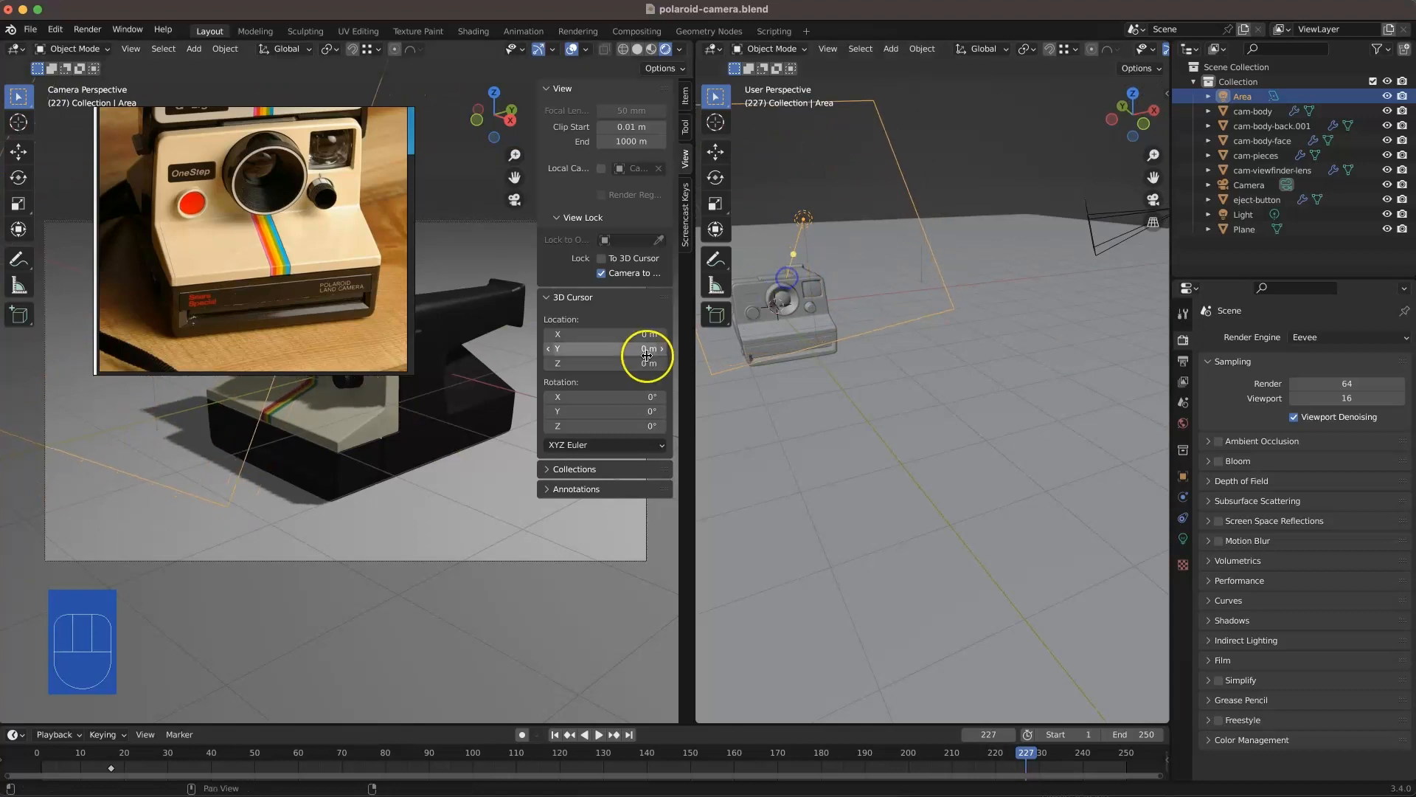
right_drag(266, 152, 0, 308)
middle_drag(855, 283, 811, 266)
drag(801, 255, 803, 263)
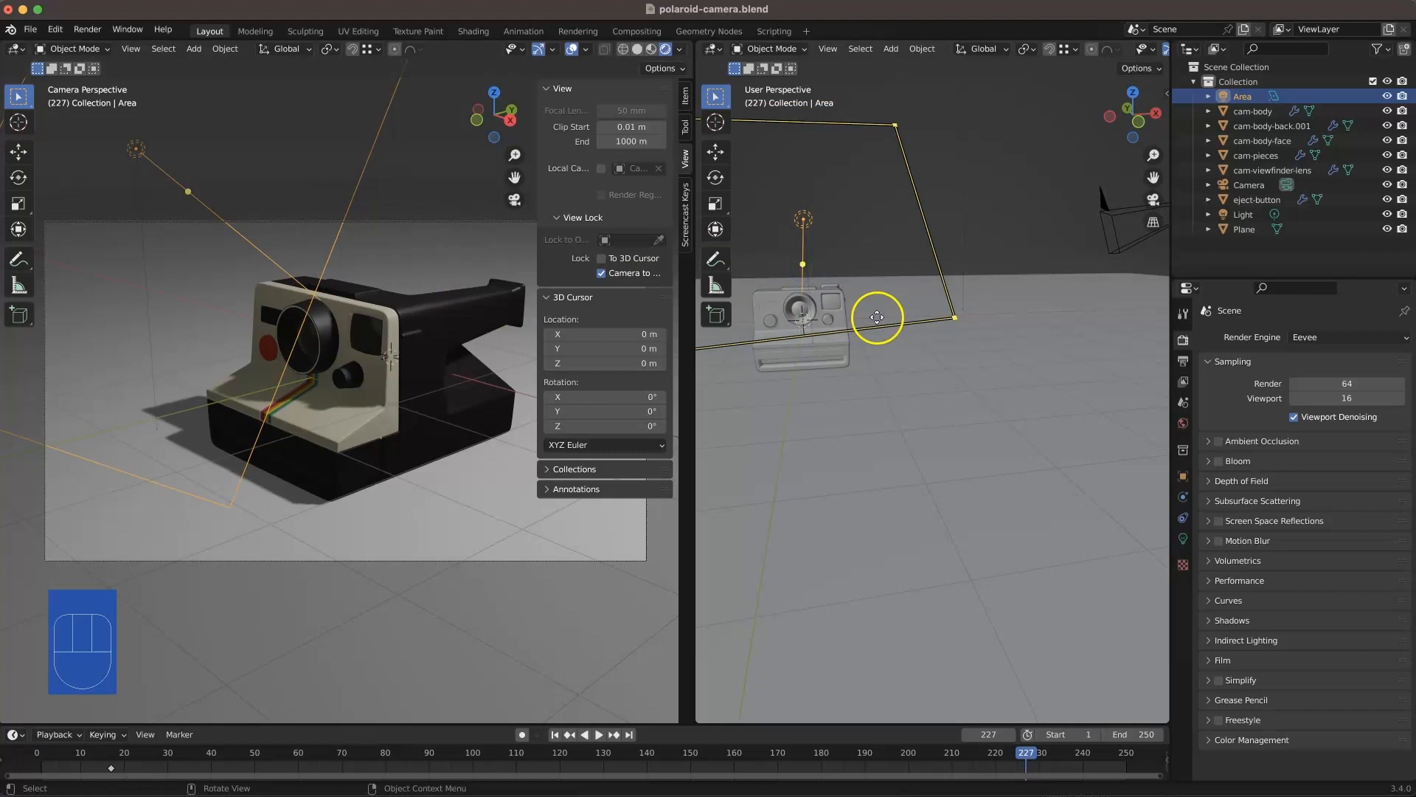
- Try 100 W as the area light's power, then set it to 60 W
click(1241, 445)
click(1184, 538)
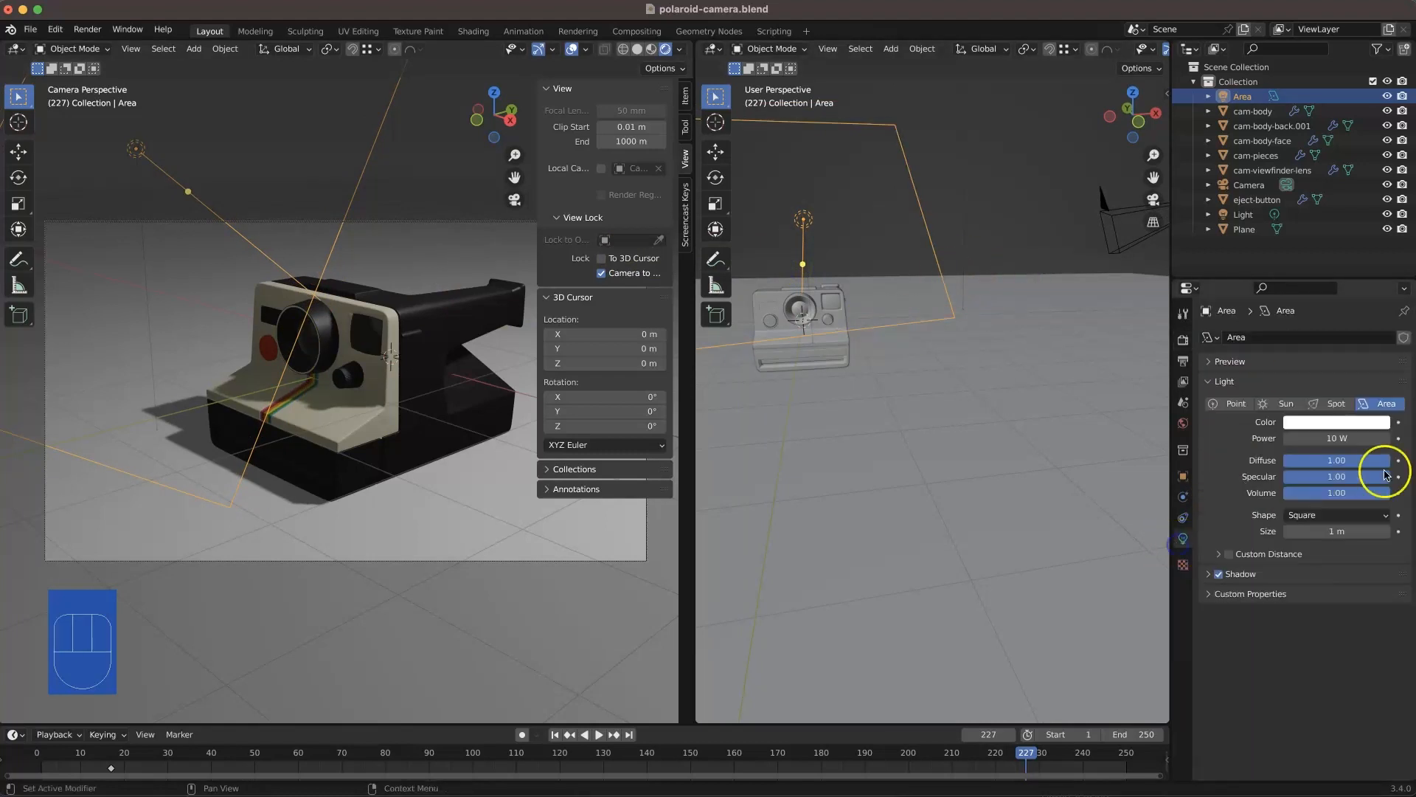
click(1347, 440)
text(100)
key(Tab)
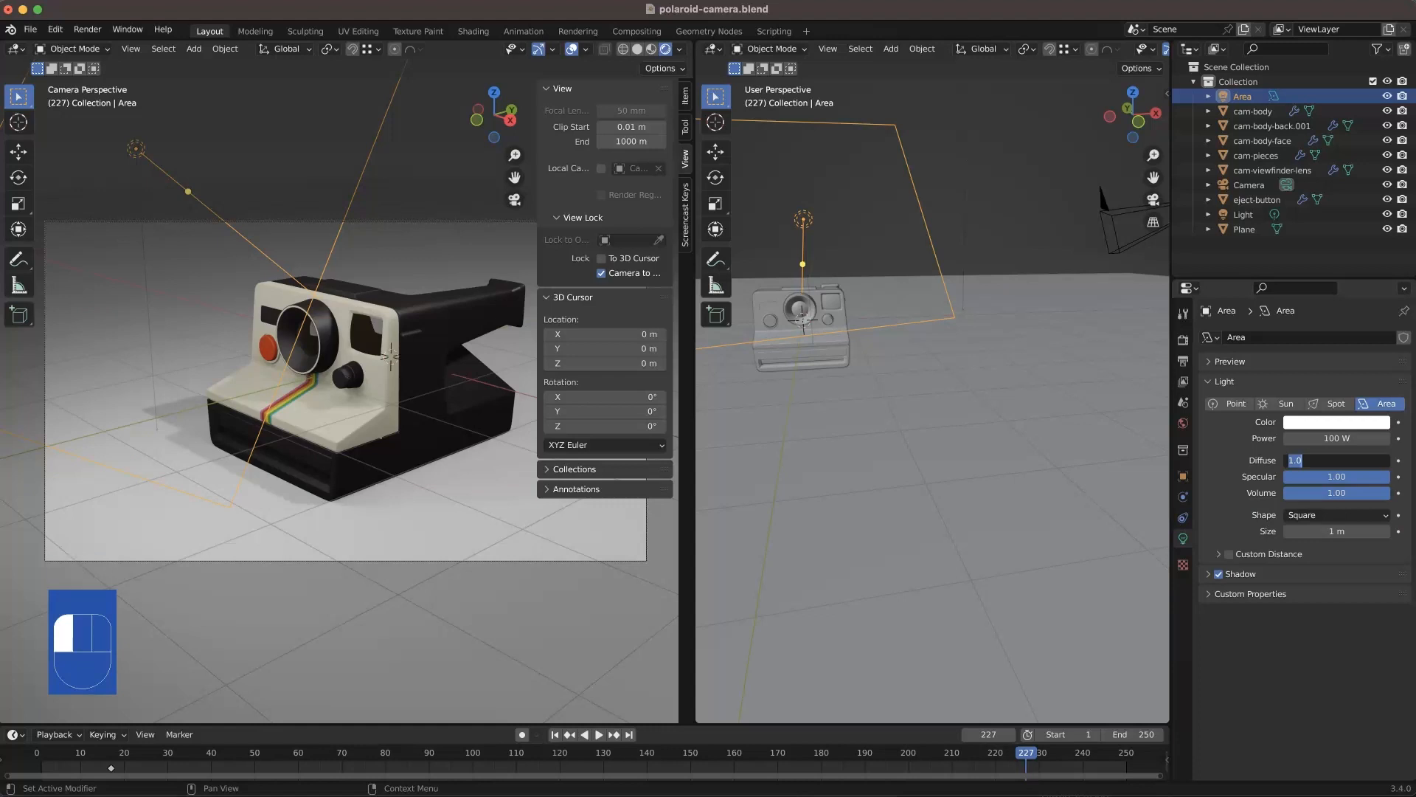
click(1311, 440)
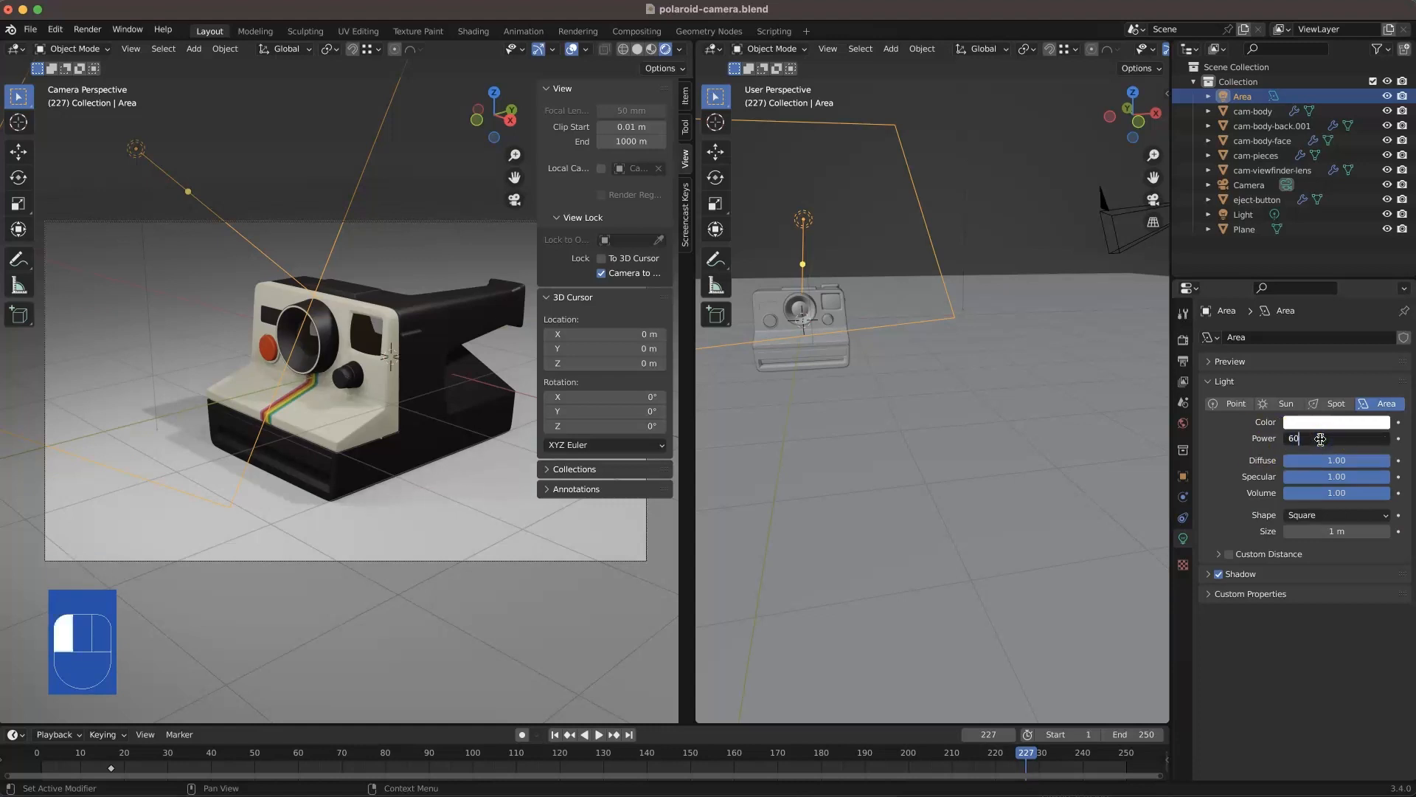
text(60)
key(Return)
- Rotate the area light slightly to adjust its angle toward the Polaroid
middle_drag(952, 334, 779, 358)
middle_drag(871, 336, 944, 336)
key(r)
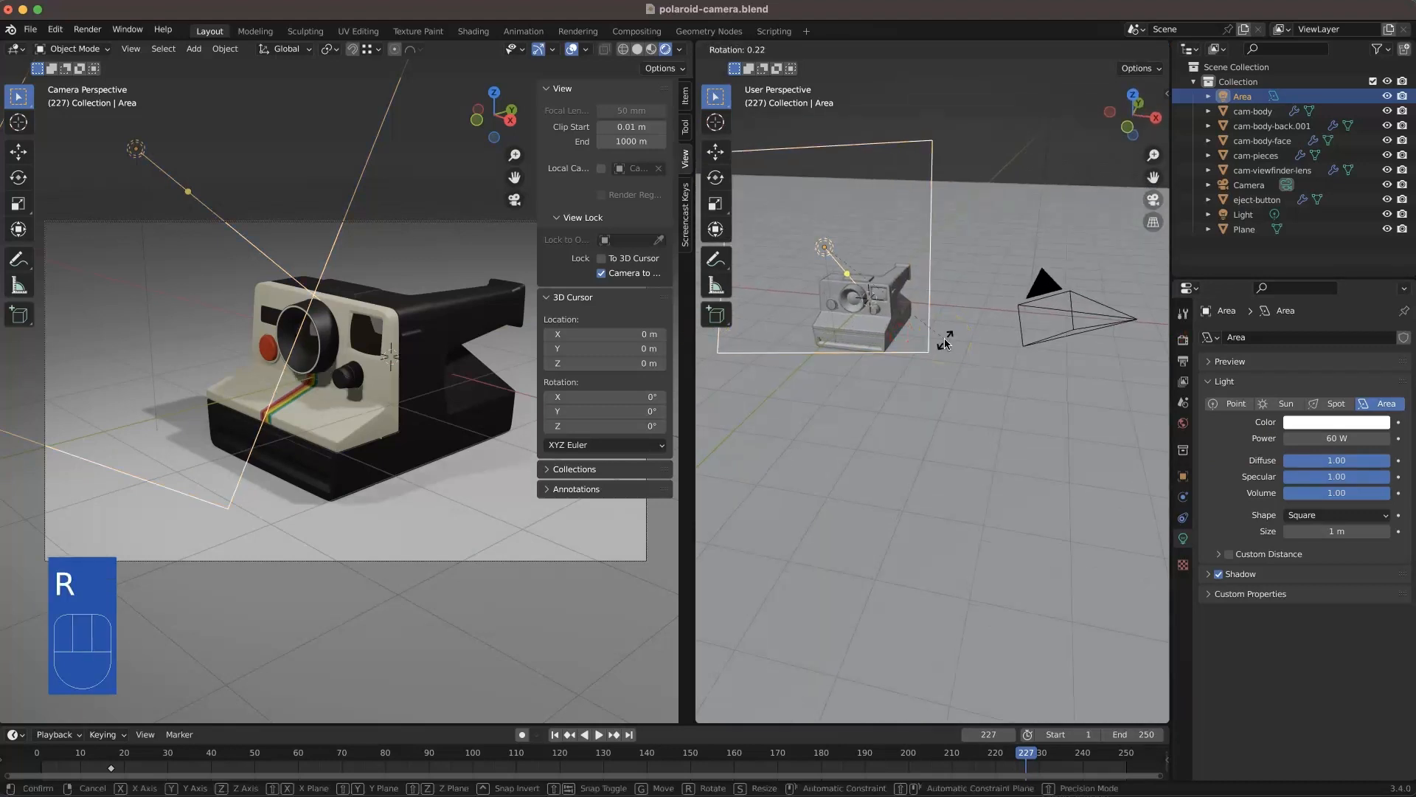
click(916, 356)
- Duplicate the area light and move the copy to the opposite side of the scene camera
key(shift+d)
click(1081, 286)
middle_drag(1081, 286, 975, 417)
key(g)
- Cancel the pending rotation, delete the scene's original point light, and select the duplicated area light
right_click(945, 492)
key(Delete)
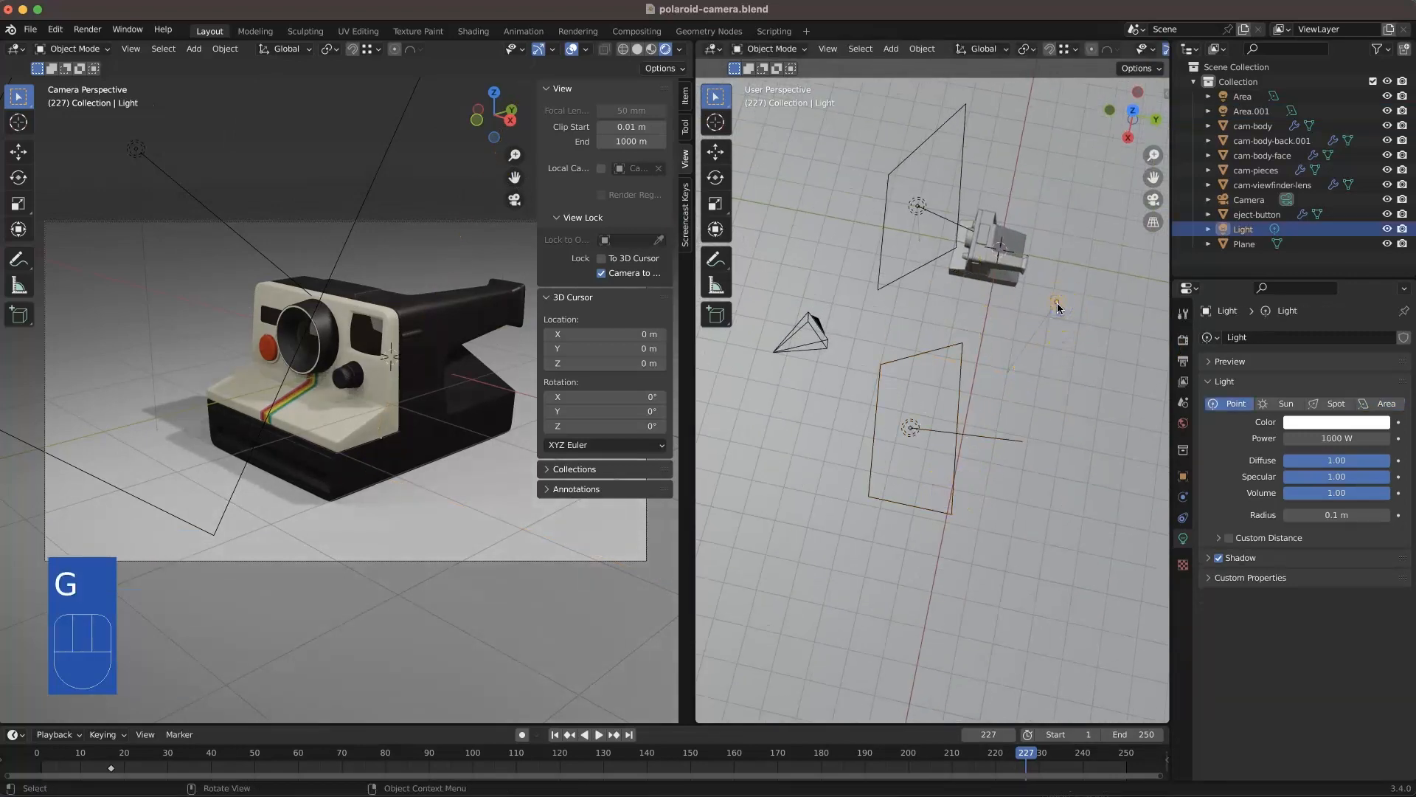
click(974, 435)
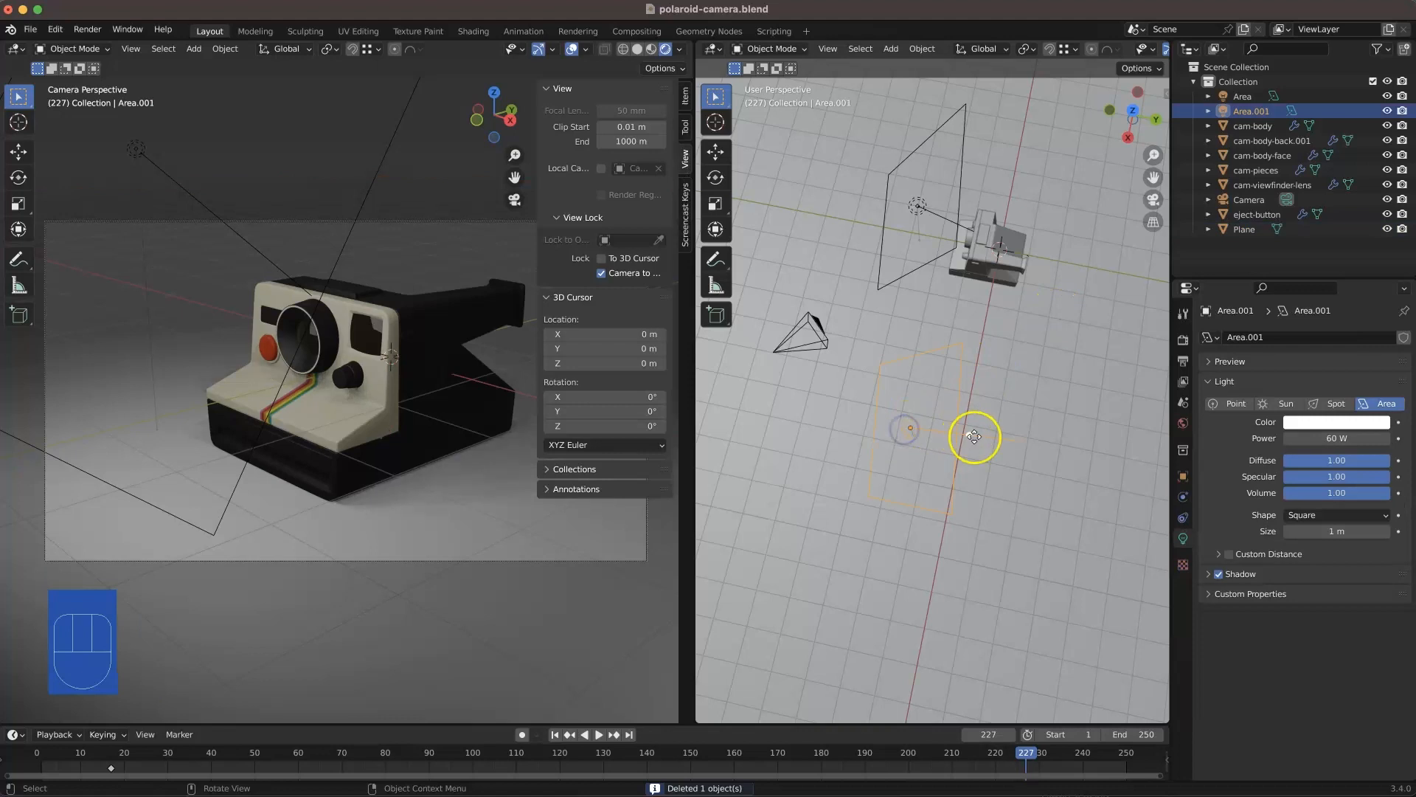
middle_drag(994, 419, 935, 397)
key(r)
right_click(1035, 418)
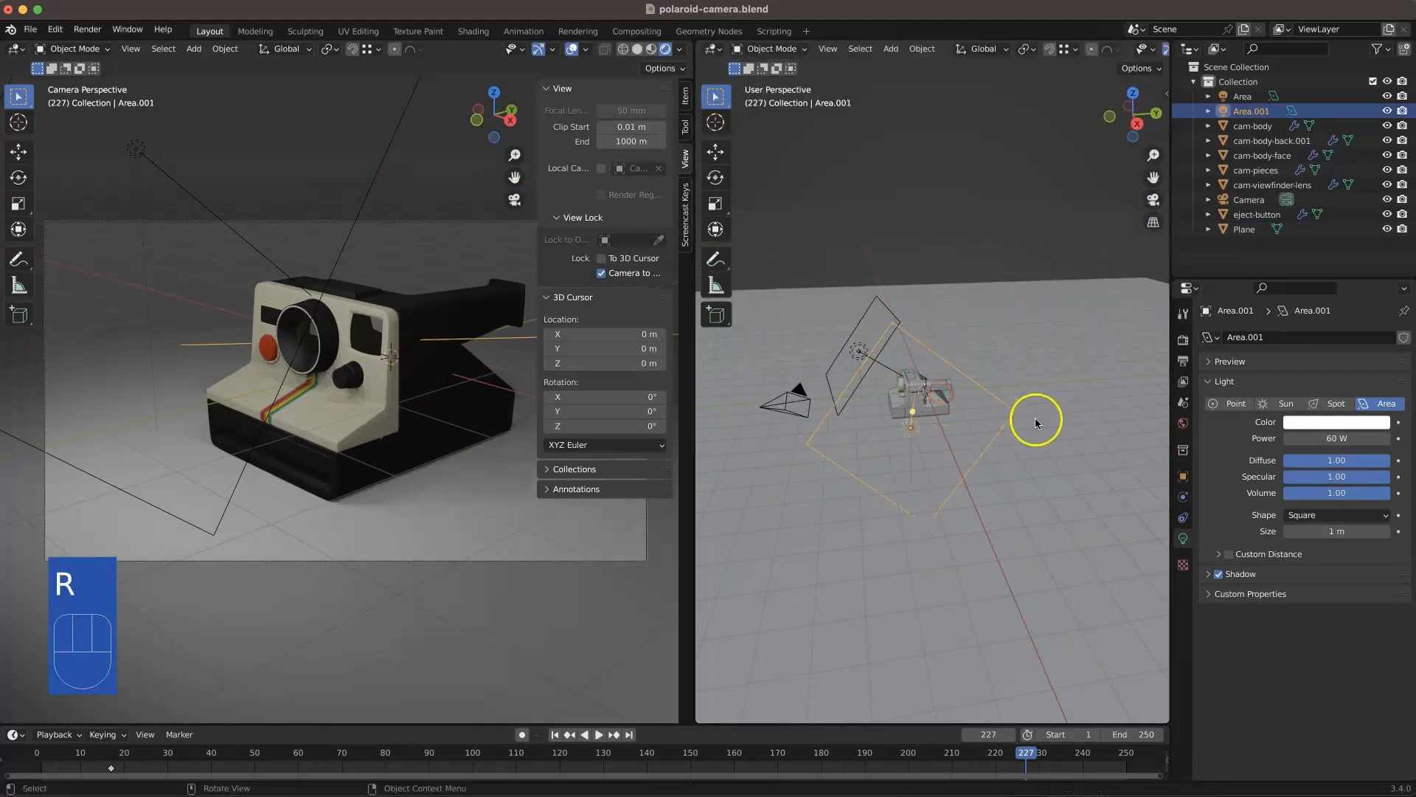
key(r)
right_click(1016, 385)
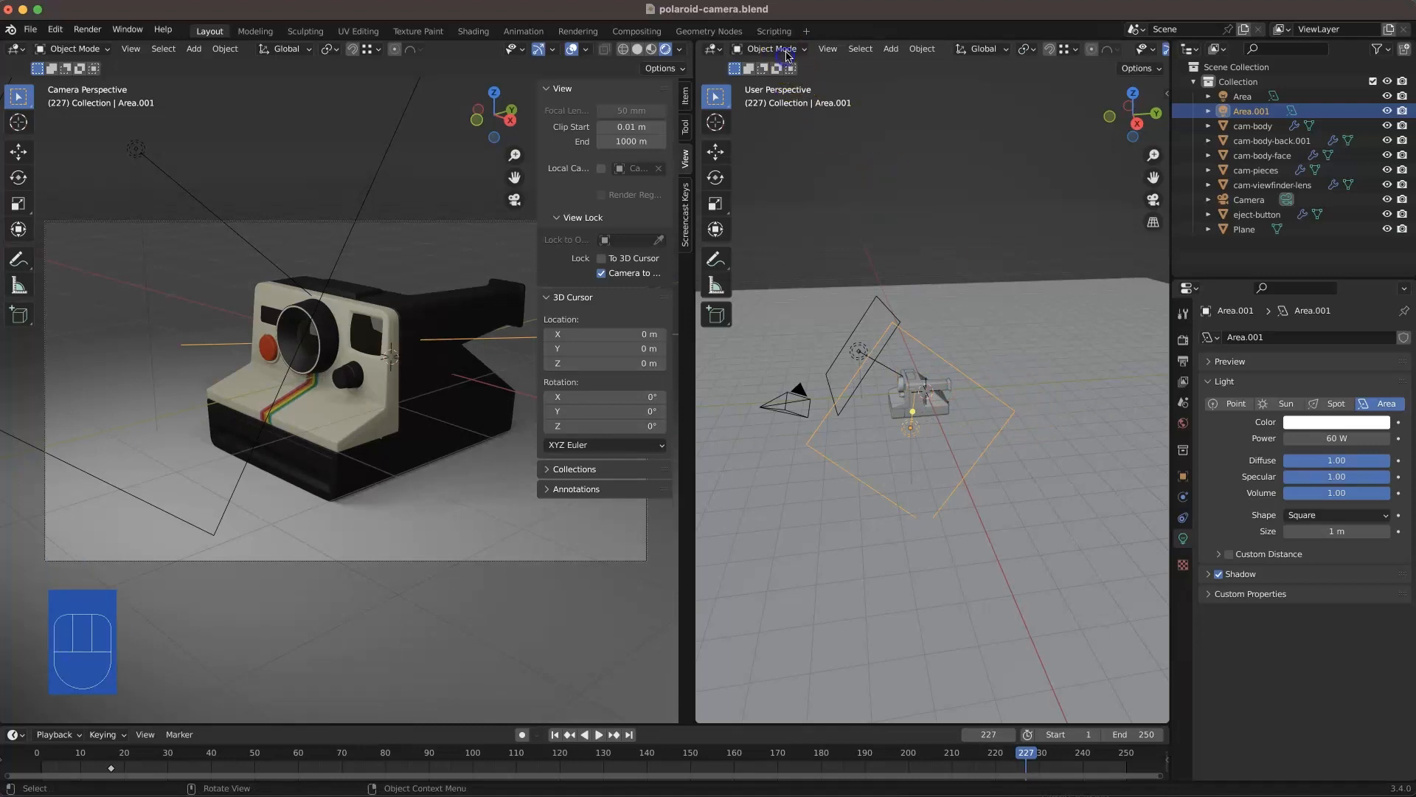
- Switch the transform orientation to Local and rotate the second area light around its local Z axis to square it up
click(985, 49)
click(963, 111)
key(r)
middle_drag(1044, 317, 1025, 289)
right_click(1024, 288)
key(r)
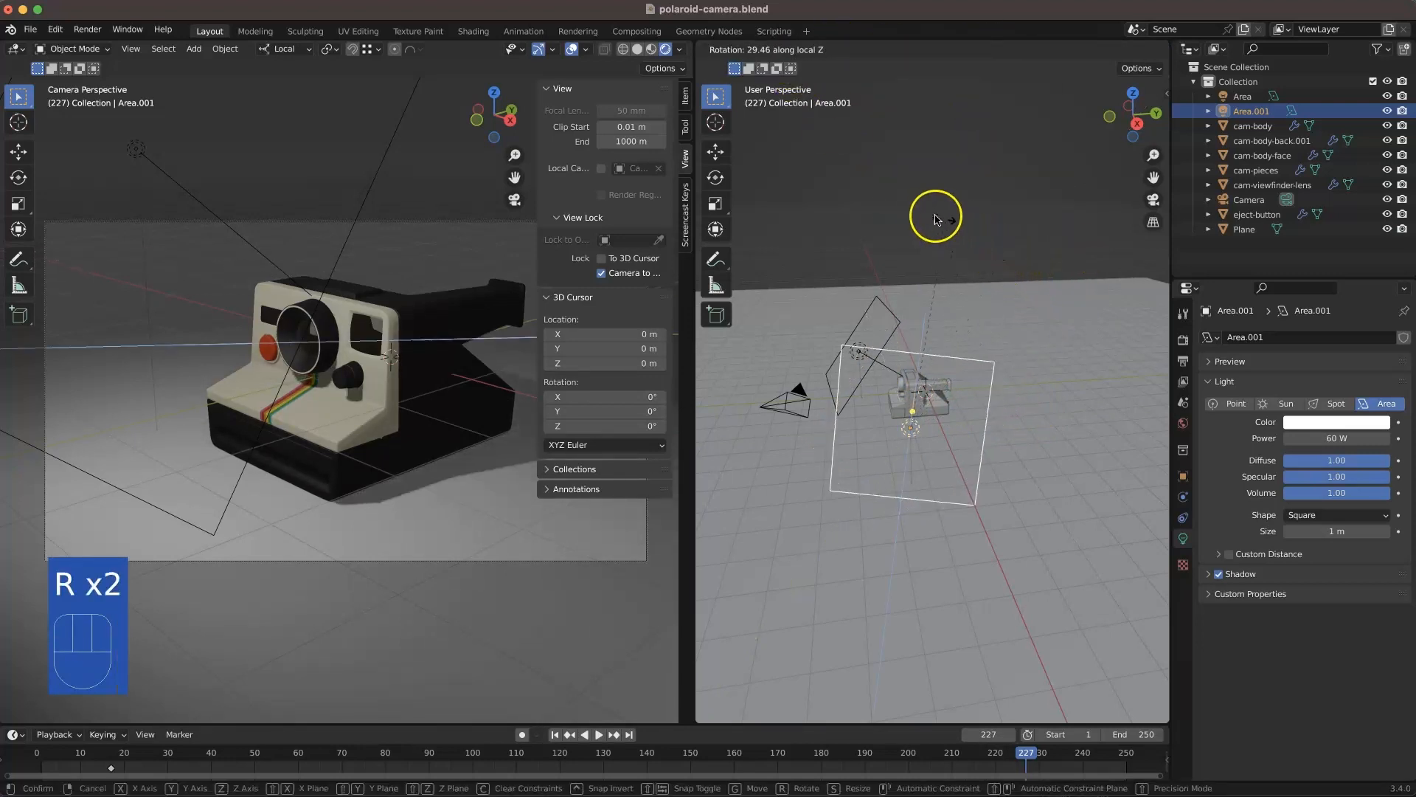
click(931, 343)
- Raise the second area light and tilt it about 21° around its local X axis, down toward the Polaroid
middle_drag(931, 343, 789, 316)
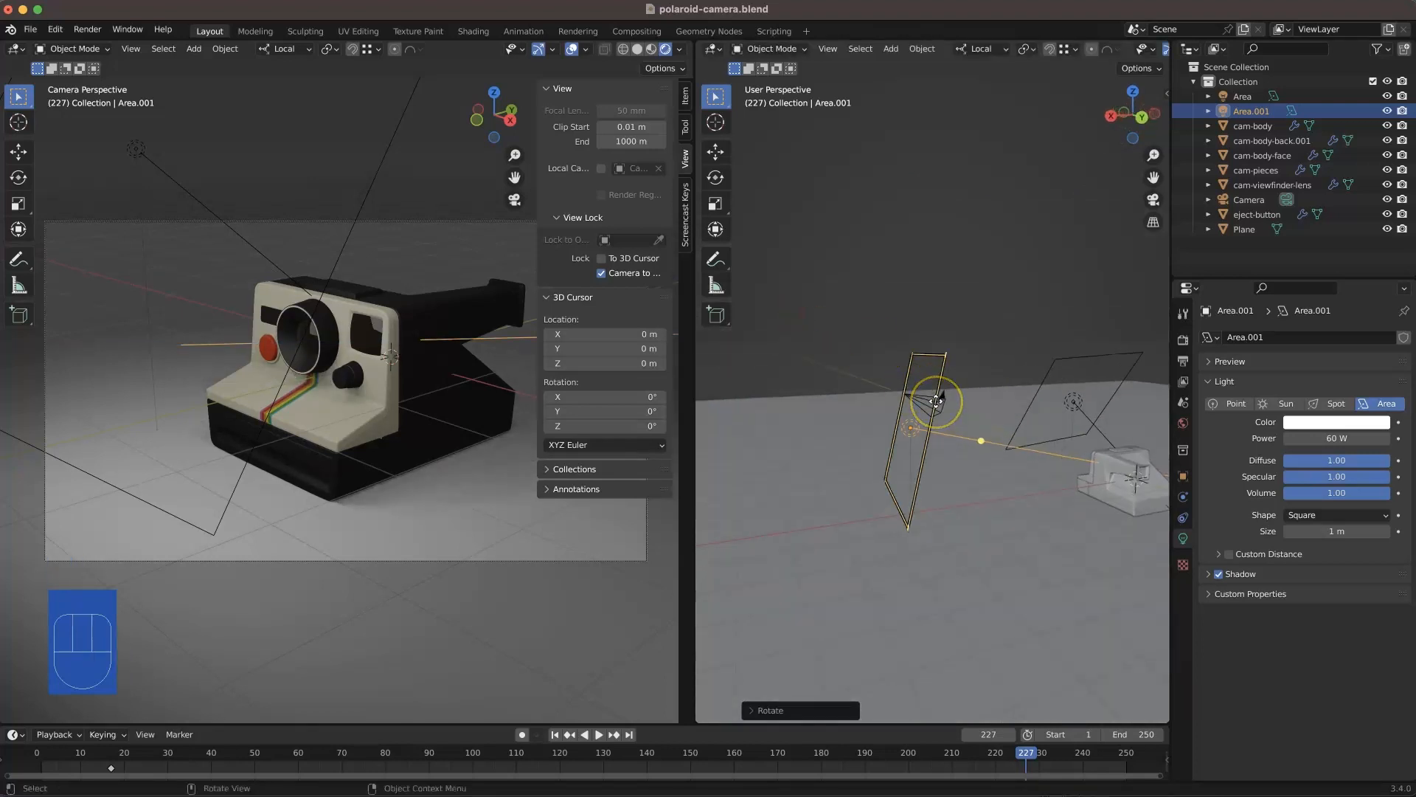
key(g)
key(r)
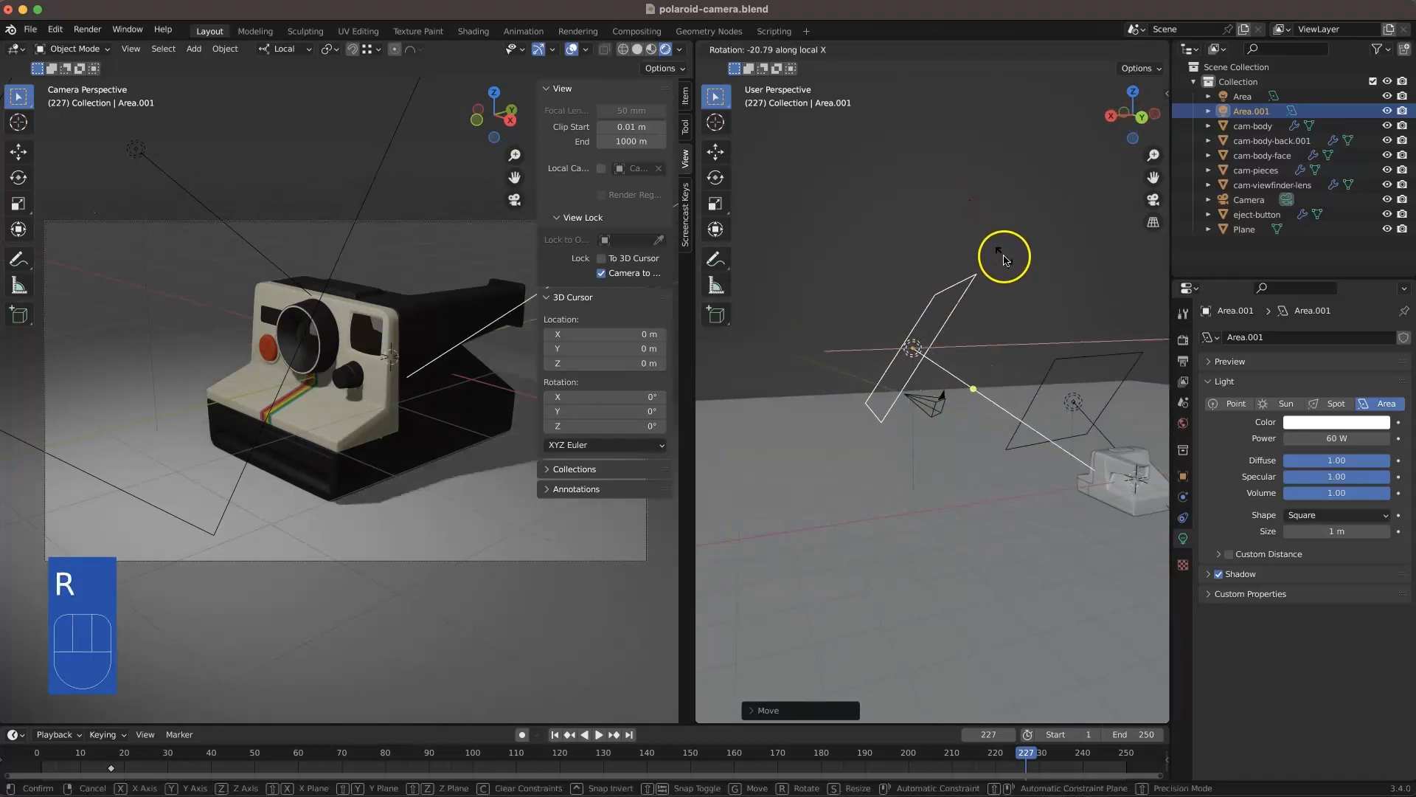
click(1004, 258)
- Set the second area light's power to 120 W and its color to light blue
text(120)
key(Tab)
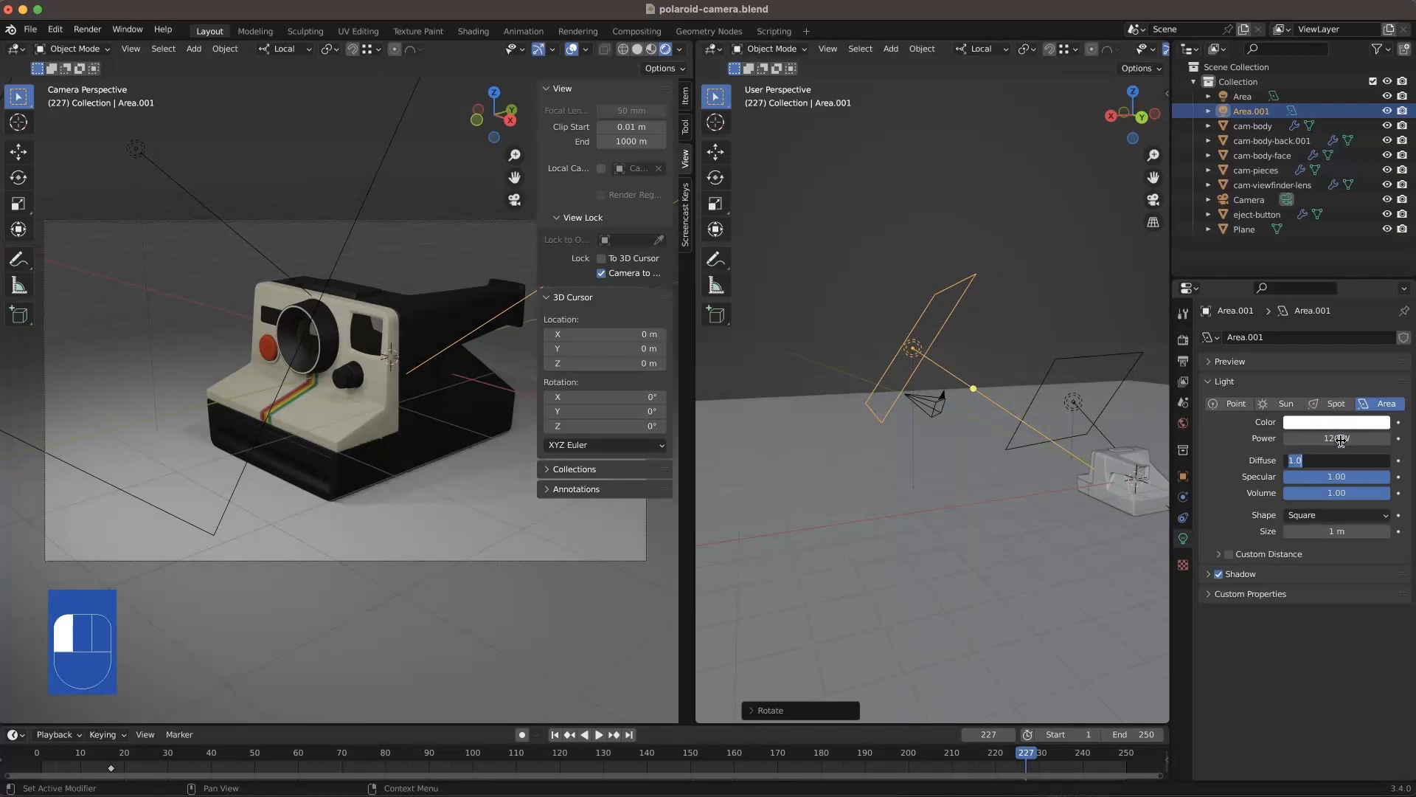
click(996, 458)
middle_drag(998, 459, 1125, 487)
click(1324, 423)
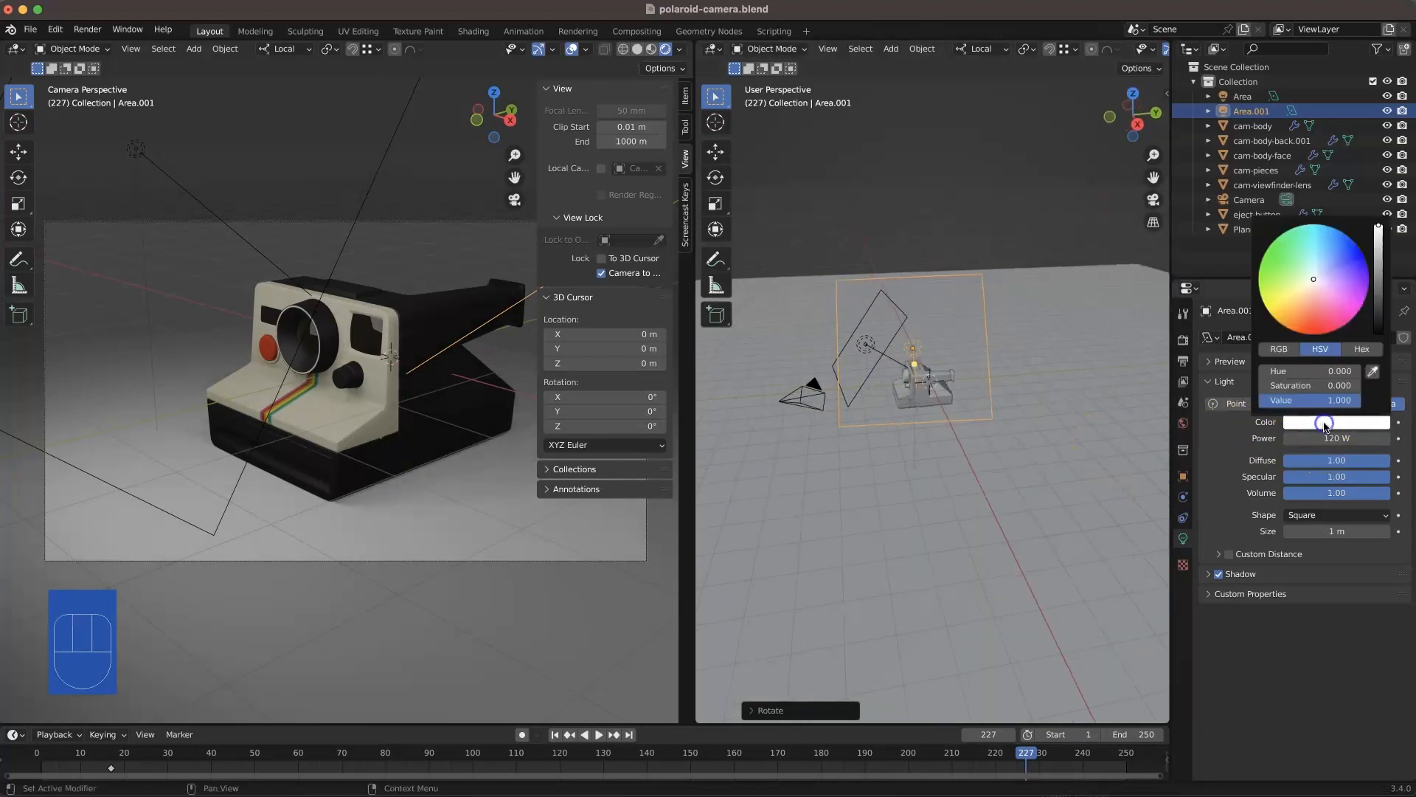
mouse_move(1296, 293)
mouse_down()
mouse_move(1327, 266)
mouse_move(1329, 233)
mouse_move(1320, 240)
mouse_up()
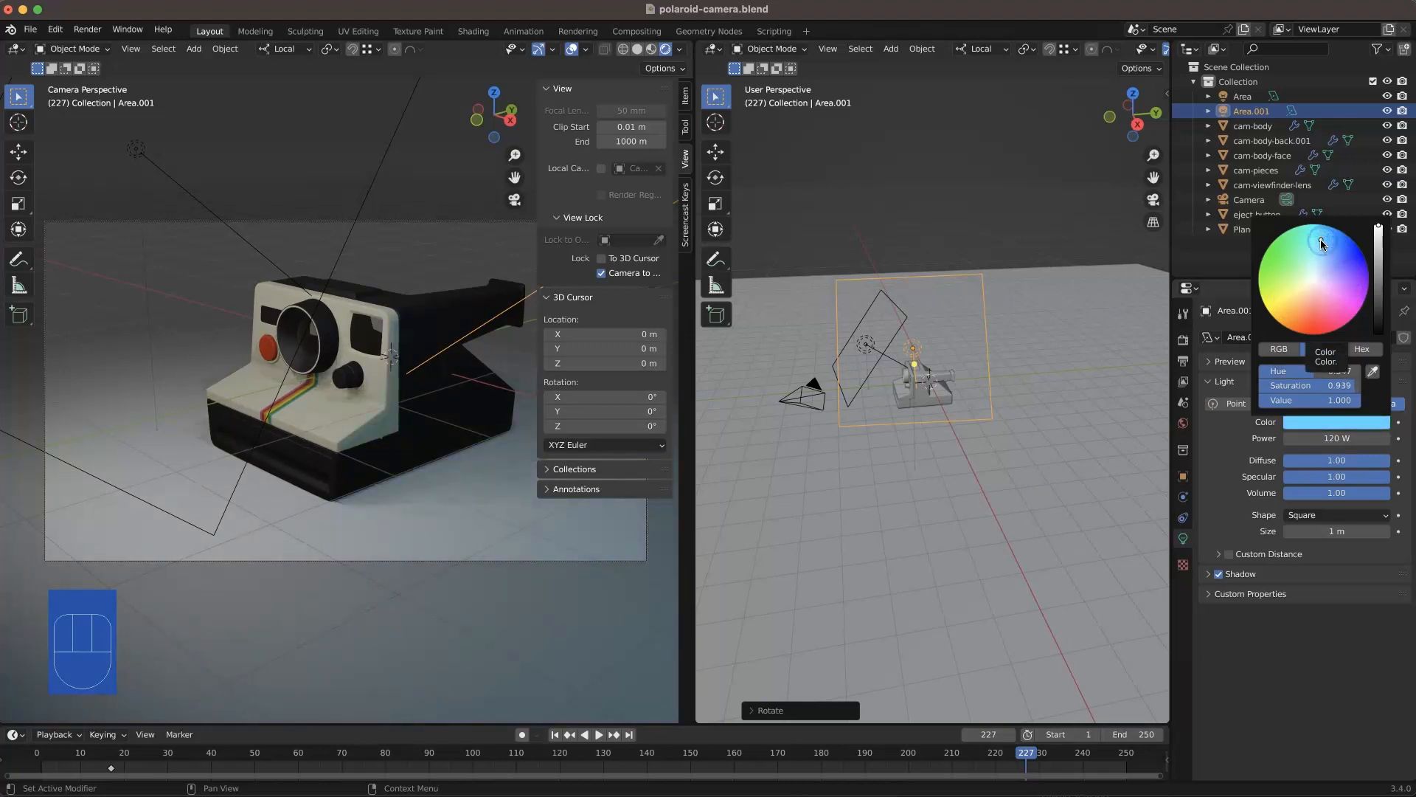
click(1072, 308)
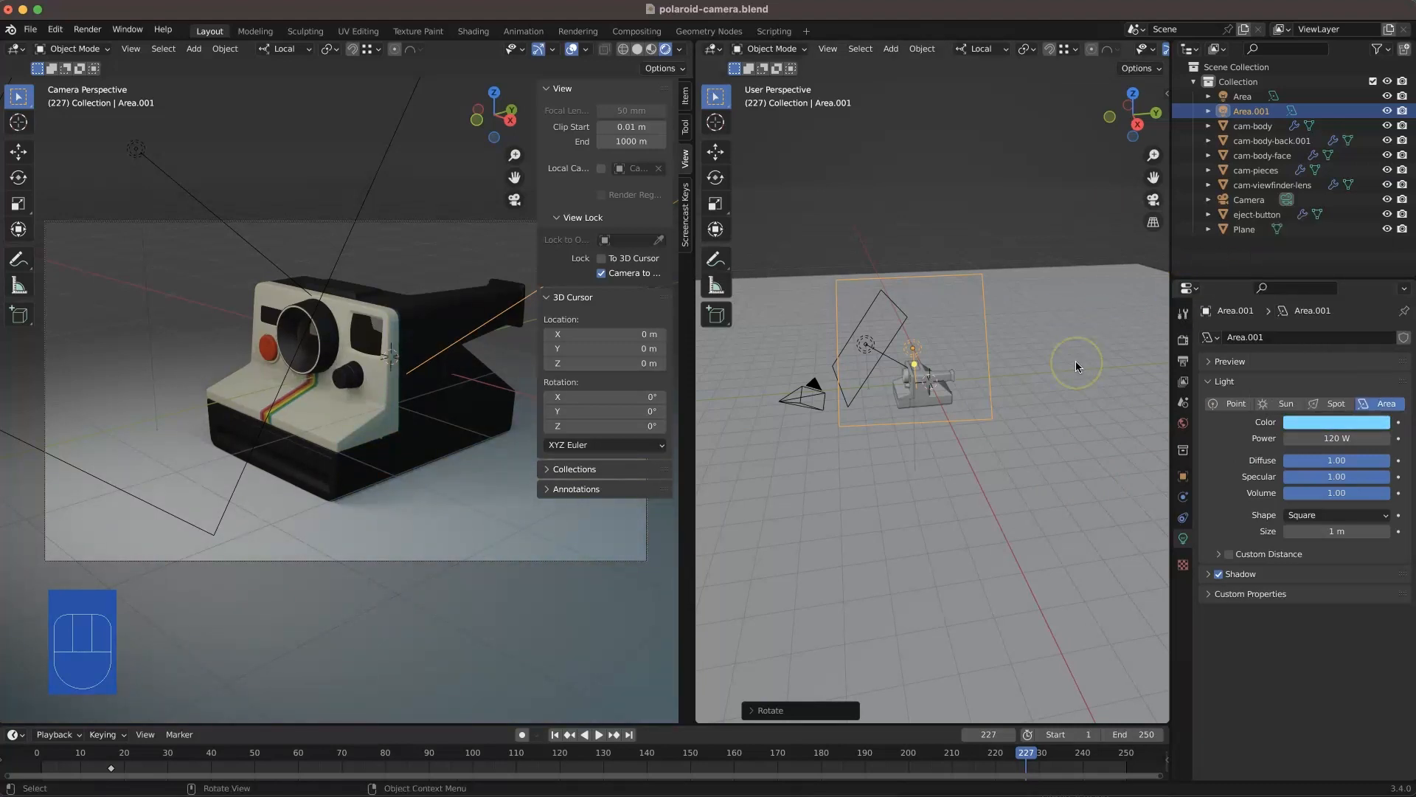
- Duplicate the light blue area light and move the copy behind the Polaroid
key(shift+d)
click(709, 334)
middle_drag(821, 369, 937, 338)
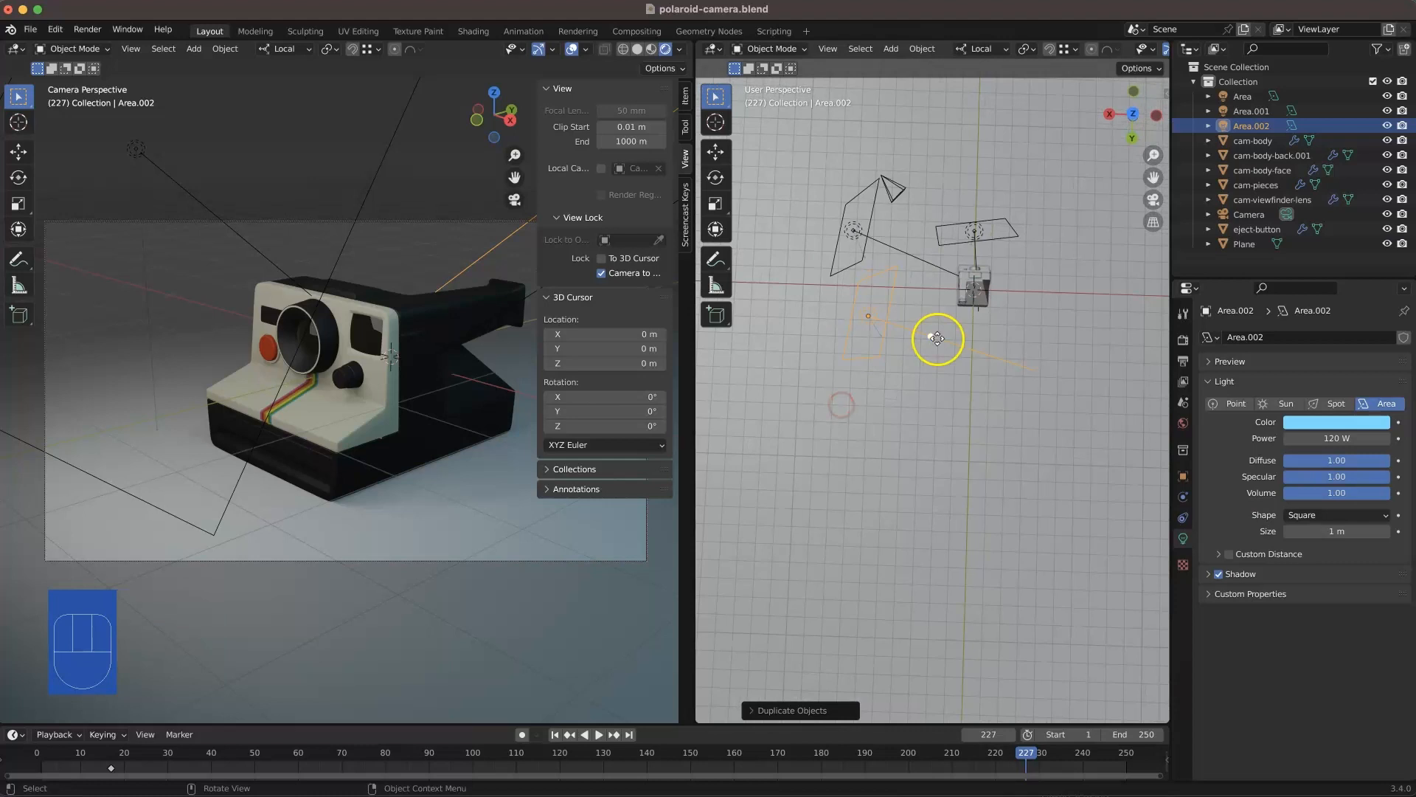
key(g)
click(1037, 433)
- Rotate the third area light to face the back of the Polaroid and adjust its position
key(r)
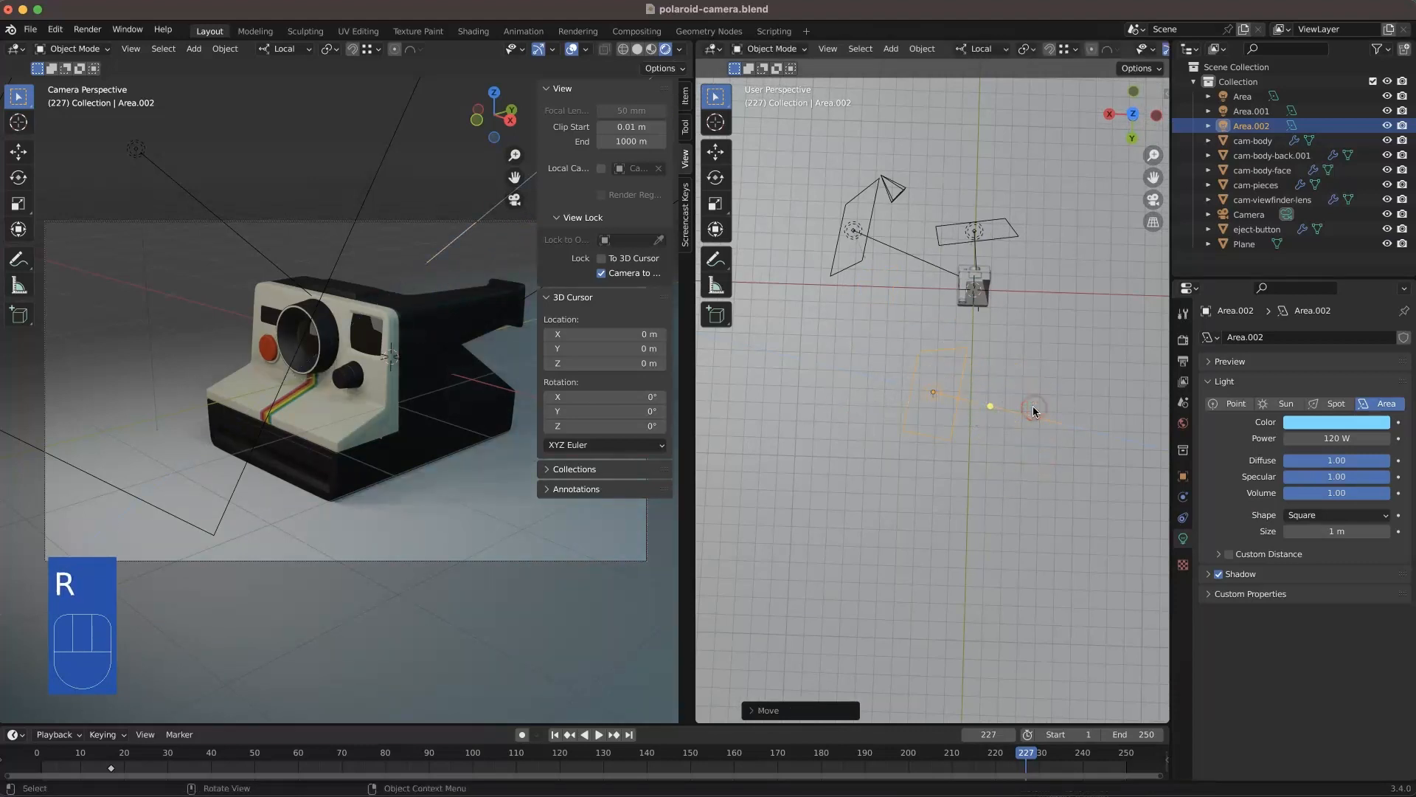
key(r)
click(1052, 442)
middle_drag(1051, 443, 983, 452)
key(r)
middle_drag(930, 354, 1037, 221)
key(g)
click(872, 523)
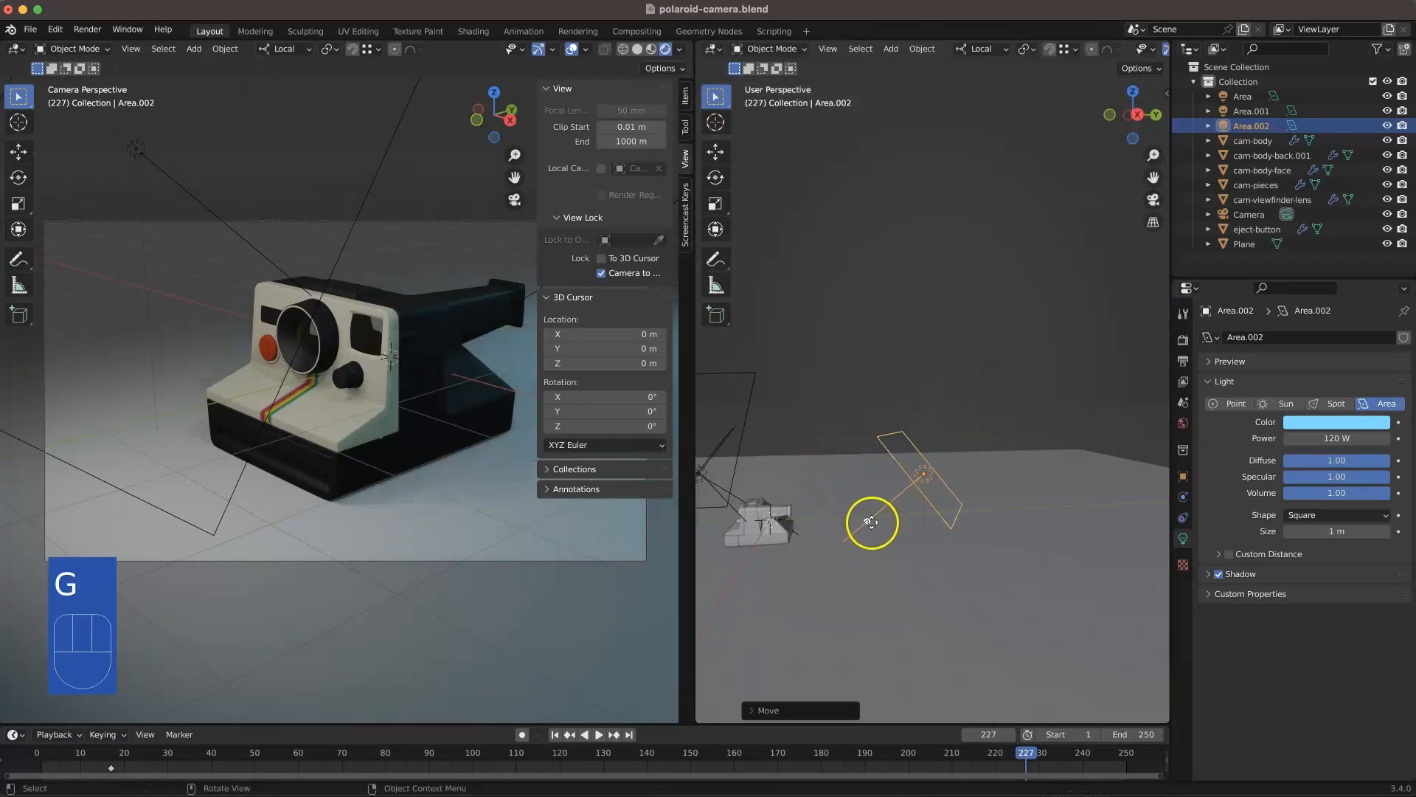
middle_drag(871, 522, 760, 349)
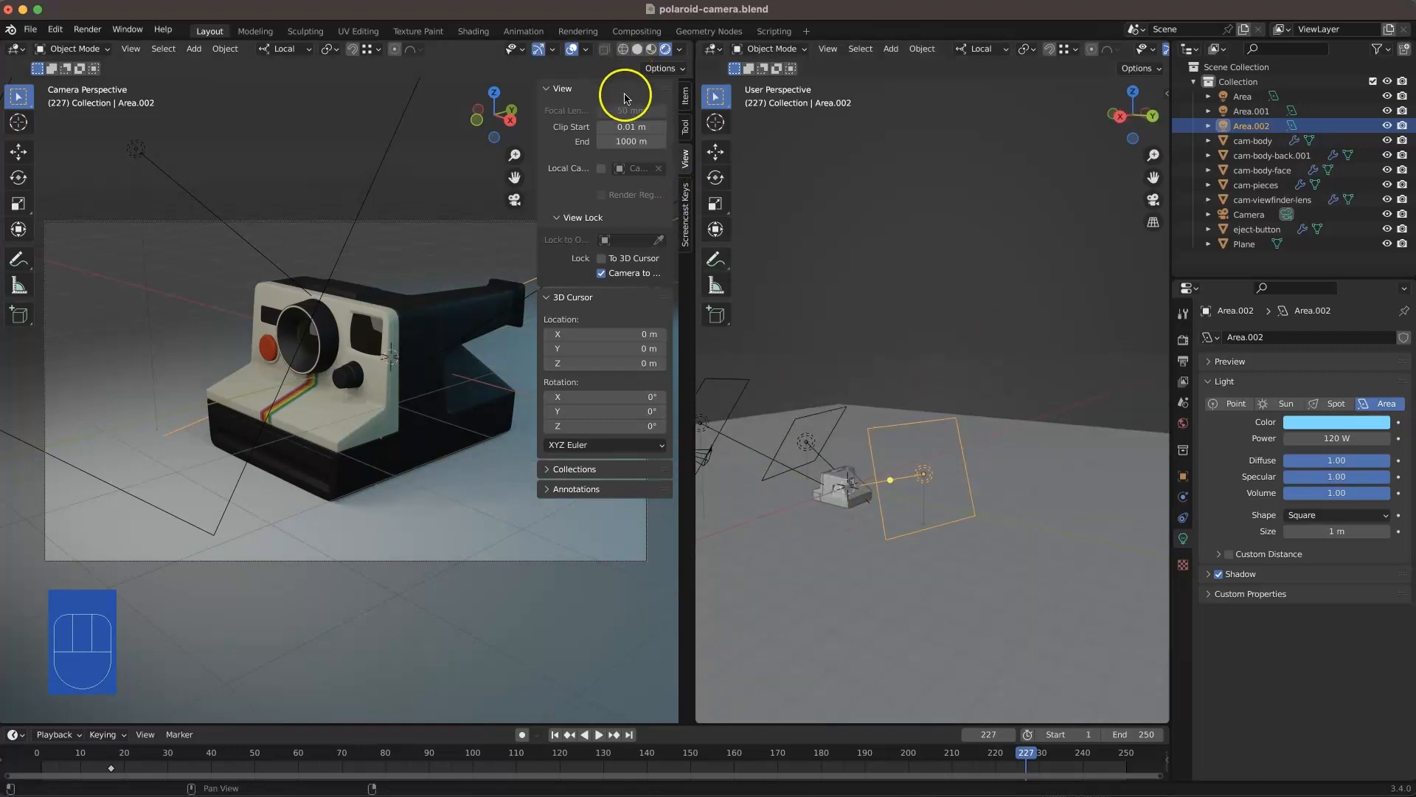
- Hide the sidebar in the camera view and reframe the shot so the Polaroid fills more of the frame
click(648, 88)
key(n)
shift+middle_drag(490, 405, 455, 414)
shift+middle_drag(806, 490, 907, 467)
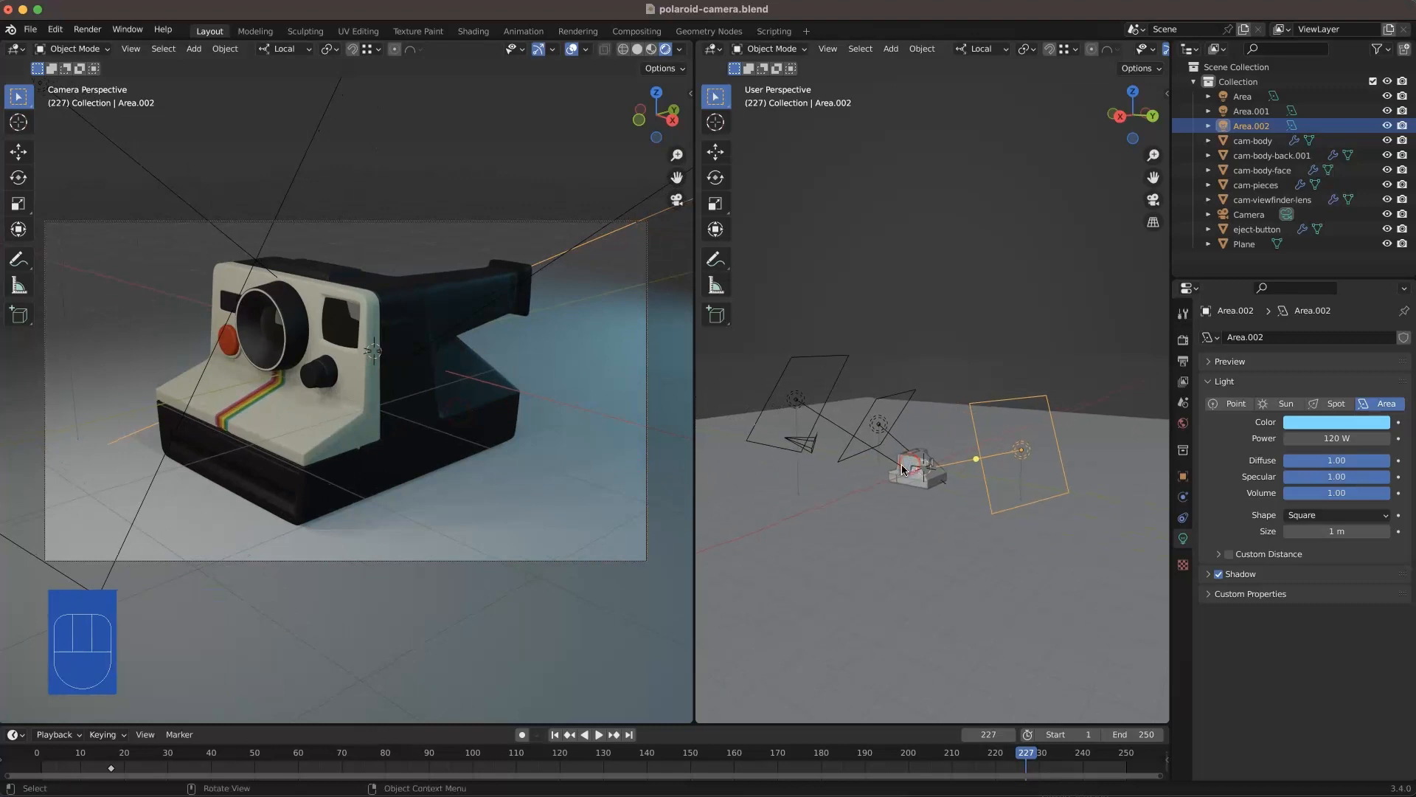
- Save the project file and render the scene as a still image
key(super+s)
click(101, 35)
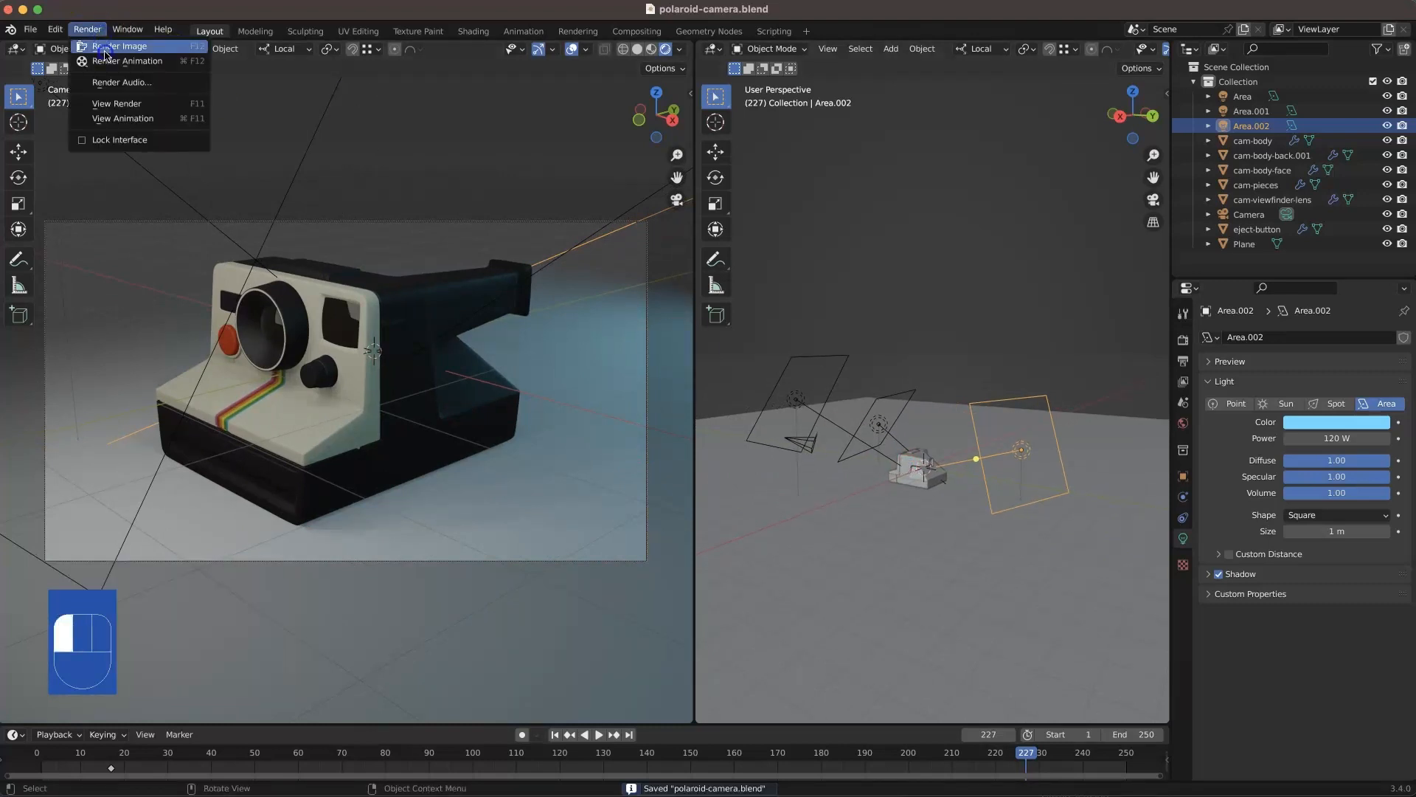
click(111, 46)
drag(496, 118, 516, 121)
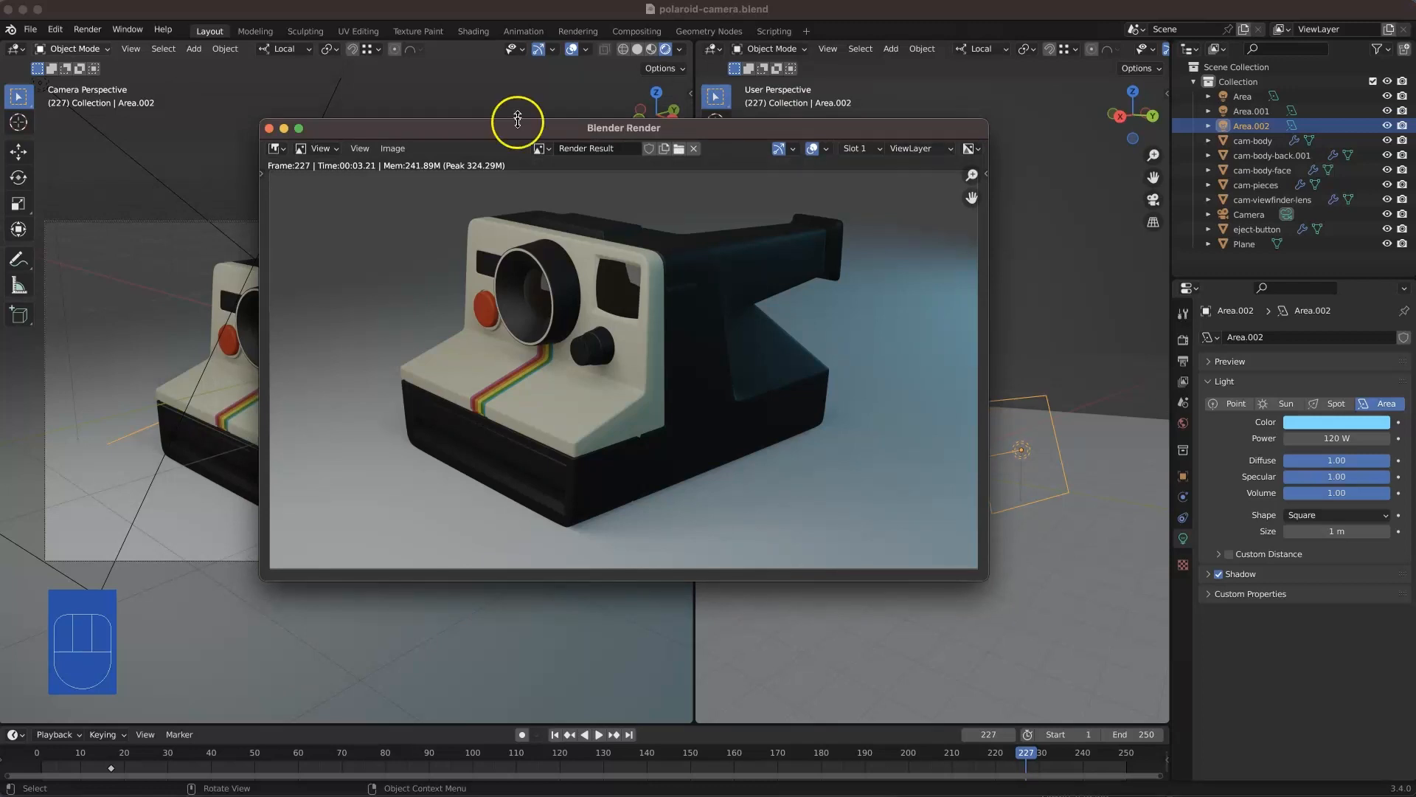
- Start saving the render as an image and browse to the Polaroid folder on the Desktop
click(394, 148)
click(477, 258)
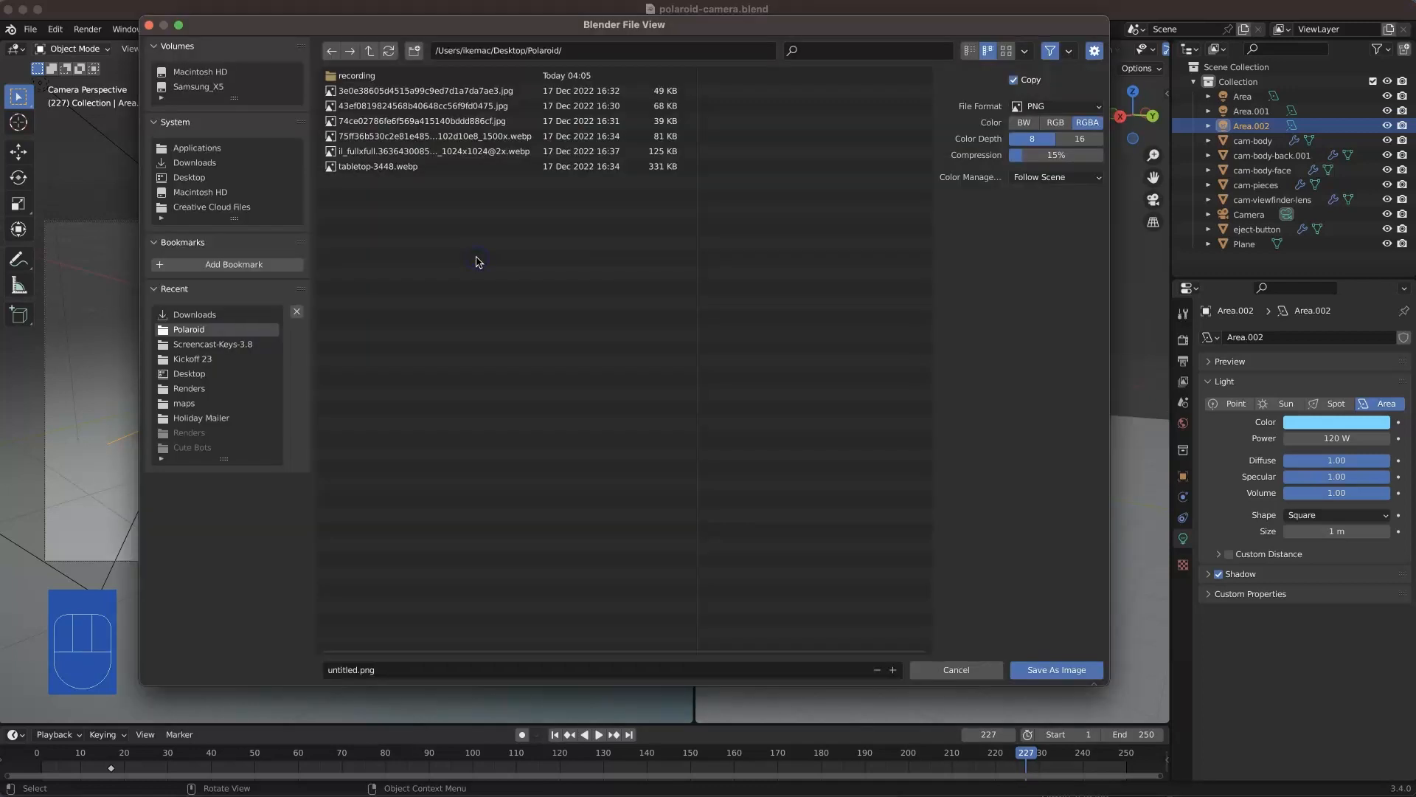
click(193, 178)
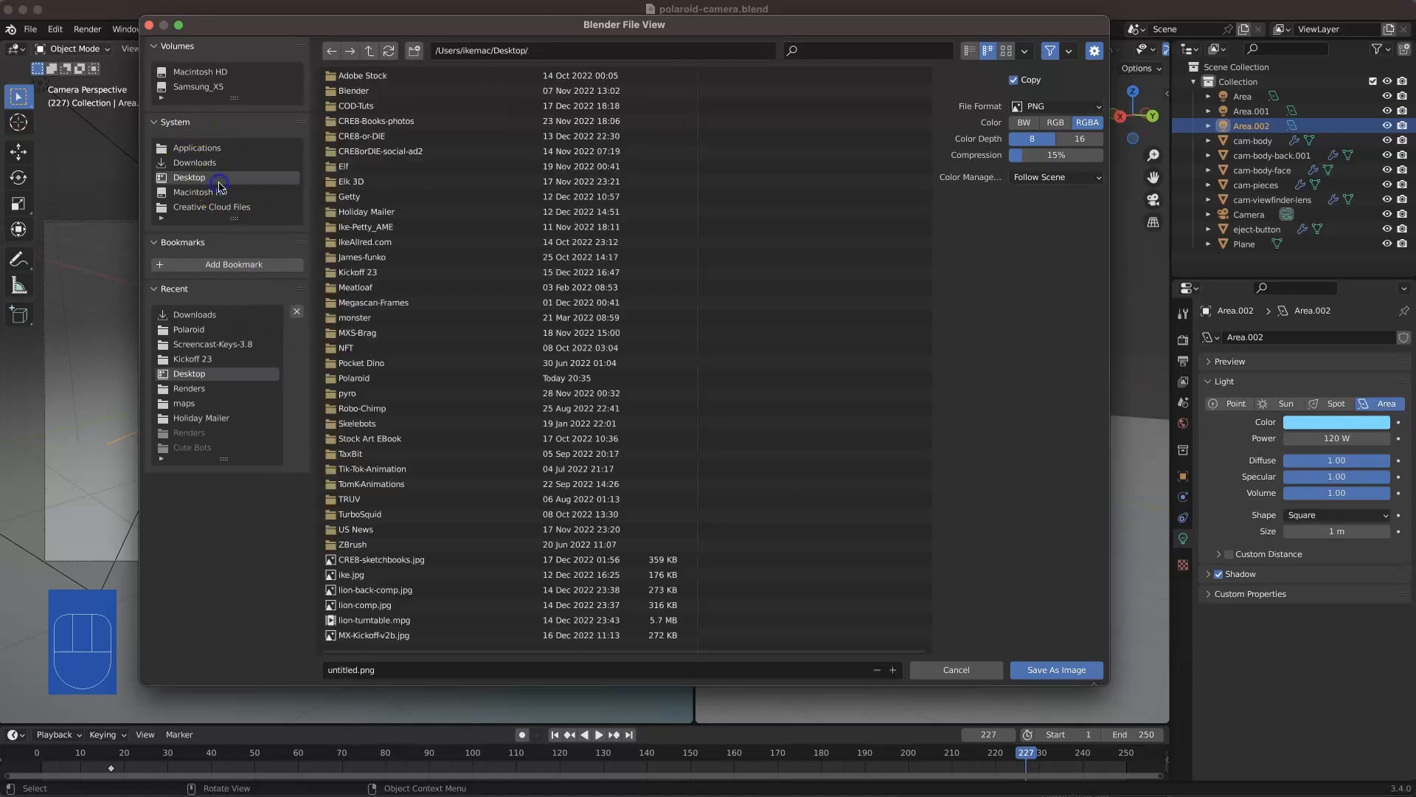
click(438, 379)
click(438, 379)
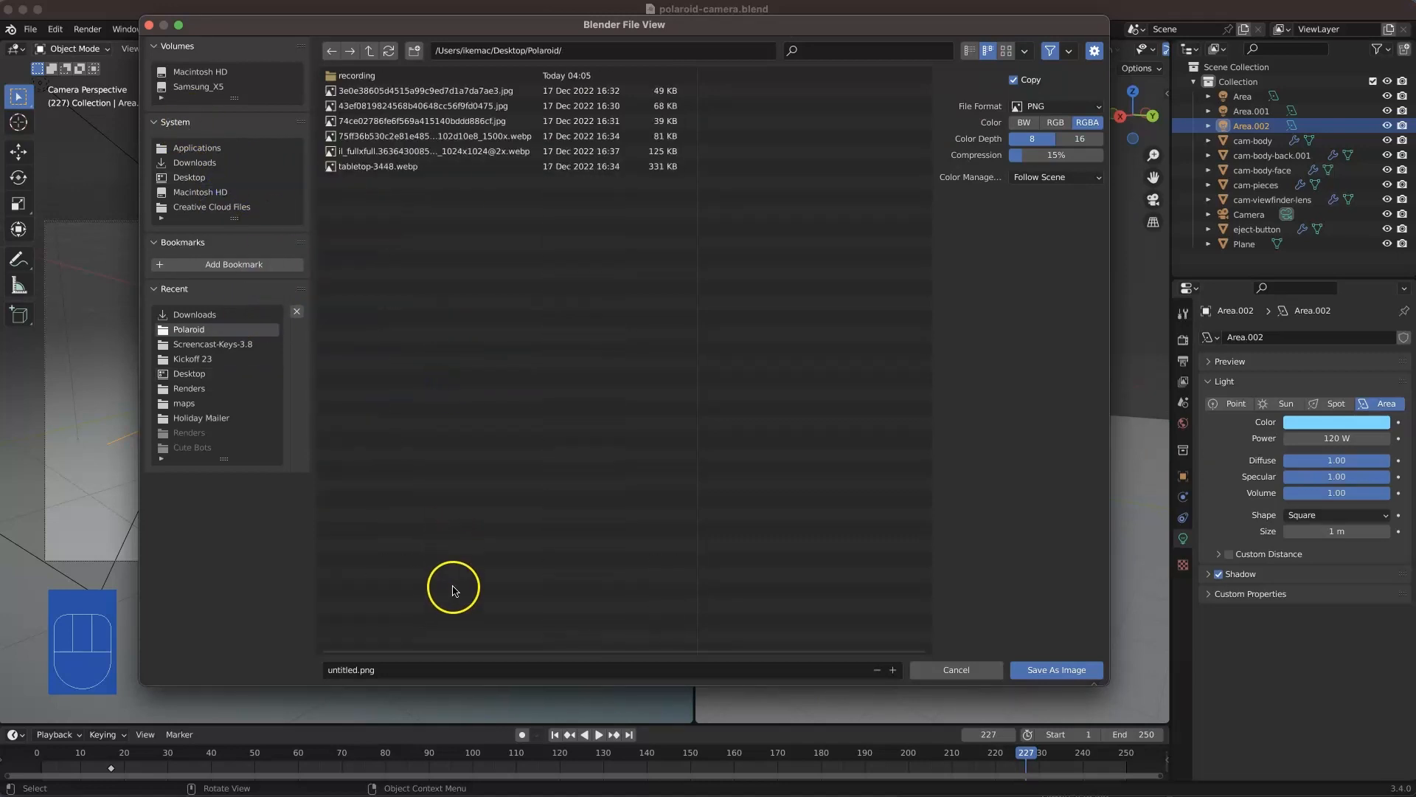
- Create a new folder named Renders inside the Polaroid folder
right_click(514, 447)
click(511, 582)
text(Rende)
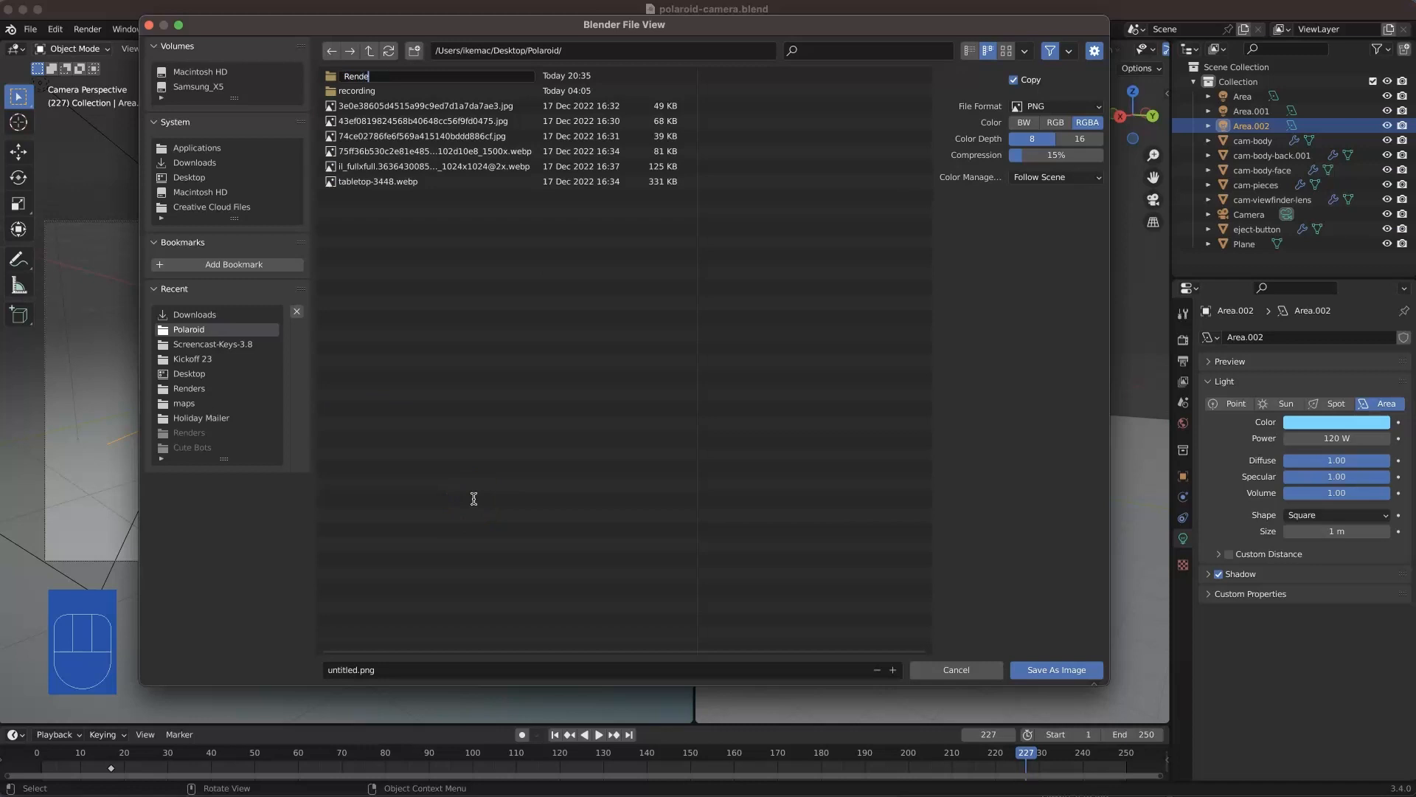
text(rs)
key(Return)
- Rename the output file and save the rendered image as a PNG
click(341, 673)
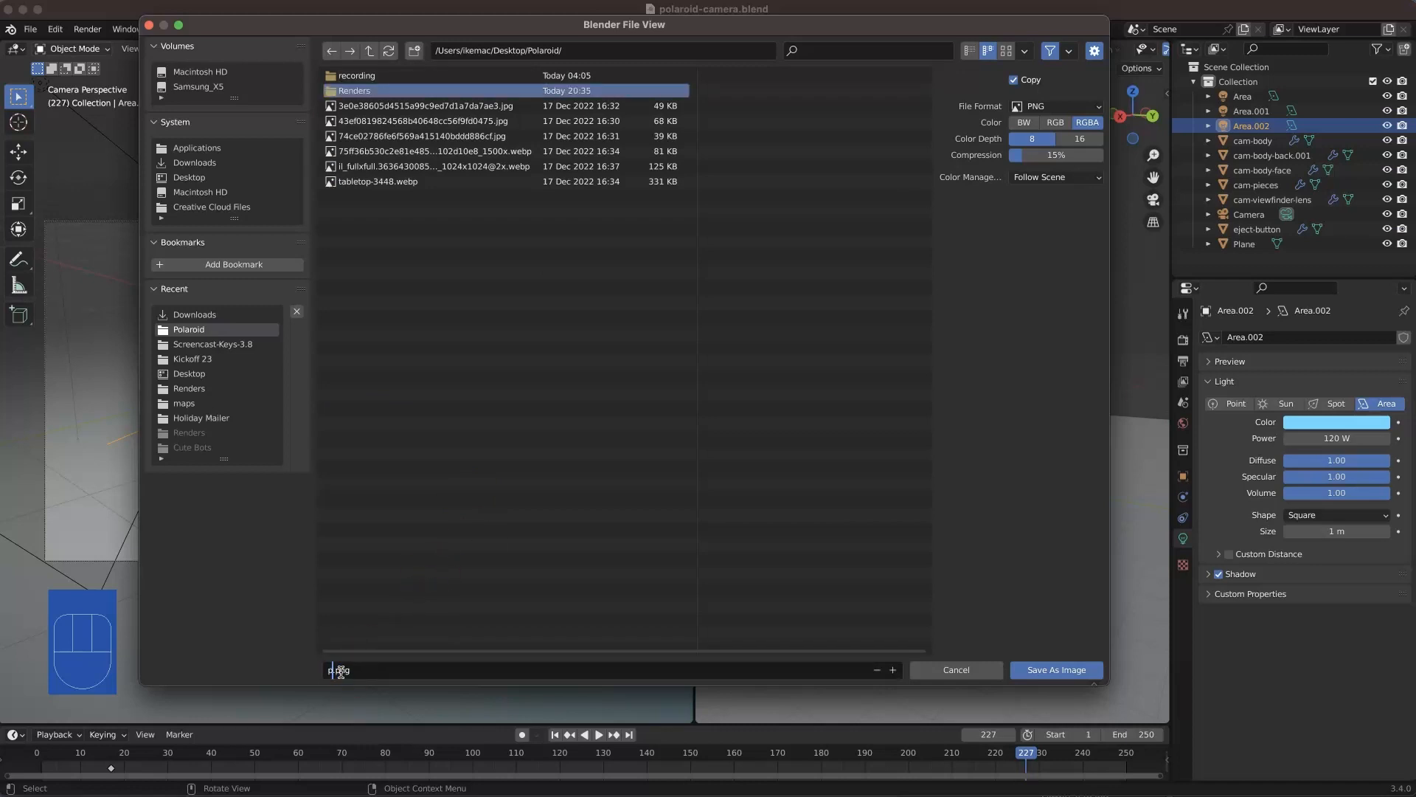
click(1031, 673)
click(1068, 673)
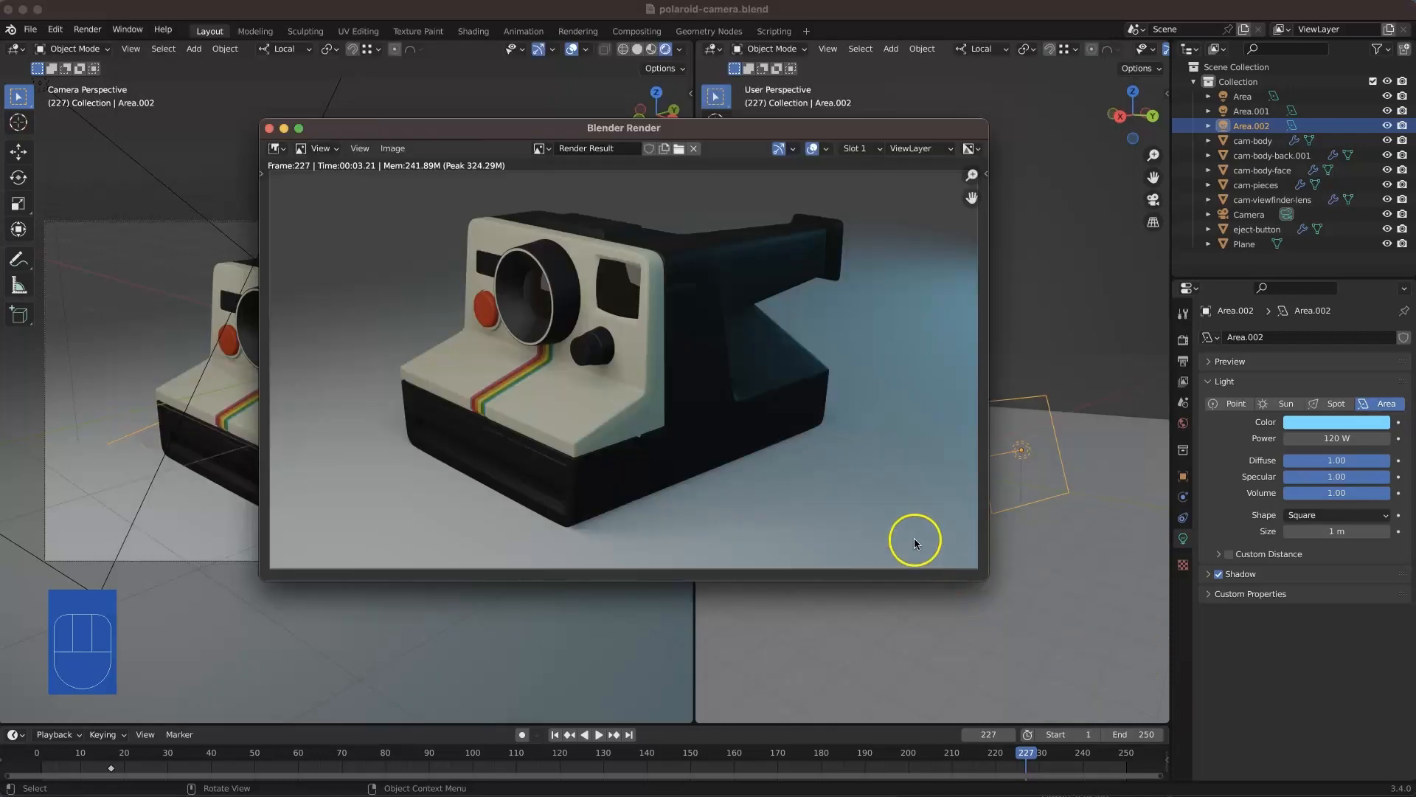